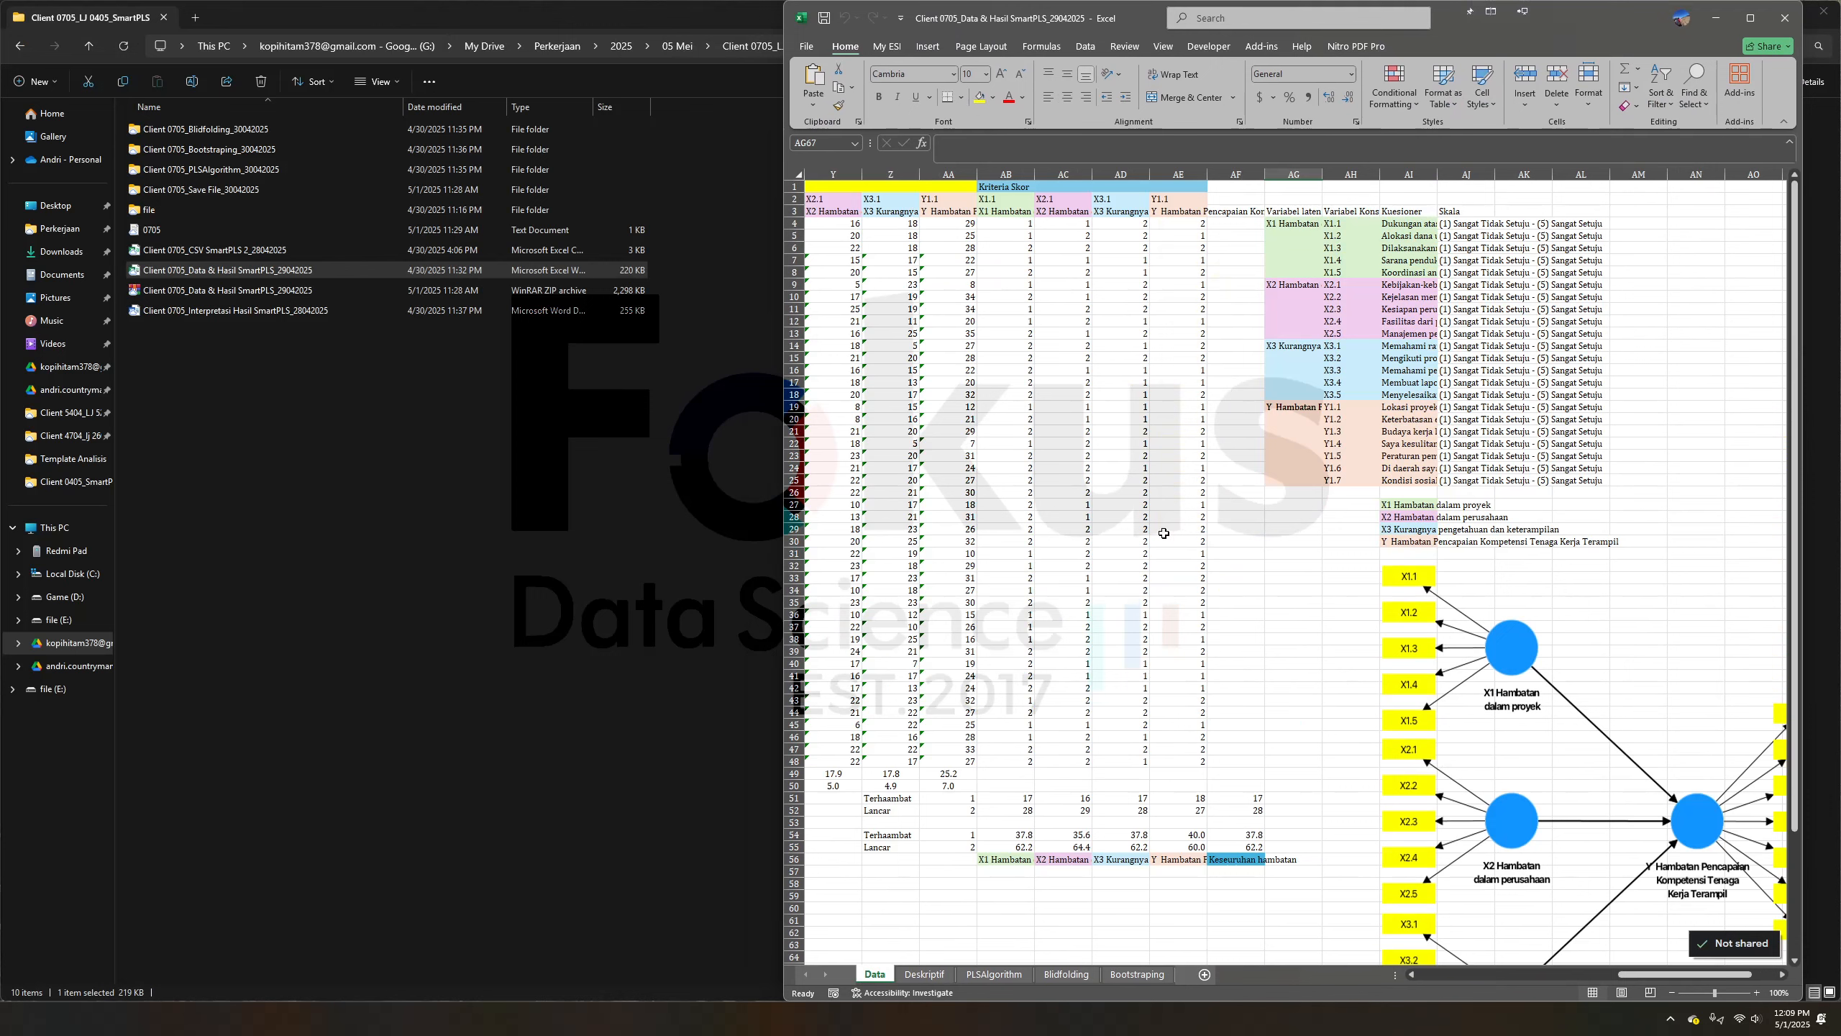
# Examine the path model diagram and the latent variable, indicator and questionnaire list on the Data sheet
pyautogui.click(1410, 638)
pyautogui.scroll(-8, 1416, 666)
pyautogui.scroll(6, 1416, 666)
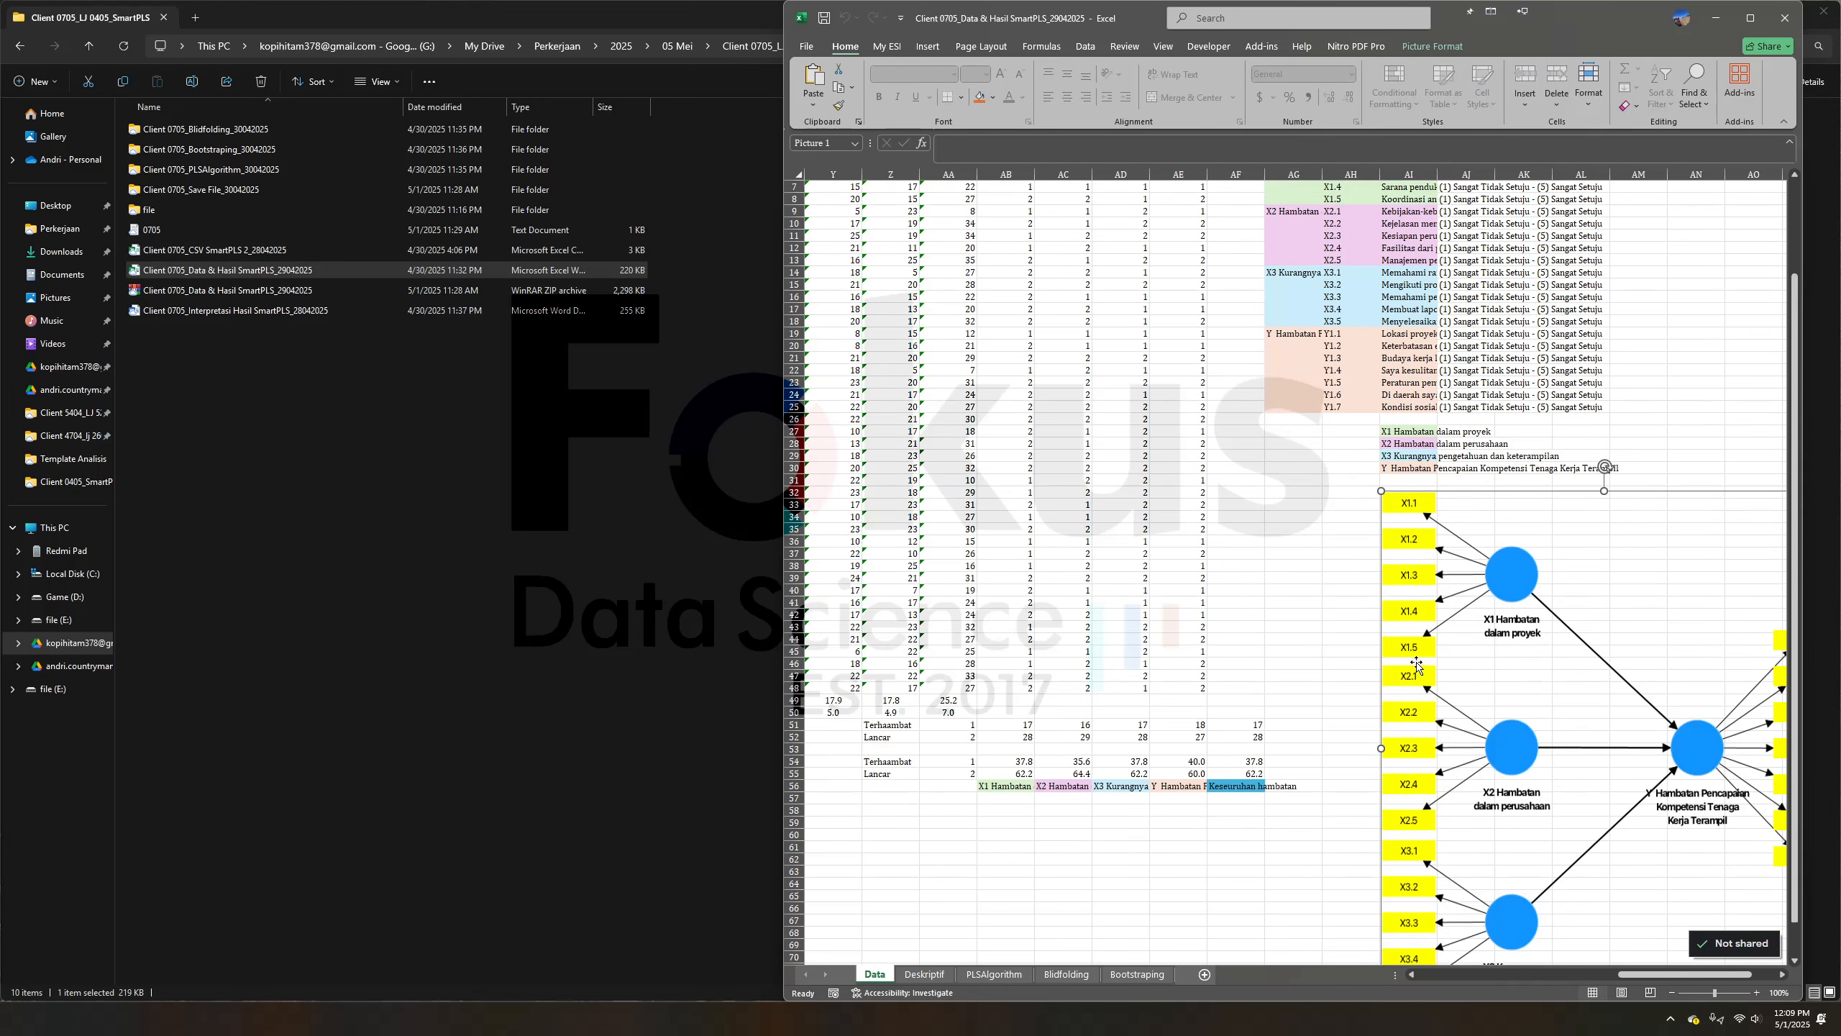
pyautogui.moveTo(1682, 974); pyautogui.dragTo(1614, 976)
pyautogui.click(792, 691)
pyautogui.scroll(2, 1577, 402)
pyautogui.moveTo(1500, 236); pyautogui.dragTo(1483, 398)
pyautogui.moveTo(1361, 224); pyautogui.dragTo(1540, 487)
pyautogui.click(1591, 573)
pyautogui.scroll(-8, 1602, 575)
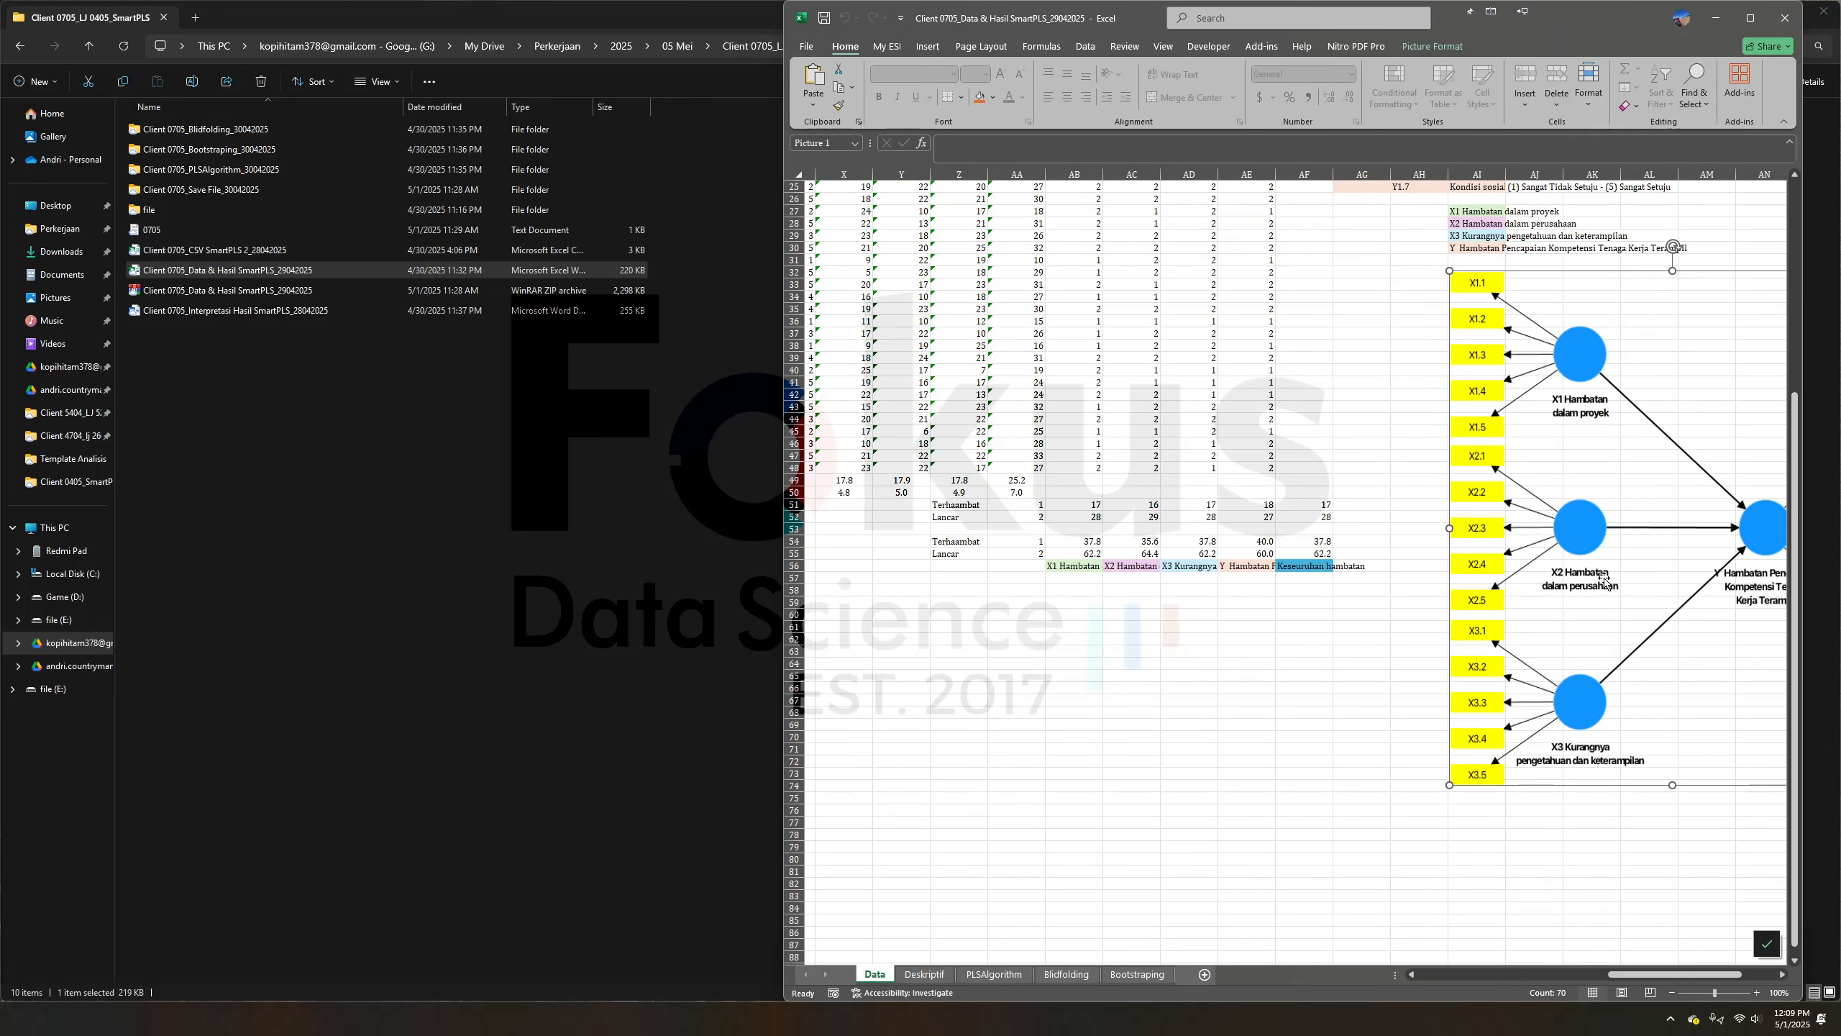
pyautogui.scroll(8, 1438, 671)
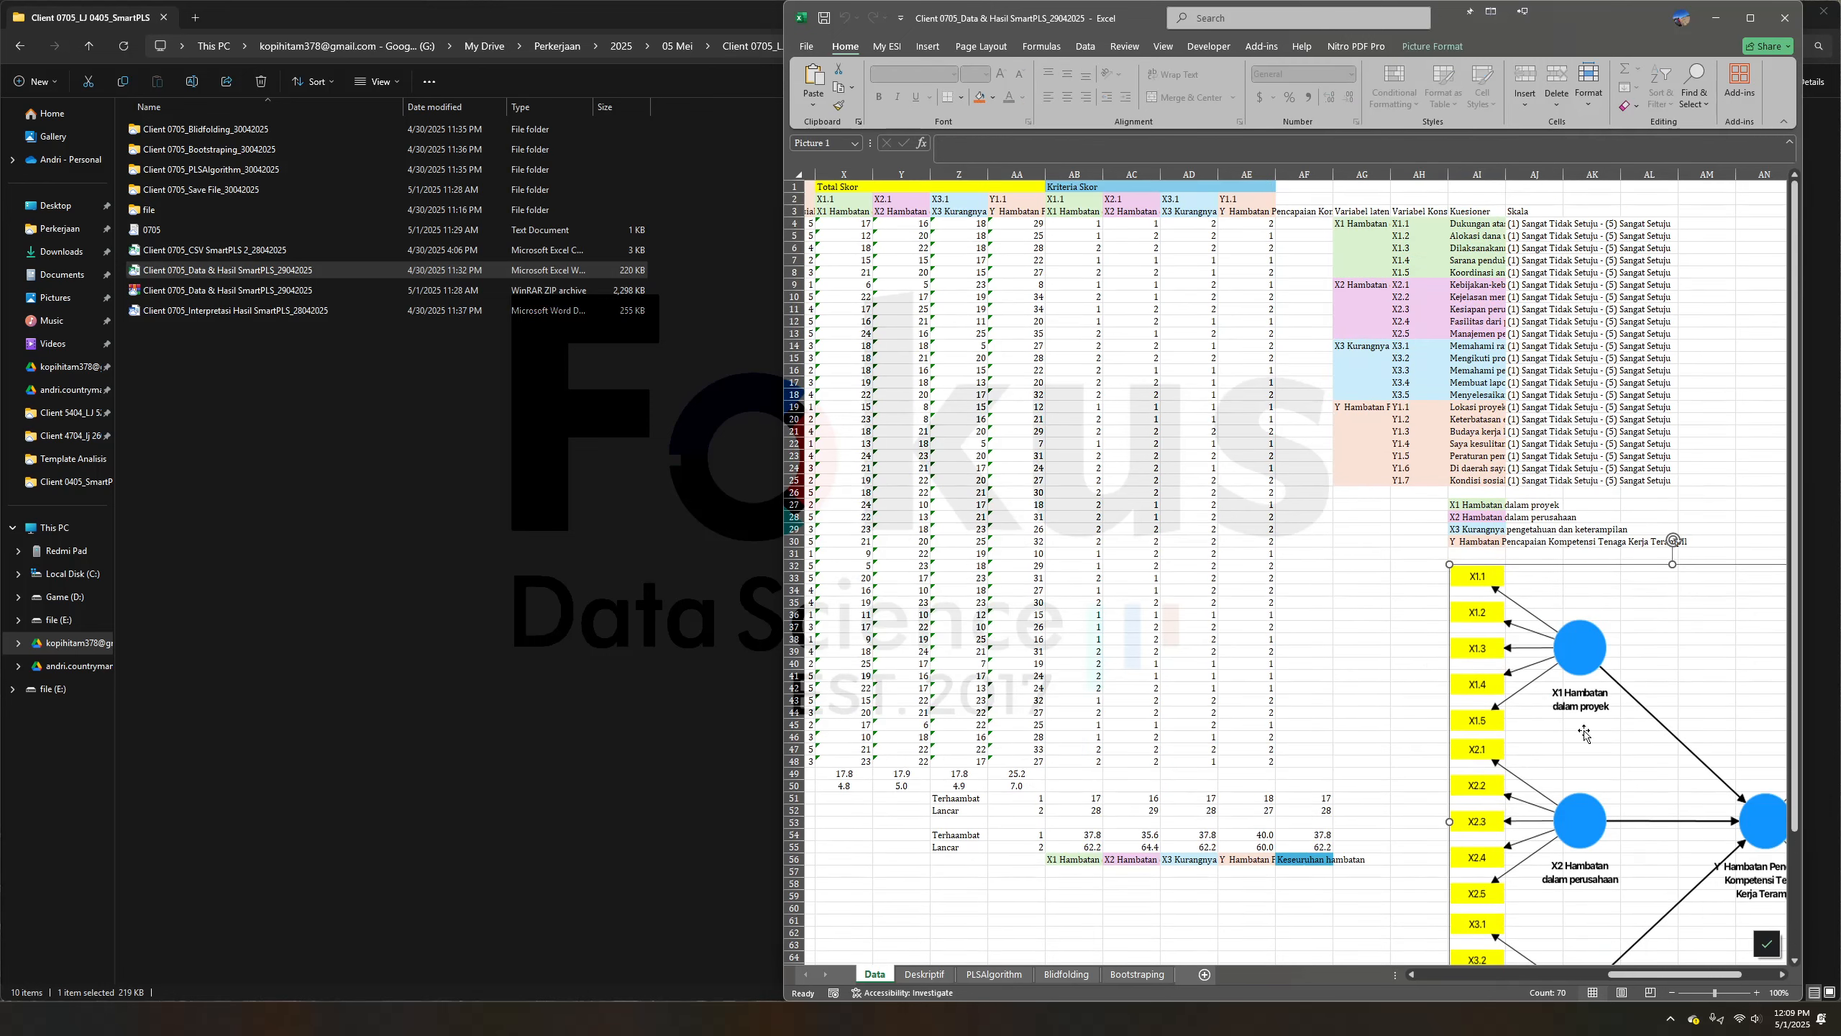
pyautogui.hscroll(-3, 1650, 959)
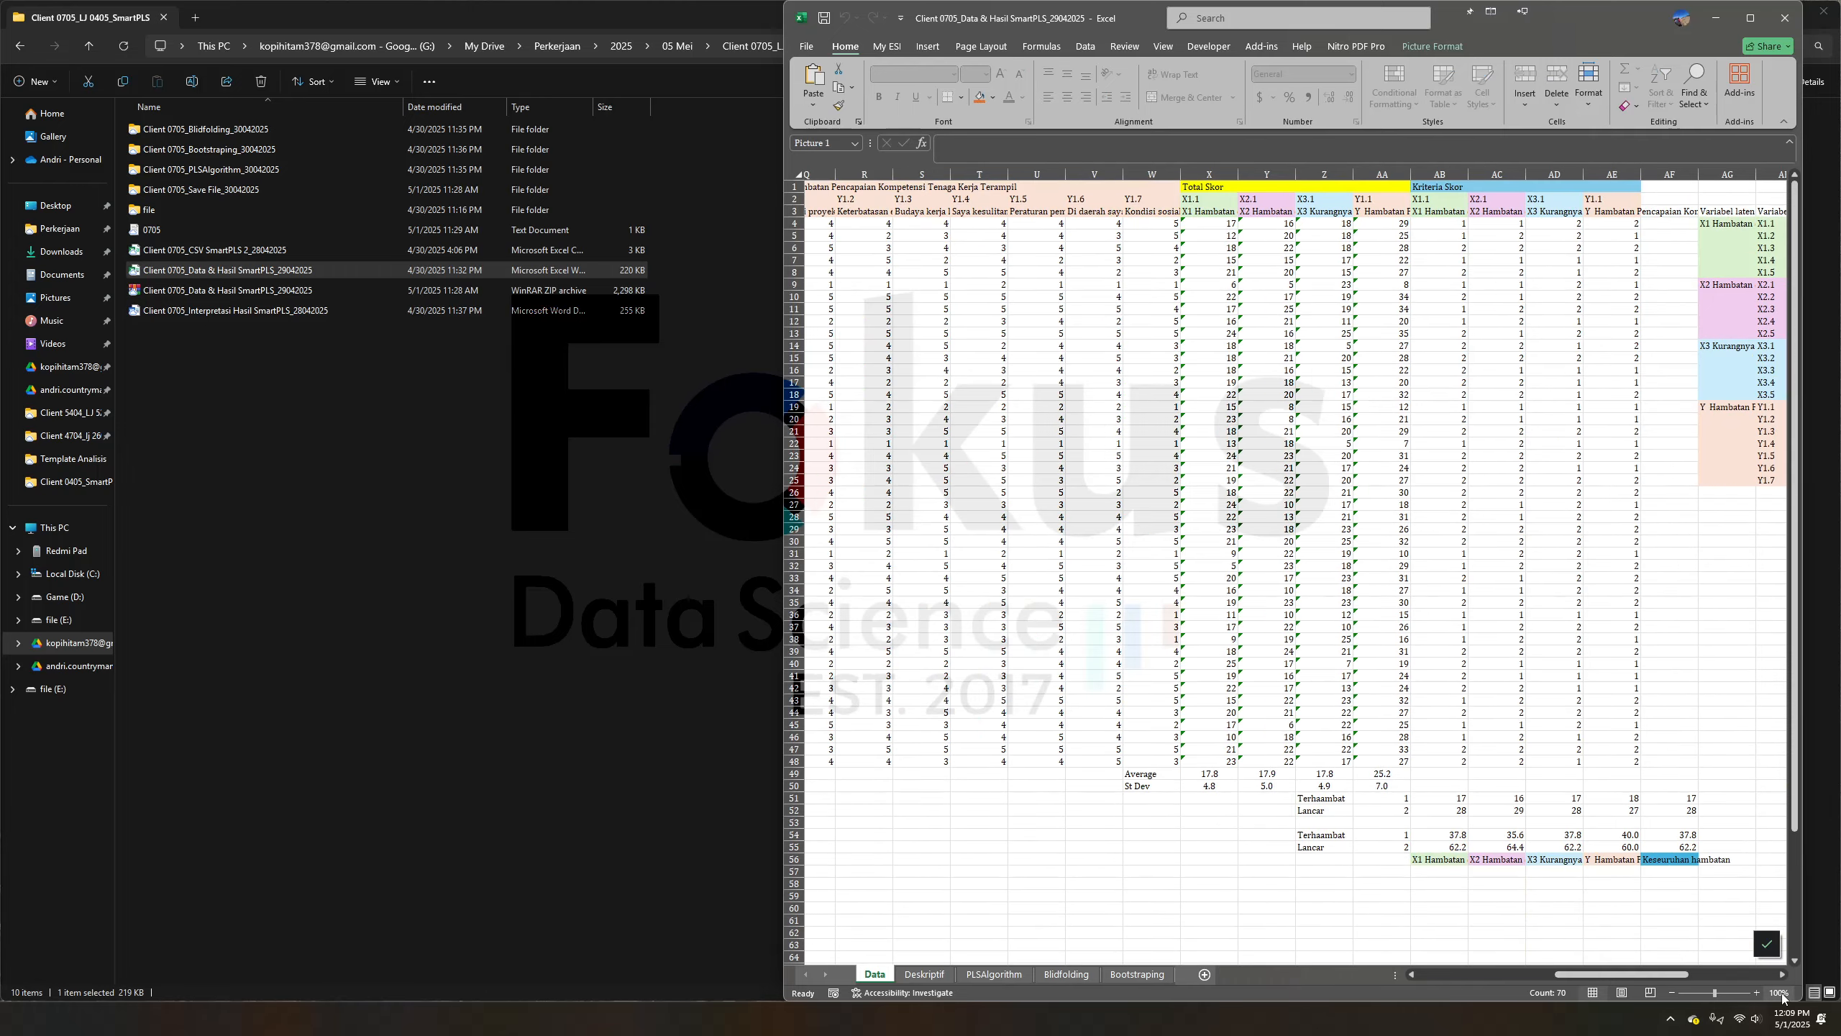
# Enlarge the Data sheet to 120% and examine the Total Skor and Kriteria Skor columns and the Terhaambat and Lancar rows below
pyautogui.click(1783, 976)
pyautogui.click(1121, 175)
pyautogui.moveTo(1110, 175); pyautogui.dragTo(1540, 199)
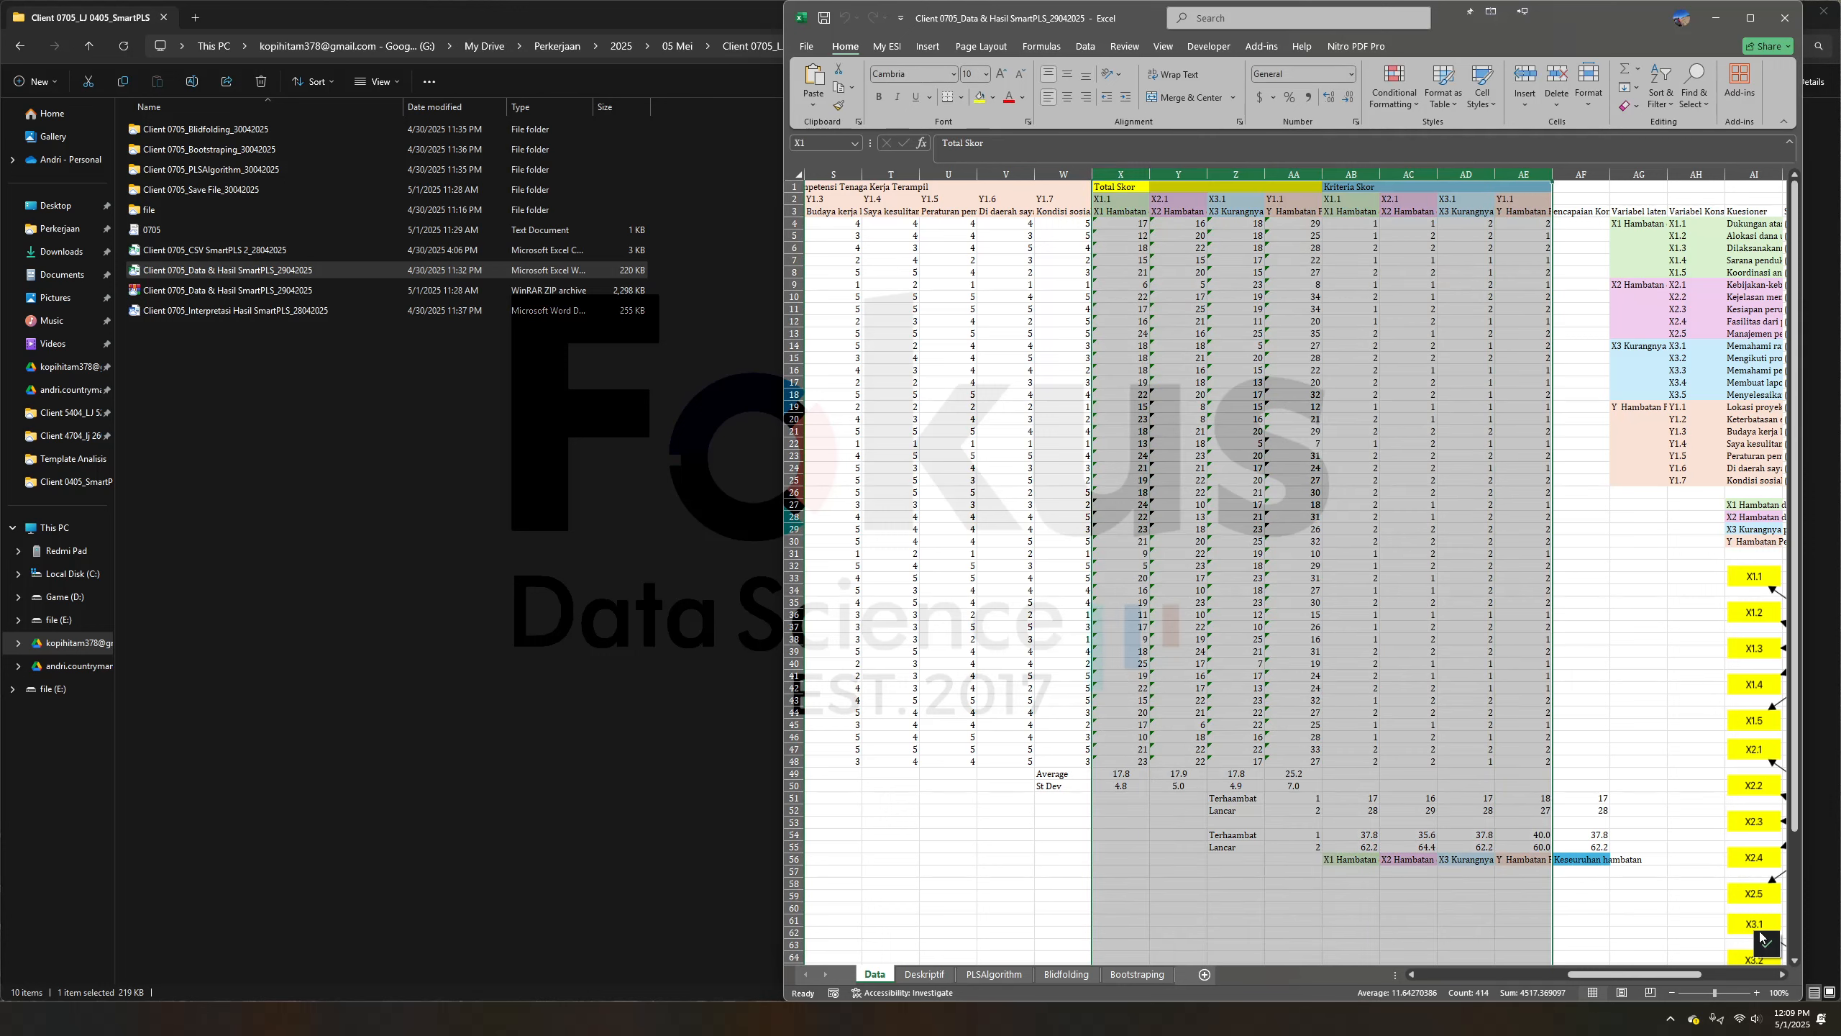
pyautogui.click(1757, 992)
pyautogui.click(1757, 992)
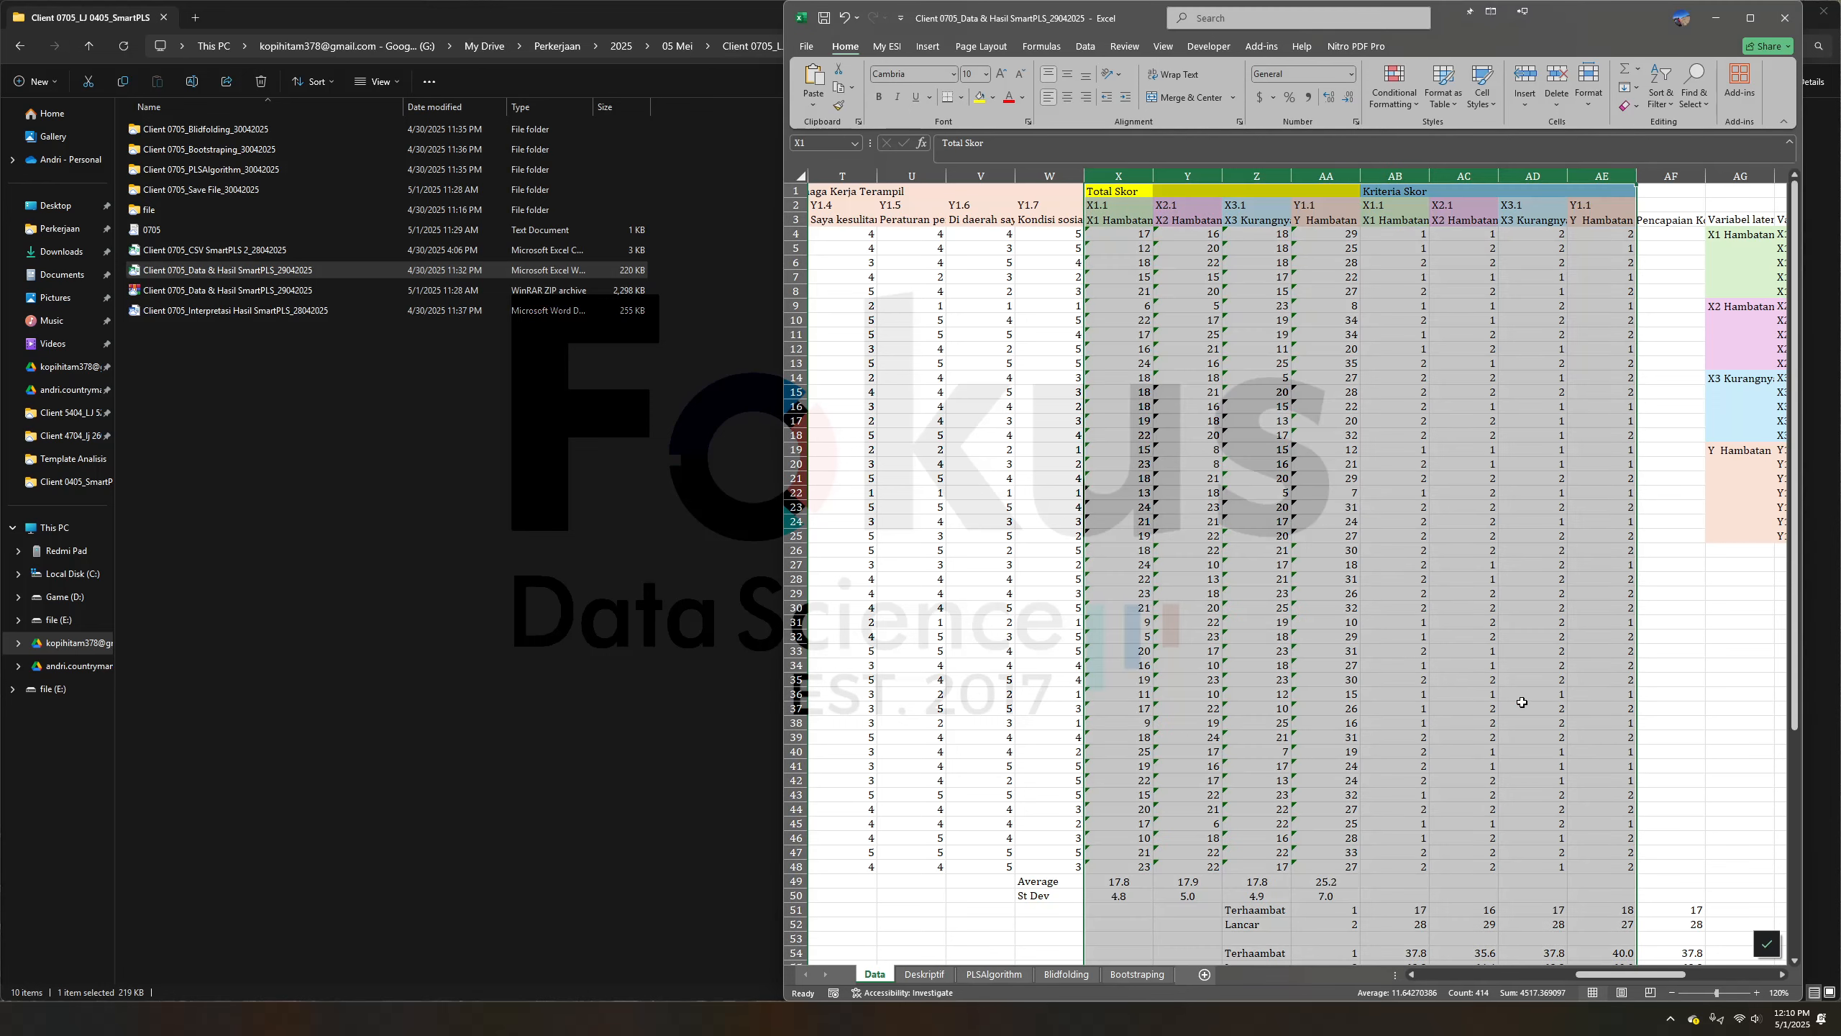
pyautogui.click(1253, 912)
pyautogui.scroll(-6, 1253, 914)
pyautogui.click(1273, 667)
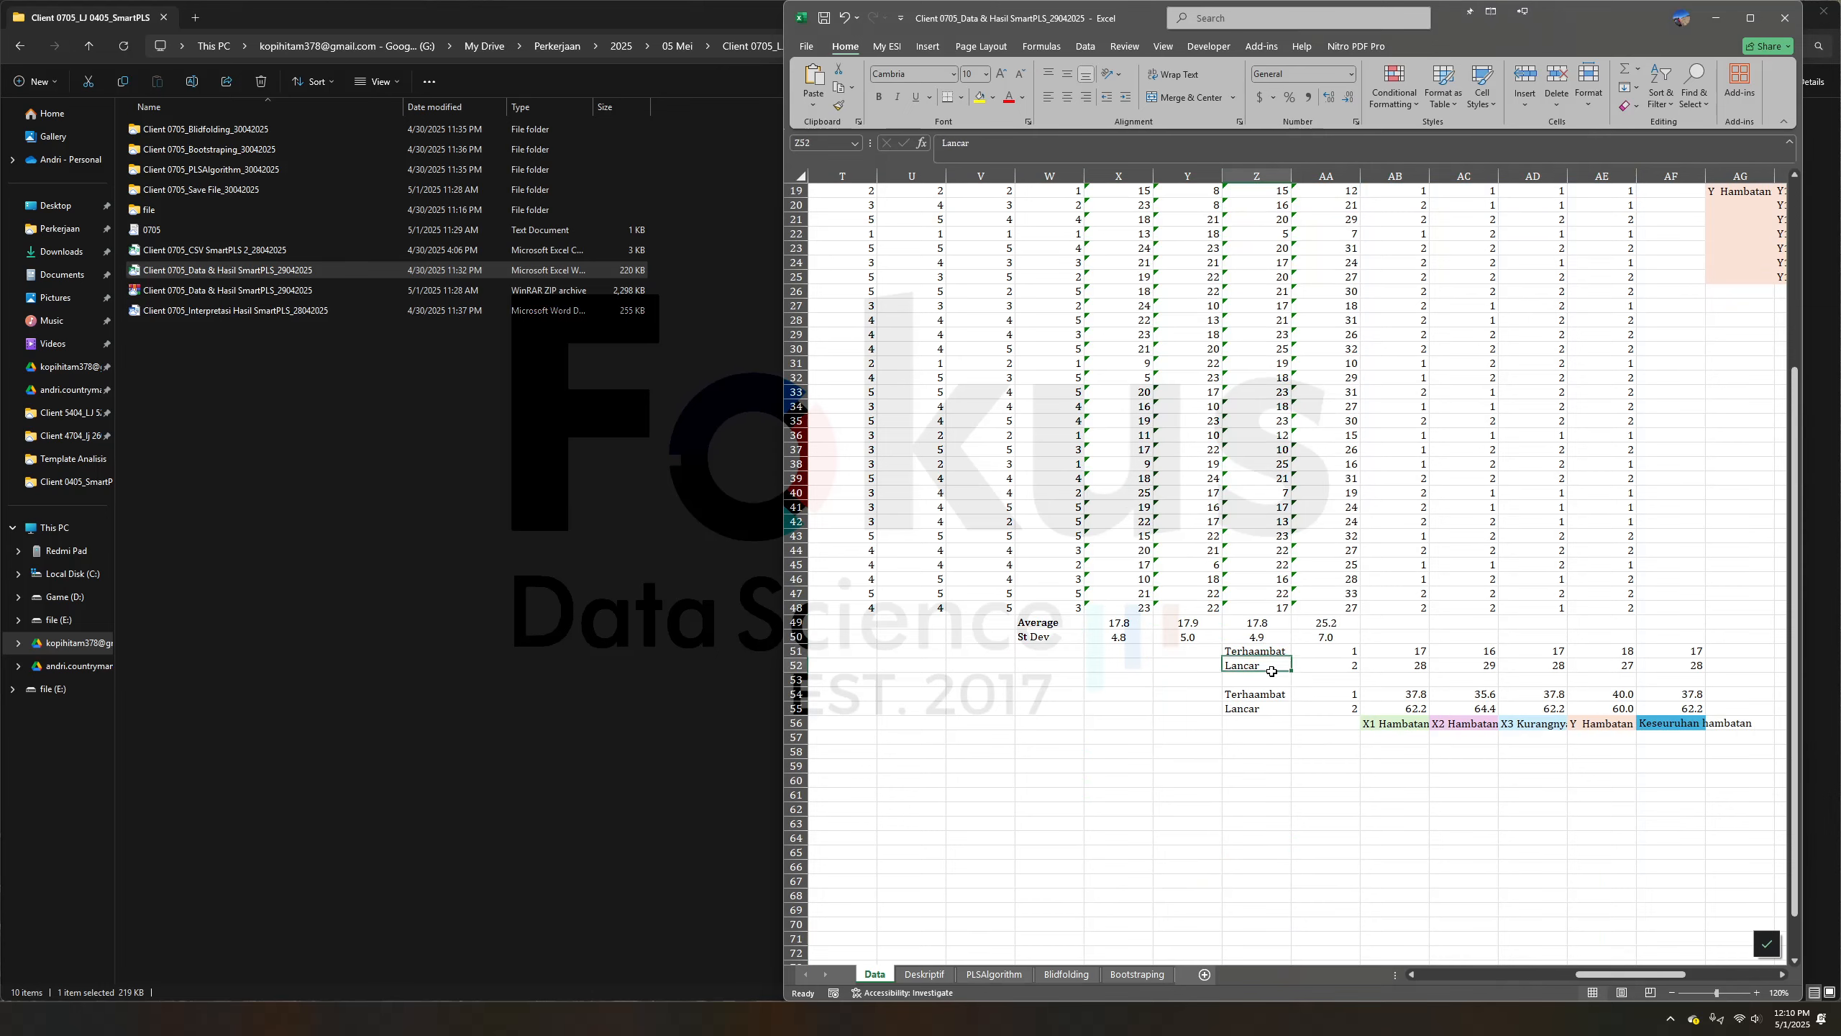
pyautogui.click(1282, 712)
pyautogui.scroll(6, 1277, 696)
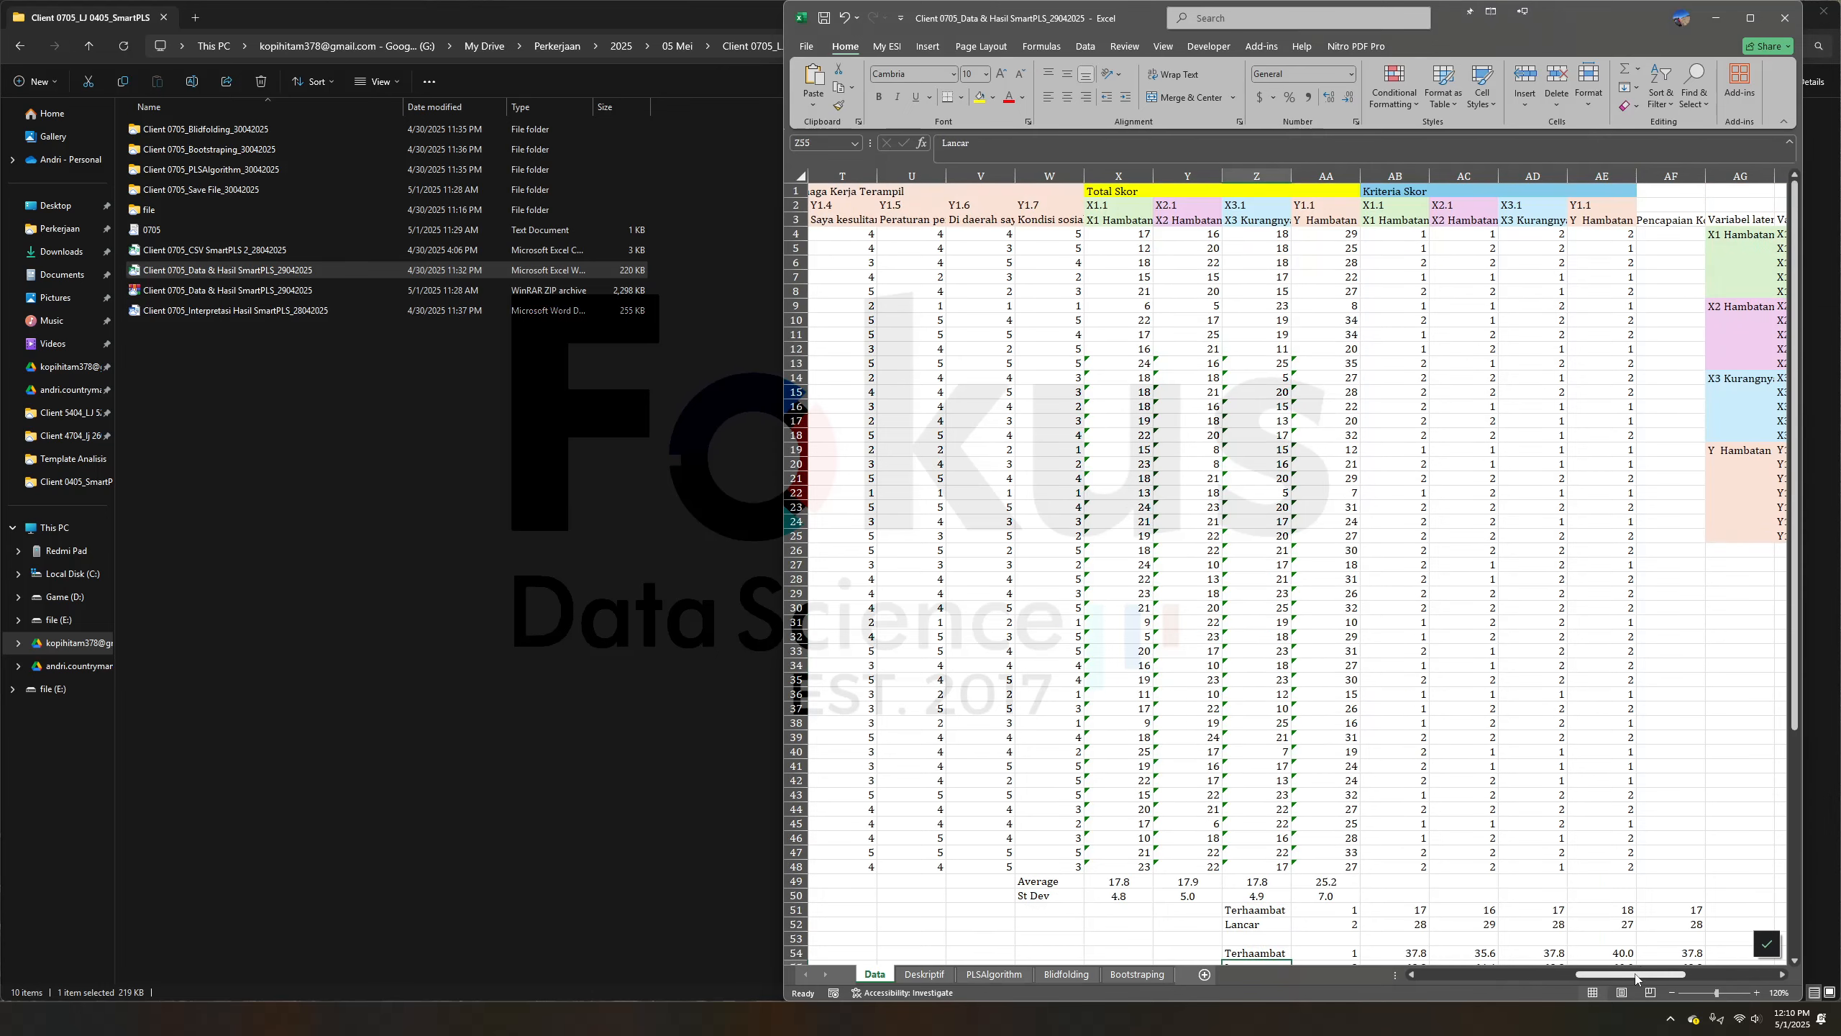
# Read the full name of the Y Hambatan latent variable in cell AG19 of the variable list
pyautogui.moveTo(1636, 979); pyautogui.dragTo(1693, 979)
pyautogui.click(1275, 451)
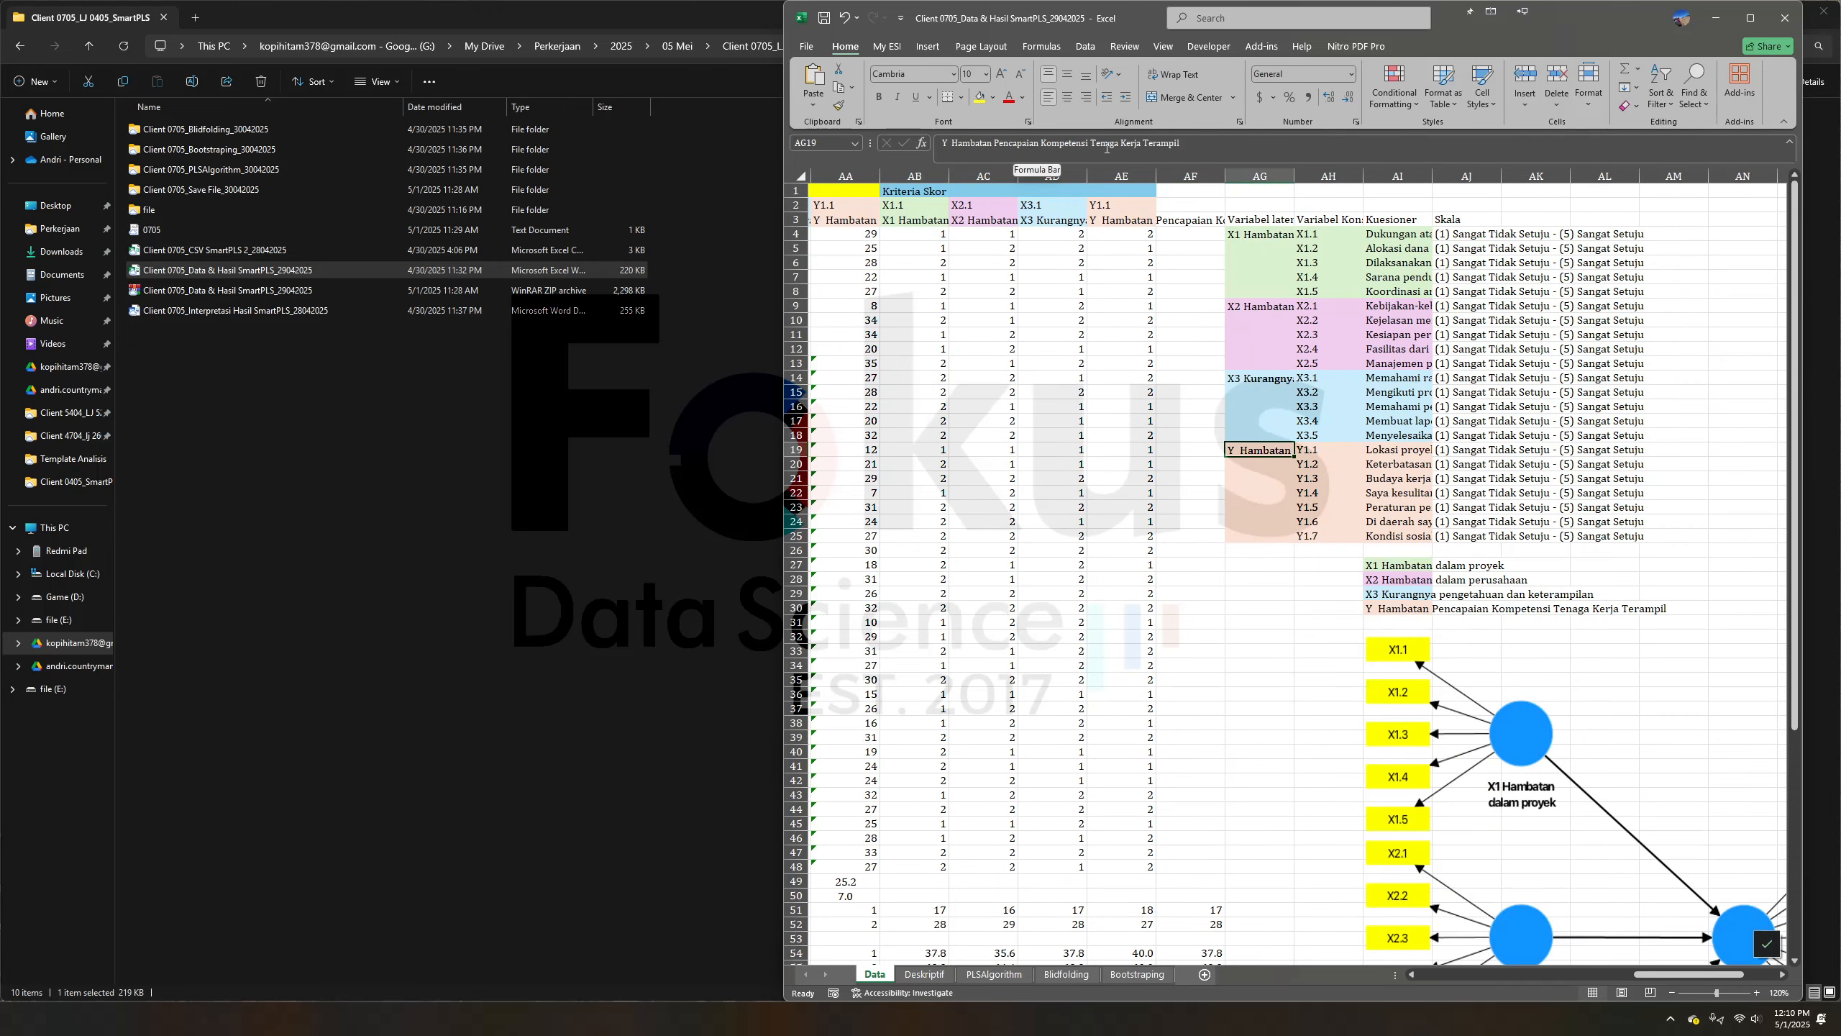
pyautogui.click(1325, 652)
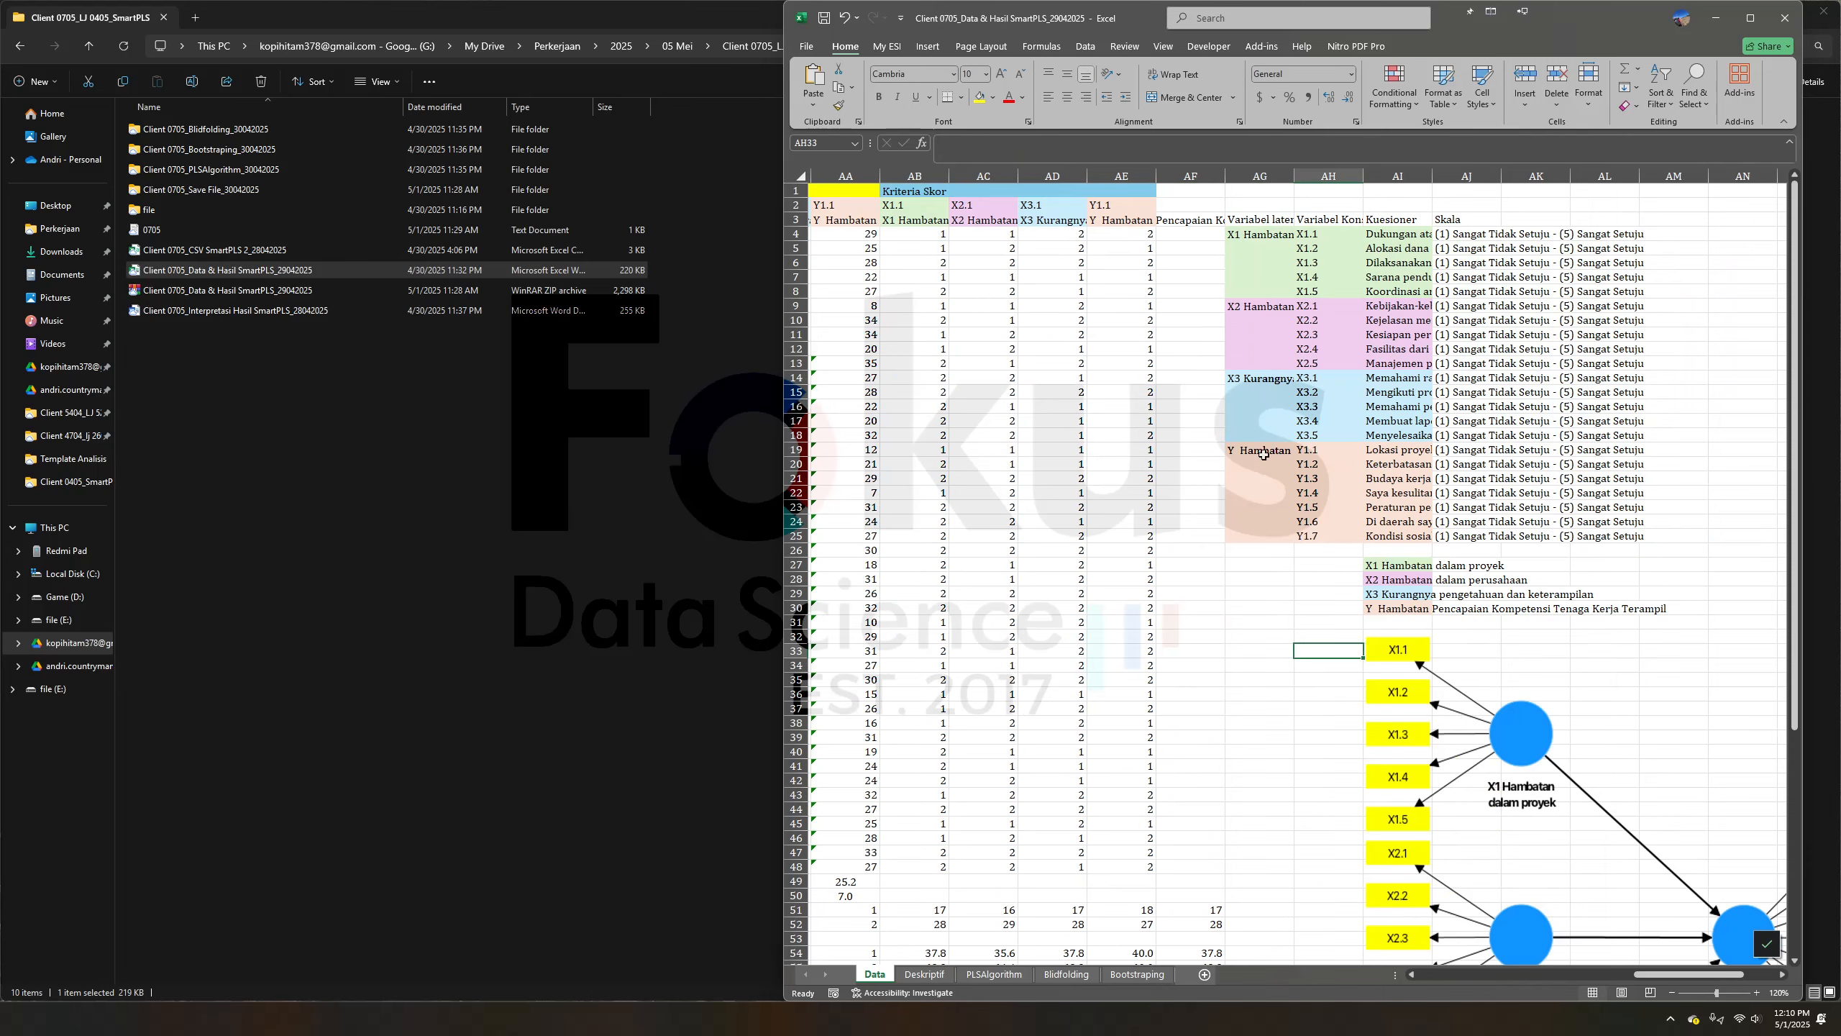
pyautogui.click(1264, 454)
pyautogui.hscroll(-3, 1689, 974)
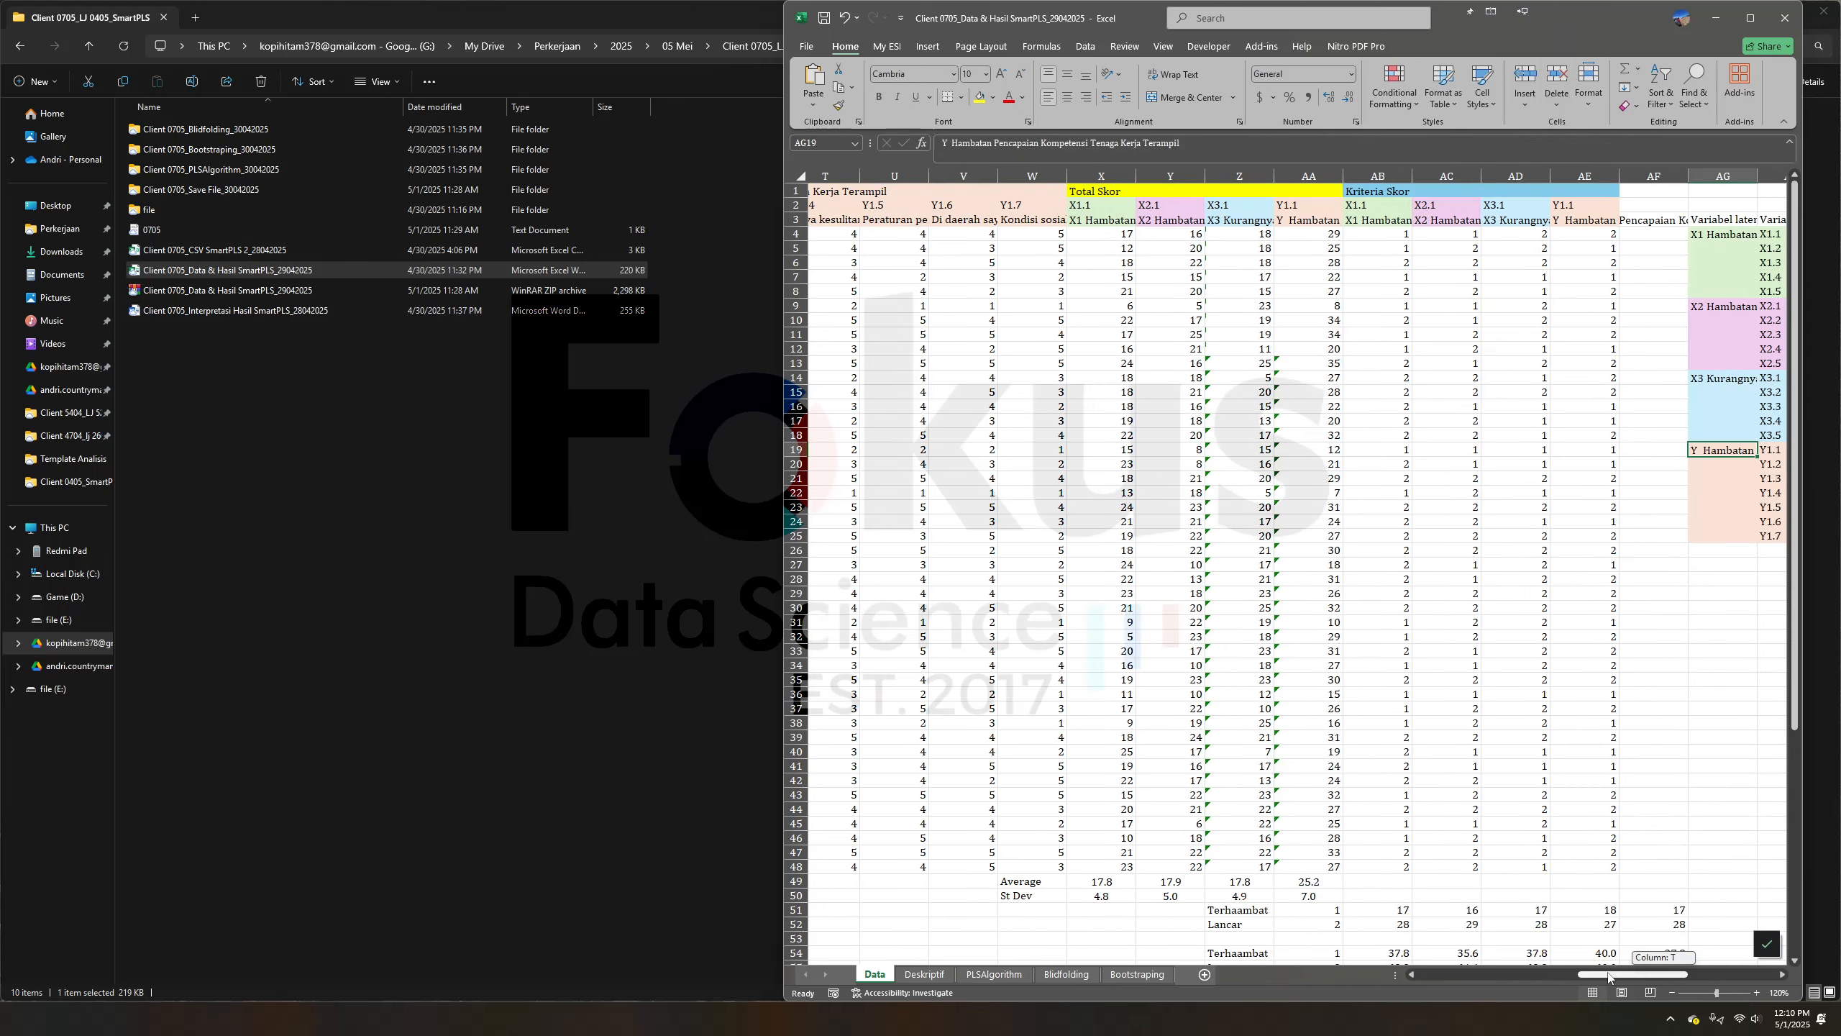
# Inspect the total score formula in X4, the criteria formula in AB4 and the Average row formulas in row 49
pyautogui.click(1098, 234)
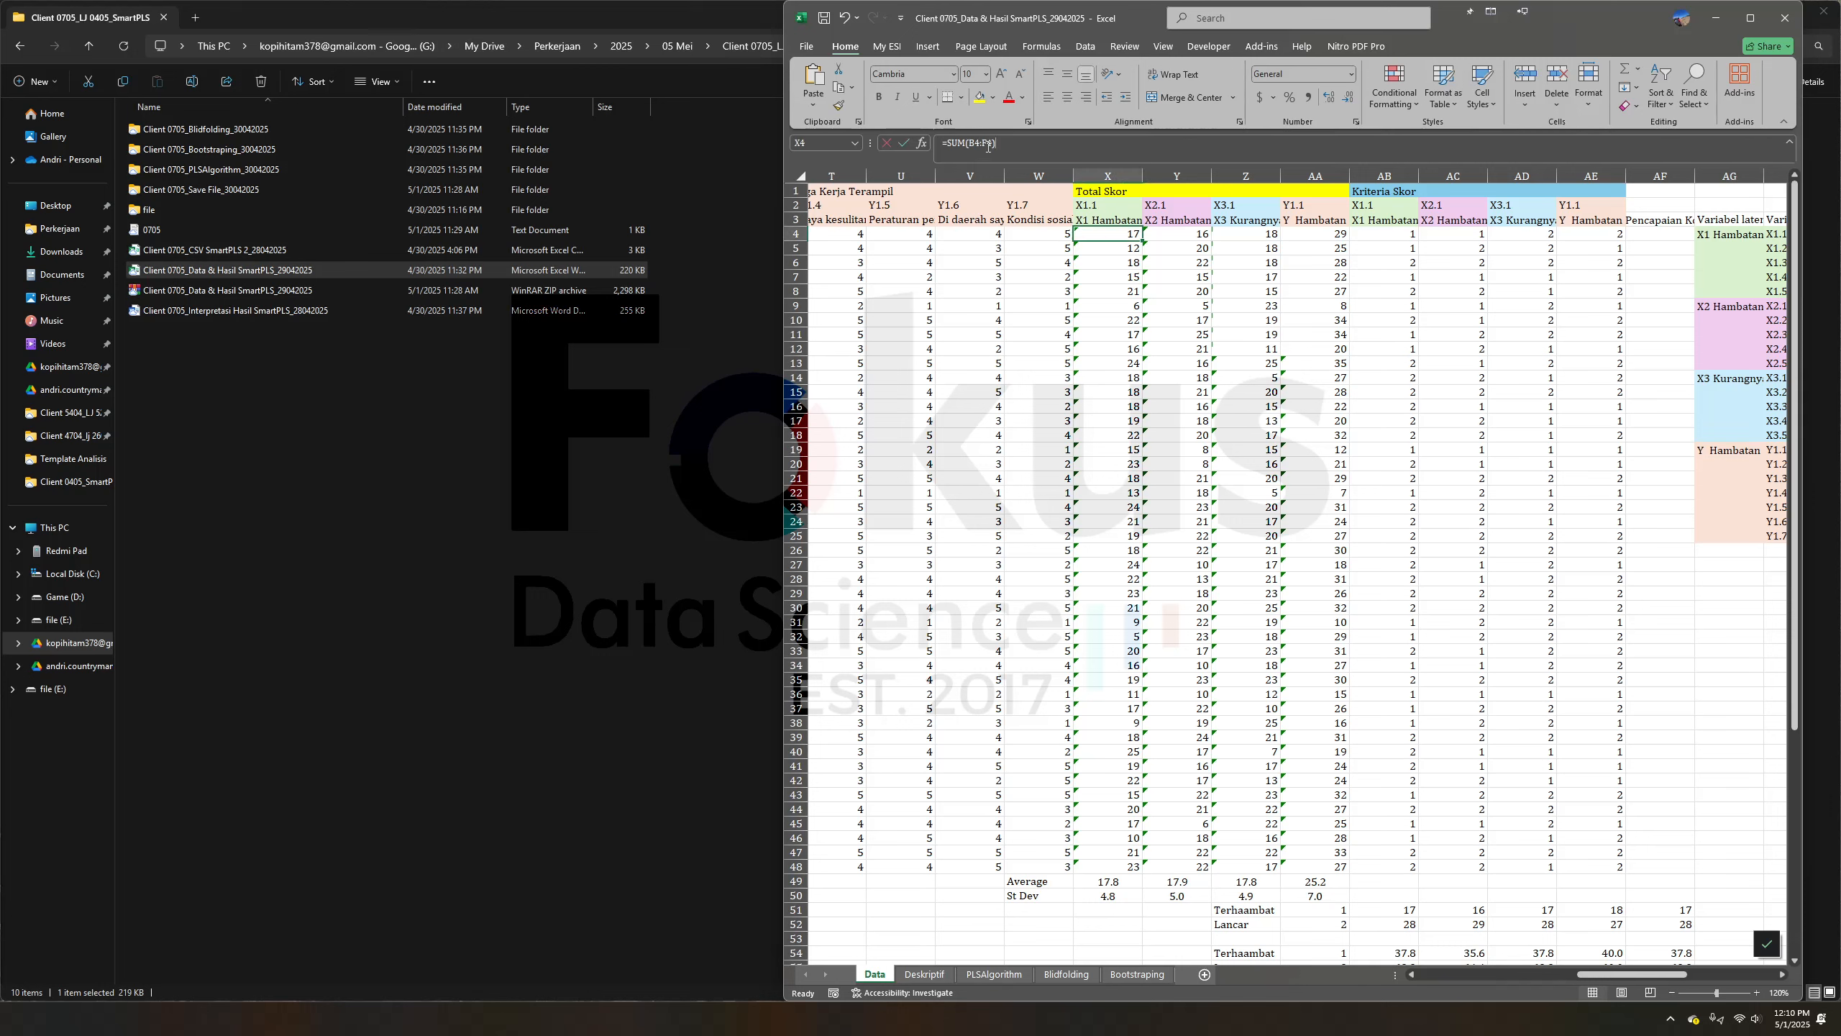
pyautogui.press('F2')
pyautogui.press('Return')
pyautogui.click(1391, 194)
pyautogui.click(1379, 235)
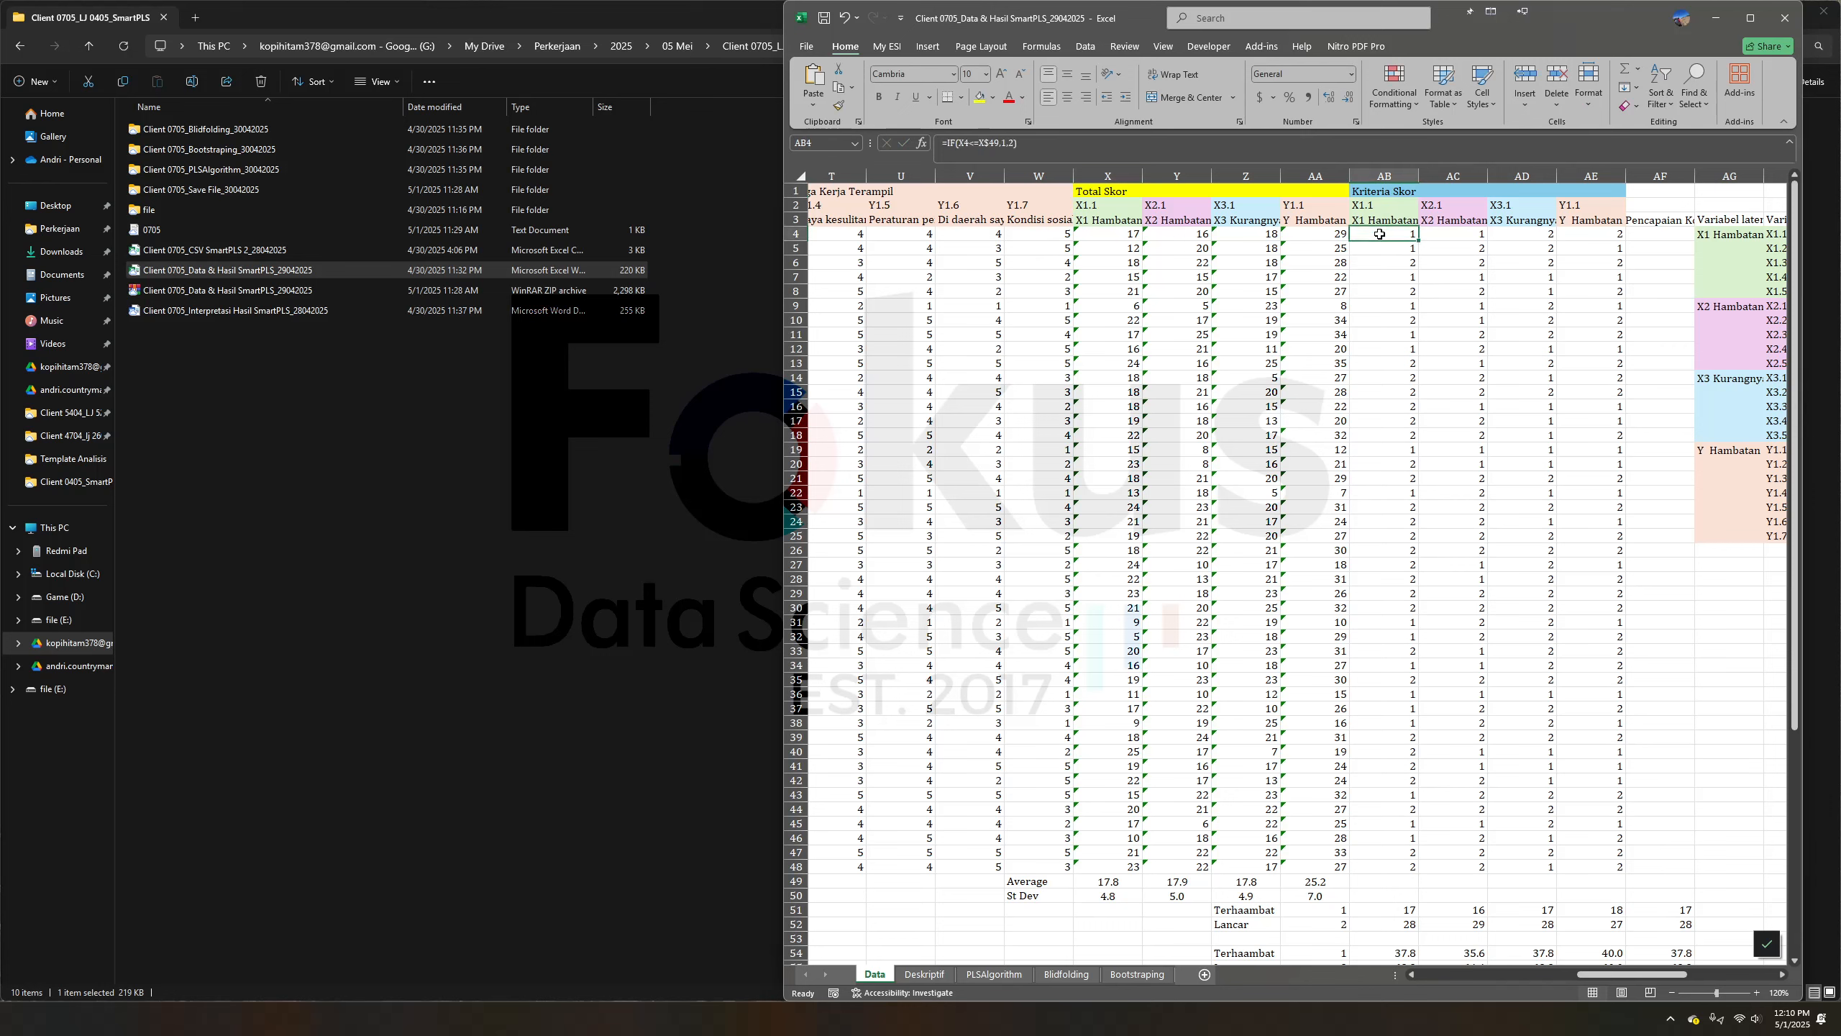
pyautogui.click(1010, 882)
pyautogui.click(1100, 882)
pyautogui.click(1187, 882)
pyautogui.click(1305, 882)
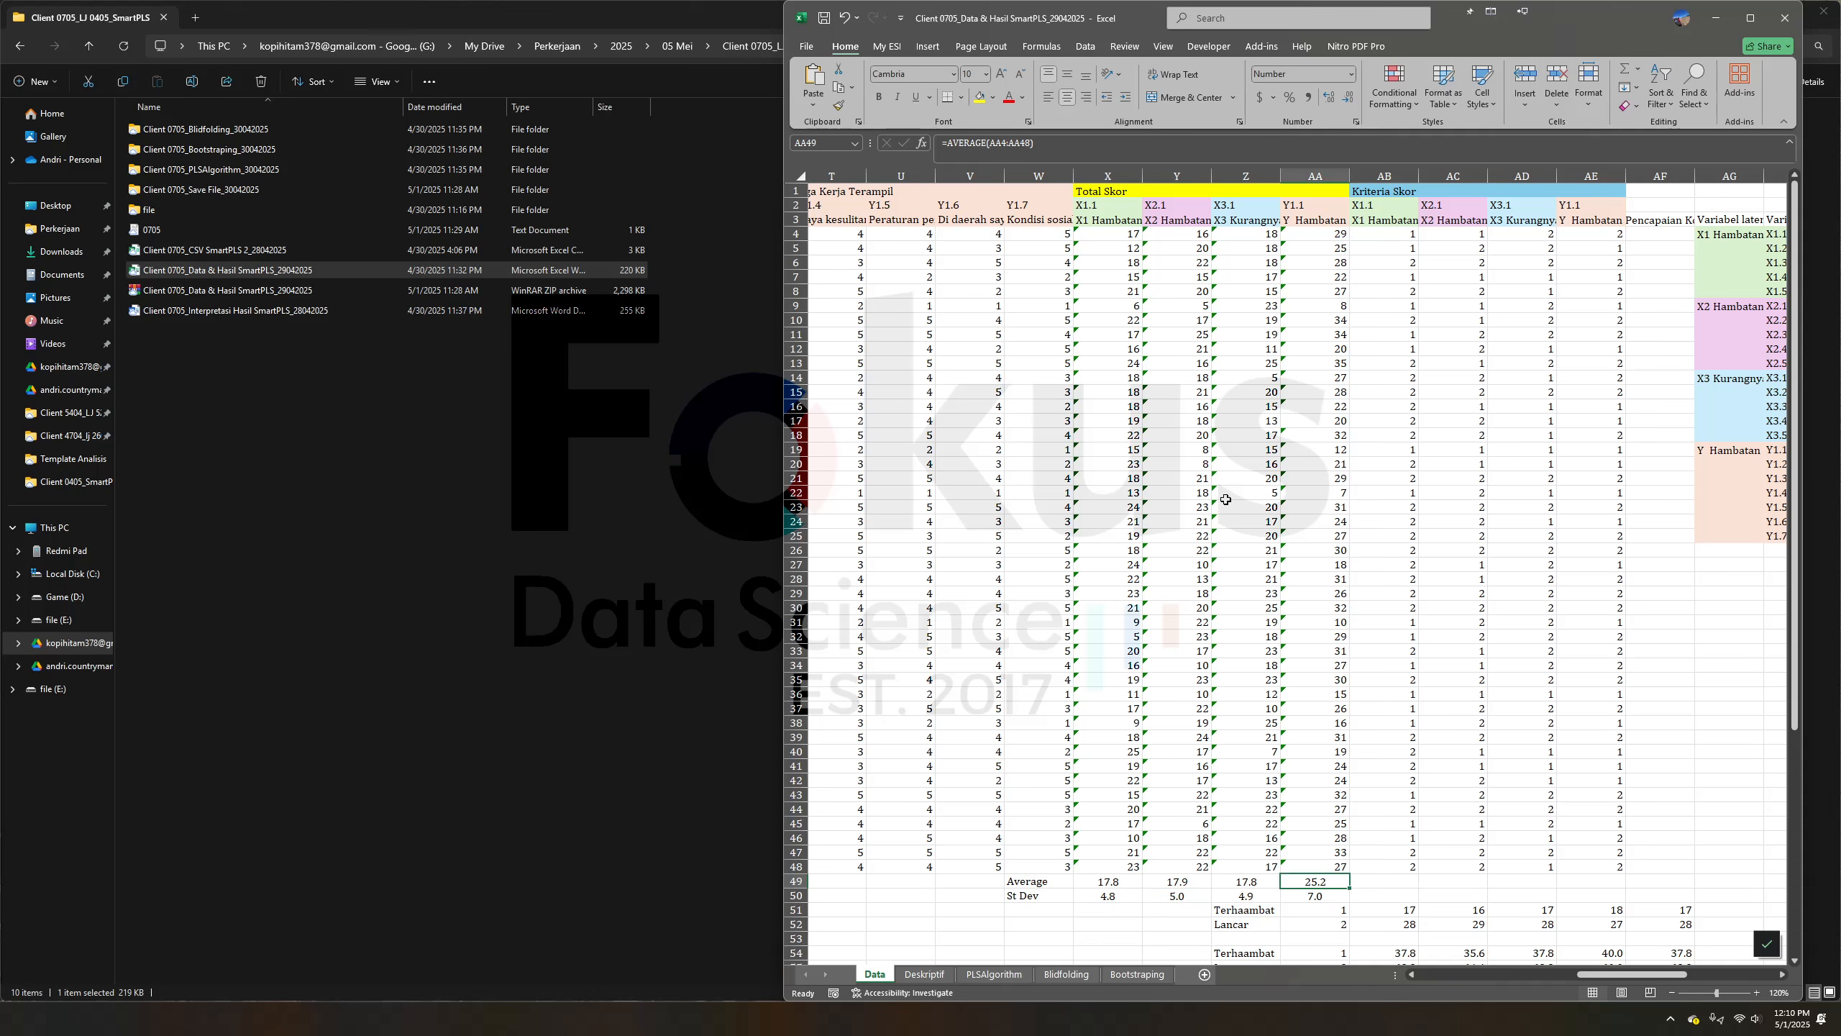
pyautogui.click(1137, 883)
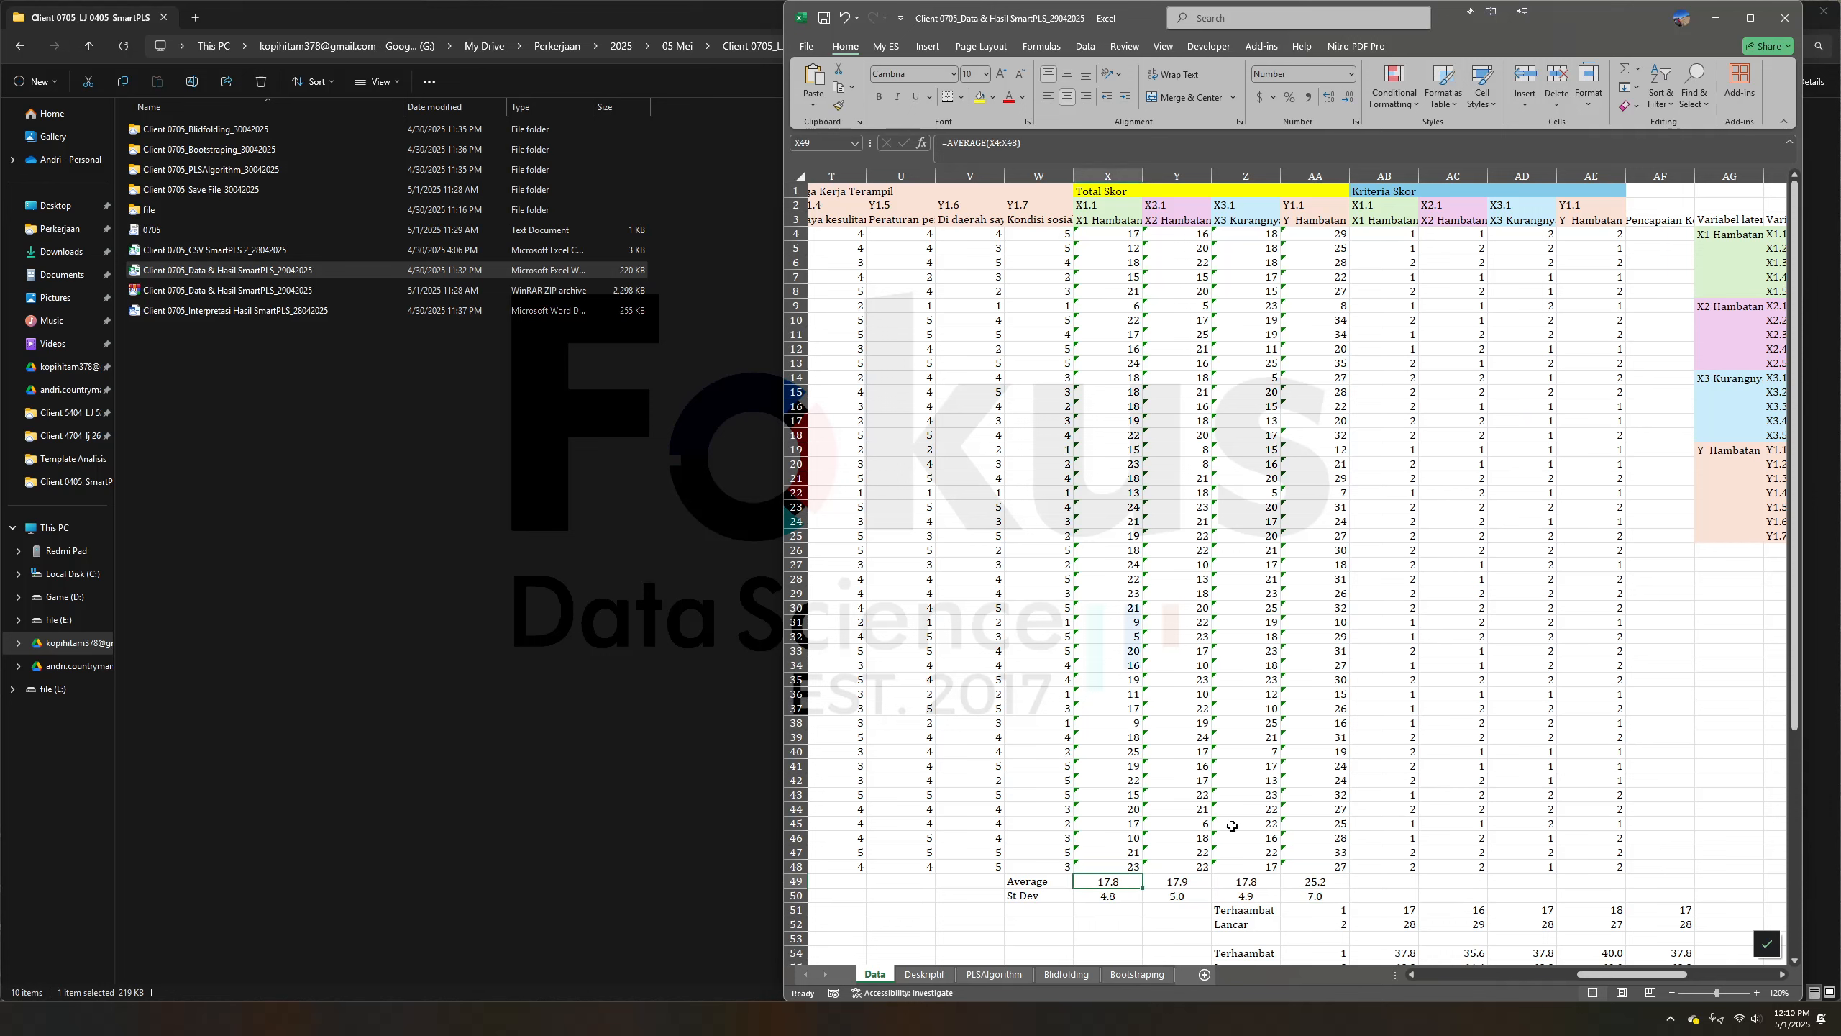
# Inspect the Kriteria Skor formulas and the Terhaambat and Lancar counts and percentages beneath them
pyautogui.click(1698, 591)
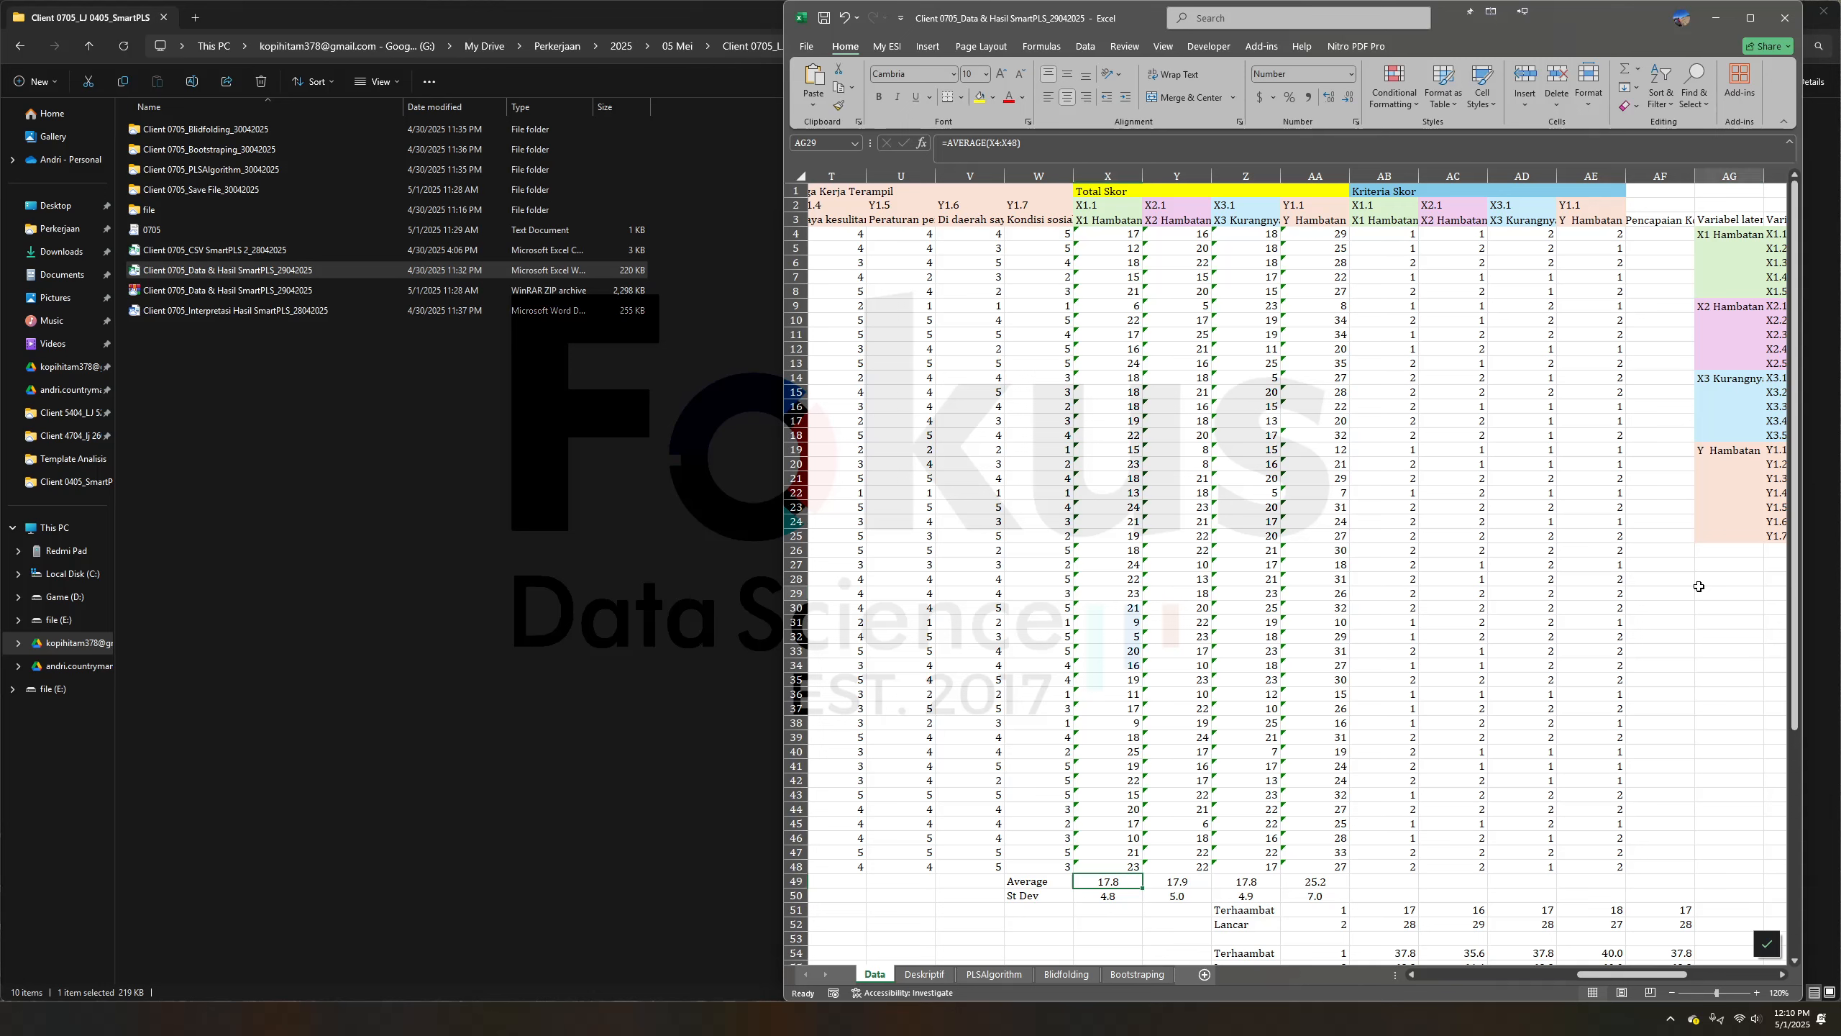
pyautogui.click(1408, 233)
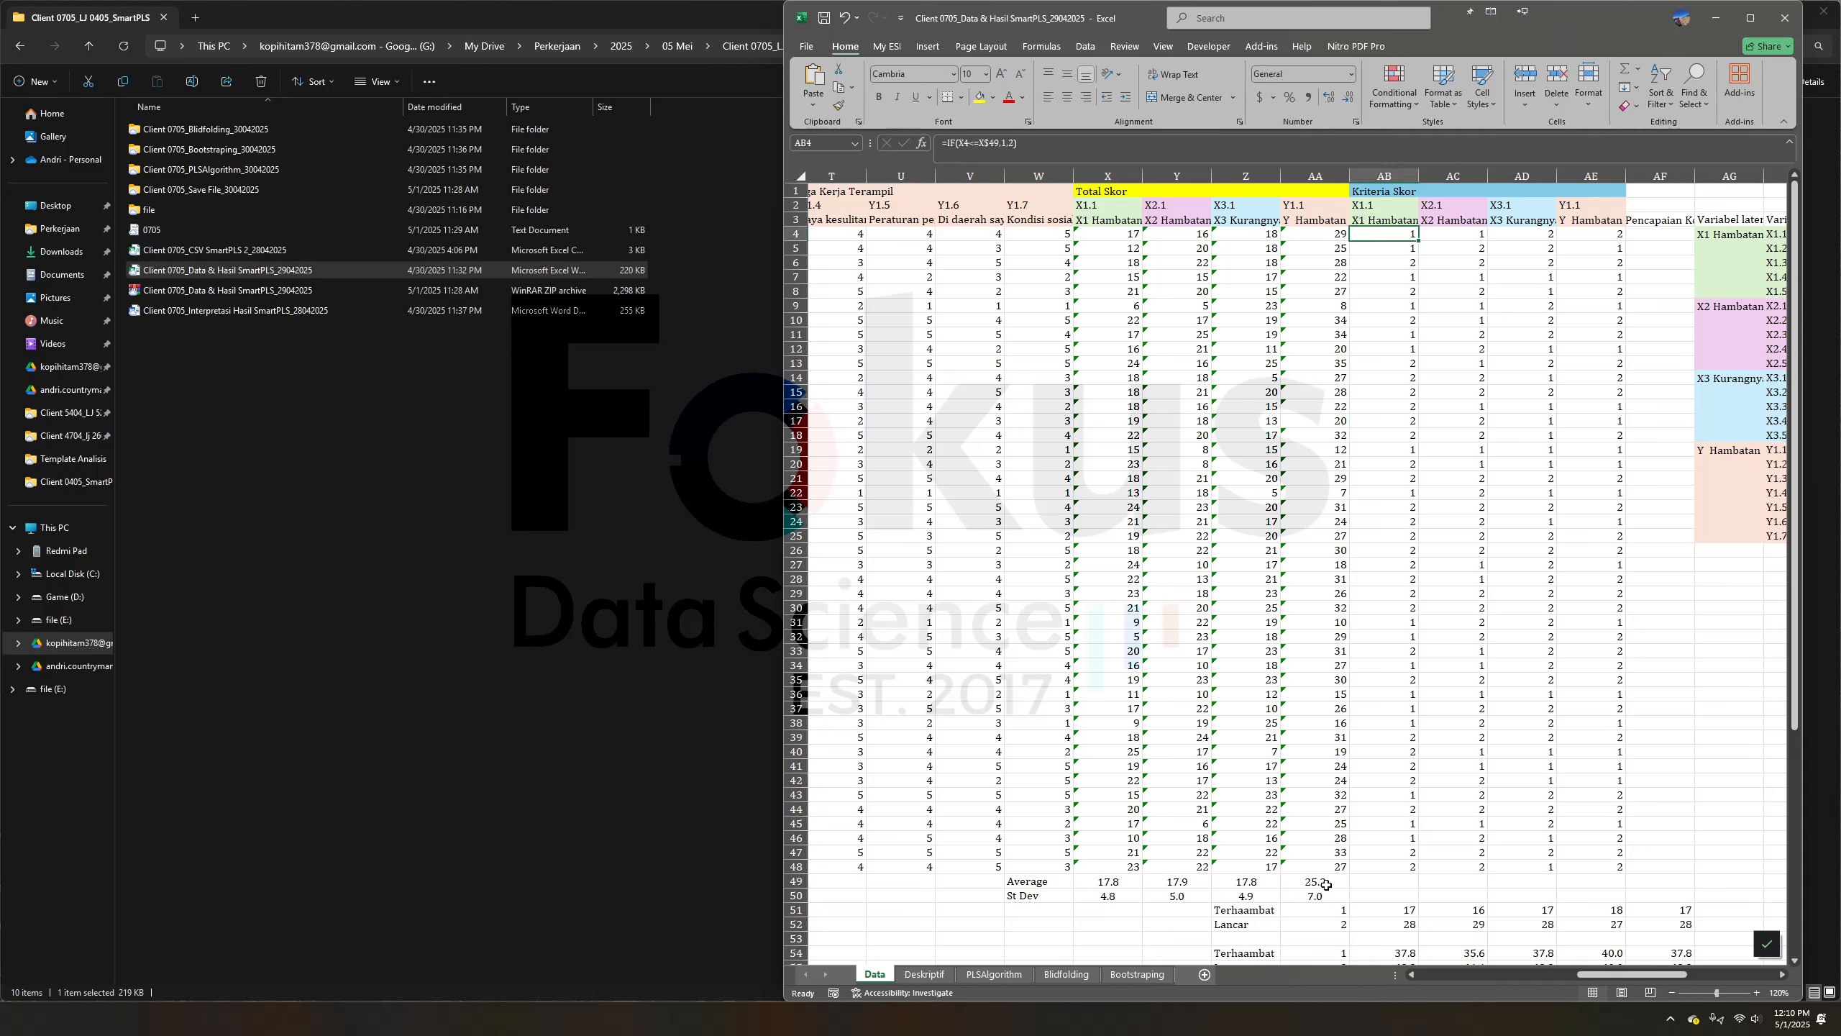
pyautogui.click(1267, 912)
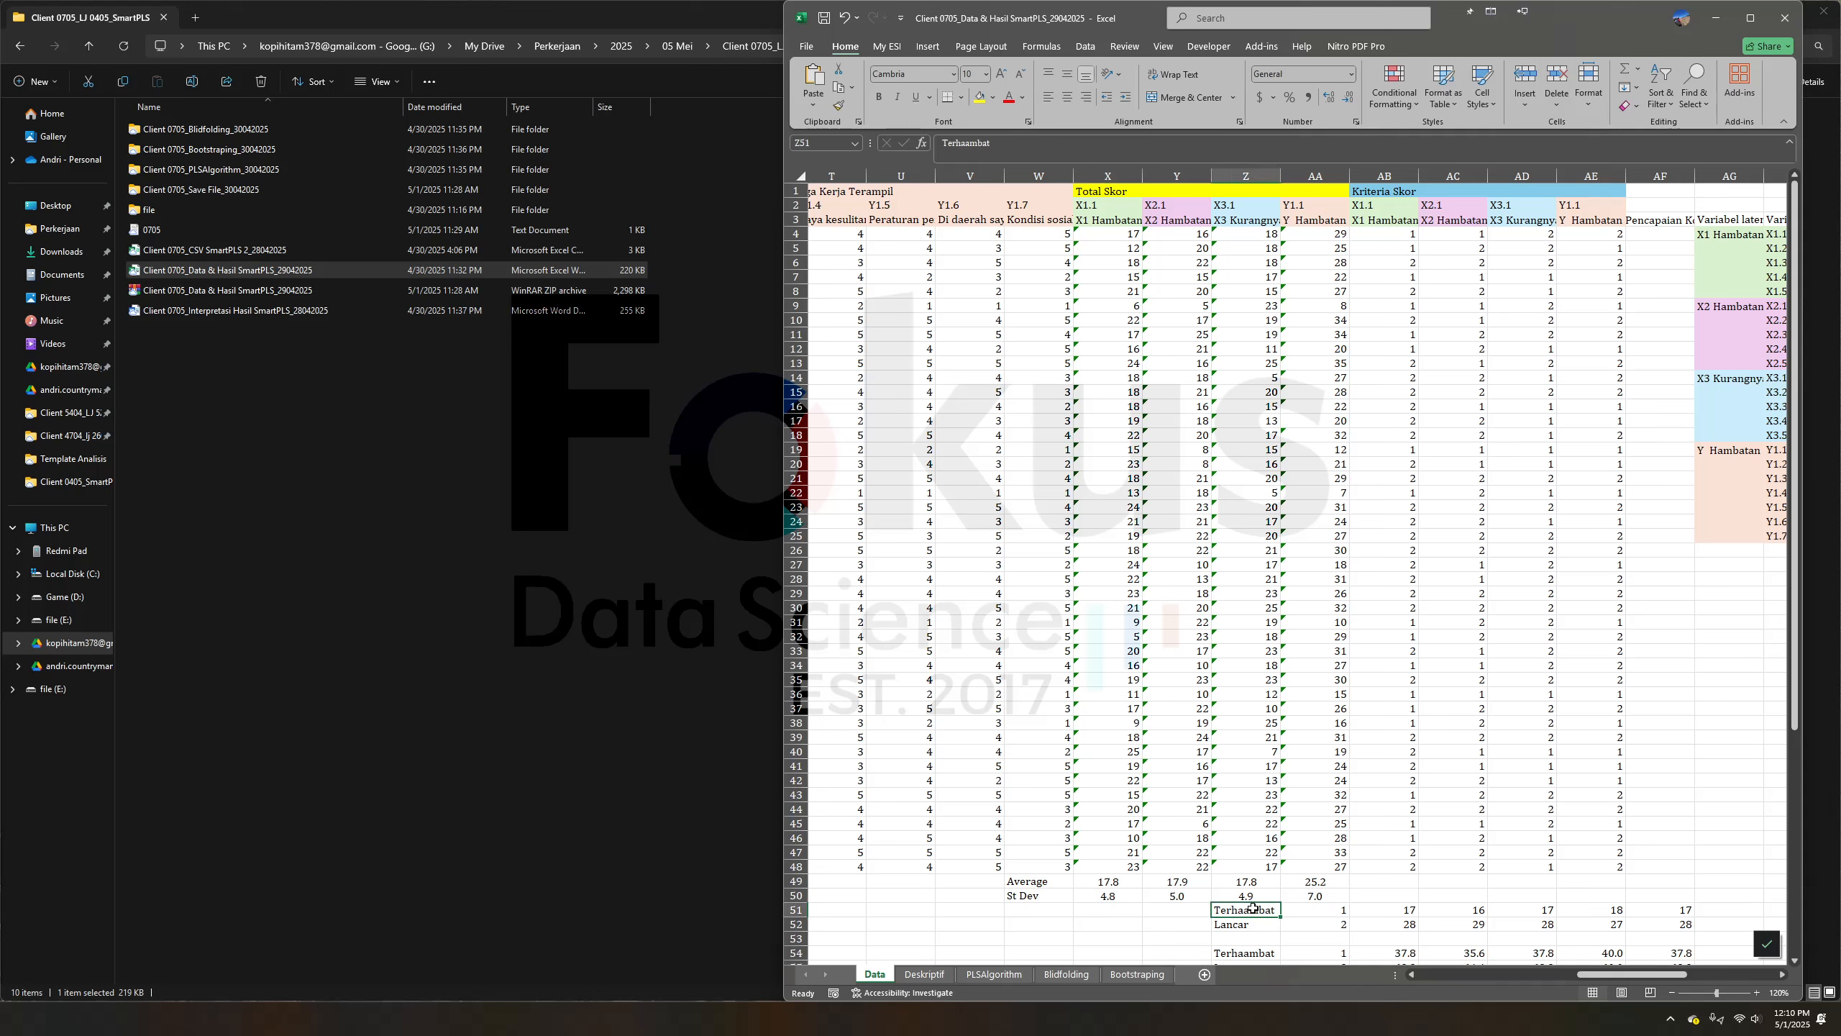
pyautogui.click(1410, 268)
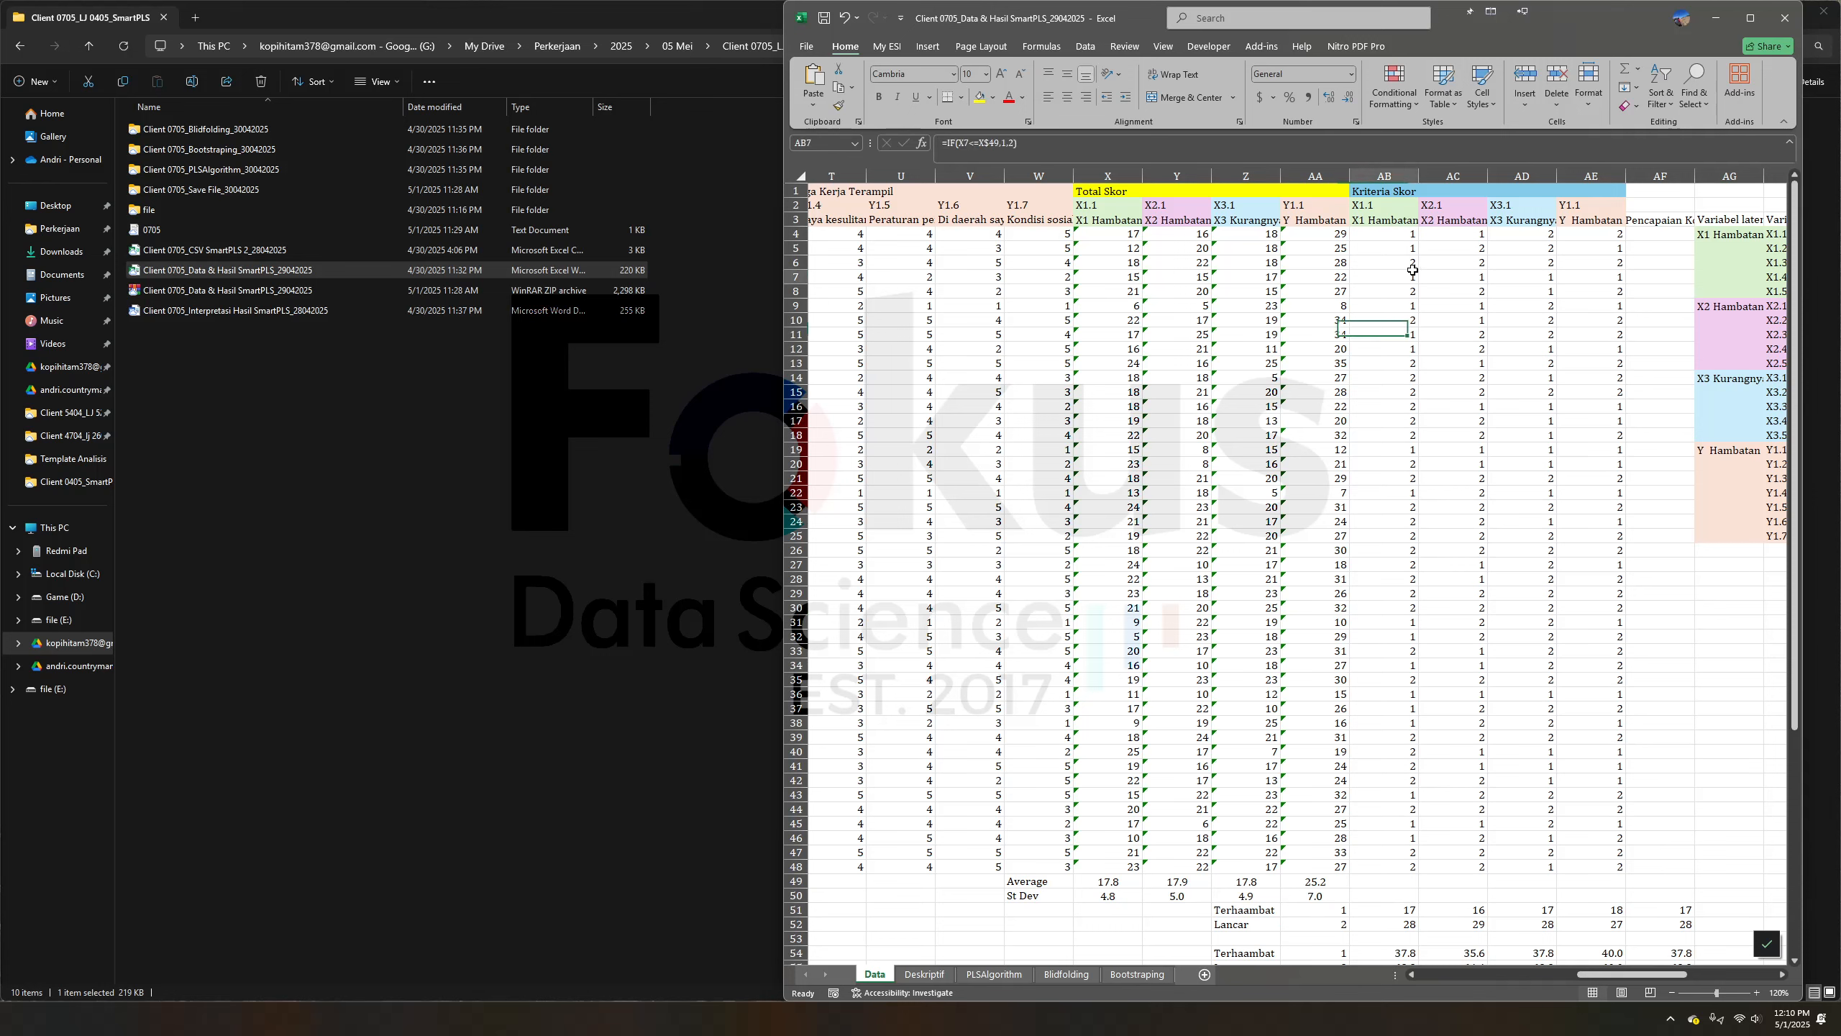
pyautogui.click(1333, 927)
pyautogui.click(1391, 931)
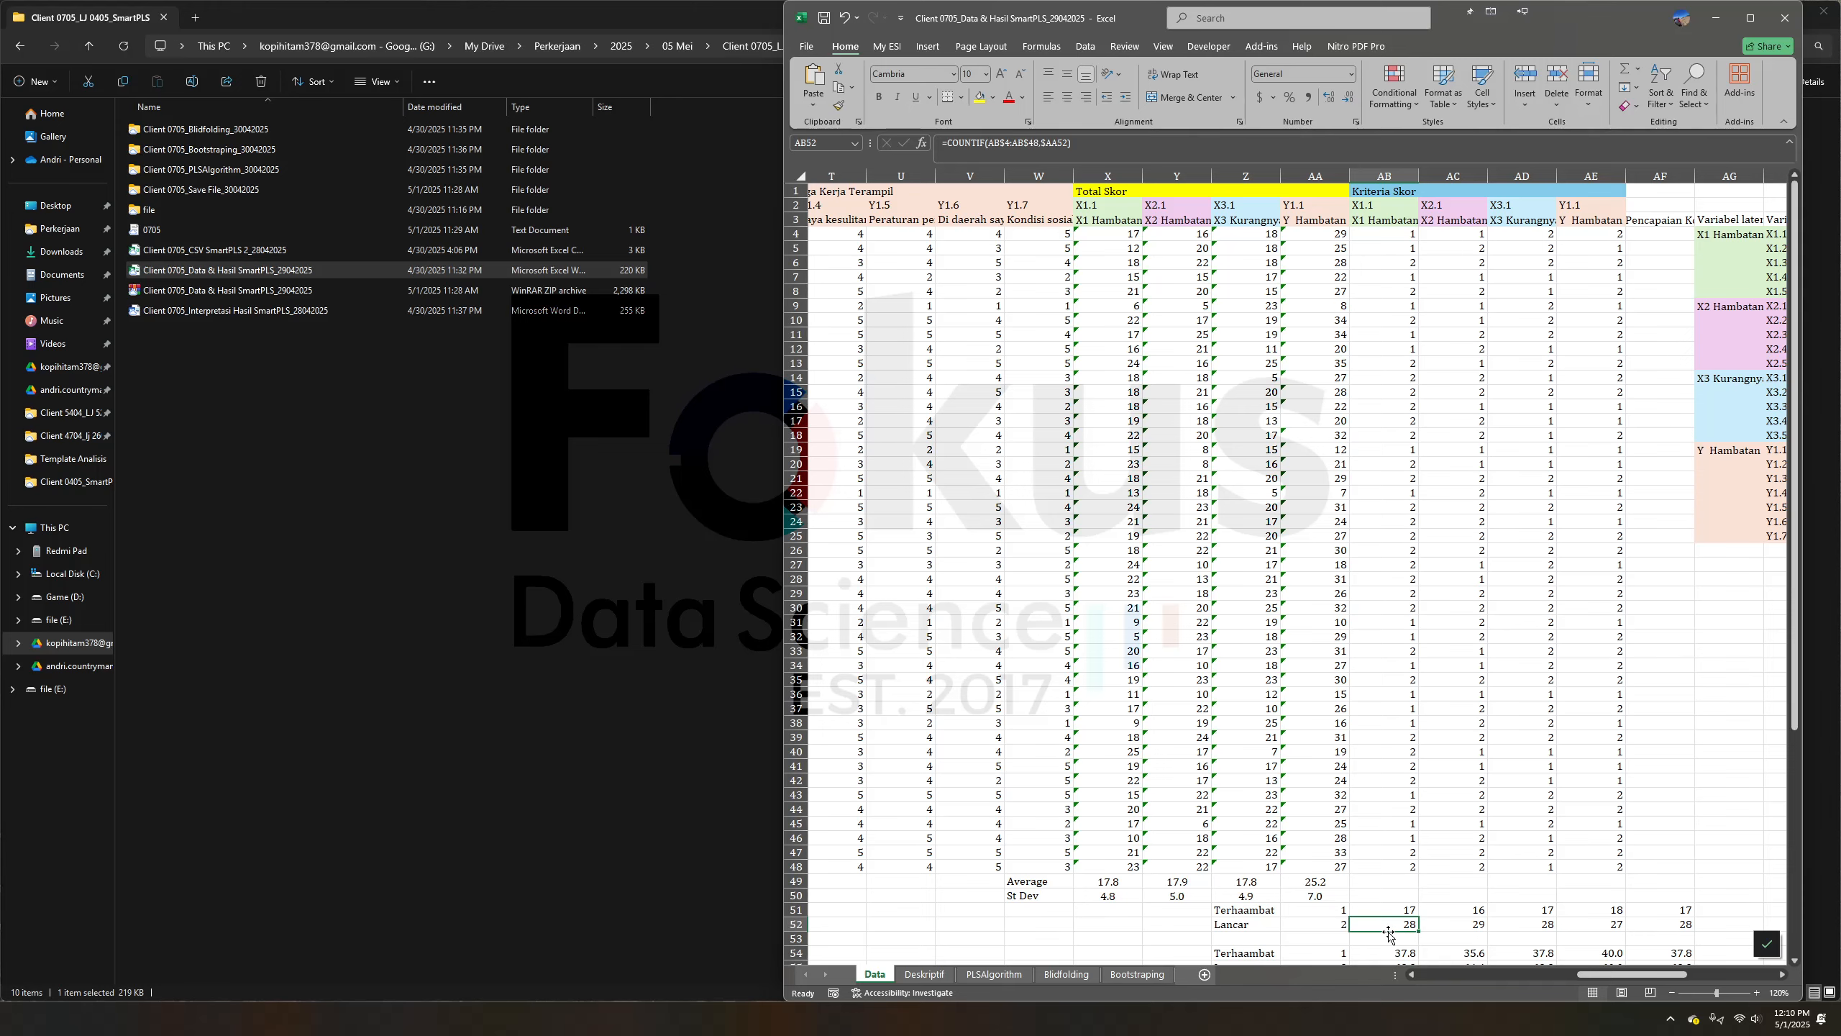
pyautogui.scroll(-4, 1374, 754)
pyautogui.click(1552, 865)
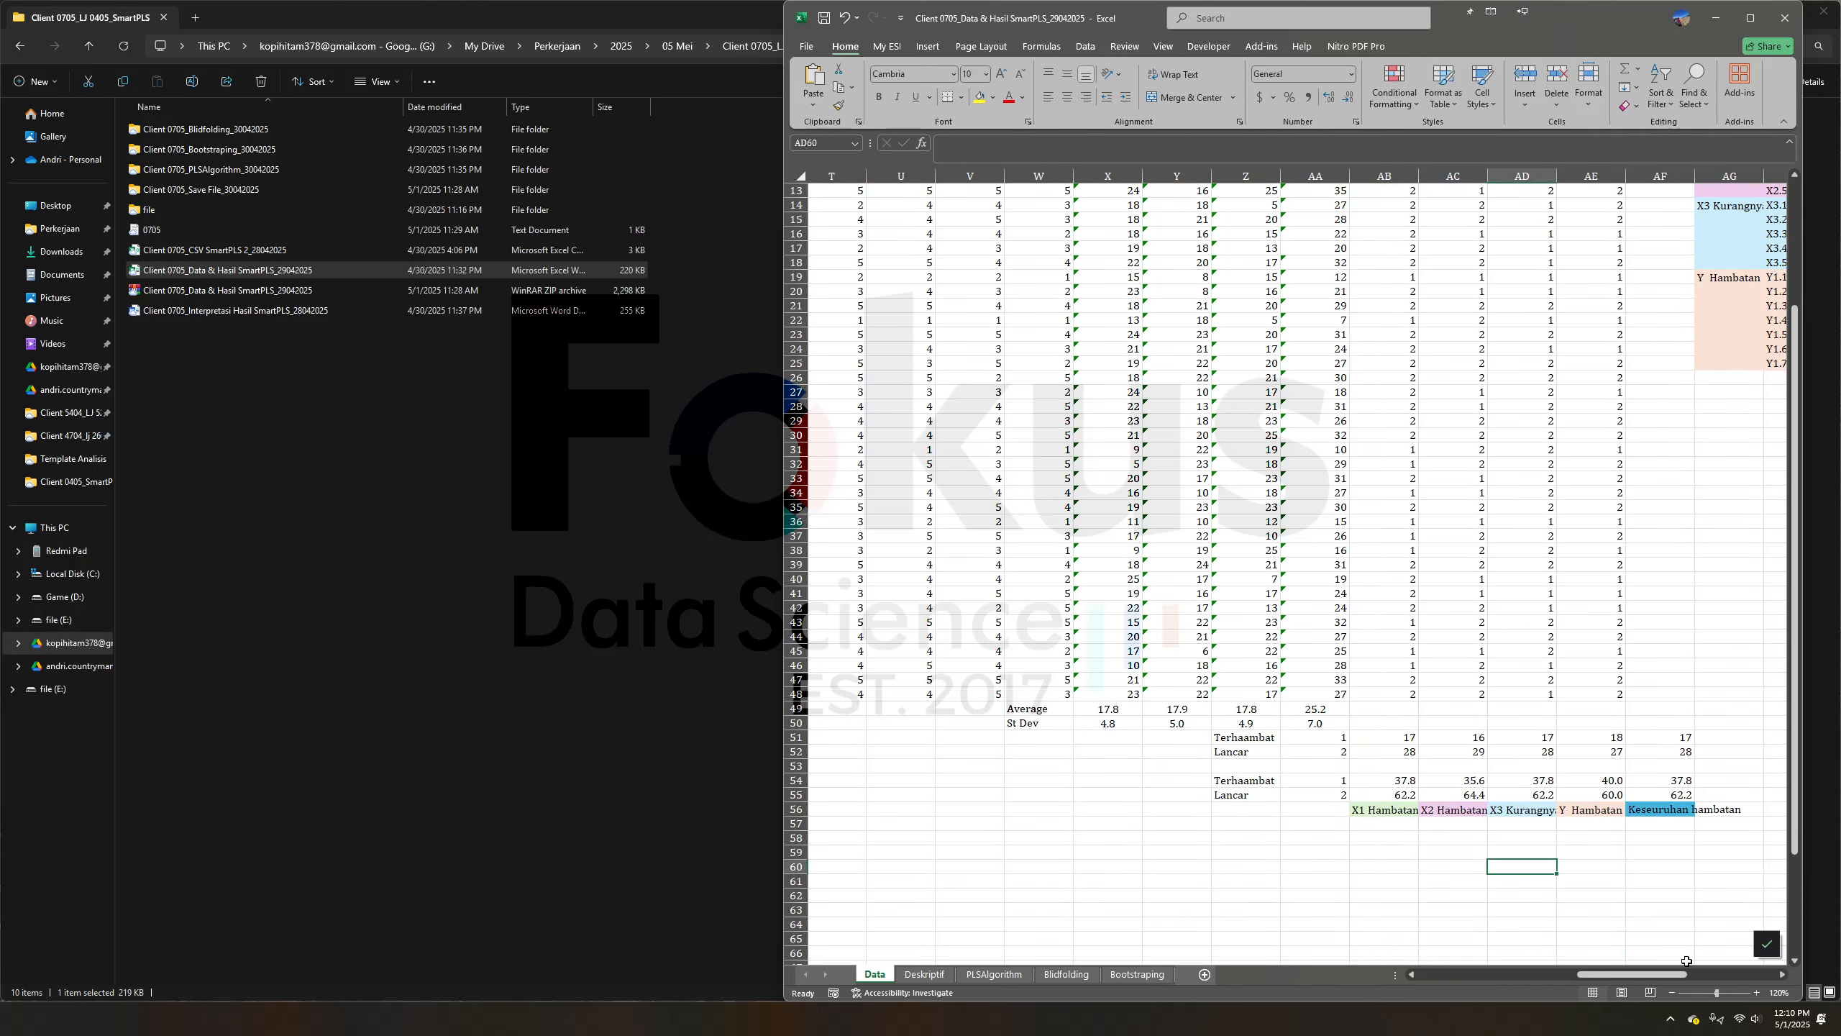
pyautogui.moveTo(1686, 973); pyautogui.dragTo(1712, 974)
pyautogui.scroll(4, 1457, 593)
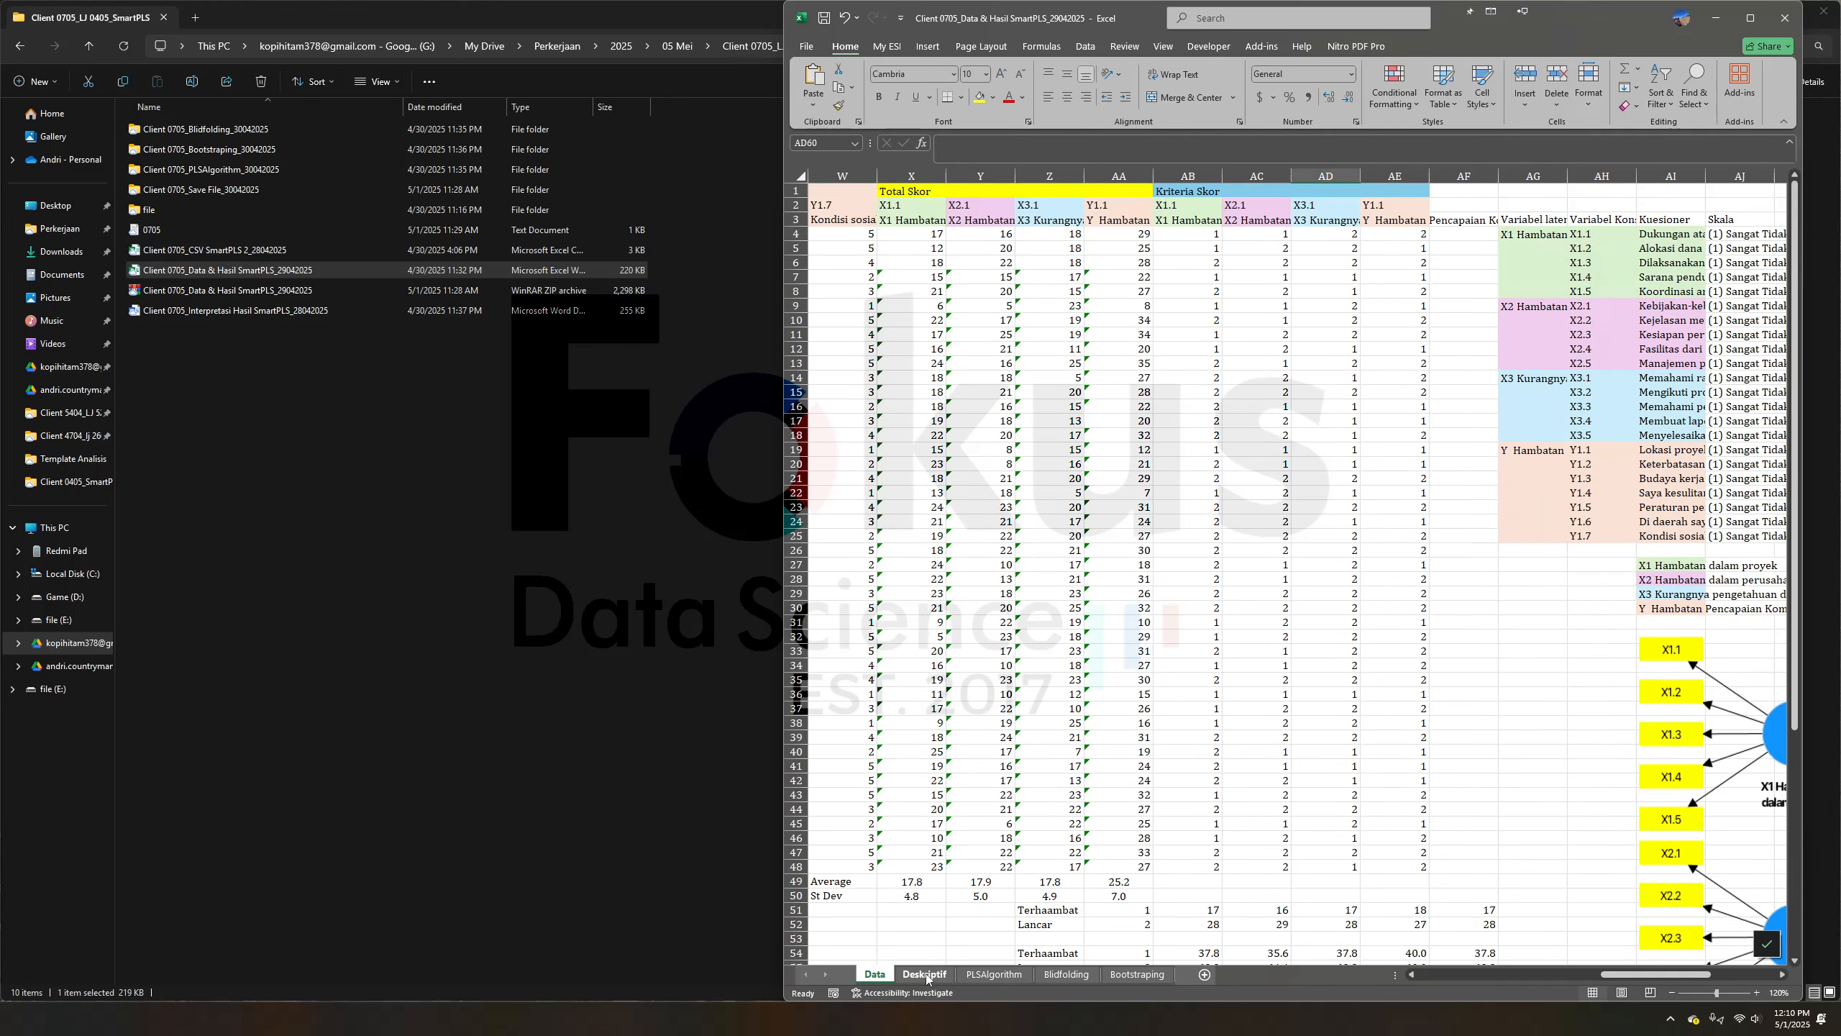
# Show the Deskriptif sheet at 130% and examine the summary table's mean, standard deviation, criteria, count and percentage columns
pyautogui.click(925, 974)
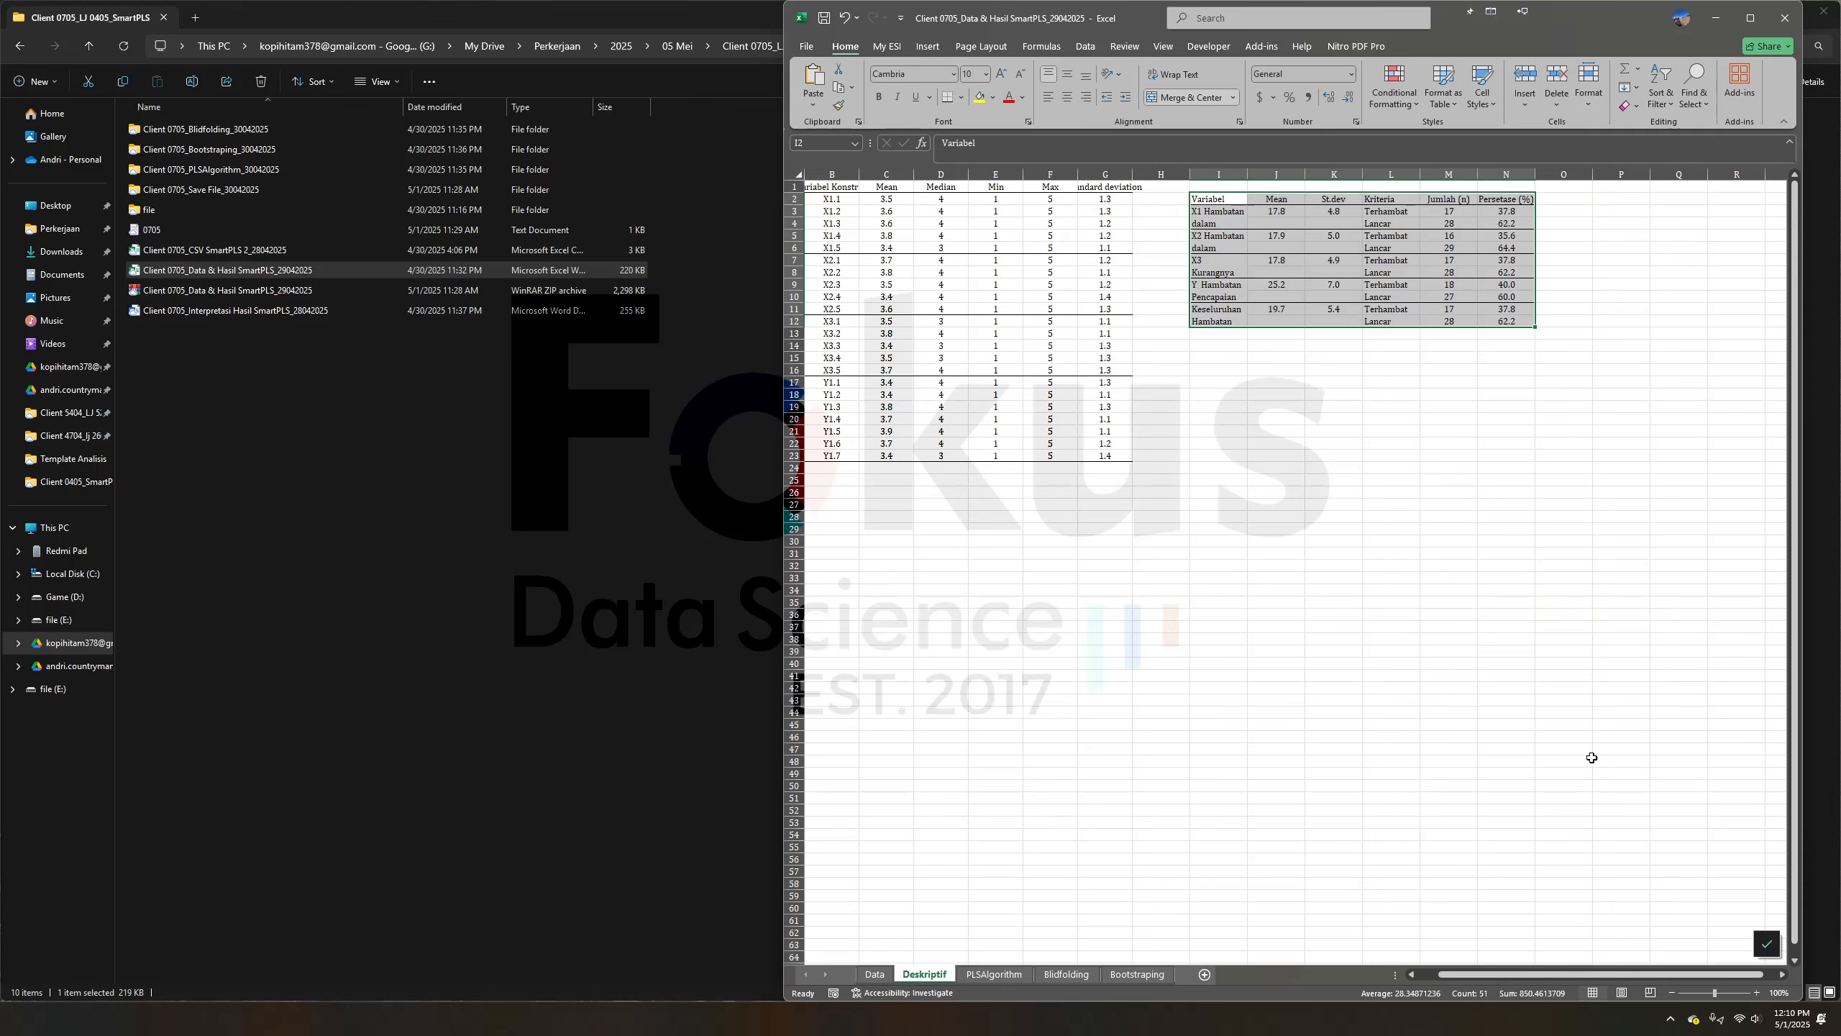
pyautogui.click(1757, 992)
pyautogui.click(1756, 992)
pyautogui.click(1757, 992)
pyautogui.moveTo(1620, 979); pyautogui.dragTo(1689, 980)
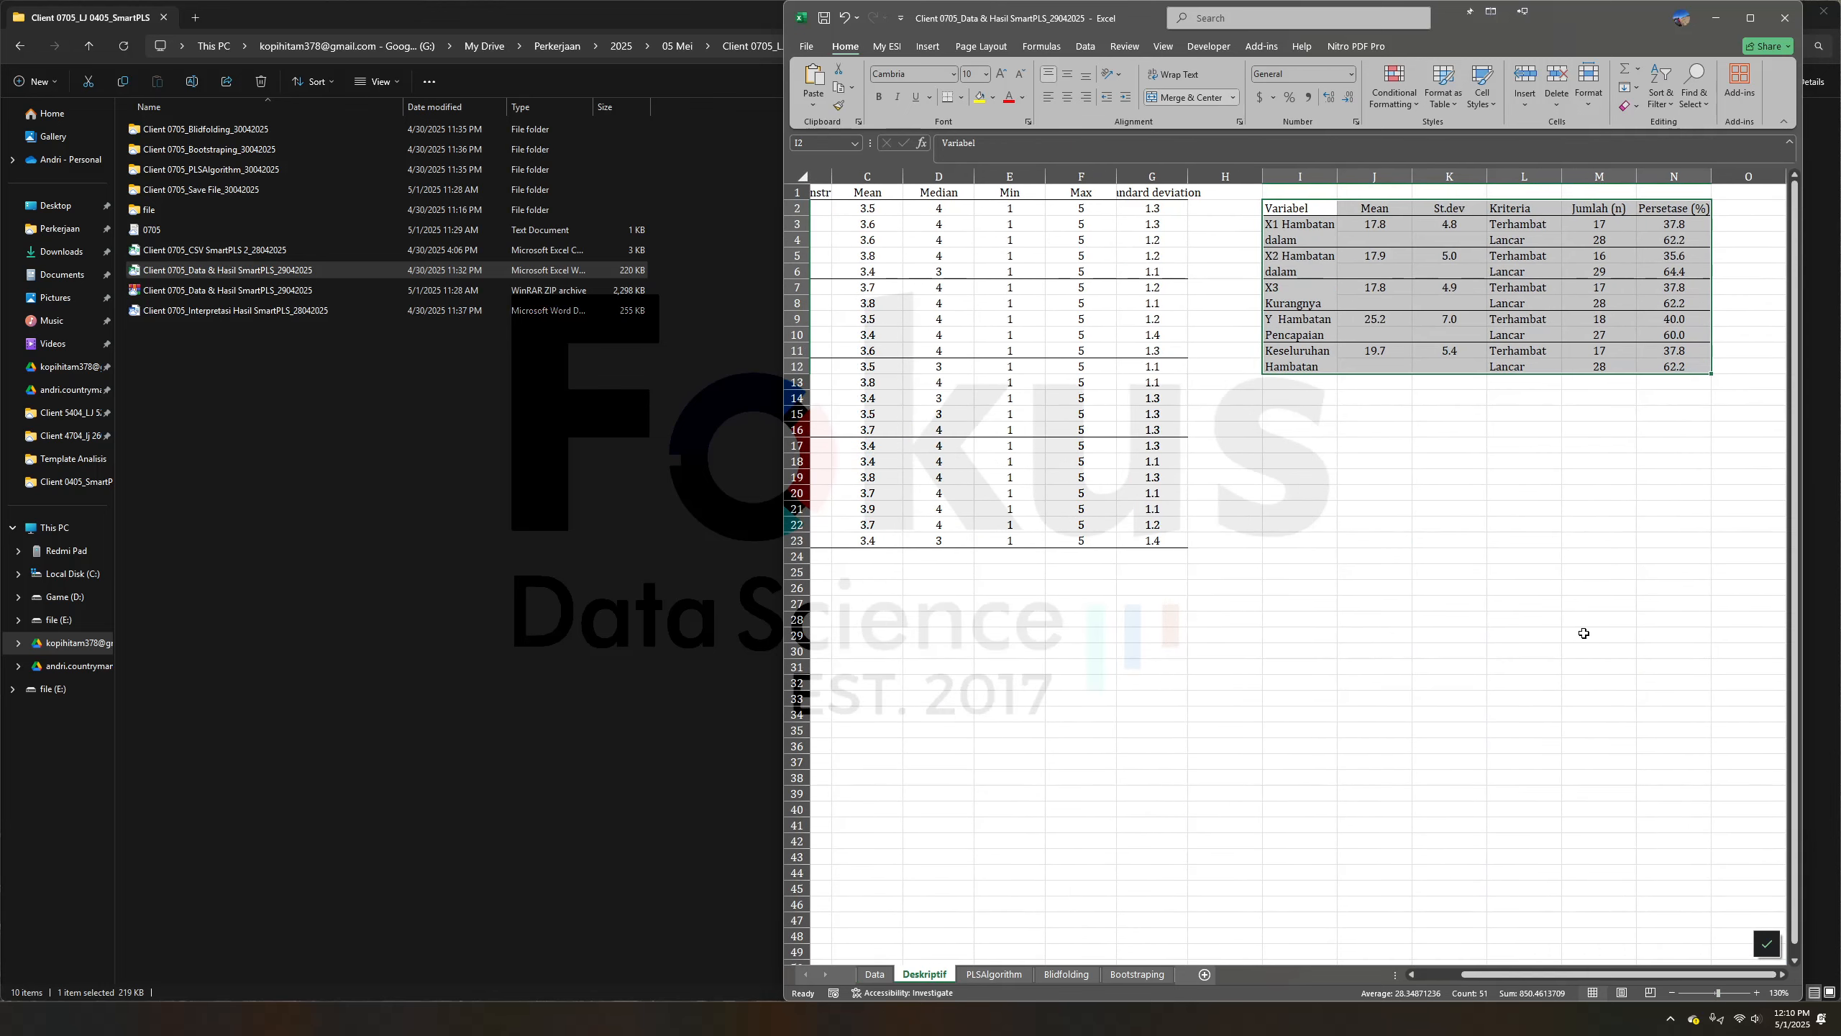
pyautogui.click(1446, 207)
pyautogui.moveTo(1292, 205); pyautogui.dragTo(1552, 368)
pyautogui.click(1672, 419)
pyautogui.moveTo(1588, 238); pyautogui.dragTo(1650, 379)
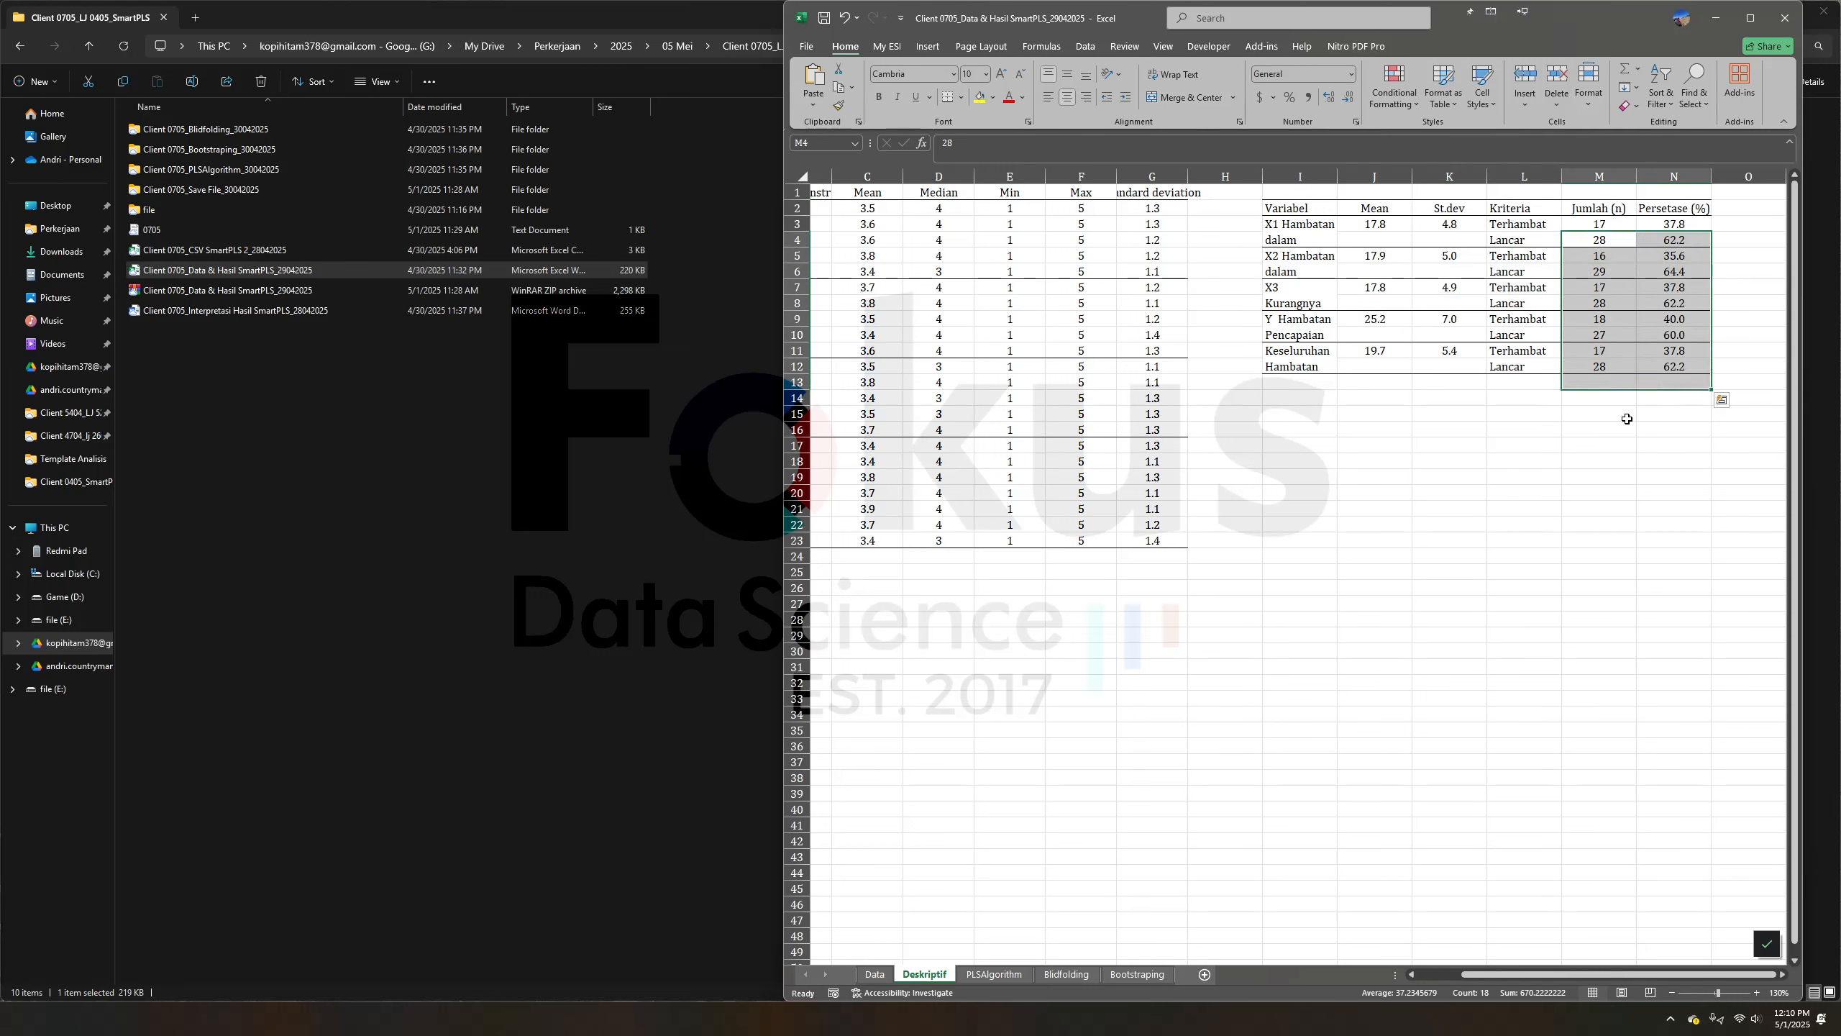
pyautogui.click(1599, 429)
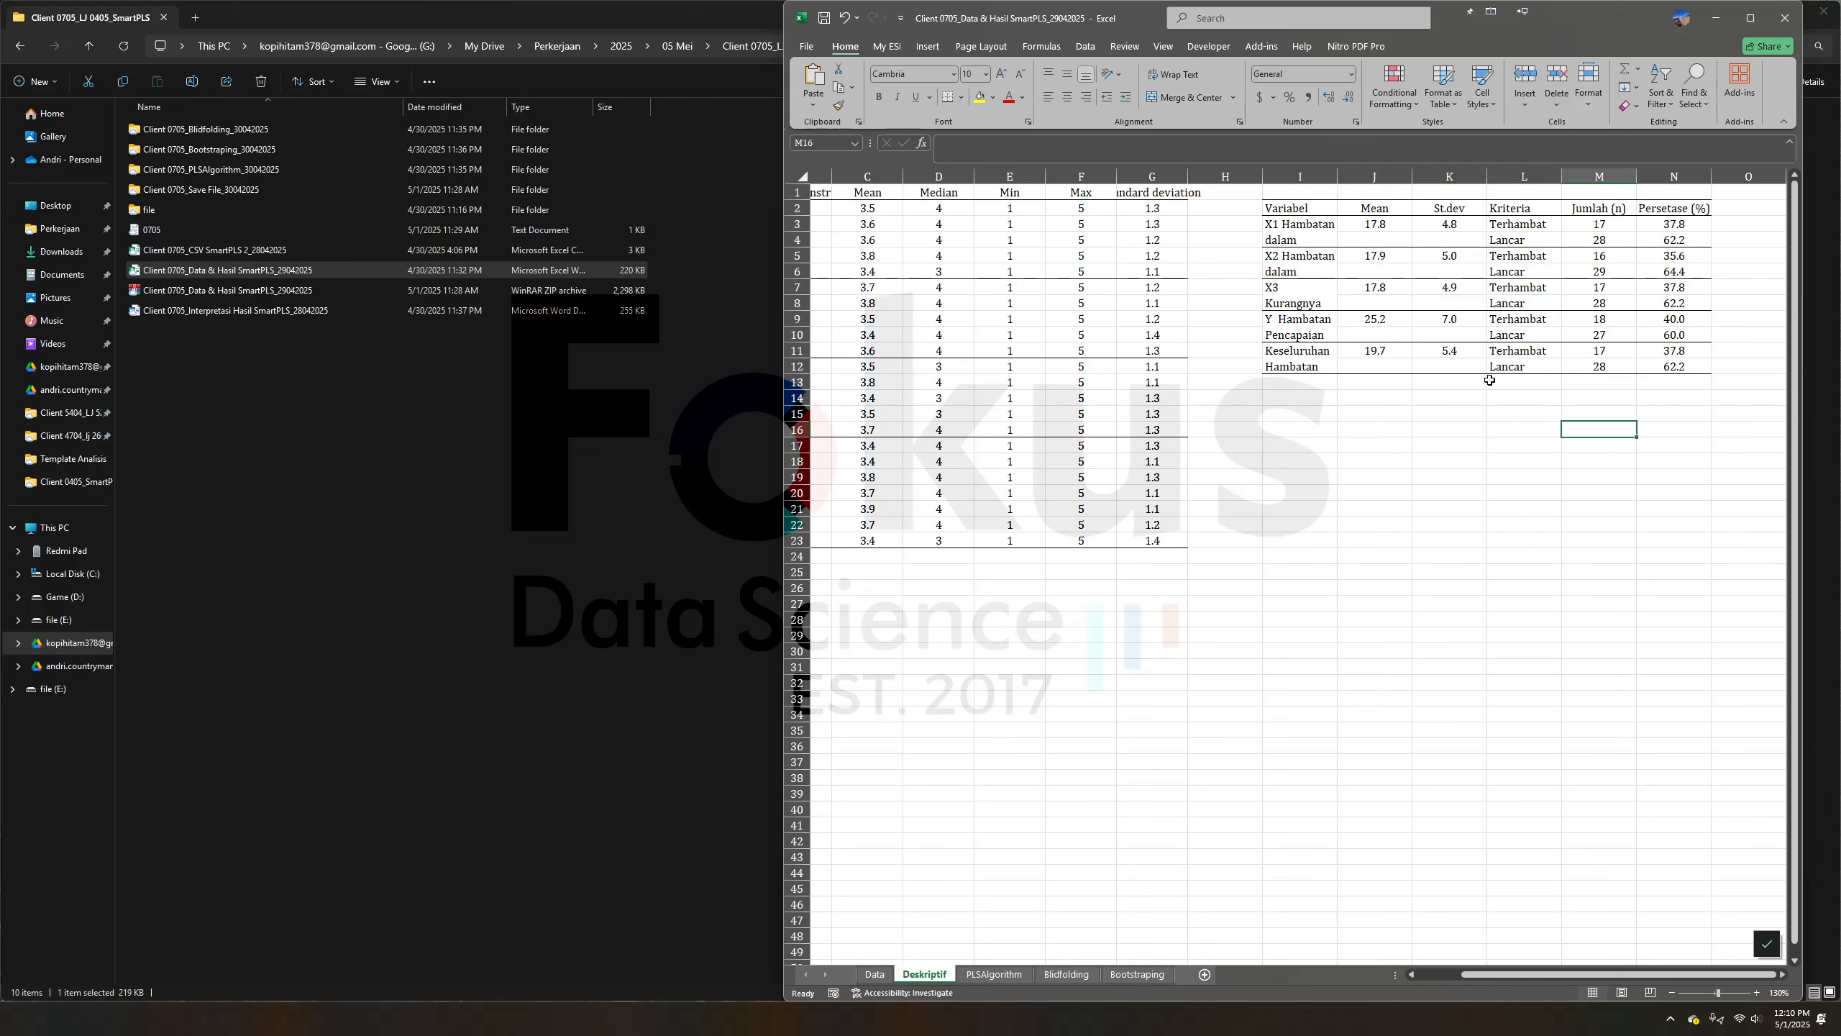
# Check the Lancar and Terhambat counts and percentages for Keseluruhan Hambatan in the summary table
pyautogui.click(1514, 365)
pyautogui.click(1622, 367)
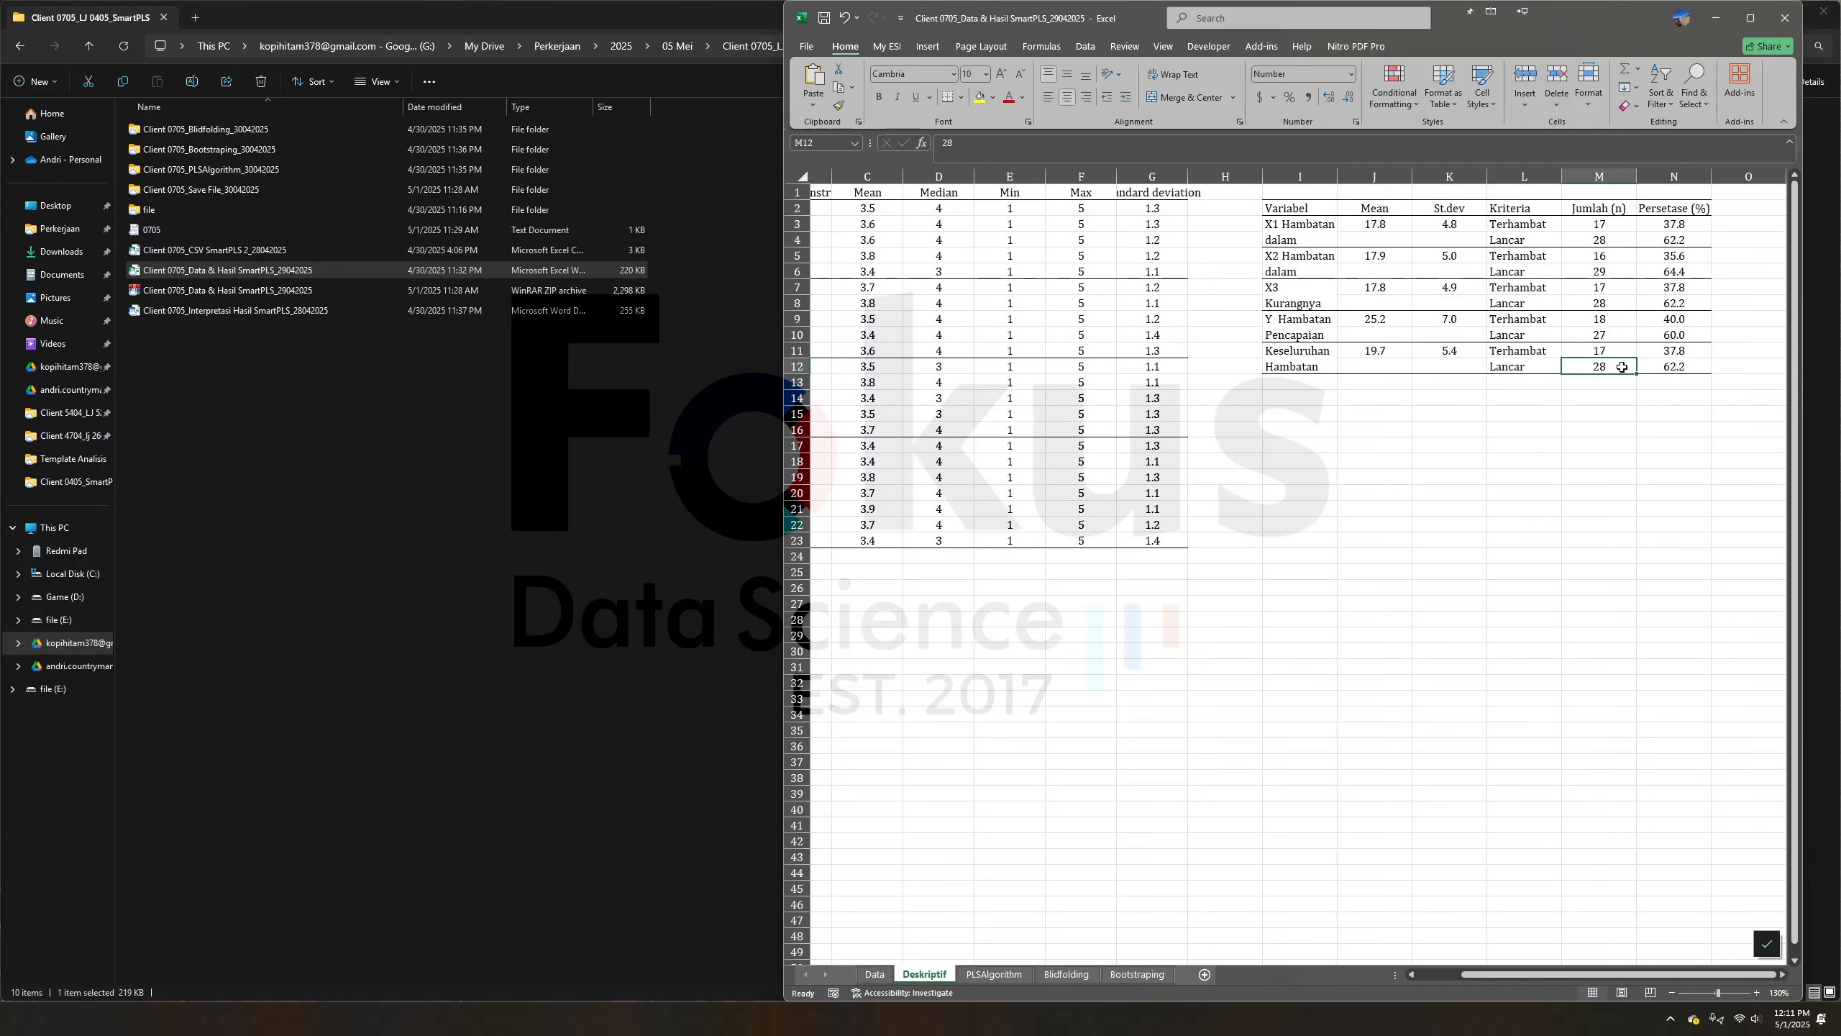
pyautogui.click(1672, 374)
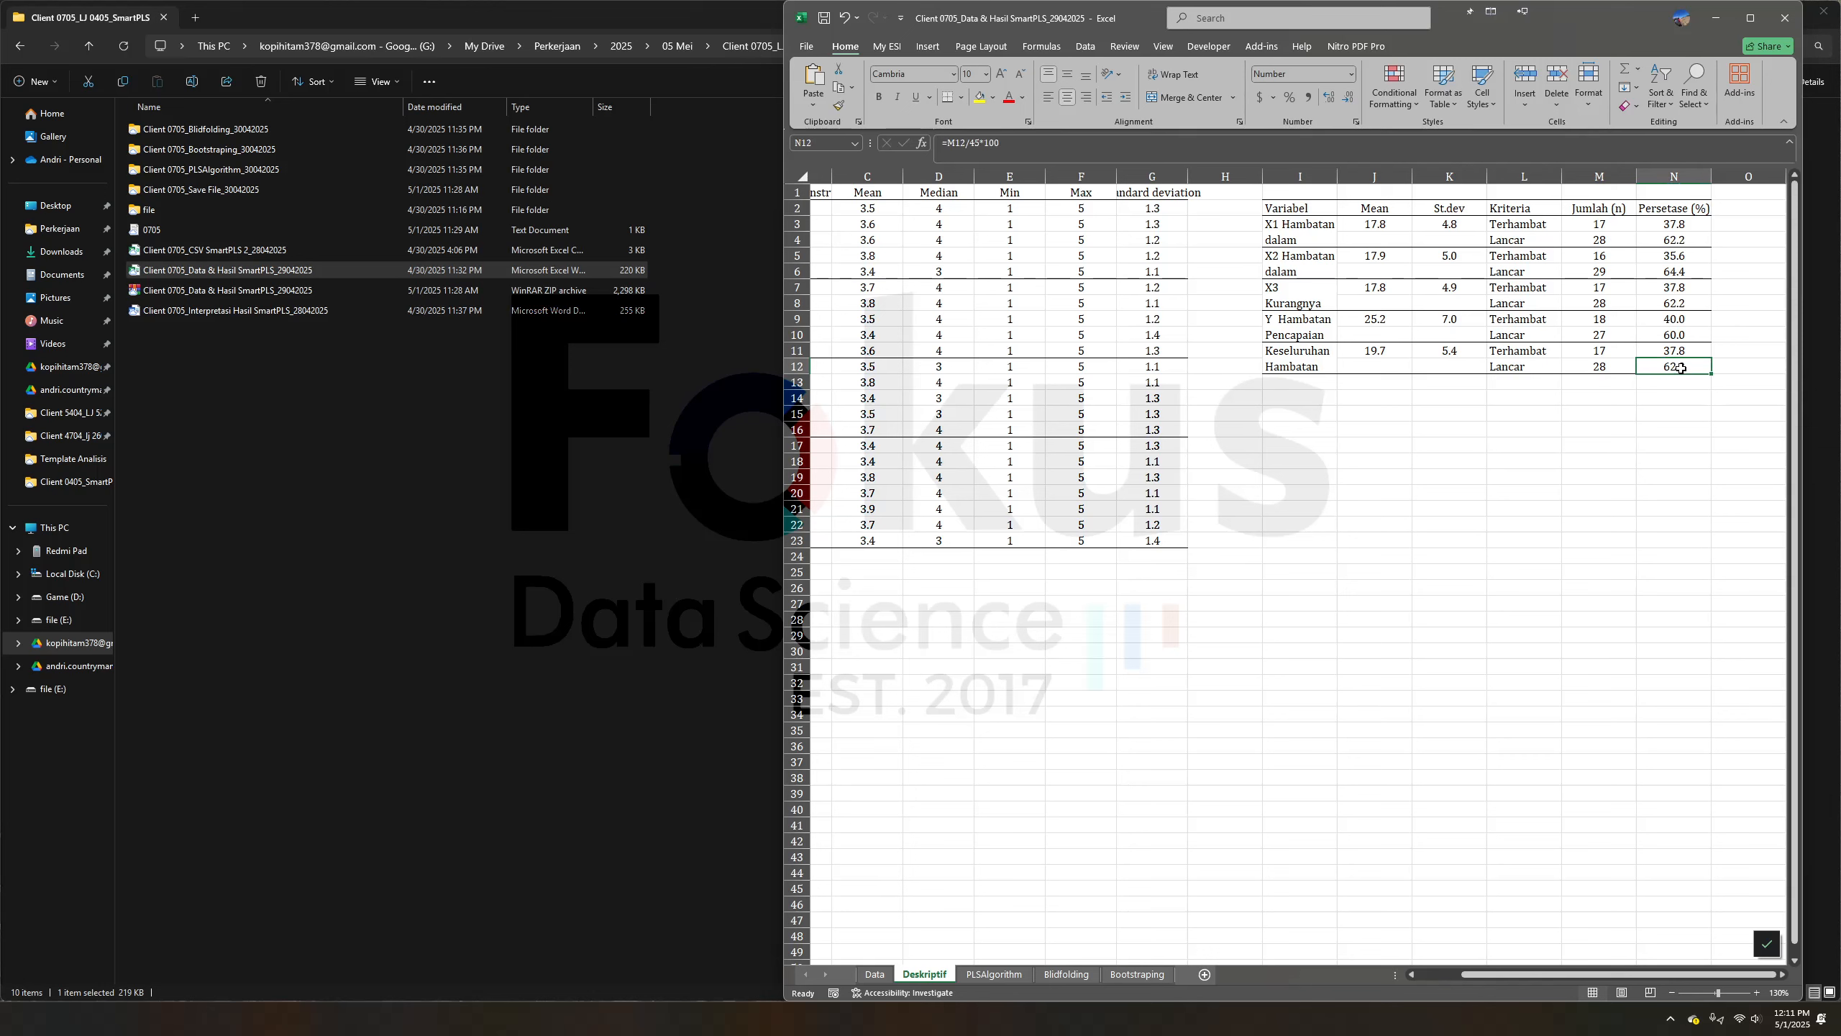
pyautogui.moveTo(1507, 353); pyautogui.dragTo(1602, 351)
pyautogui.click(1594, 351)
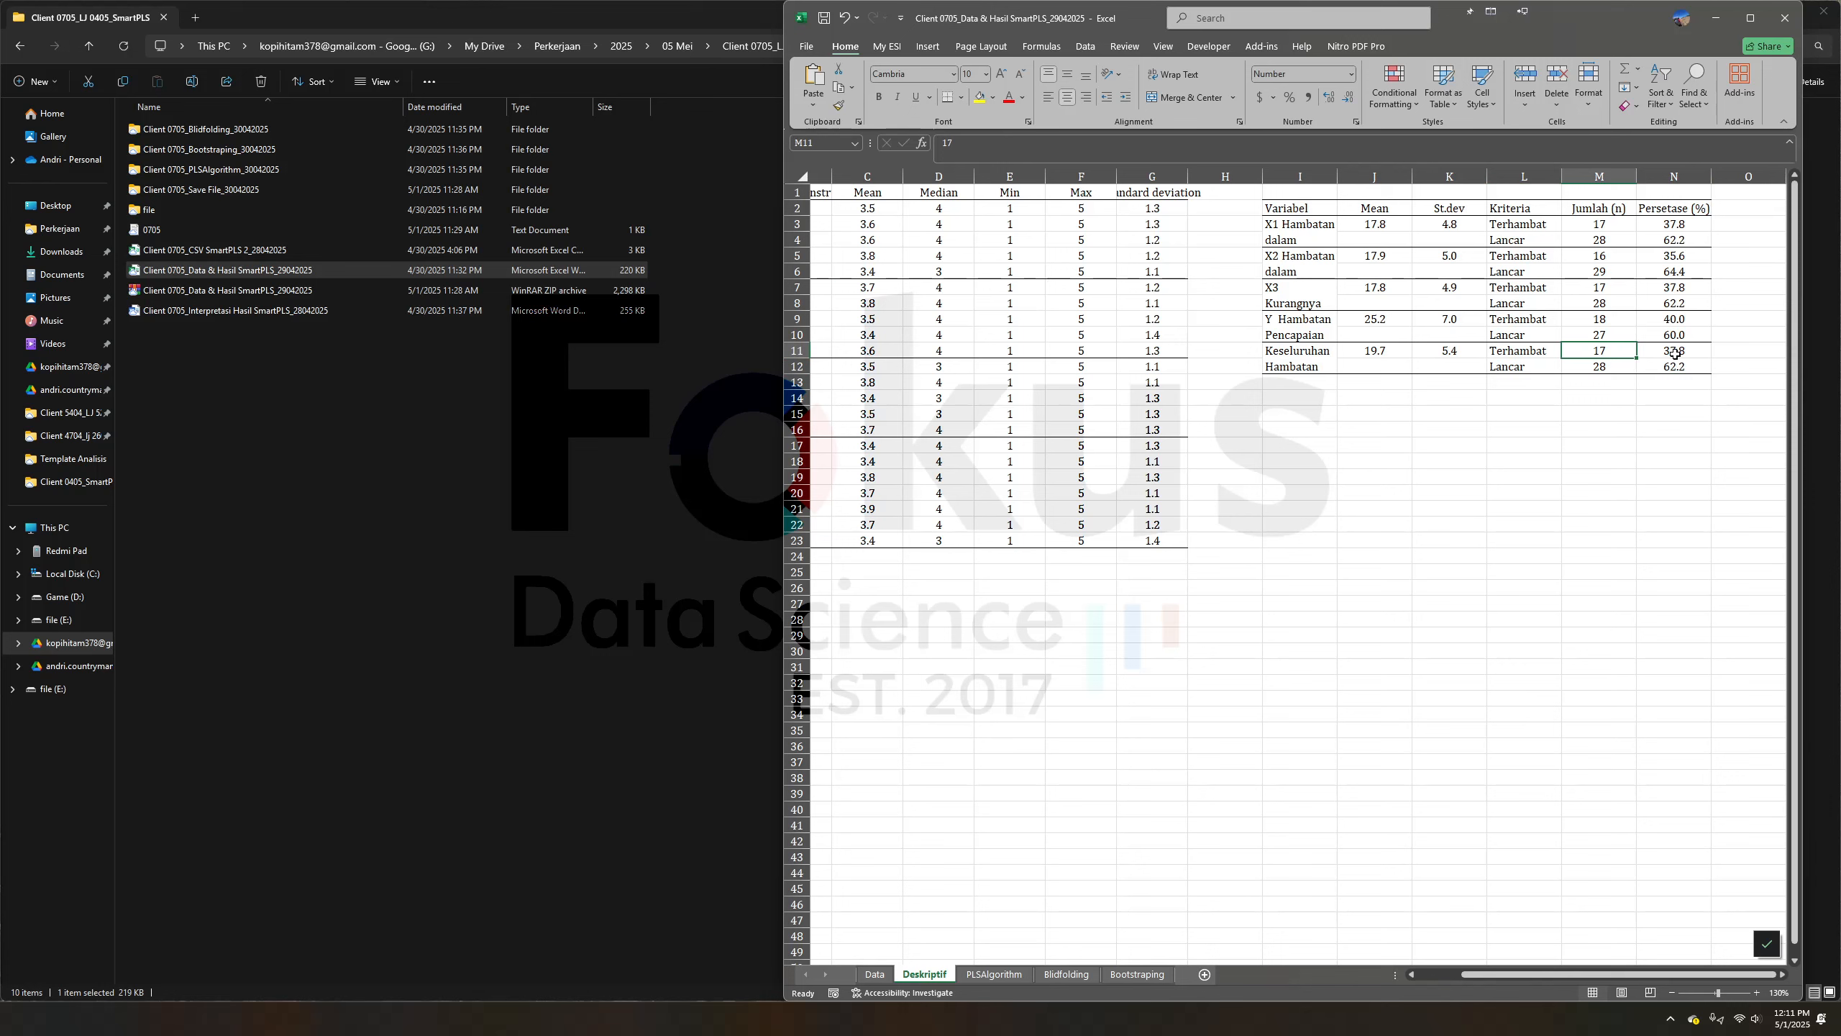
pyautogui.click(1656, 430)
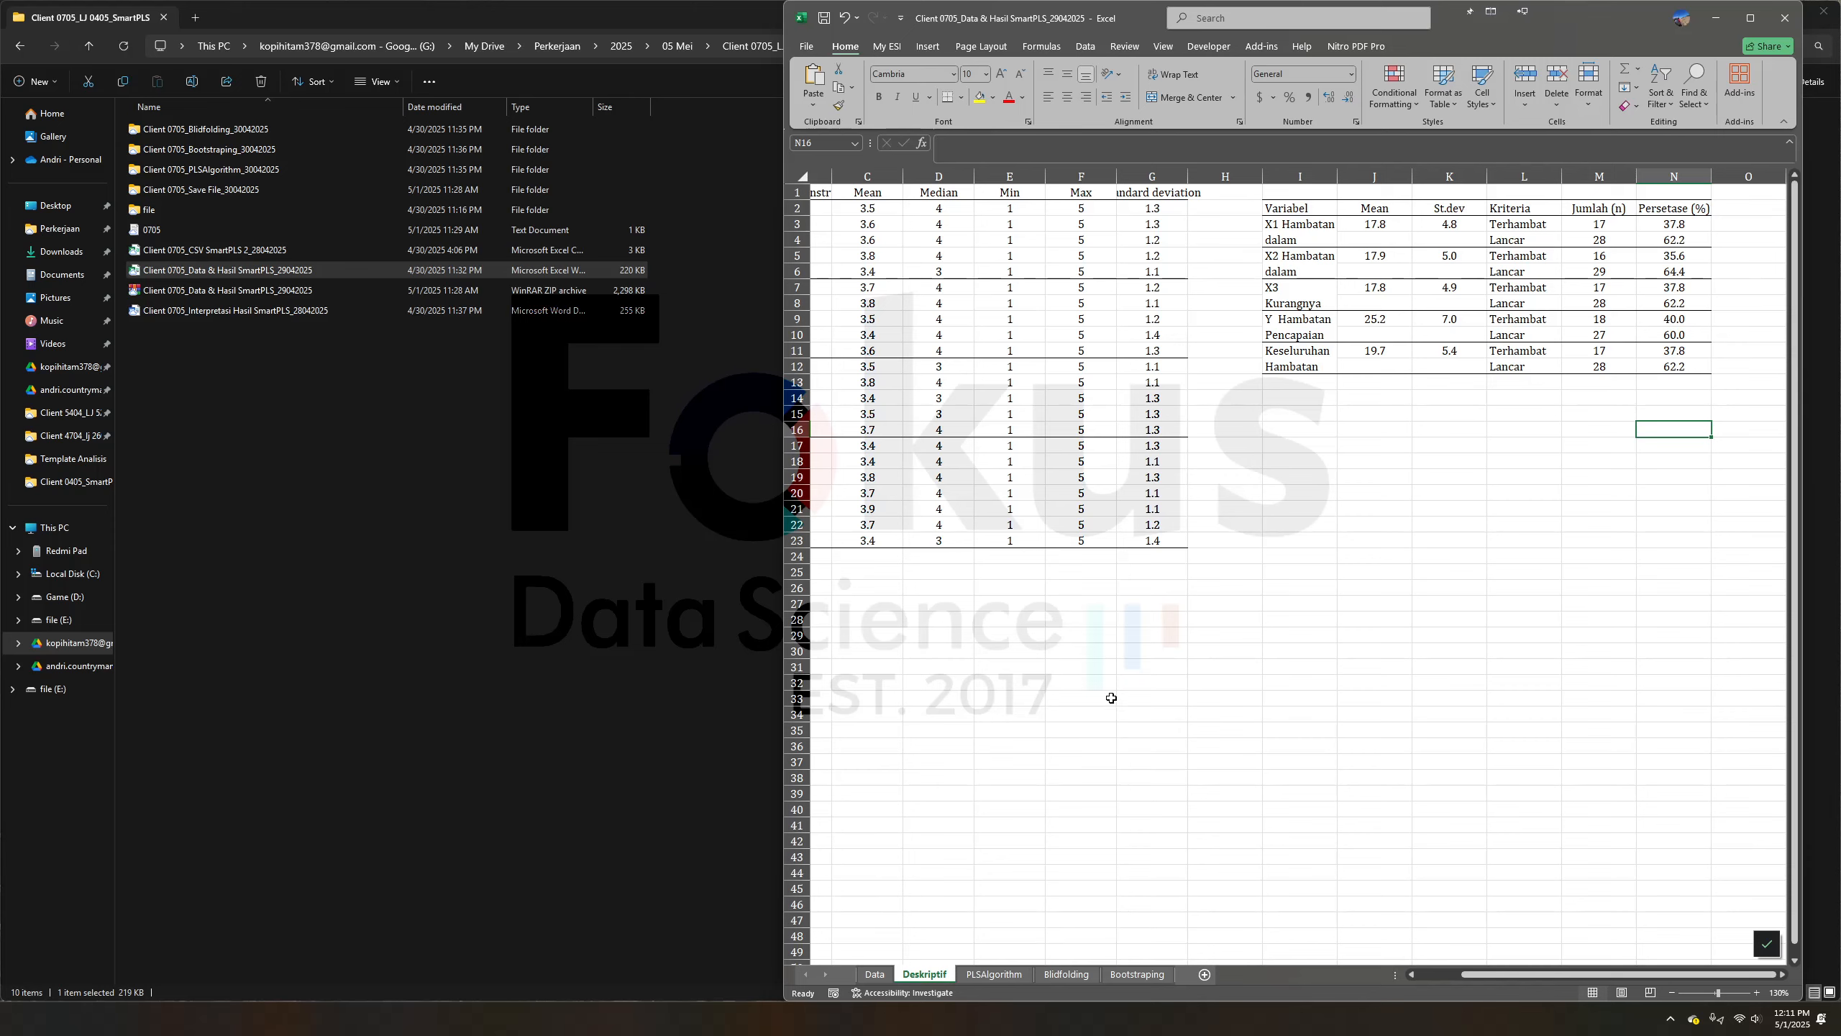
# Copy the indicator responses with their two header rows, range B2:W48, from the Data sheet
pyautogui.click(875, 979)
pyautogui.moveTo(1595, 972); pyautogui.dragTo(1485, 964)
pyautogui.click(1364, 318)
pyautogui.moveTo(891, 206); pyautogui.dragTo(1479, 867)
pyautogui.rightClick(1373, 230)
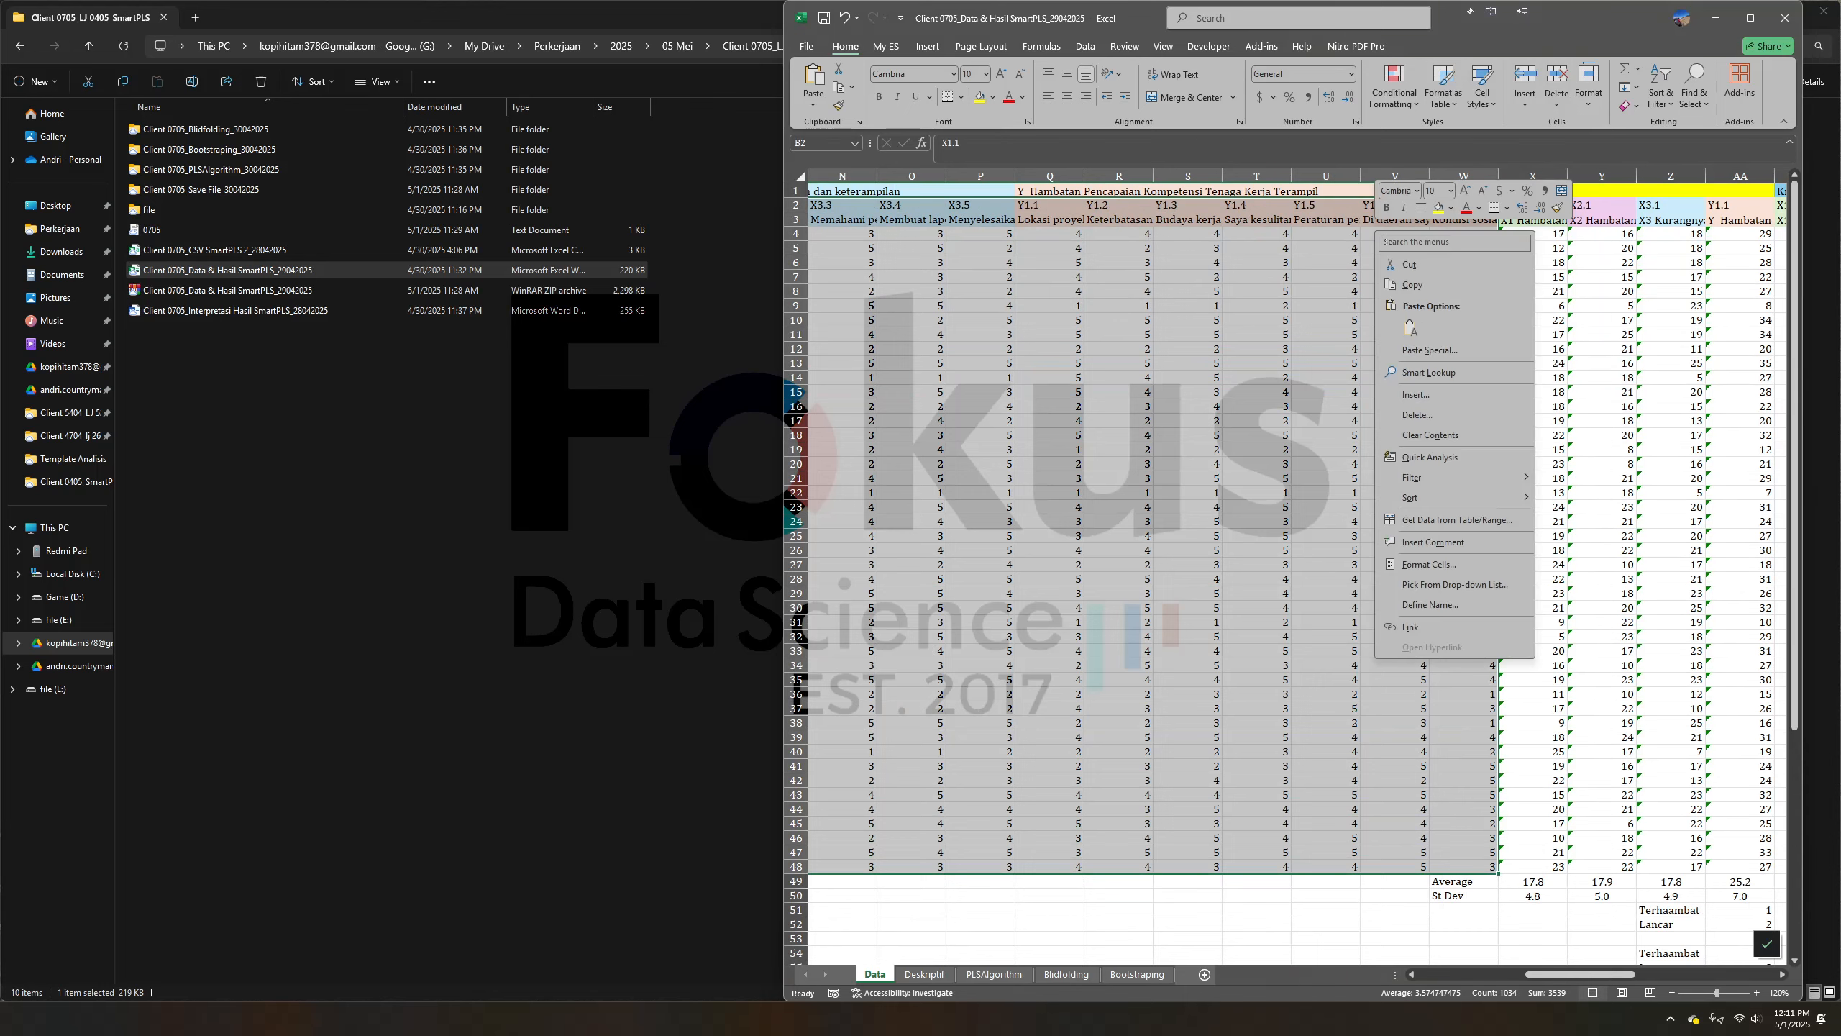
pyautogui.click(1403, 286)
pyautogui.hscroll(-5, 1307, 362)
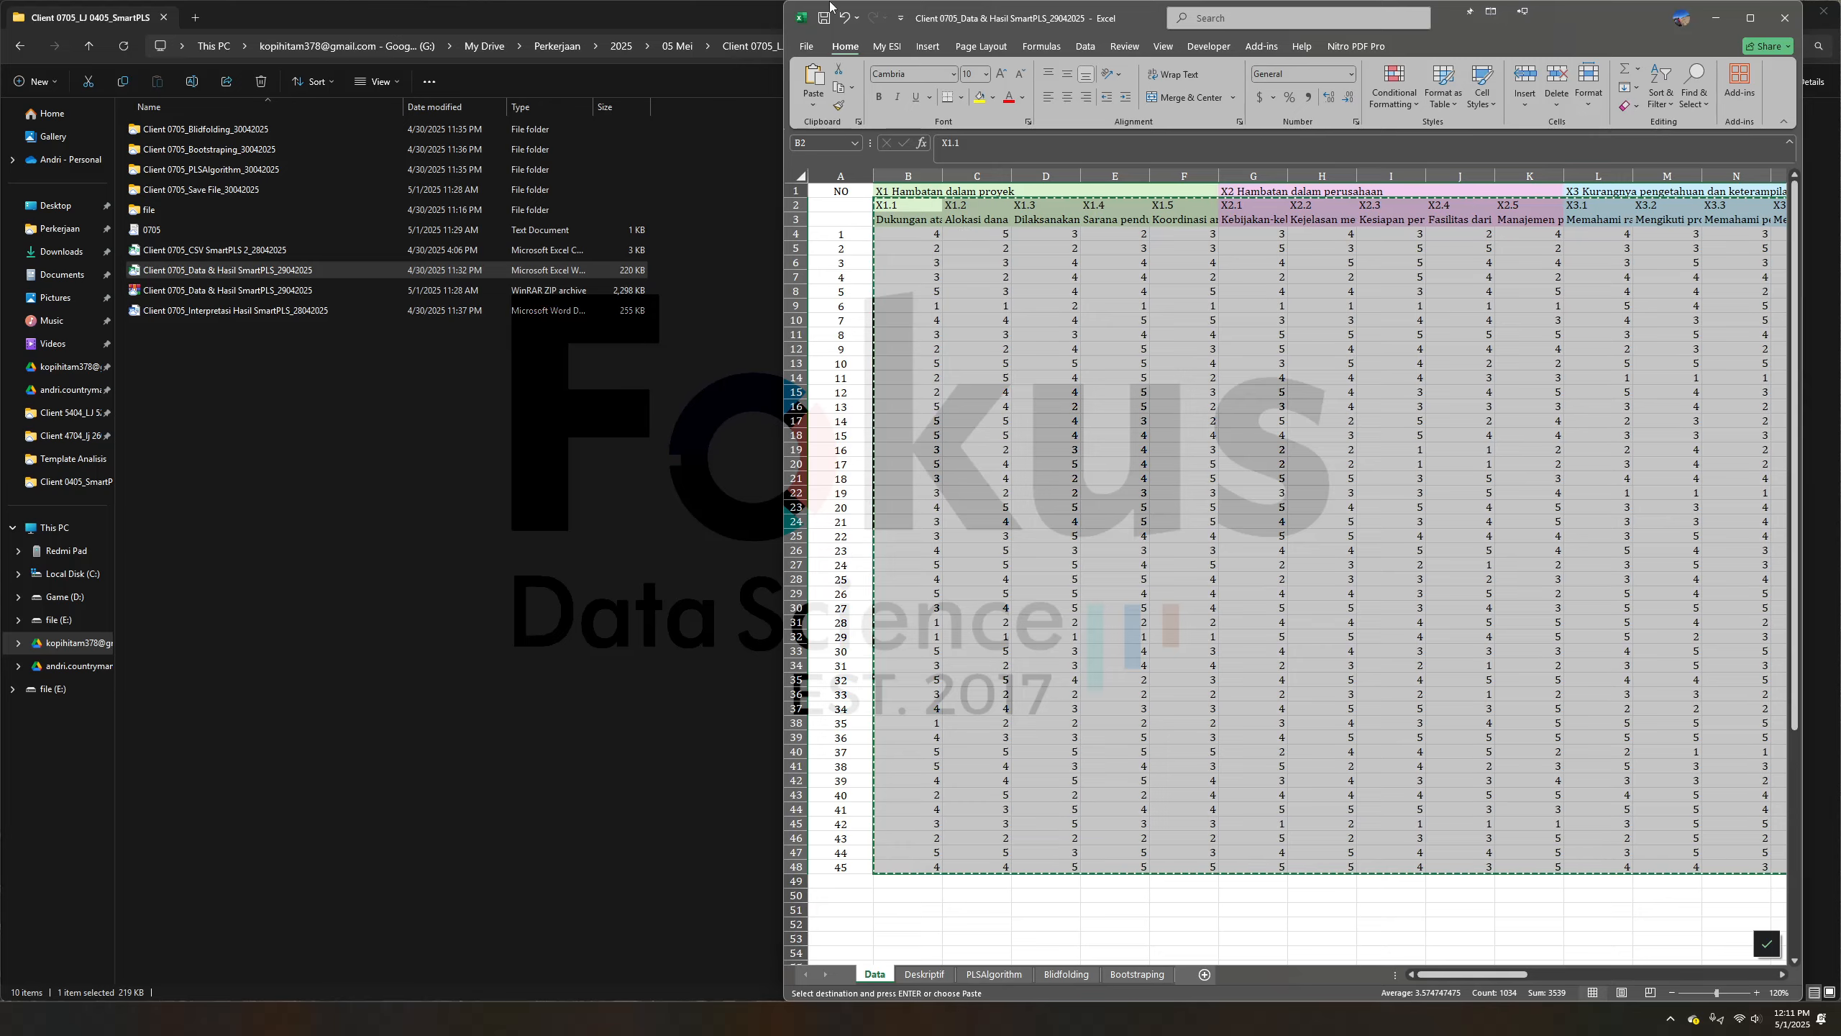
# Create a blank workbook and paste the copied indicator data as values starting at cell A1
pyautogui.click(806, 46)
pyautogui.click(978, 160)
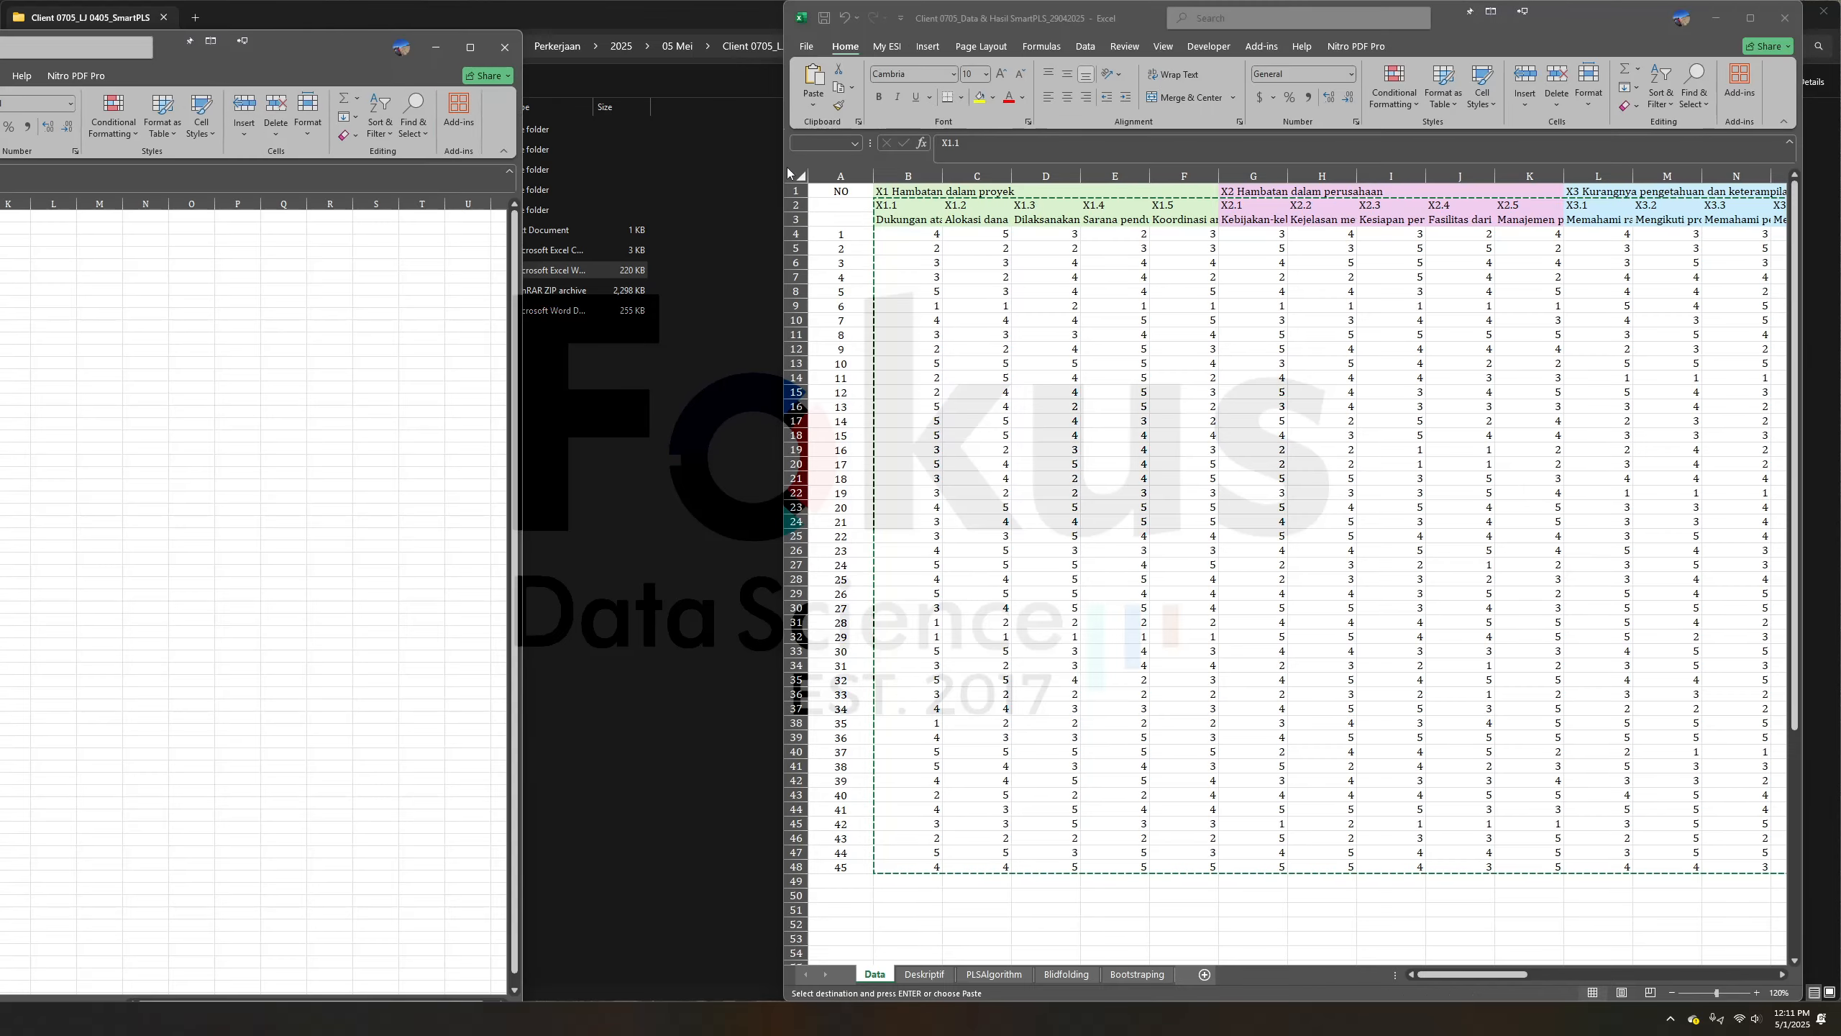
pyautogui.moveTo(259, 52); pyautogui.dragTo(854, 45)
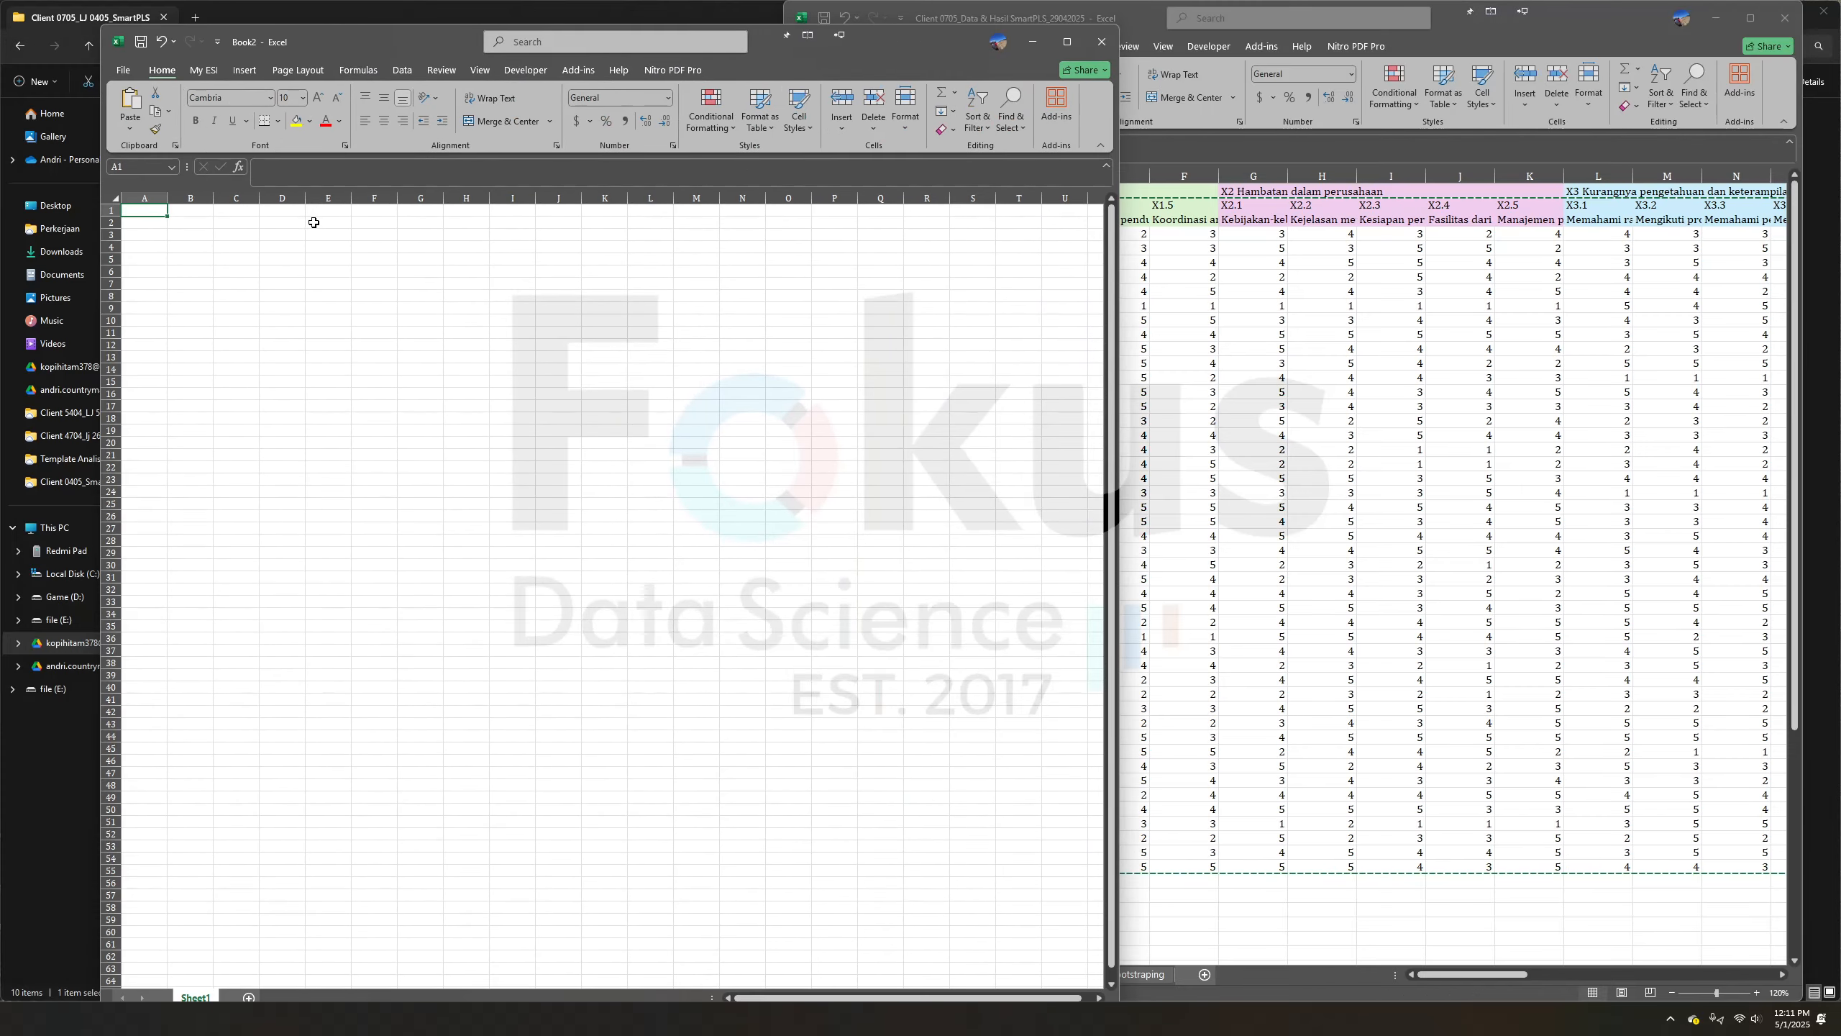
pyautogui.rightClick(156, 212)
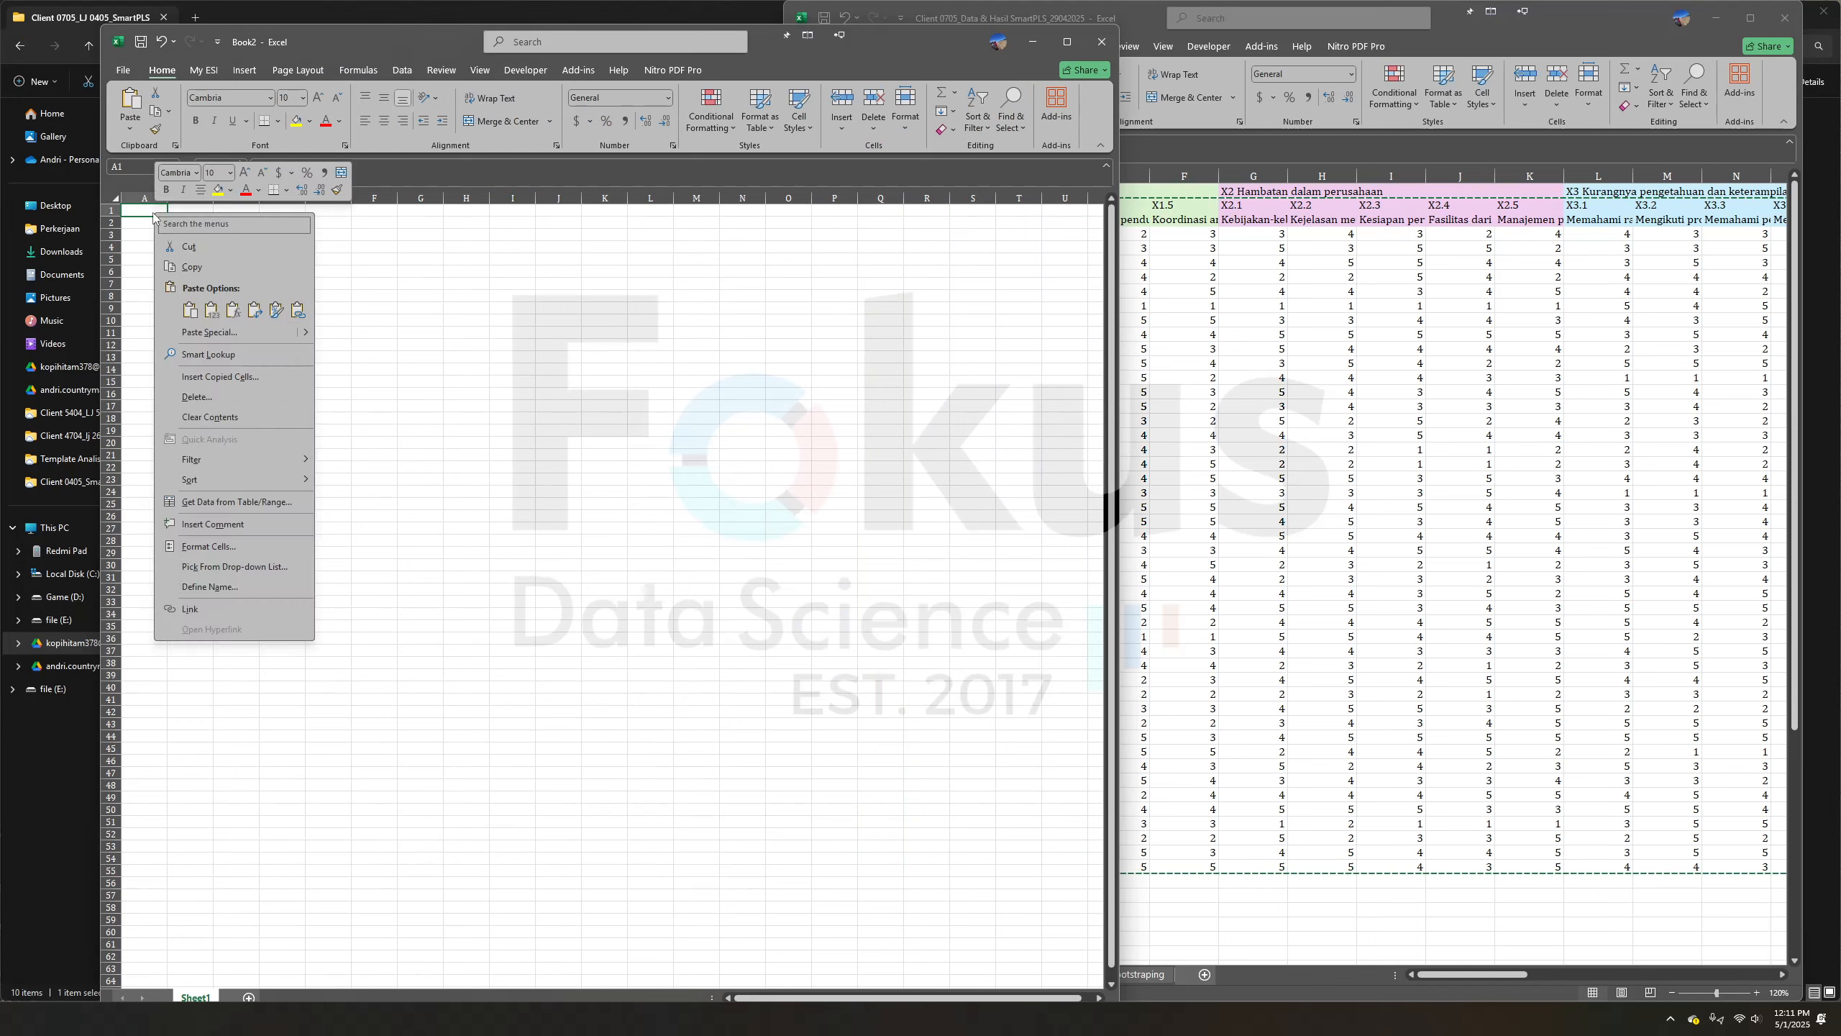
pyautogui.click(206, 309)
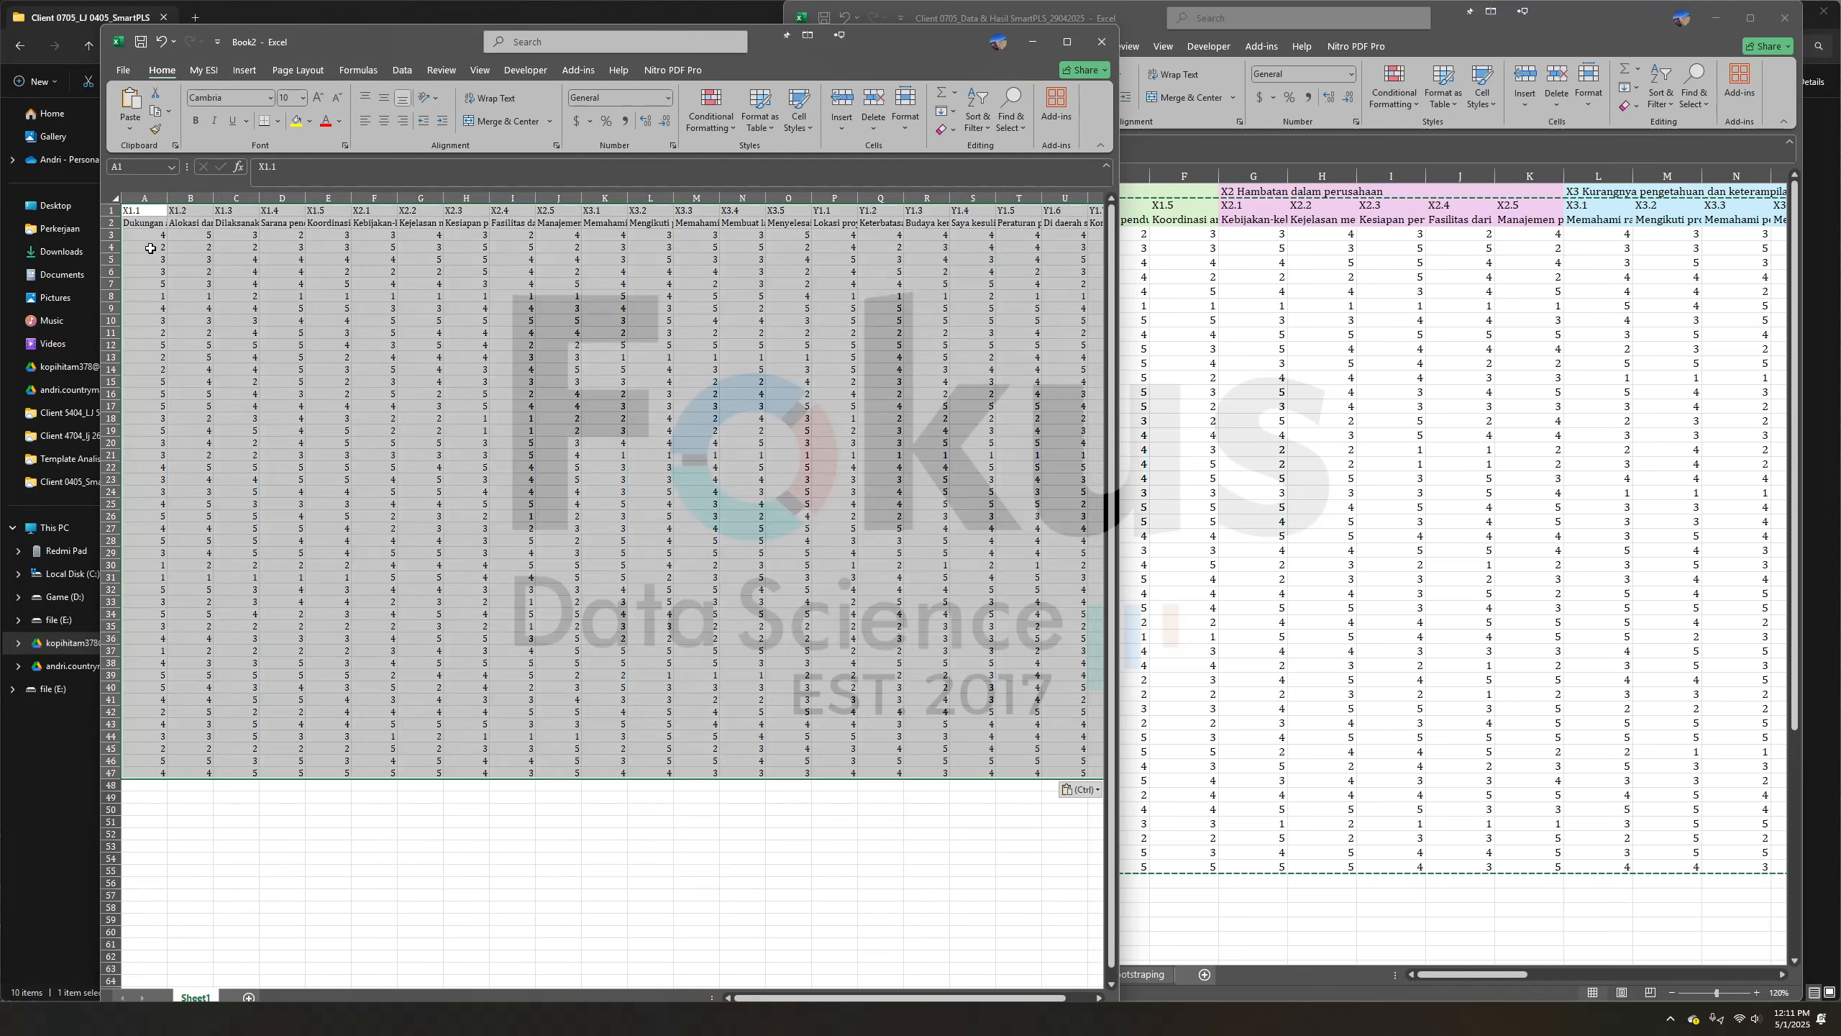
# Delete the row of question texts beneath the indicator codes and highlight the remaining headers and responses
pyautogui.click(135, 225)
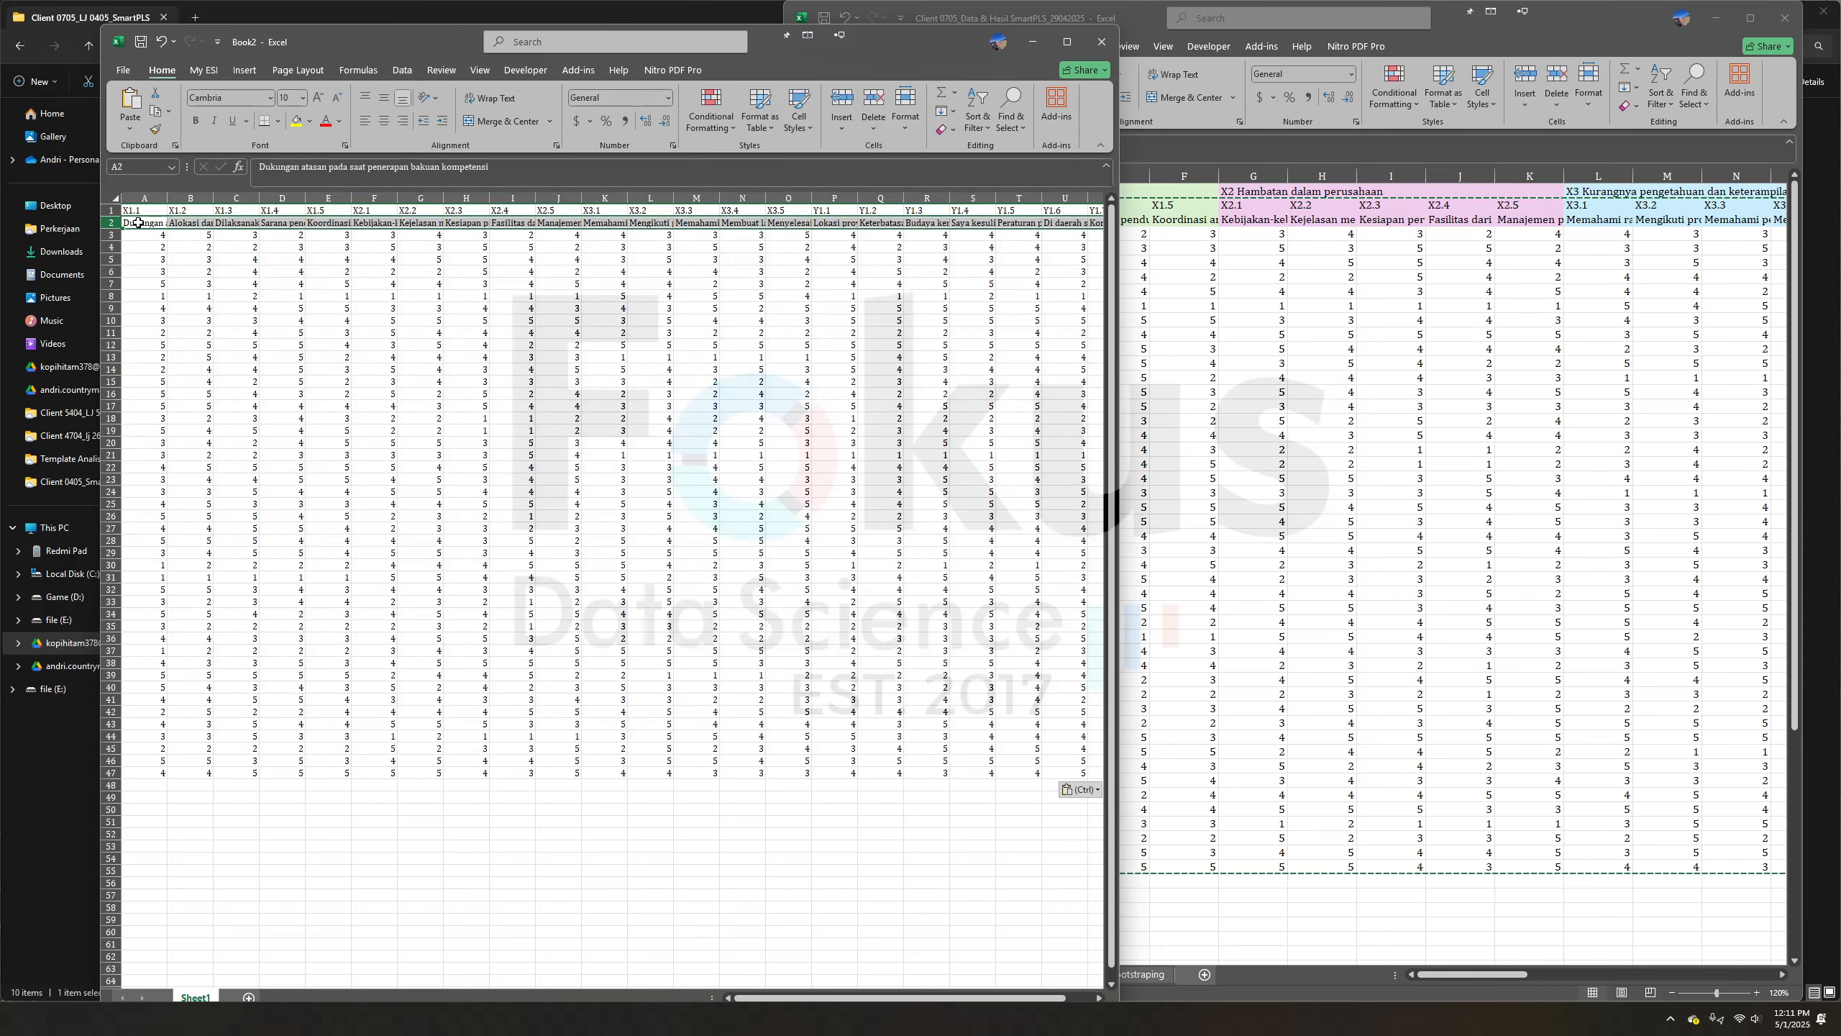
pyautogui.click(873, 101)
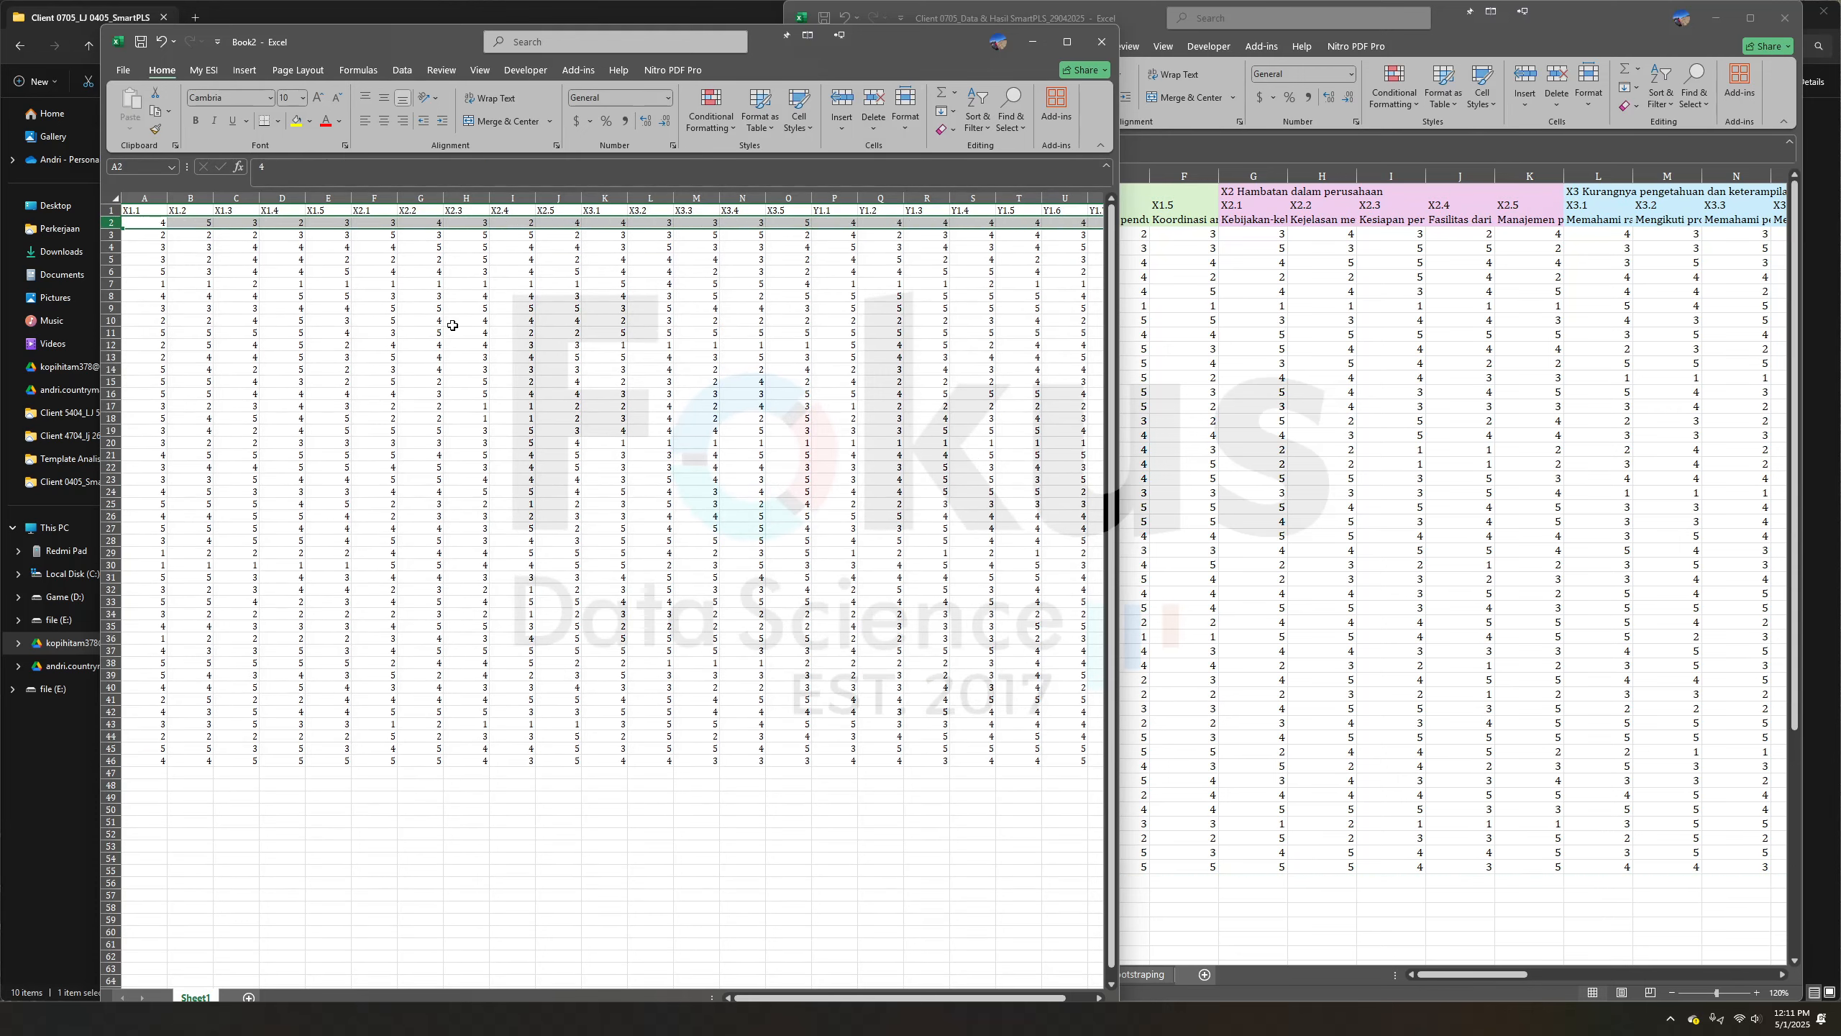
pyautogui.moveTo(156, 211); pyautogui.dragTo(714, 685)
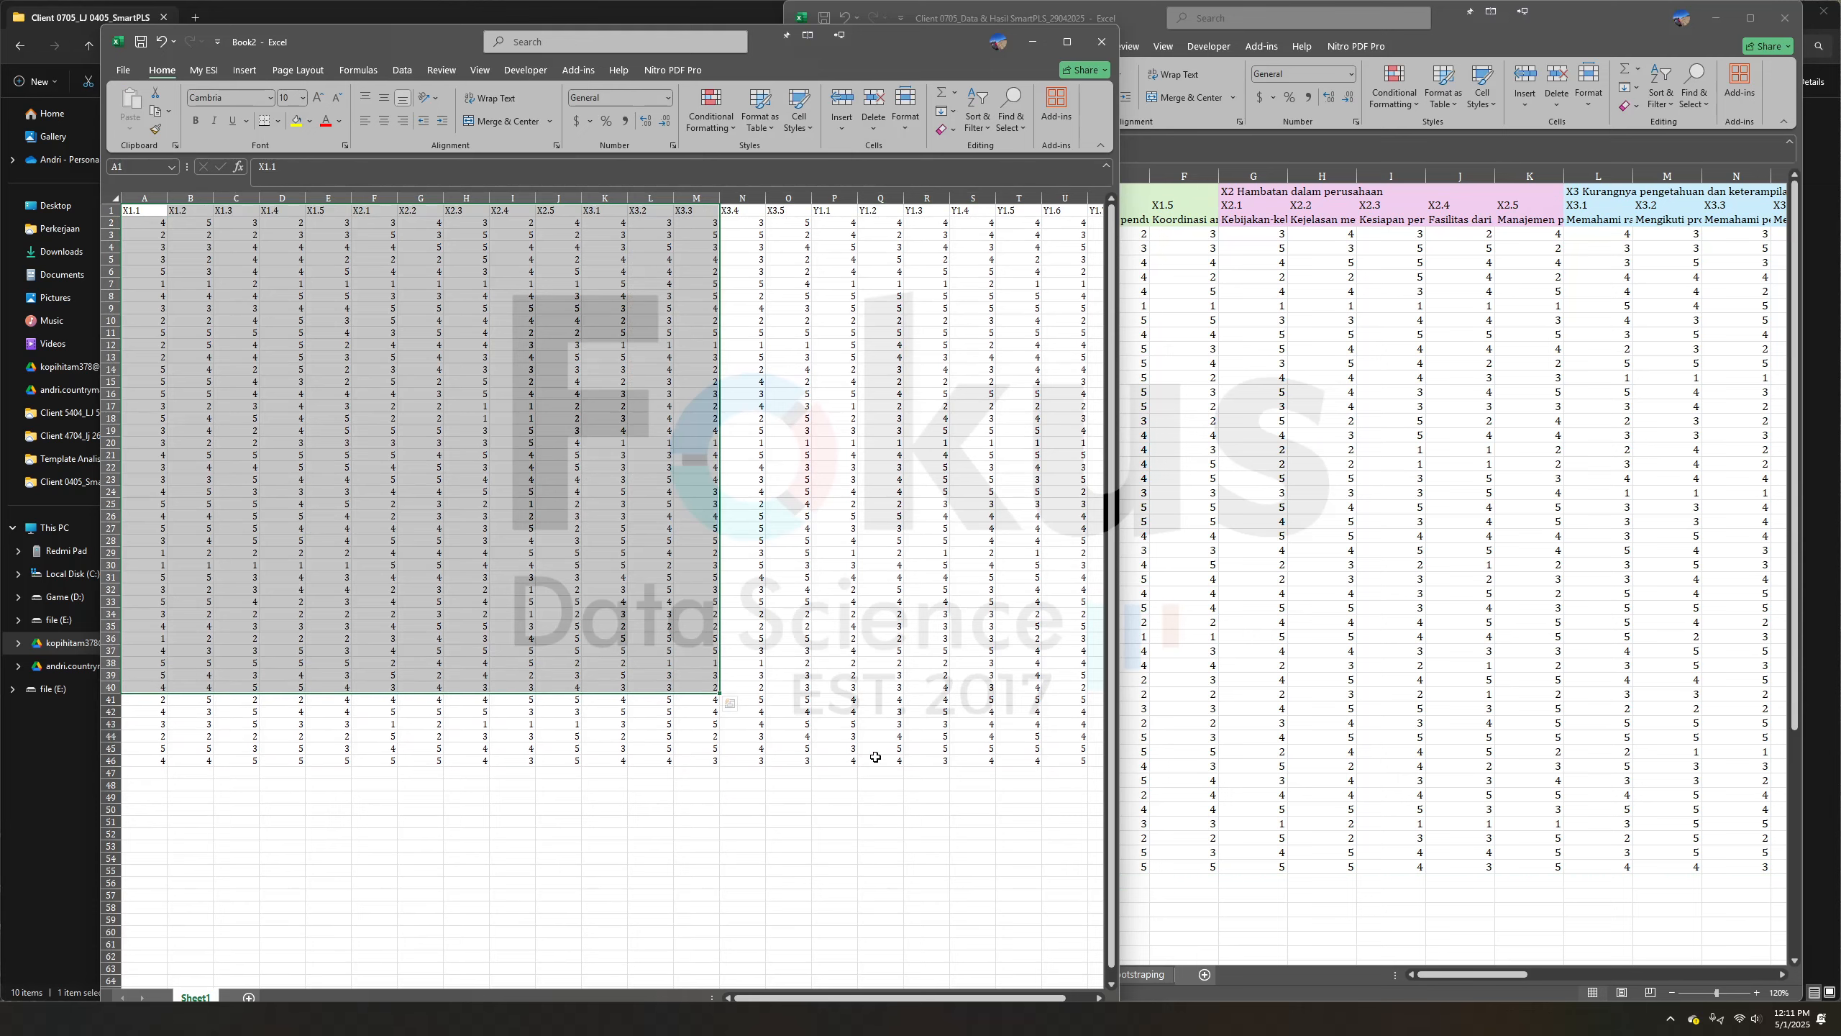
pyautogui.scroll(3, 841, 718)
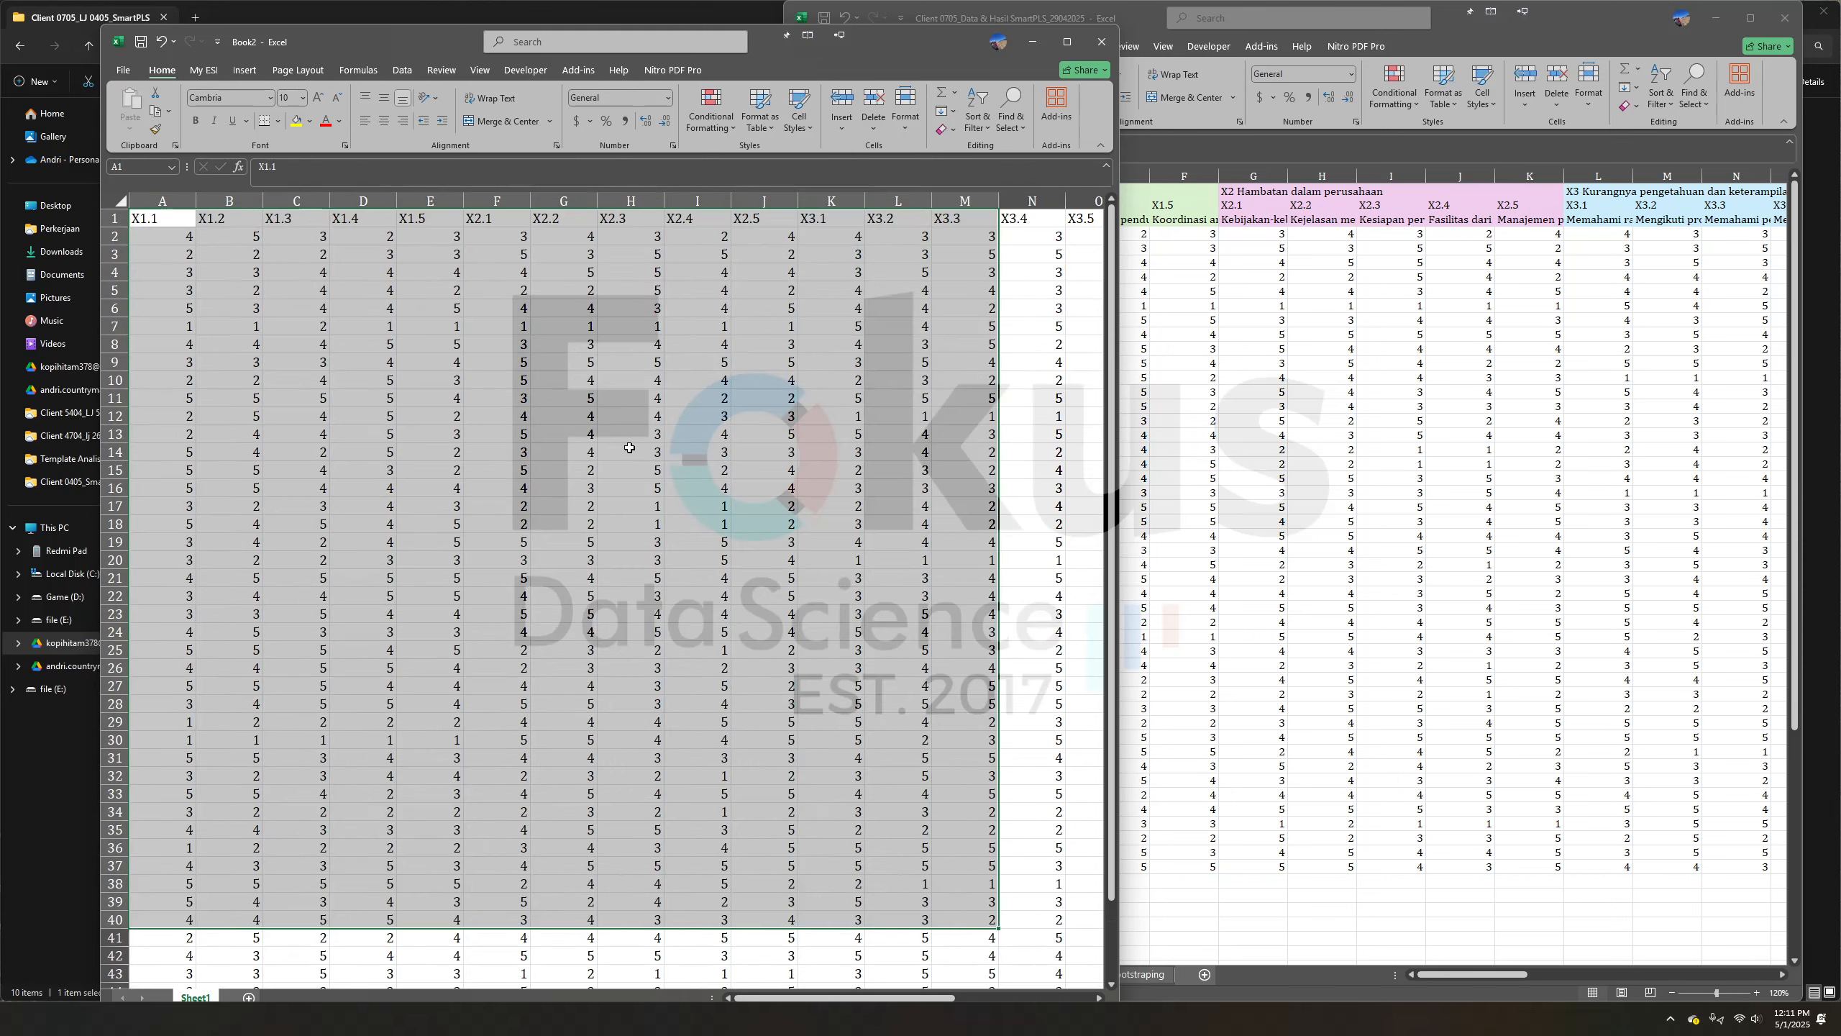
# Prepare to save the workbook as "contoh CSV" in CSV UTF-8 (Comma delimited) format, and cancel the save
pyautogui.click(123, 70)
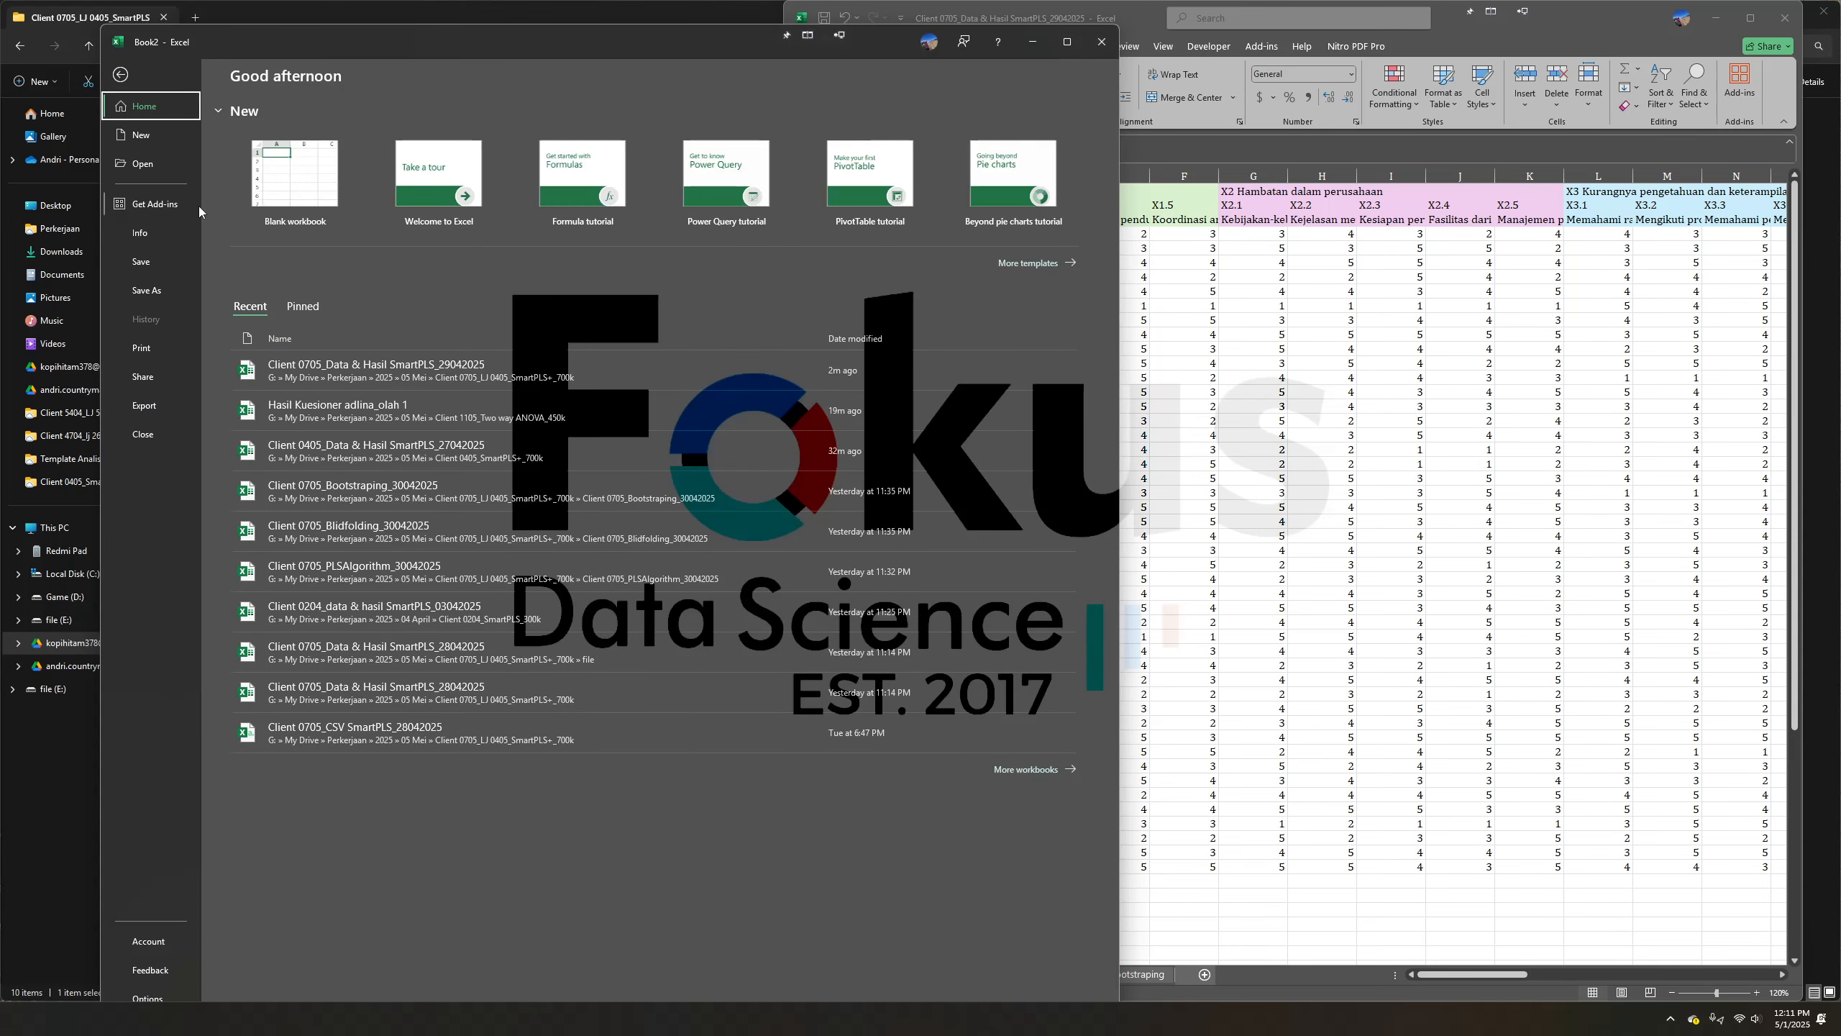
pyautogui.click(154, 292)
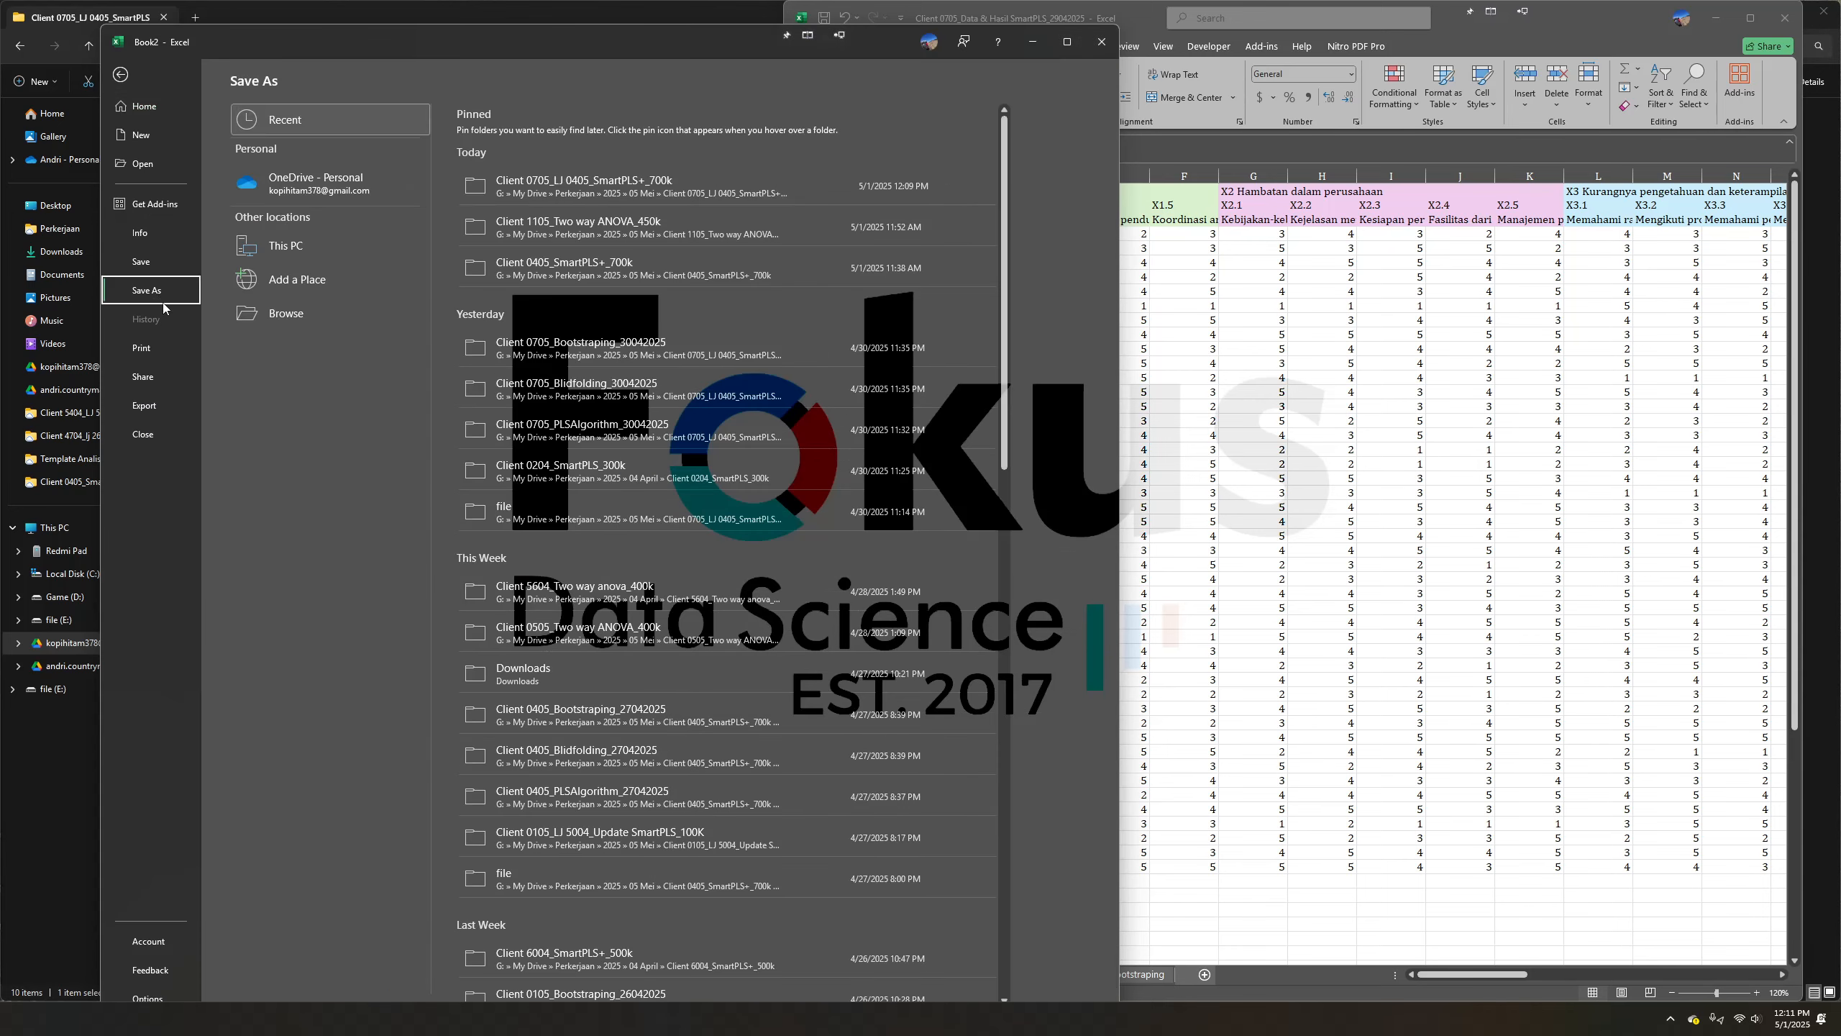
pyautogui.click(688, 199)
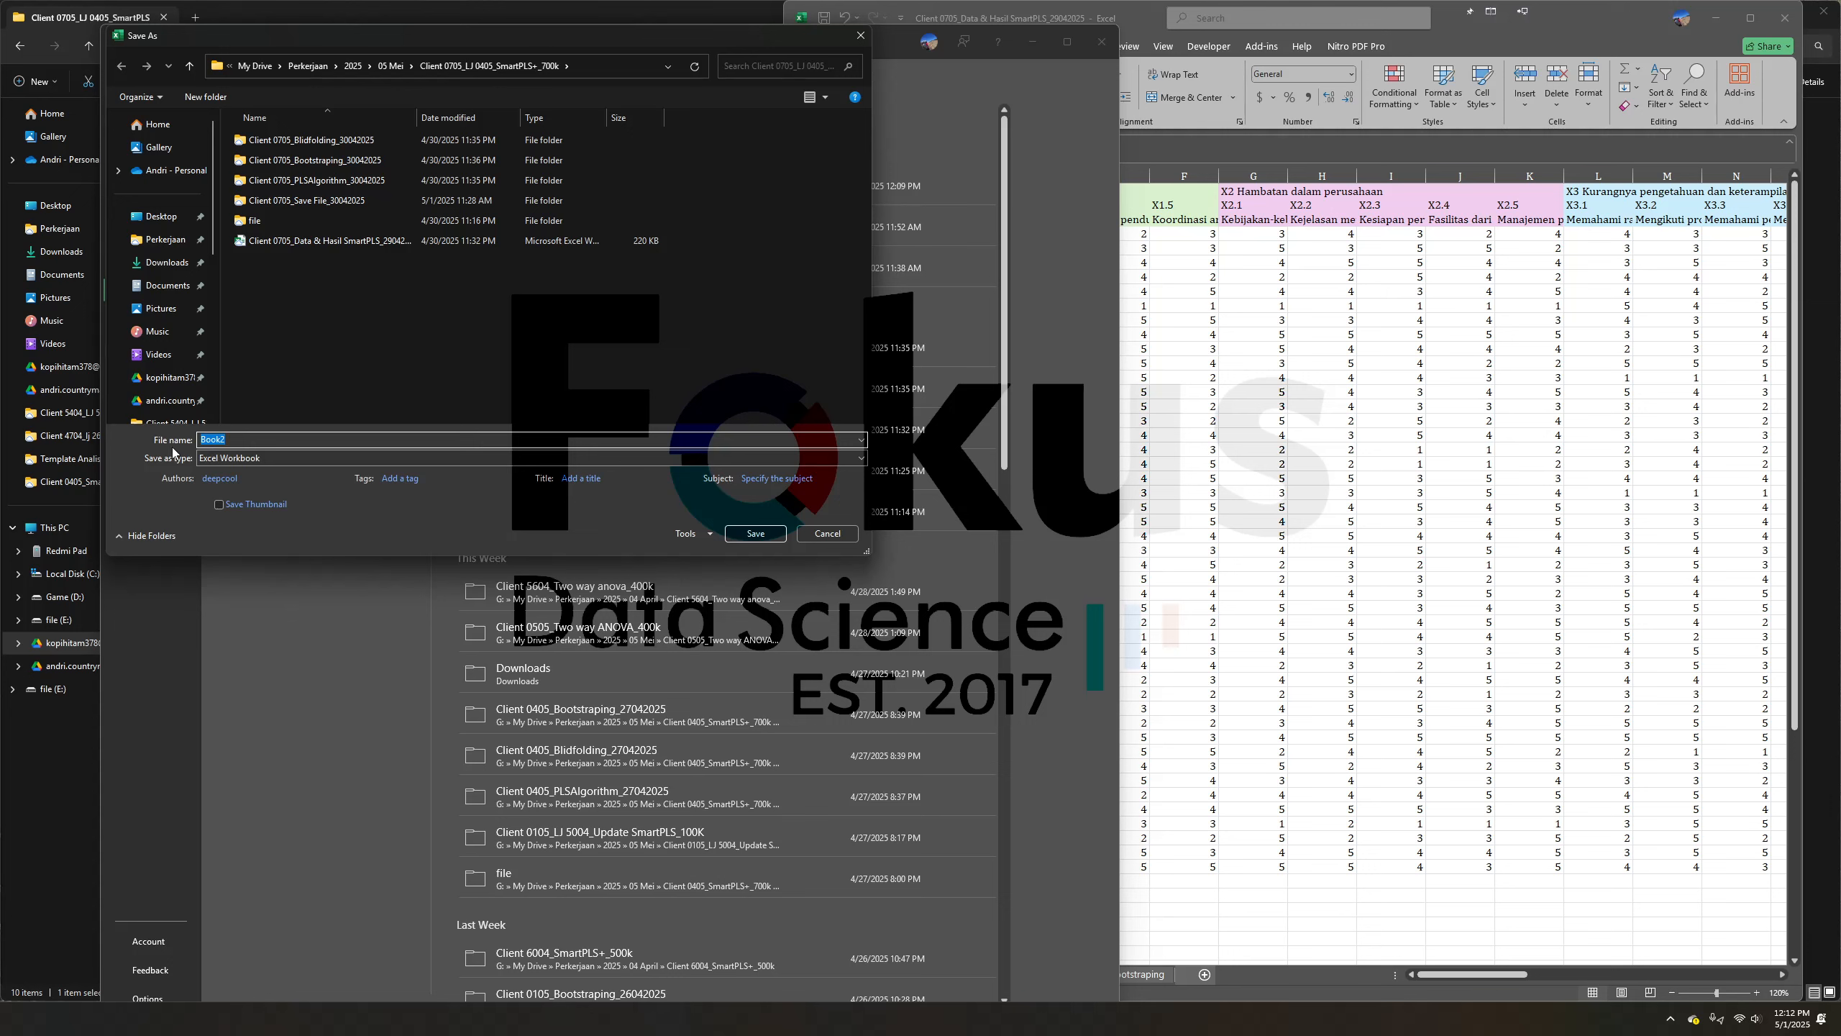
pyautogui.press('BackSpace')
pyautogui.click(210, 458)
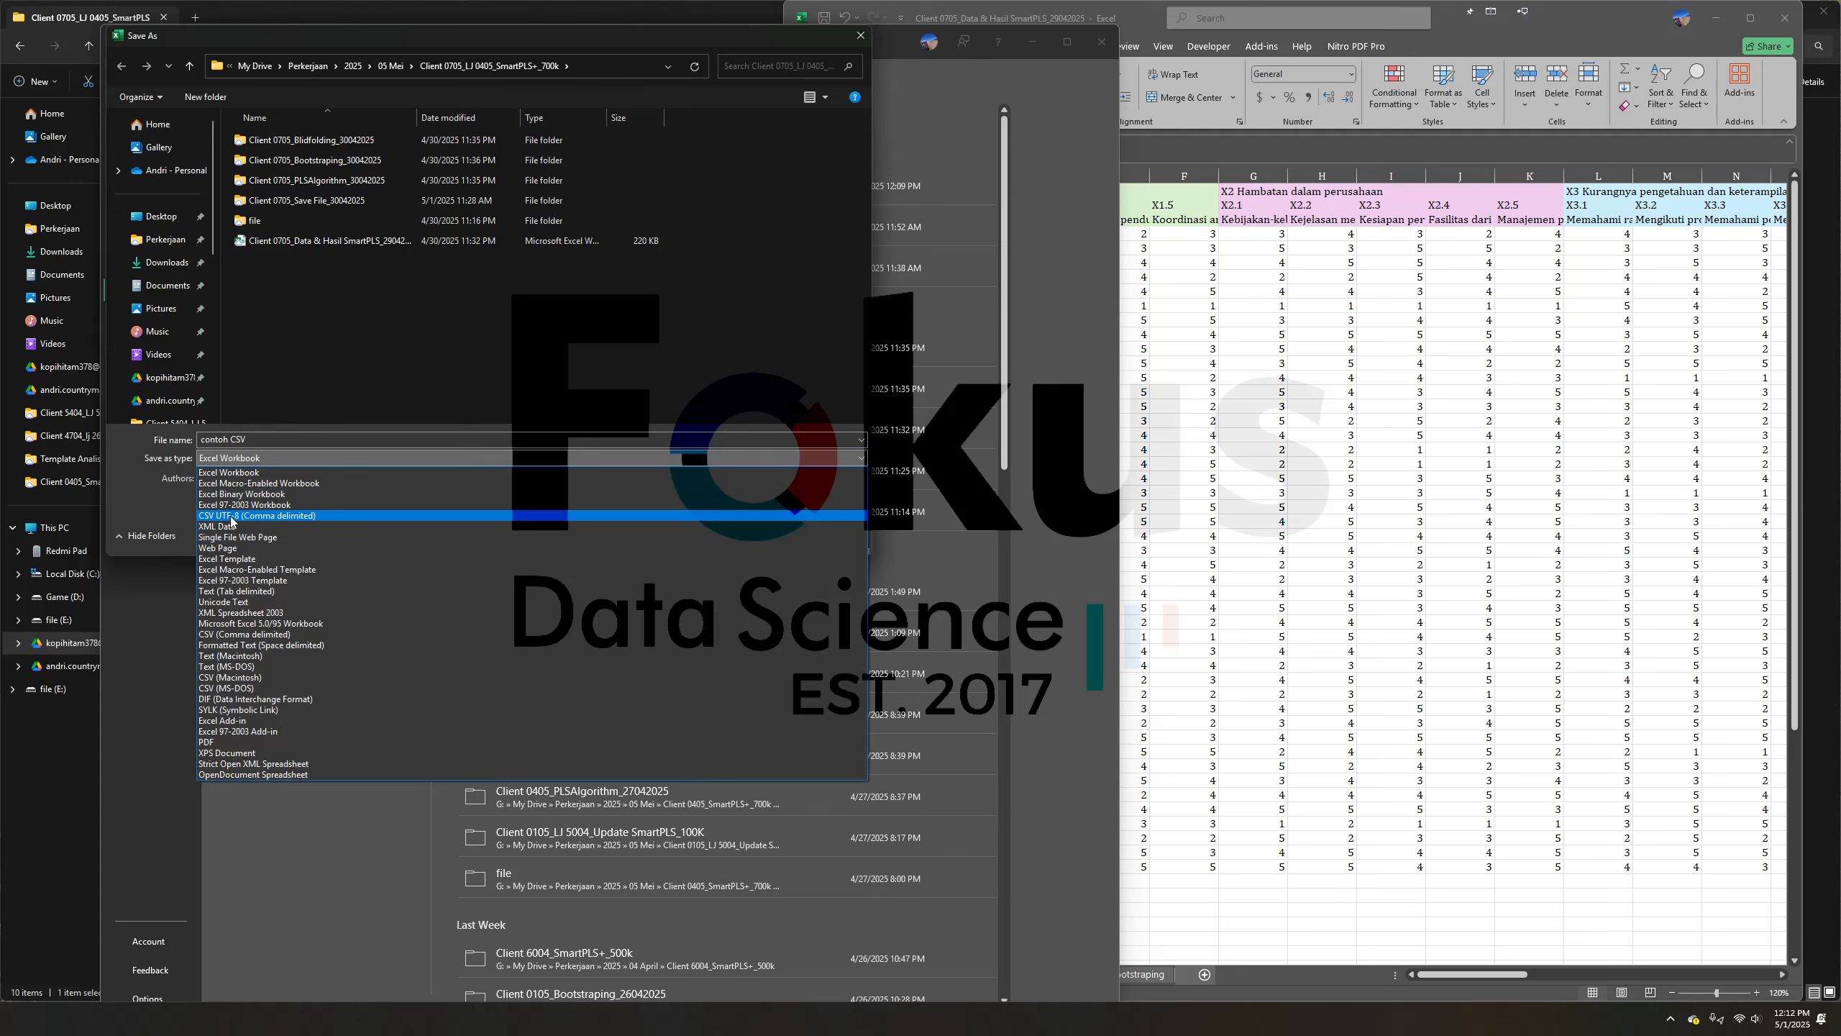
pyautogui.click(231, 516)
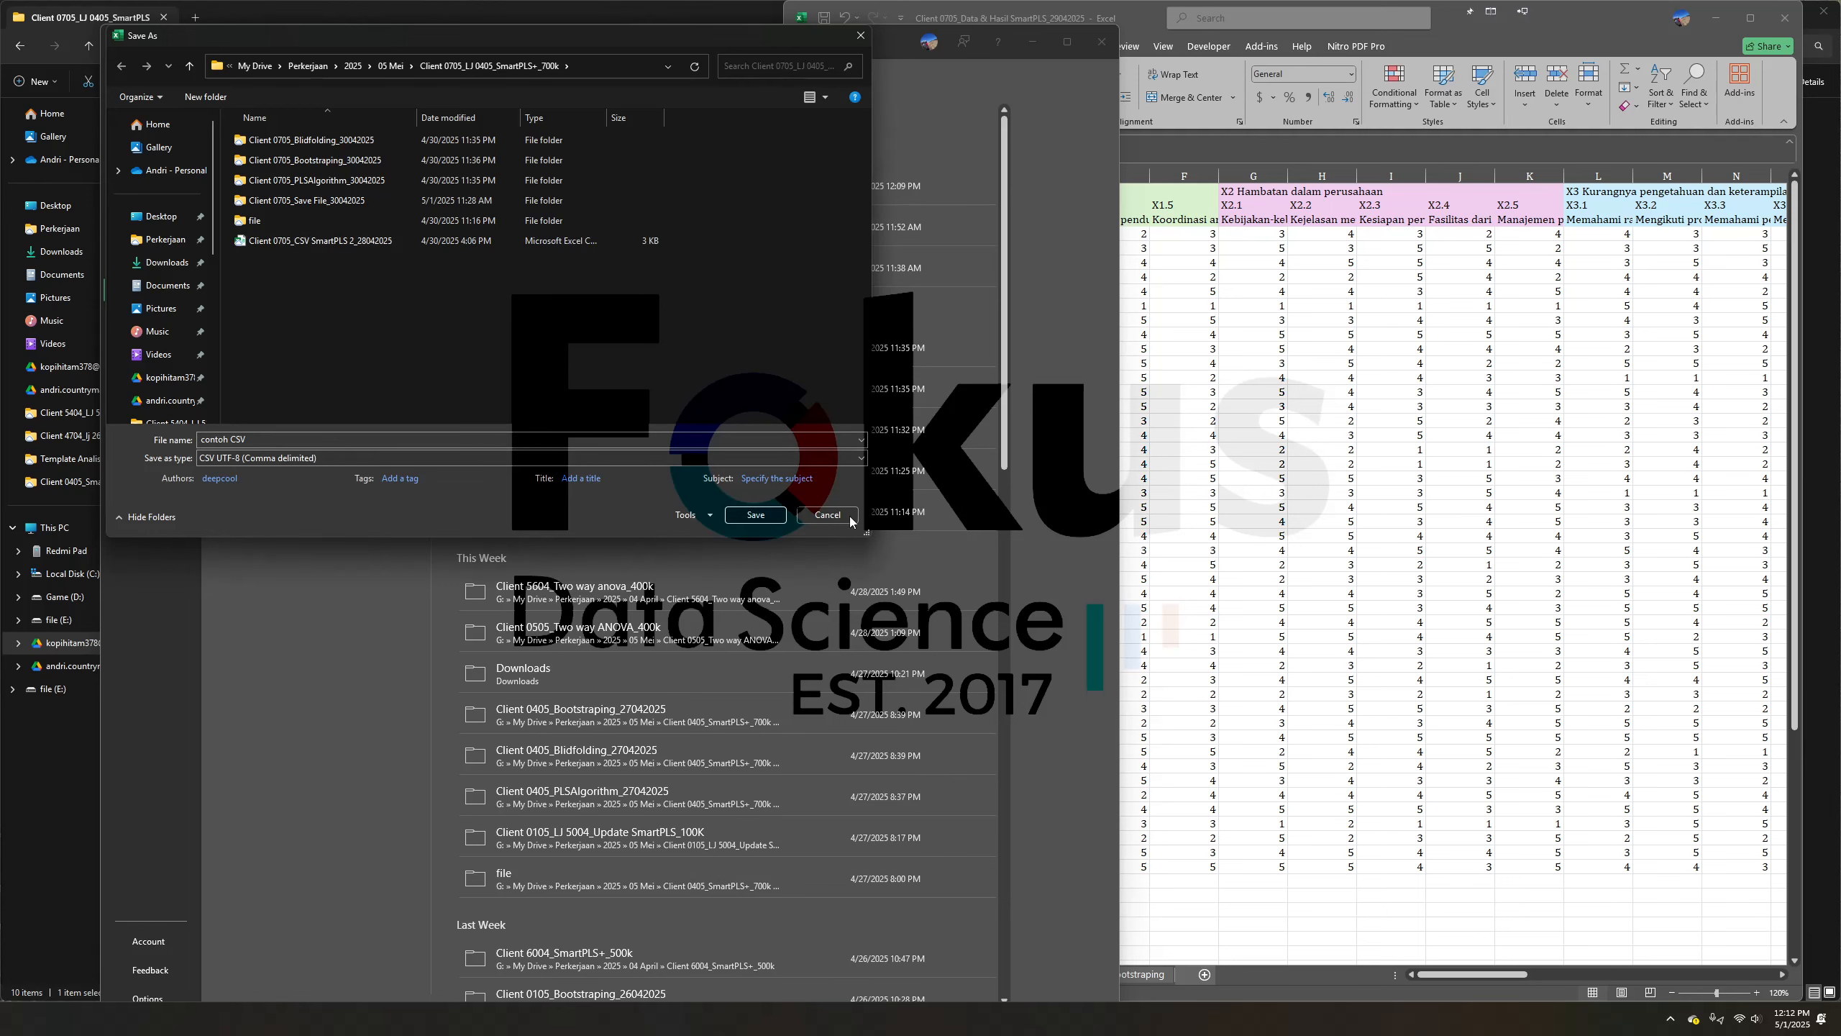
pyautogui.click(827, 514)
# Close the new workbook without saving and return to the project folder
pyautogui.click(1102, 41)
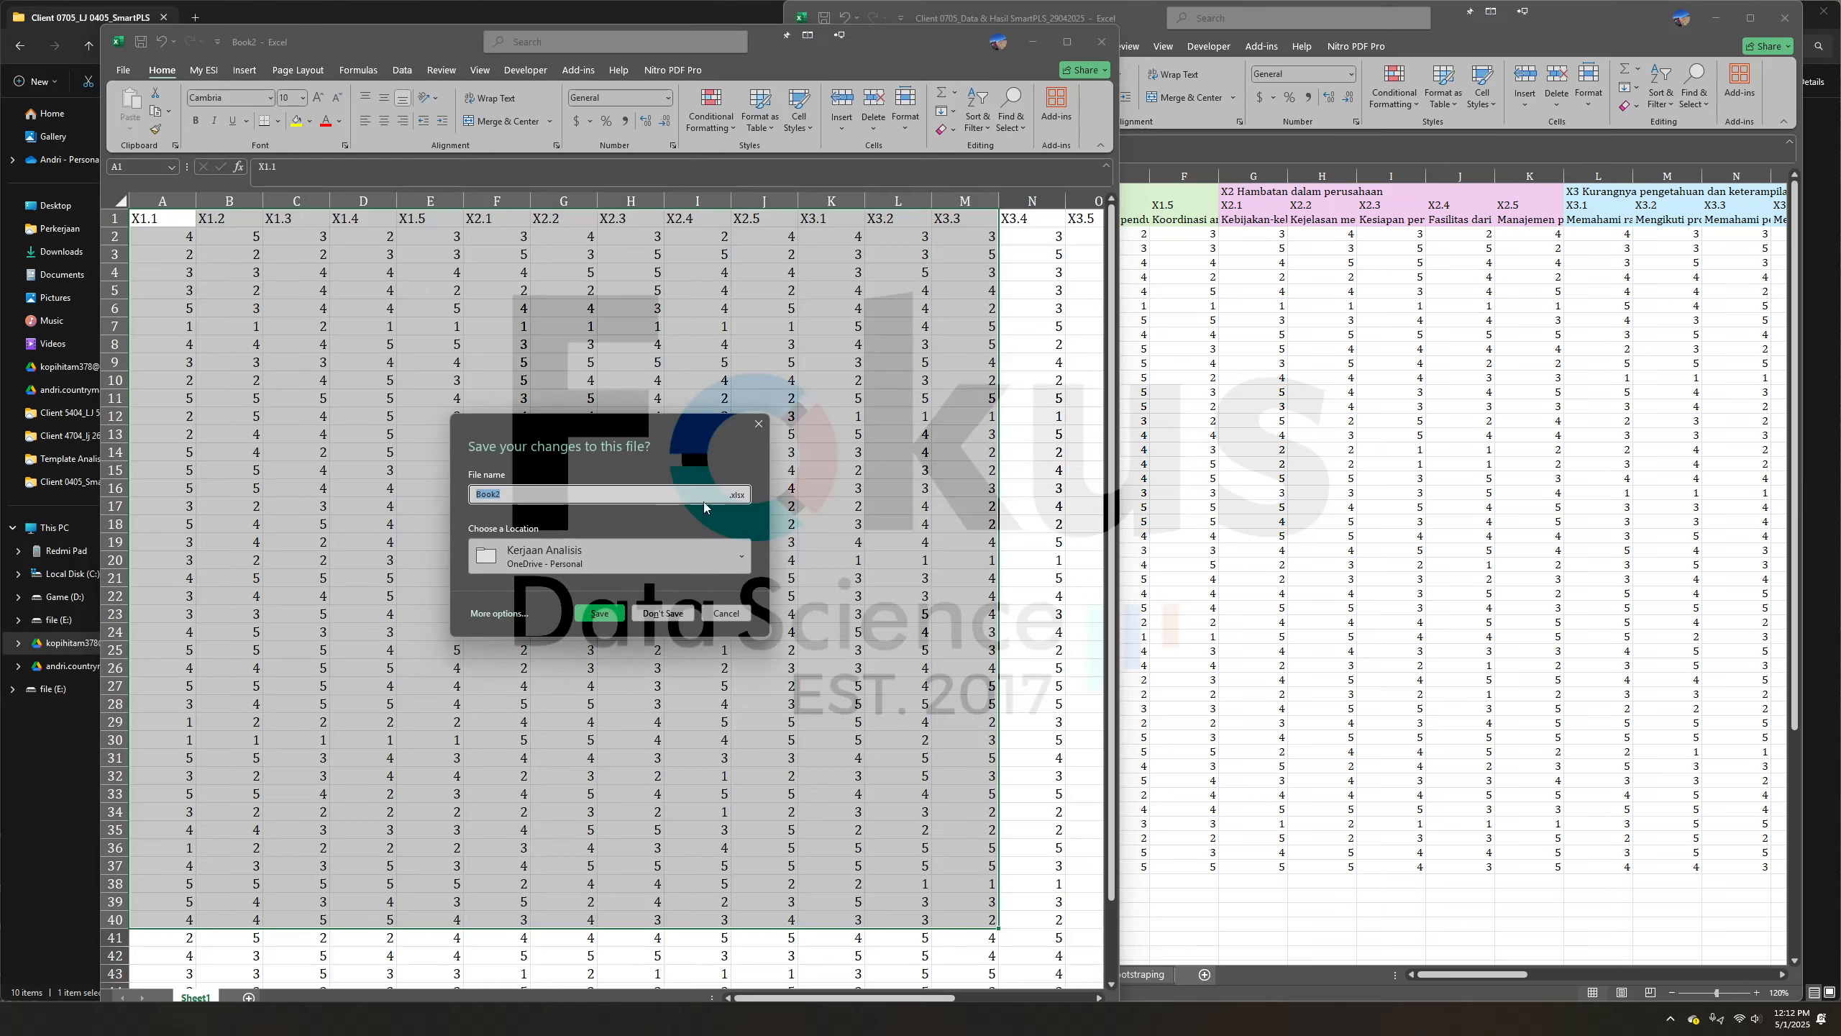
pyautogui.click(662, 612)
pyautogui.click(600, 567)
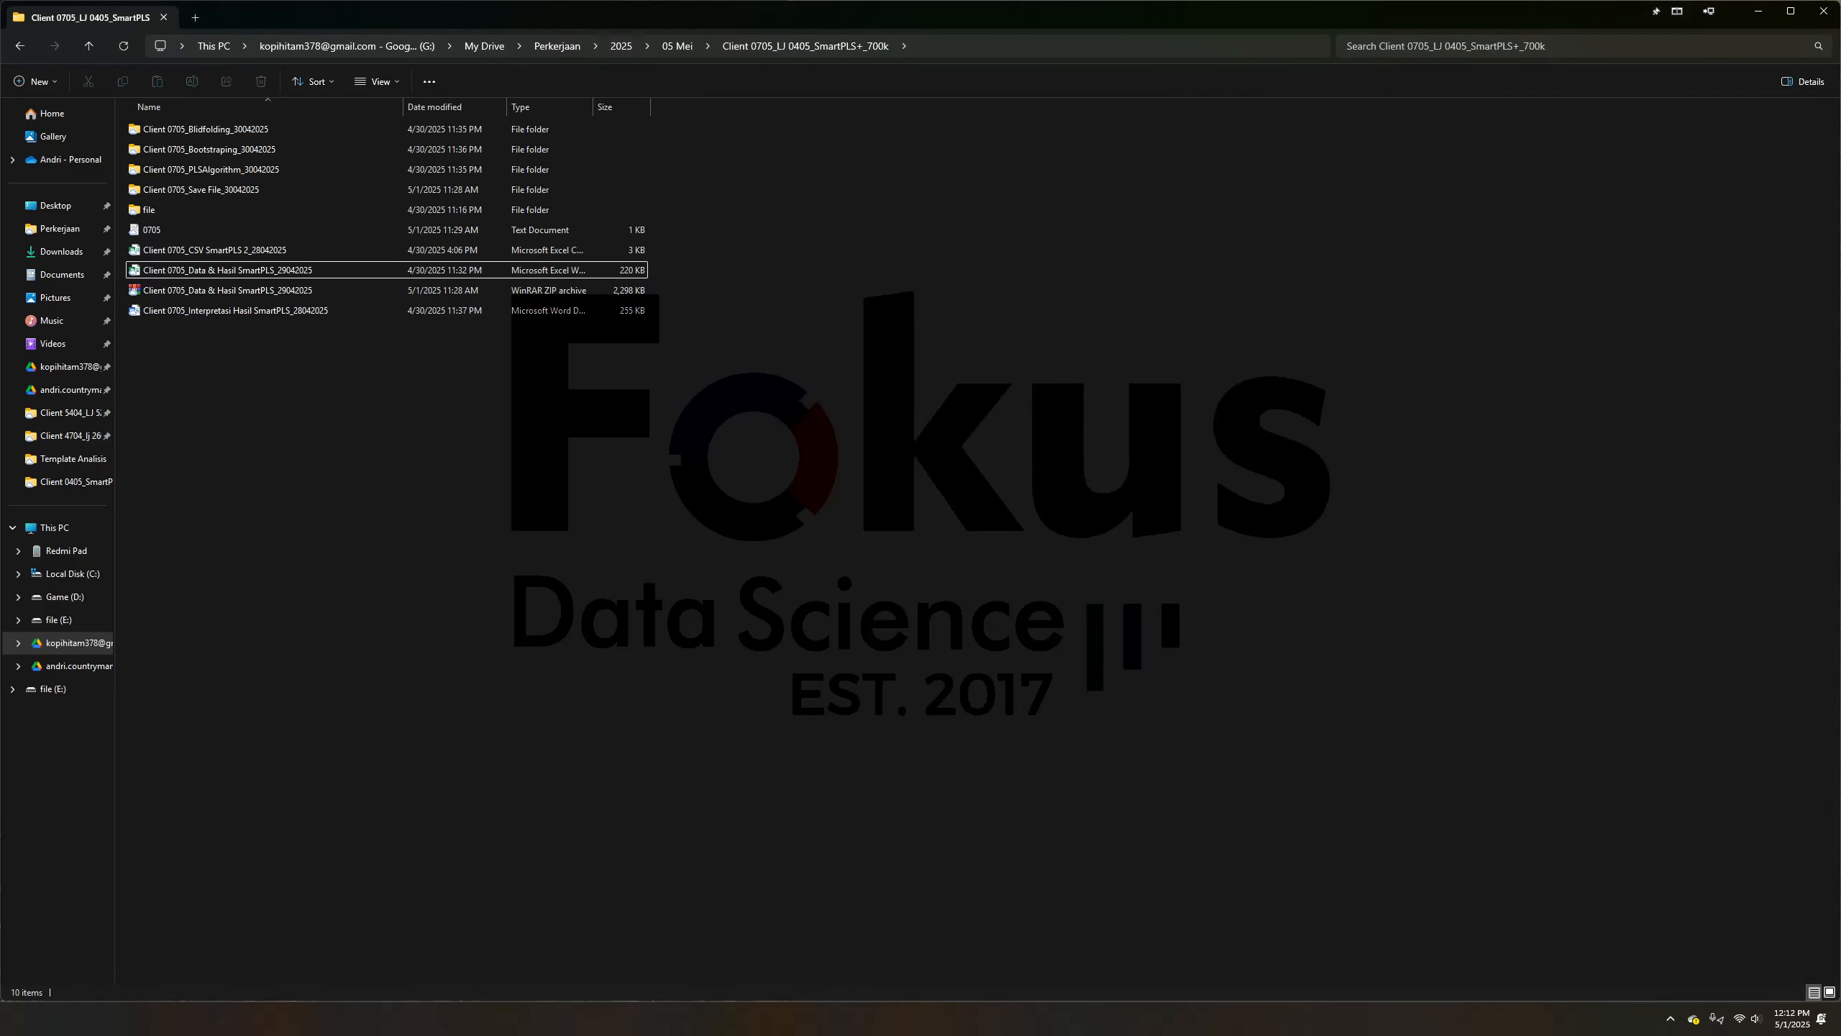
# Switch to SmartPLS and create a new project named "contoh"
pyautogui.hotkey('alt', 'Tab')
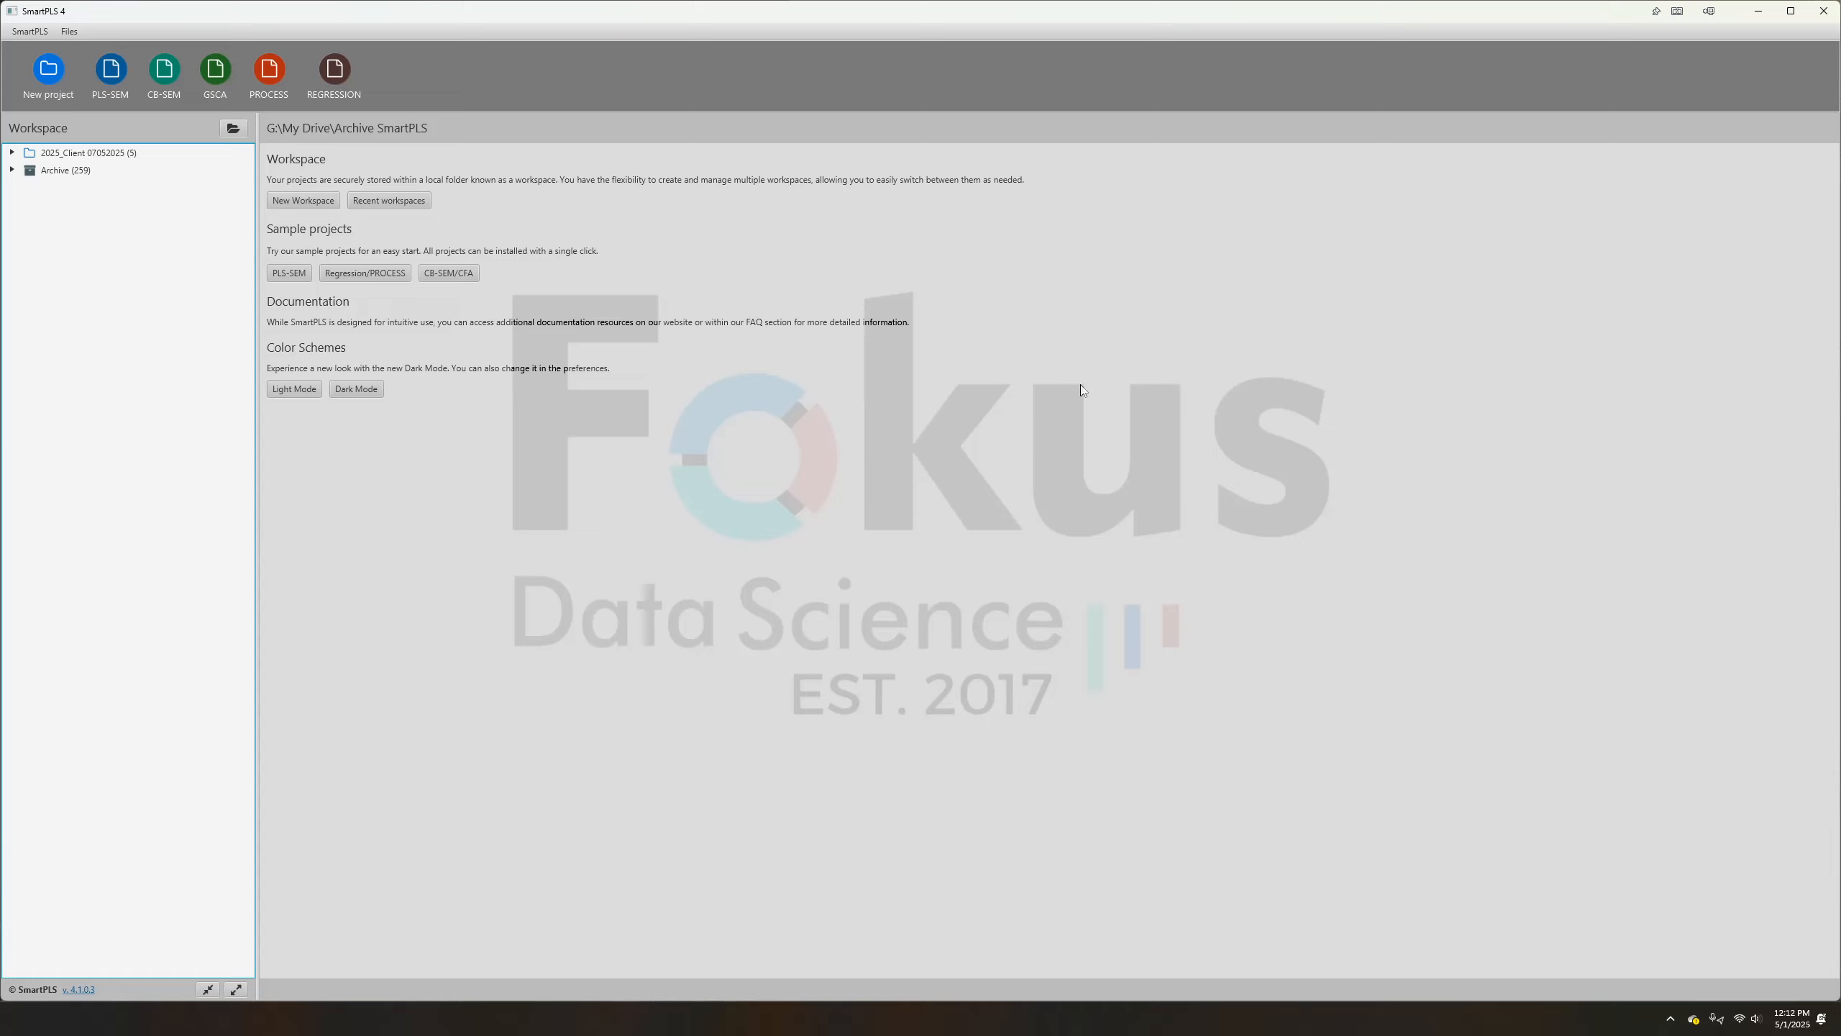
pyautogui.click(50, 70)
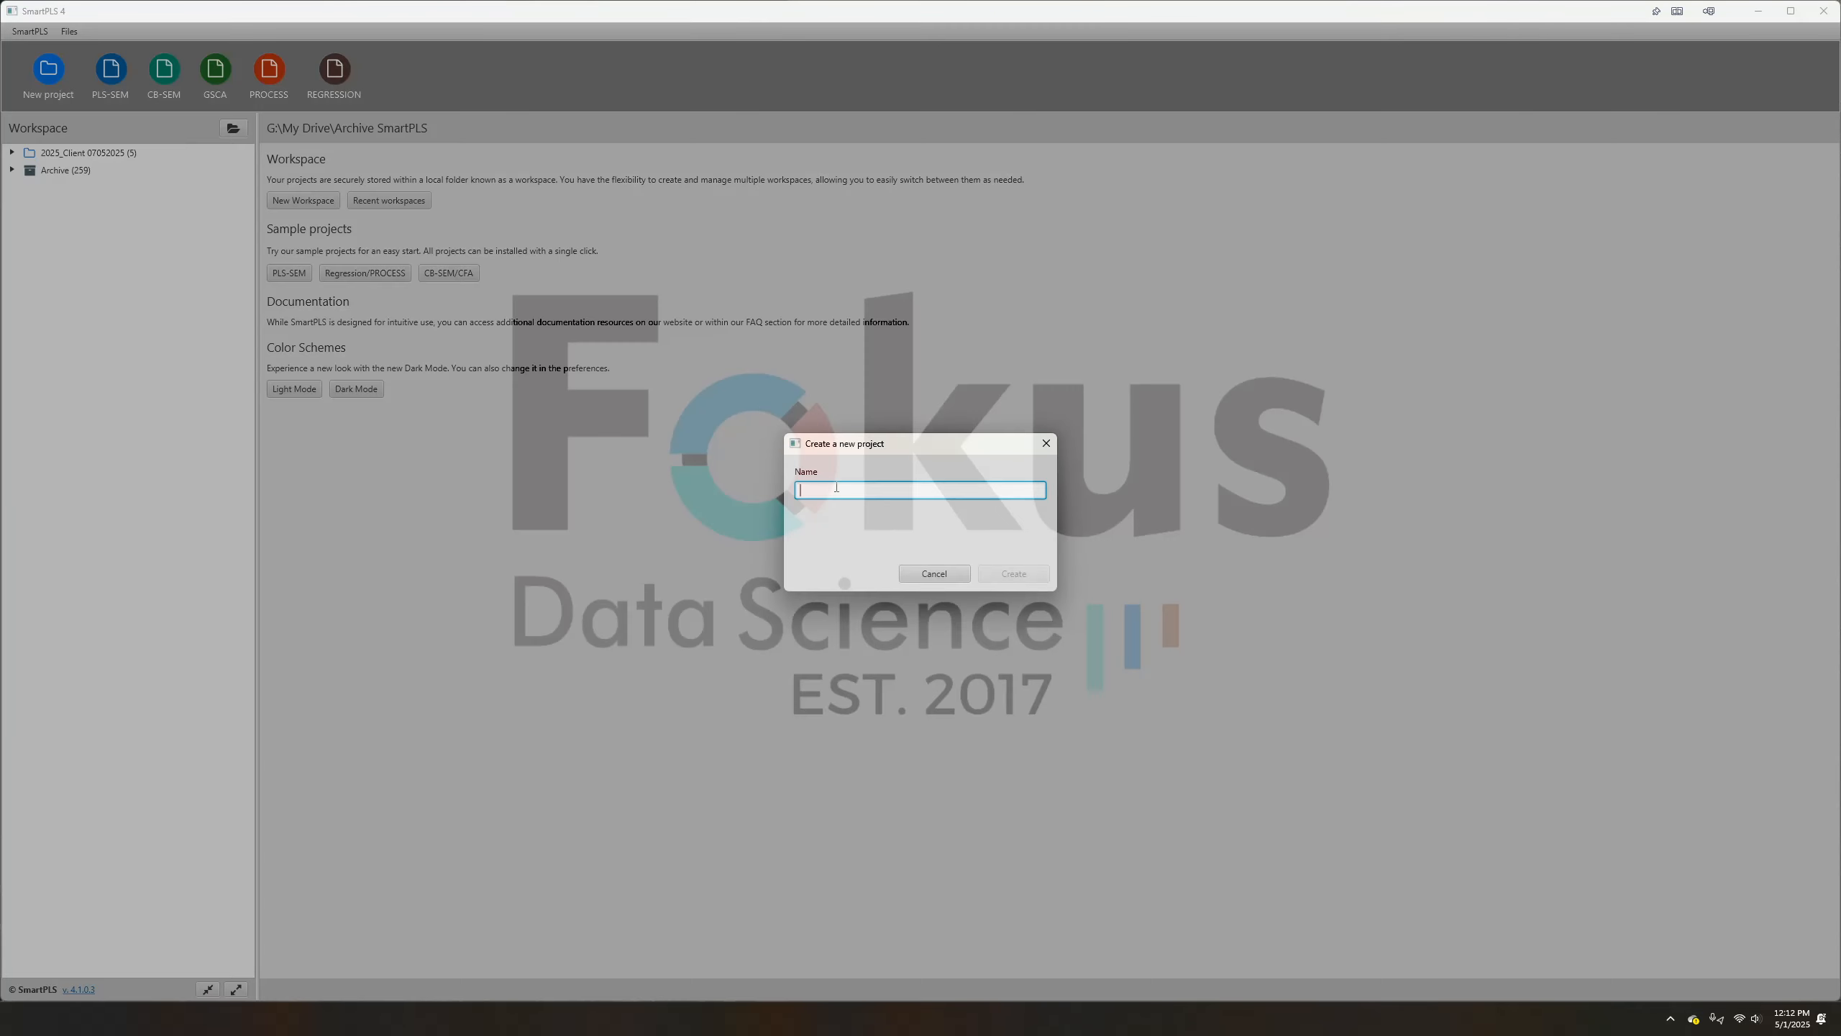
pyautogui.write('cnoth')
pyautogui.press('BackSpace')
pyautogui.press('BackSpace')
pyautogui.press('BackSpace')
pyautogui.press('BackSpace')
pyautogui.write('conto')
pyautogui.click(1024, 574)
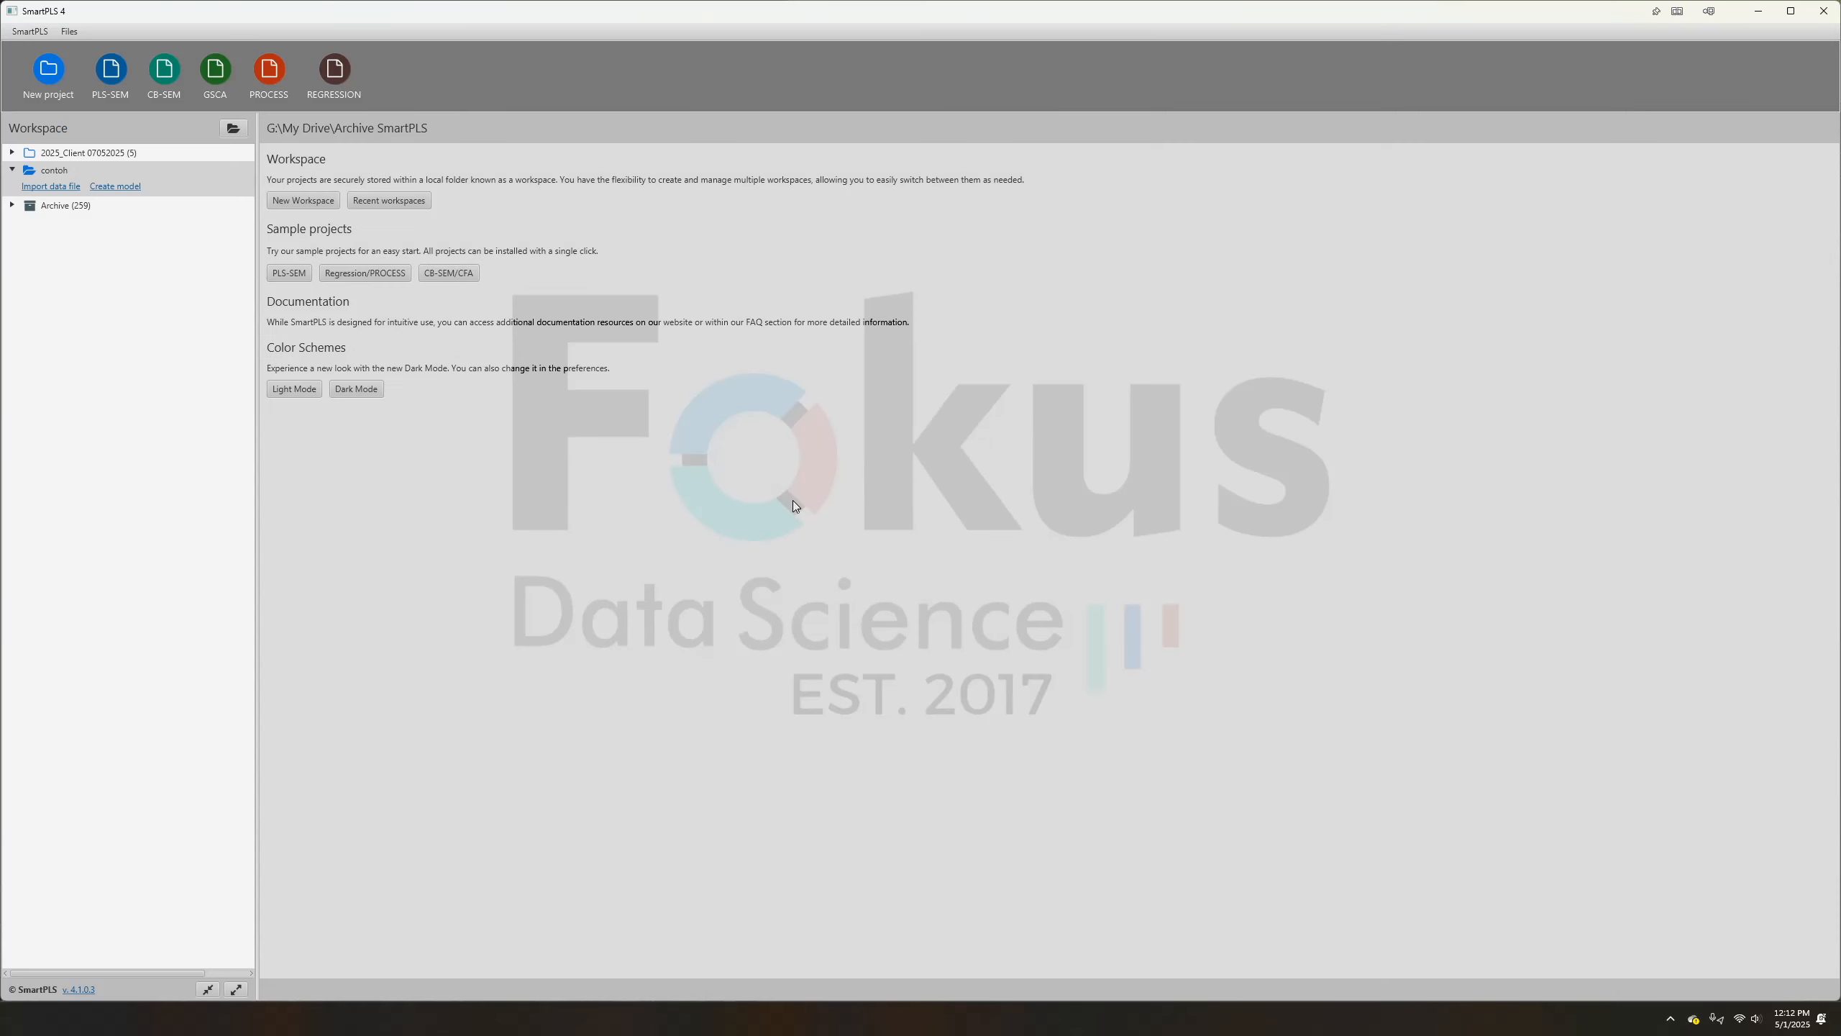
# Import the data file "Client 0705_CSV SmartPLS 2_28042025" from the Client 0705 folder into the contoh project, keeping the default import settings
pyautogui.click(32, 190)
pyautogui.click(91, 64)
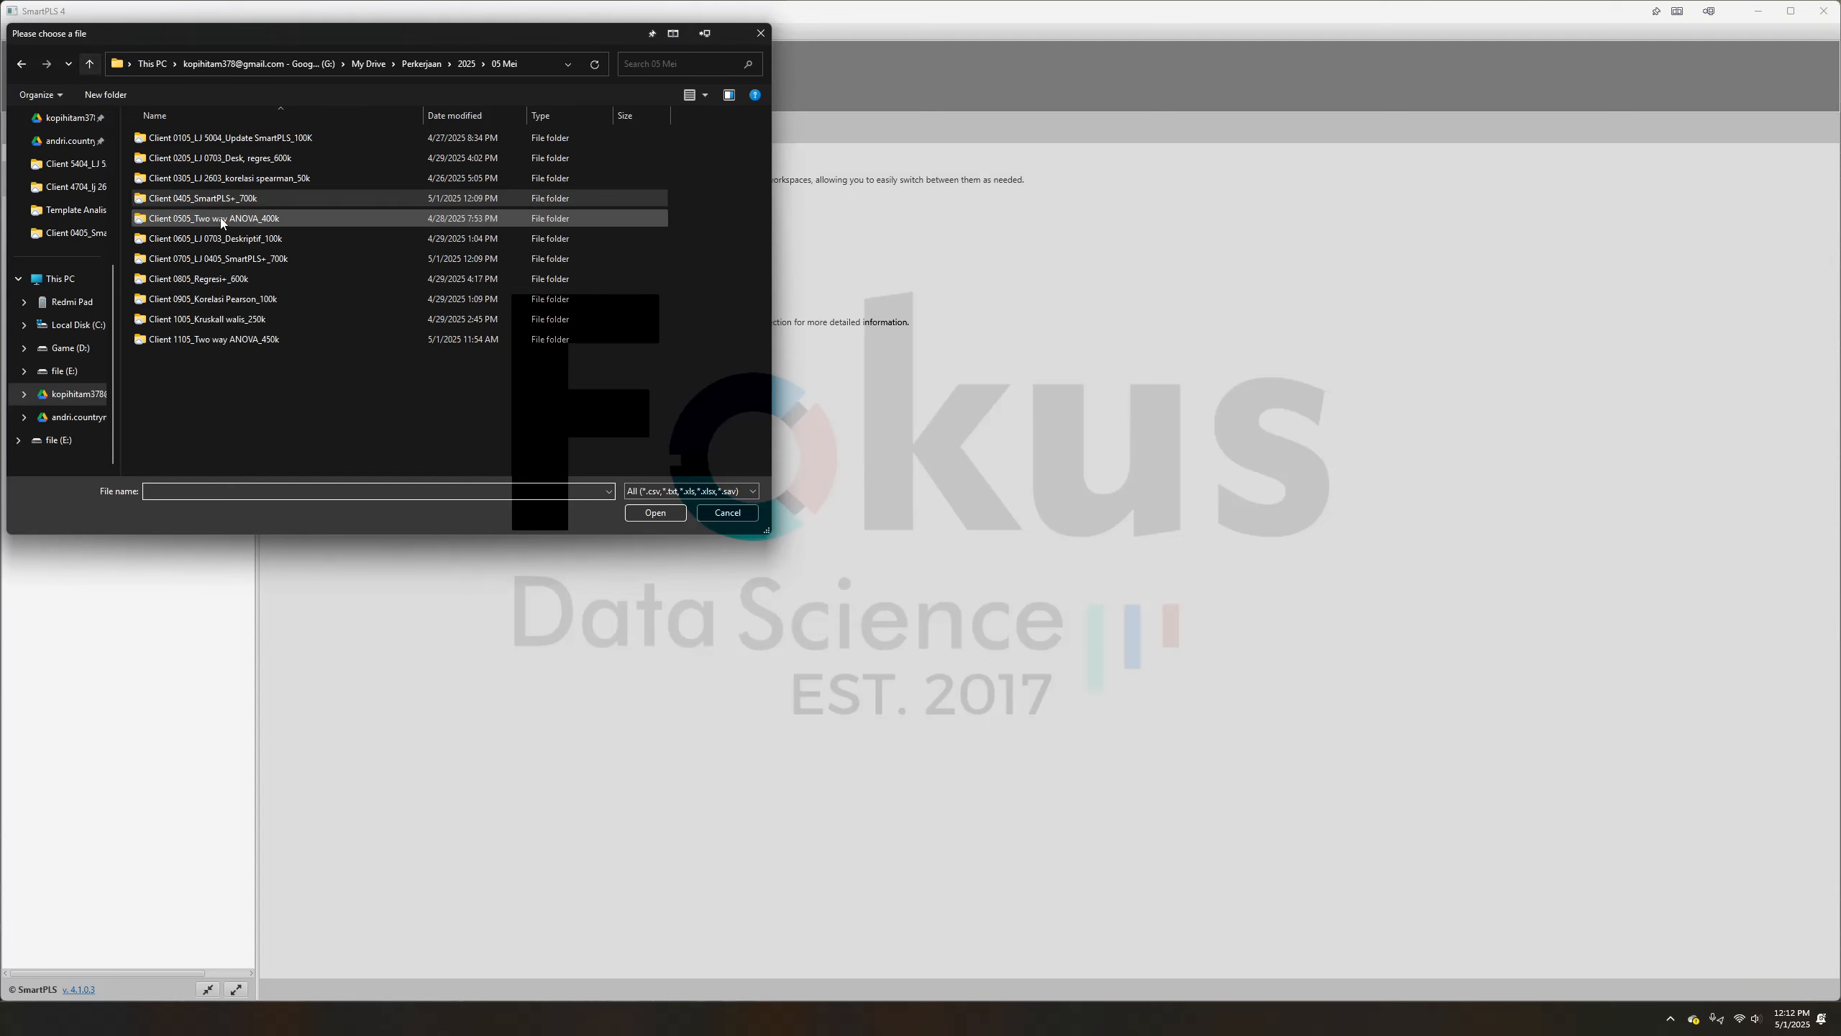
pyautogui.doubleClick(260, 263)
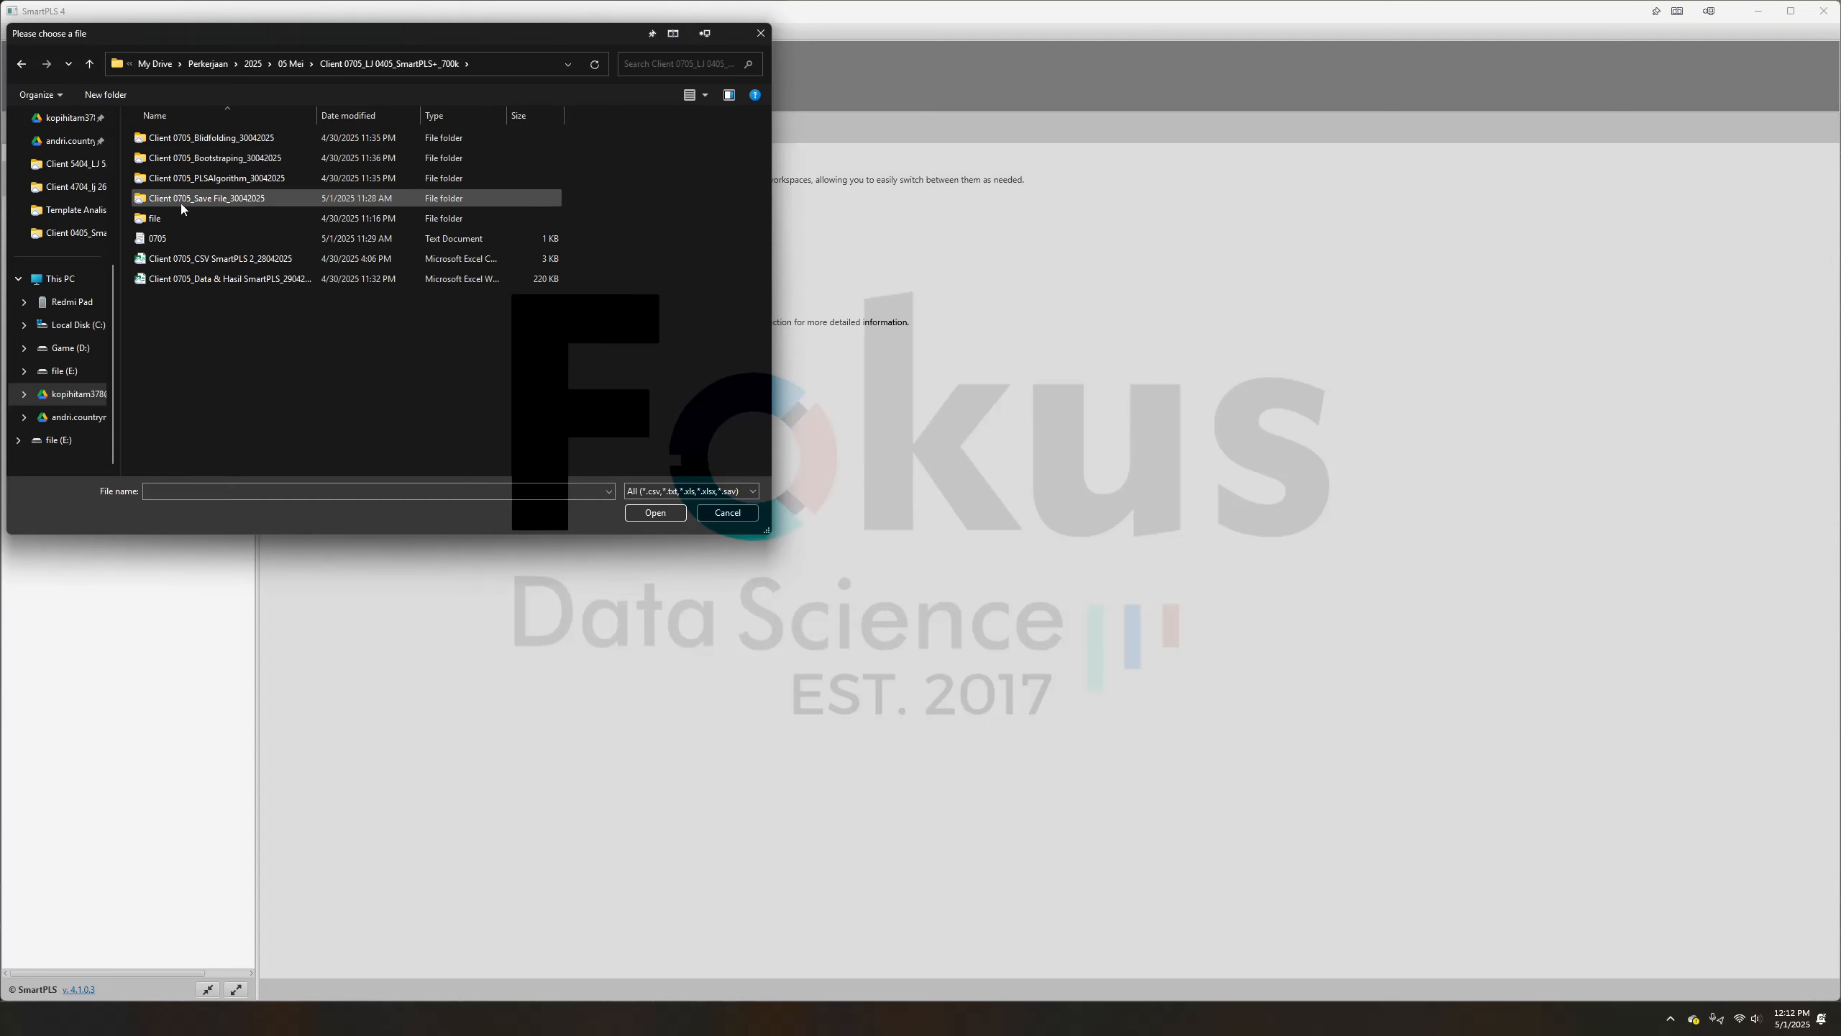
pyautogui.click(177, 262)
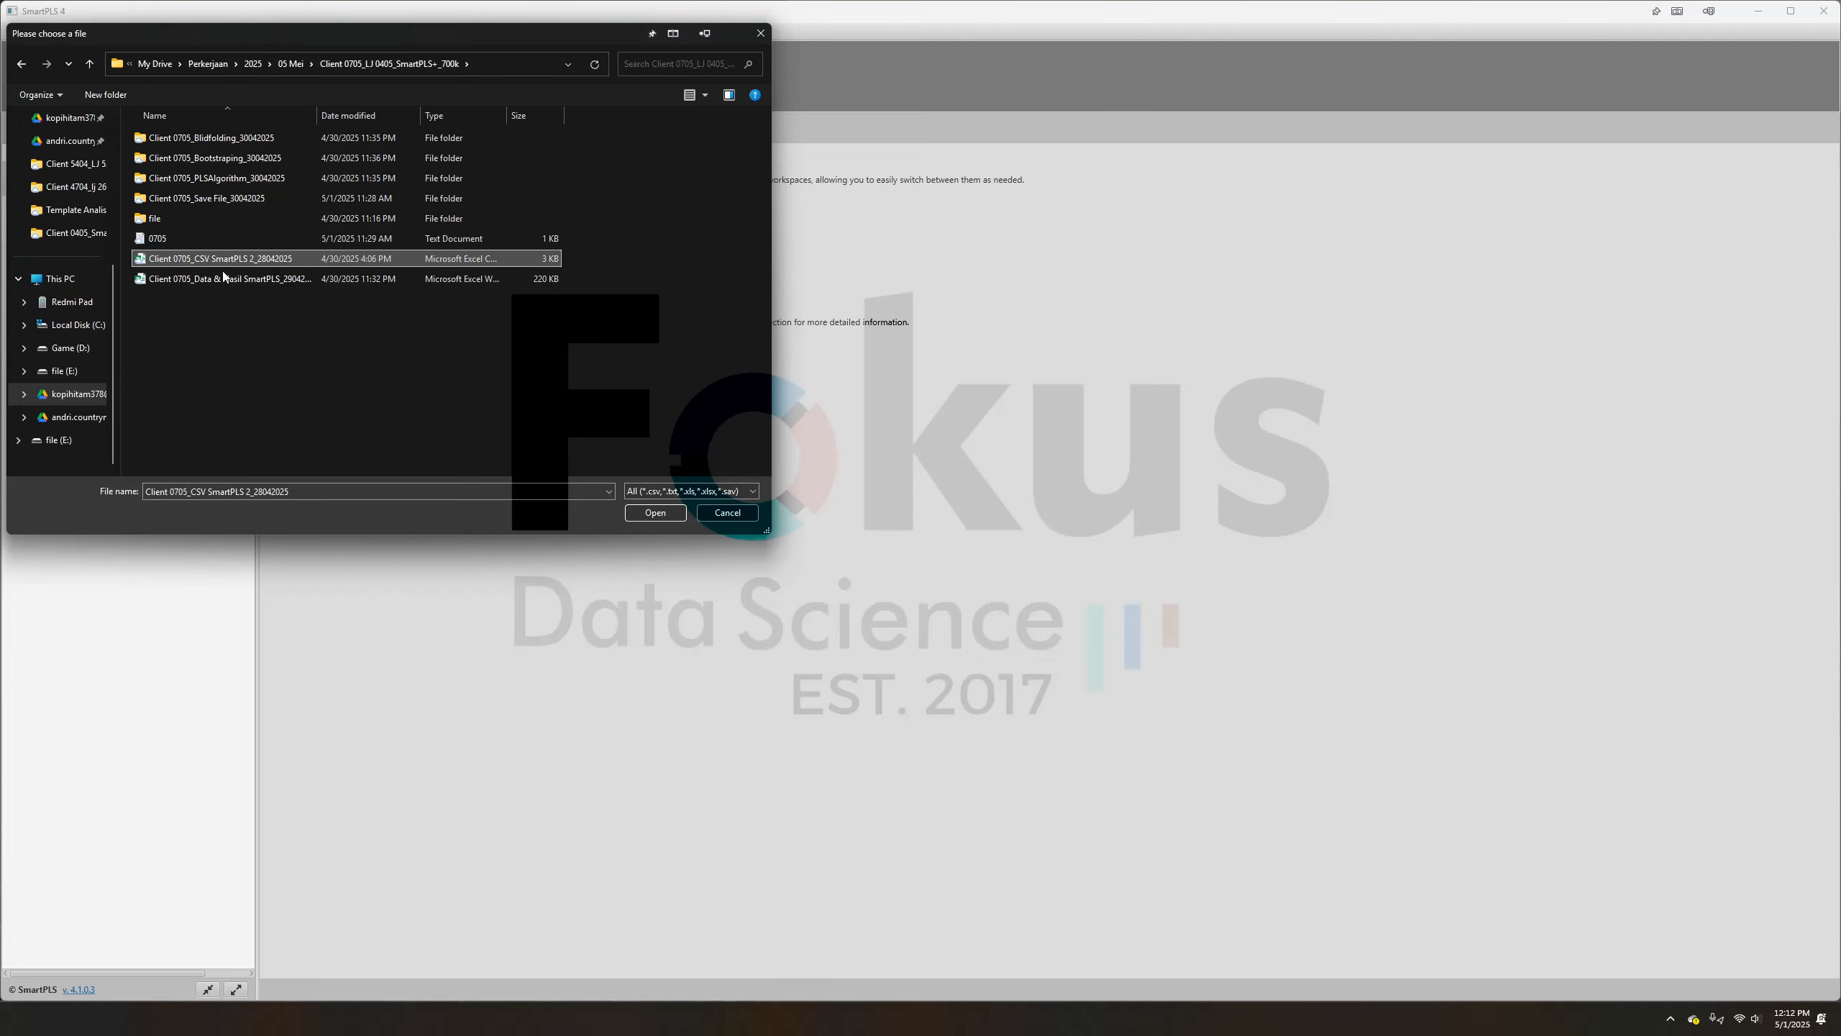
pyautogui.click(645, 512)
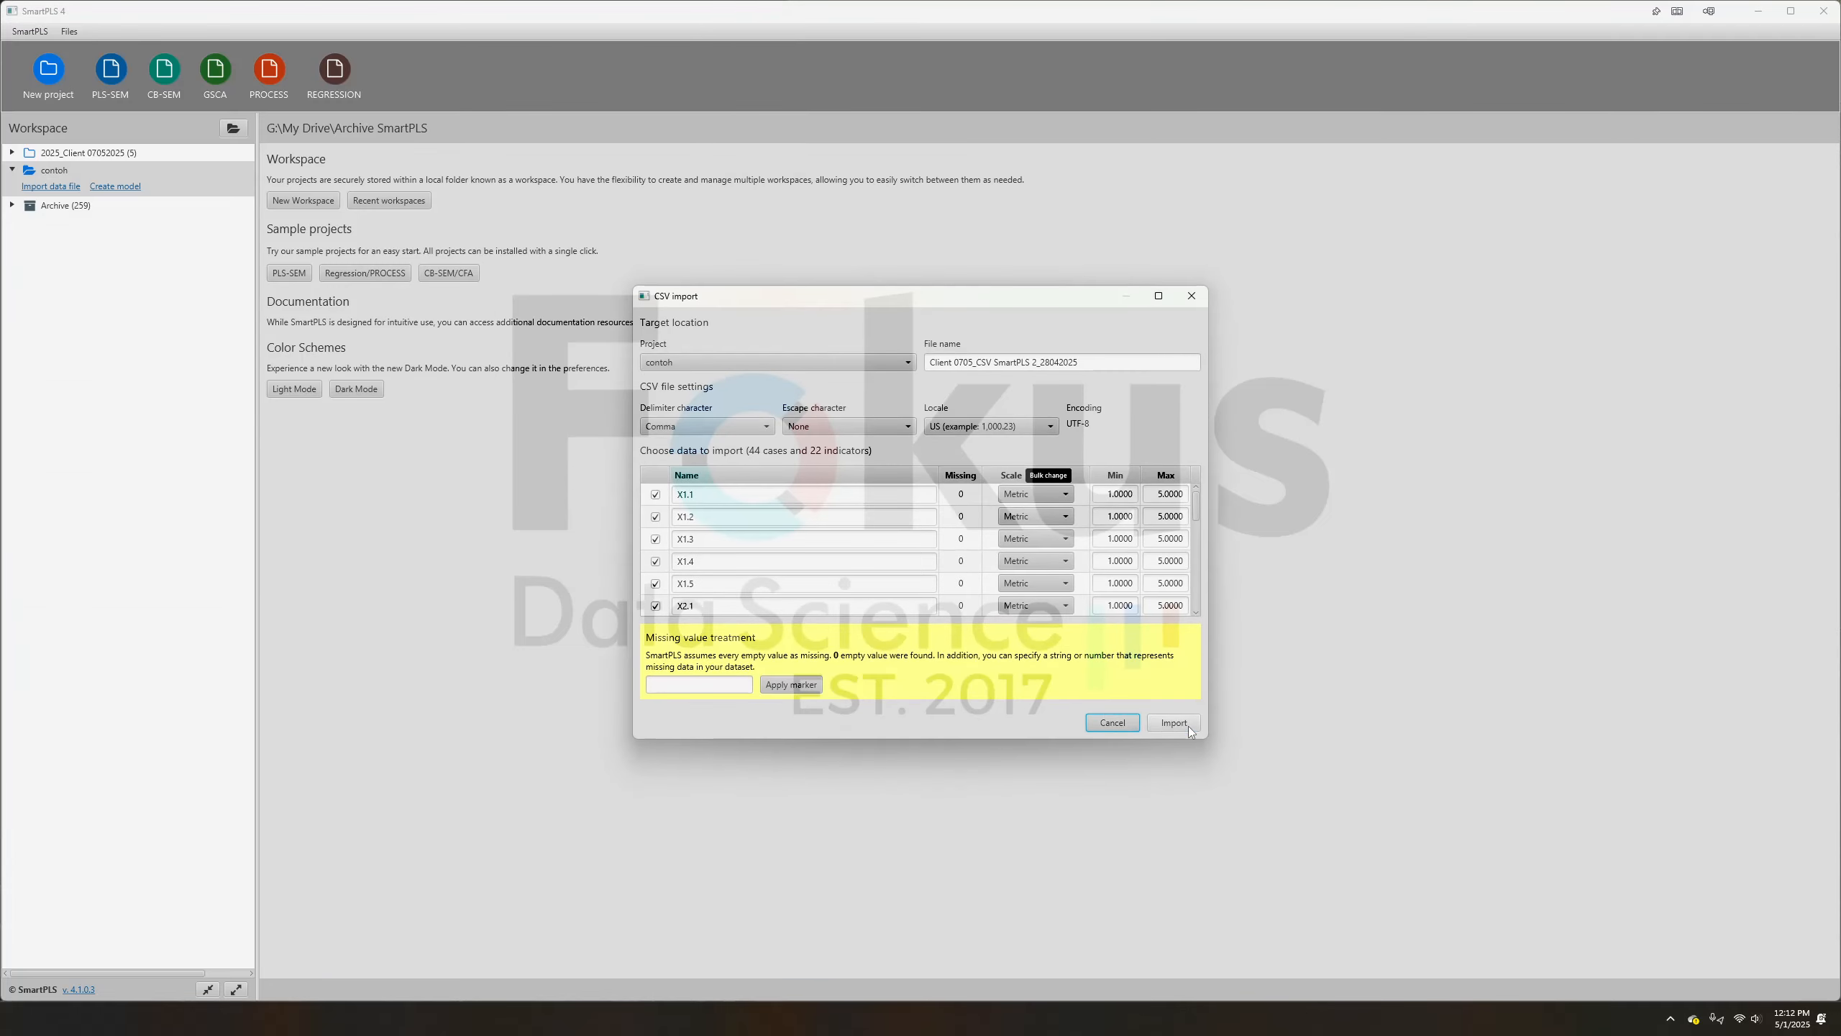
pyautogui.click(1188, 725)
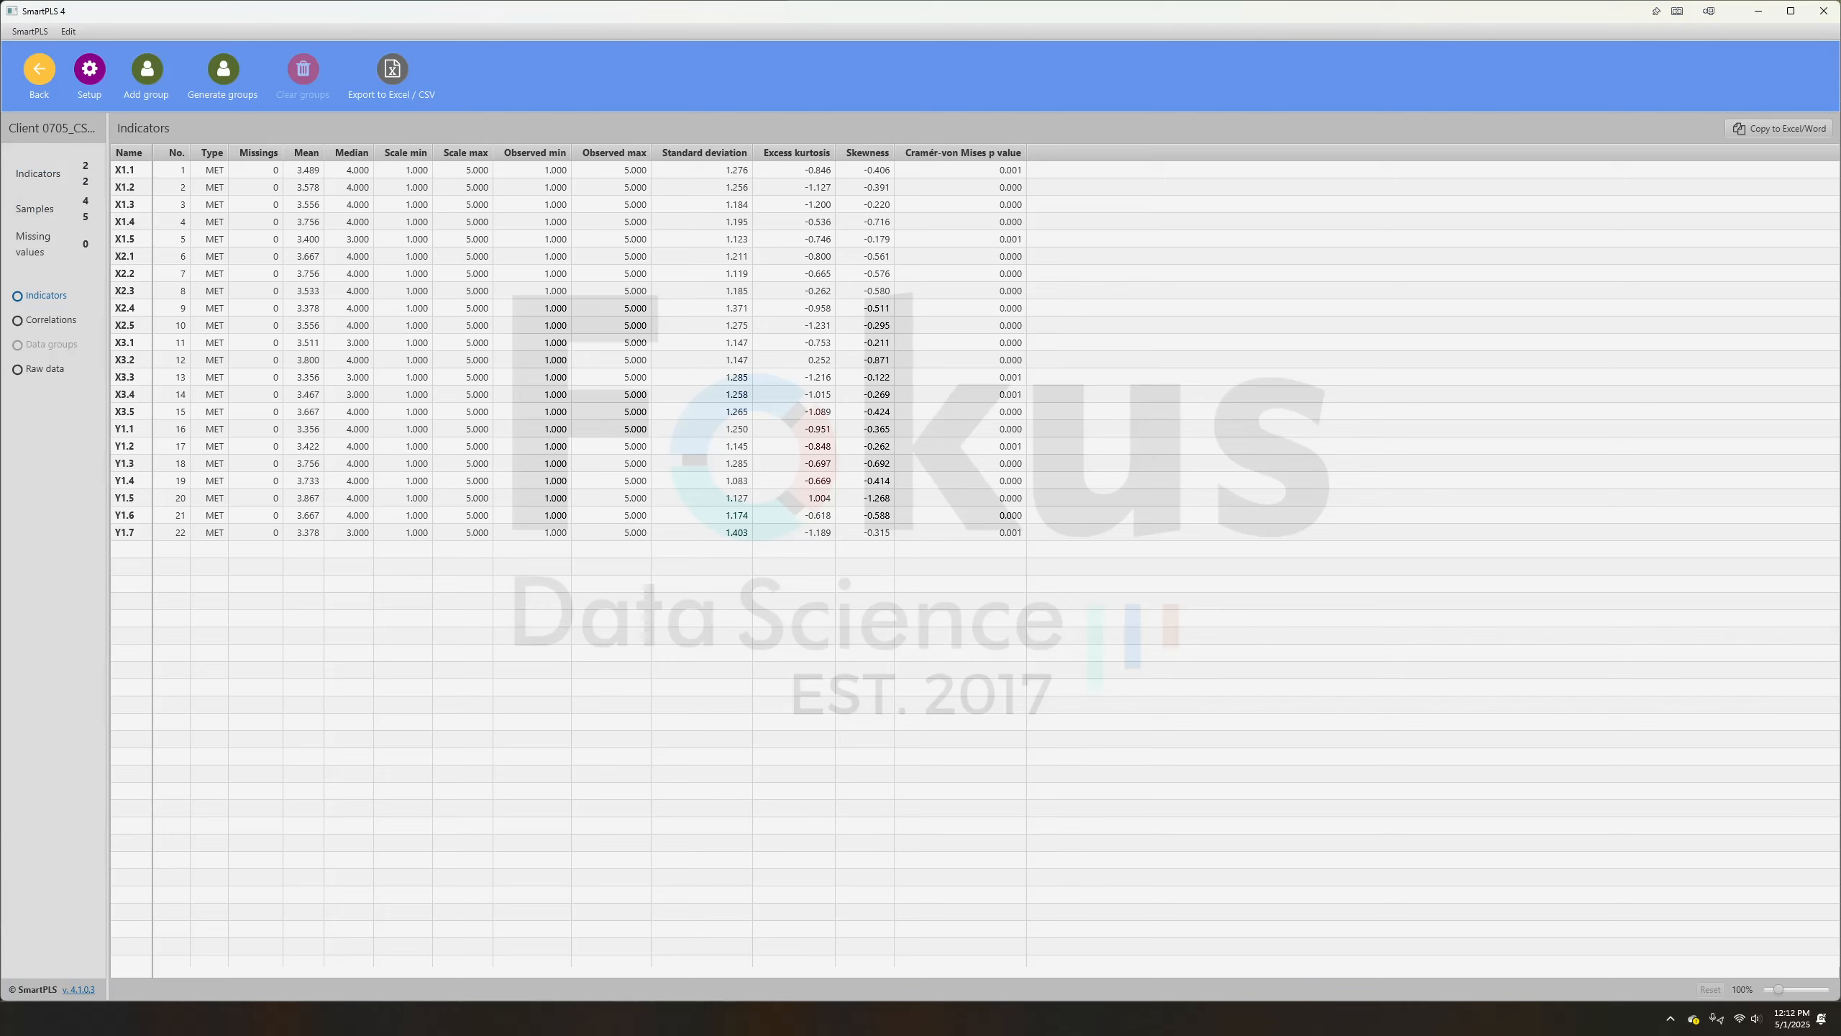
# Switch to Excel and examine the per-indicator mean, median, min, max and standard deviation table on the Deskriptif sheet
pyautogui.hotkey('alt', 'Tab')
pyautogui.click(925, 974)
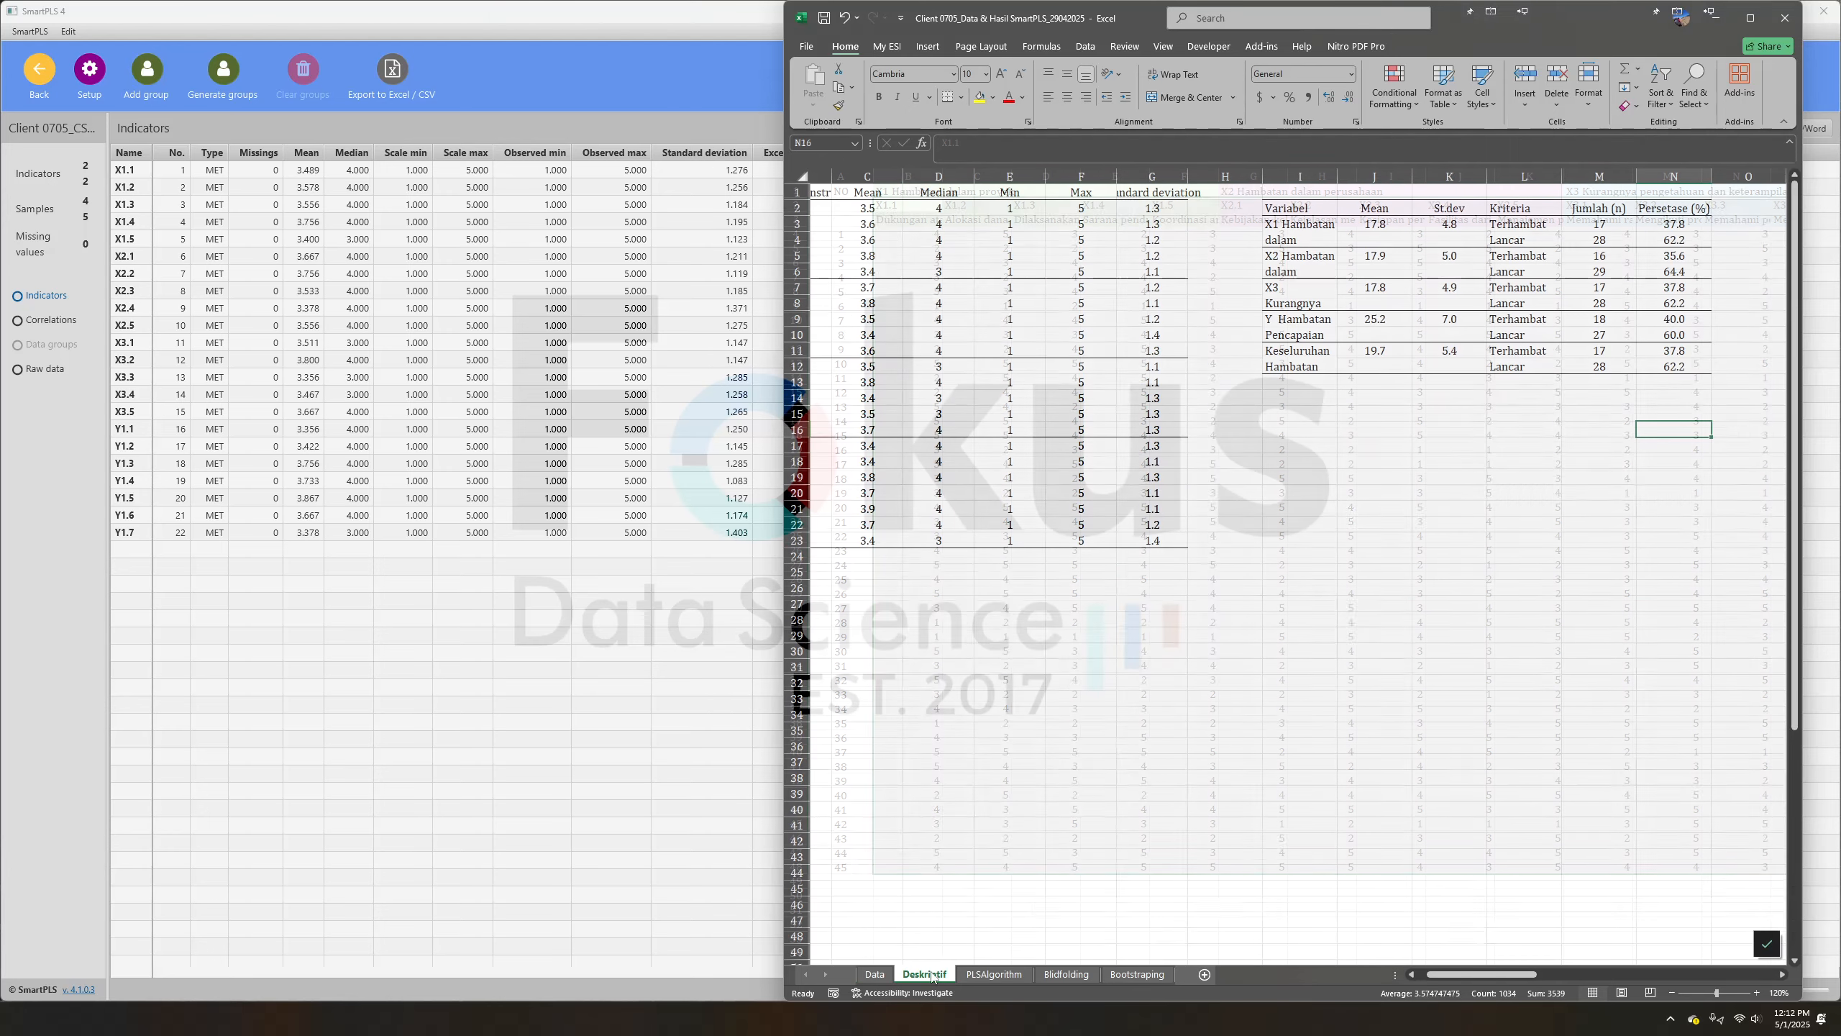
pyautogui.click(992, 291)
pyautogui.moveTo(1537, 976); pyautogui.dragTo(1492, 976)
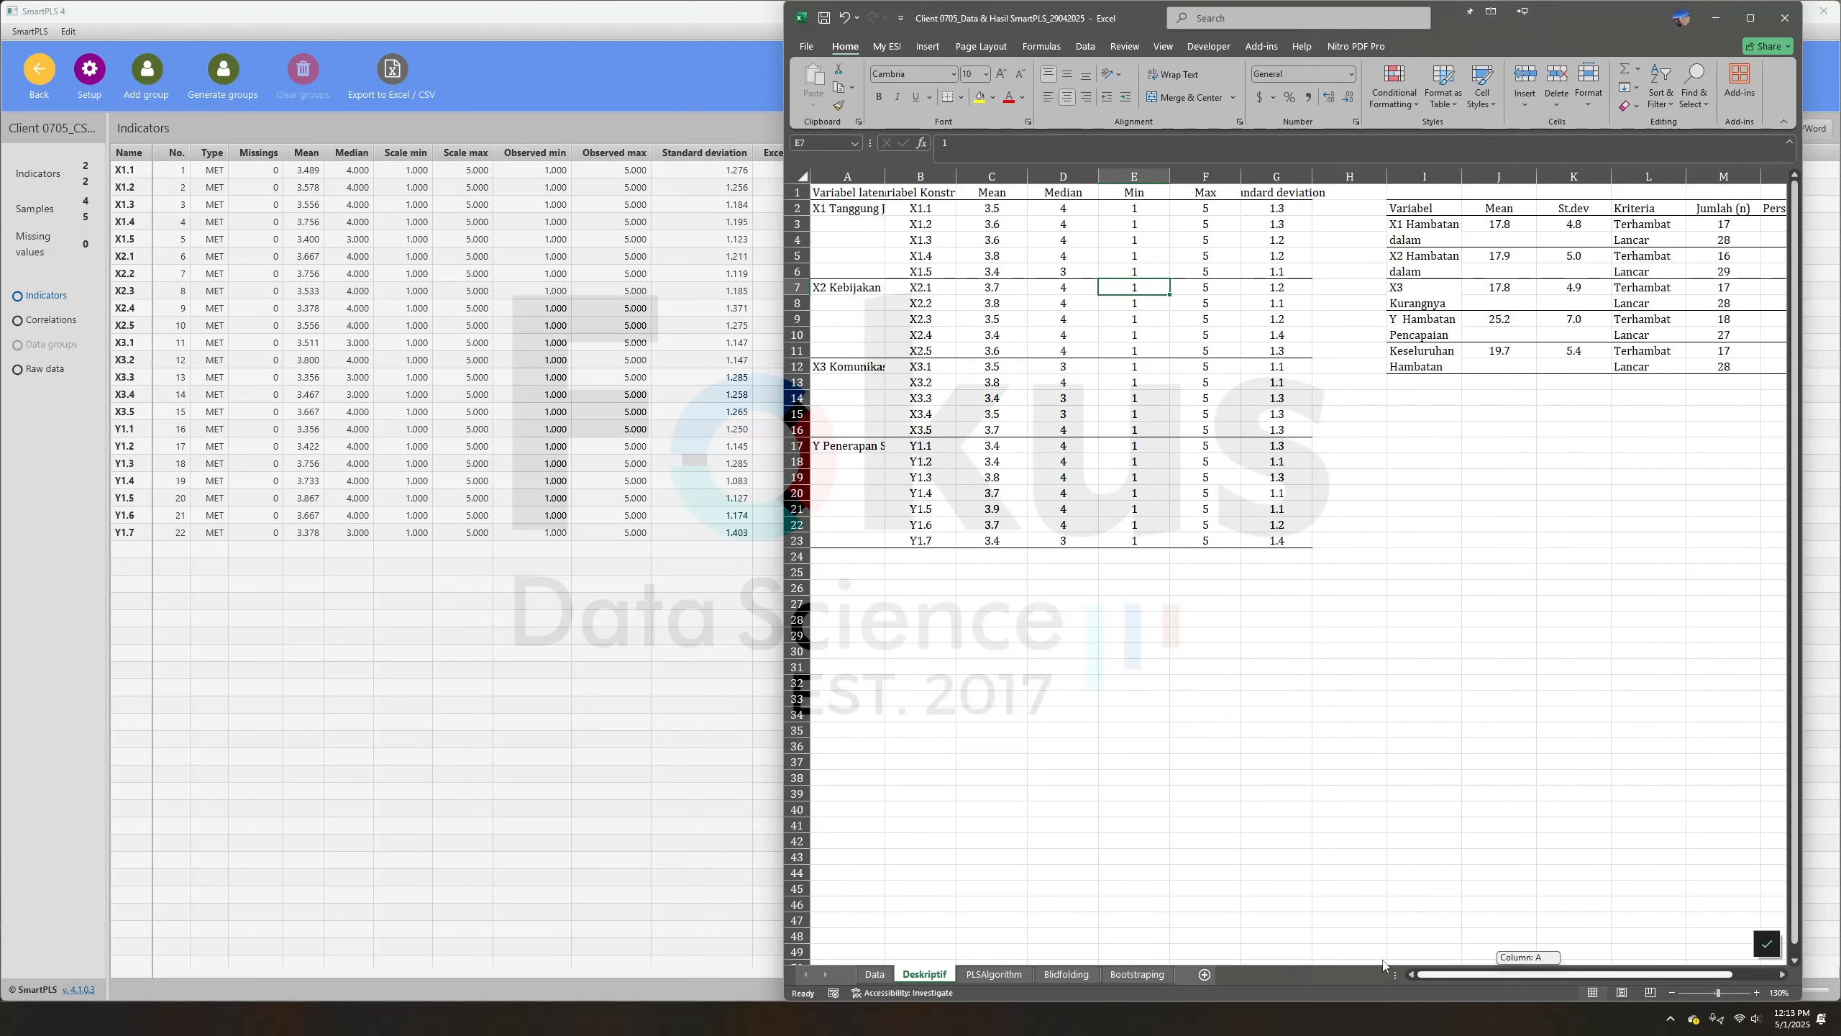
# Copy the indicator statistics table from SmartPLS into a new Excel sheet at A1, and return to the Deskriptif sheet
pyautogui.click(710, 520)
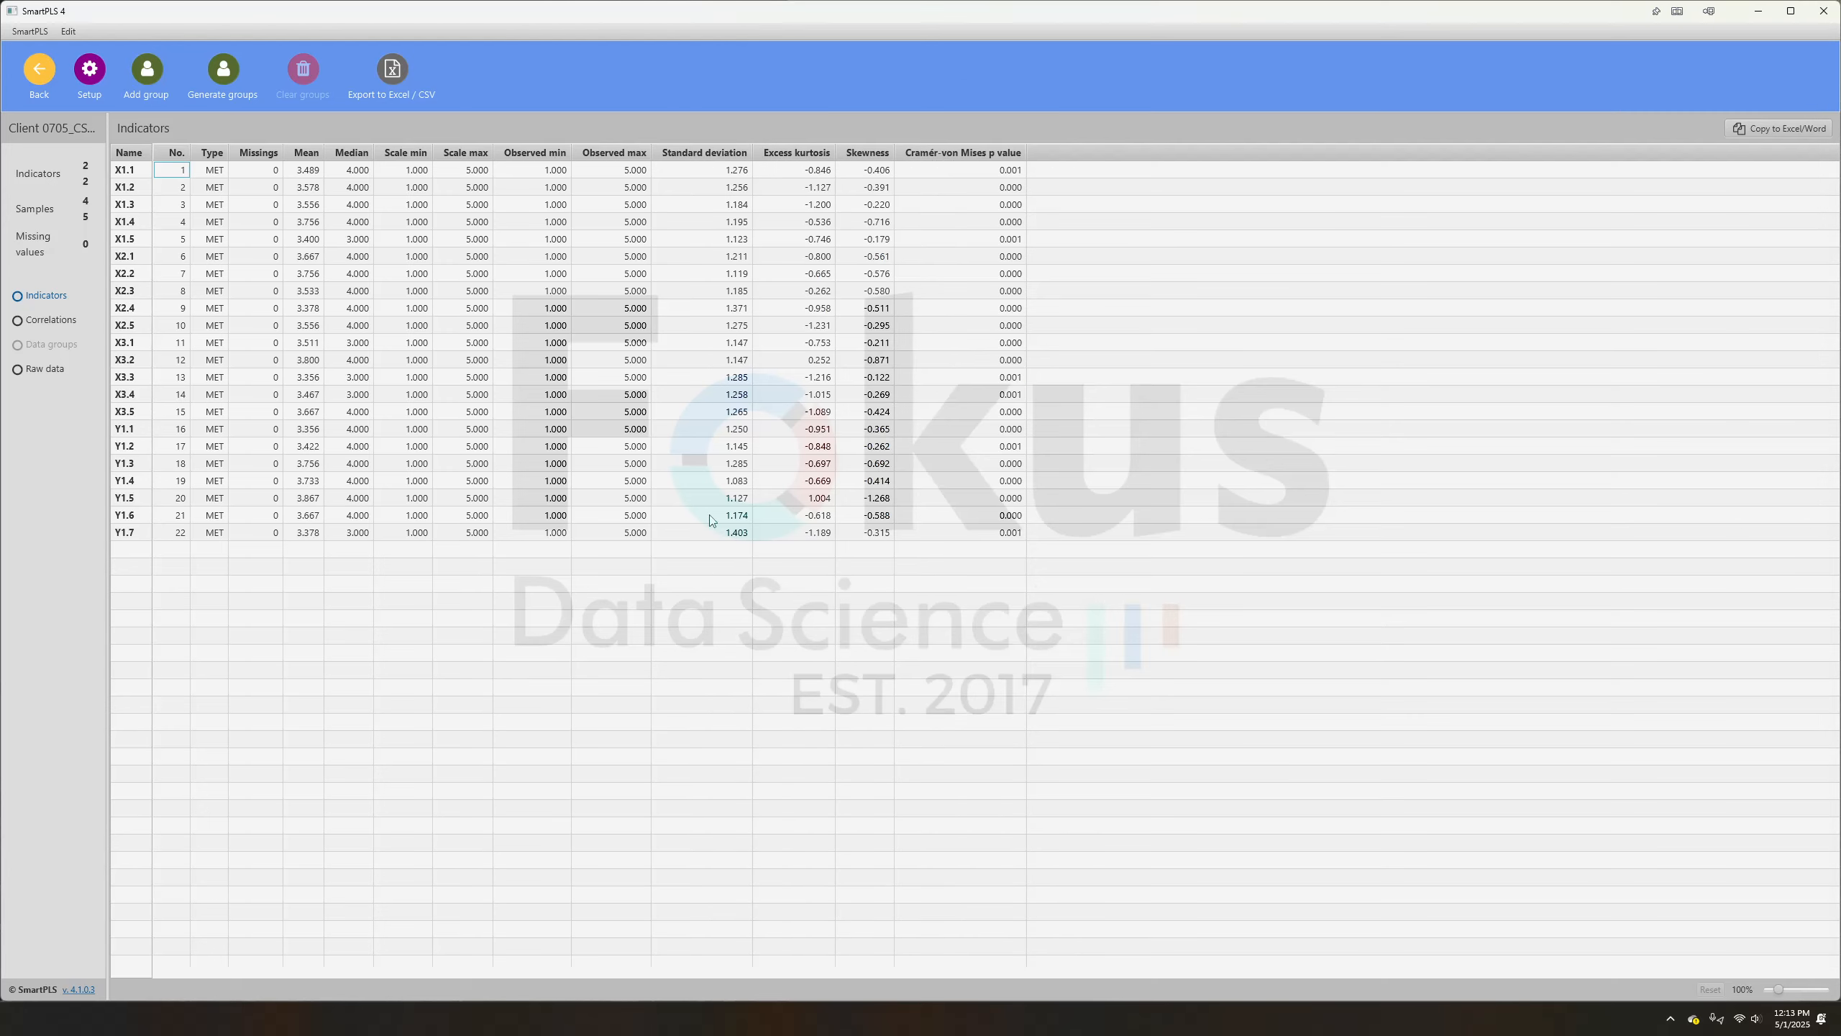
pyautogui.click(1780, 125)
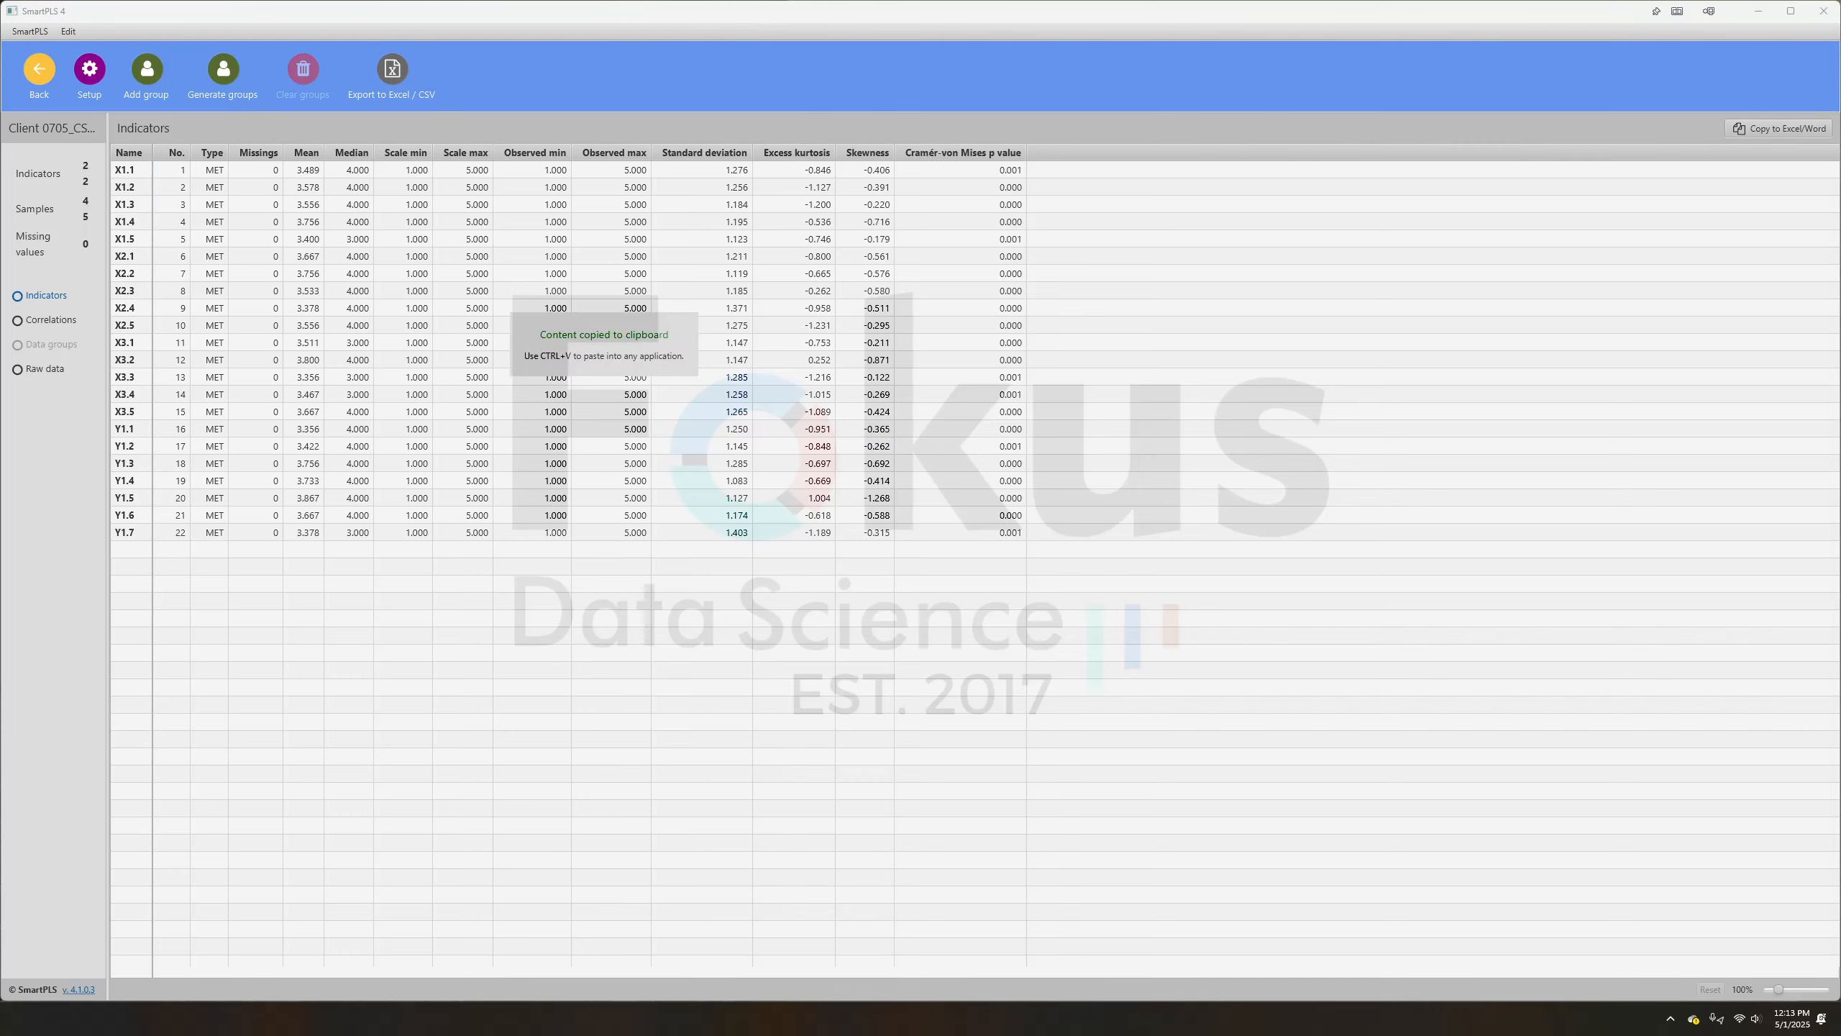
pyautogui.hotkey('alt', 'Tab')
pyautogui.click(1205, 974)
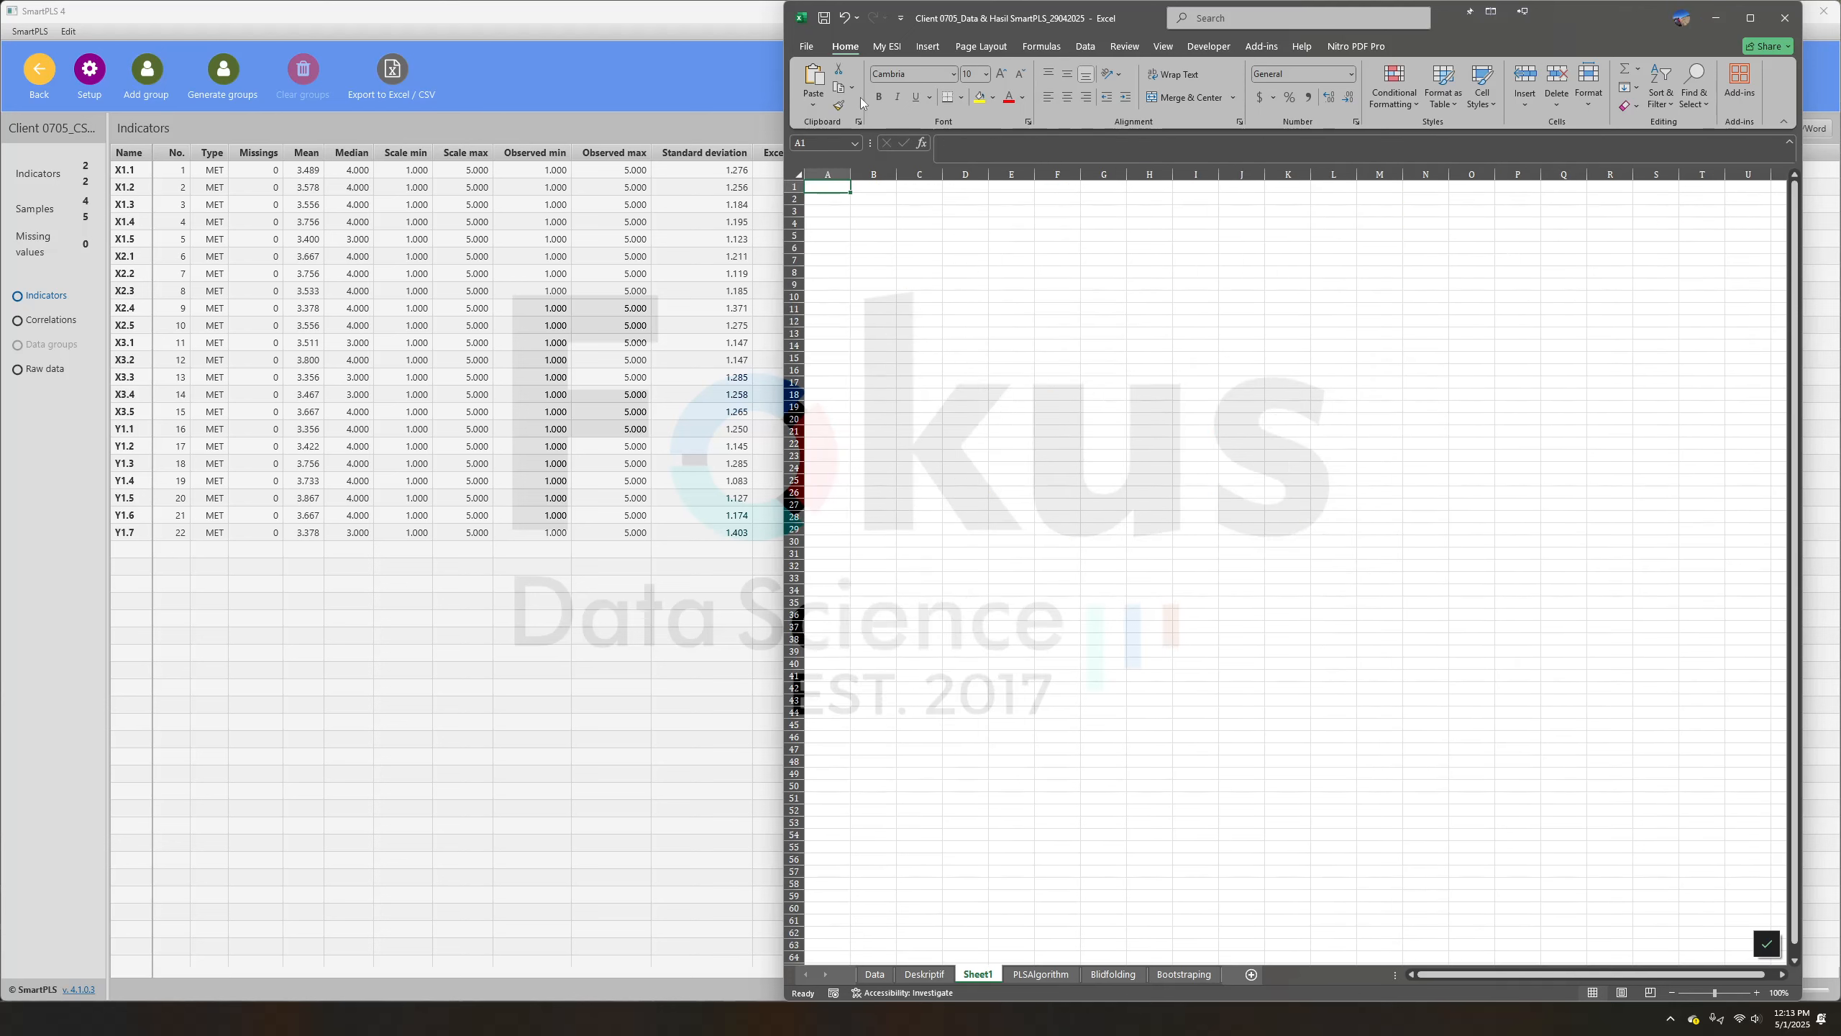
pyautogui.rightClick(833, 187)
pyautogui.click(892, 290)
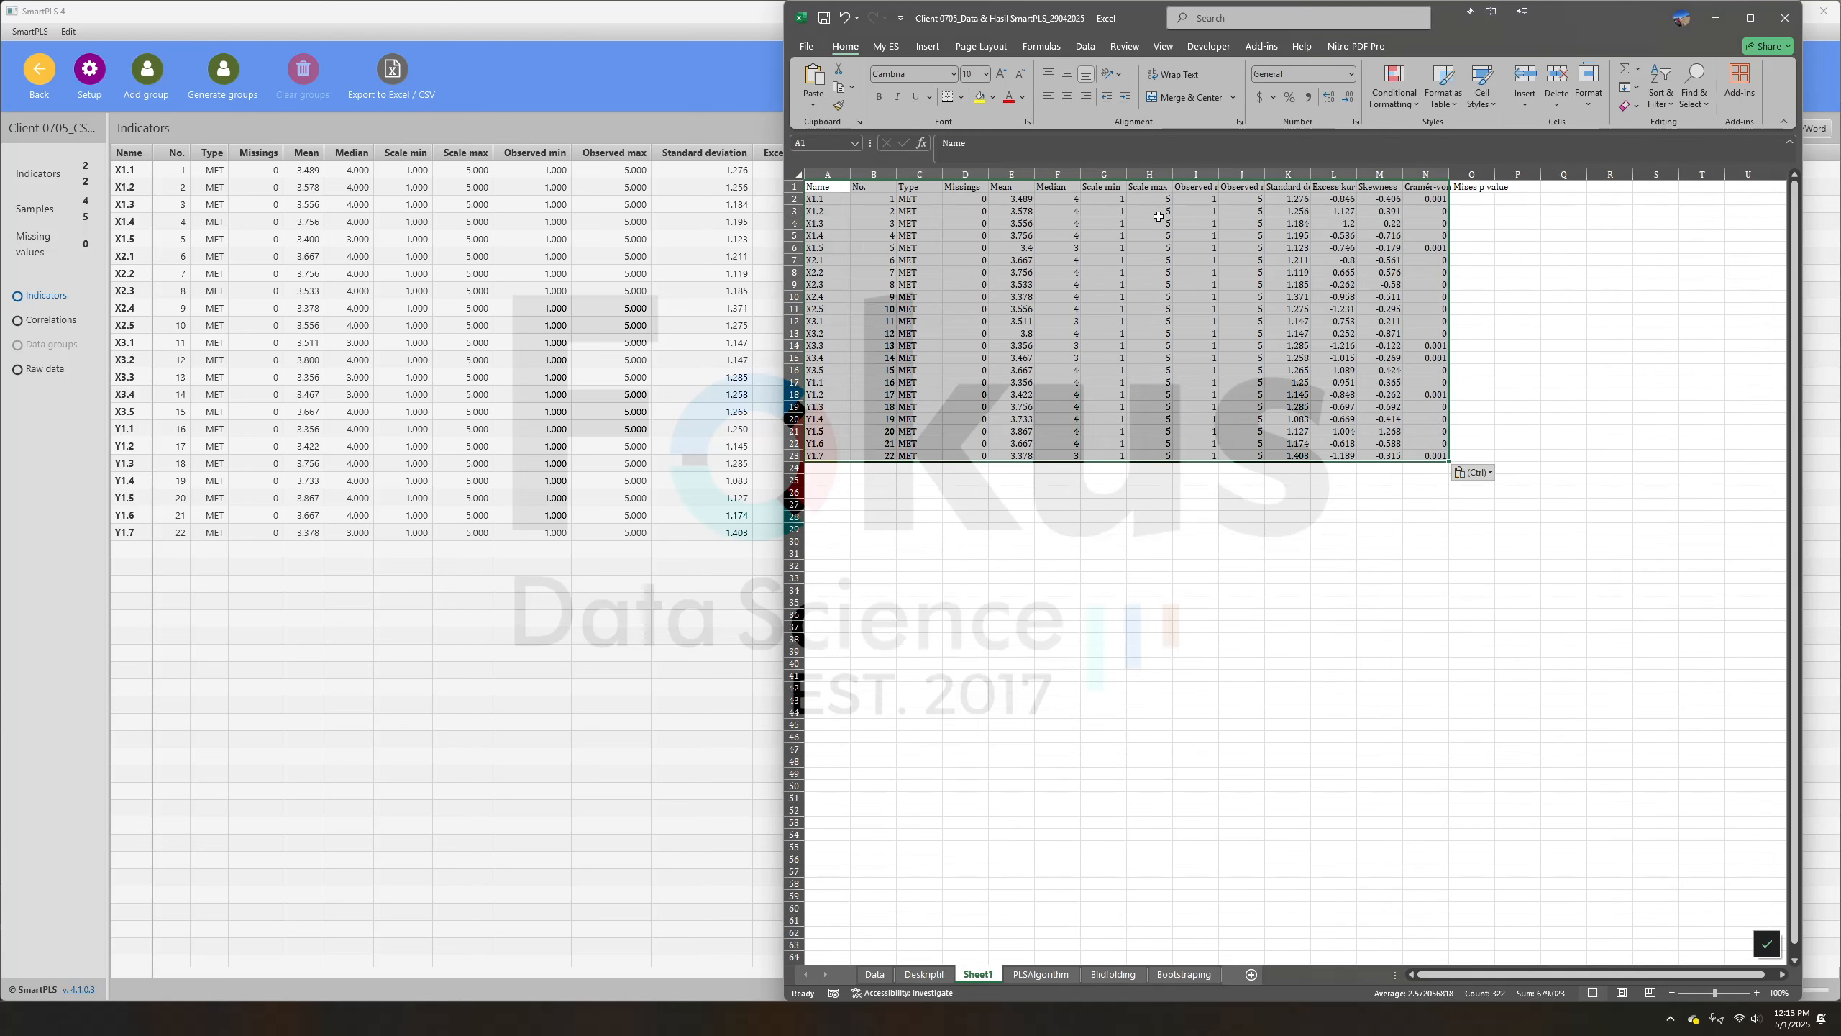
pyautogui.click(924, 974)
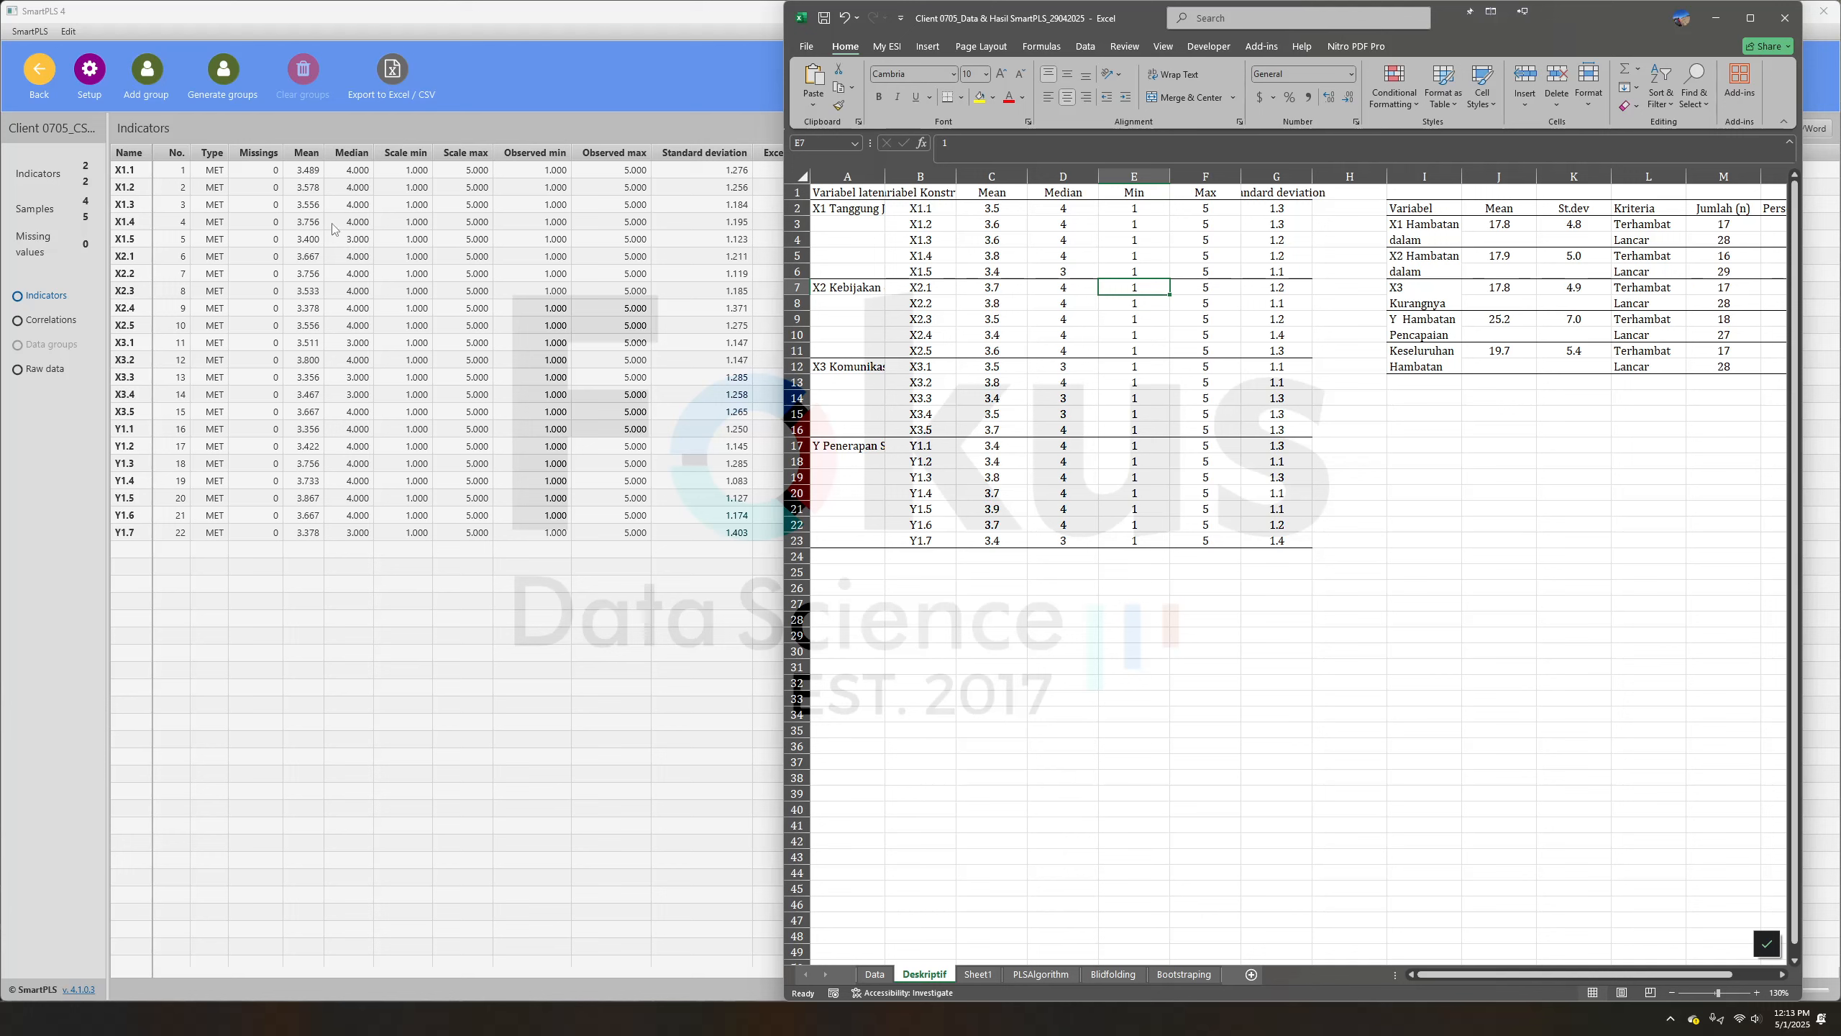
# Switch to SmartPLS, return to the workspace, and create a PLS-SEM model named "contoh" in the contoh project
pyautogui.click(388, 220)
pyautogui.click(38, 69)
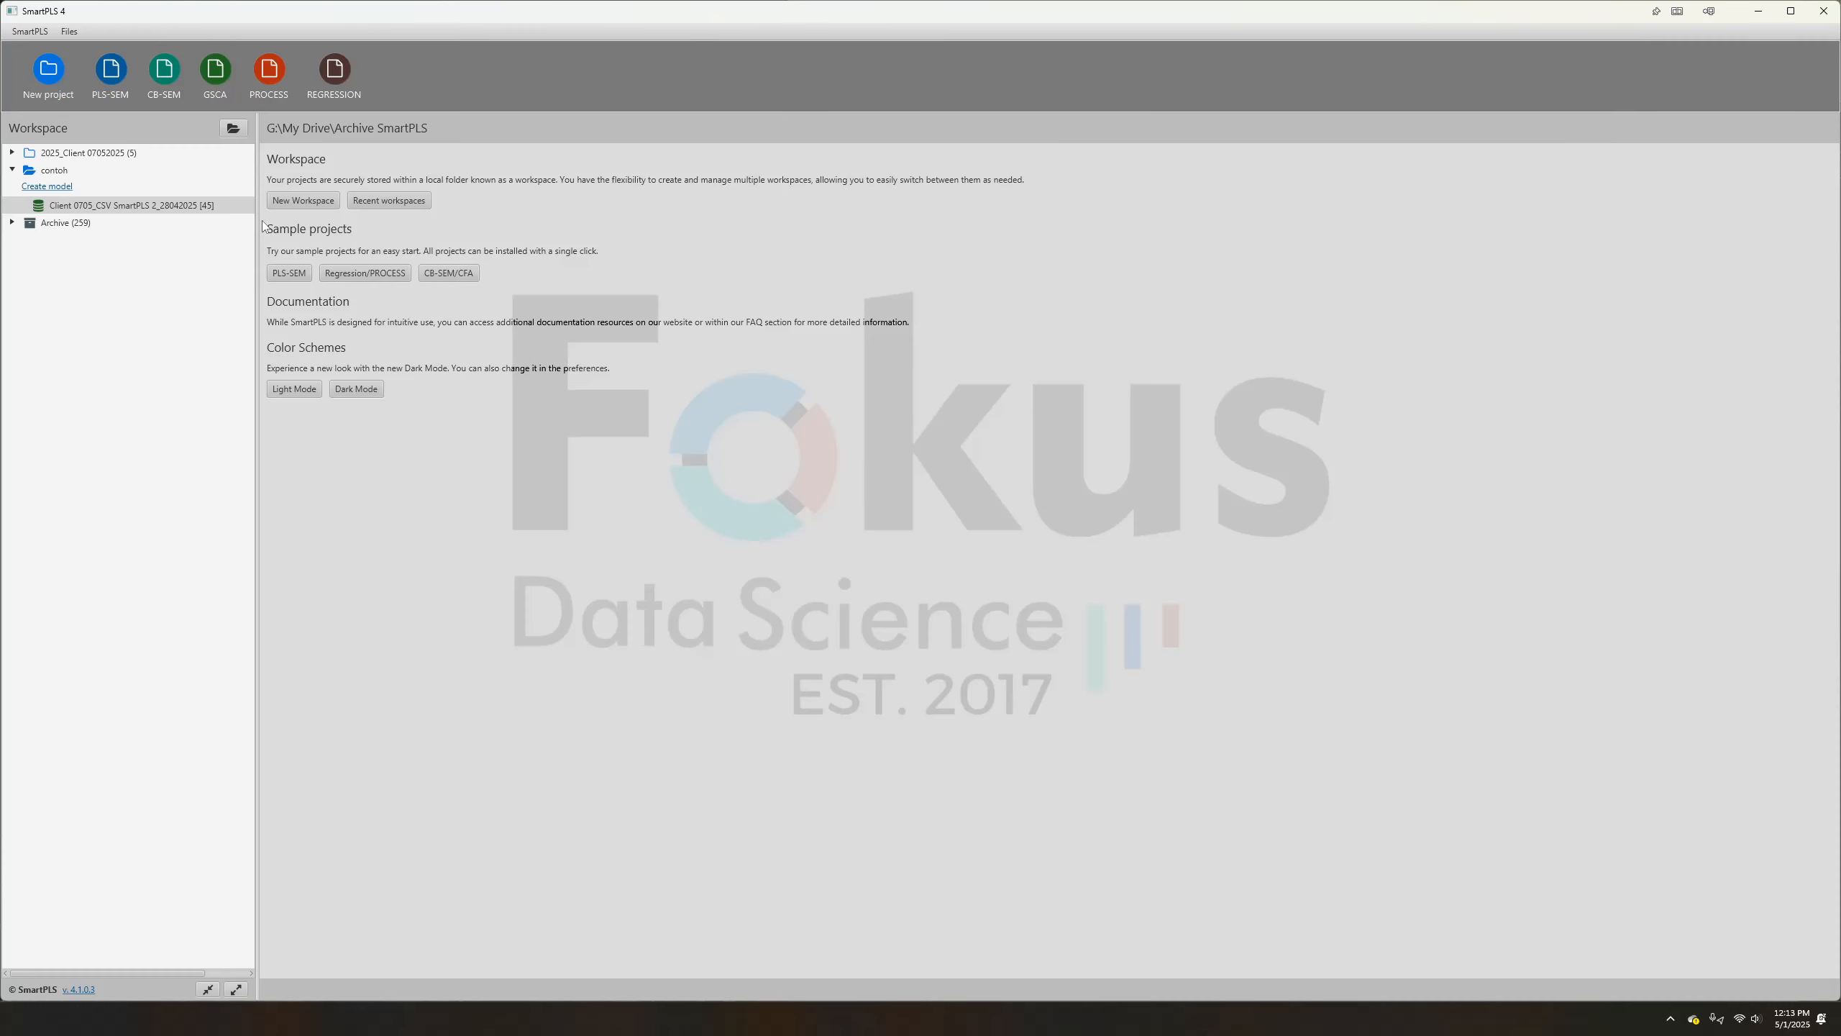
pyautogui.click(48, 186)
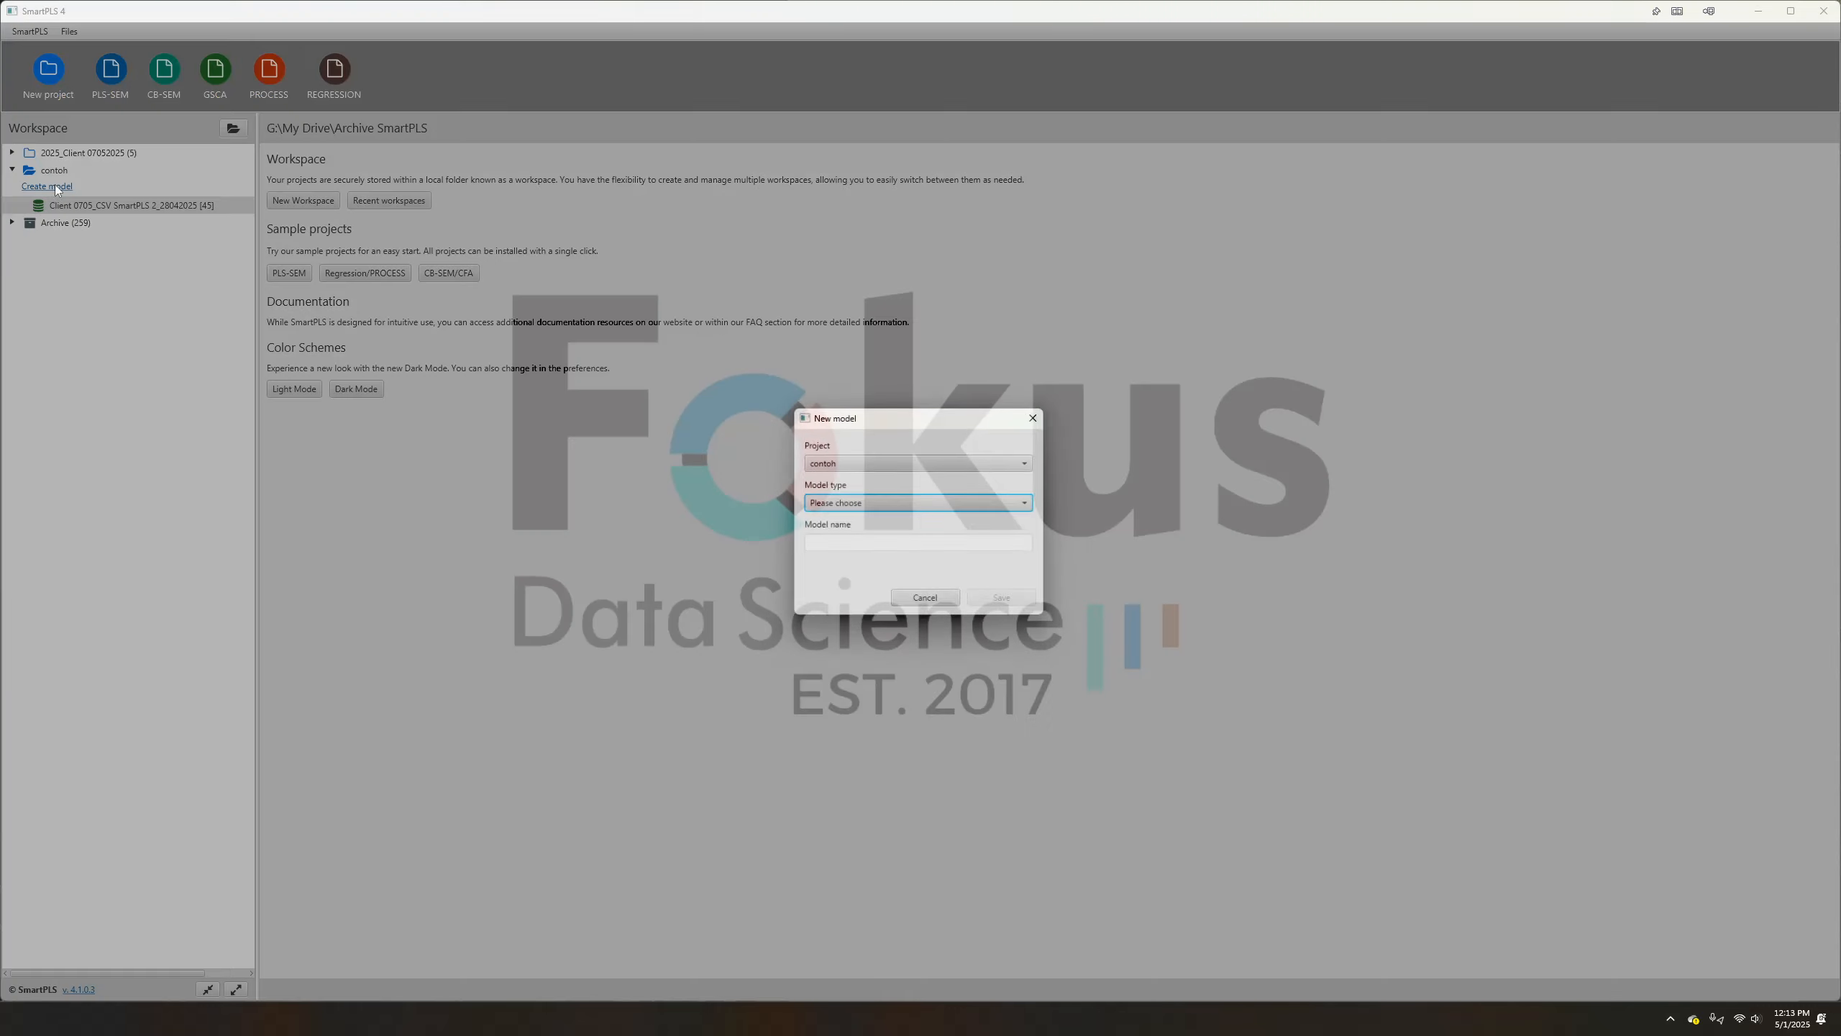
pyautogui.click(822, 503)
pyautogui.click(827, 522)
pyautogui.click(842, 545)
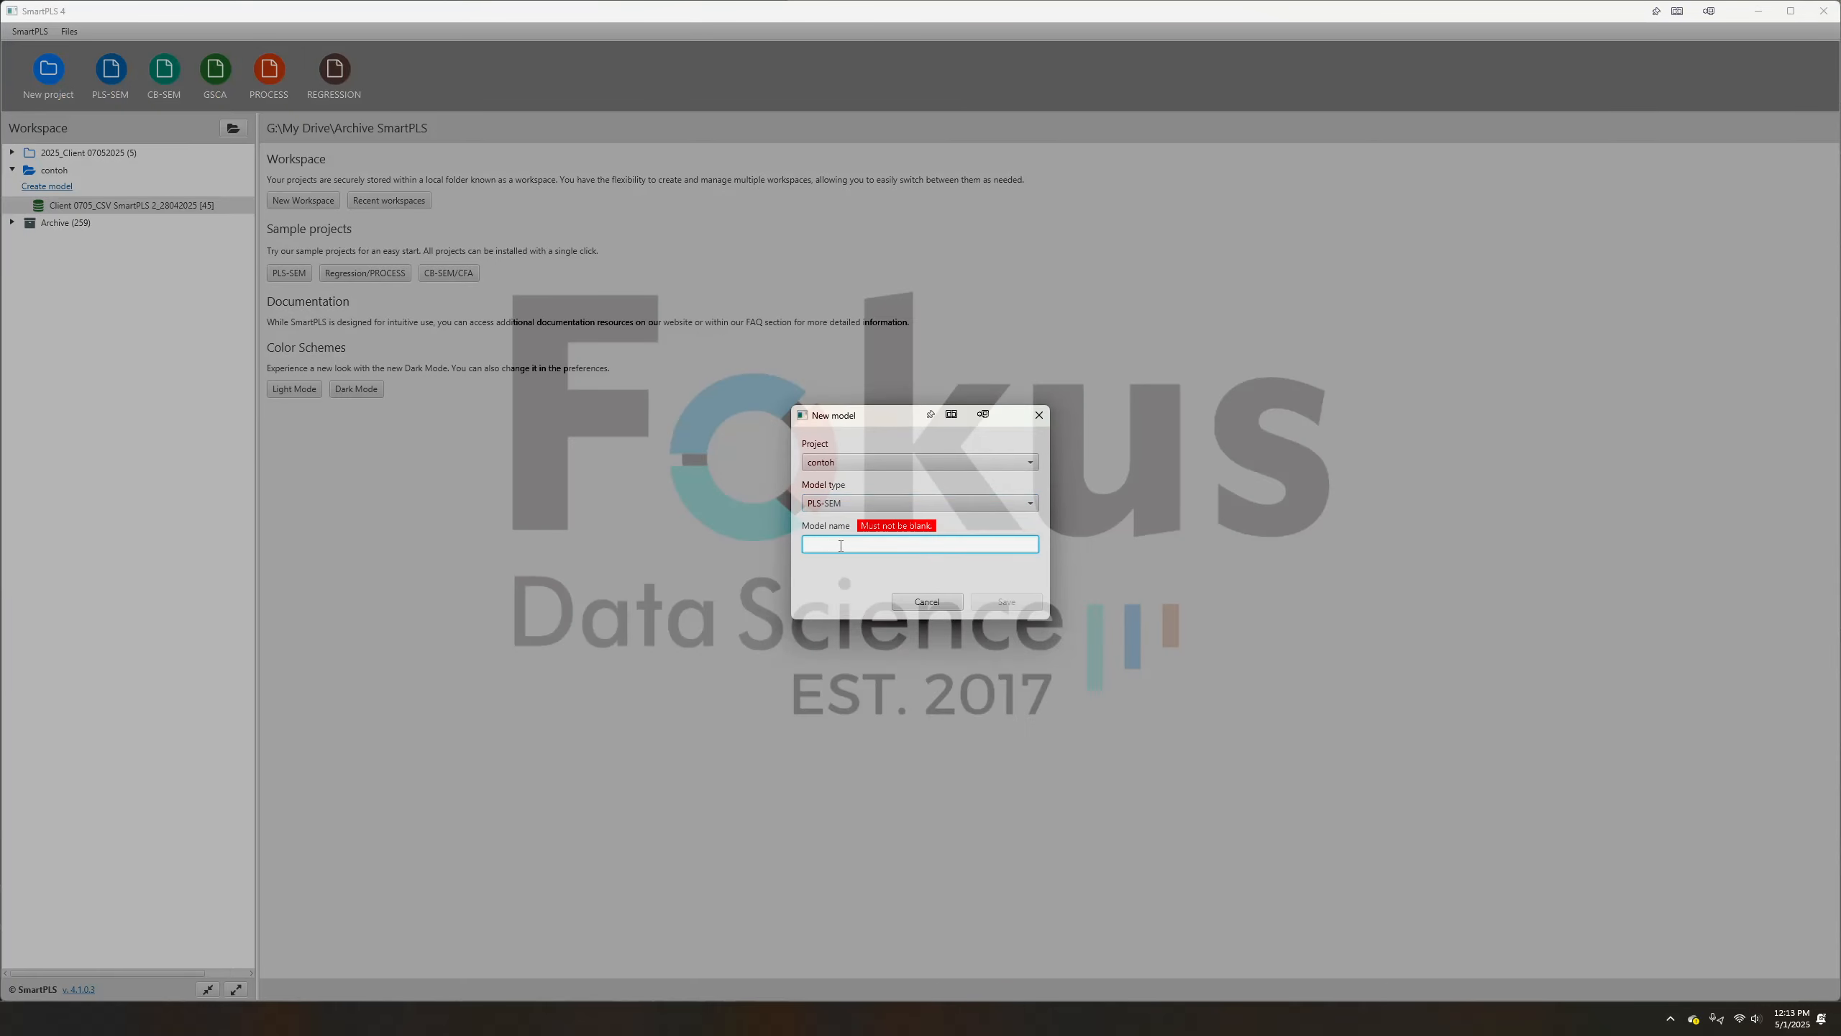
pyautogui.write('conot')
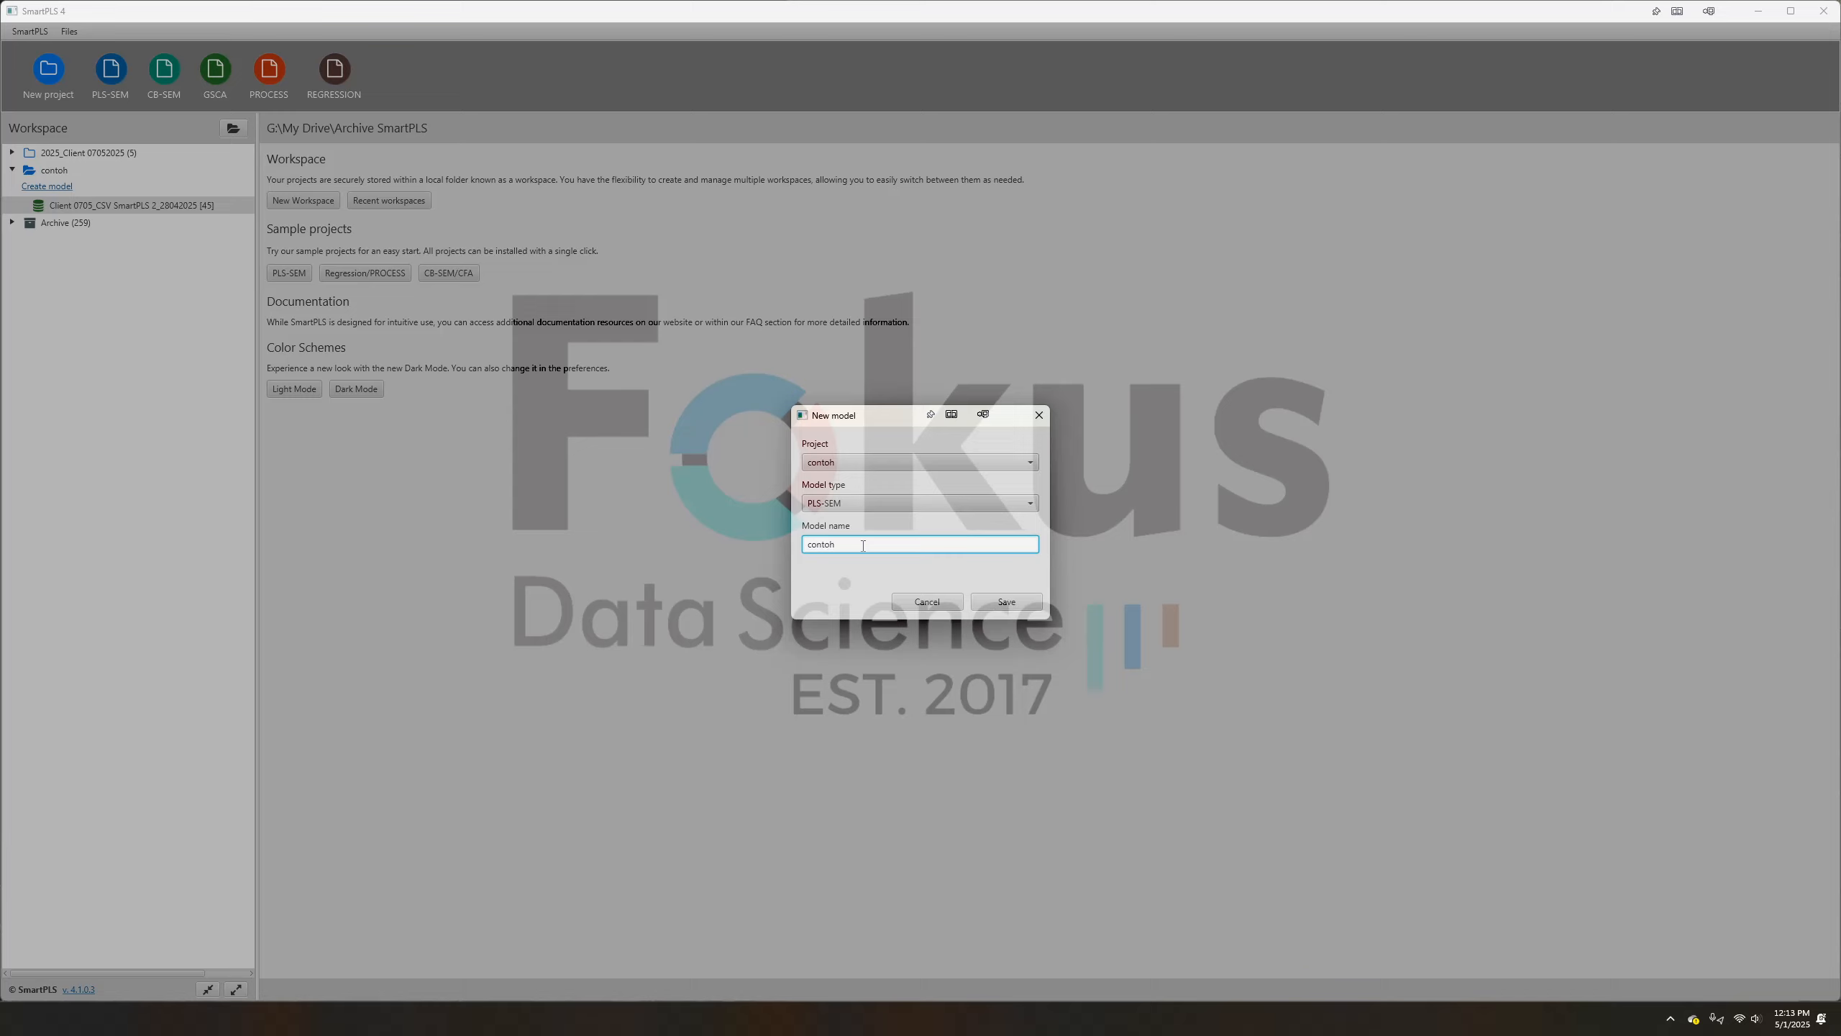
pyautogui.click(1024, 603)
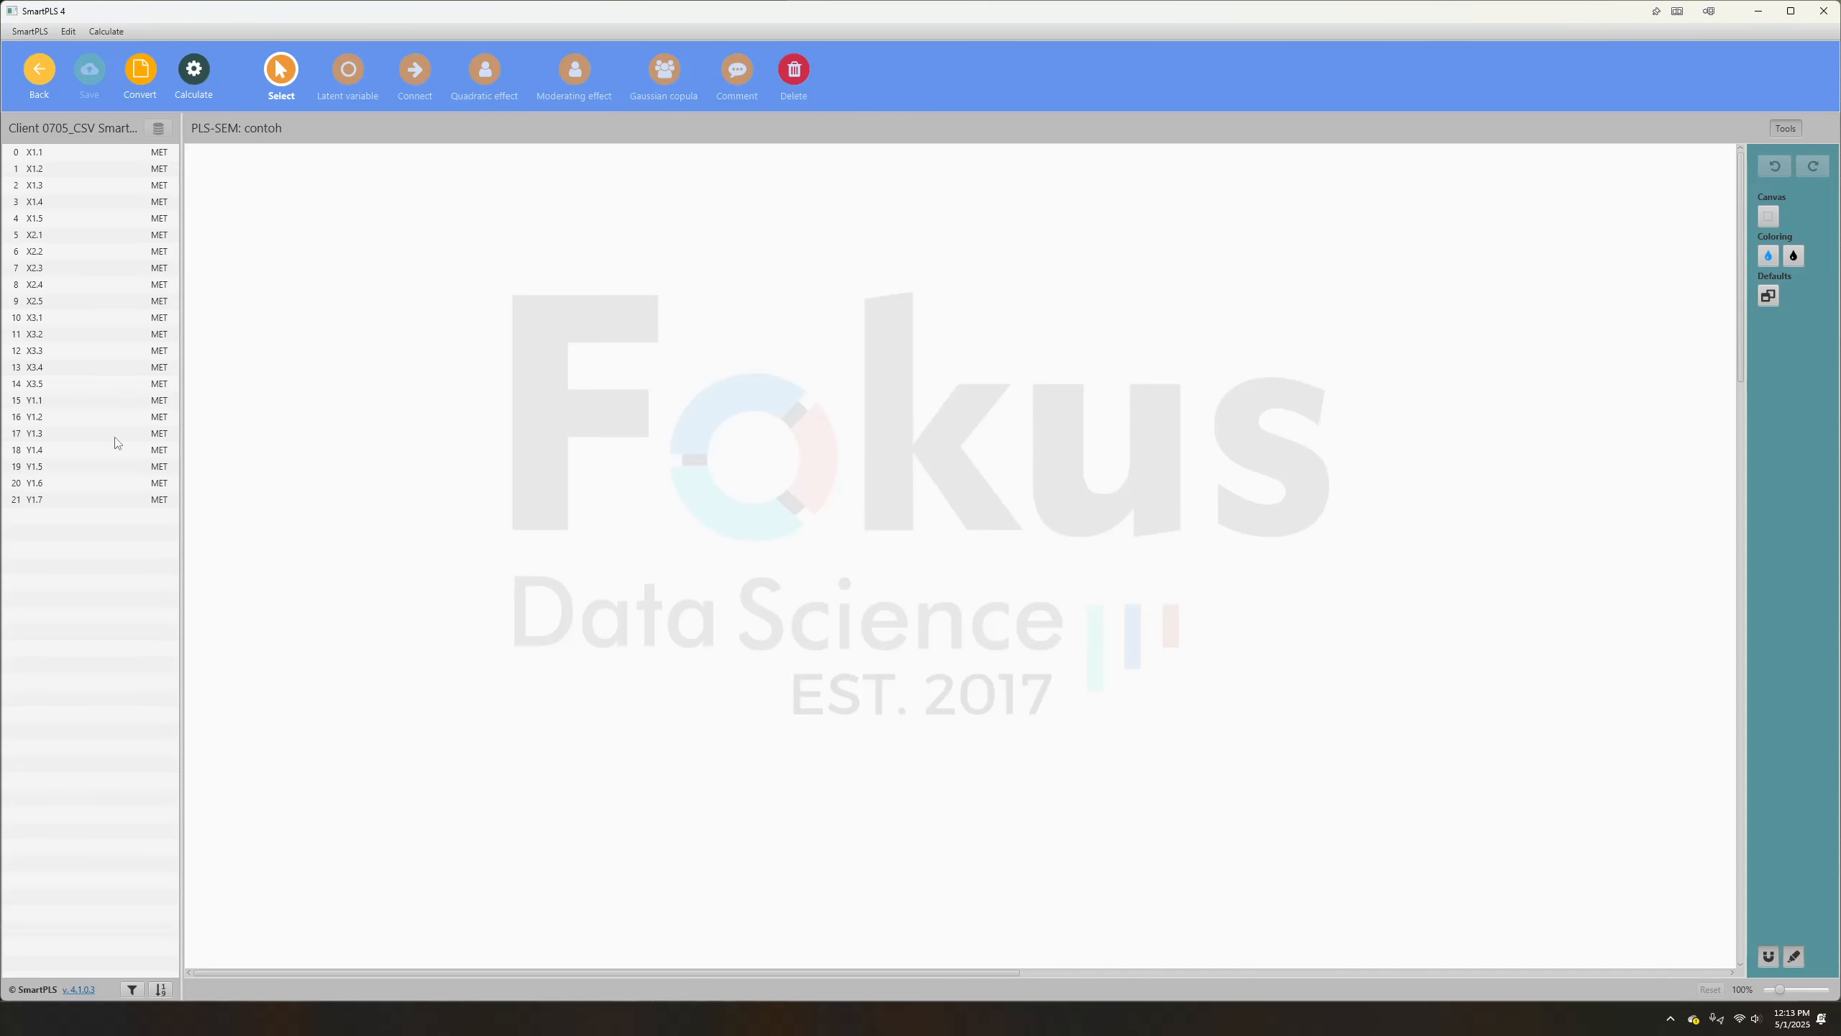
# Create two latent variables on the canvas, one from indicators X1.1–X1.5 and one from X2.1–X2.5, keeping the suggested names
pyautogui.click(45, 154)
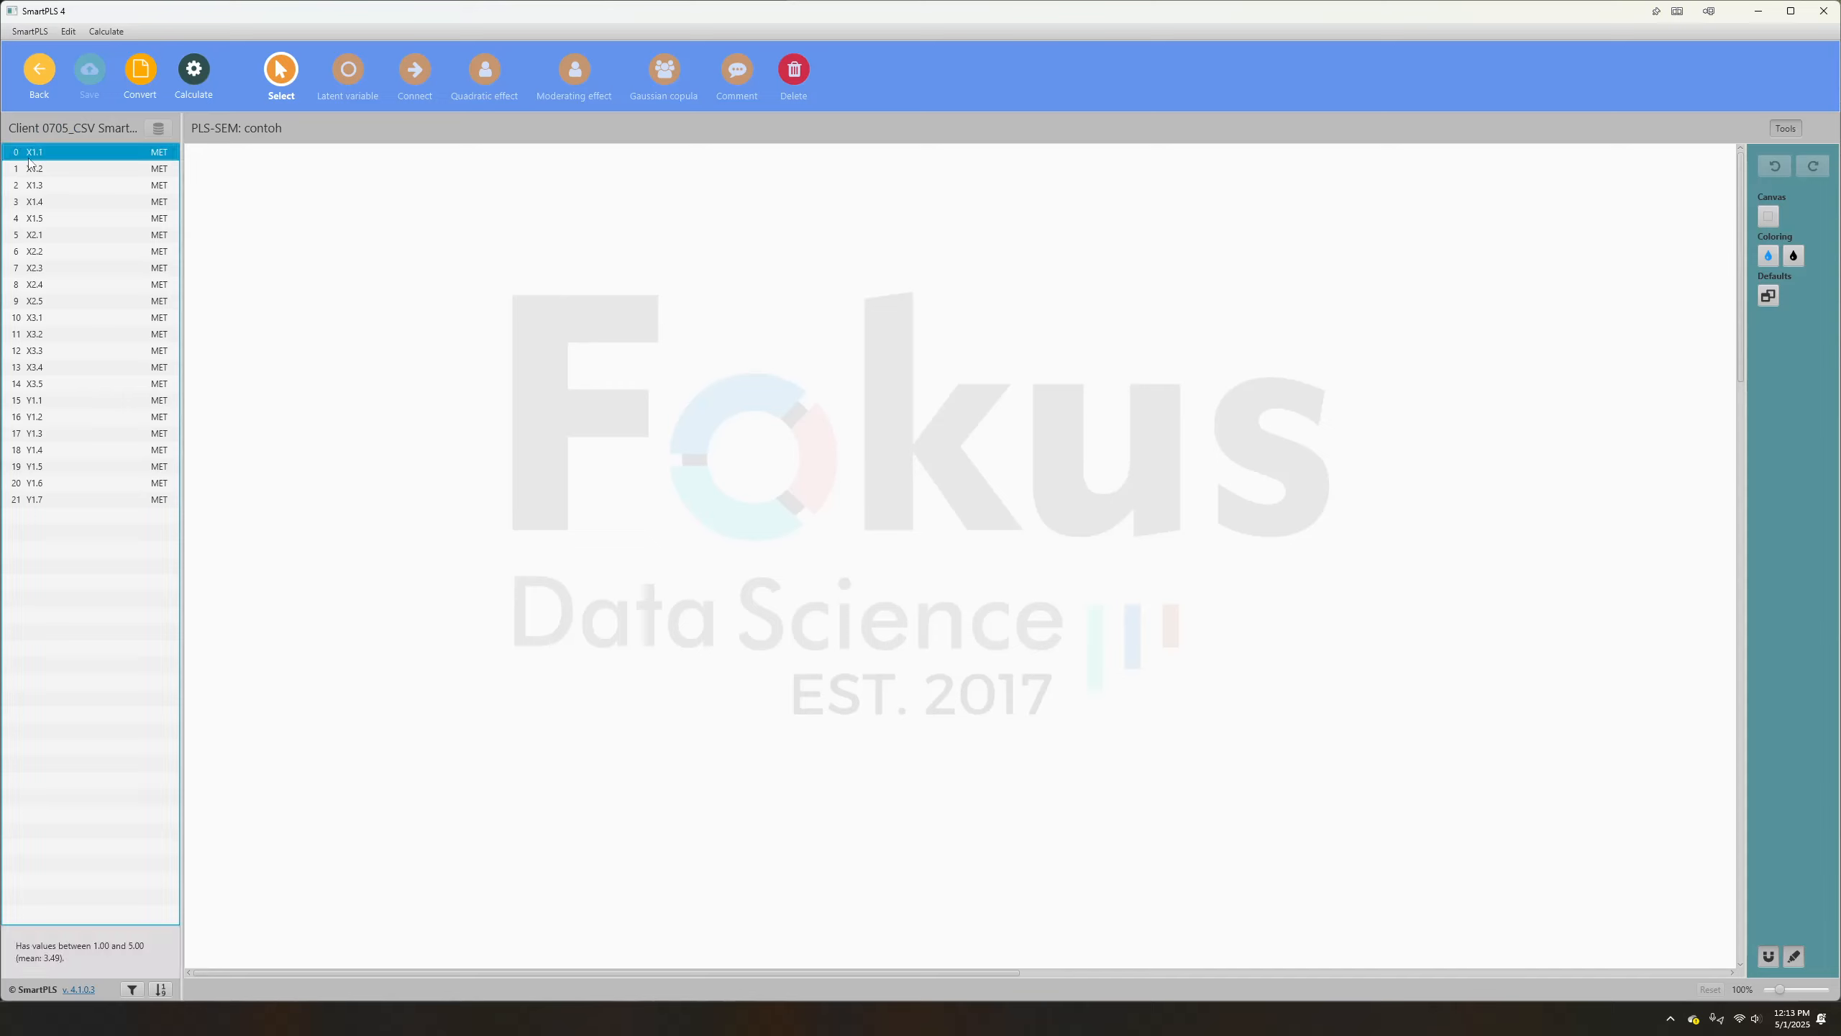
pyautogui.keyDown('shift'); pyautogui.click(38, 219); pyautogui.keyUp('shift')
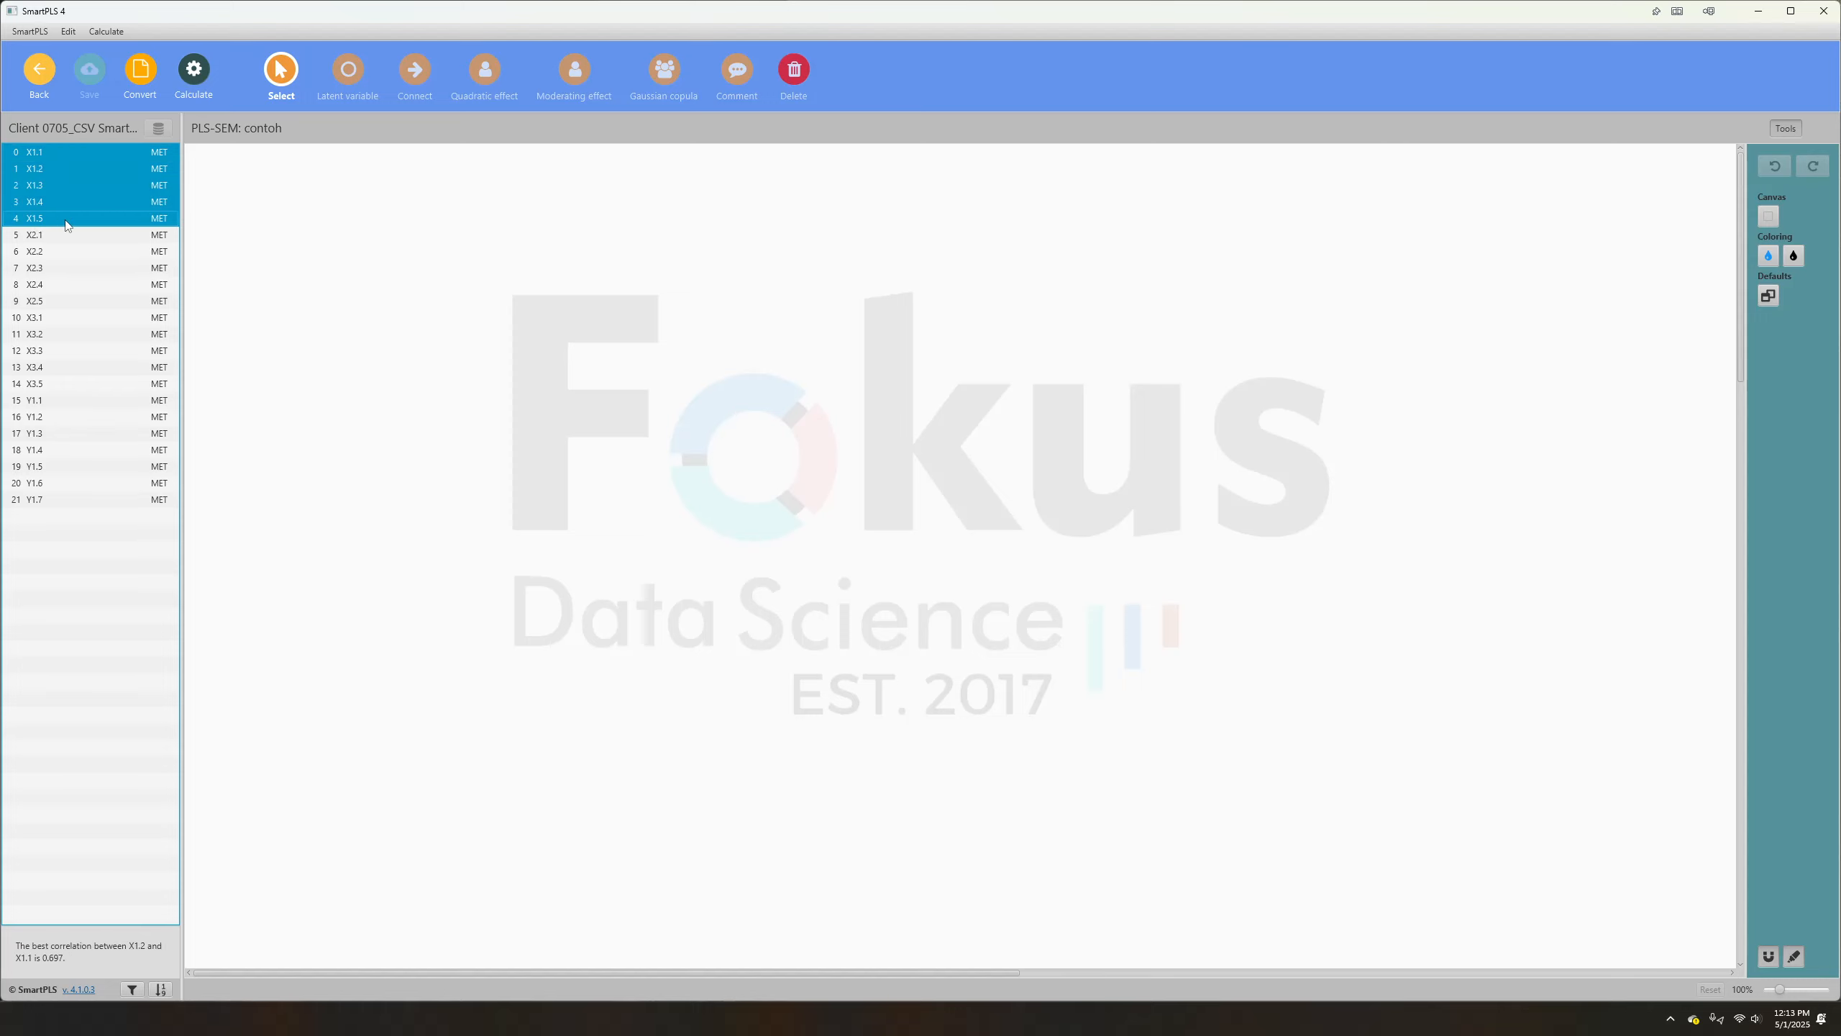
pyautogui.moveTo(87, 193); pyautogui.dragTo(438, 259)
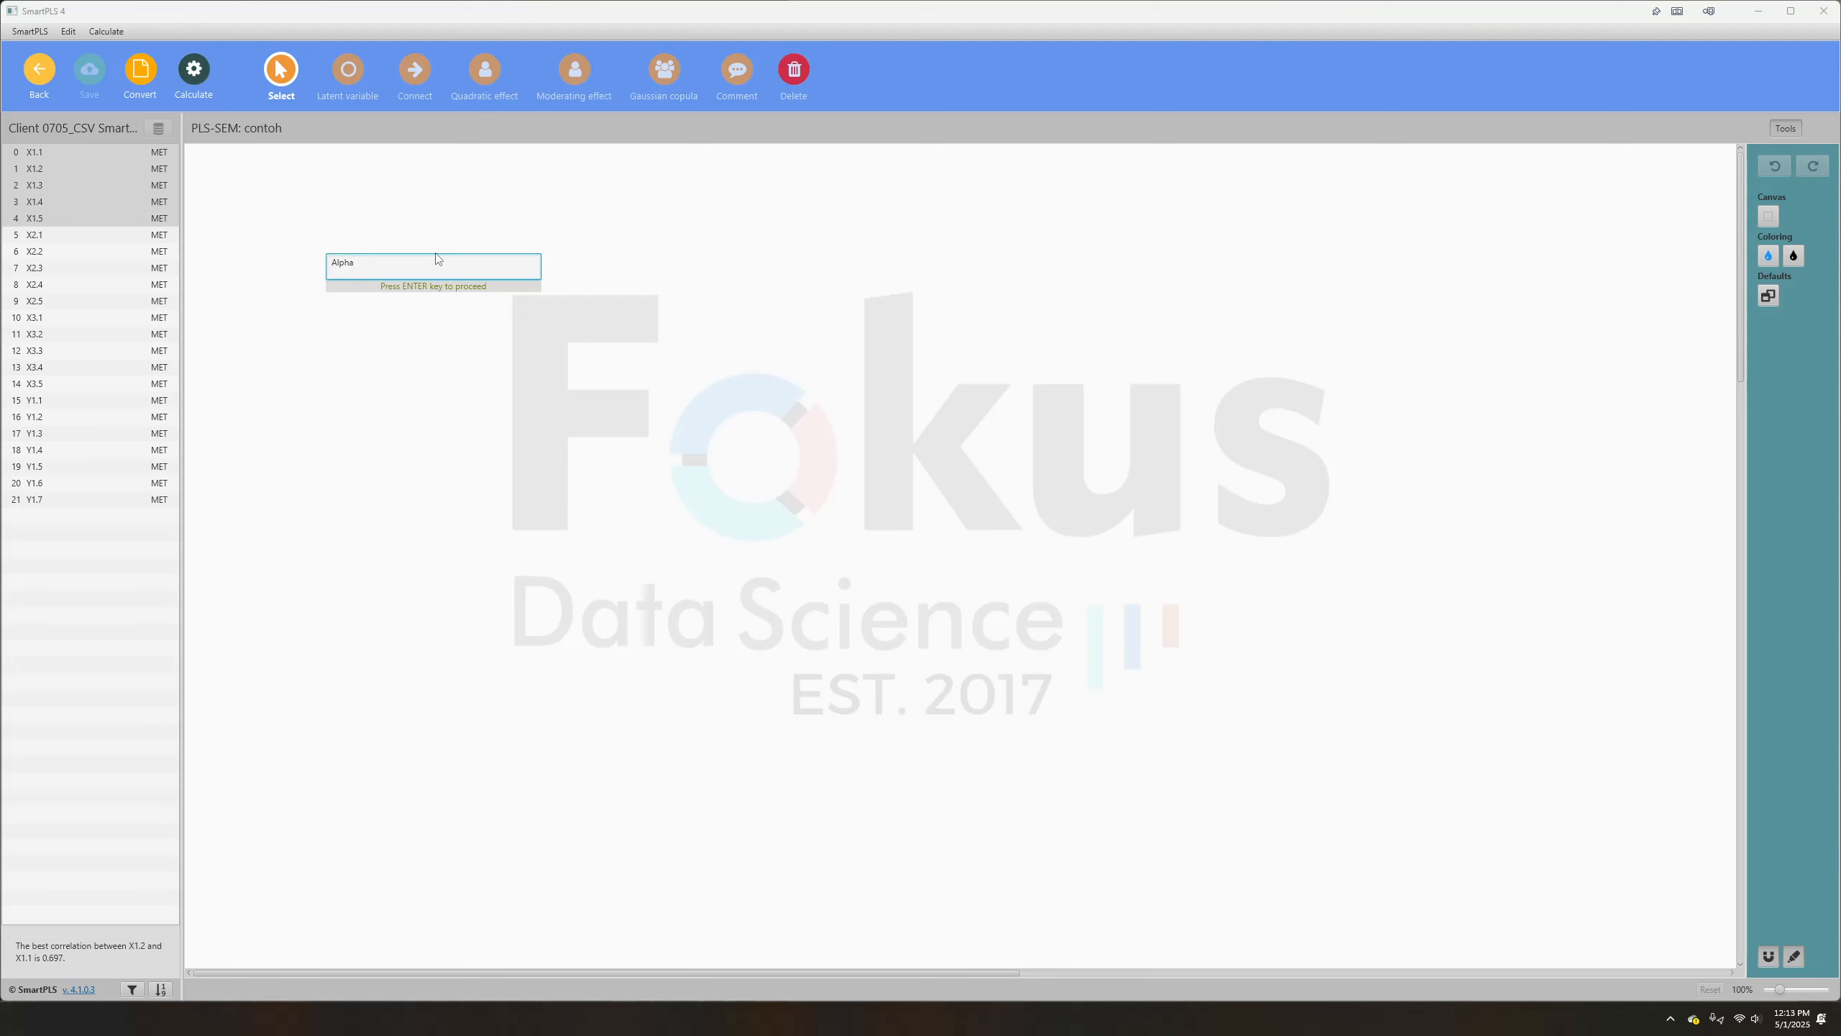
pyautogui.press('Return')
pyautogui.click(26, 236)
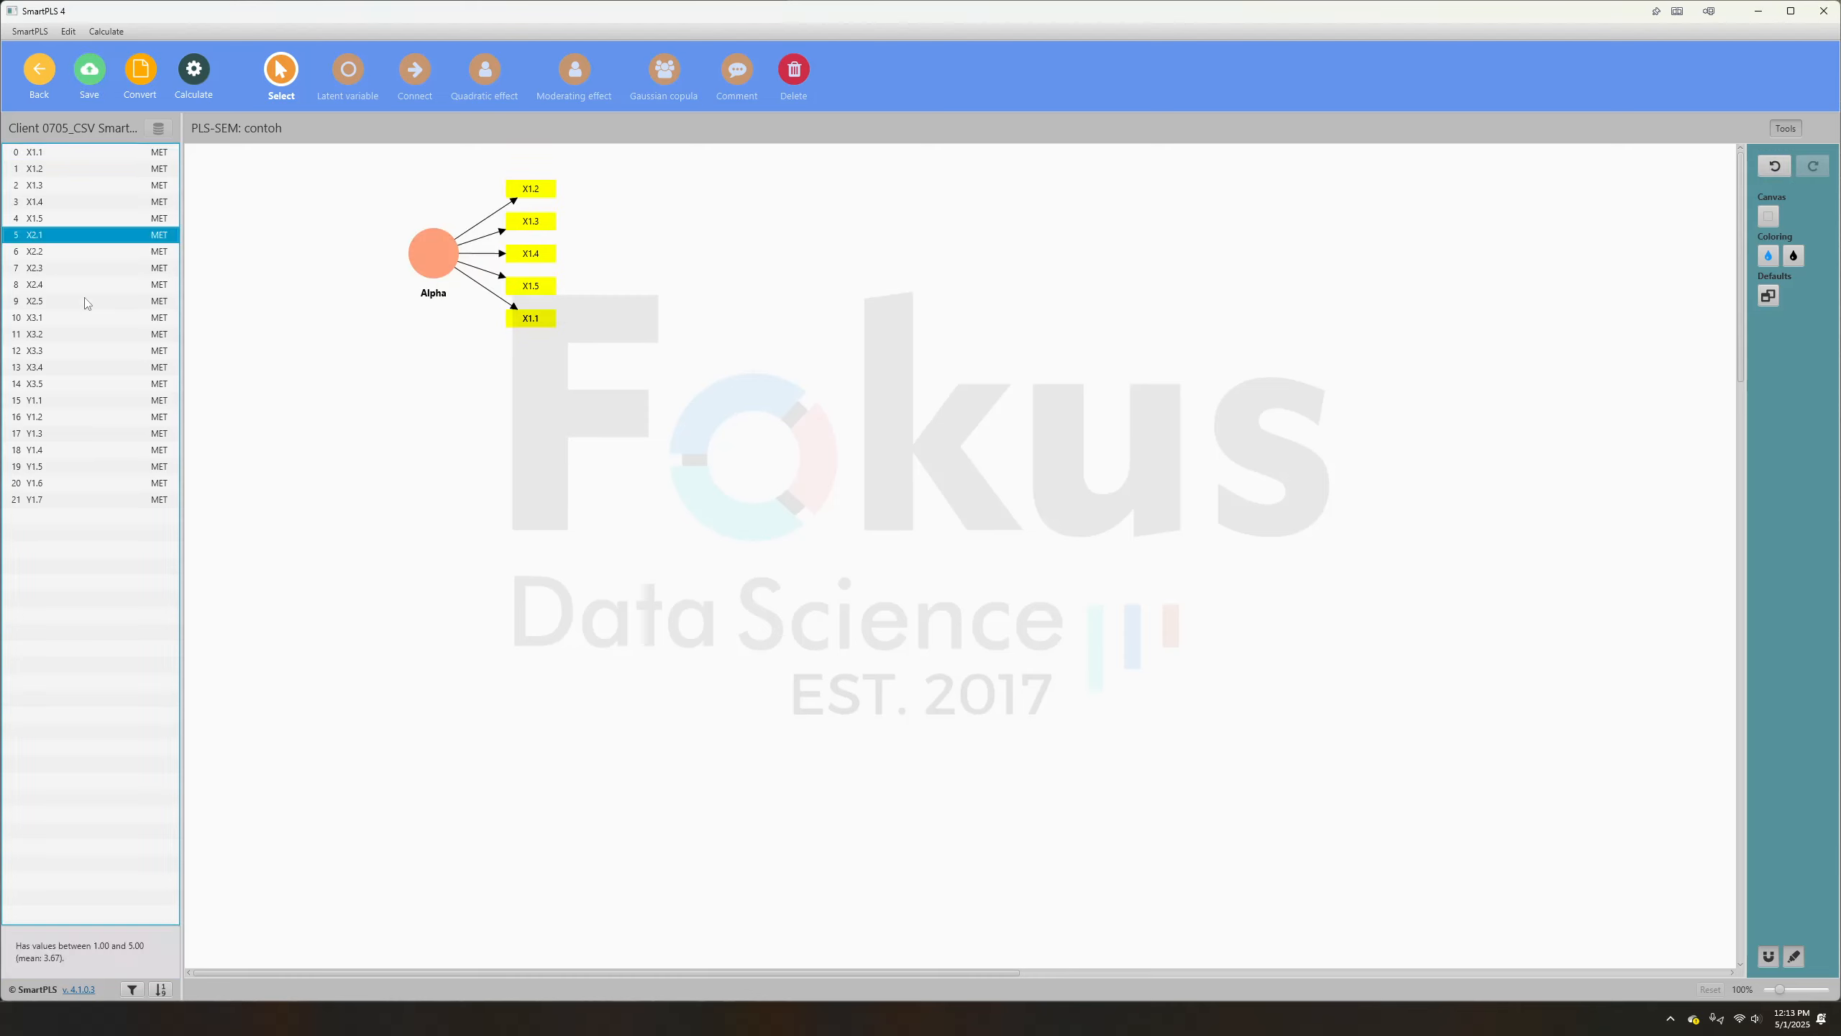
pyautogui.keyDown('shift'); pyautogui.click(76, 301); pyautogui.keyUp('shift')
pyautogui.moveTo(76, 301); pyautogui.dragTo(350, 370)
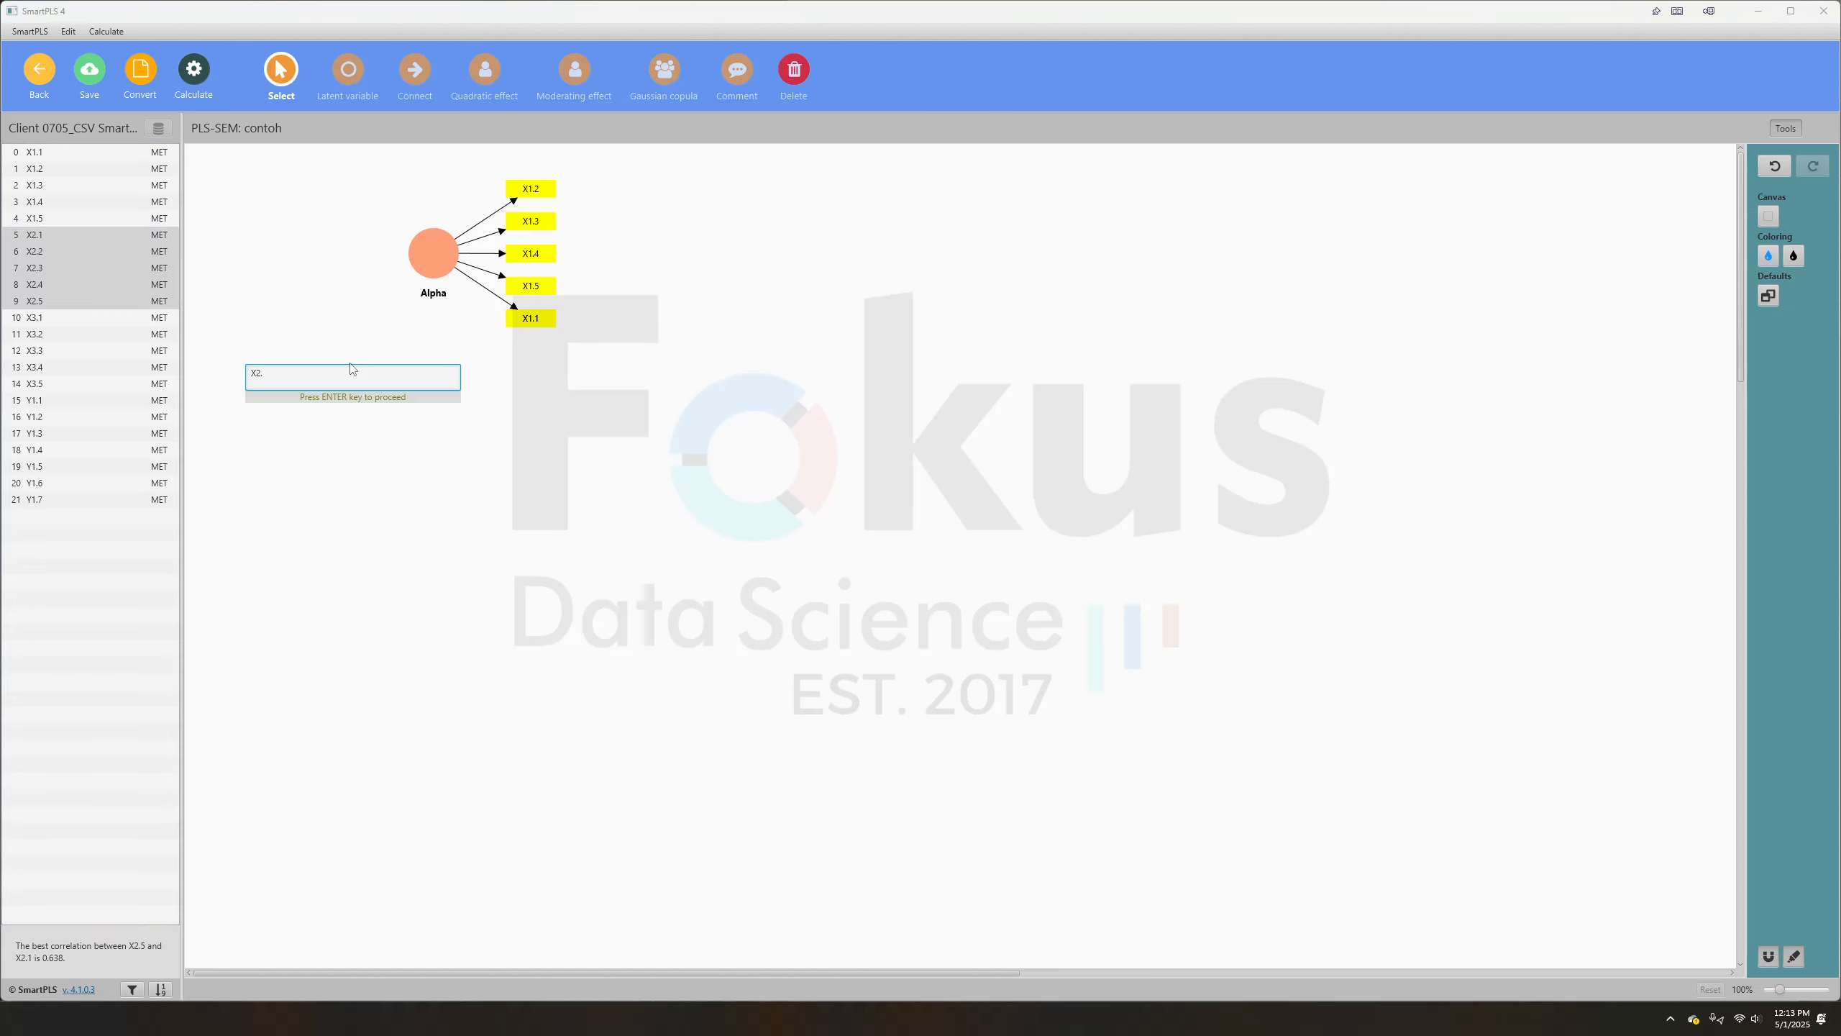
pyautogui.press('Return')
# Create two more latent variables, one from indicators X3.1–X3.5 and one farther right from Y1.1–Y1.7, keeping the suggested names
pyautogui.click(94, 320)
pyautogui.keyDown('shift'); pyautogui.click(85, 384); pyautogui.keyUp('shift')
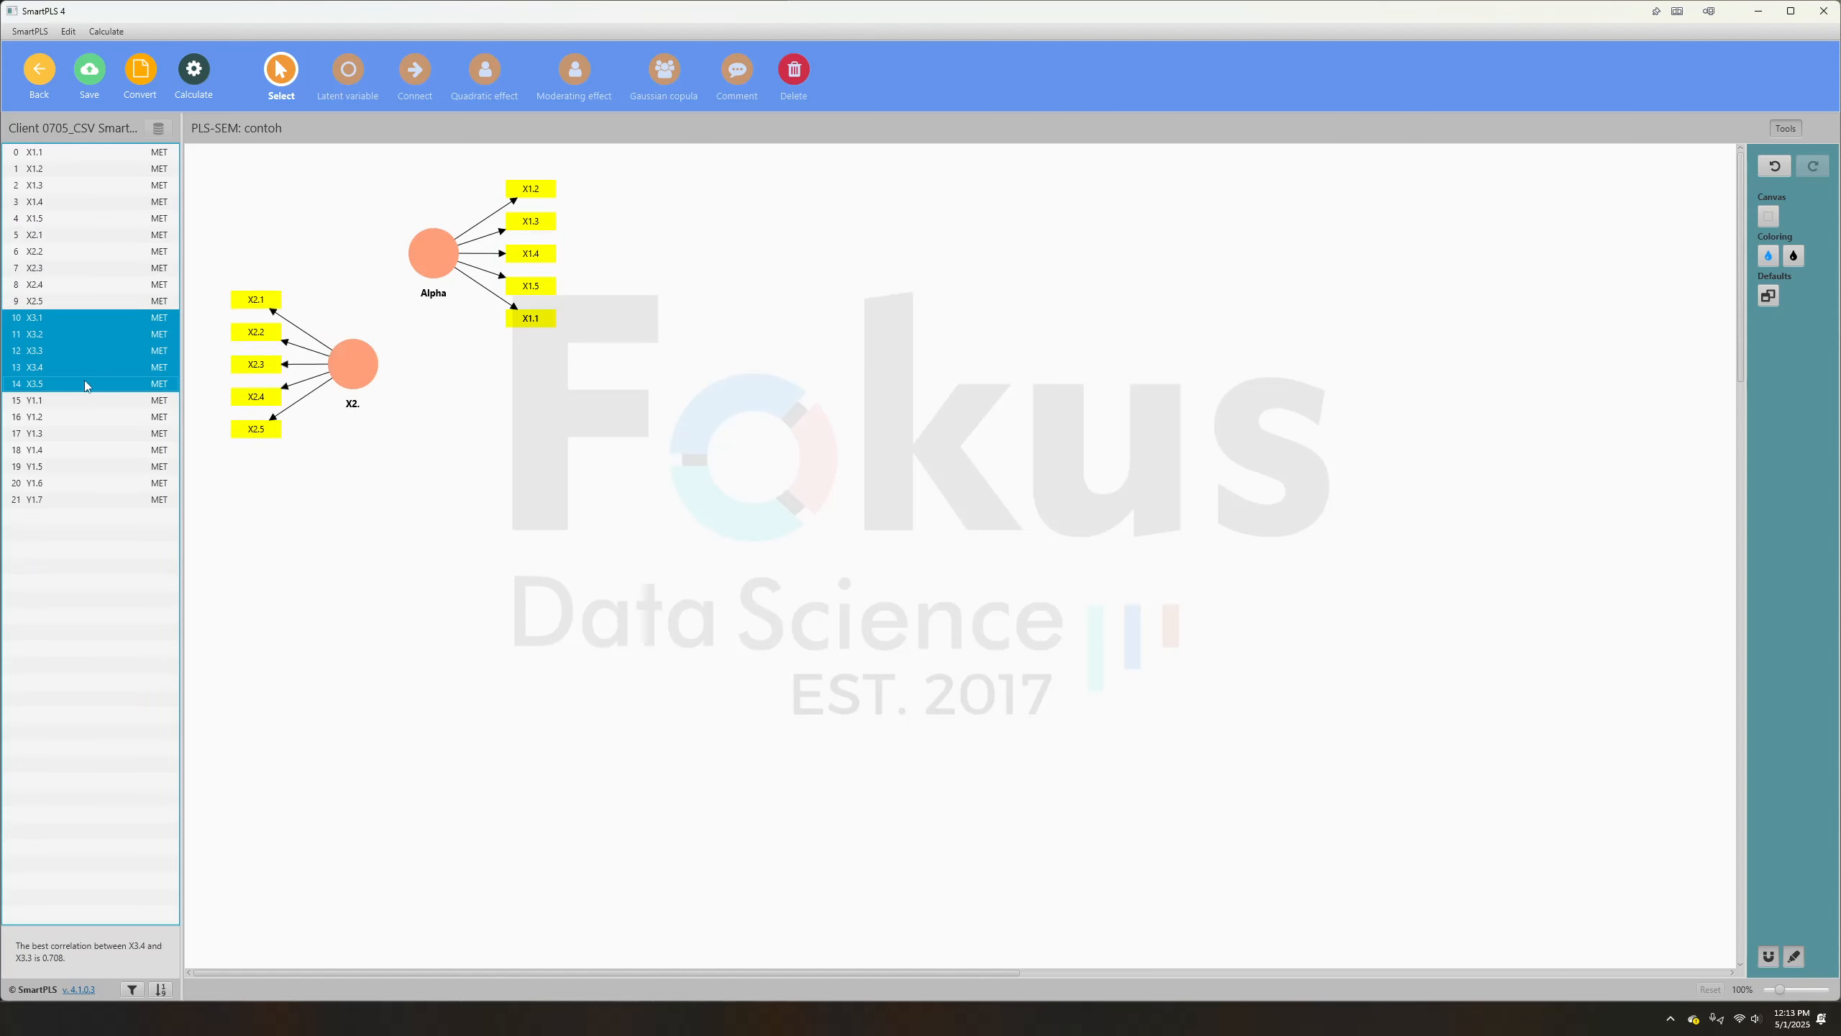
pyautogui.moveTo(512, 434); pyautogui.dragTo(512, 433)
pyautogui.press('Return')
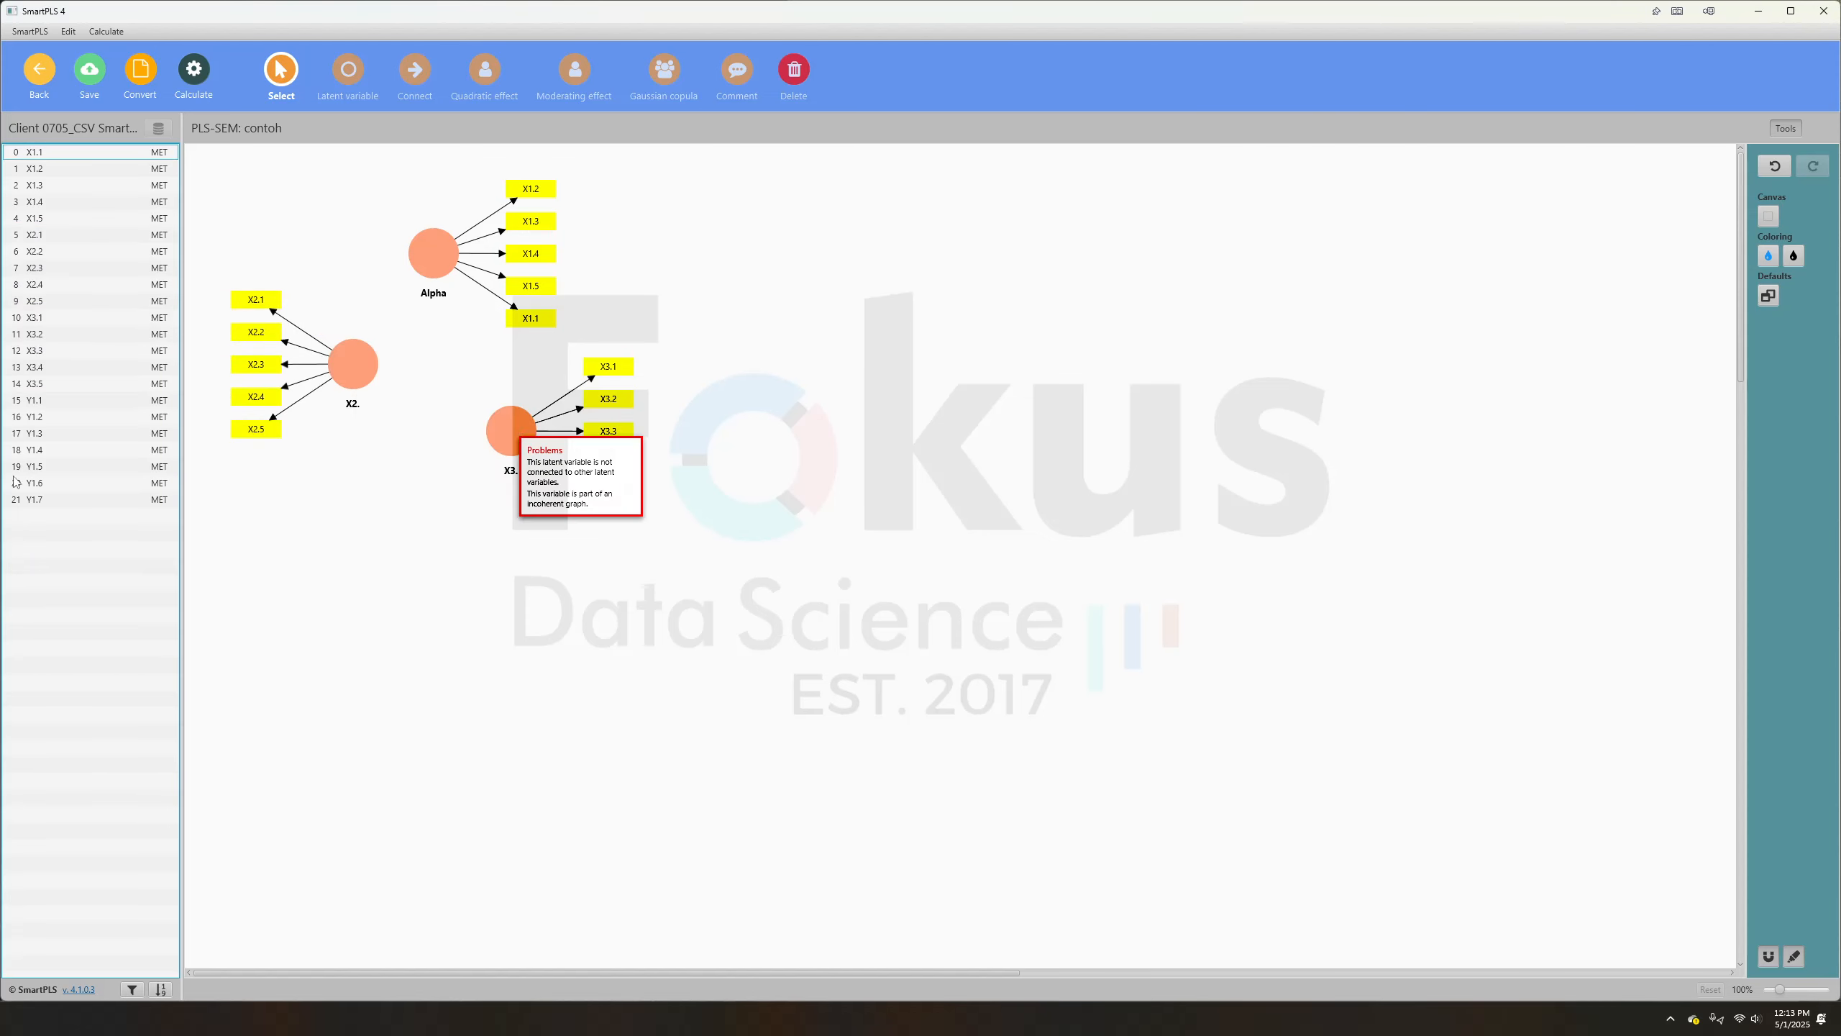
pyautogui.click(67, 401)
pyautogui.keyDown('shift'); pyautogui.click(67, 500); pyautogui.keyUp('shift')
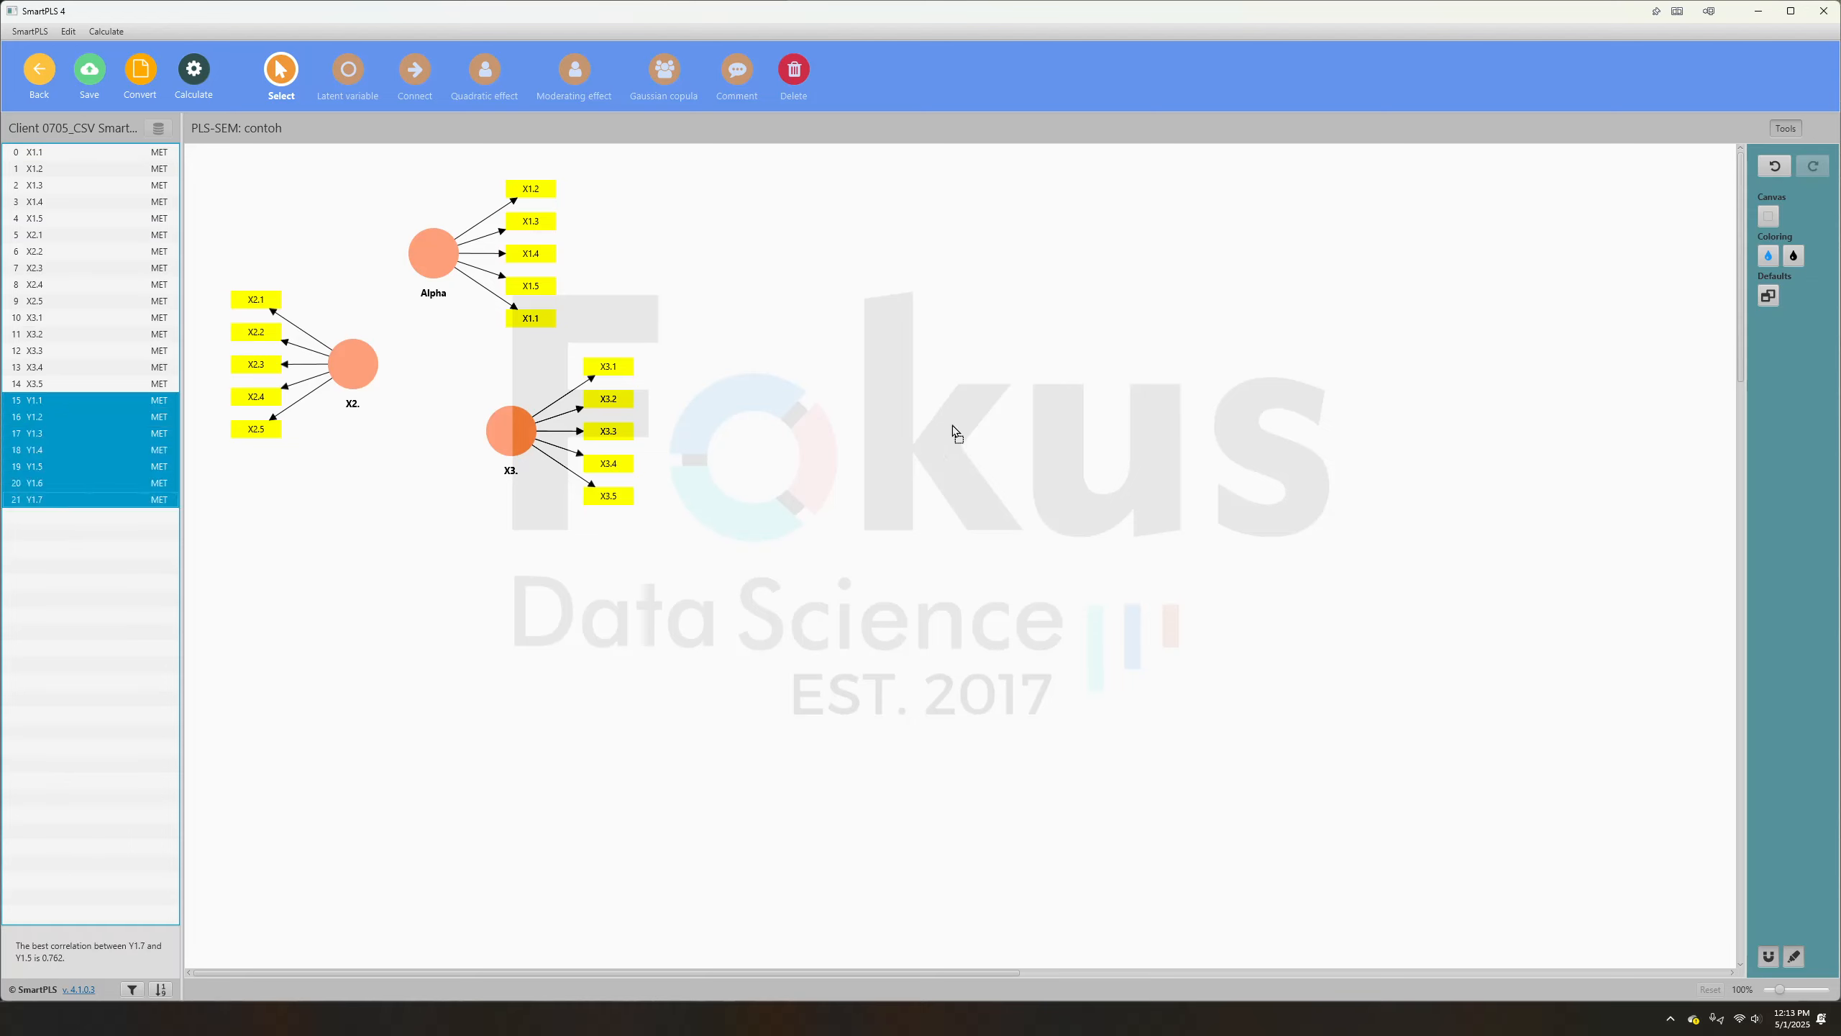
pyautogui.moveTo(955, 433); pyautogui.dragTo(919, 371)
pyautogui.press('Return')
# Place the SmartPLS window beside the Excel workbook, pin it on top, and reposition Excel so both are visible
pyautogui.moveTo(1316, 6); pyautogui.dragTo(976, 74)
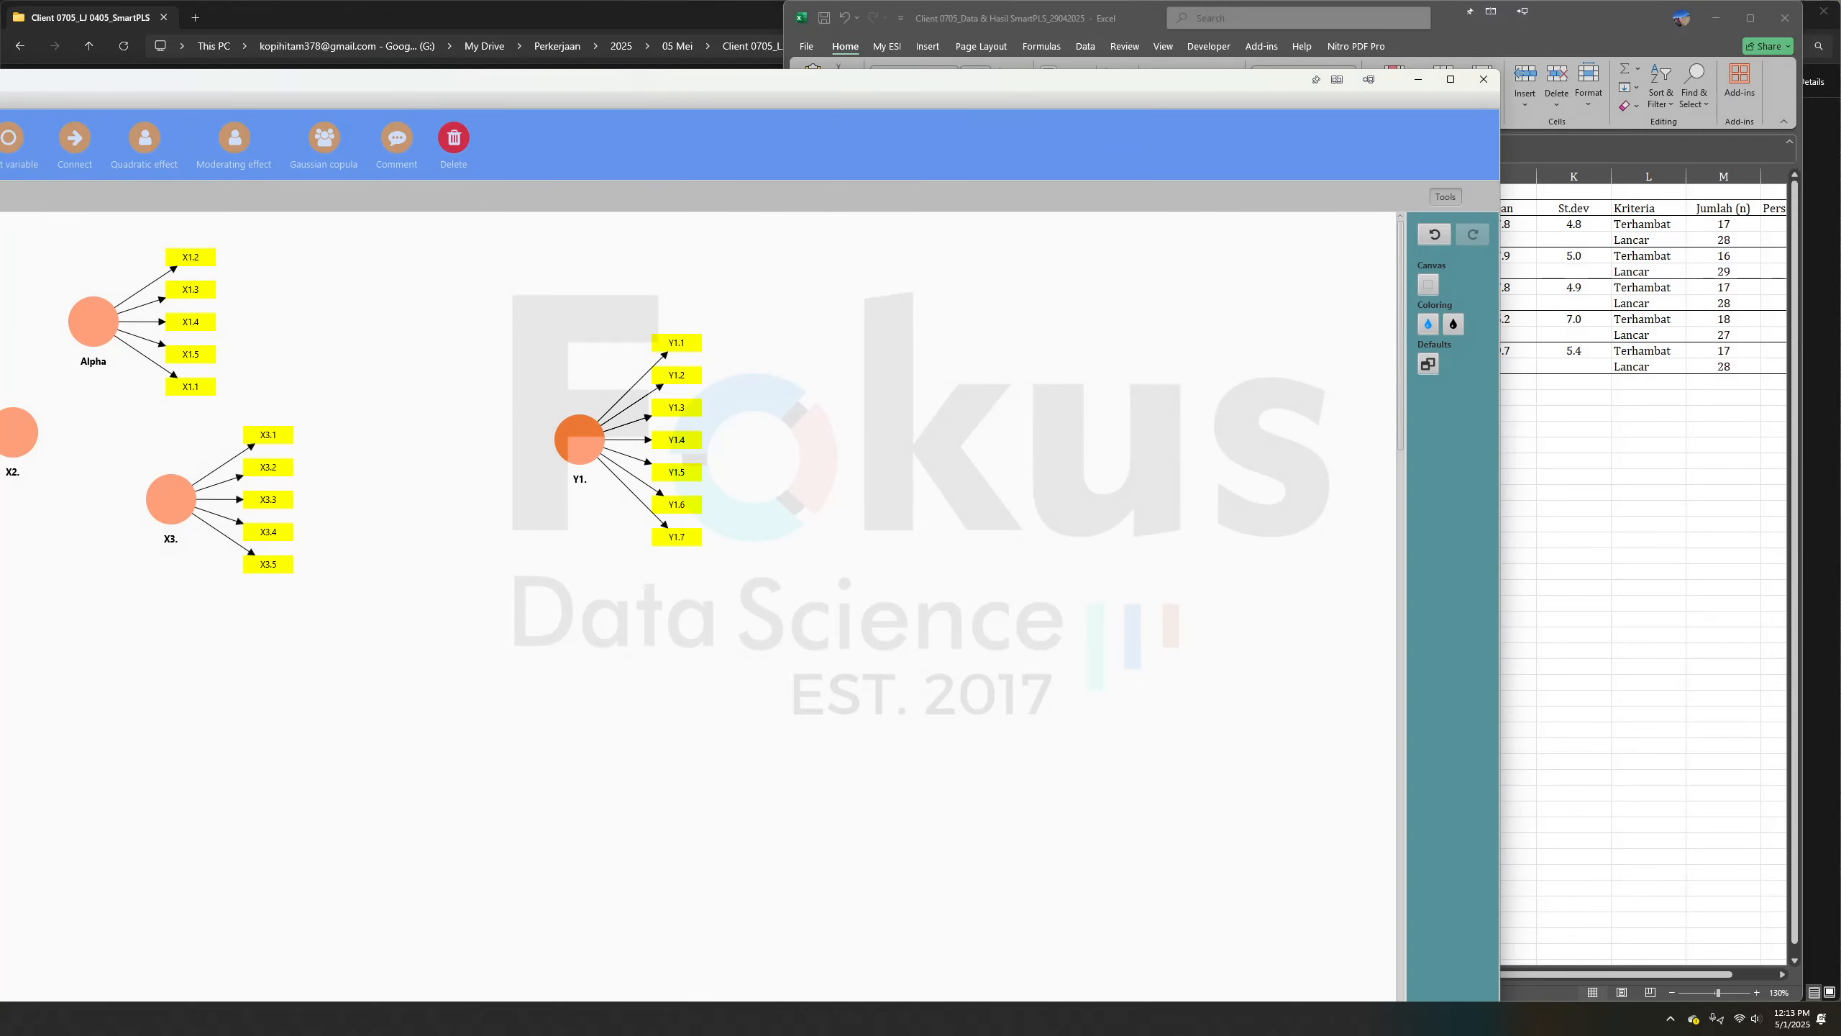
pyautogui.moveTo(0, 262); pyautogui.dragTo(661, 262)
pyautogui.moveTo(1193, 81); pyautogui.dragTo(578, 18)
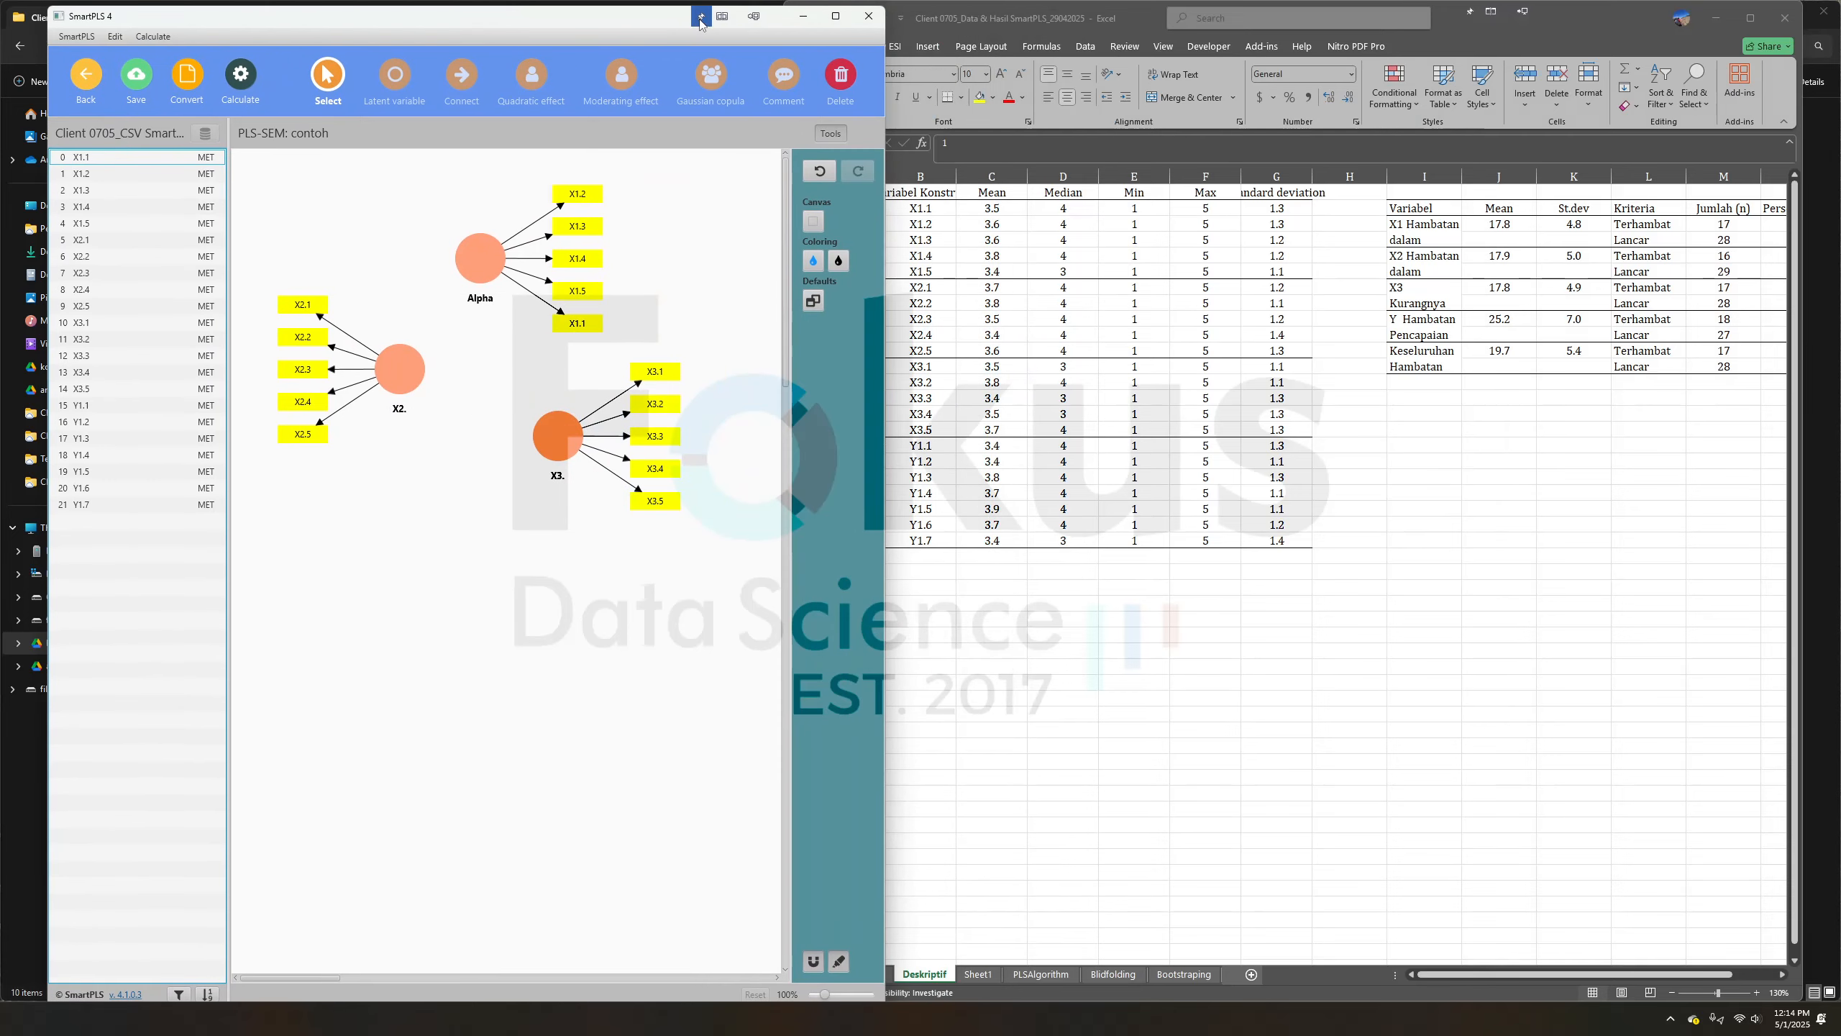
pyautogui.click(701, 19)
pyautogui.click(1289, 838)
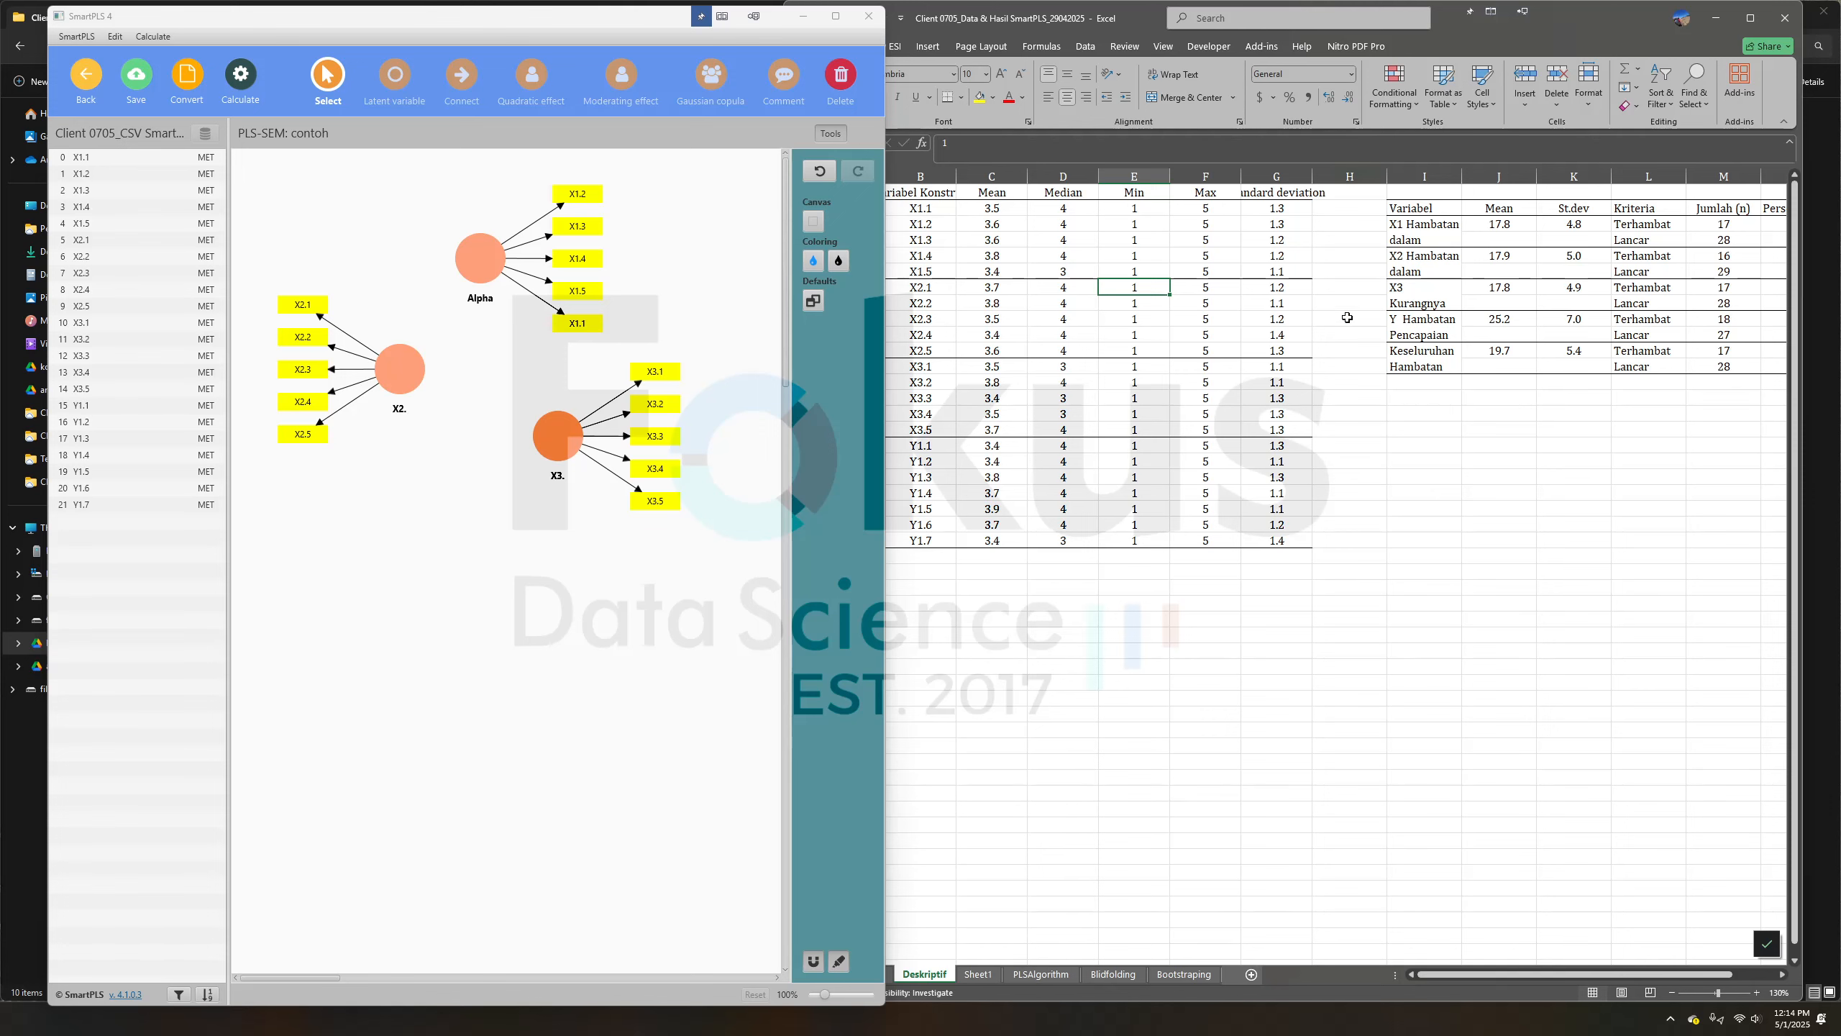
pyautogui.moveTo(1525, 36); pyautogui.dragTo(1623, 35)
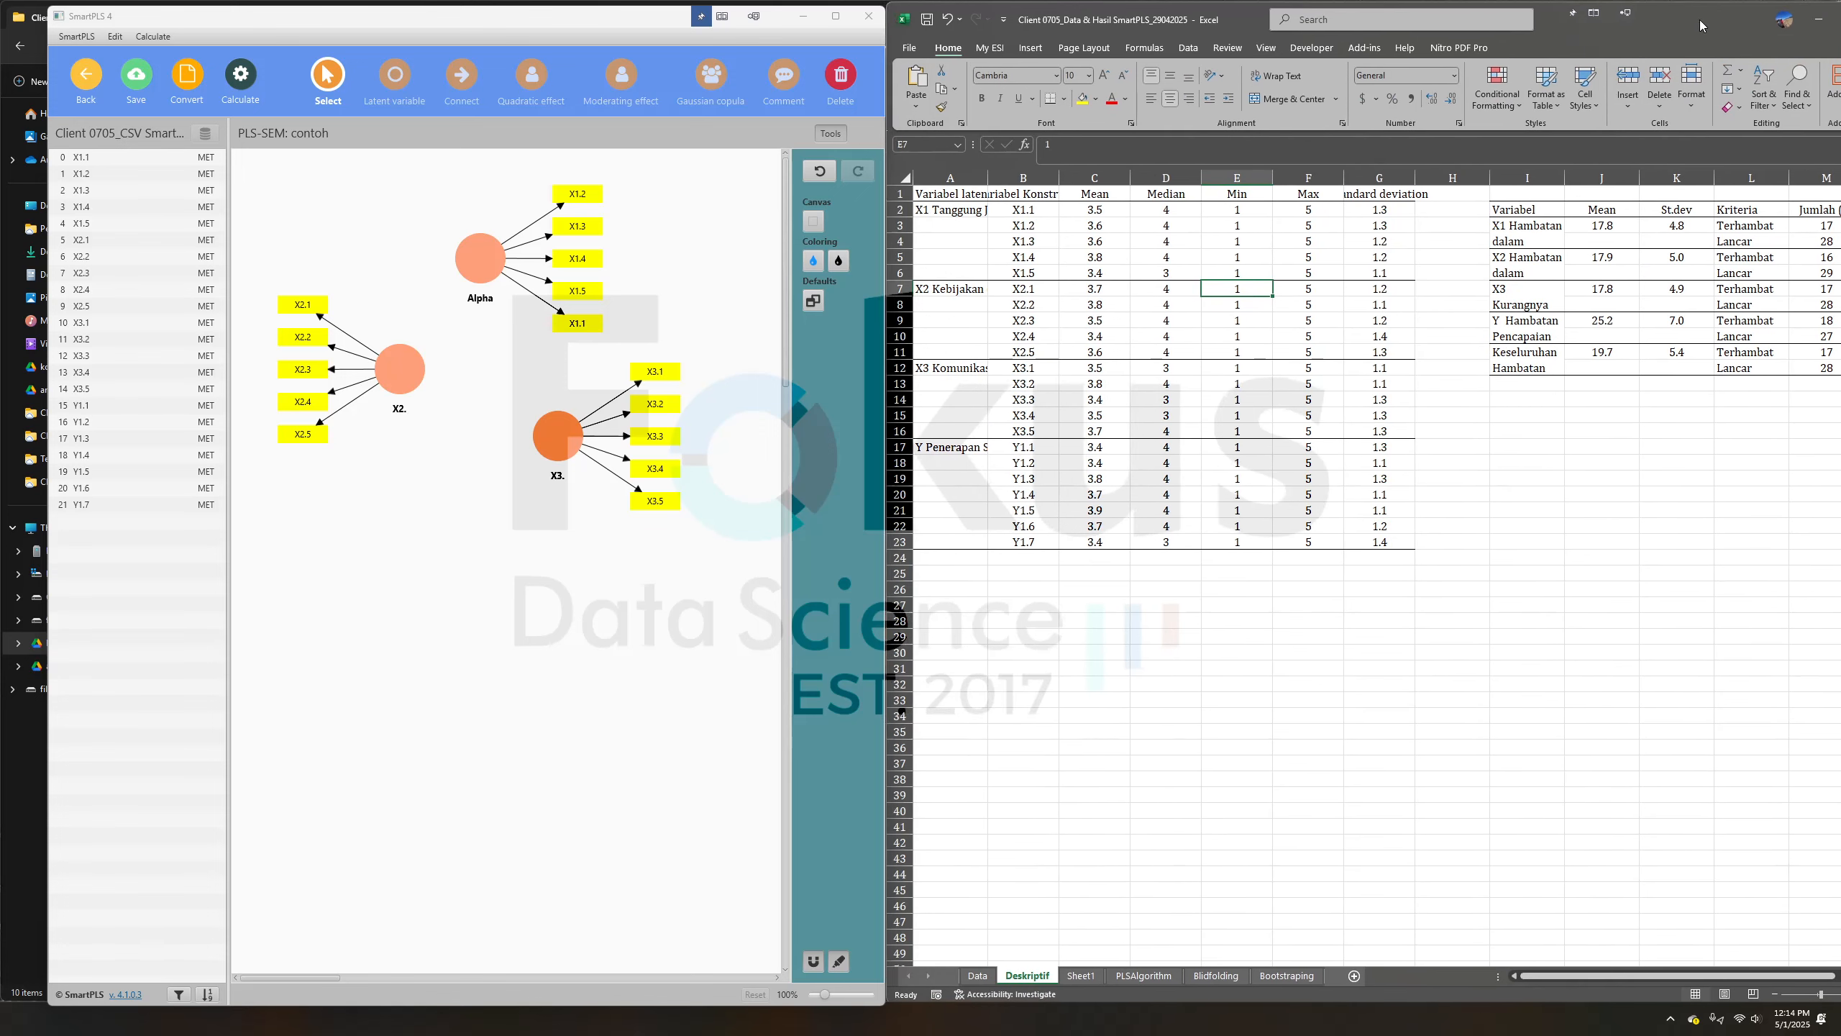
# Open the X1 heading in cell B1 of Excel's Data sheet for editing, and open the Alpha latent variable's properties in SmartPLS
pyautogui.click(972, 976)
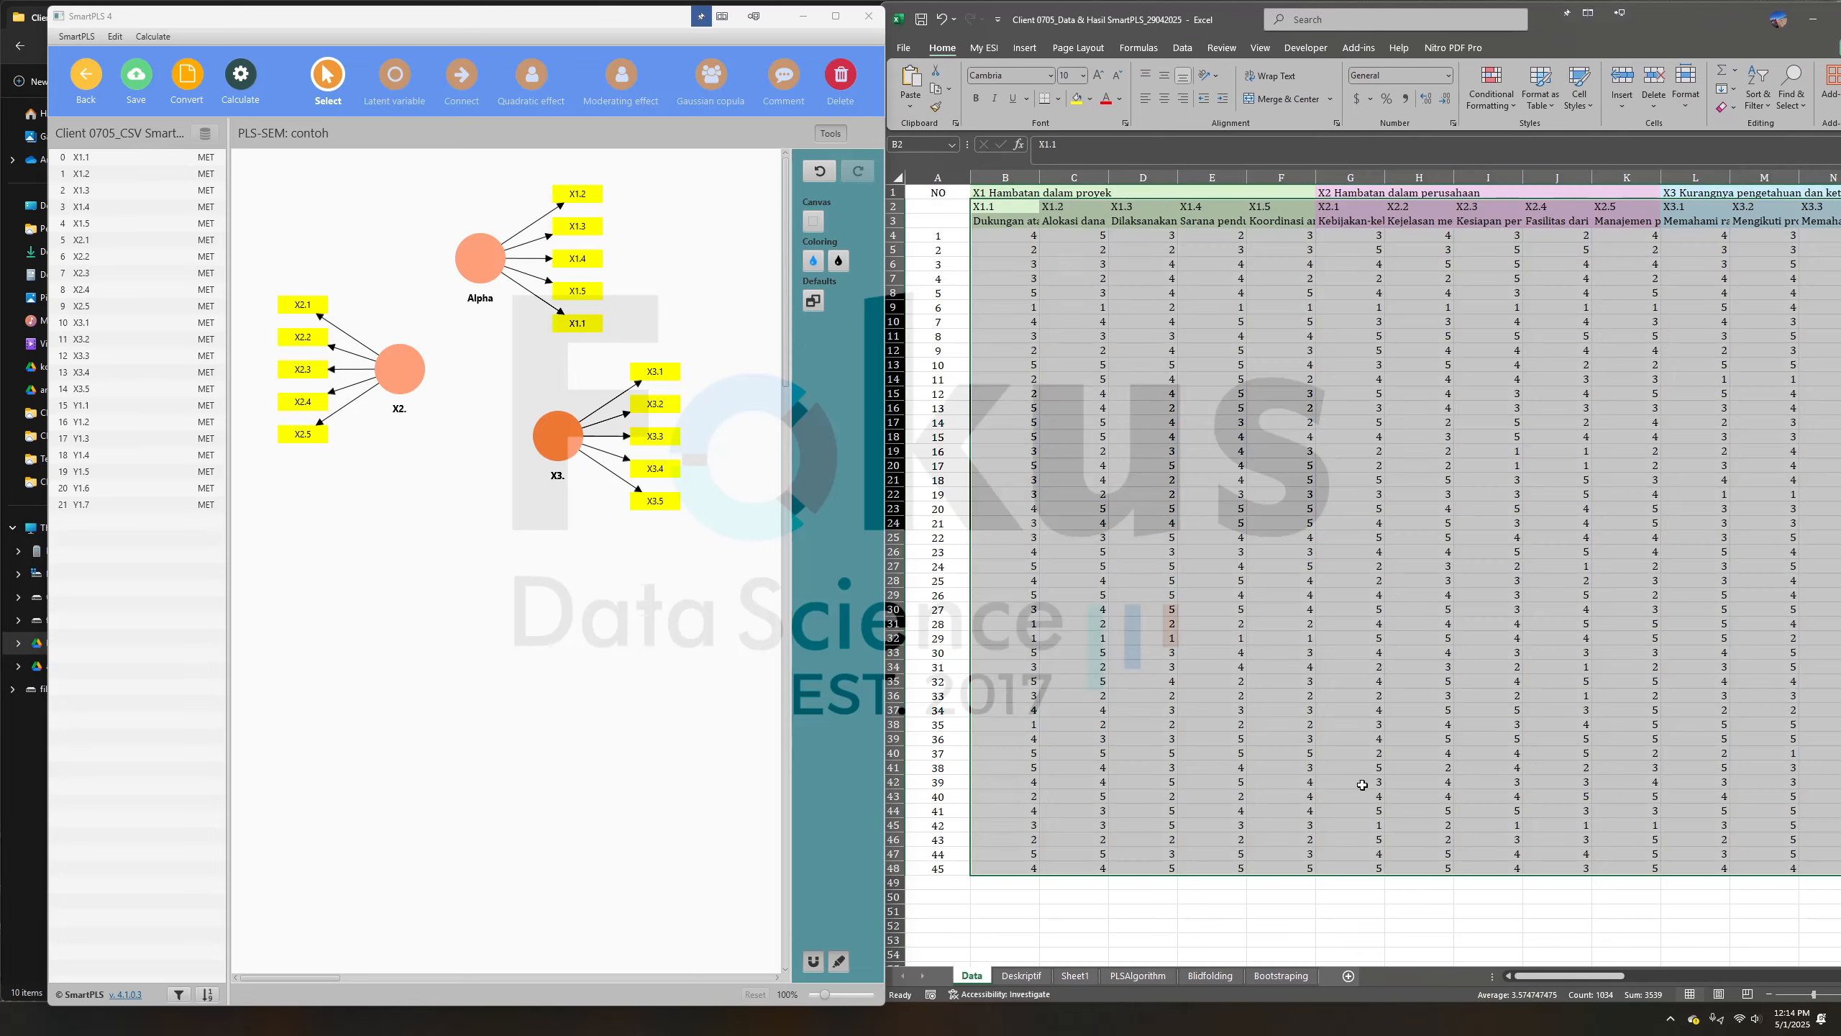
pyautogui.doubleClick(1029, 192)
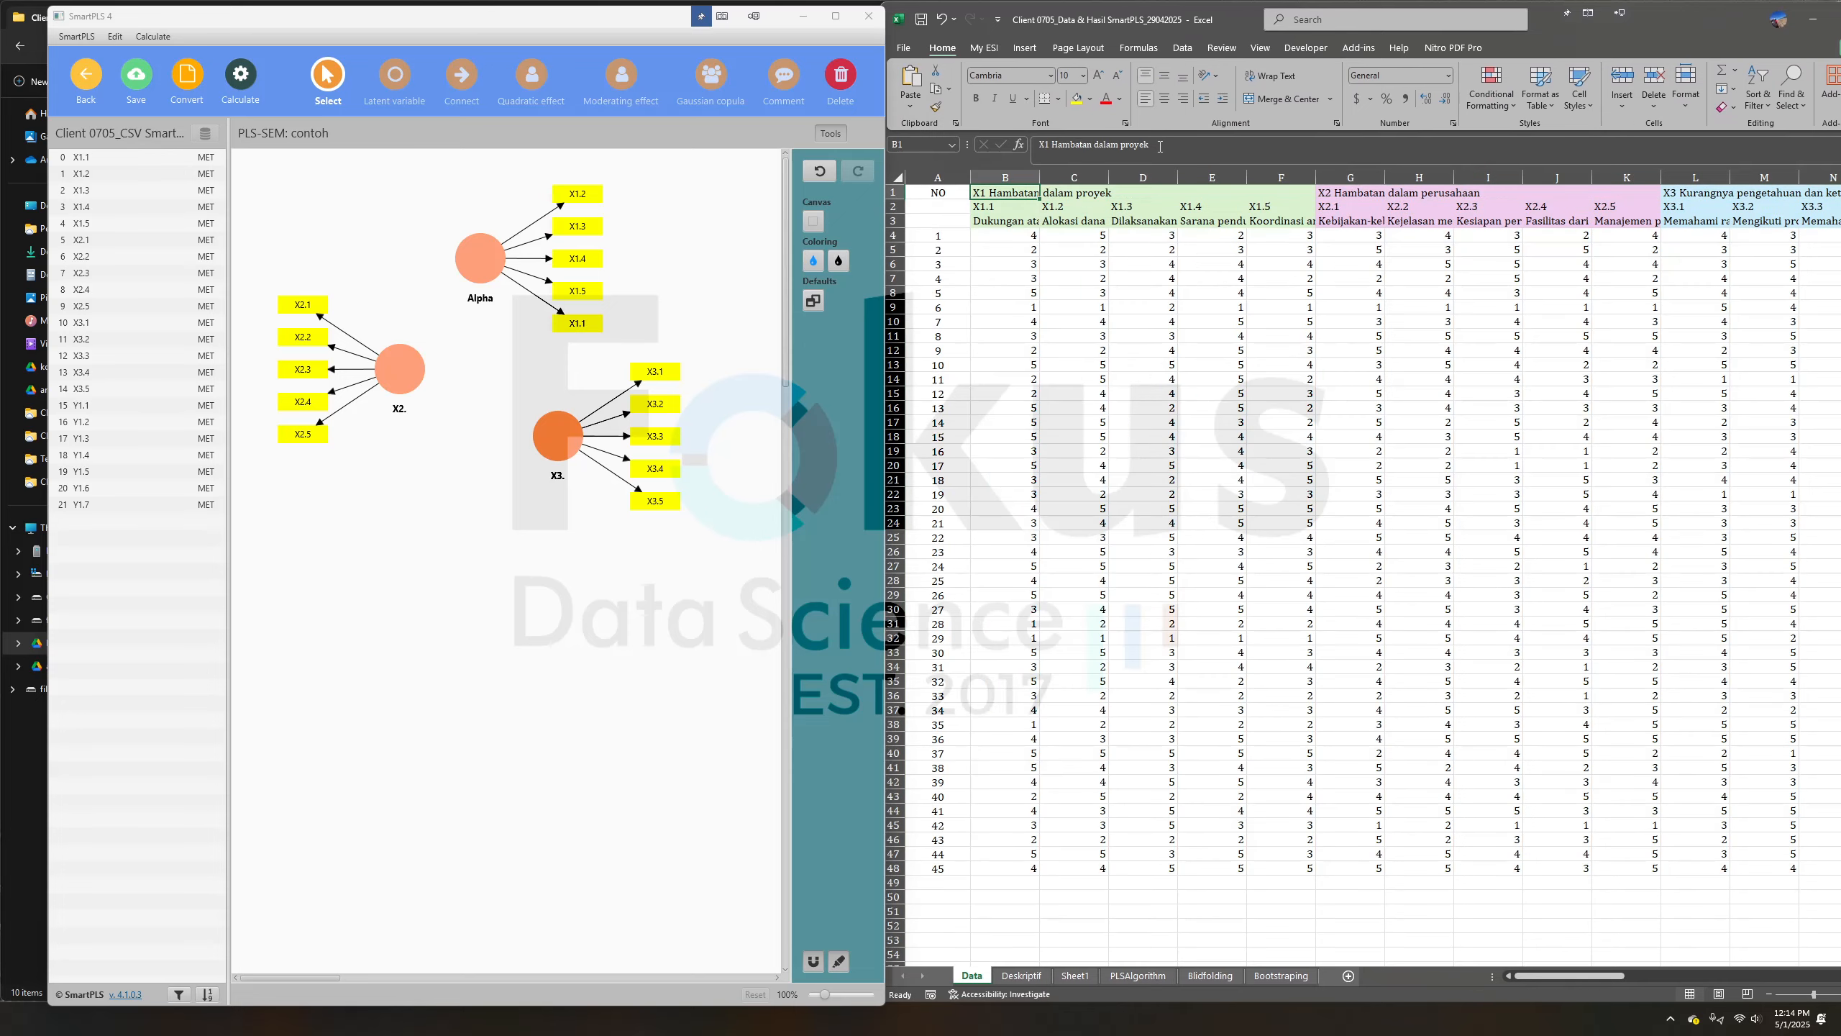
pyautogui.click(475, 247)
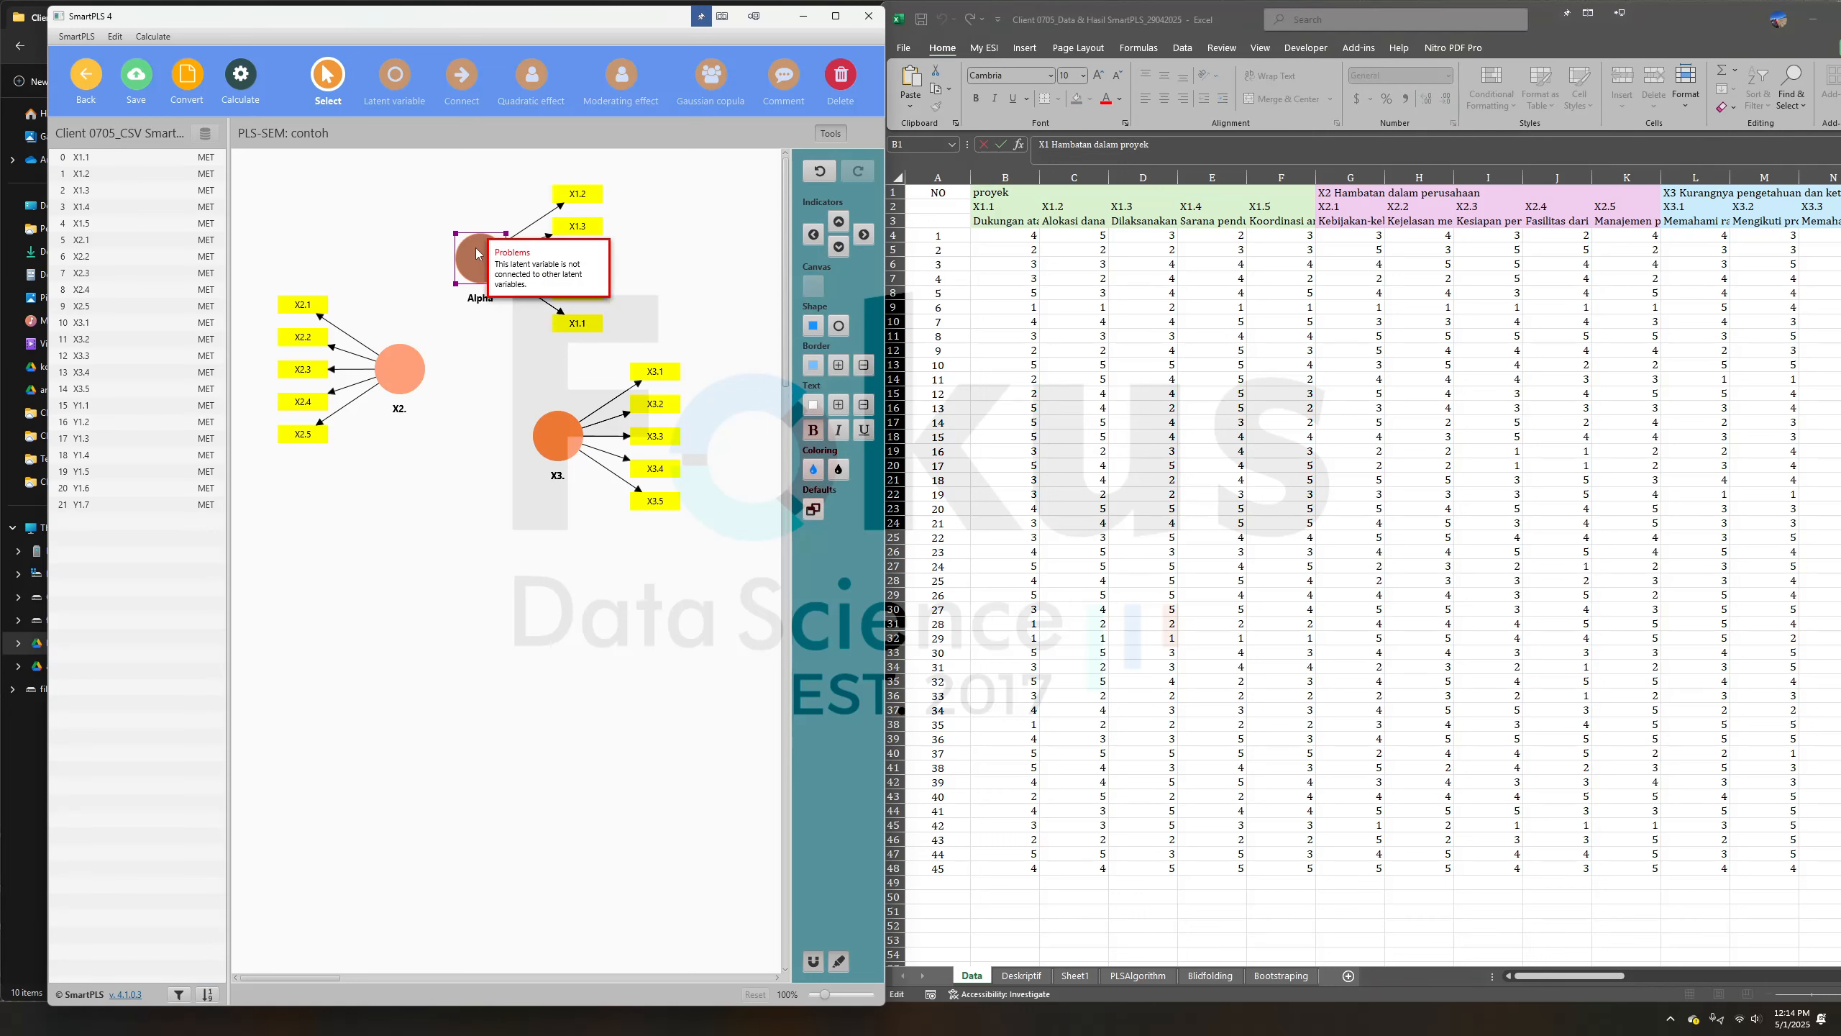
pyautogui.doubleClick(475, 247)
pyautogui.doubleClick(354, 375)
pyautogui.rightClick(416, 390)
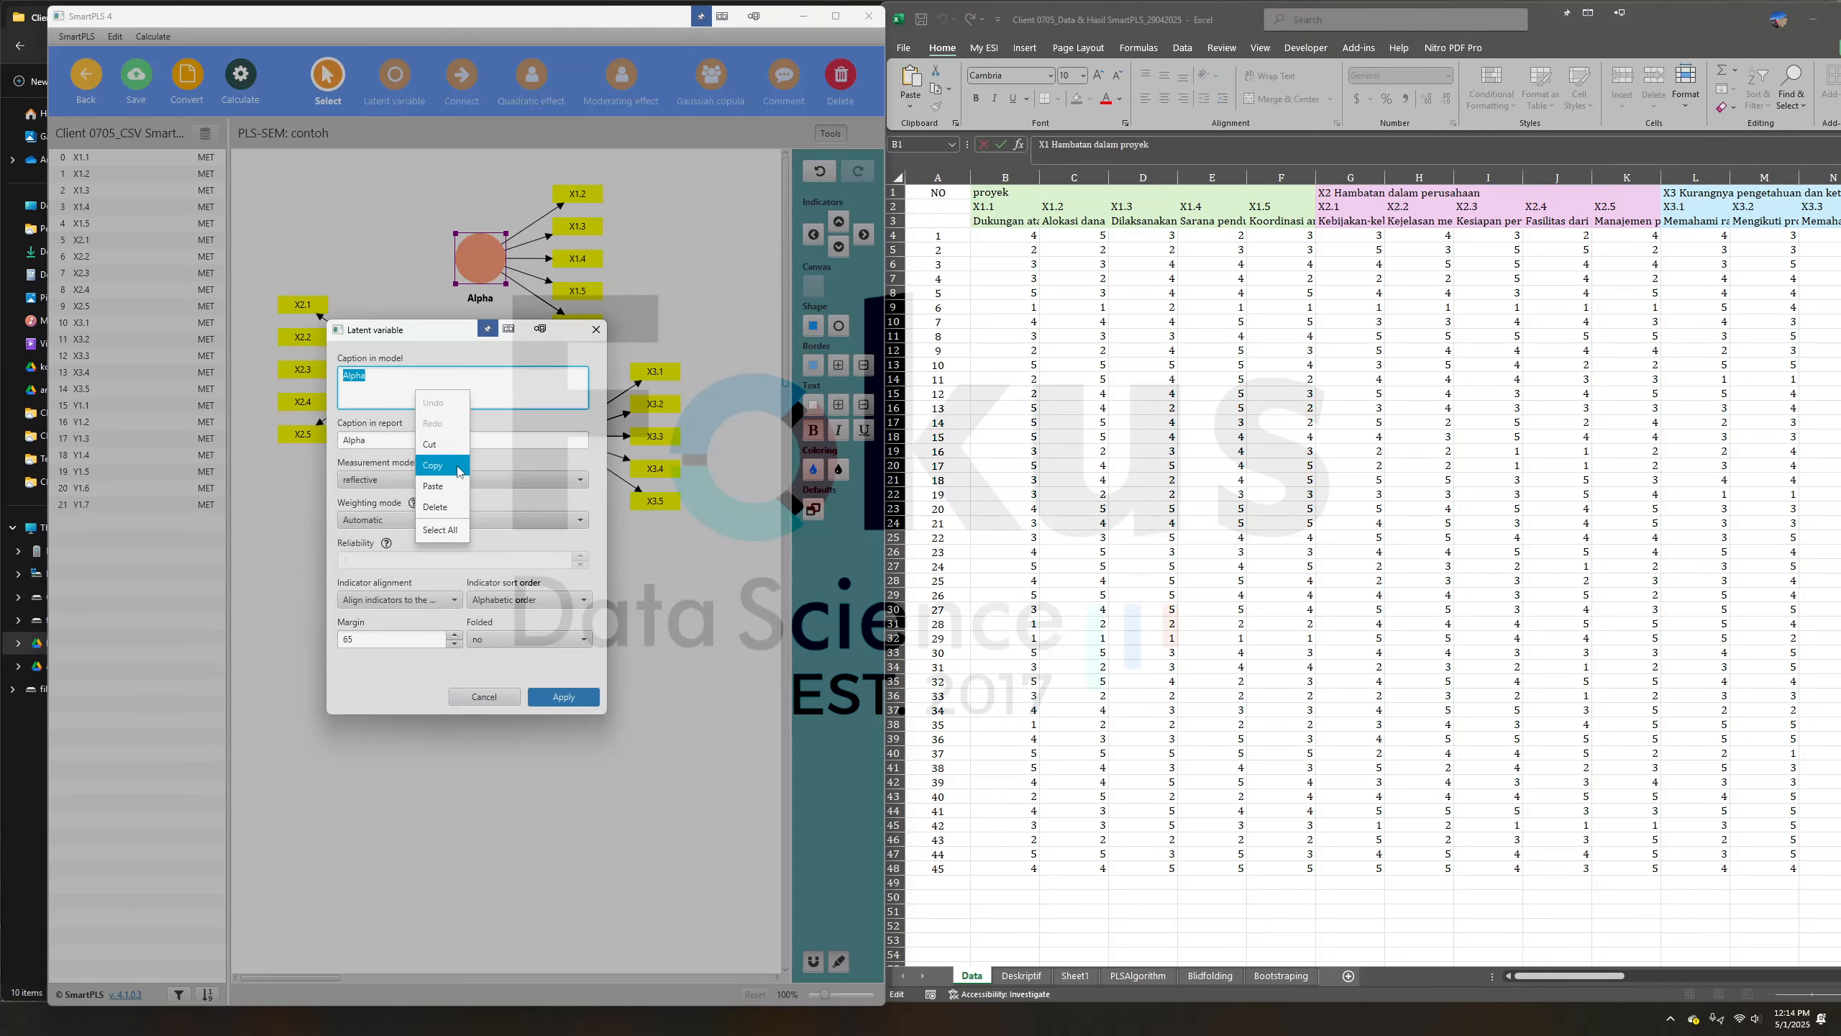
pyautogui.click(434, 465)
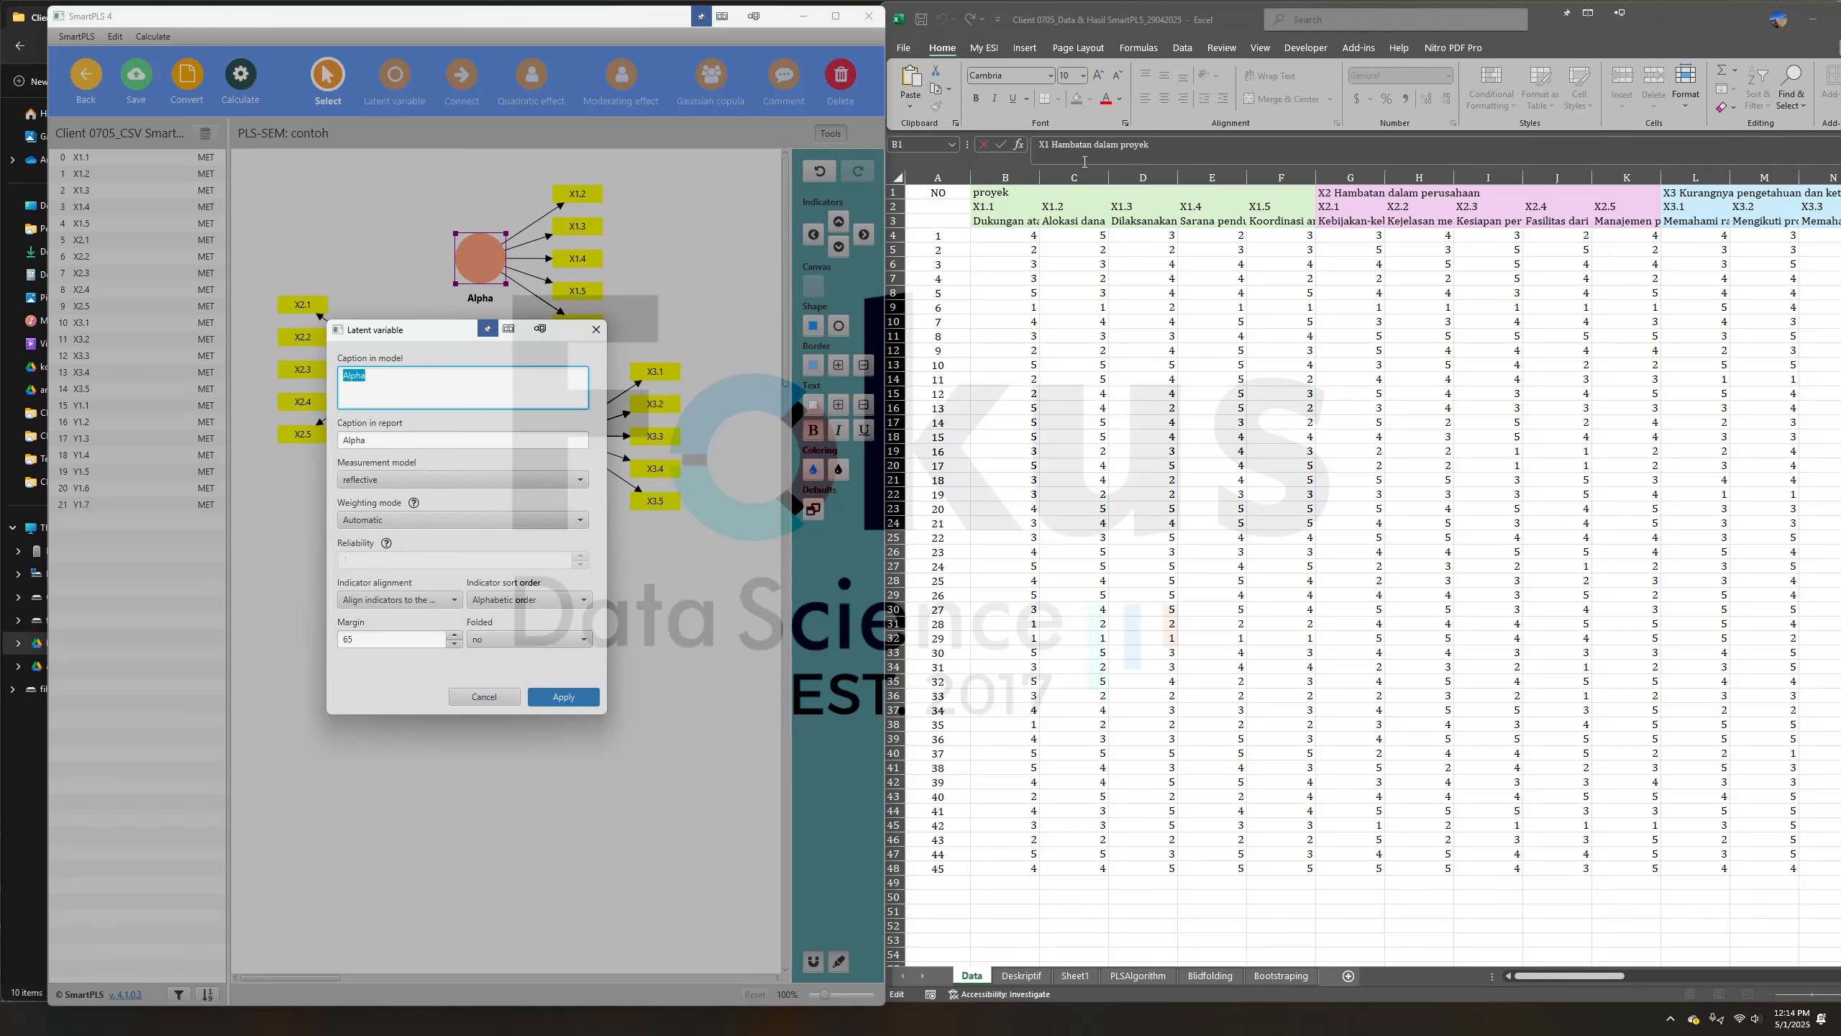
pyautogui.tripleClick(1111, 151)
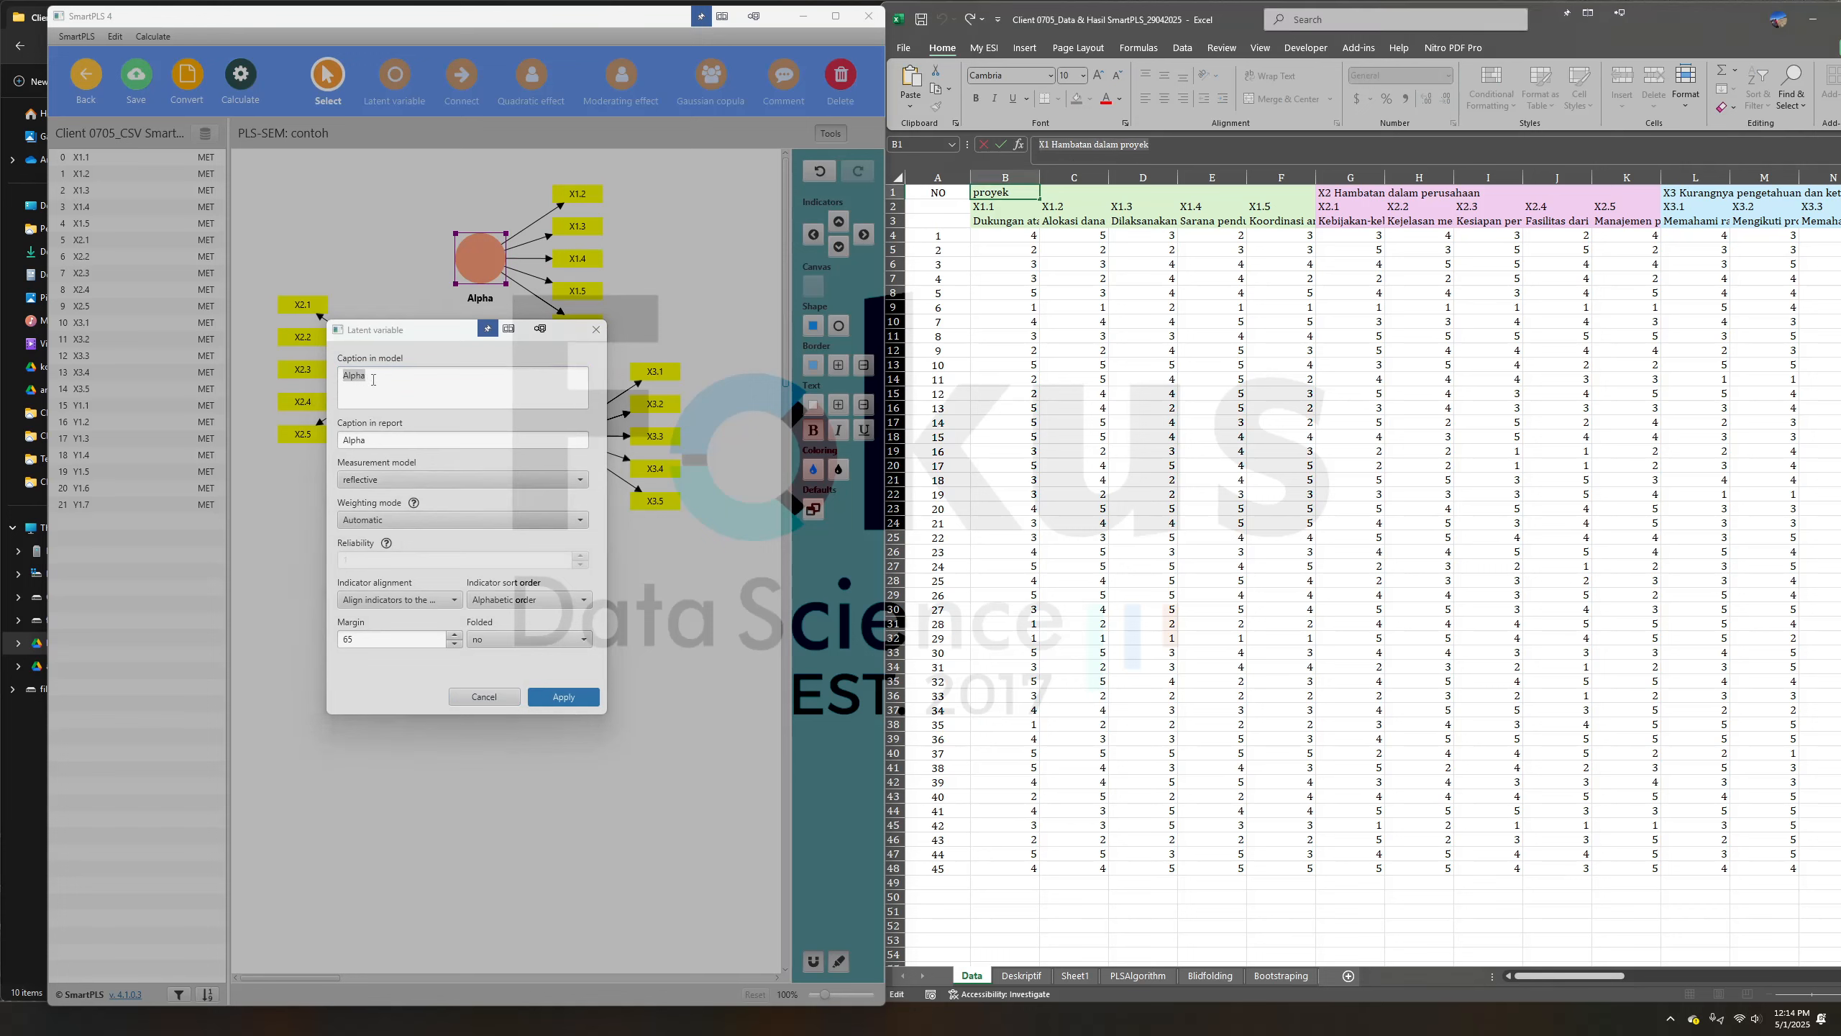
pyautogui.click(276, 374)
pyautogui.rightClick(345, 376)
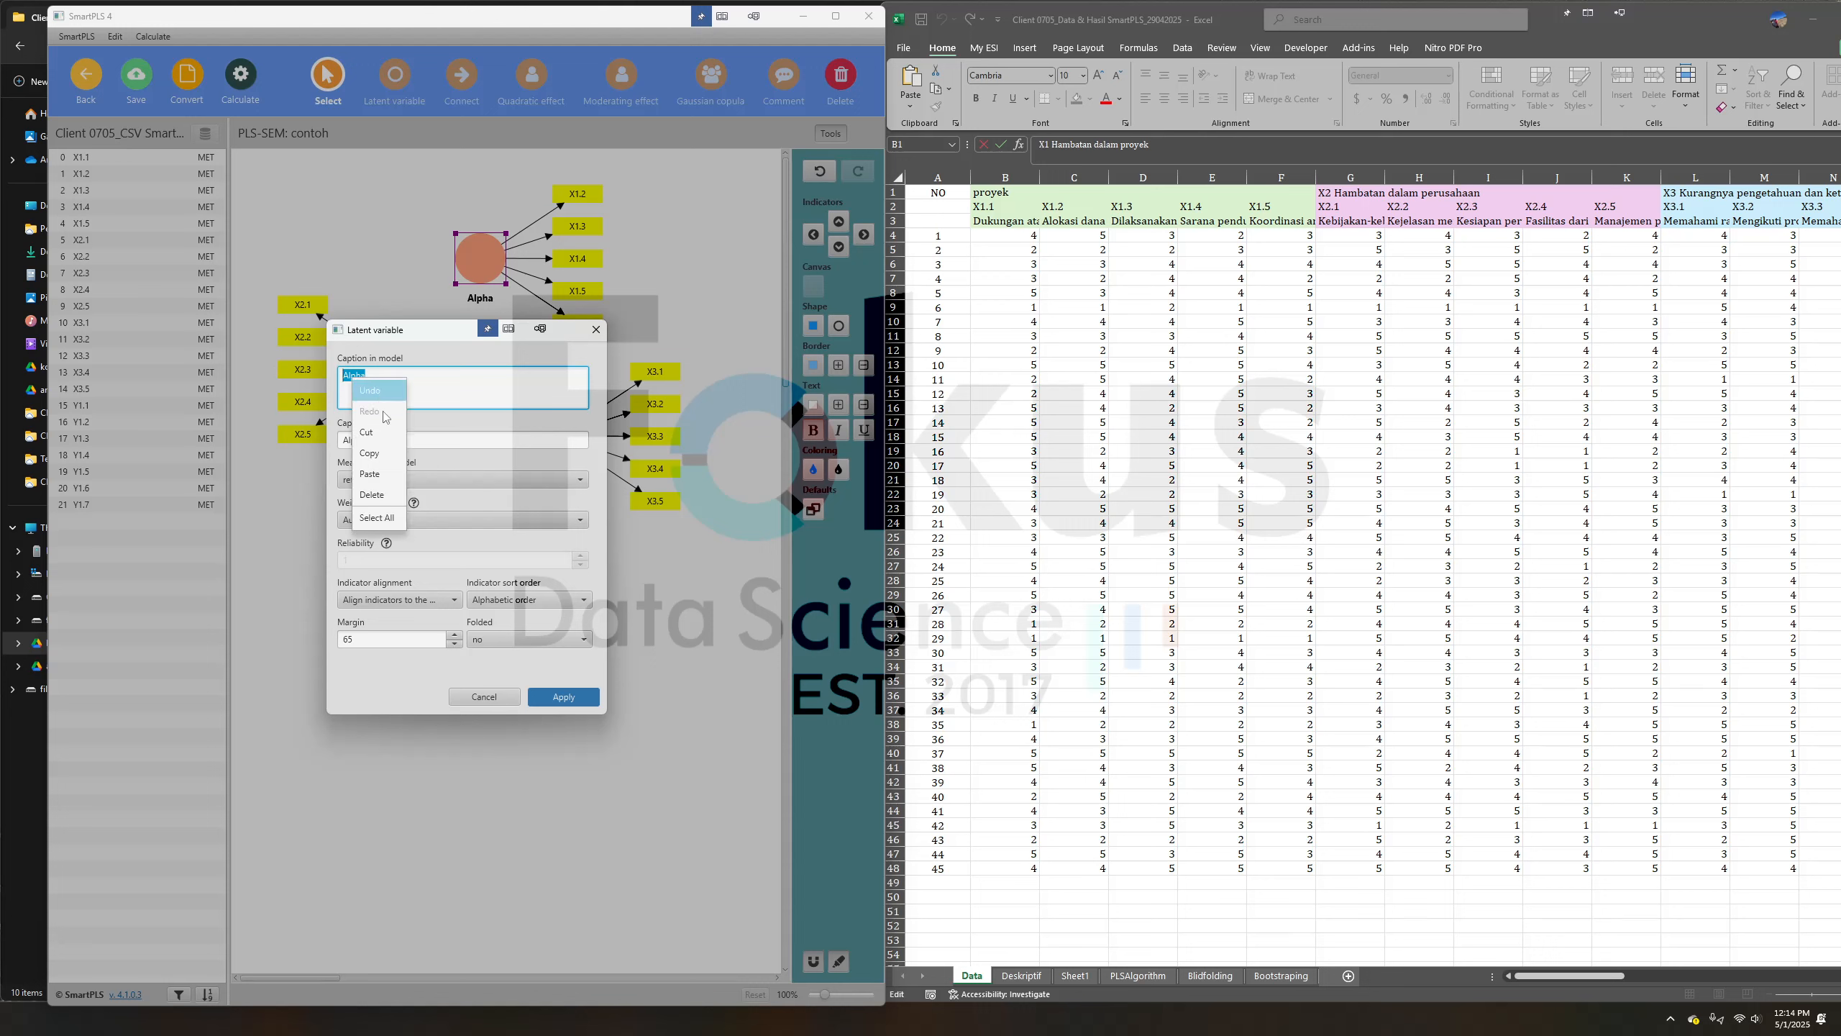
pyautogui.click(395, 473)
# Copy "X1 Hambatan dalam proyek" from Excel cell B1 and apply it as the Alpha latent variable's caption
pyautogui.click(1182, 250)
pyautogui.moveTo(1184, 145); pyautogui.dragTo(1036, 145)
pyautogui.rightClick(1055, 148)
pyautogui.click(1103, 177)
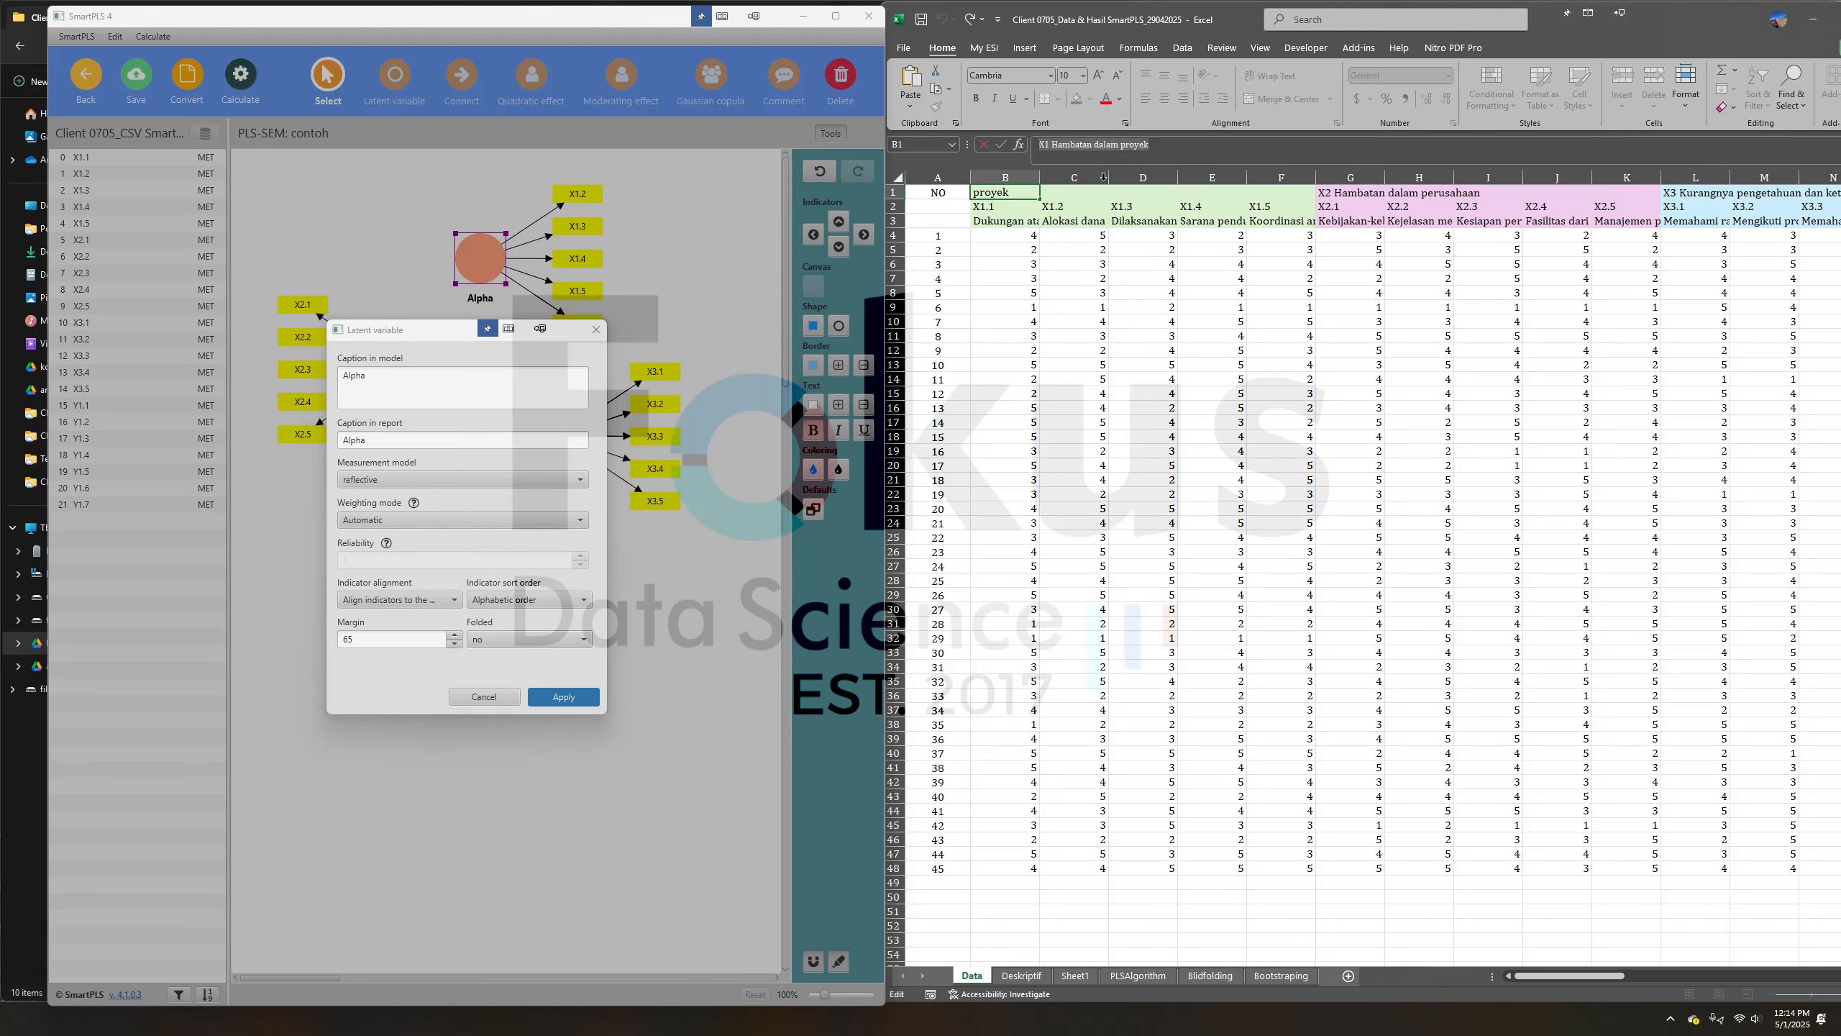
pyautogui.doubleClick(373, 377)
pyautogui.rightClick(363, 380)
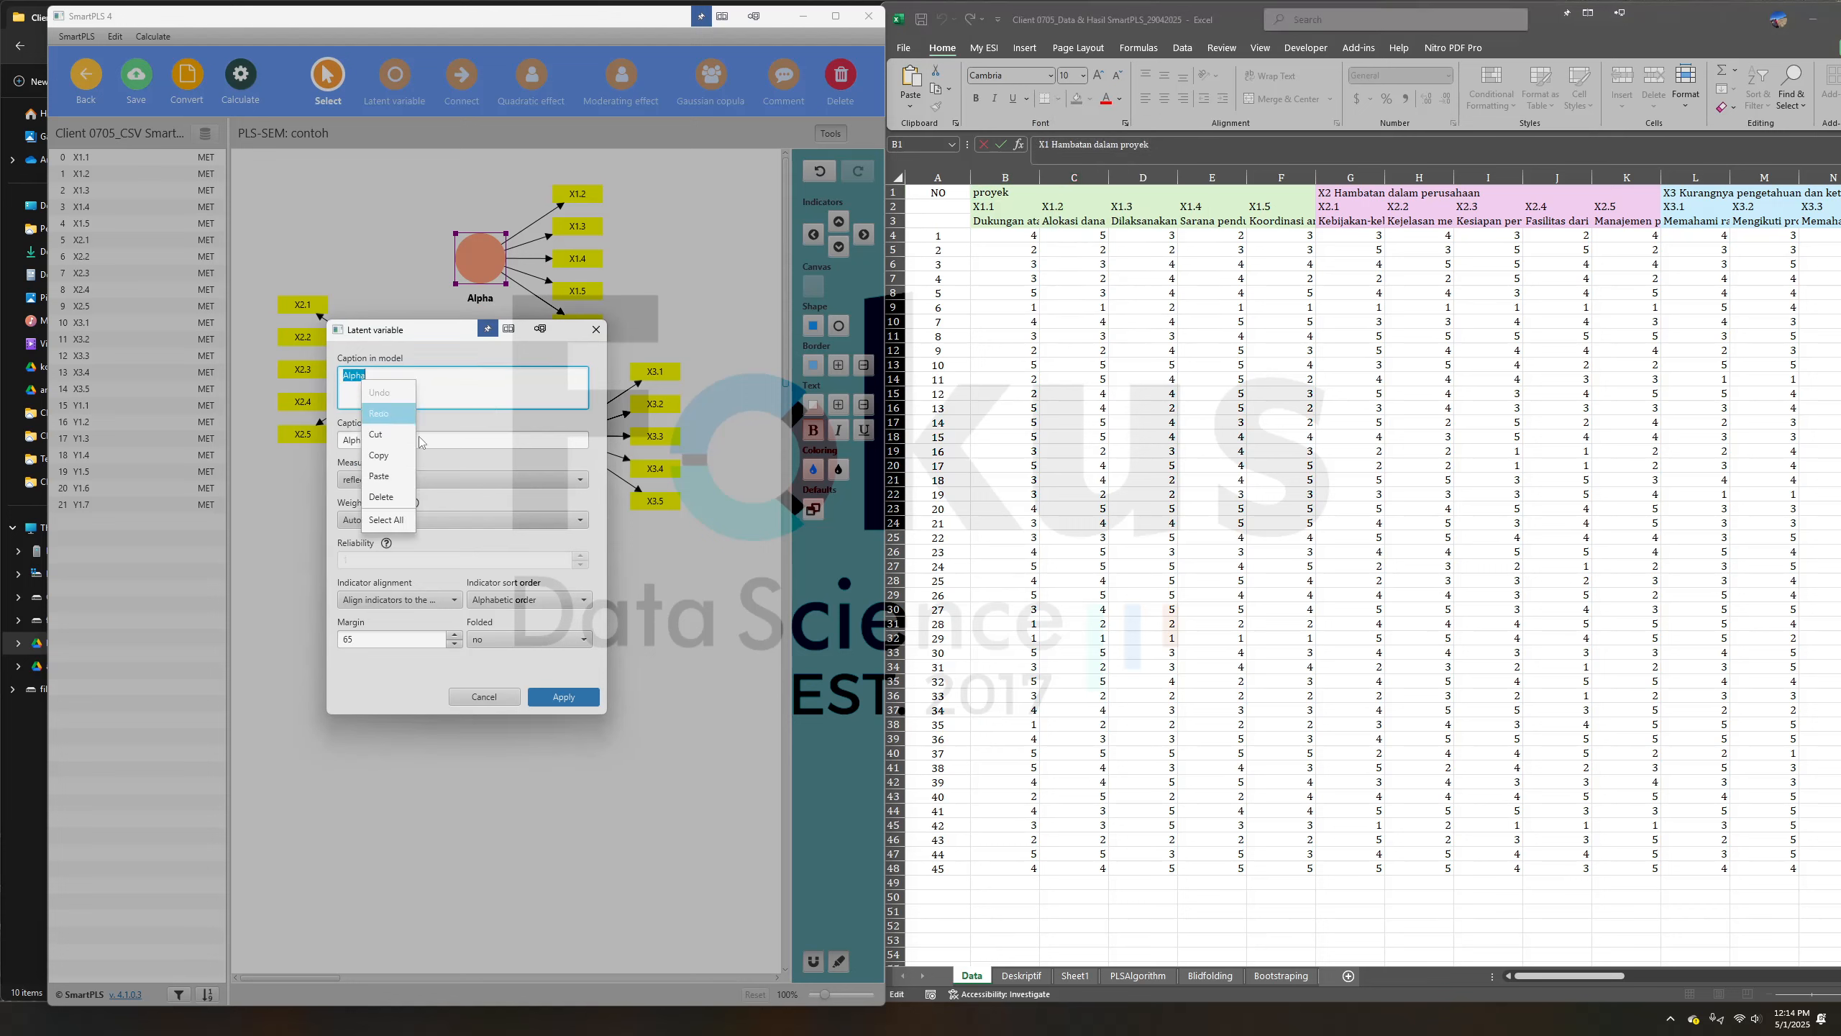
pyautogui.click(394, 472)
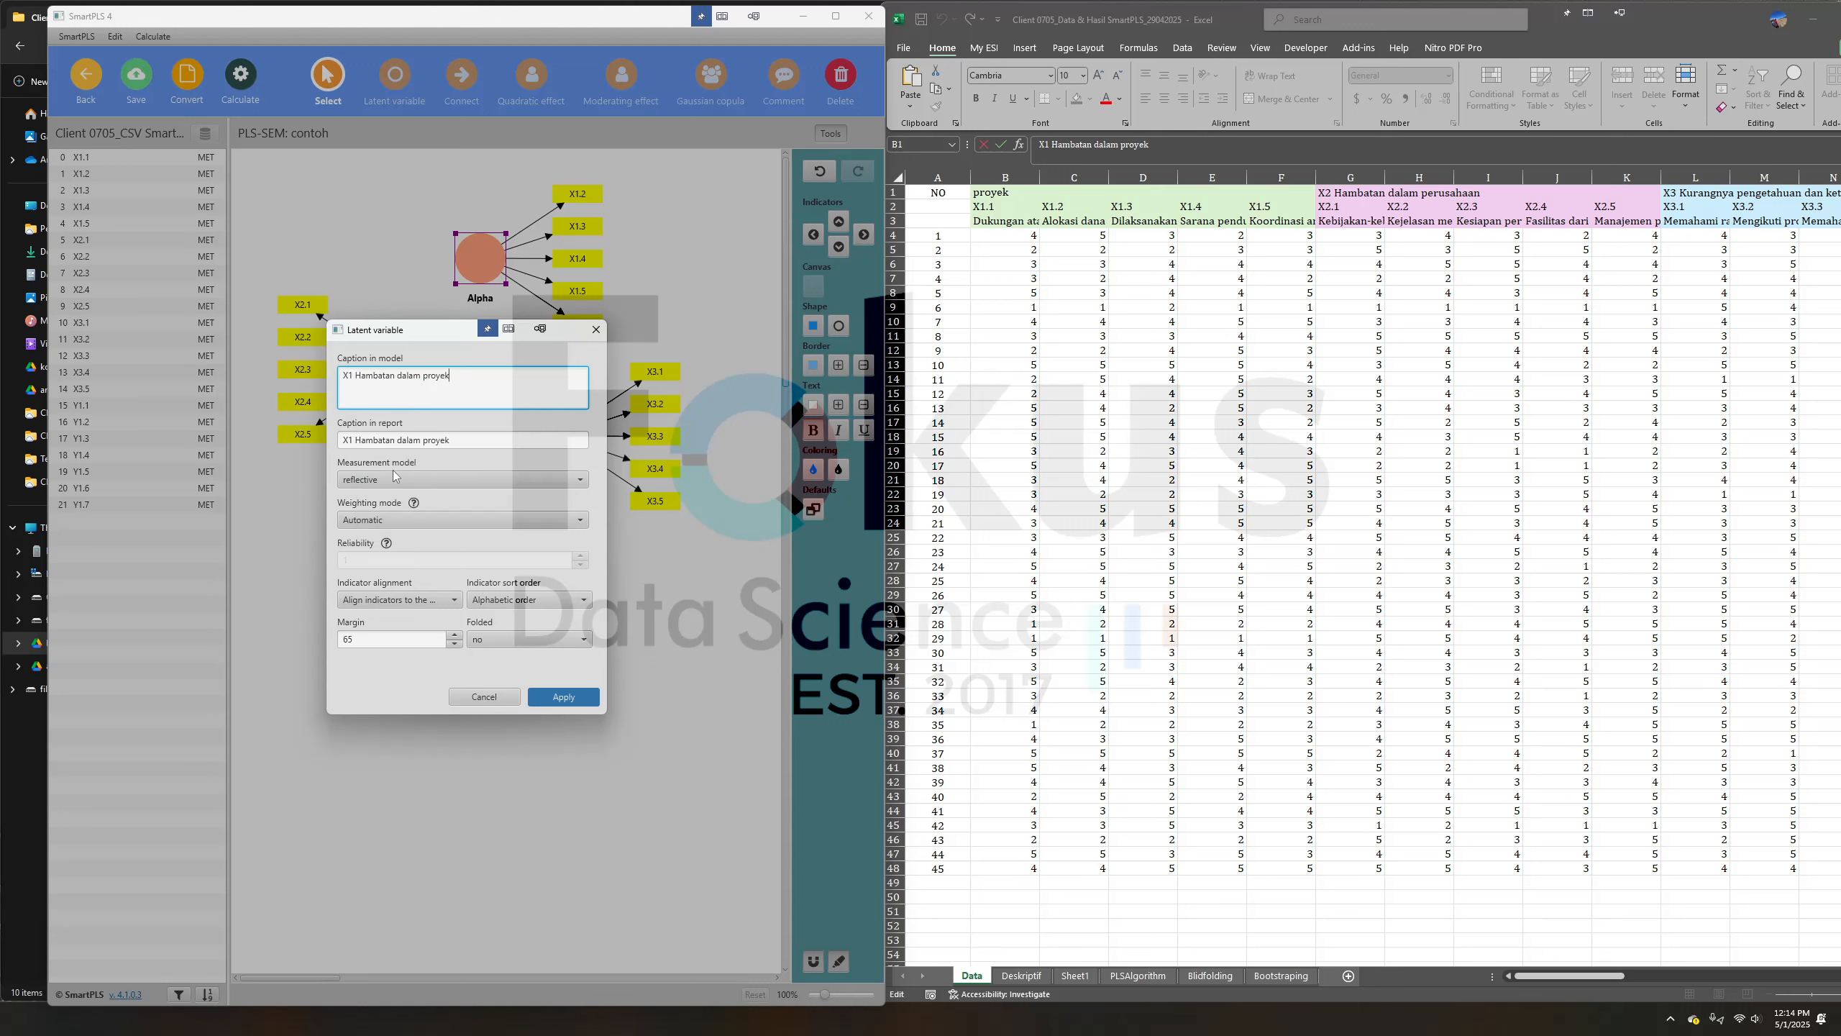
pyautogui.click(563, 696)
# Copy "X2 Hambatan dalam perusahaan" from Excel cell G1 and apply it as the X2 latent variable's caption
pyautogui.click(1345, 196)
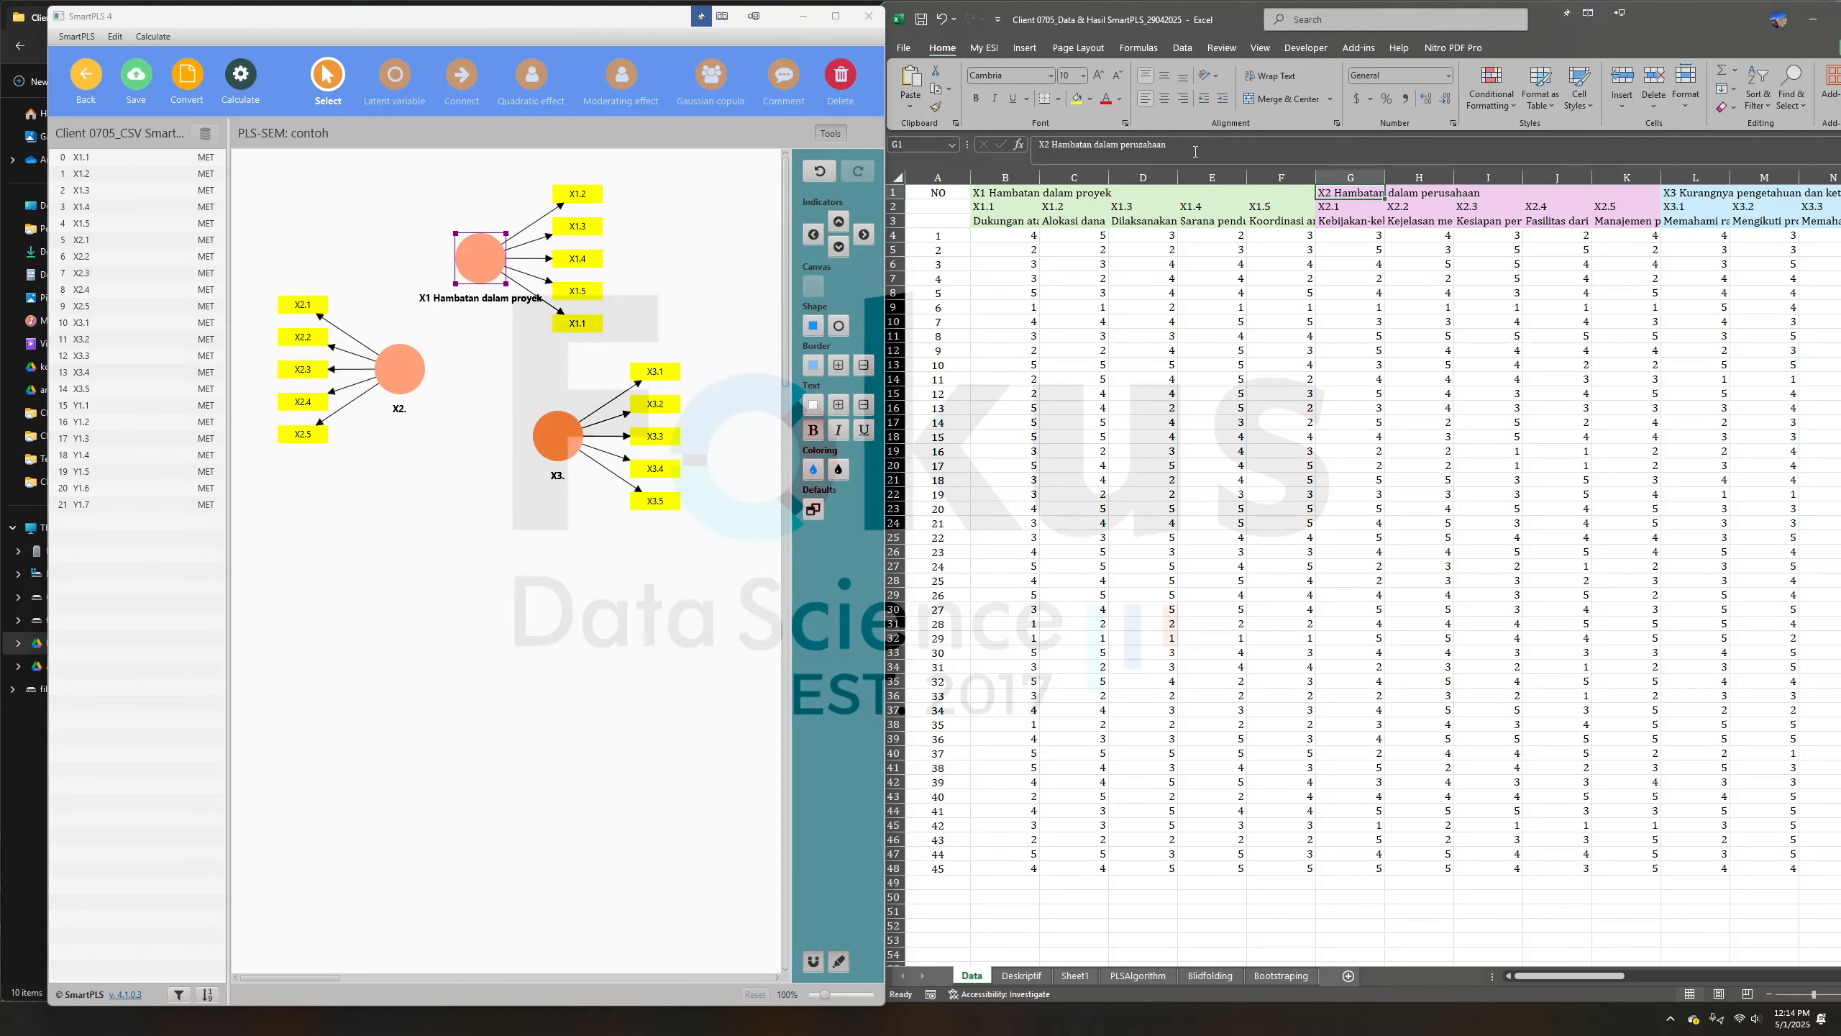
pyautogui.tripleClick(1080, 145)
pyautogui.rightClick(1081, 149)
pyautogui.click(1117, 178)
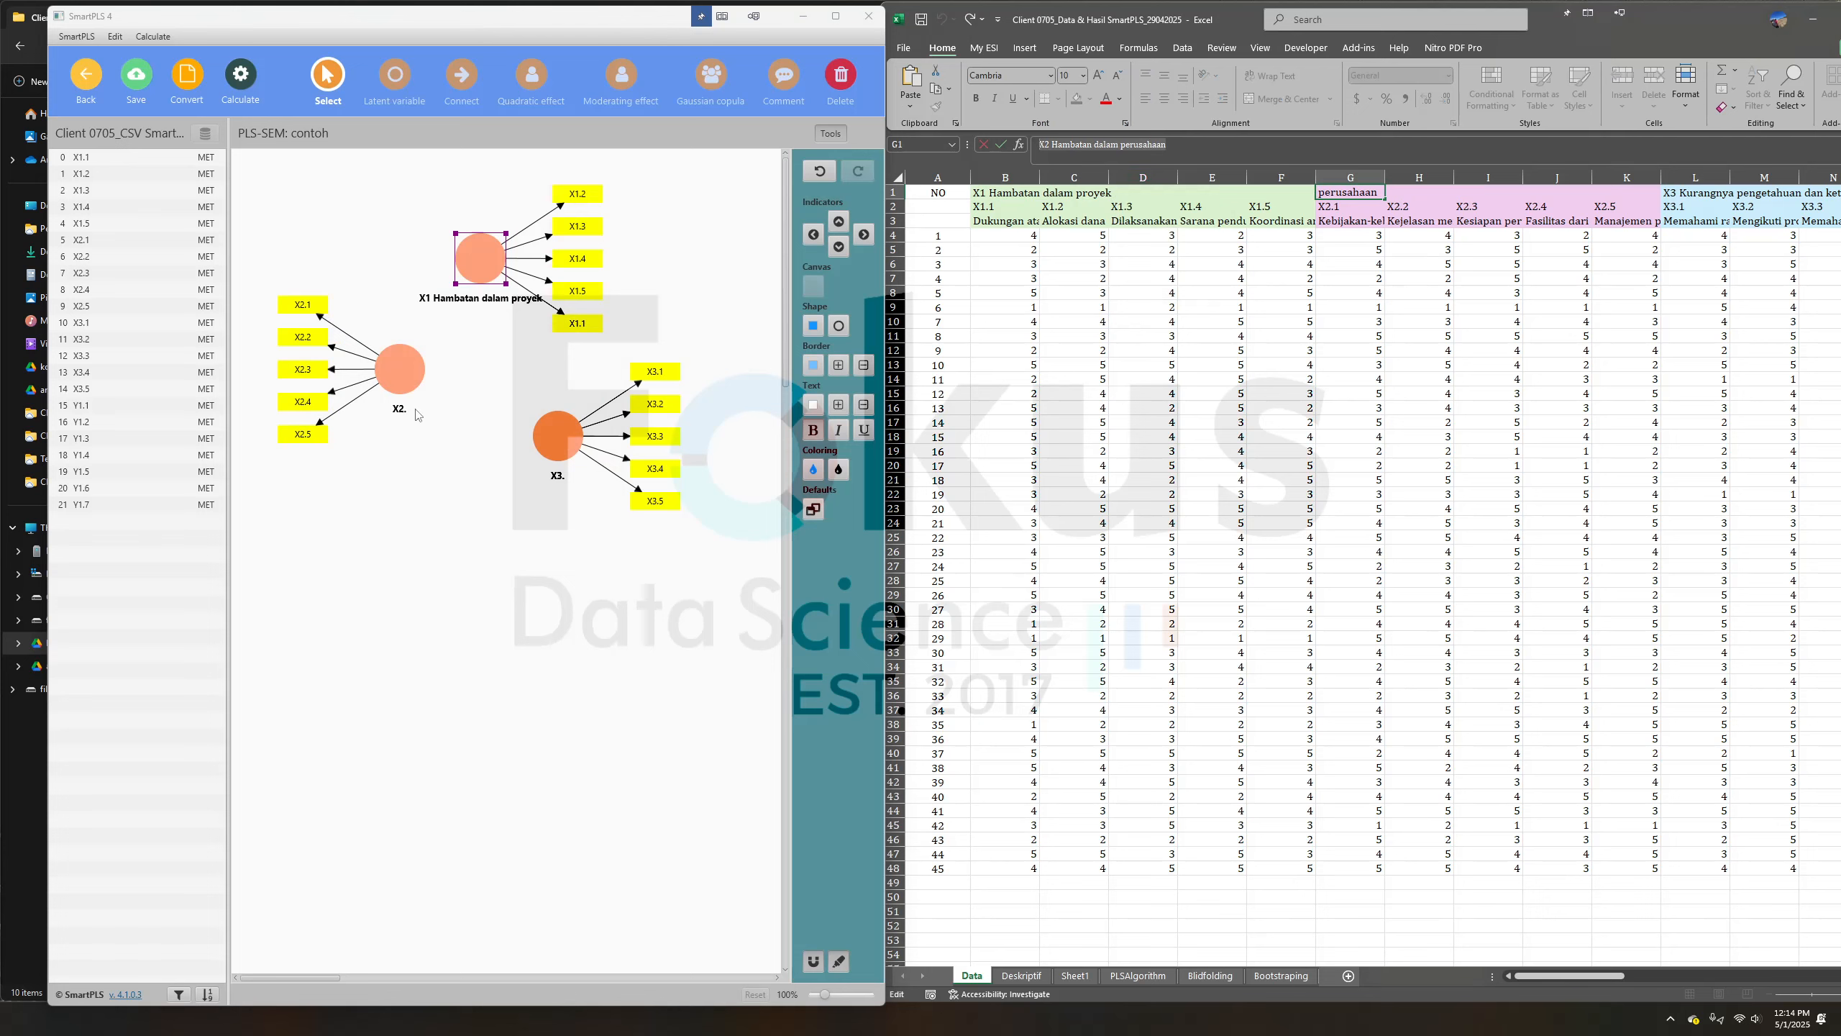
pyautogui.doubleClick(402, 363)
pyautogui.tripleClick(403, 385)
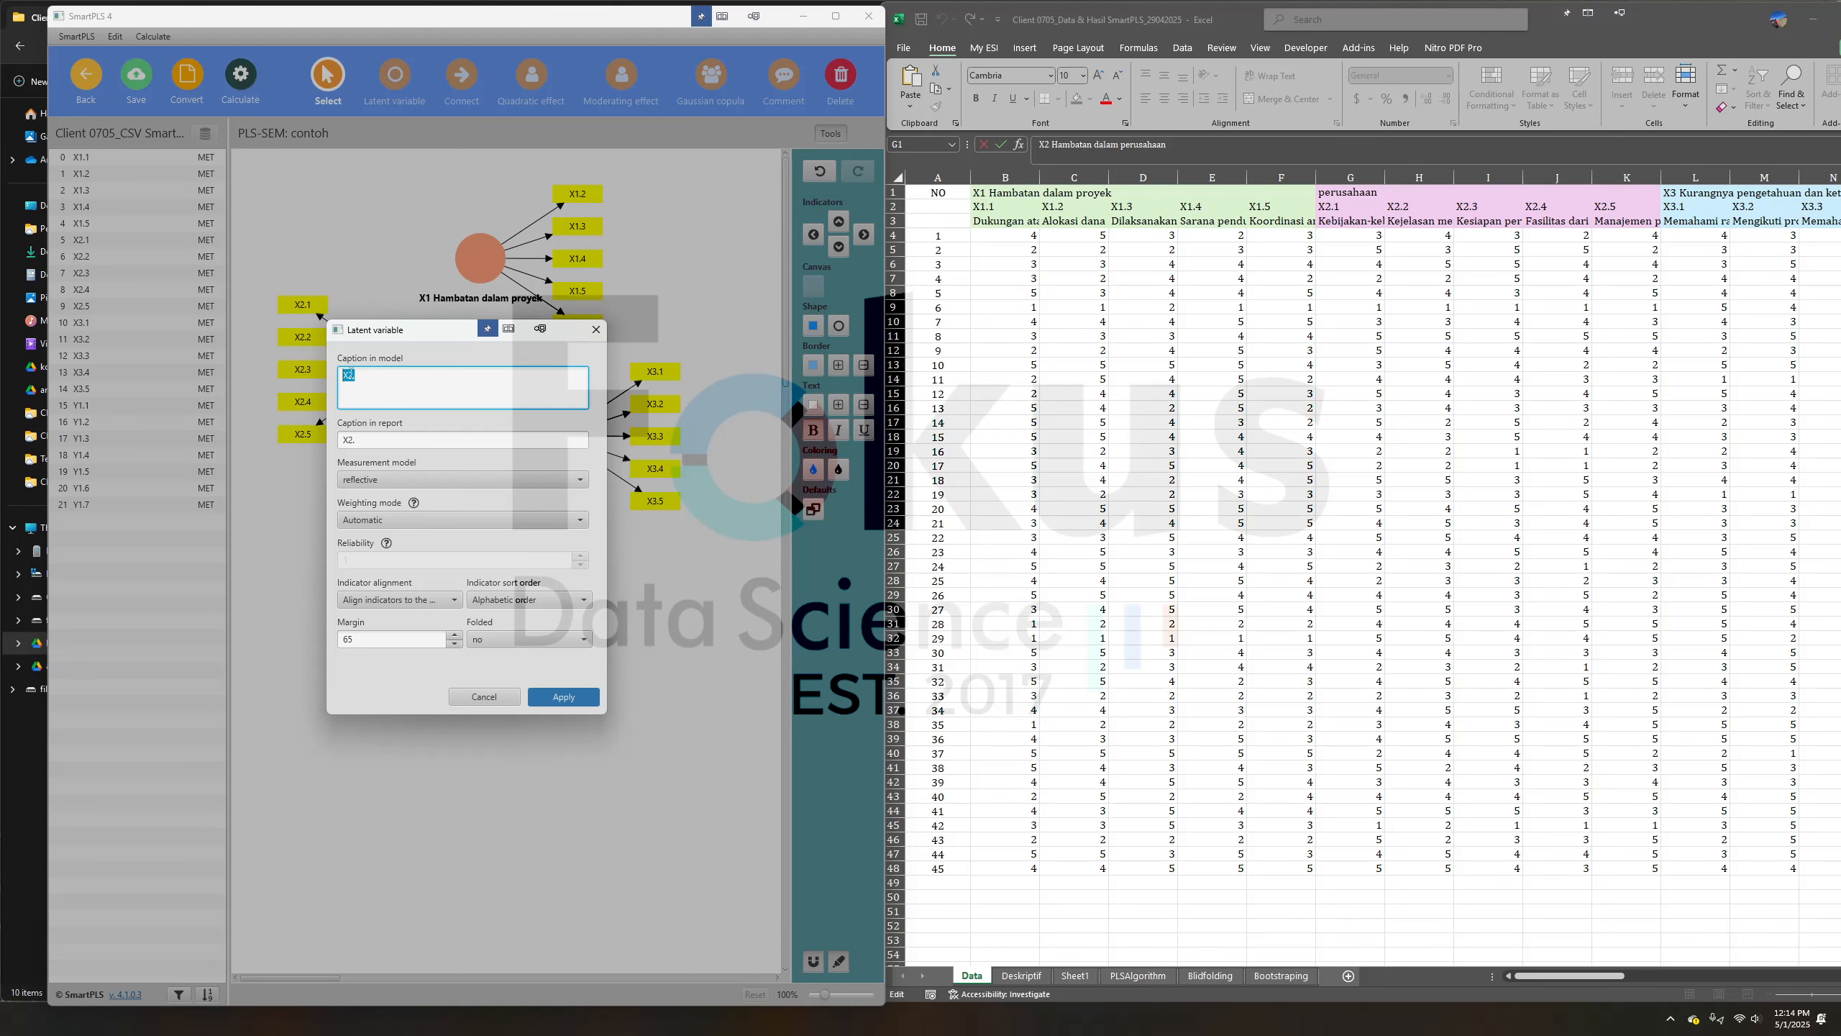
pyautogui.rightClick(350, 374)
pyautogui.click(373, 453)
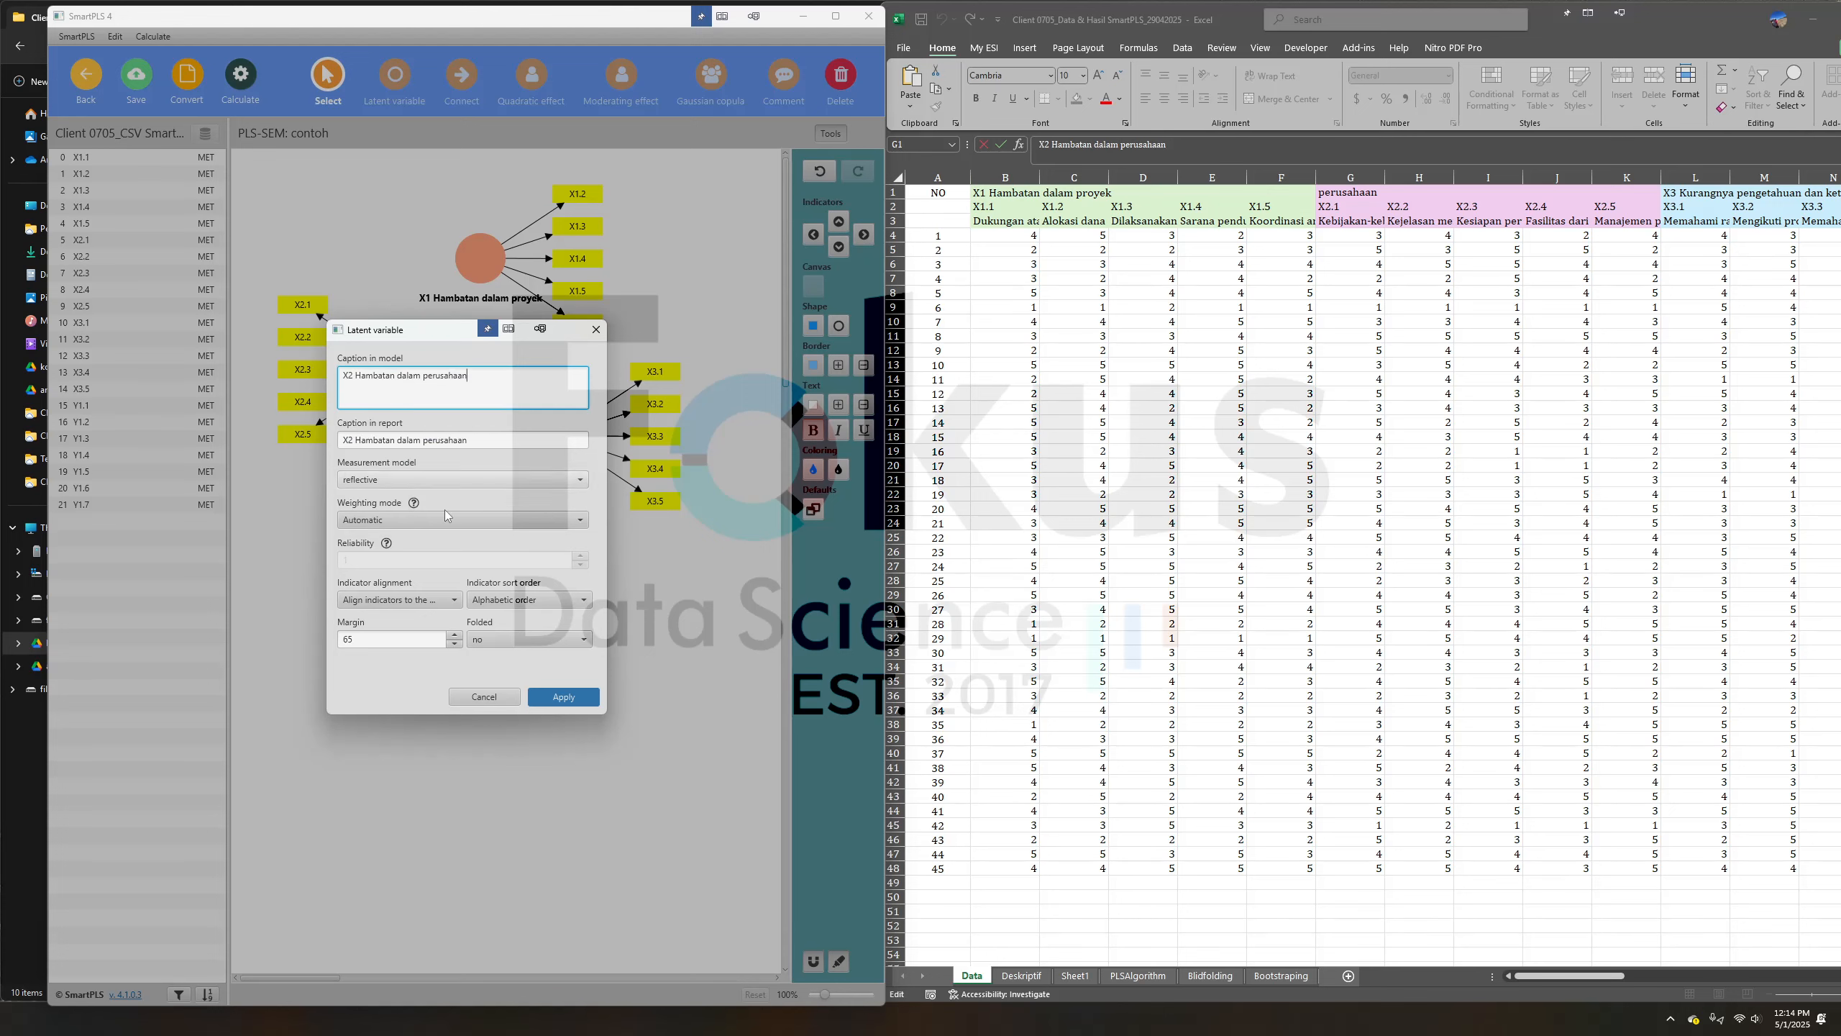
pyautogui.click(564, 696)
# Copy "X3 Kurangnya pengetahuan dan keterampilan" from Excel cell L1 and apply it as the X3 latent variable's caption
pyautogui.click(1695, 192)
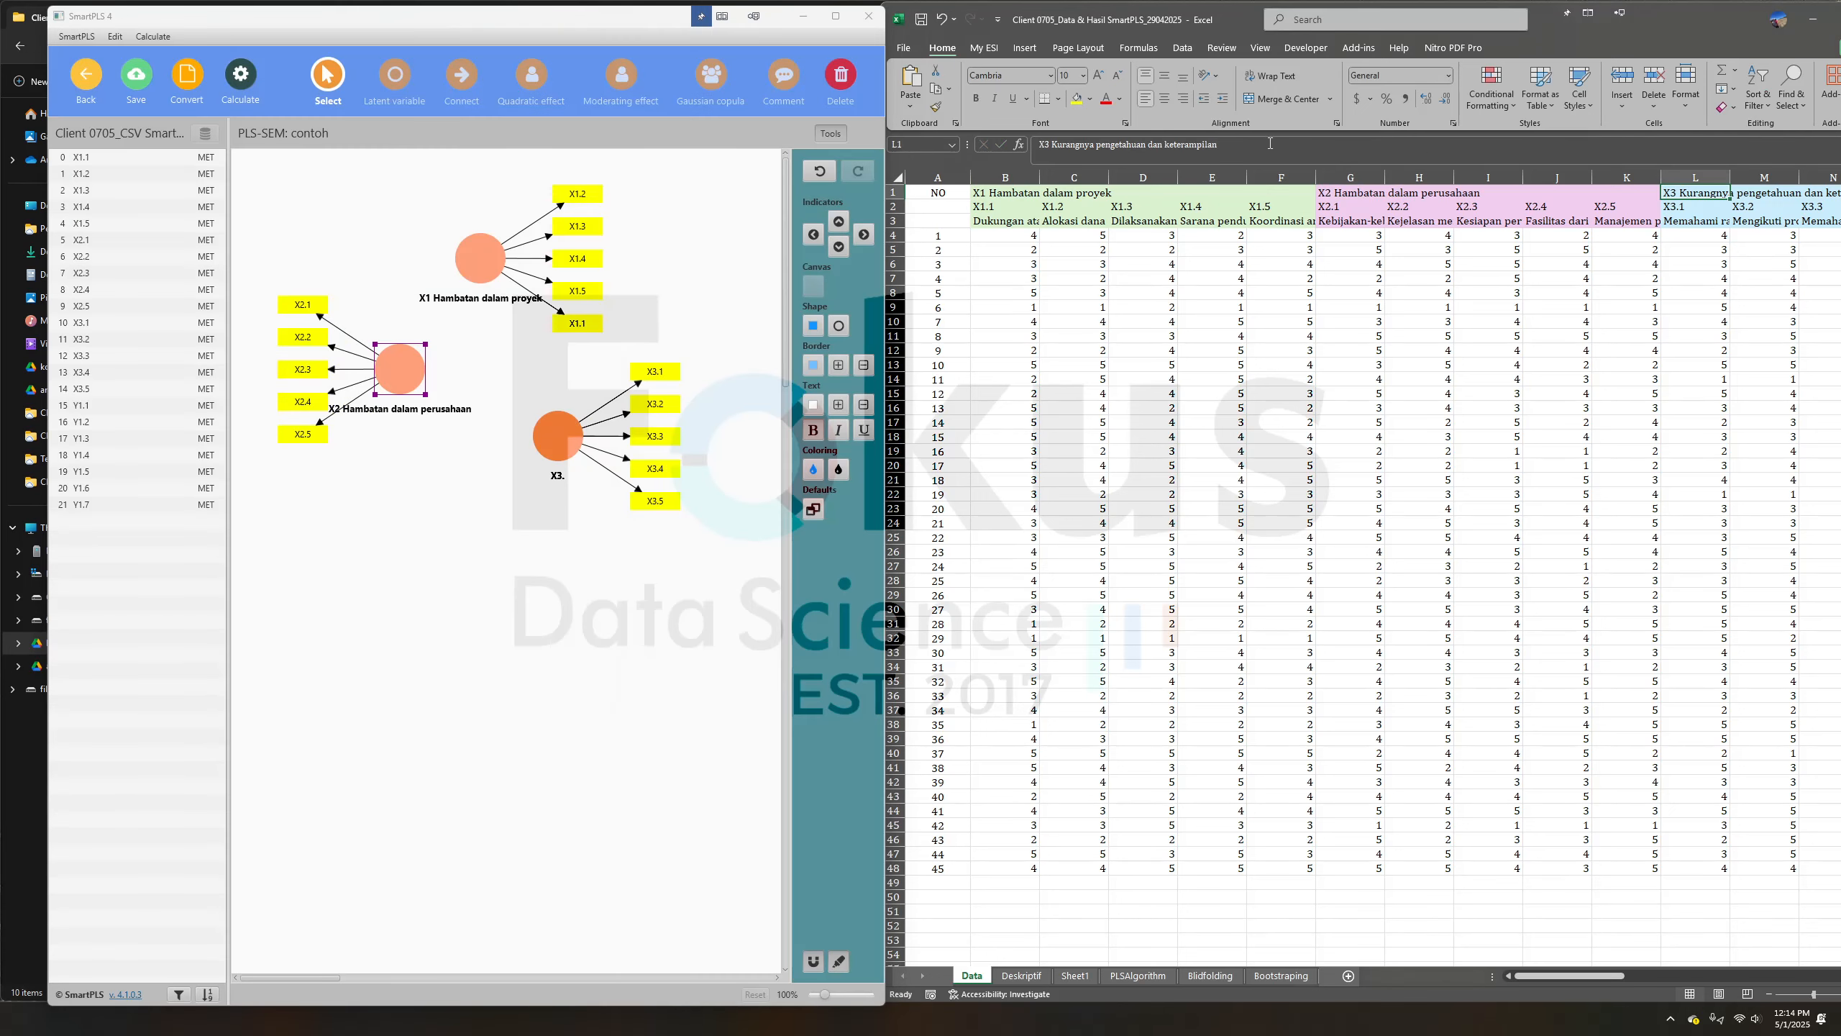
pyautogui.moveTo(1270, 143); pyautogui.dragTo(1038, 144)
pyautogui.rightClick(1058, 145)
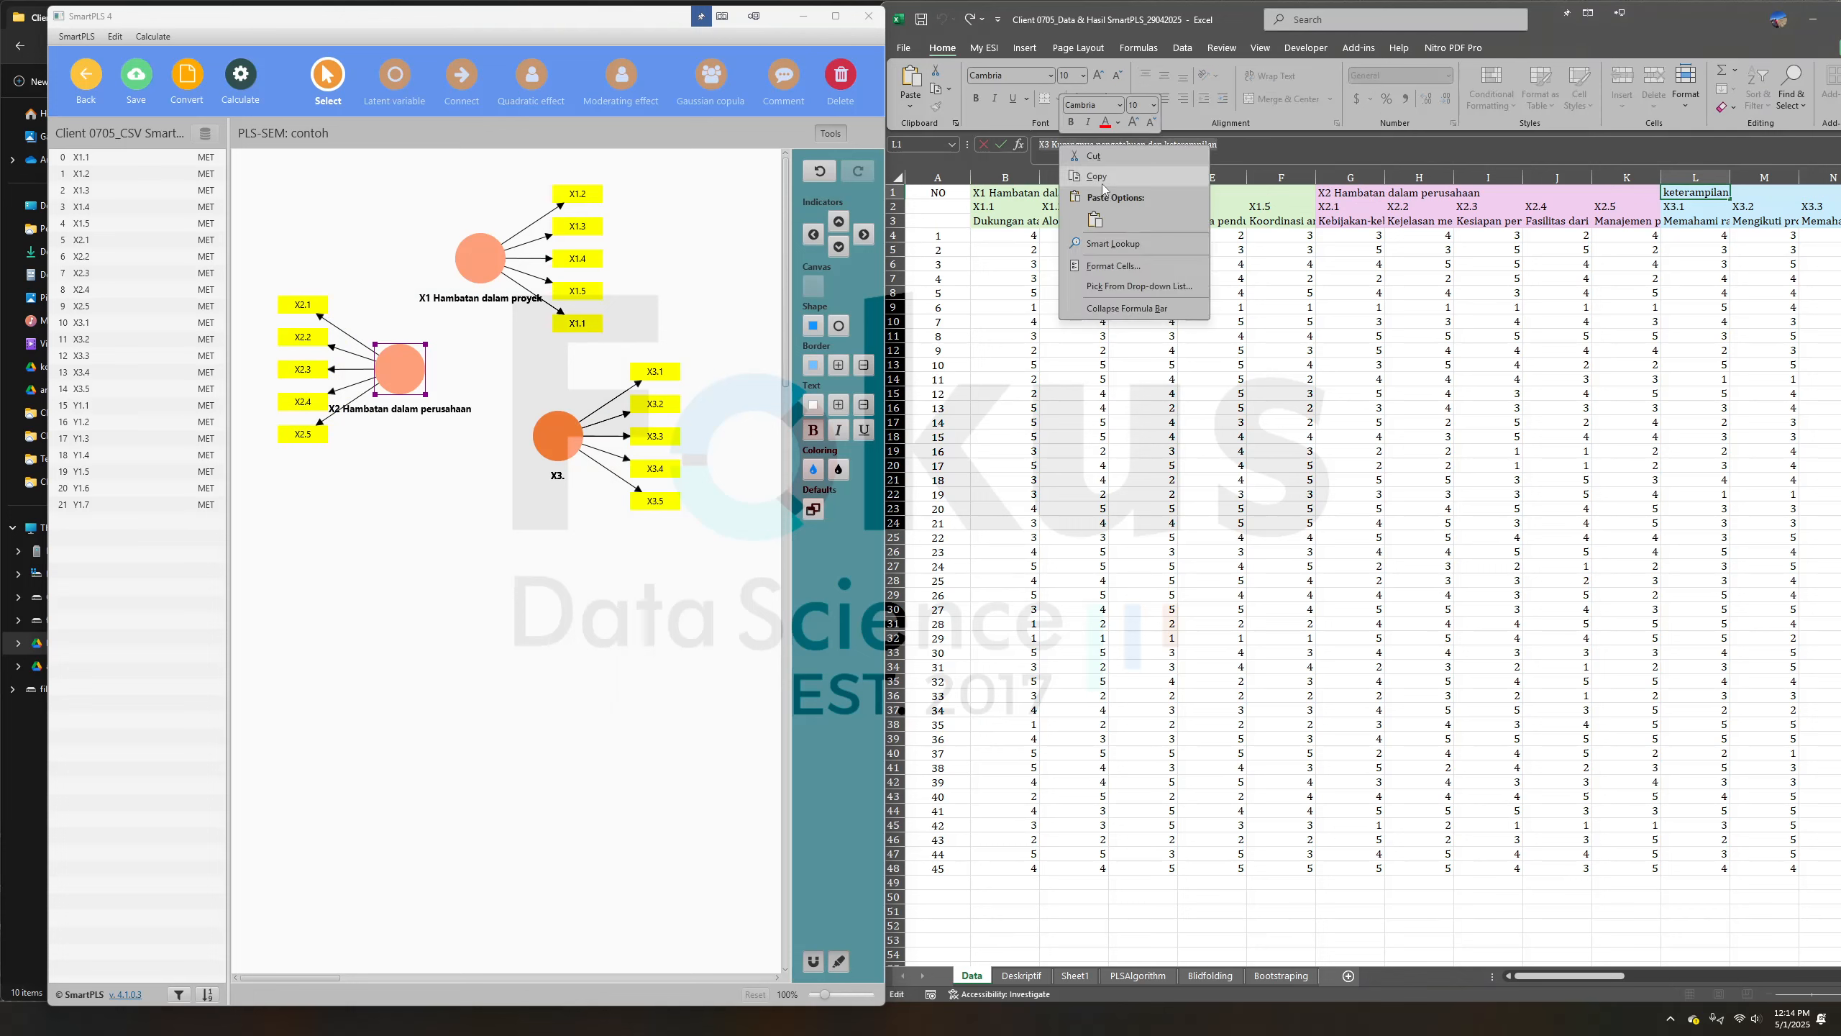
pyautogui.click(1103, 181)
pyautogui.doubleClick(547, 445)
pyautogui.click(465, 390)
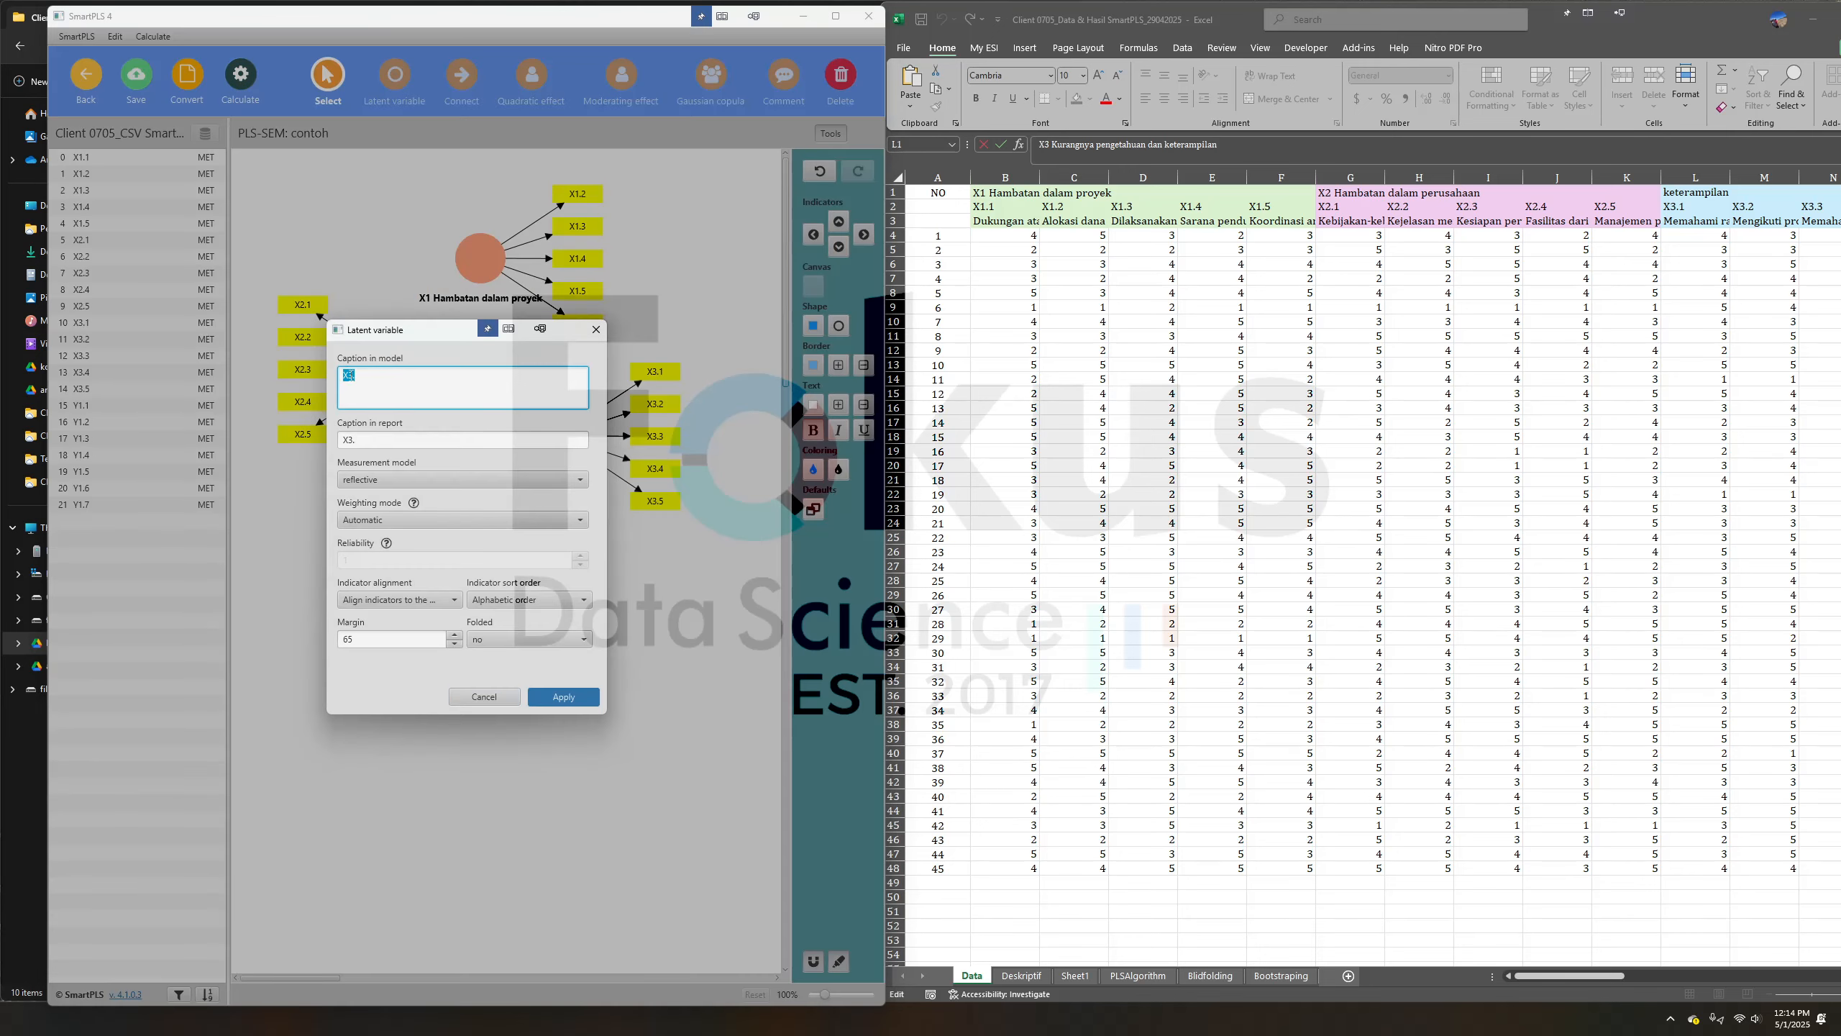
pyautogui.rightClick(349, 375)
pyautogui.click(377, 476)
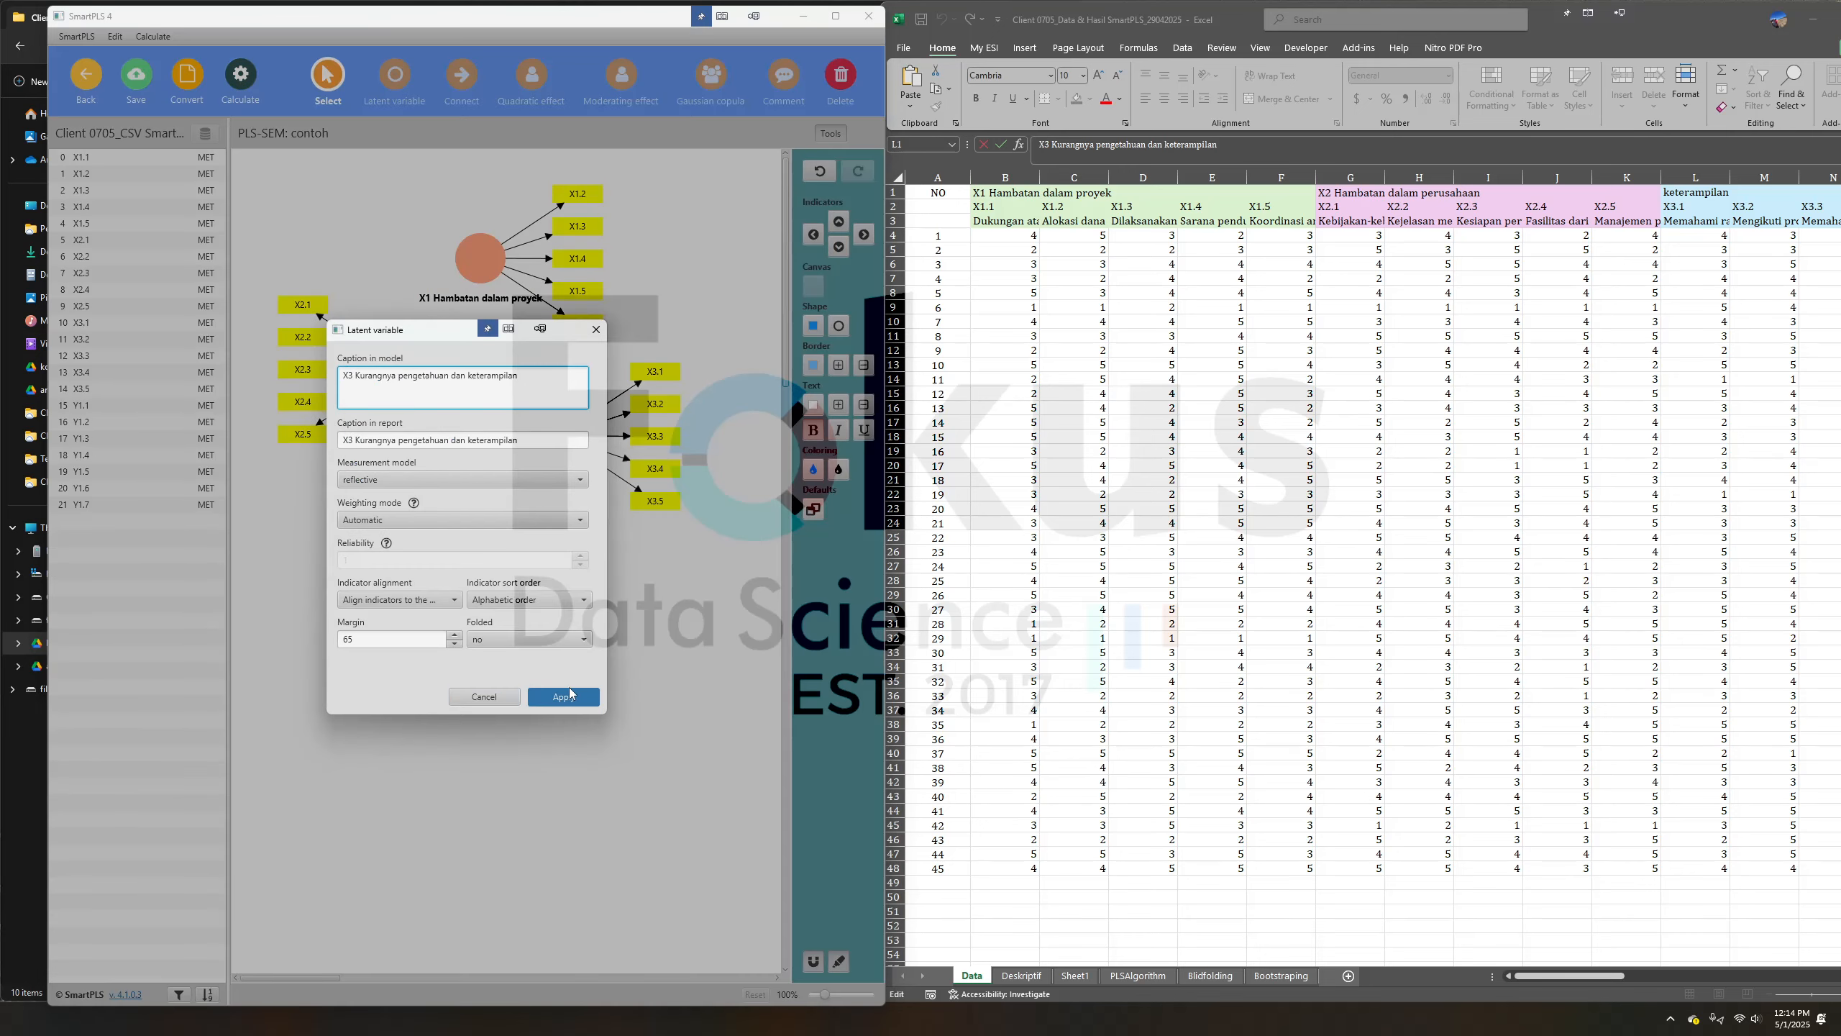
pyautogui.click(566, 696)
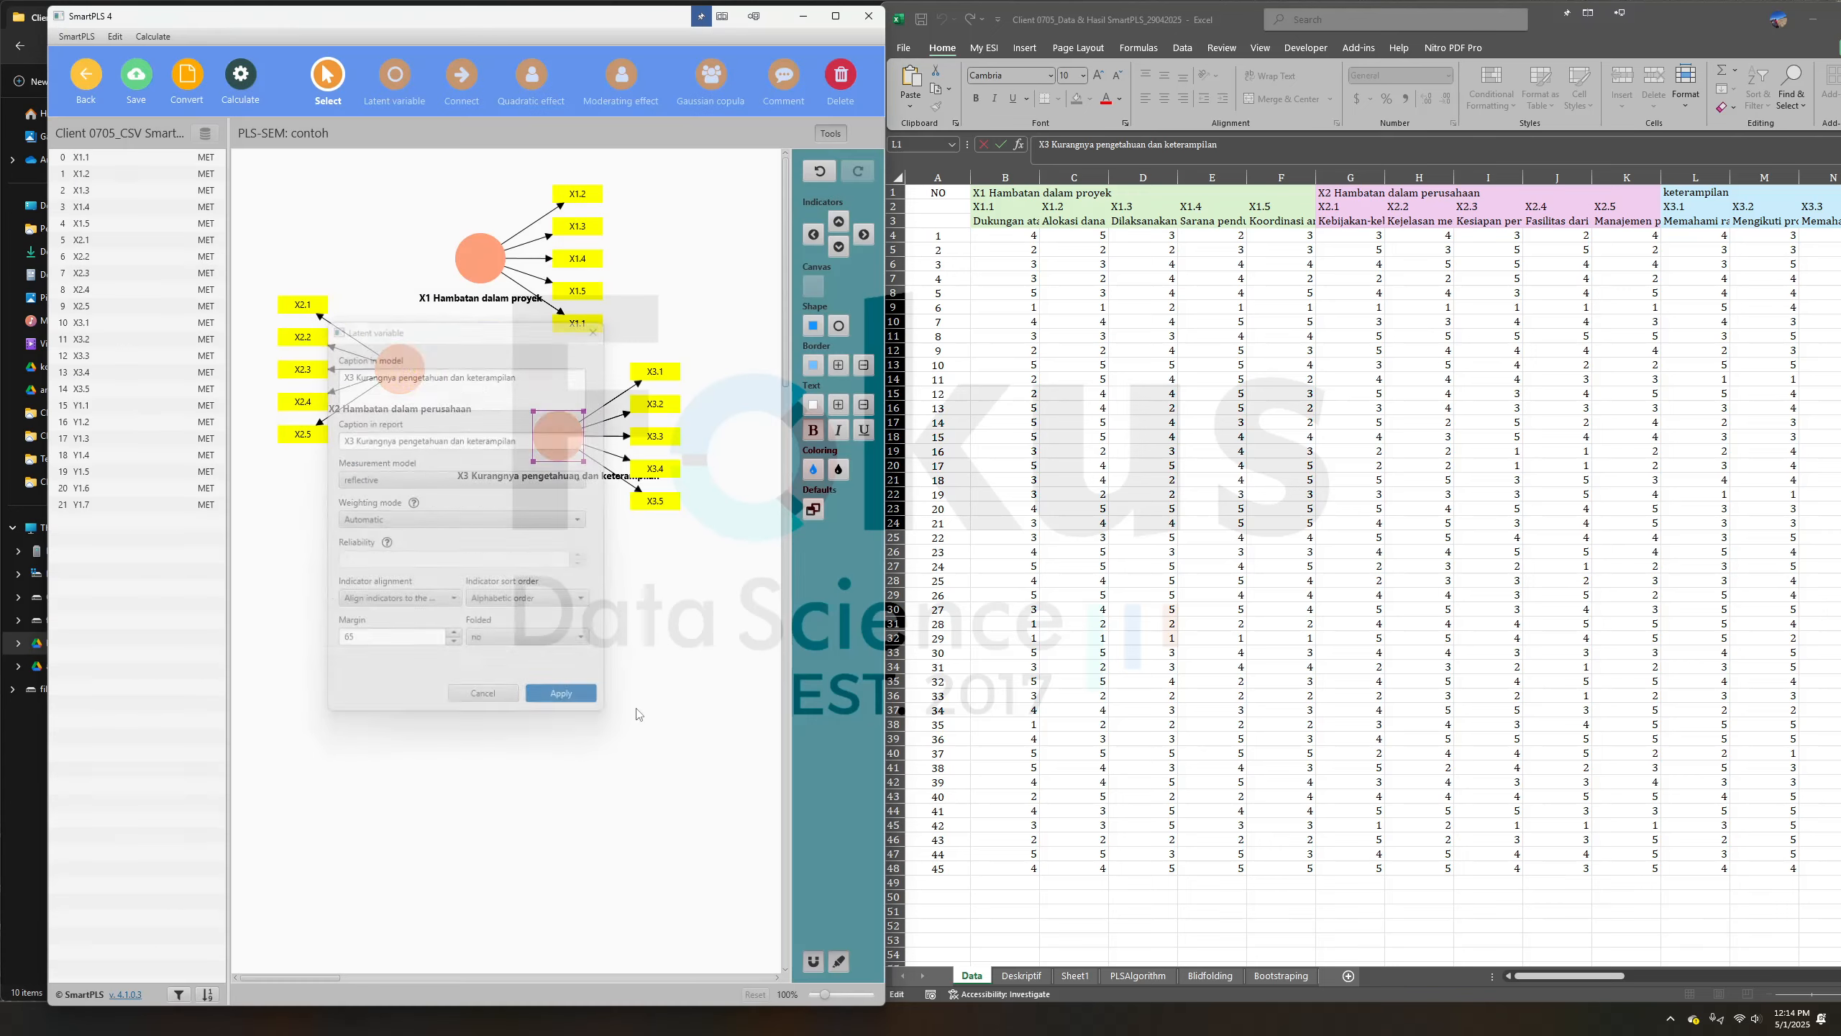
# Copy "Y Hambatan Pencapaian Kompetensi Tenaga Kerja Terampil" from Excel cell Q1 and apply it as the Y1. latent variable's caption in SmartPLS
pyautogui.click(630, 854)
pyautogui.moveTo(312, 976); pyautogui.dragTo(434, 977)
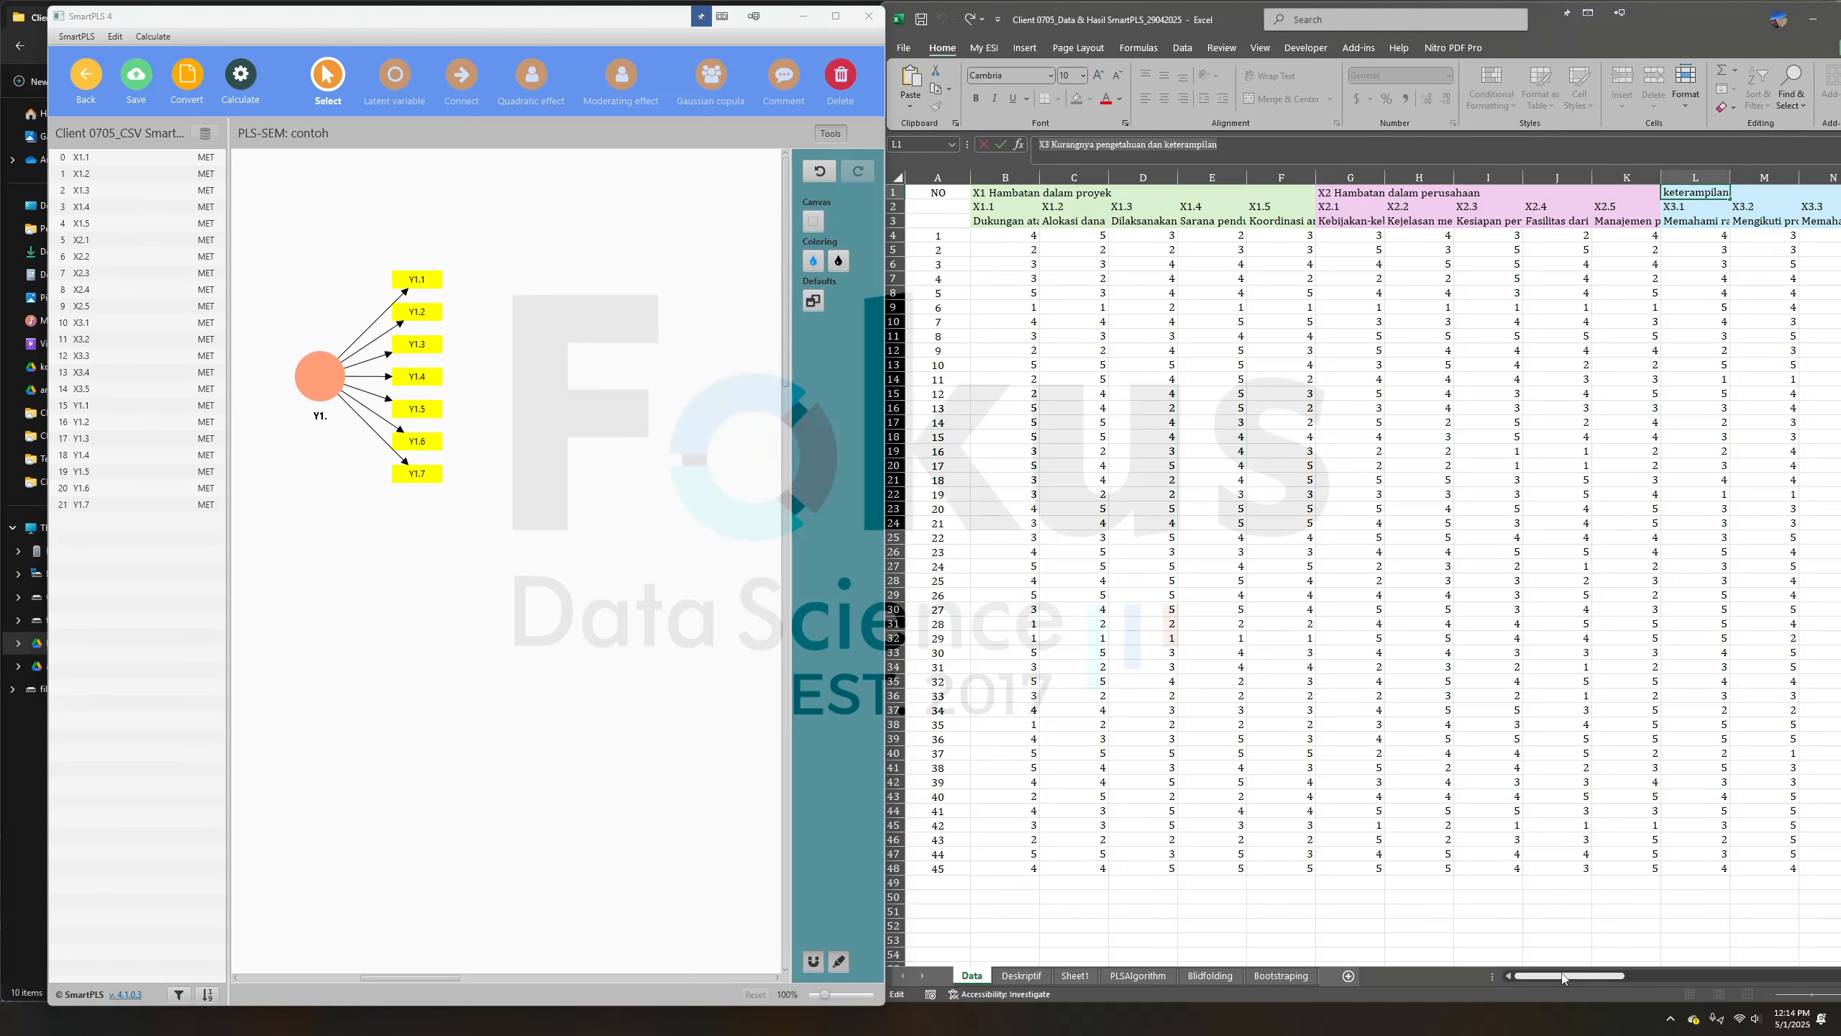
pyautogui.click(1660, 975)
pyautogui.click(1110, 192)
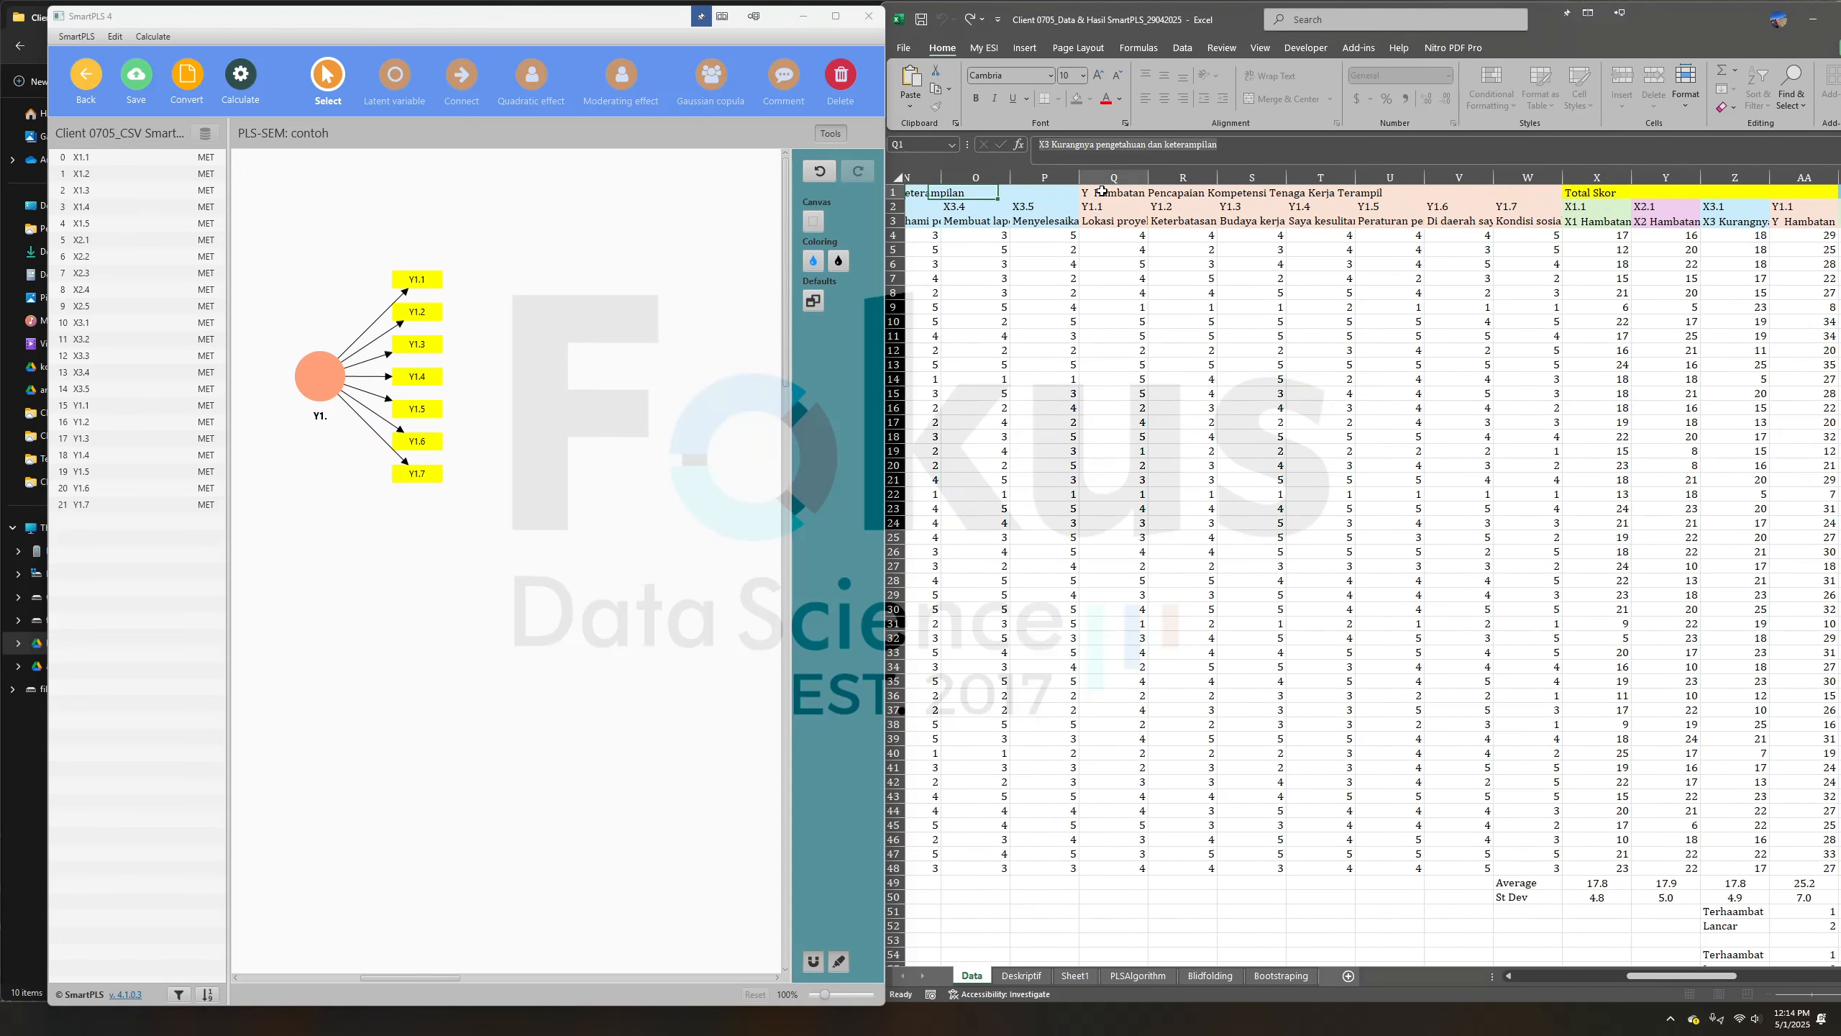
pyautogui.moveTo(1053, 139); pyautogui.dragTo(1037, 143)
pyautogui.rightClick(1094, 143)
pyautogui.click(1154, 179)
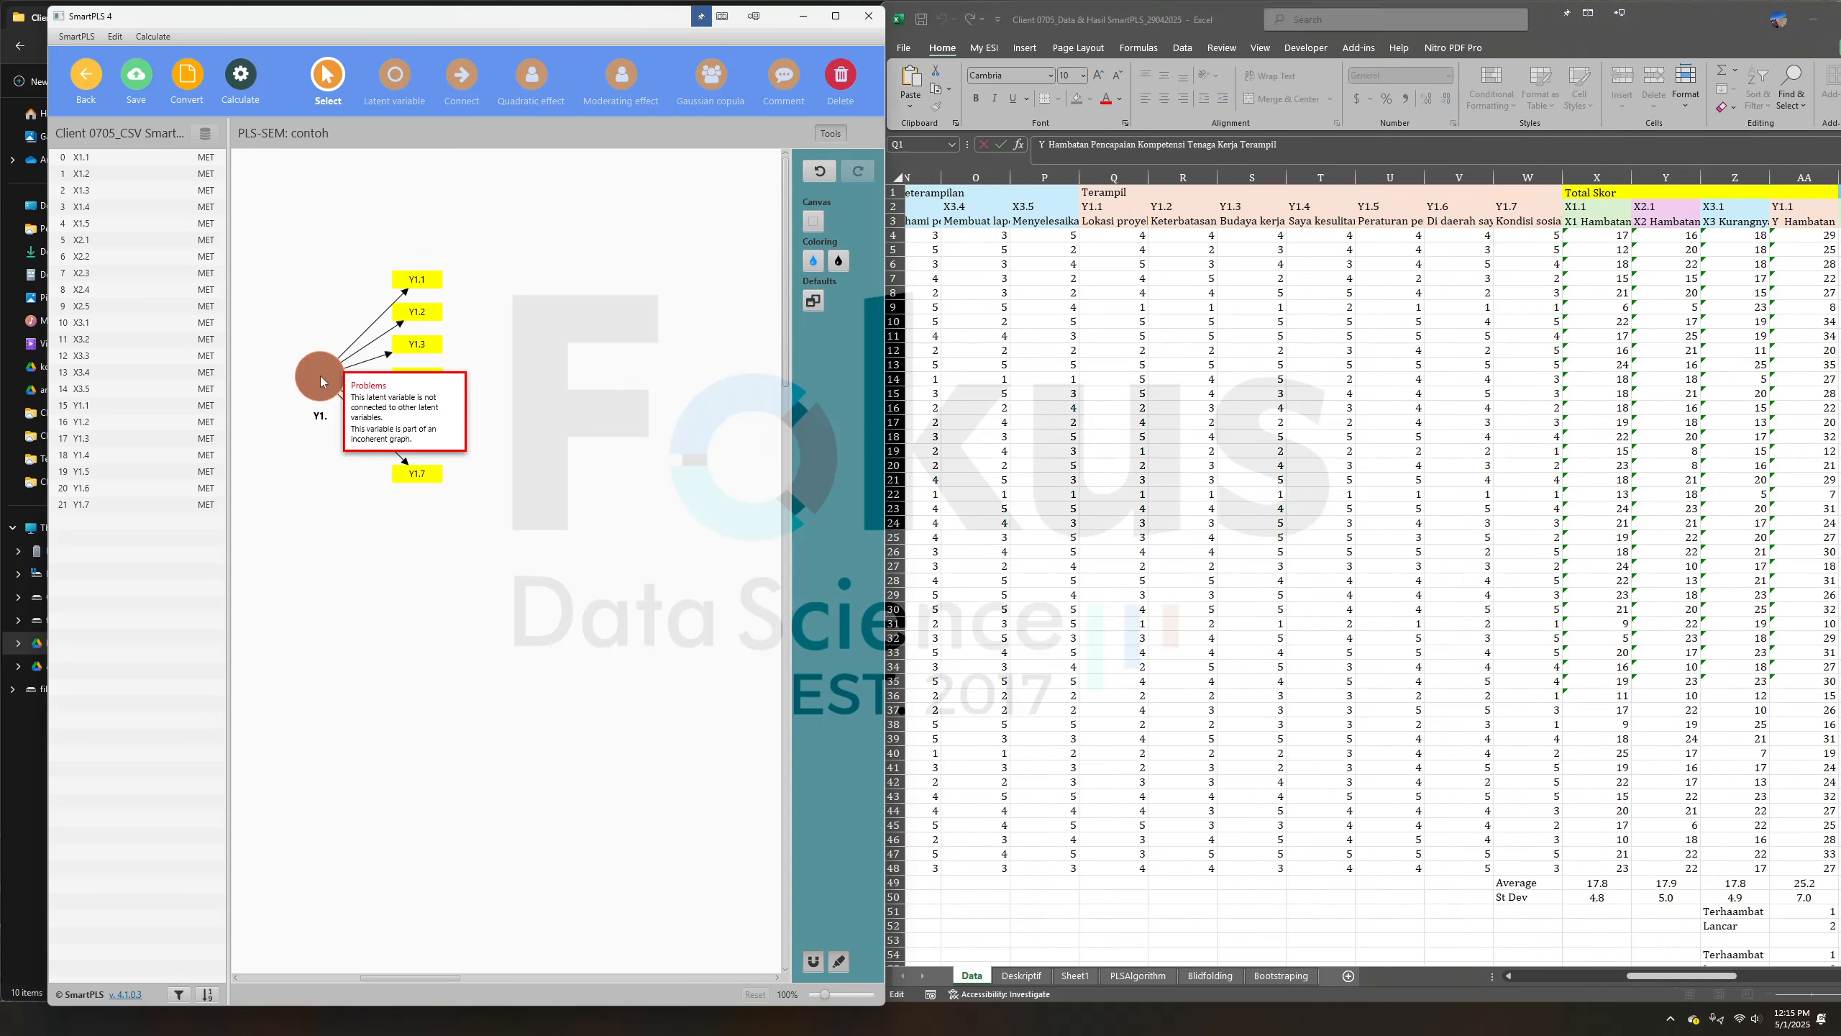
pyautogui.doubleClick(320, 376)
pyautogui.hotkey('ctrl', 'a')
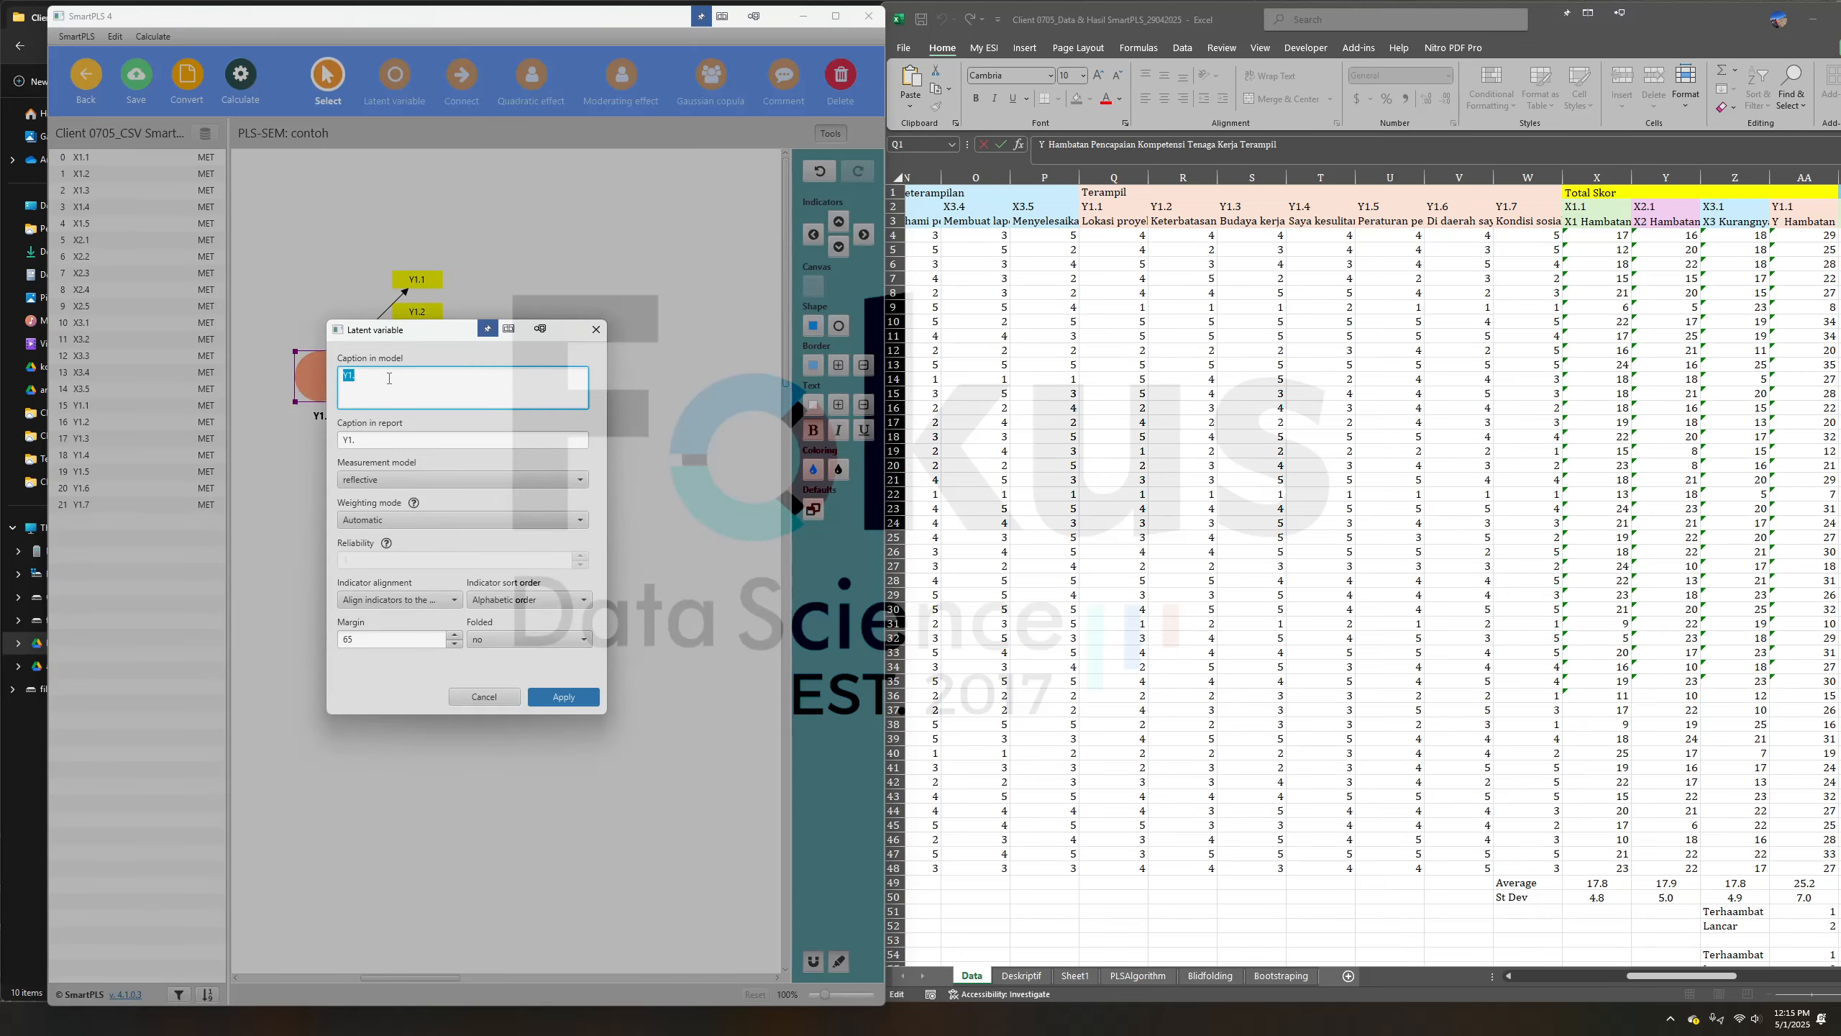
pyautogui.rightClick(389, 377)
pyautogui.click(413, 475)
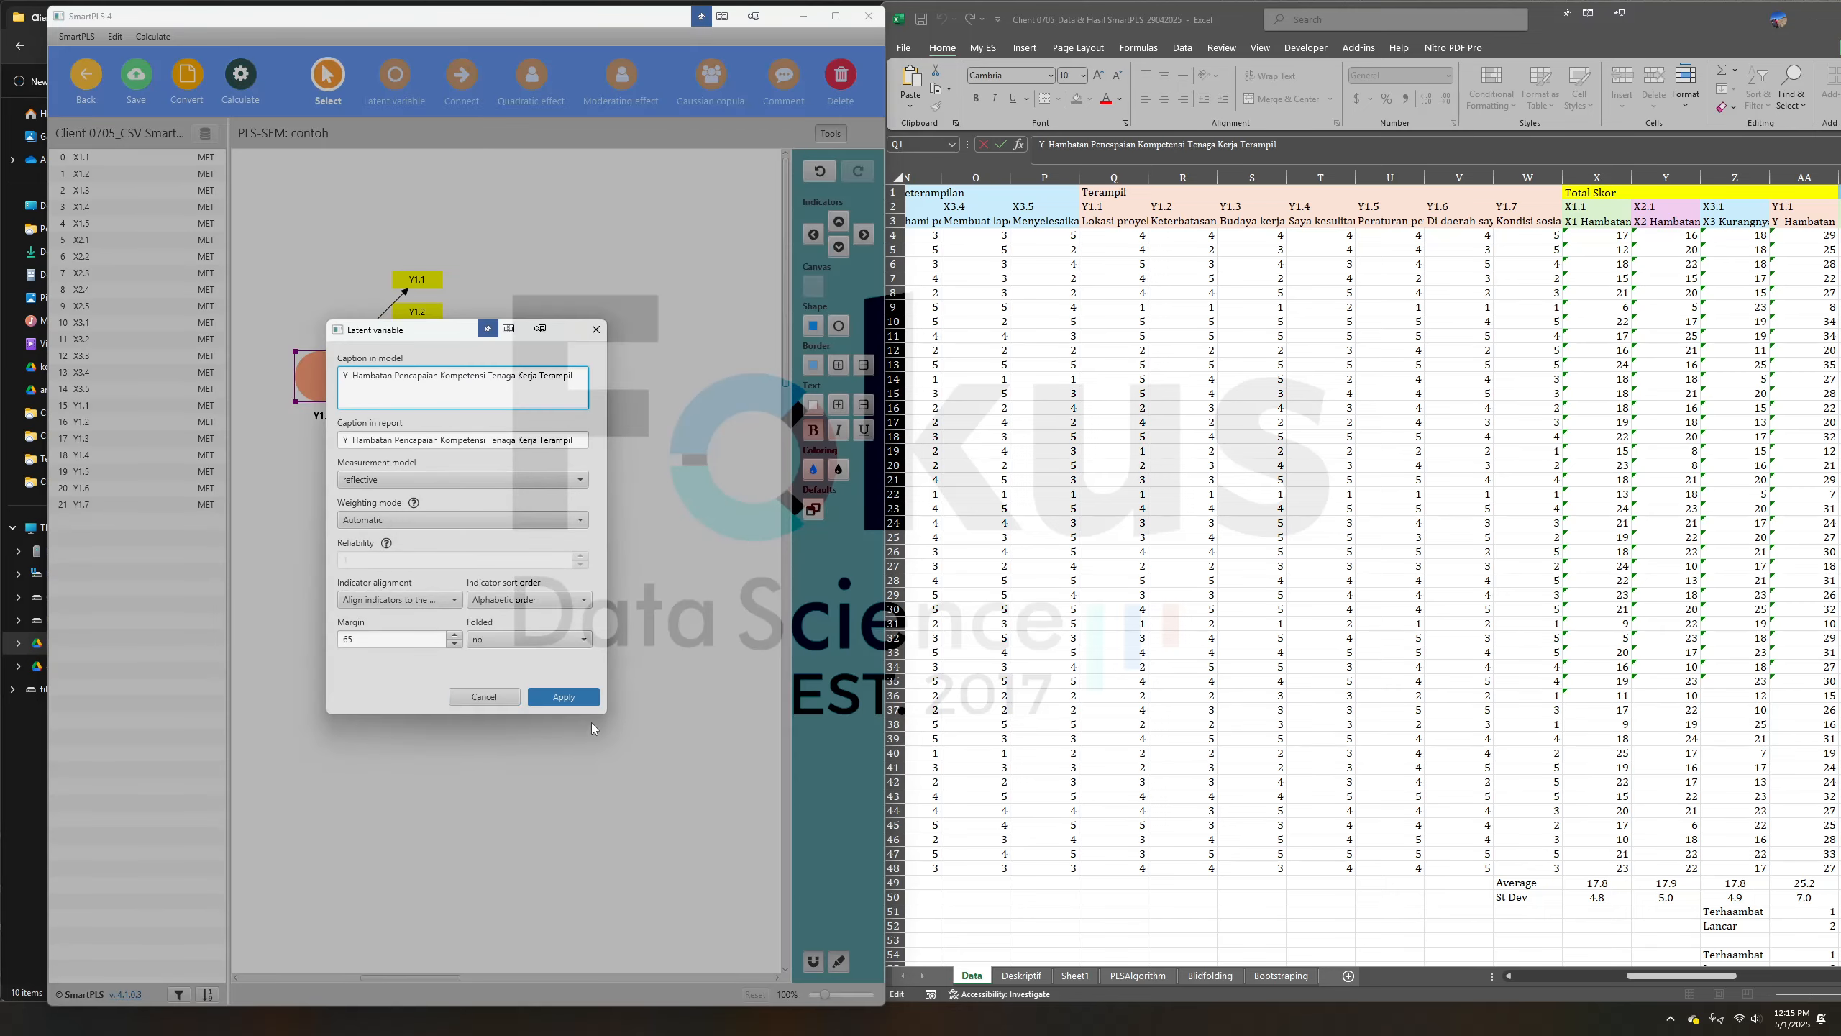
pyautogui.click(563, 697)
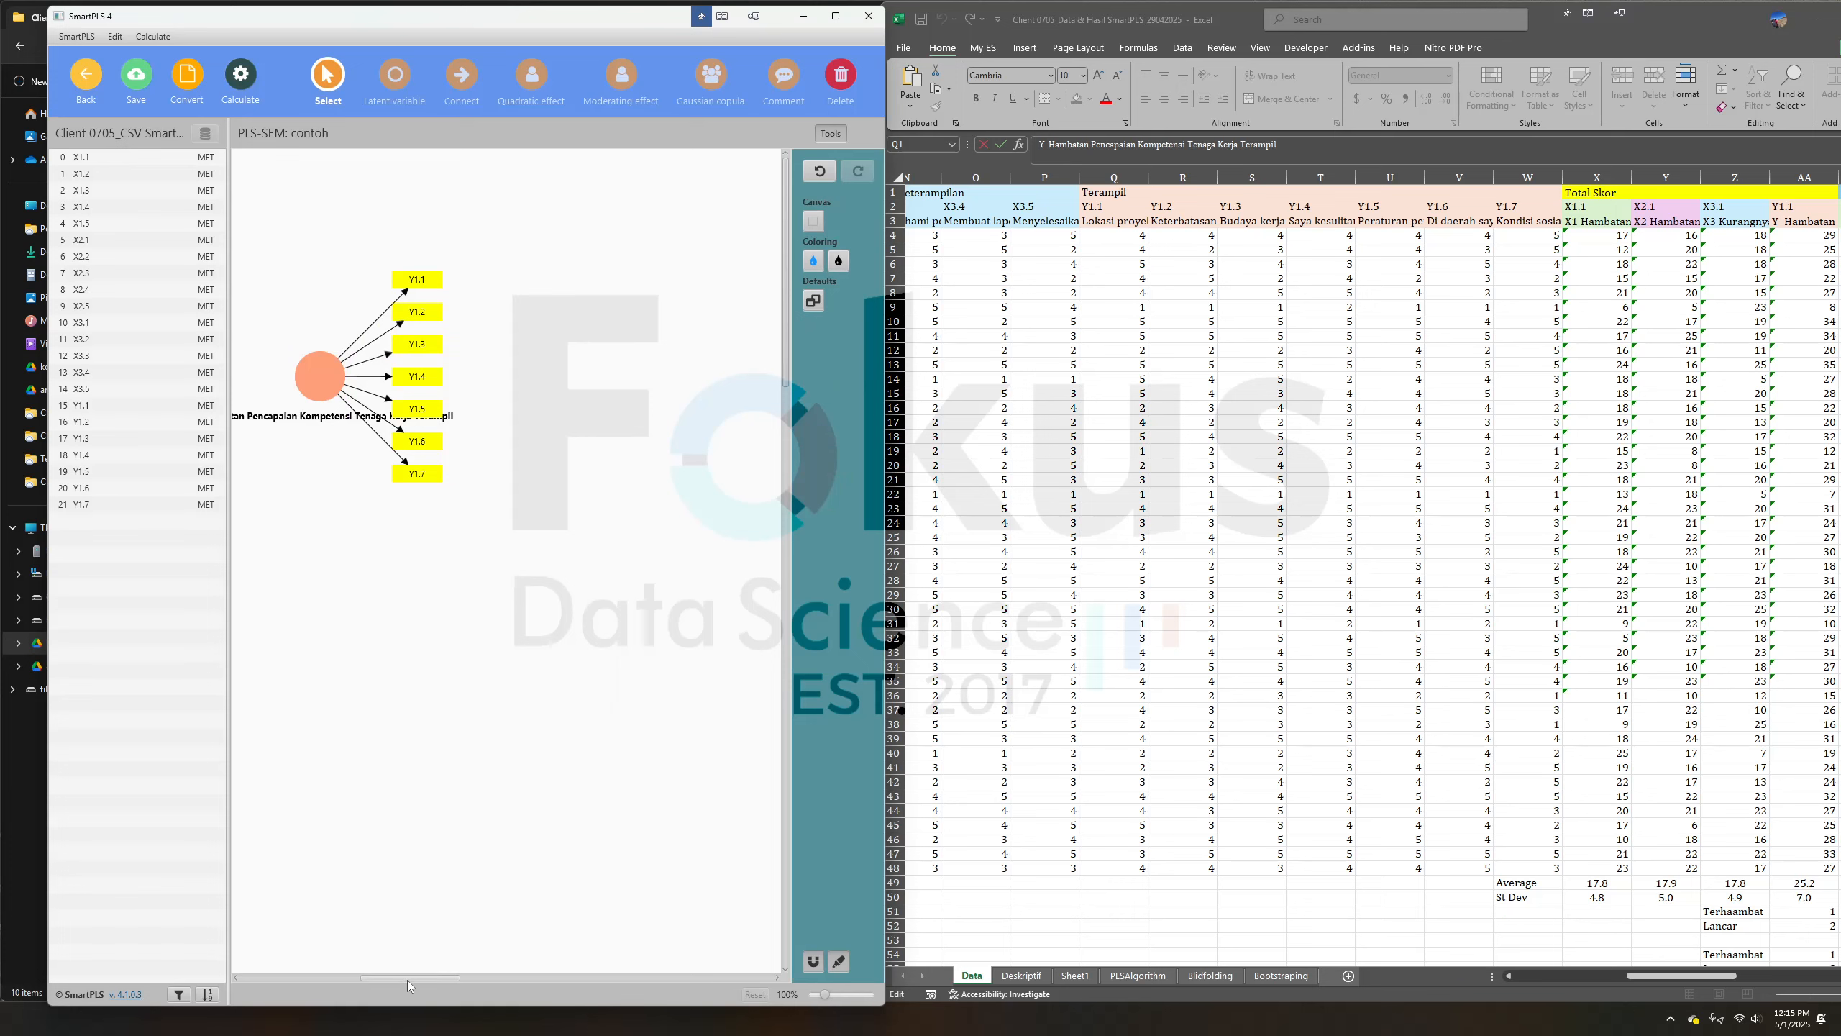
# Arrange the X1, X2 and X3 latent variables in one vertical column, with the X1 and X3 indicators placed on their left side
pyautogui.moveTo(407, 979); pyautogui.dragTo(303, 978)
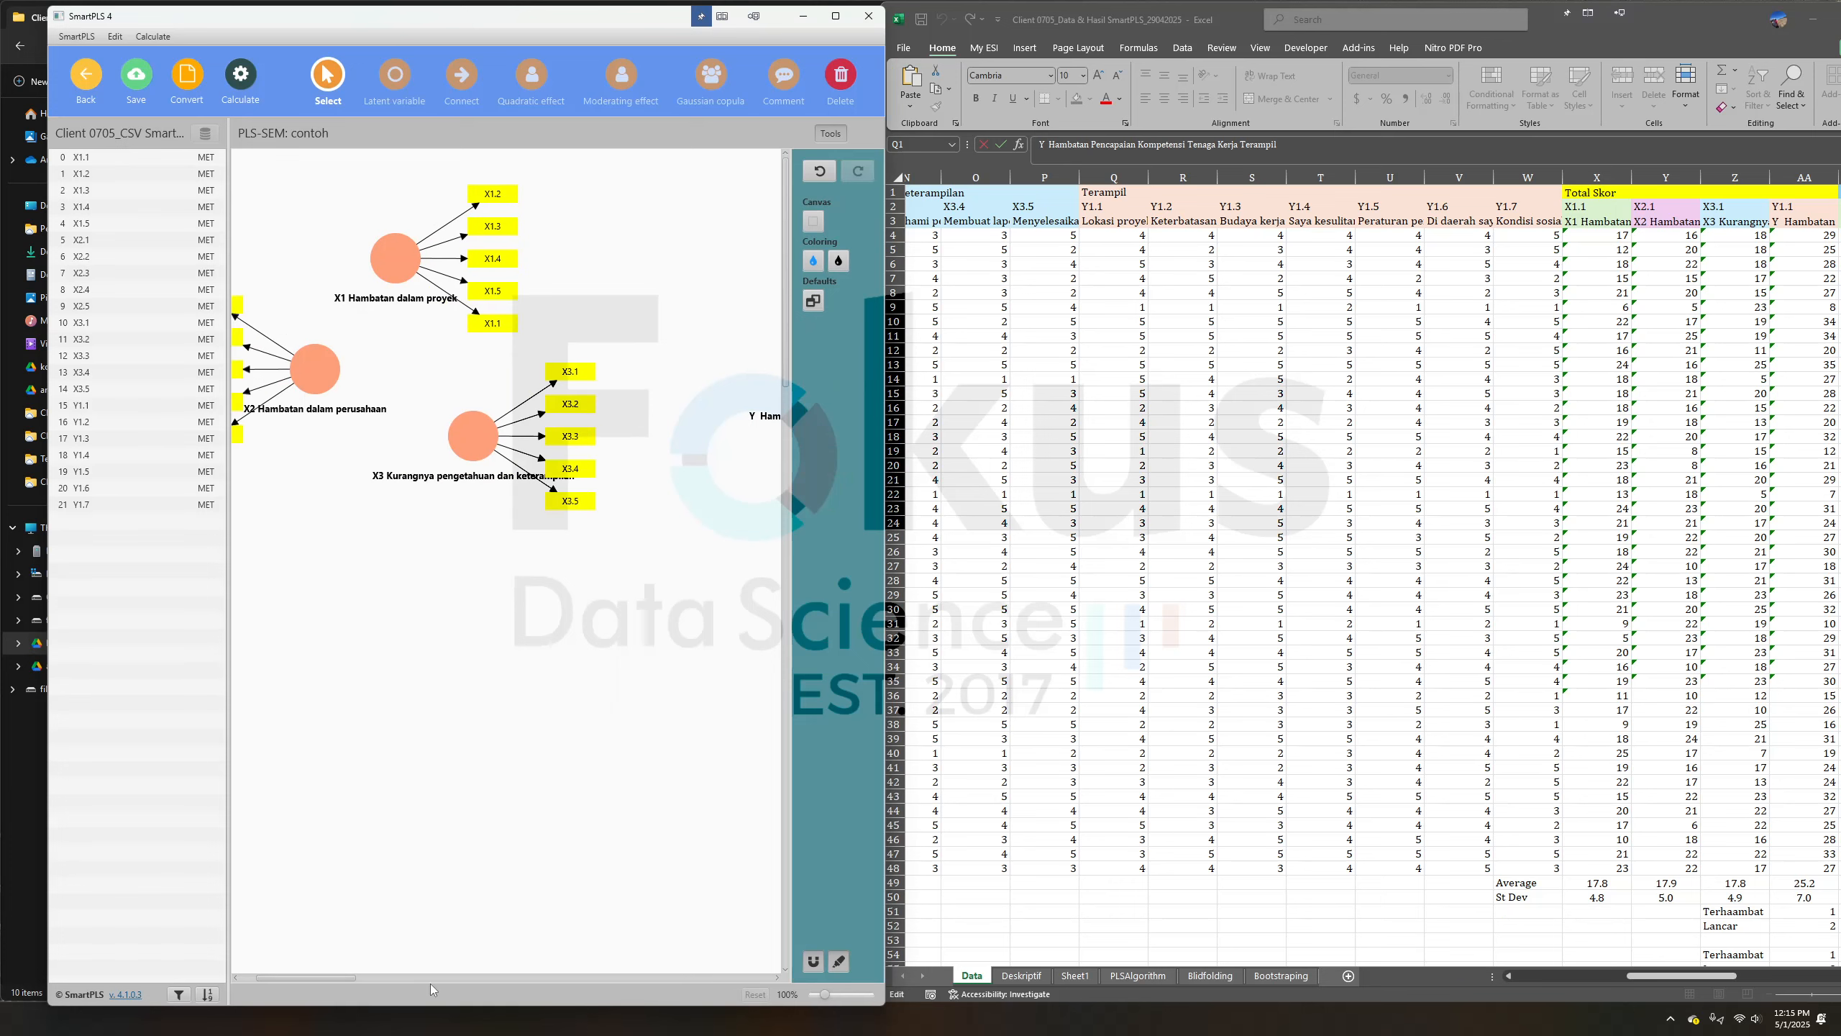
pyautogui.moveTo(315, 369); pyautogui.dragTo(387, 517)
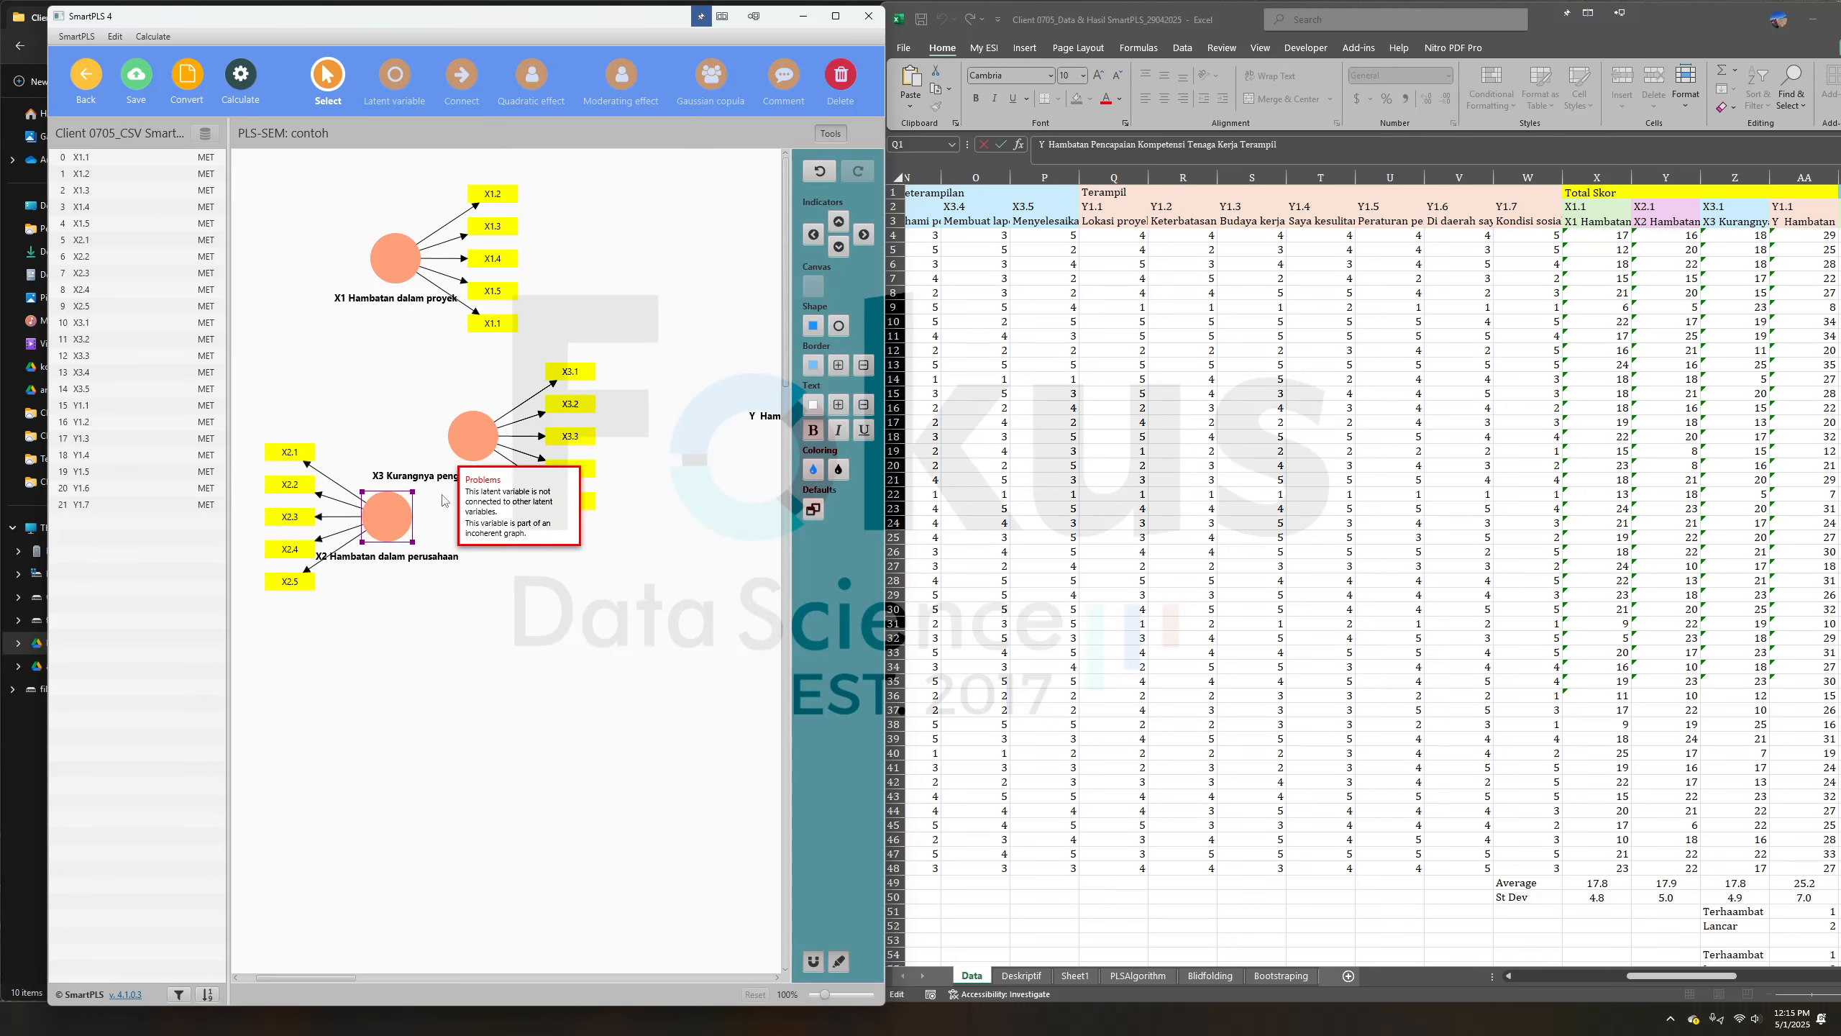
pyautogui.moveTo(396, 279); pyautogui.dragTo(412, 292)
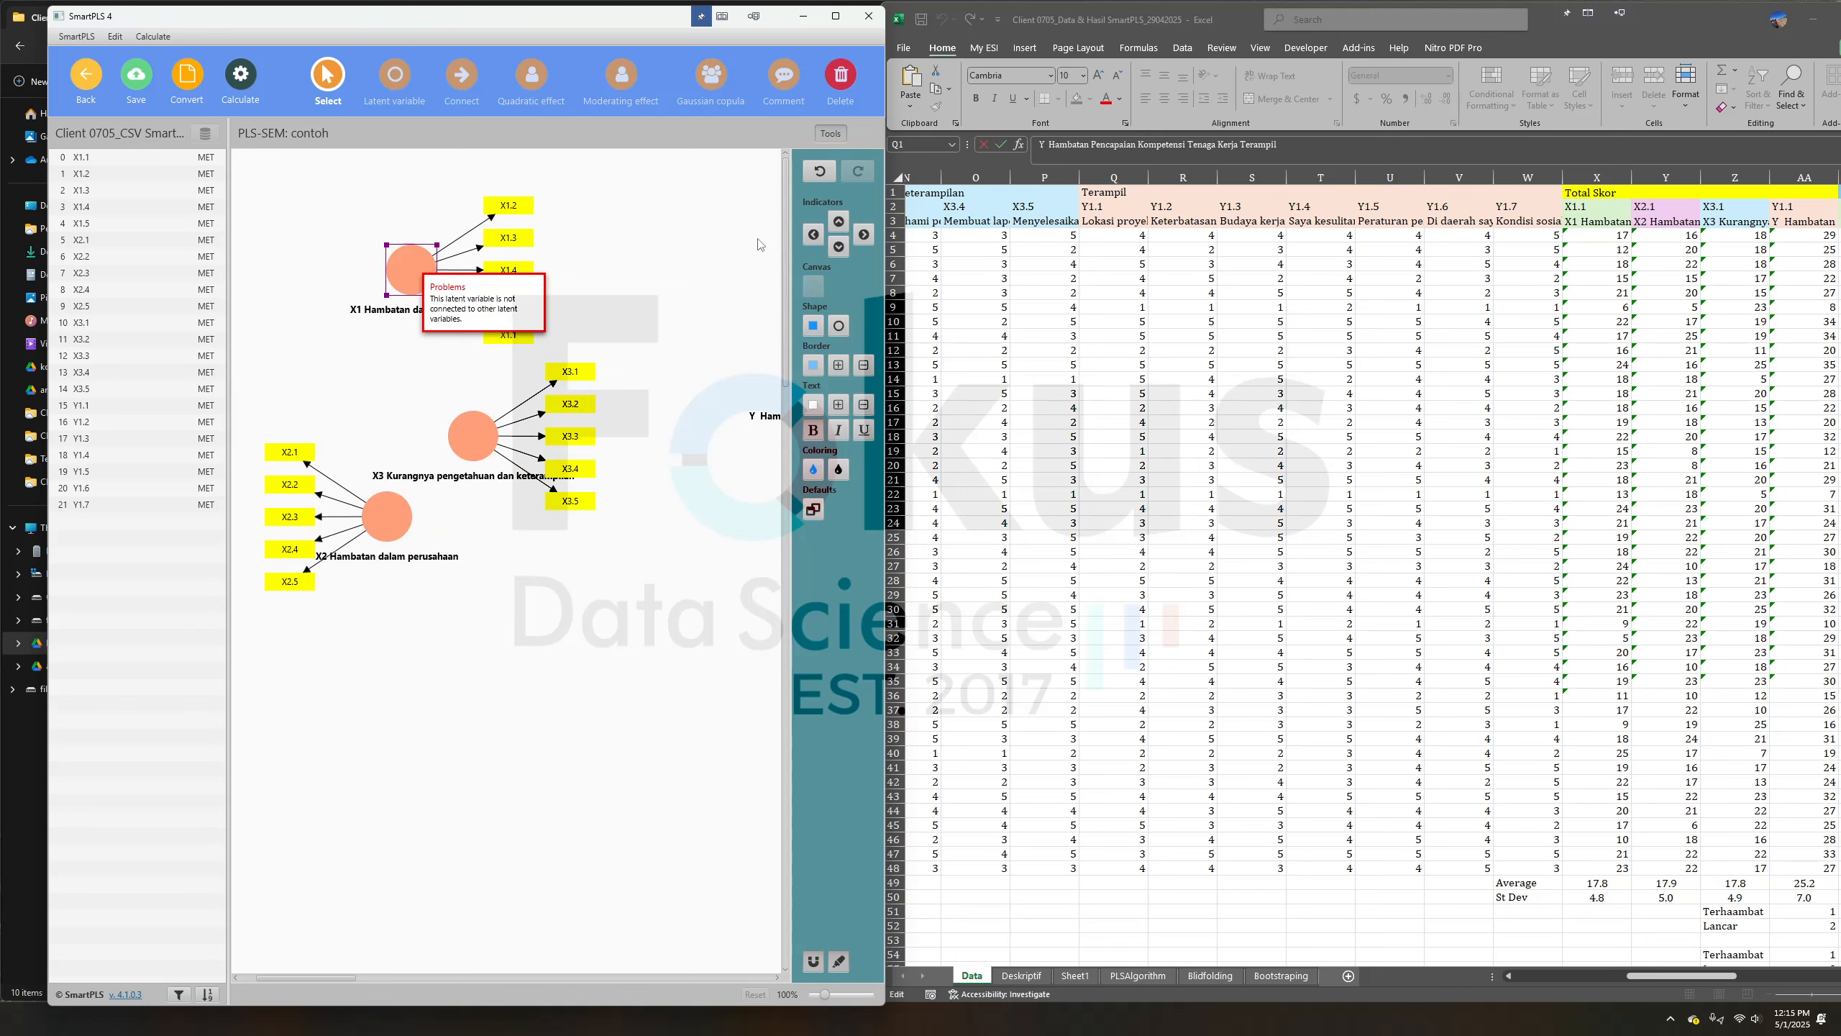
pyautogui.click(814, 233)
pyautogui.moveTo(450, 444); pyautogui.dragTo(420, 743)
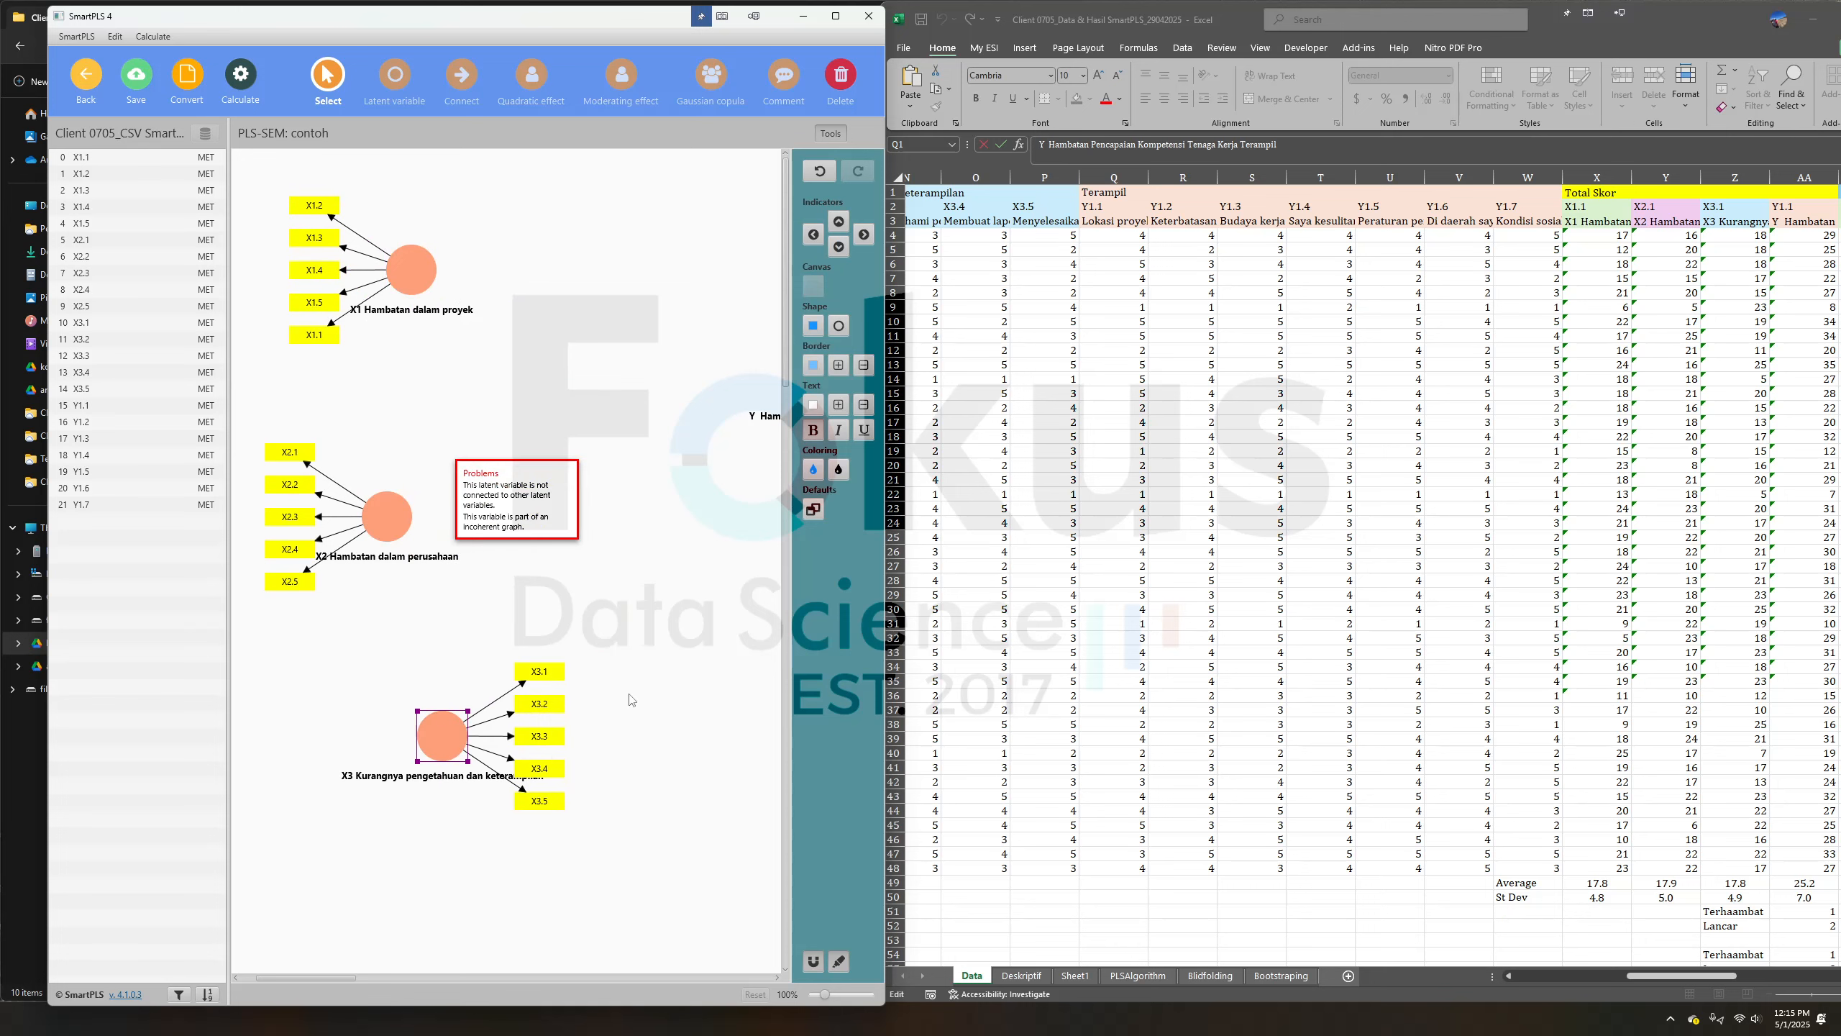
pyautogui.click(814, 233)
pyautogui.moveTo(387, 516); pyautogui.dragTo(411, 430)
pyautogui.moveTo(446, 737); pyautogui.dragTo(416, 600)
pyautogui.click(616, 451)
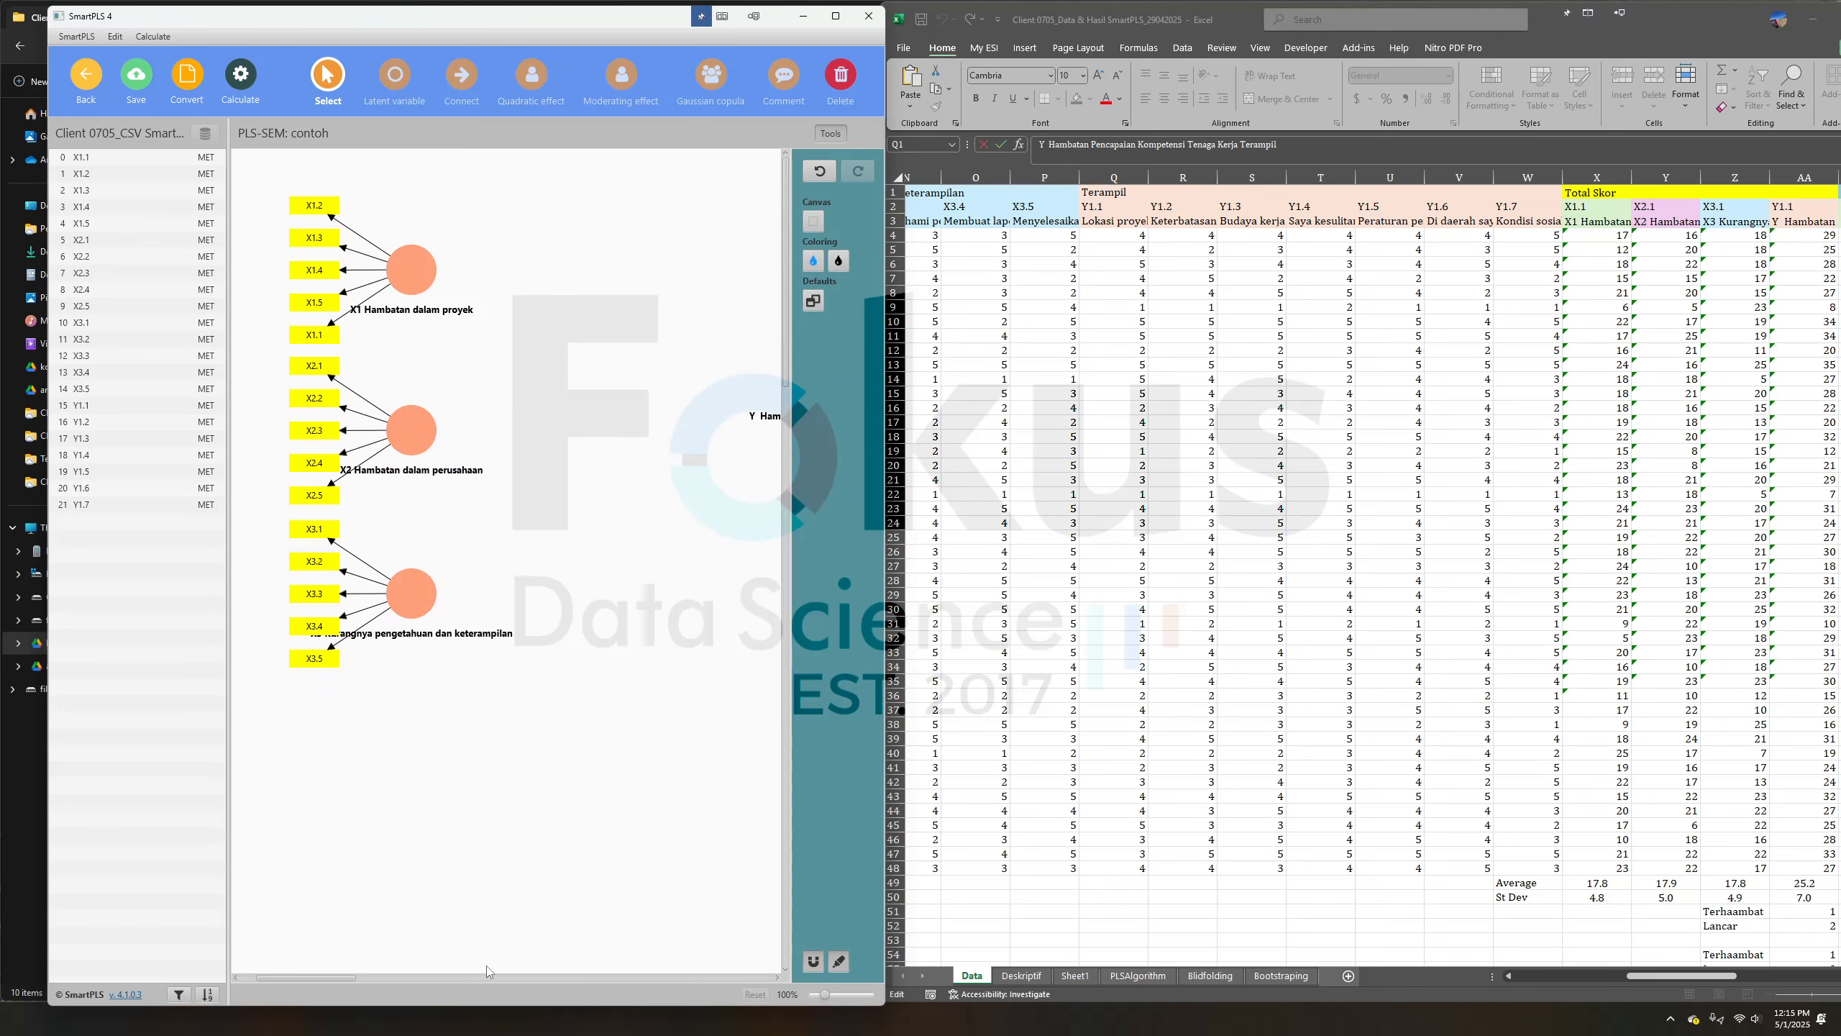
# Move the Y latent variable to the same height as X2, beside the column of X variables
pyautogui.moveTo(337, 972); pyautogui.dragTo(358, 974)
pyautogui.moveTo(728, 399); pyautogui.dragTo(523, 453)
pyautogui.click(533, 661)
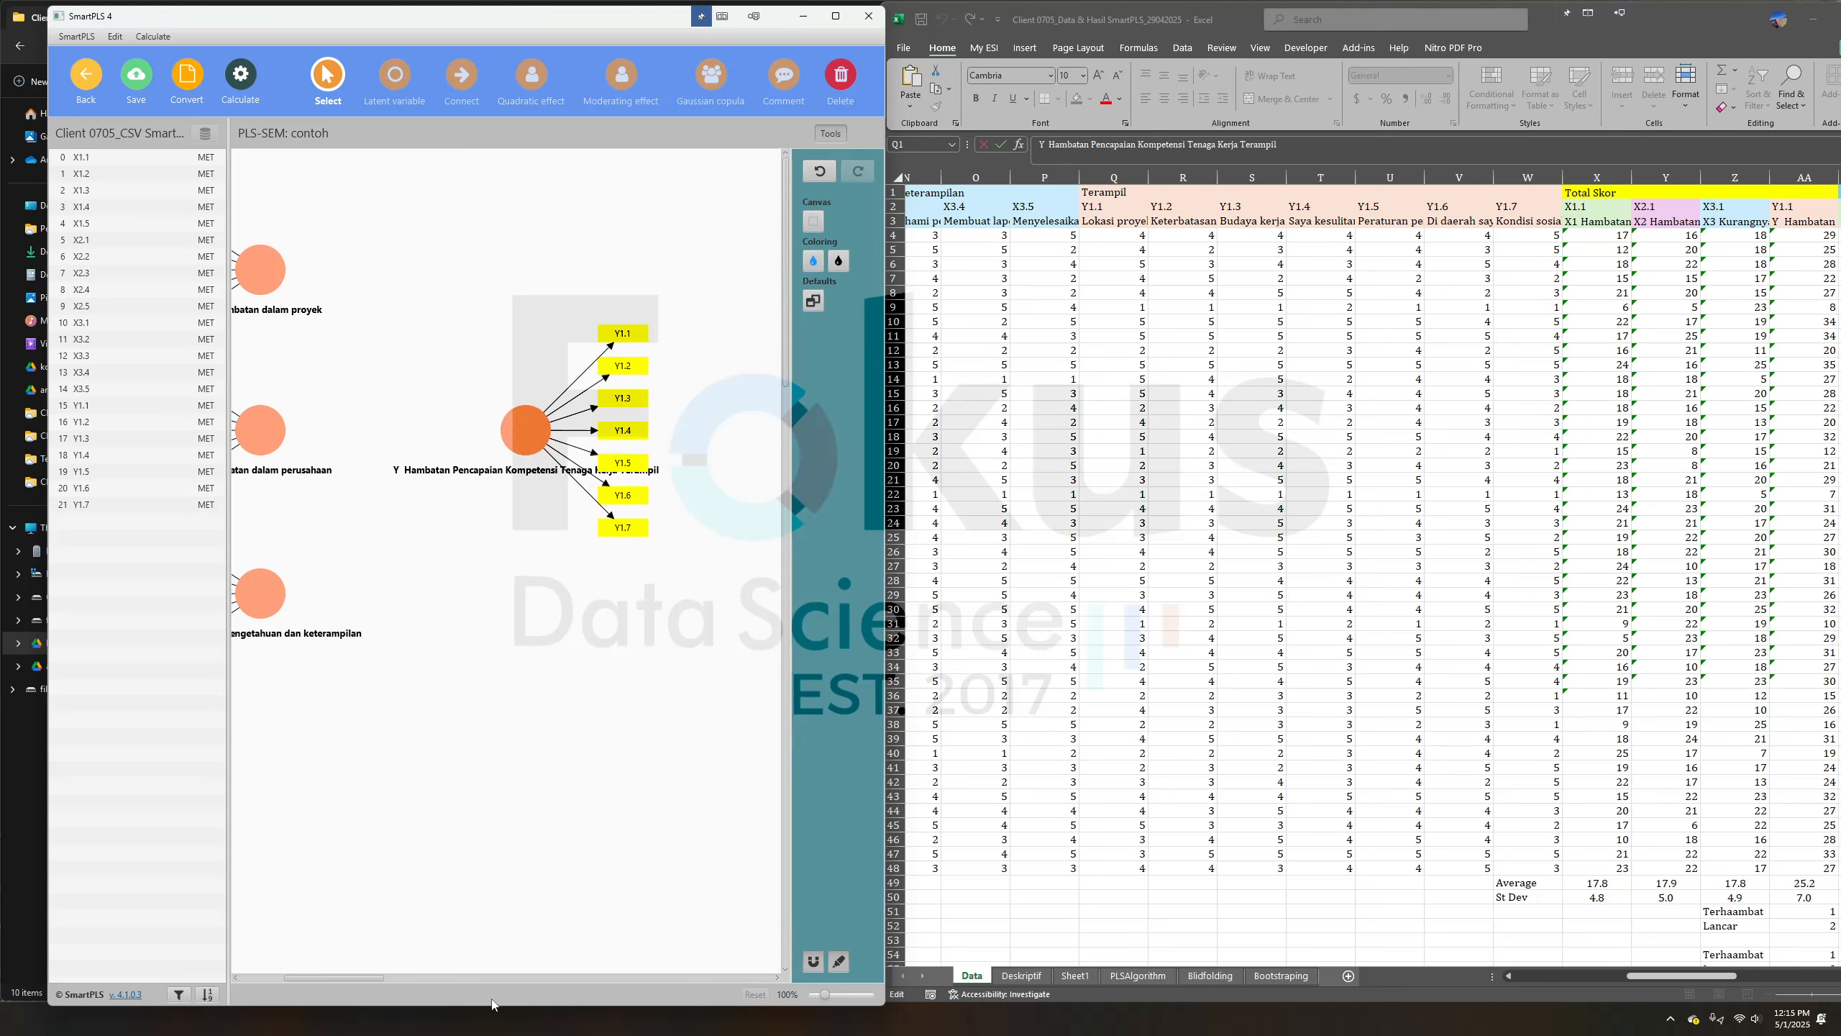
# Connect the X1, X2 and X3 latent variables to the Y latent variable with structural paths
pyautogui.moveTo(383, 972); pyautogui.dragTo(357, 973)
pyautogui.click(469, 79)
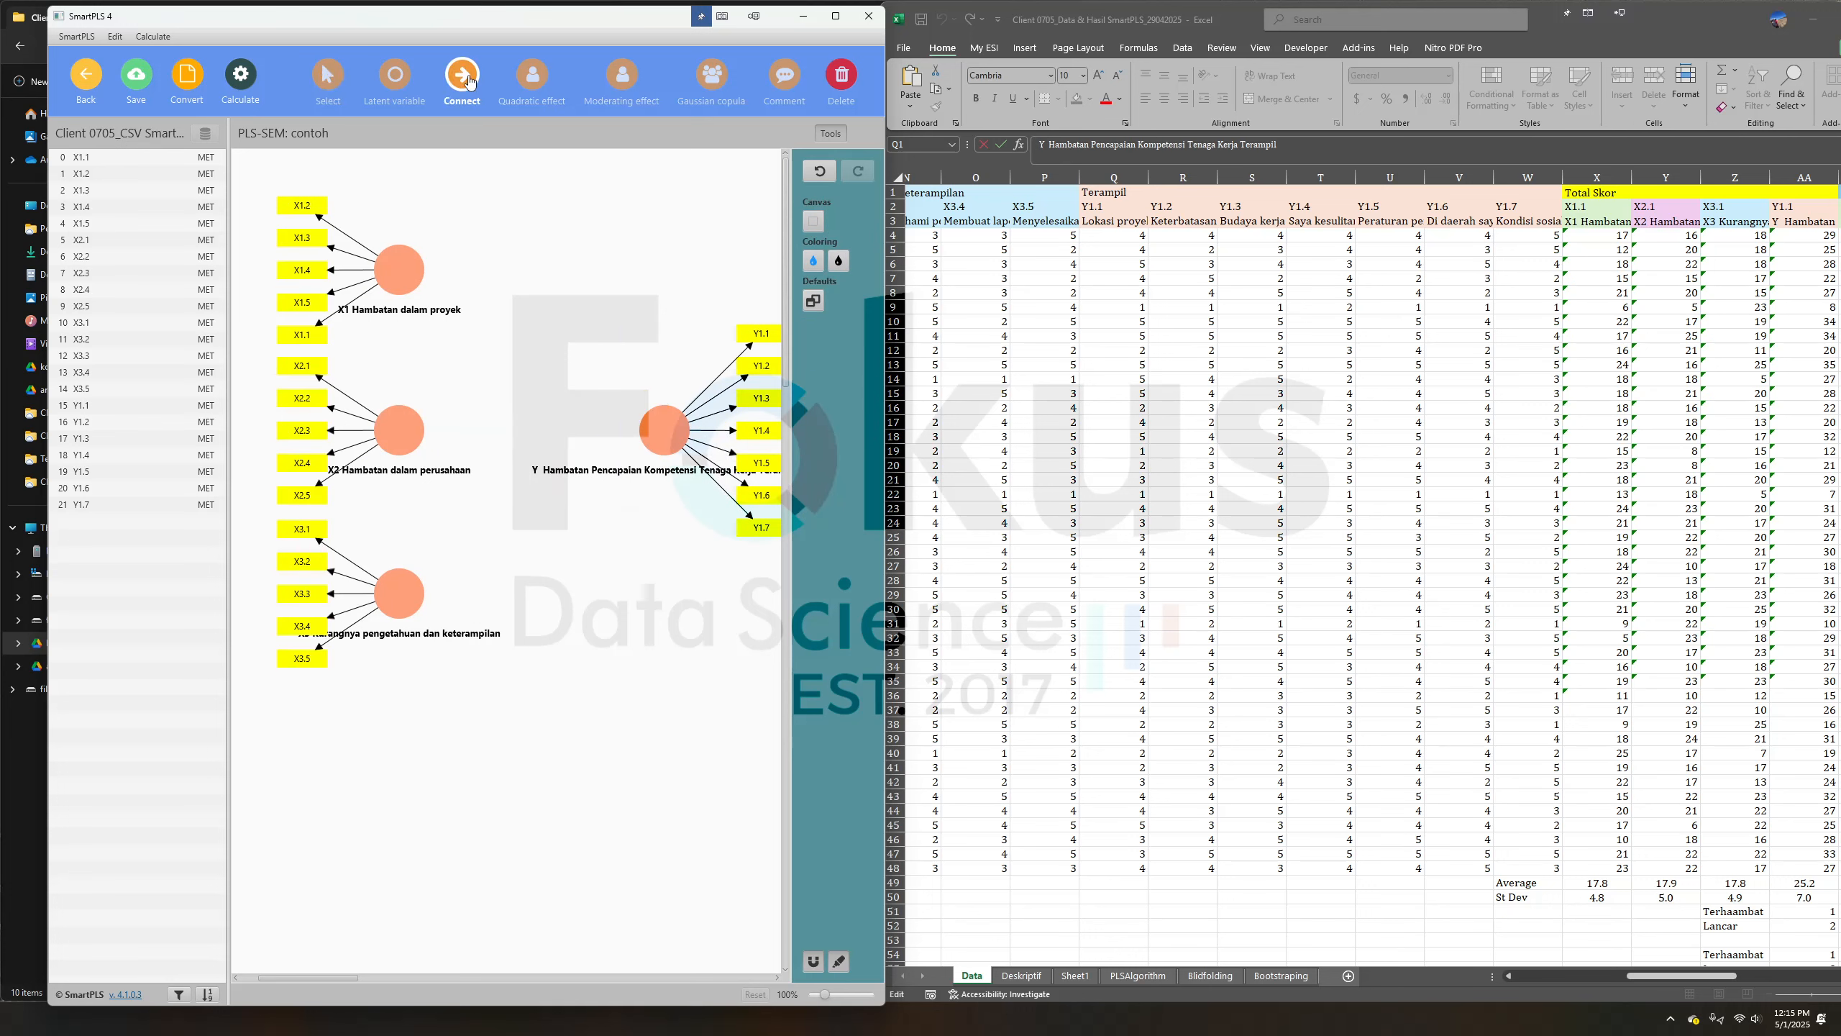
pyautogui.click(399, 270)
pyautogui.click(664, 430)
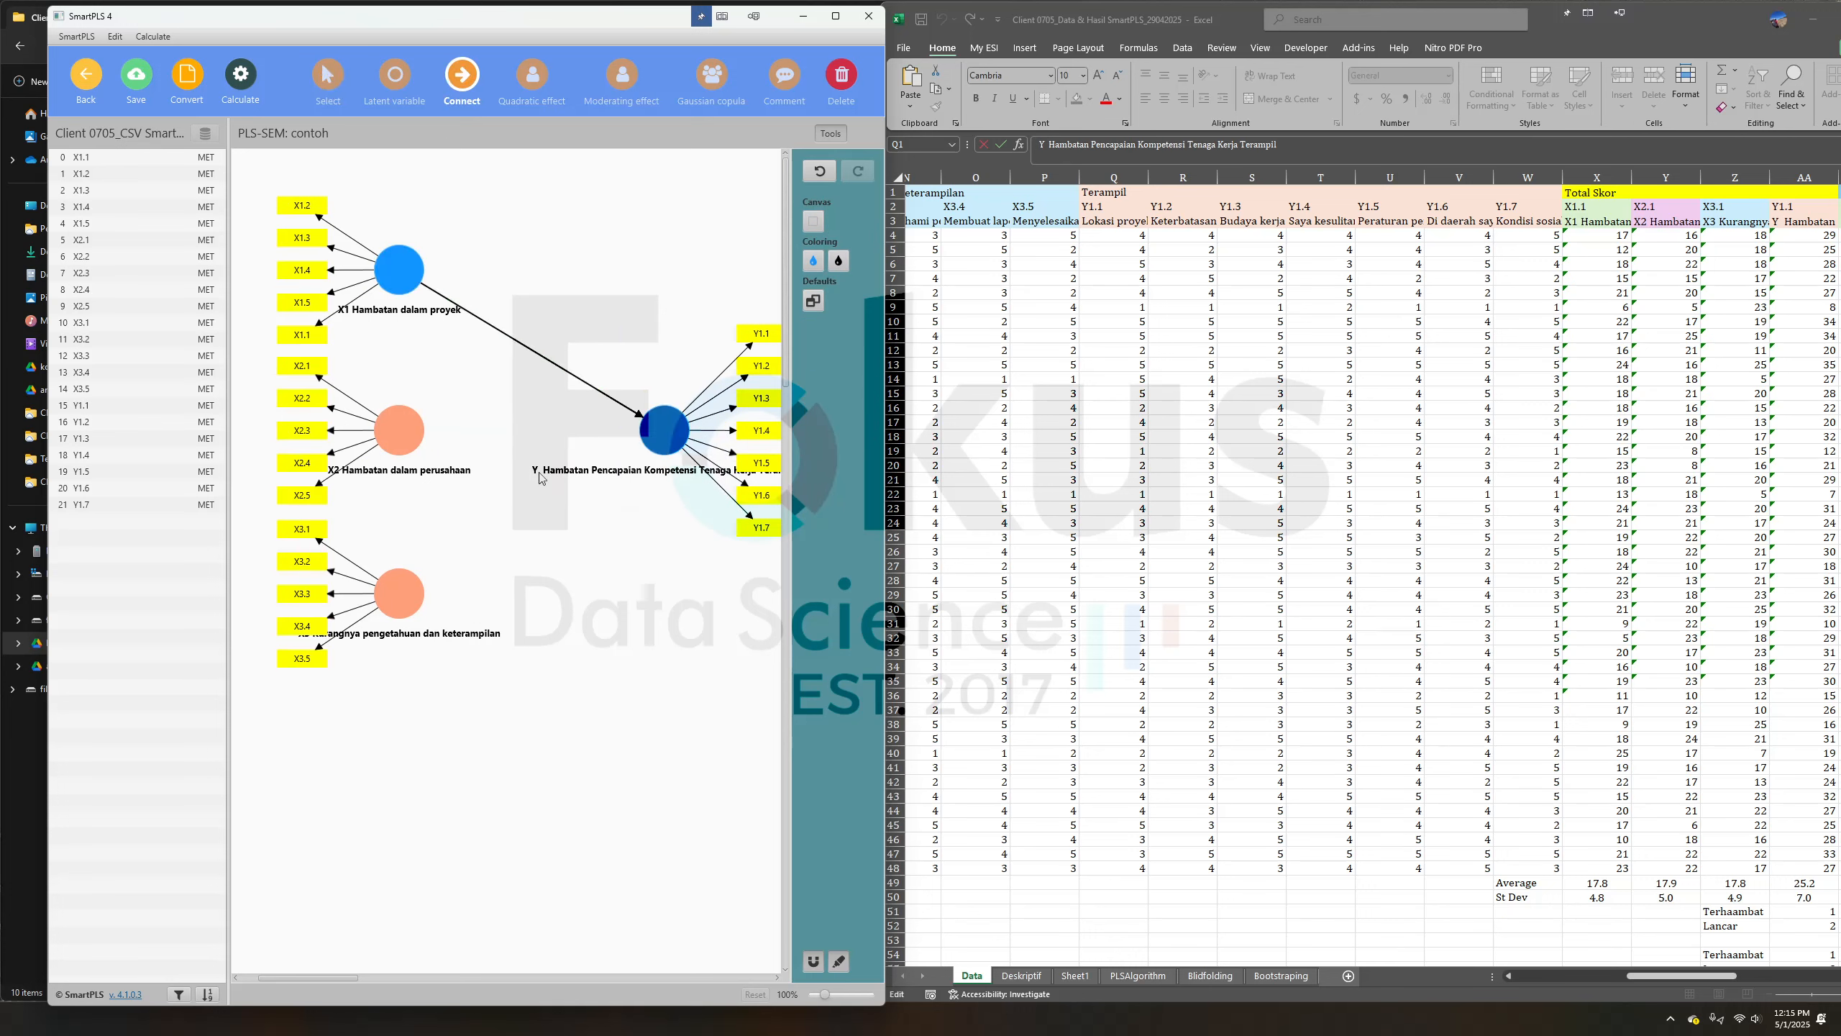
pyautogui.click(418, 444)
pyautogui.click(659, 432)
pyautogui.click(417, 595)
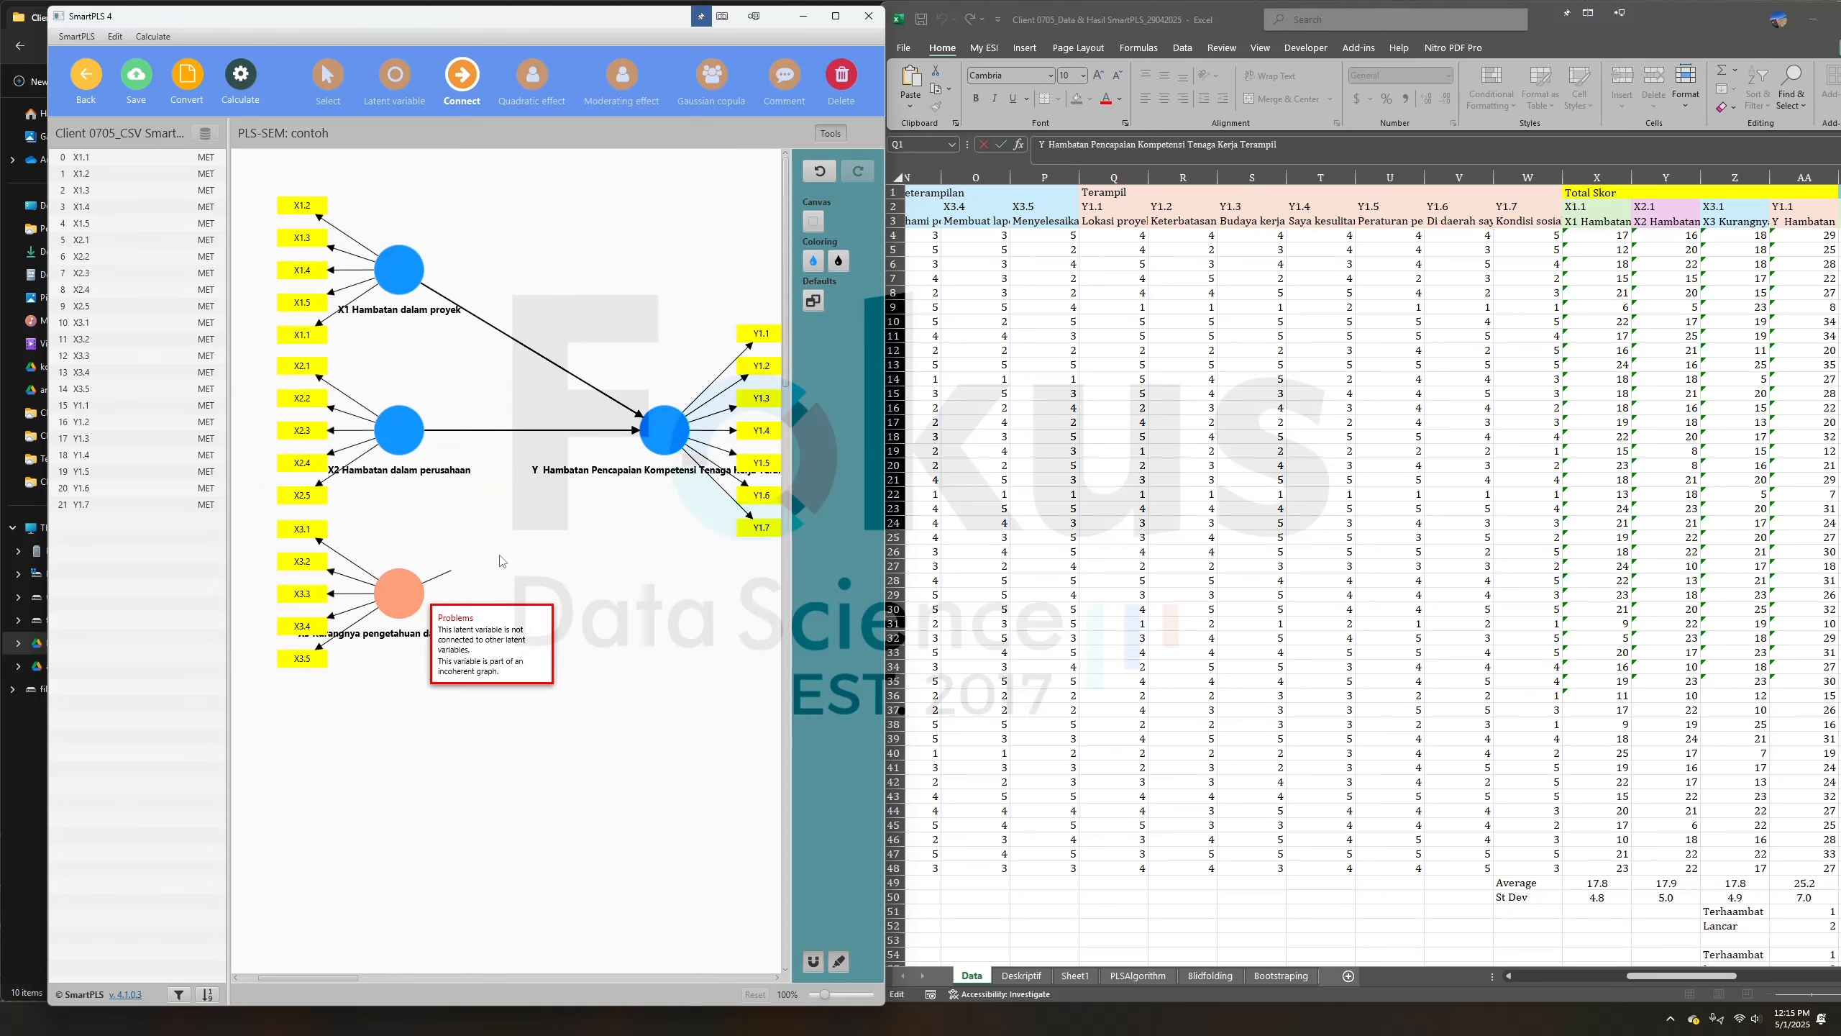
pyautogui.click(653, 437)
# Shift the Y latent variable closer to the X variables and save the model
pyautogui.click(326, 78)
pyautogui.moveTo(656, 430); pyautogui.dragTo(615, 428)
pyautogui.click(346, 184)
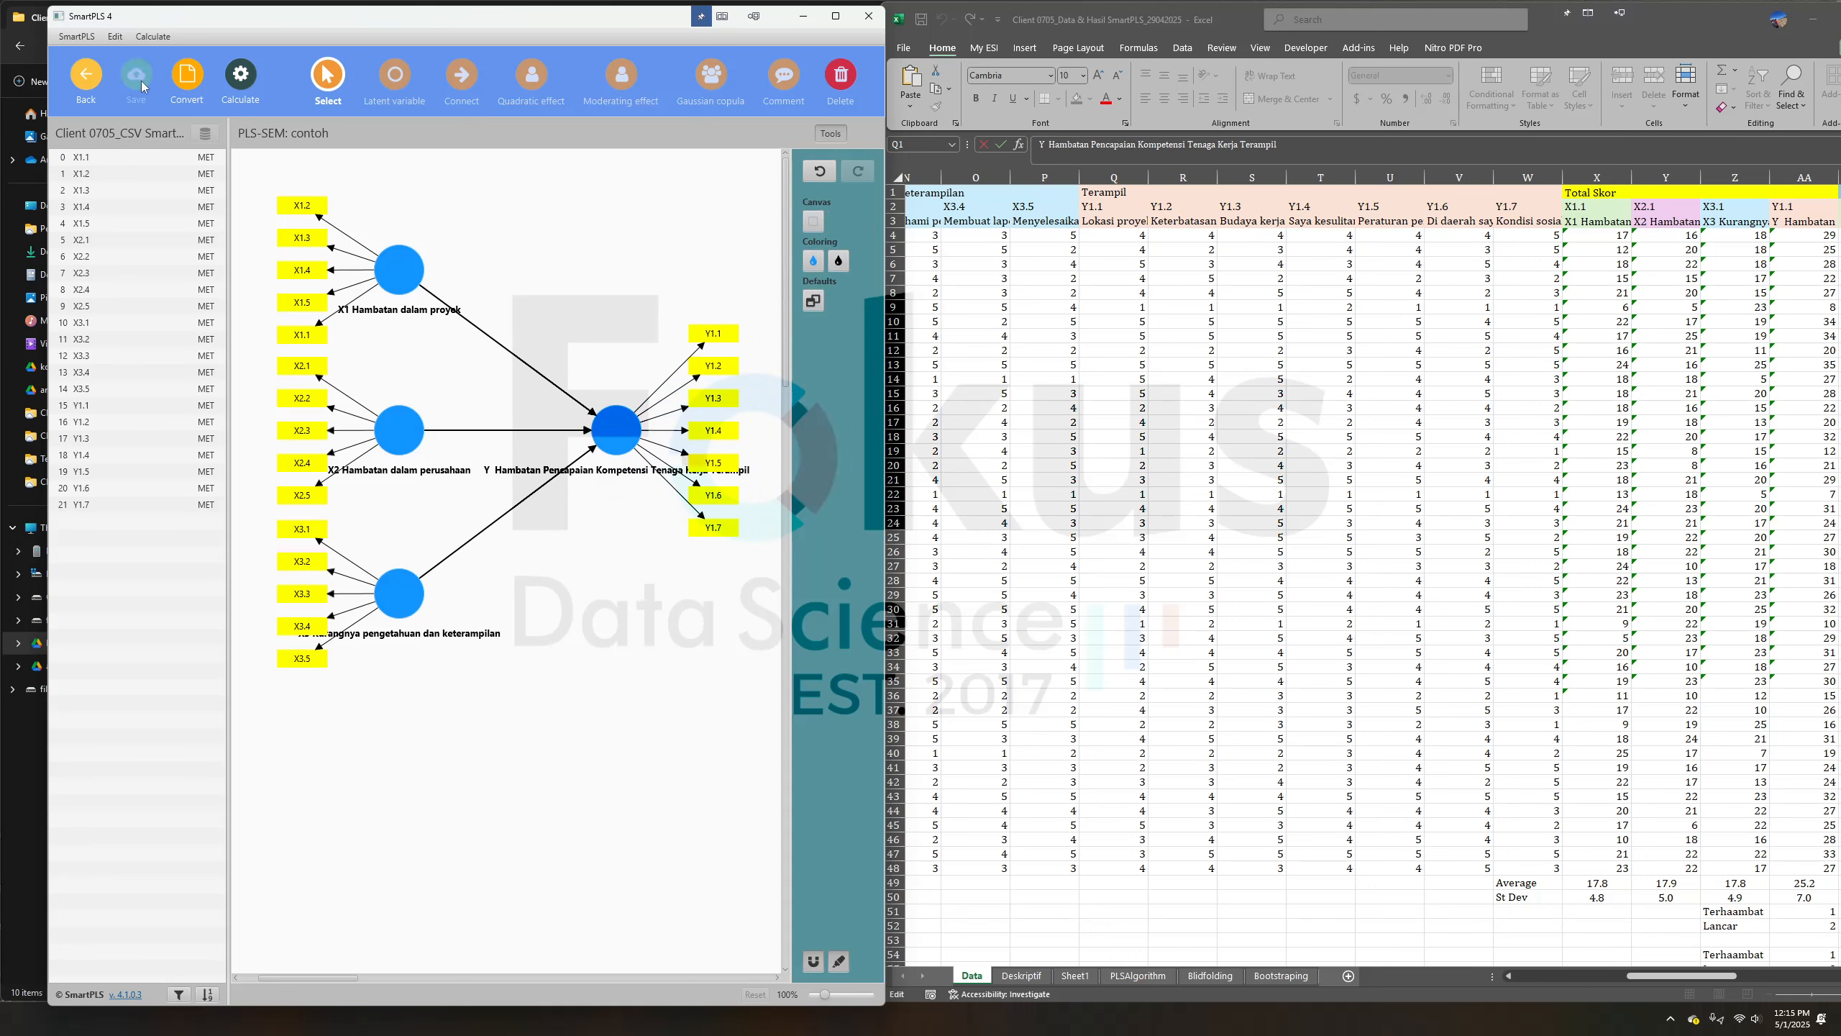
# Unpin and minimize the SmartPLS window, and open the Interpretasi Hasil SmartPLS Word document from the project folder
pyautogui.press('super')
pyautogui.hotkey('alt', 'Tab')
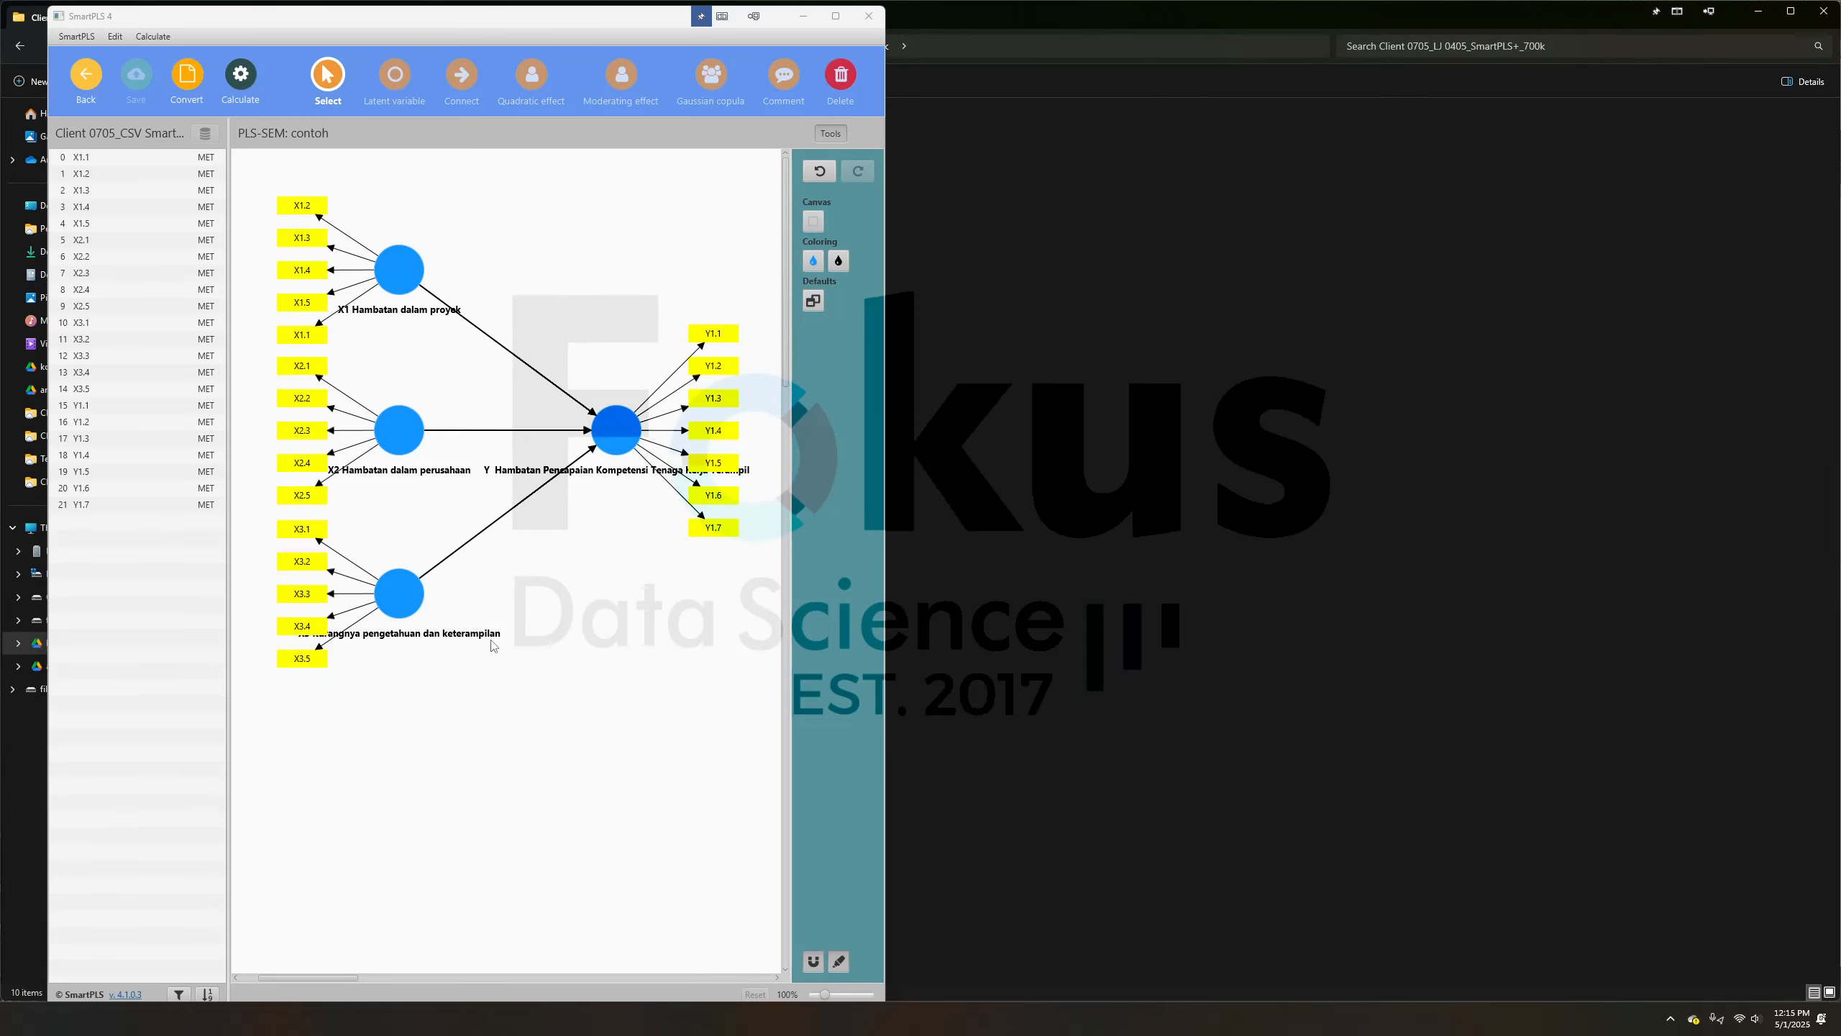
pyautogui.click(701, 17)
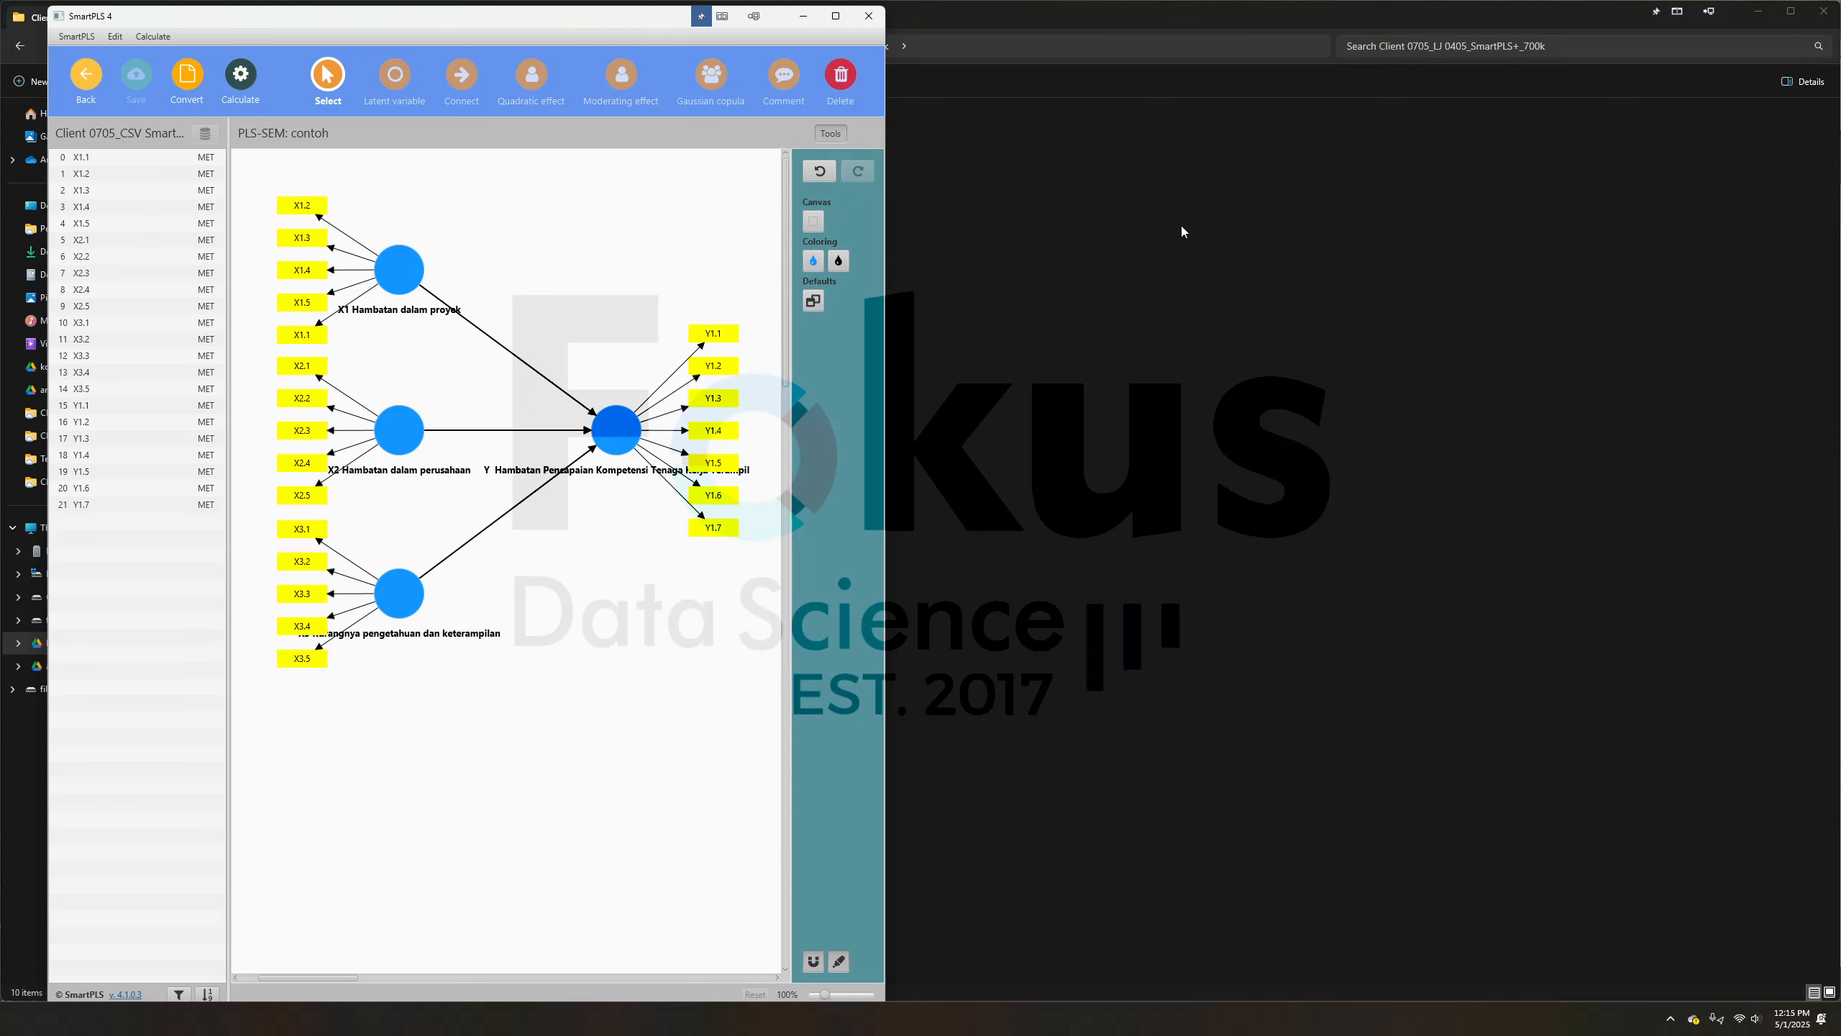
pyautogui.click(804, 16)
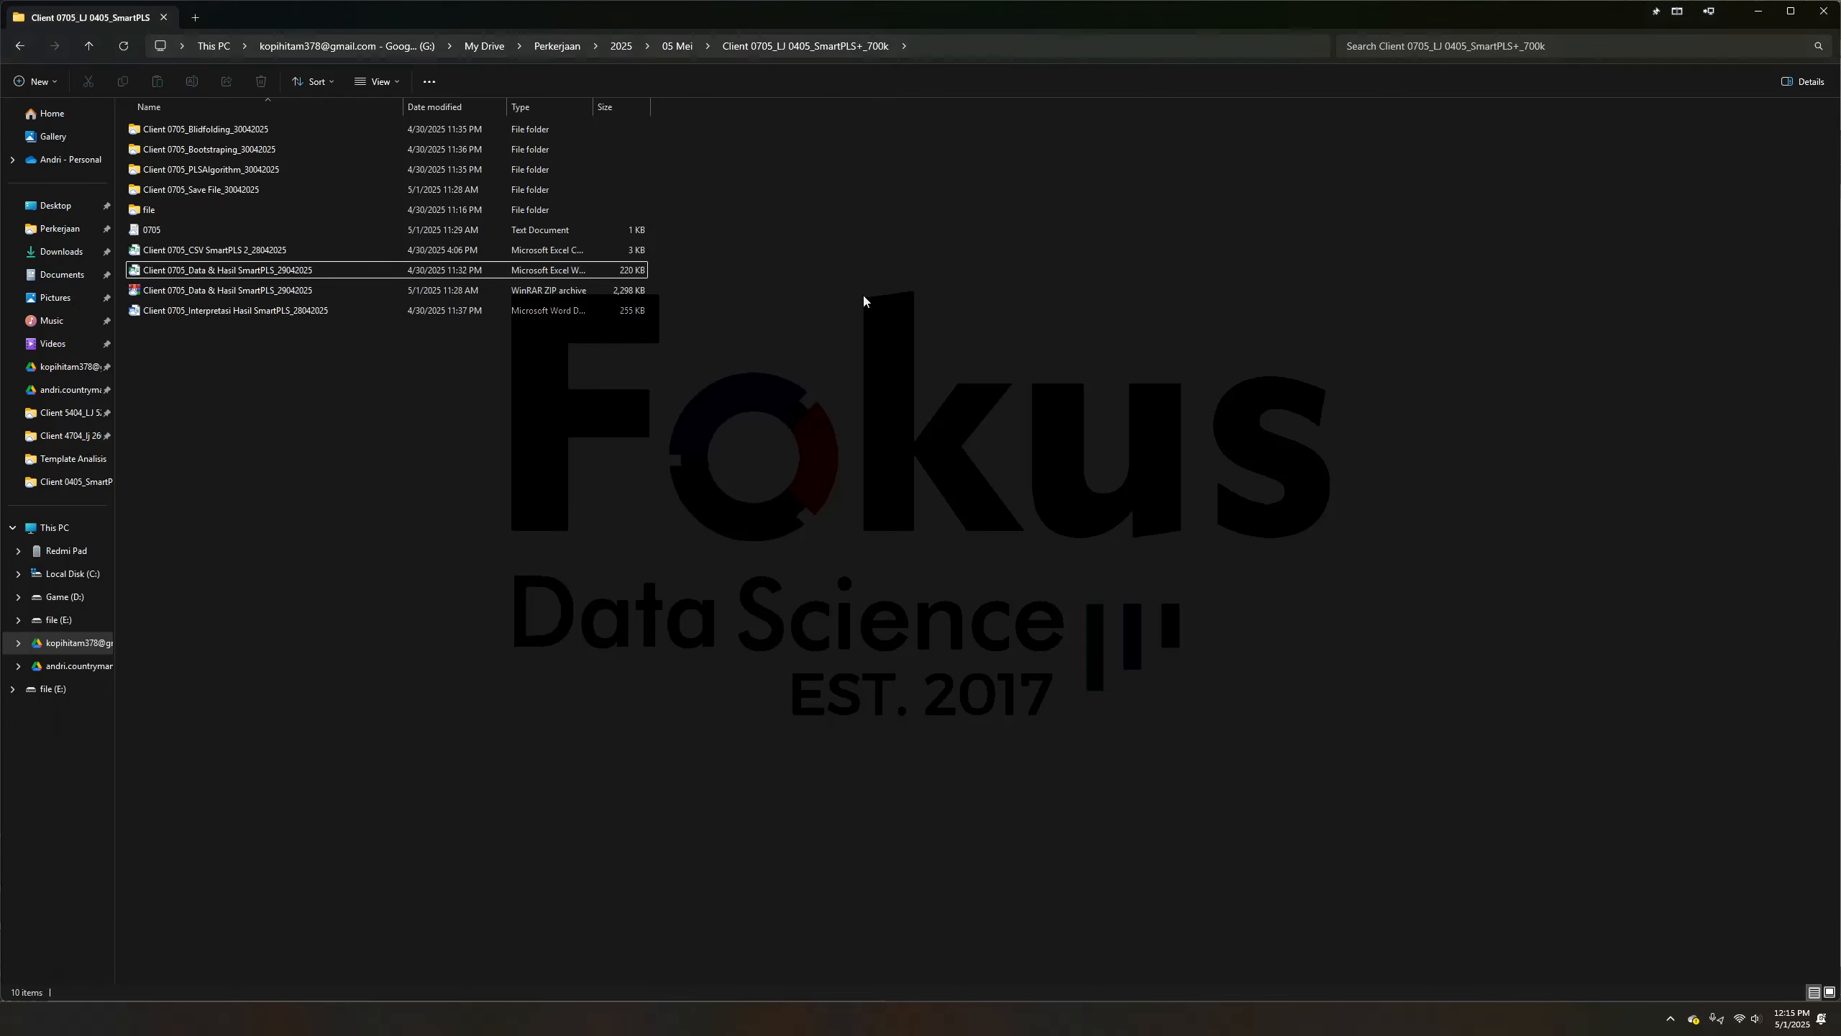
pyautogui.click(276, 311)
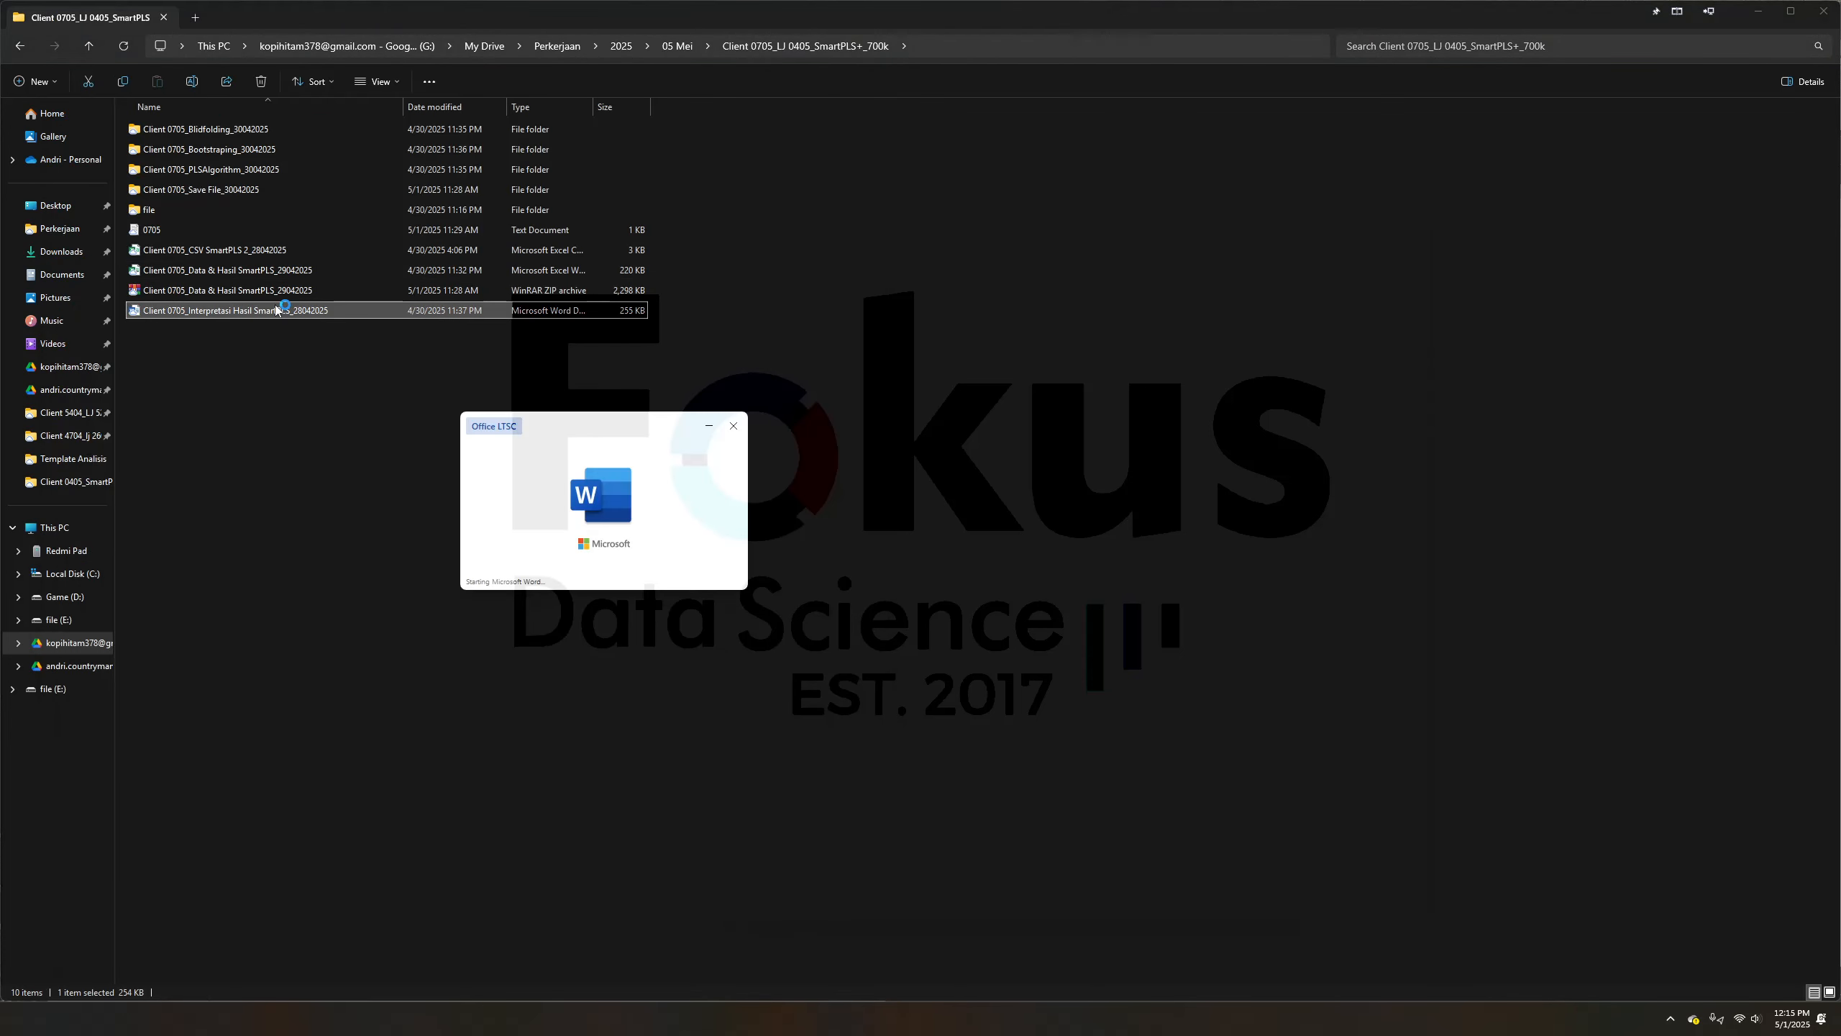
# Look through the Word report's outer model diagram, validity table and inner model sections, ending back at the outer model diagram
pyautogui.scroll(-10, 1026, 521)
pyautogui.scroll(-15, 1026, 521)
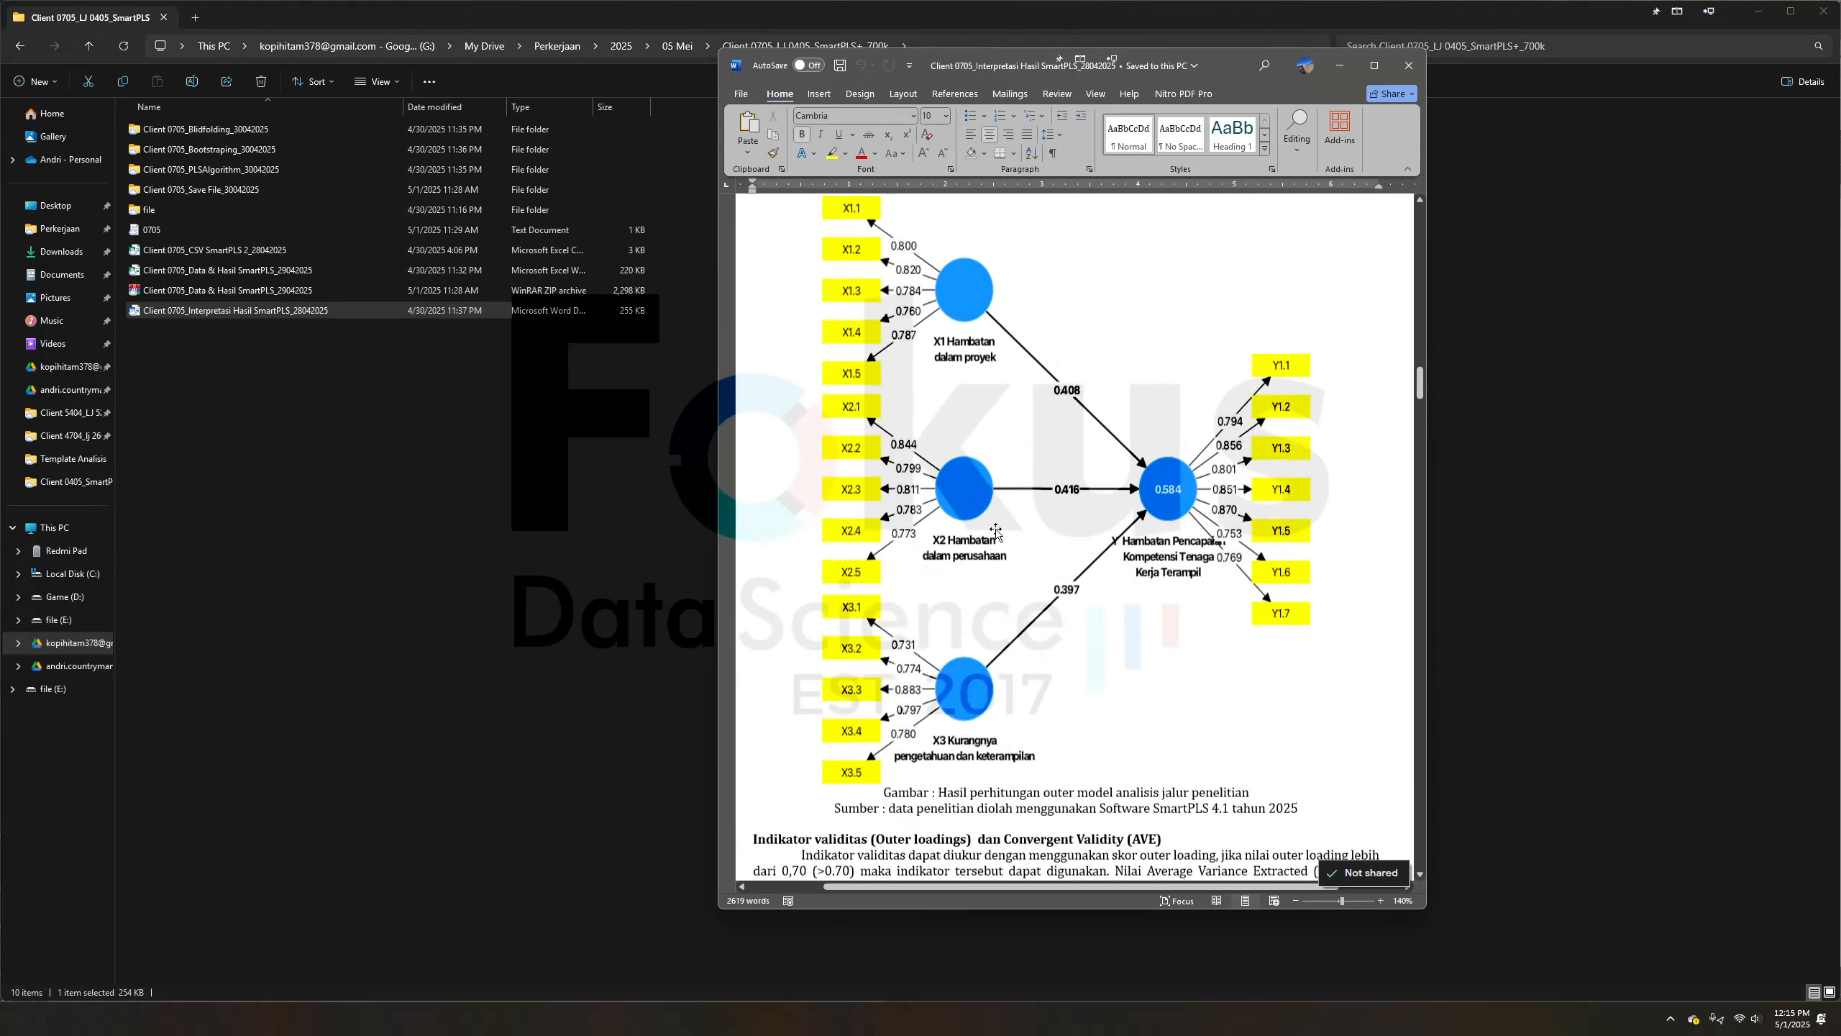
pyautogui.scroll(3, 1088, 515)
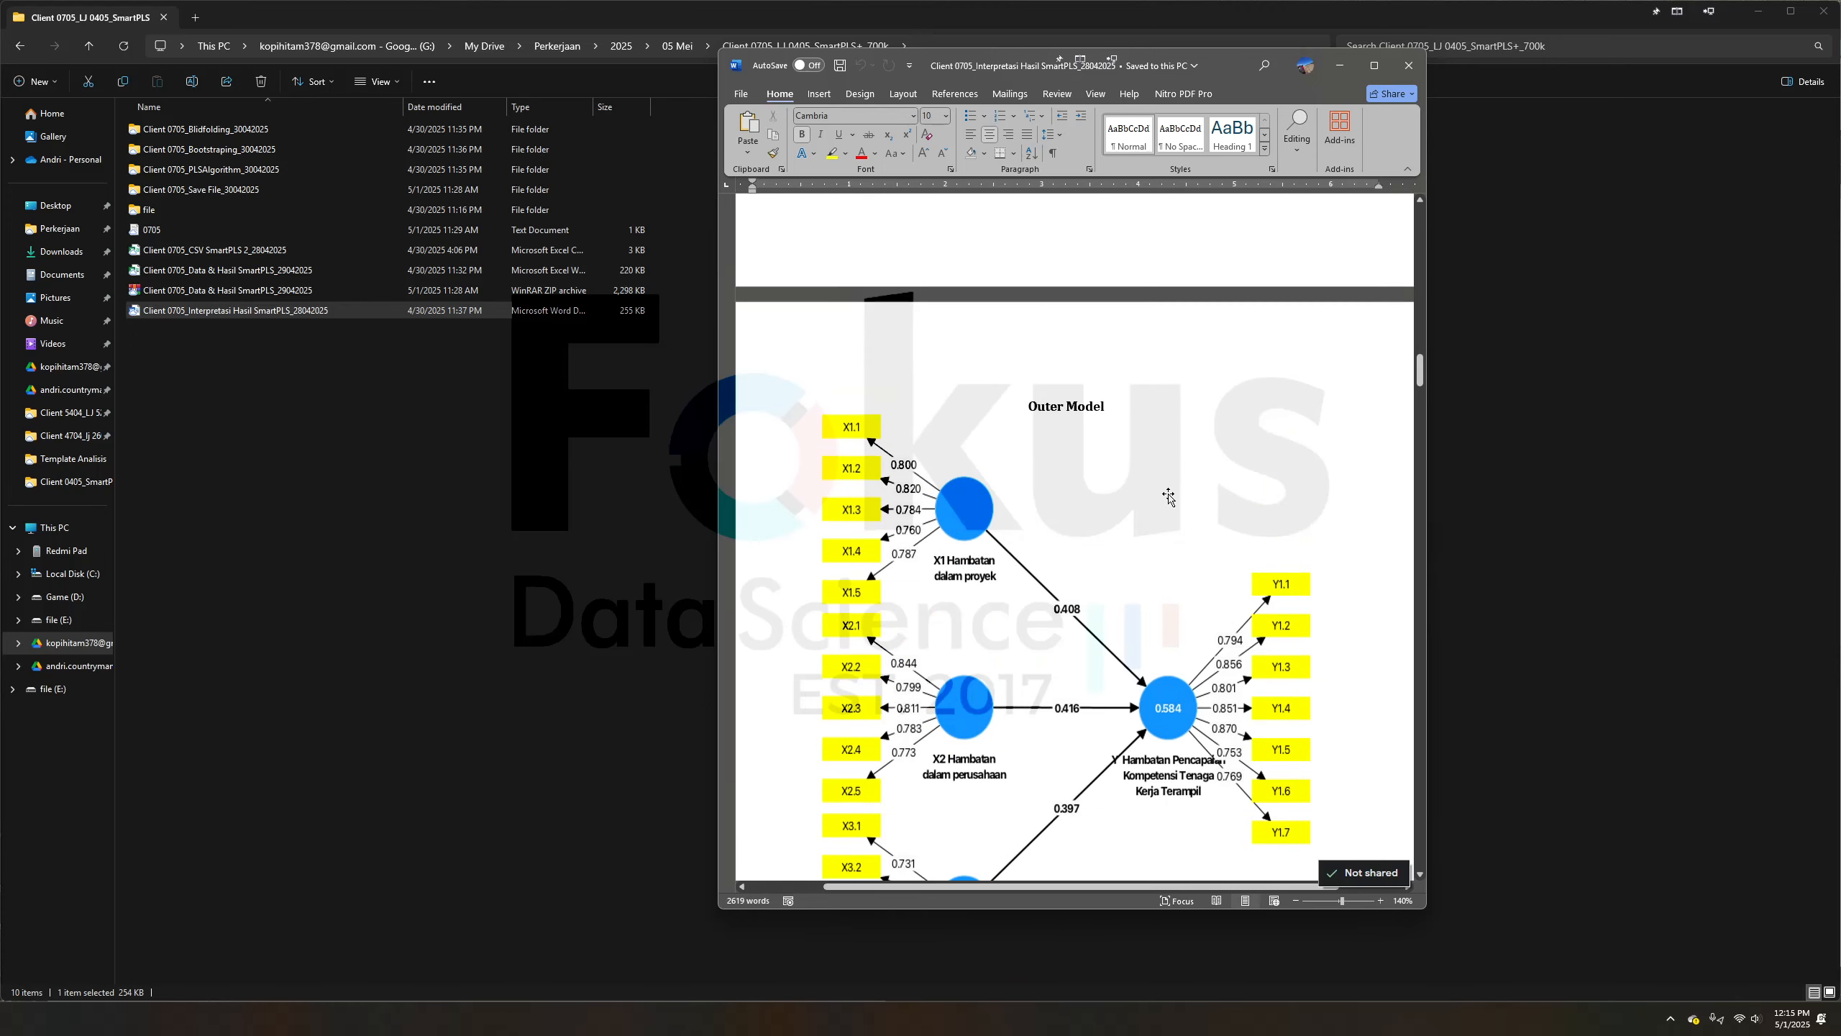
pyautogui.scroll(-20, 1025, 435)
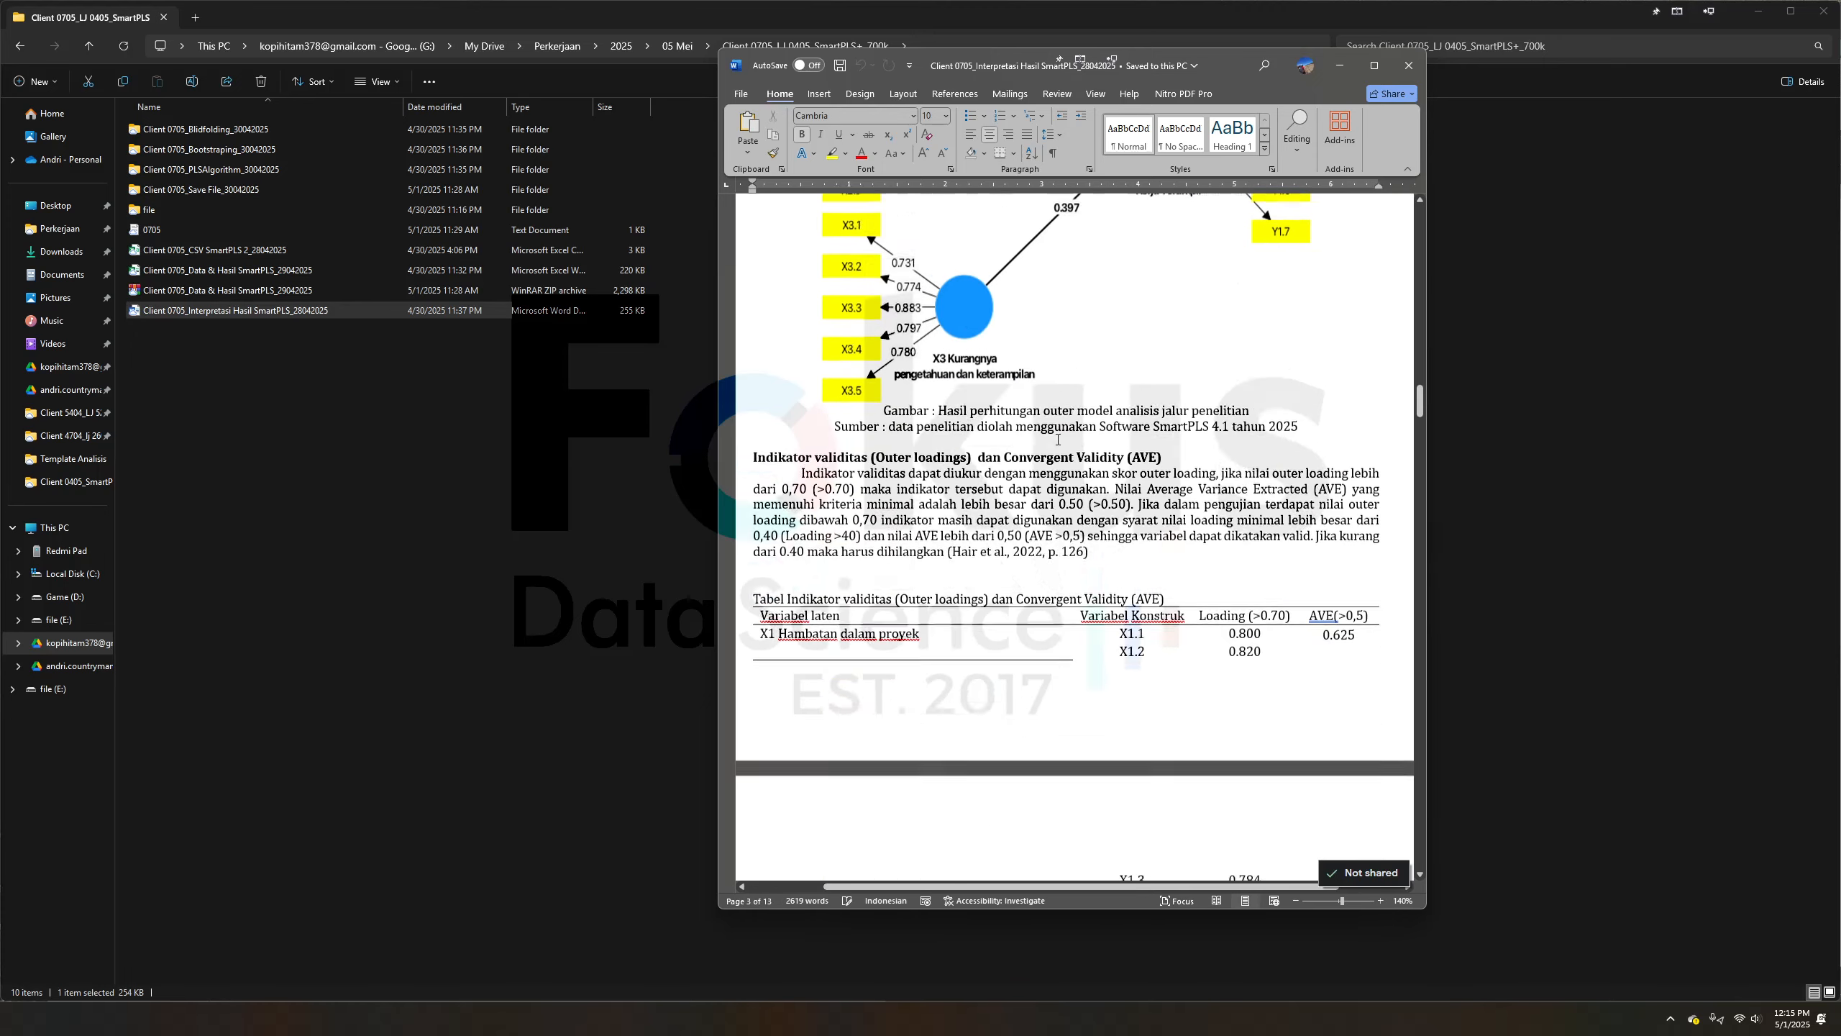
pyautogui.scroll(-20, 1035, 483)
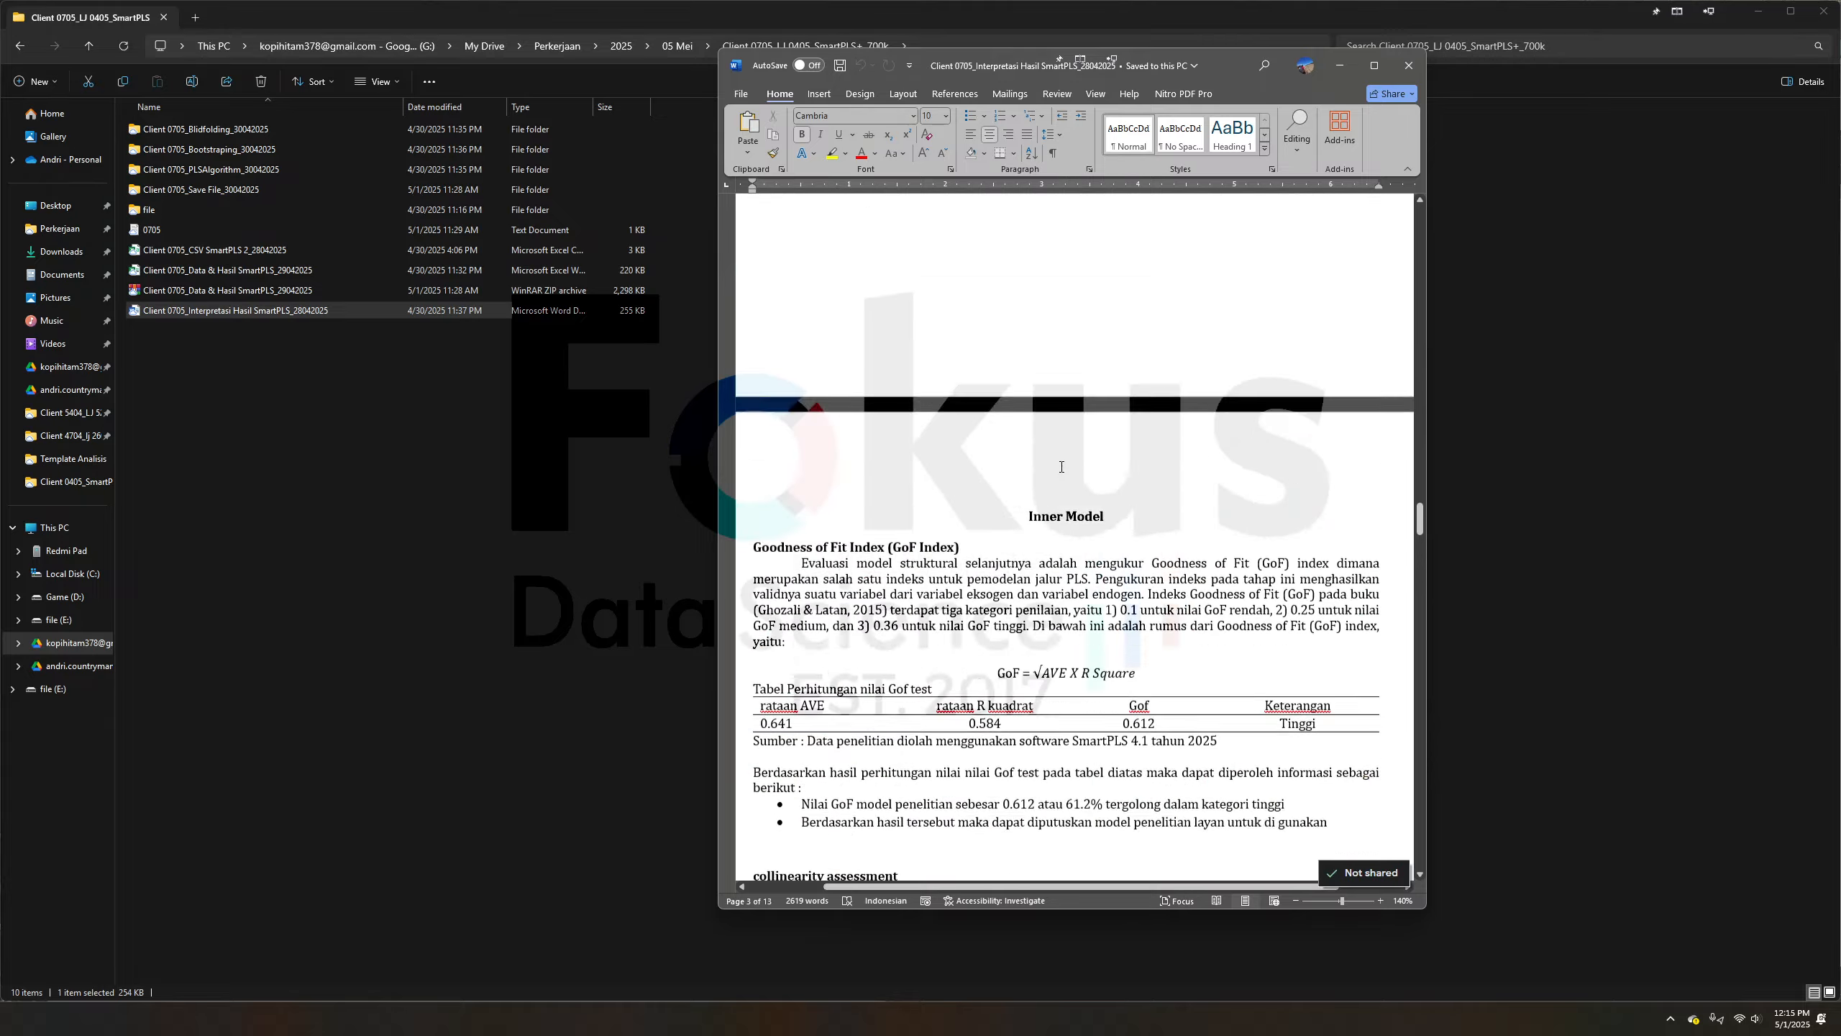
pyautogui.scroll(-20, 1066, 450)
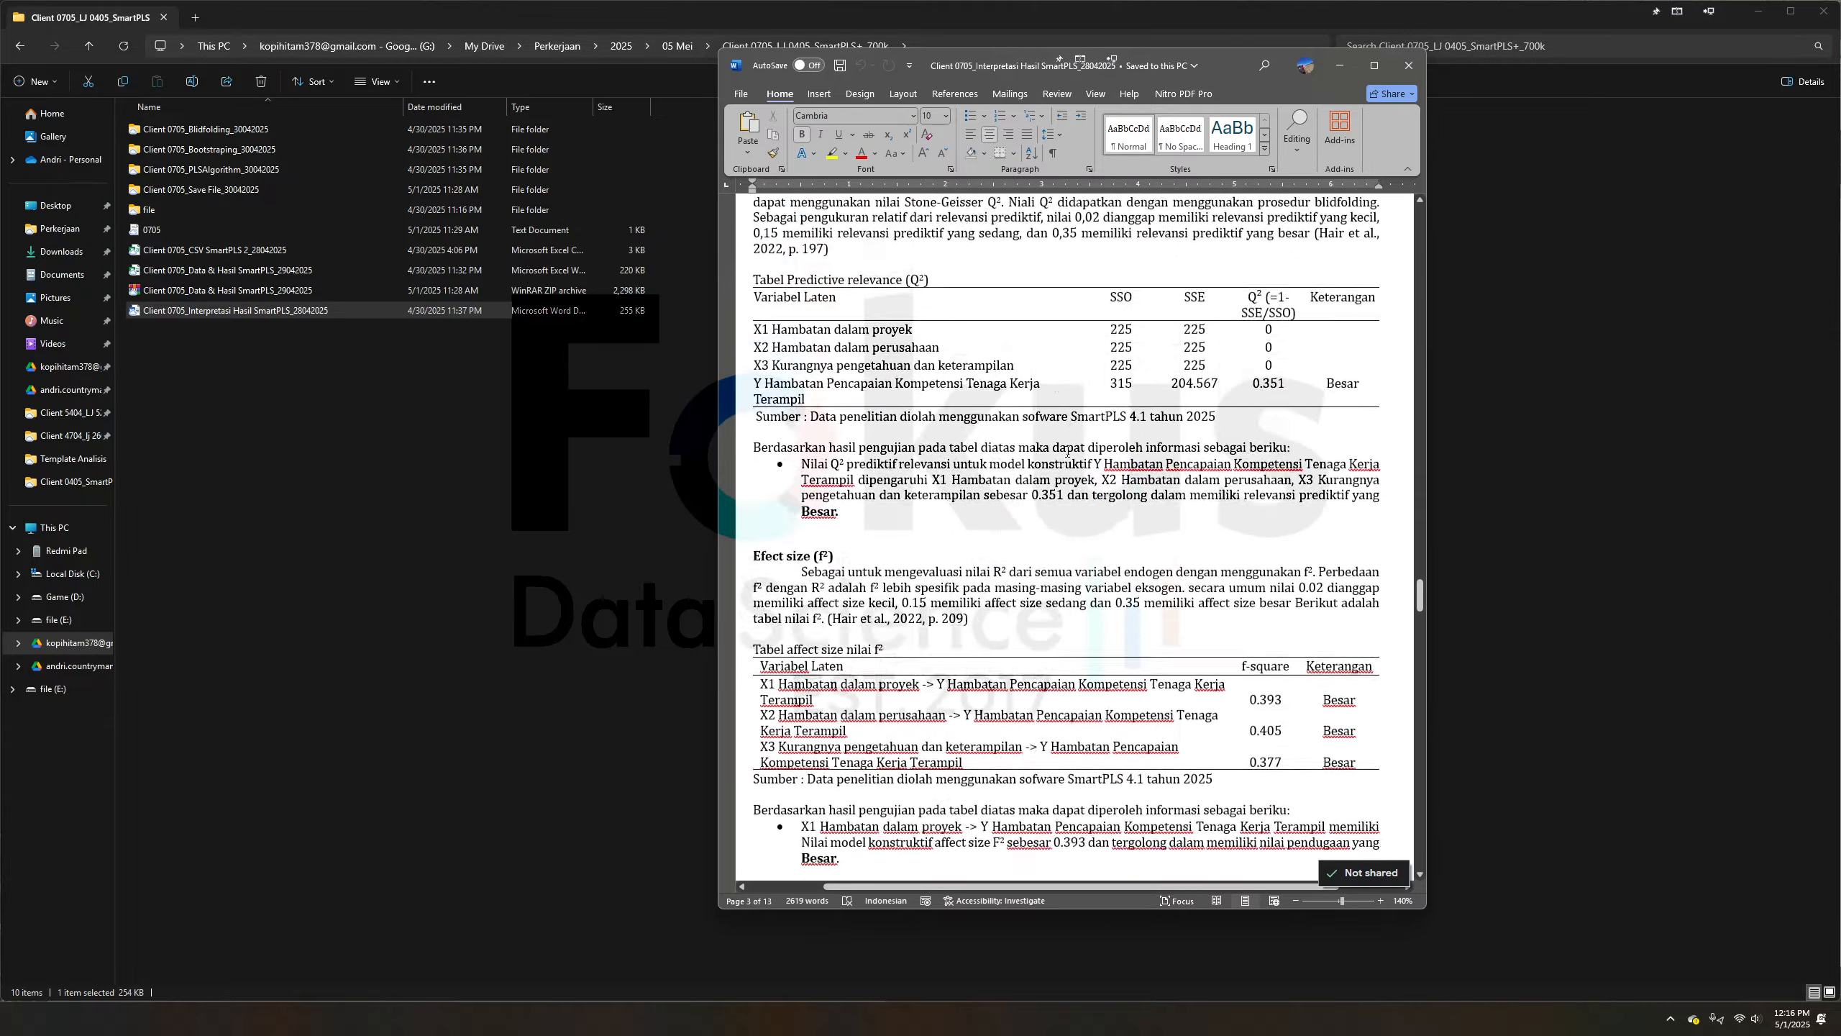
pyautogui.scroll(15, 1064, 450)
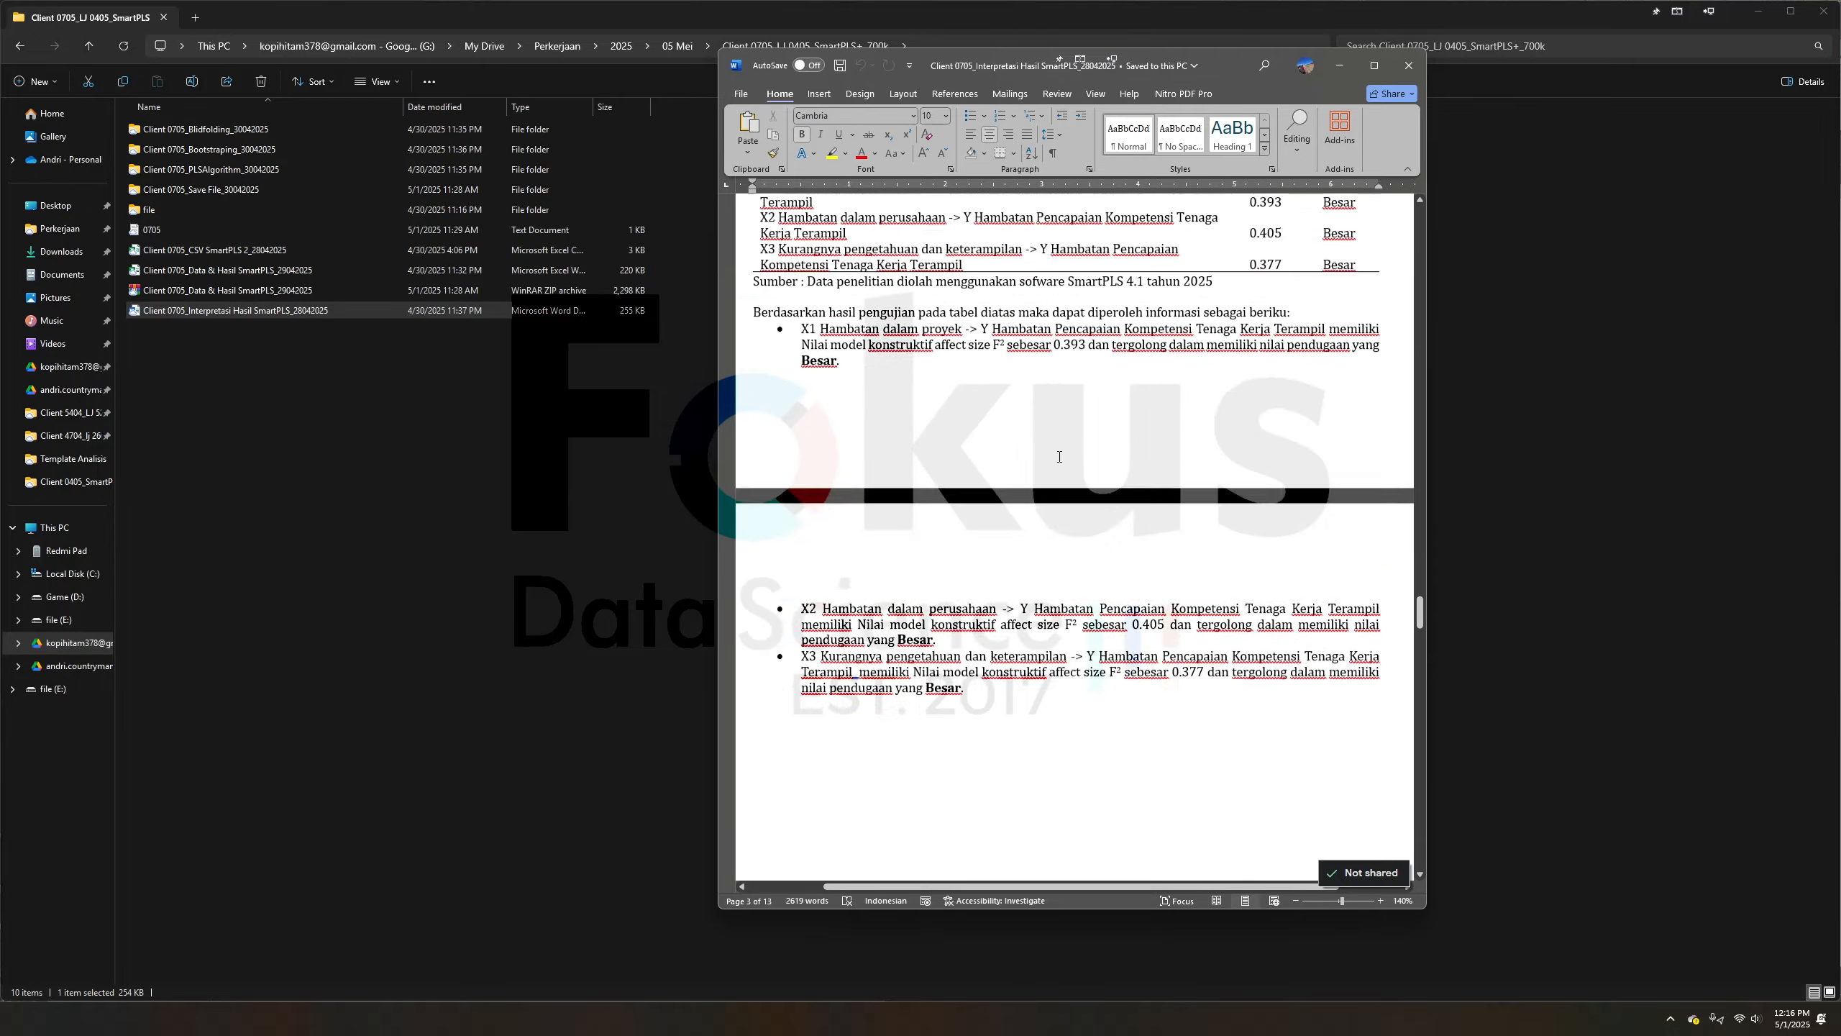
pyautogui.scroll(10, 1008, 457)
pyautogui.scroll(-5, 995, 453)
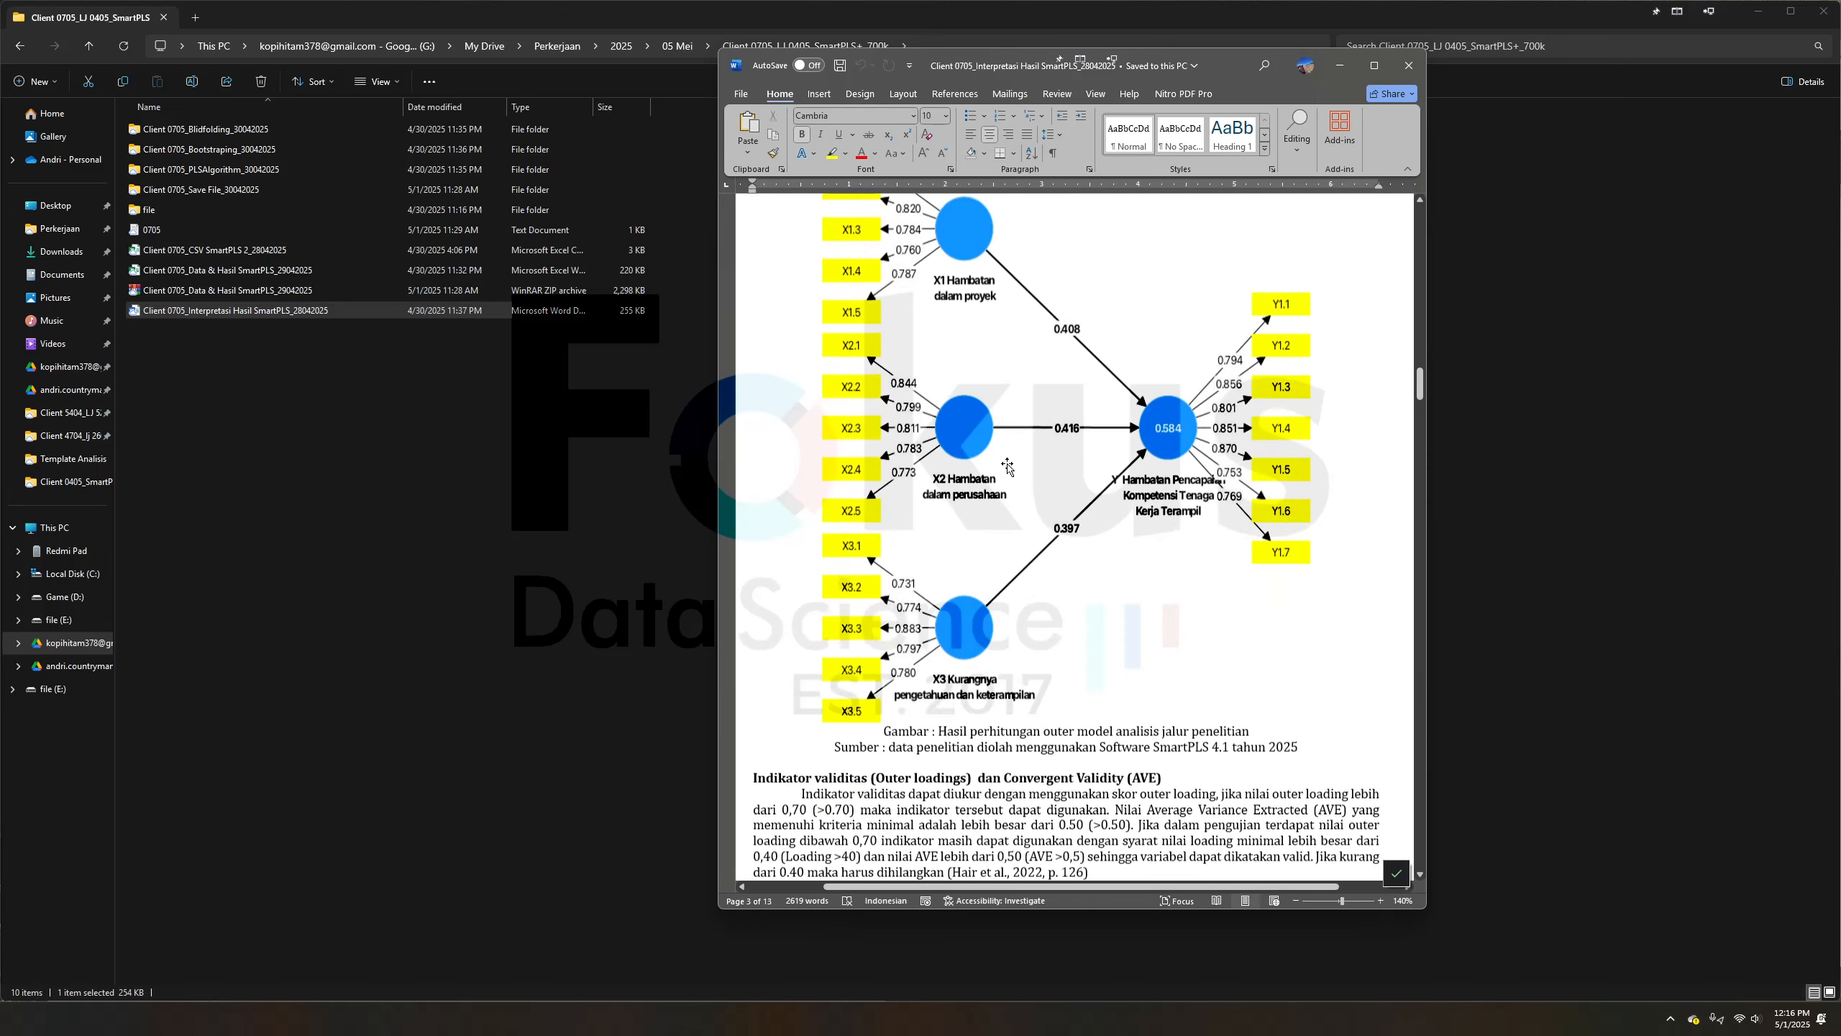
pyautogui.scroll(2, 995, 453)
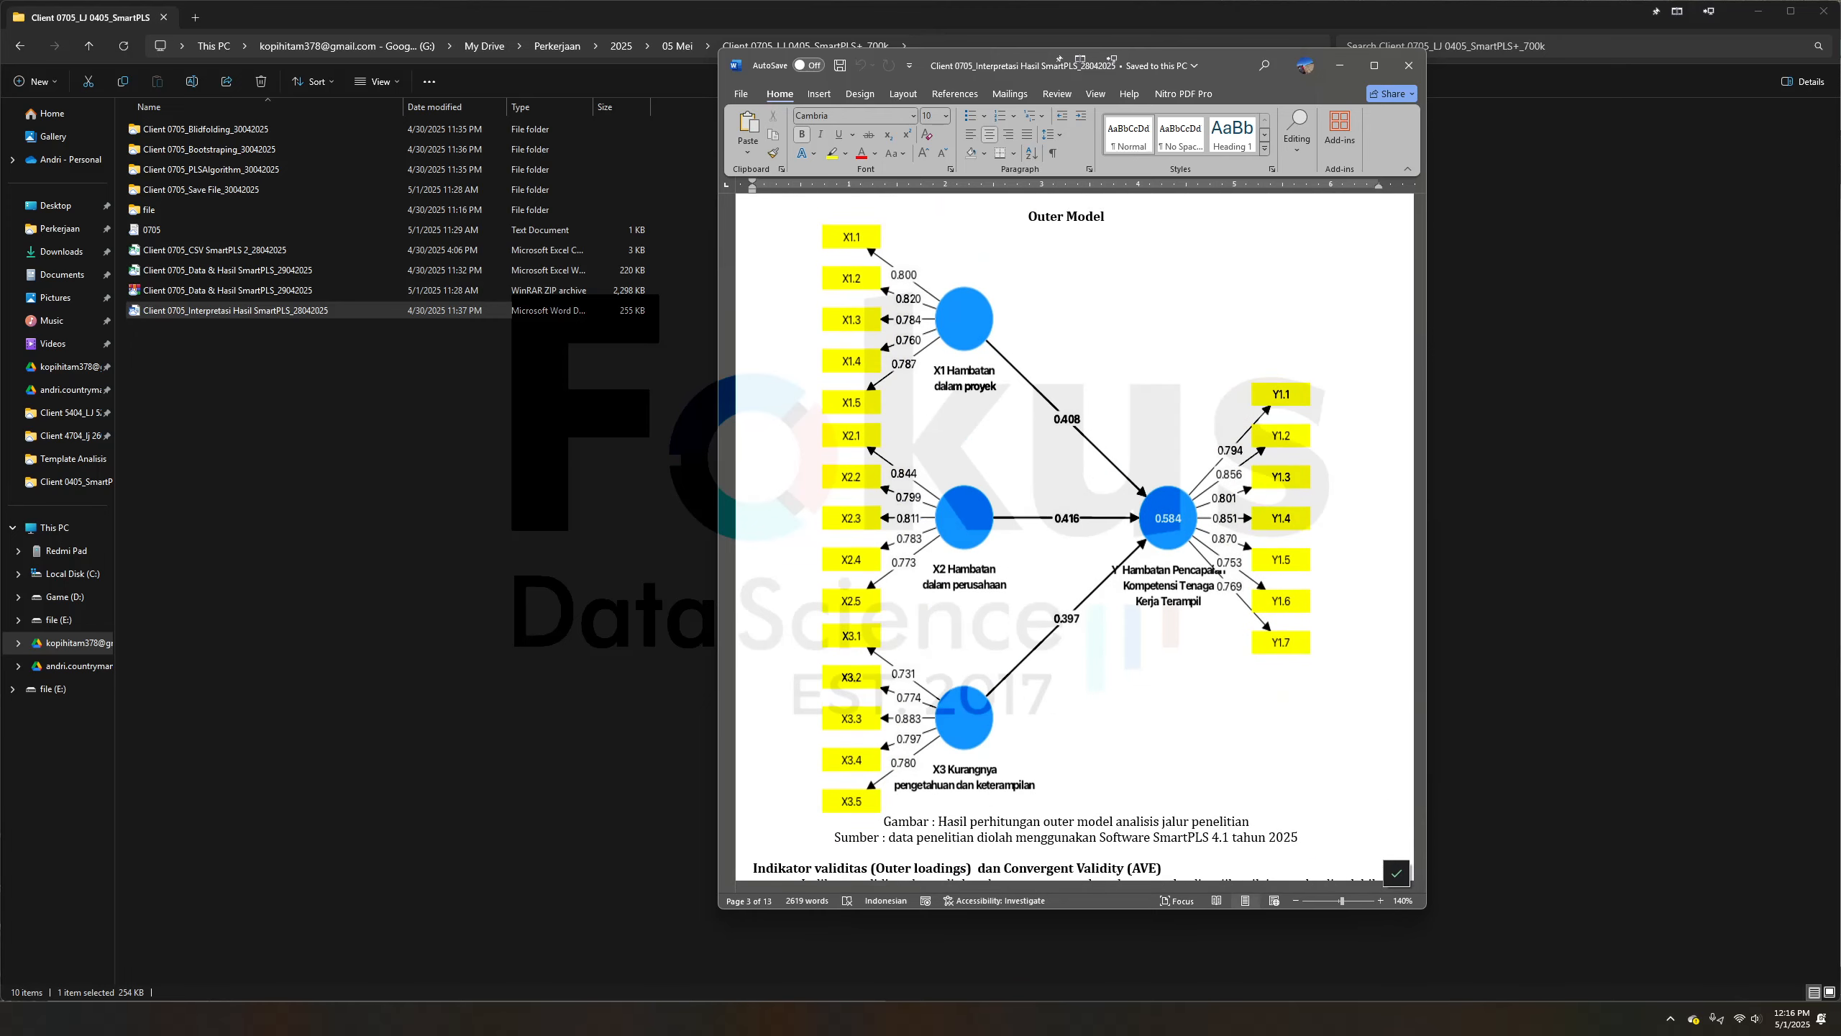
# Switch to SmartPLS and run the PLS-SEM algorithm with the Path weighting scheme and standardized results, opening its report
pyautogui.hotkey('alt', 'Tab')
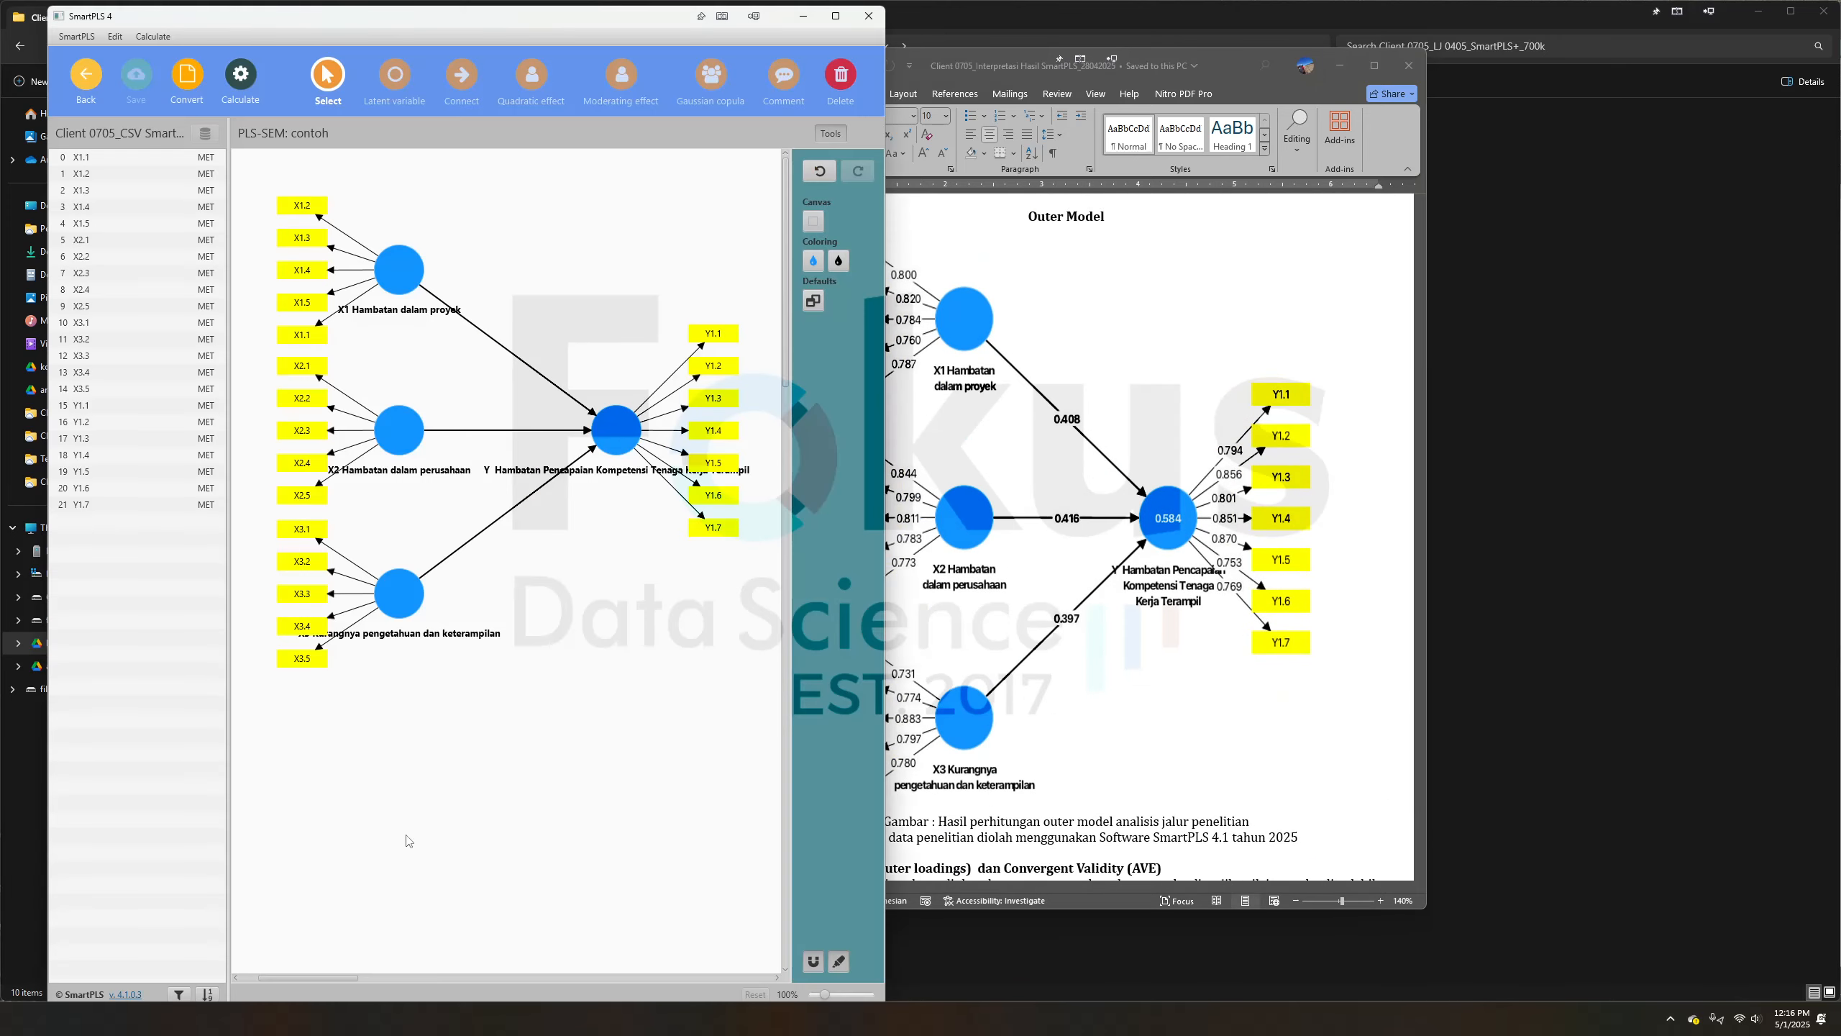
pyautogui.click(246, 76)
pyautogui.click(289, 109)
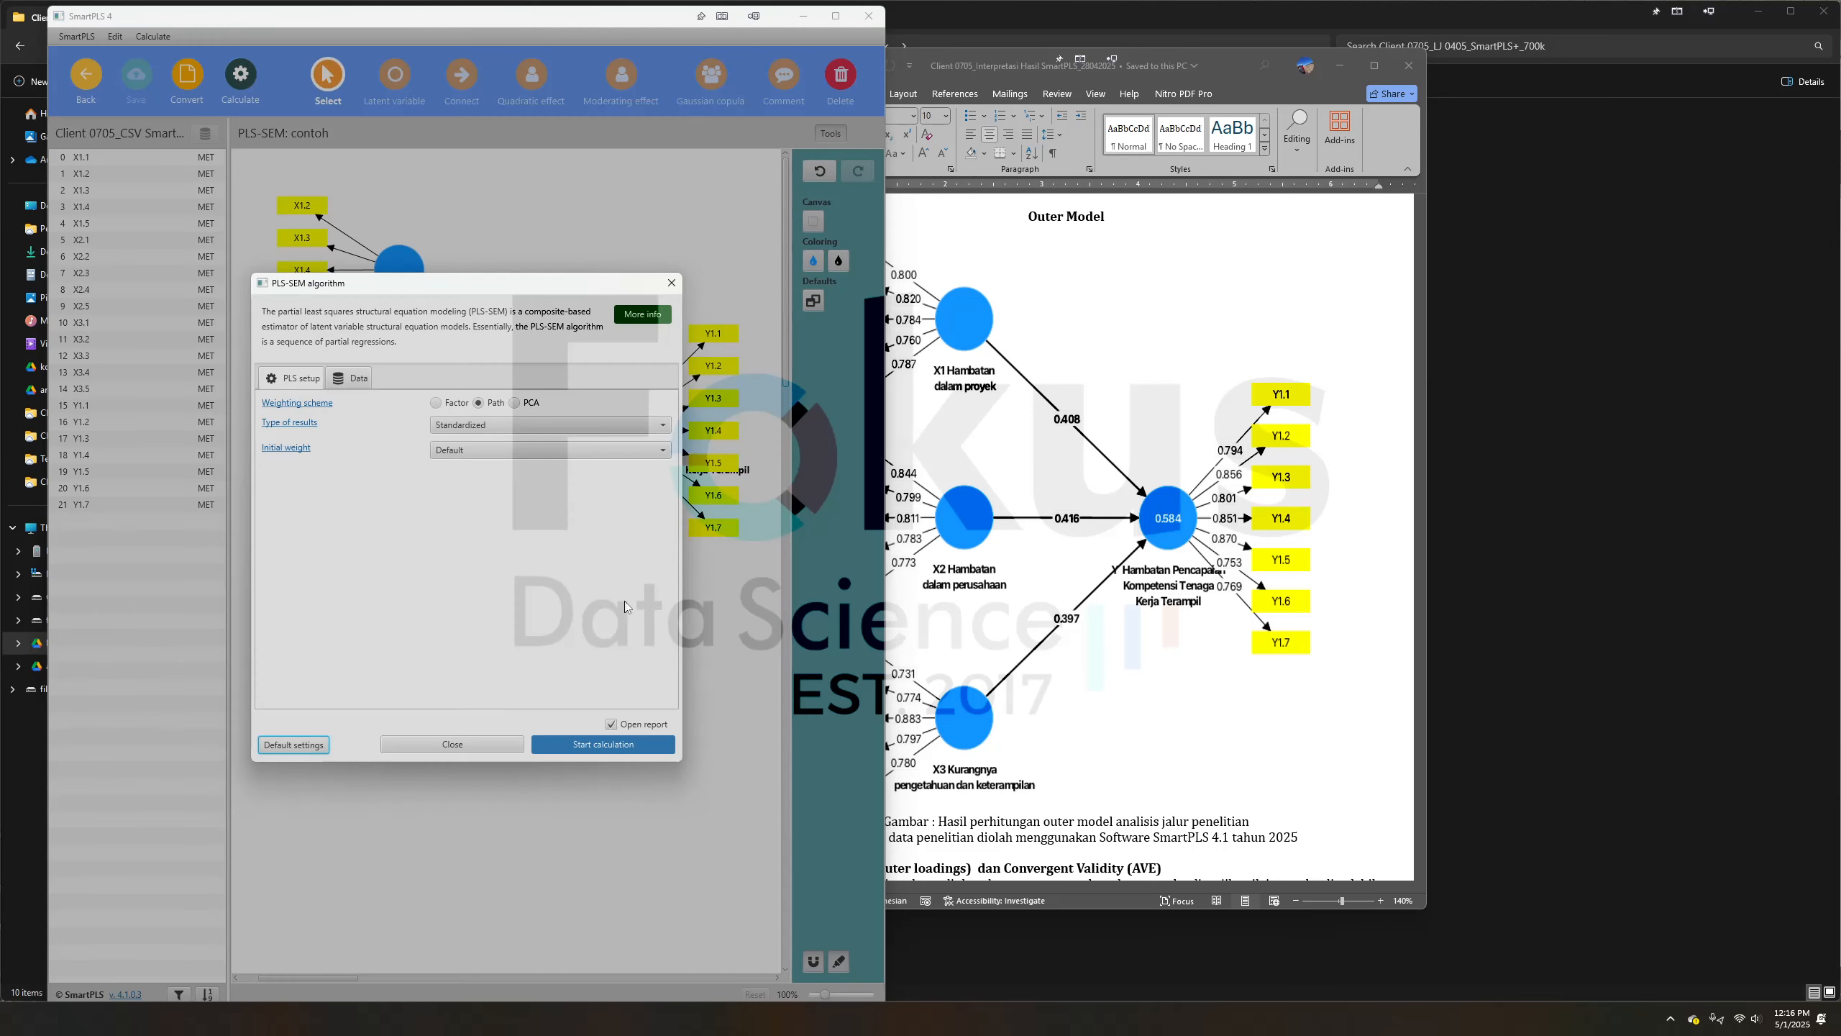
pyautogui.click(614, 745)
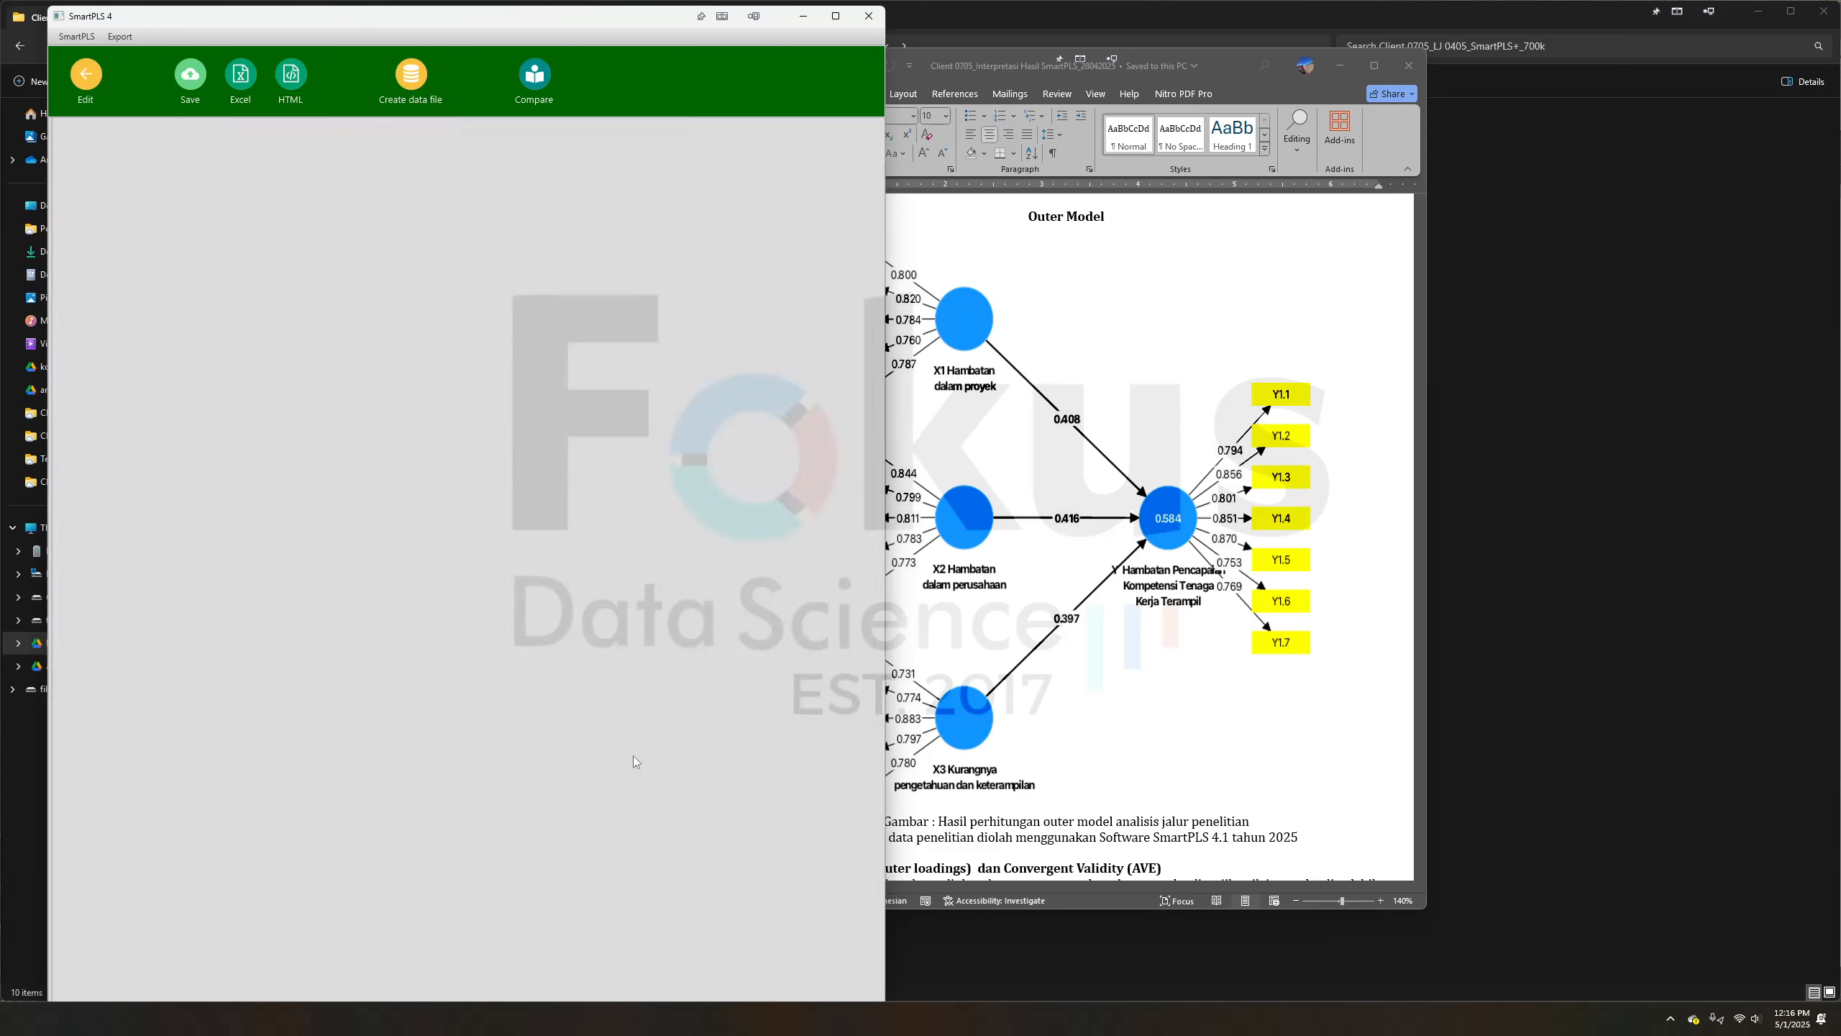
# Place the Word report beside SmartPLS at its outer loadings table, and view the Outer loadings matrix in the SmartPLS results
pyautogui.moveTo(1245, 57); pyautogui.dragTo(1482, 32)
pyautogui.scroll(-5, 1355, 562)
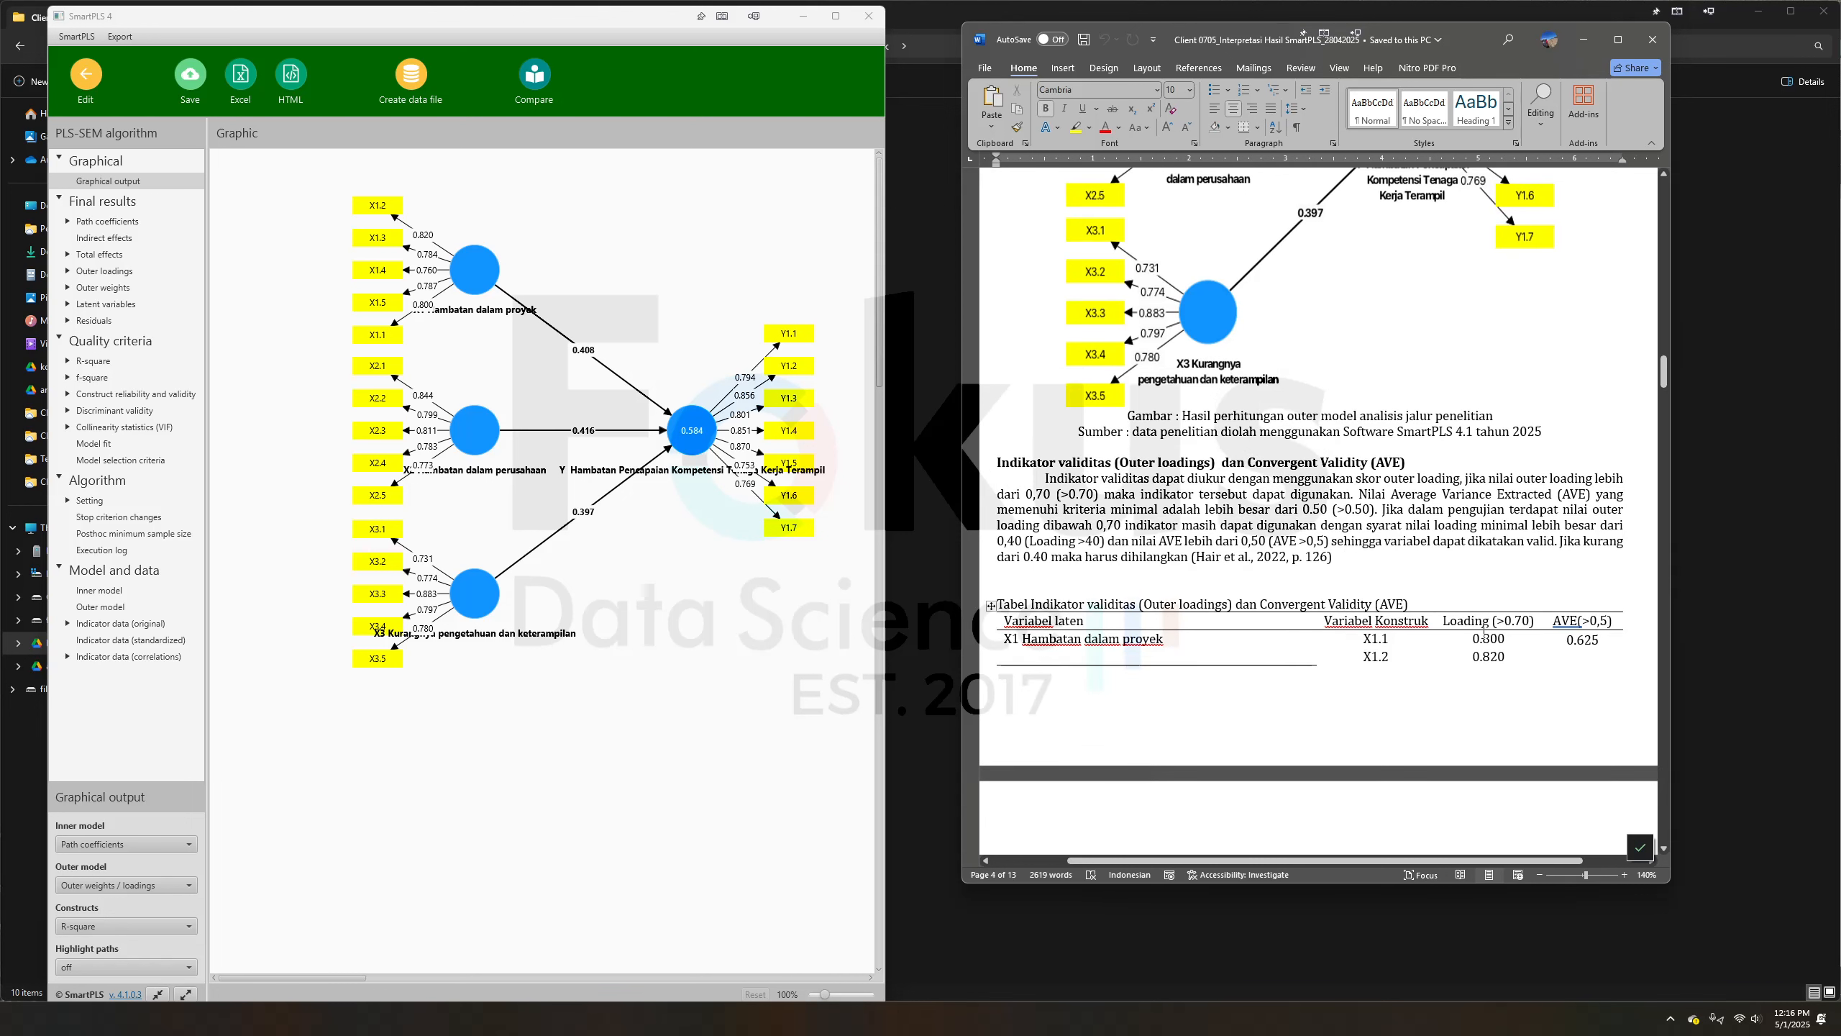
pyautogui.moveTo(1464, 621); pyautogui.dragTo(1490, 622)
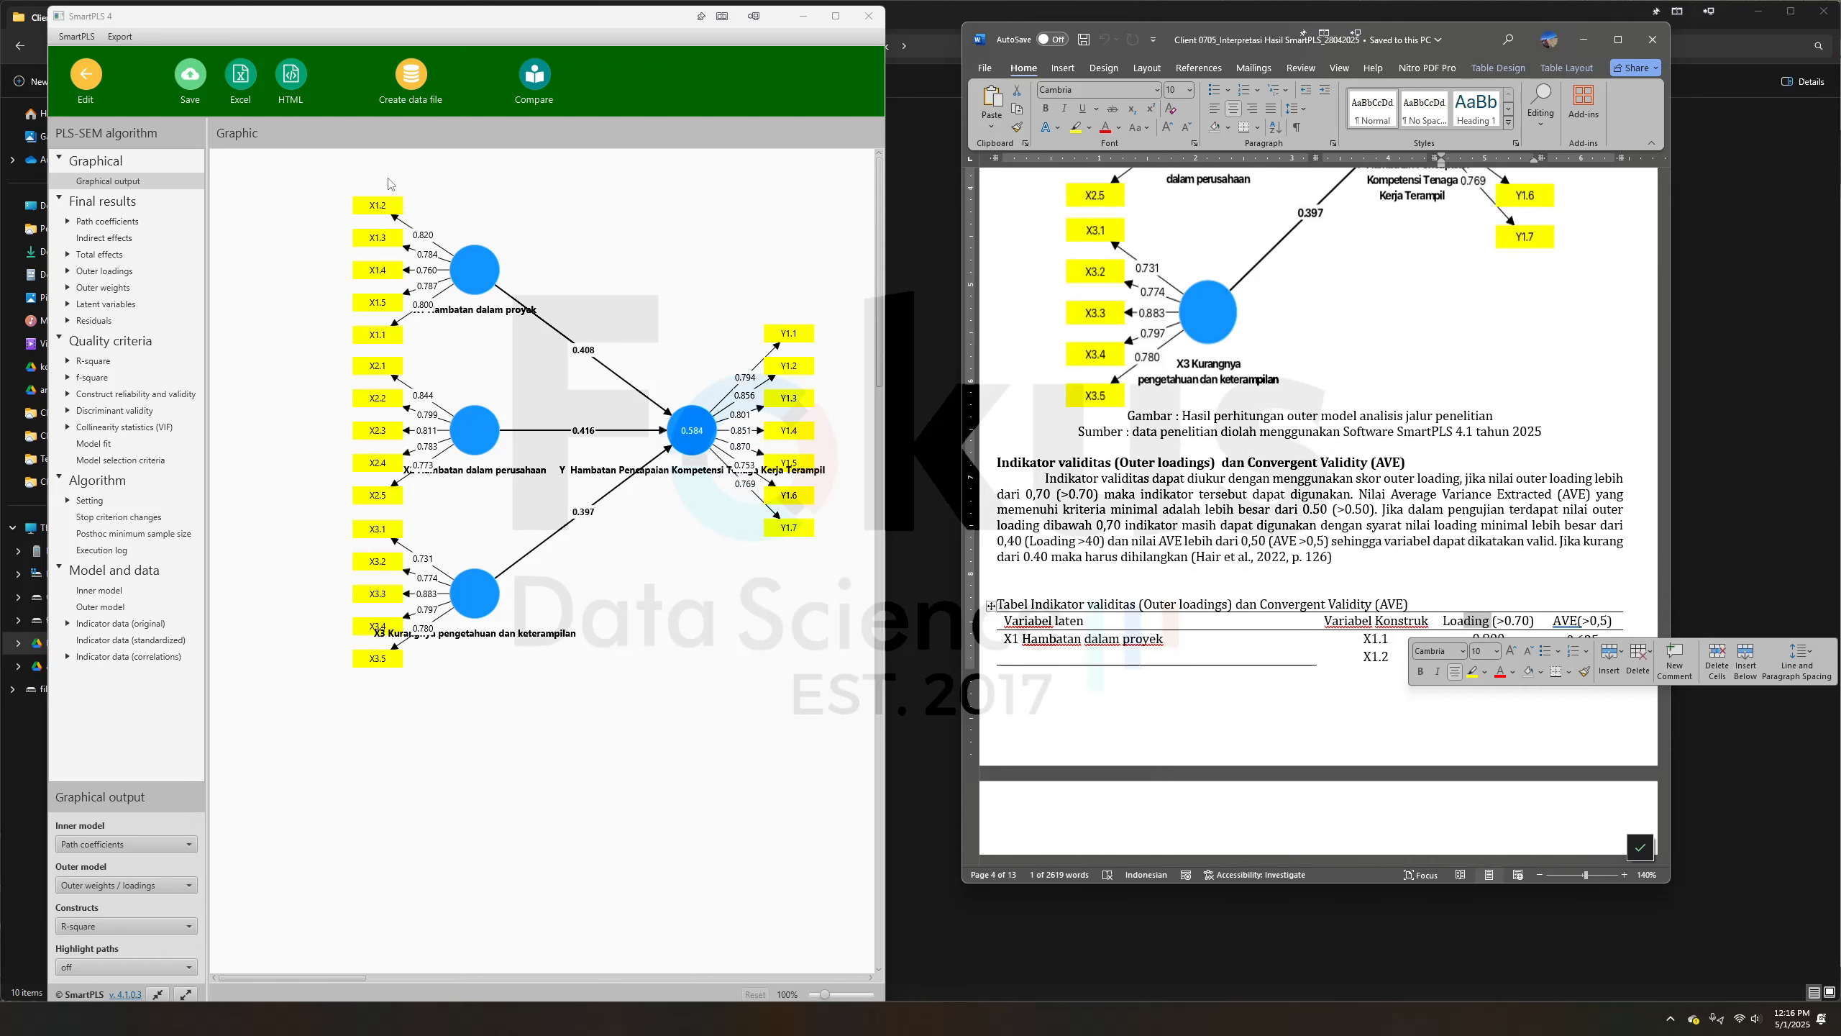
pyautogui.click(124, 275)
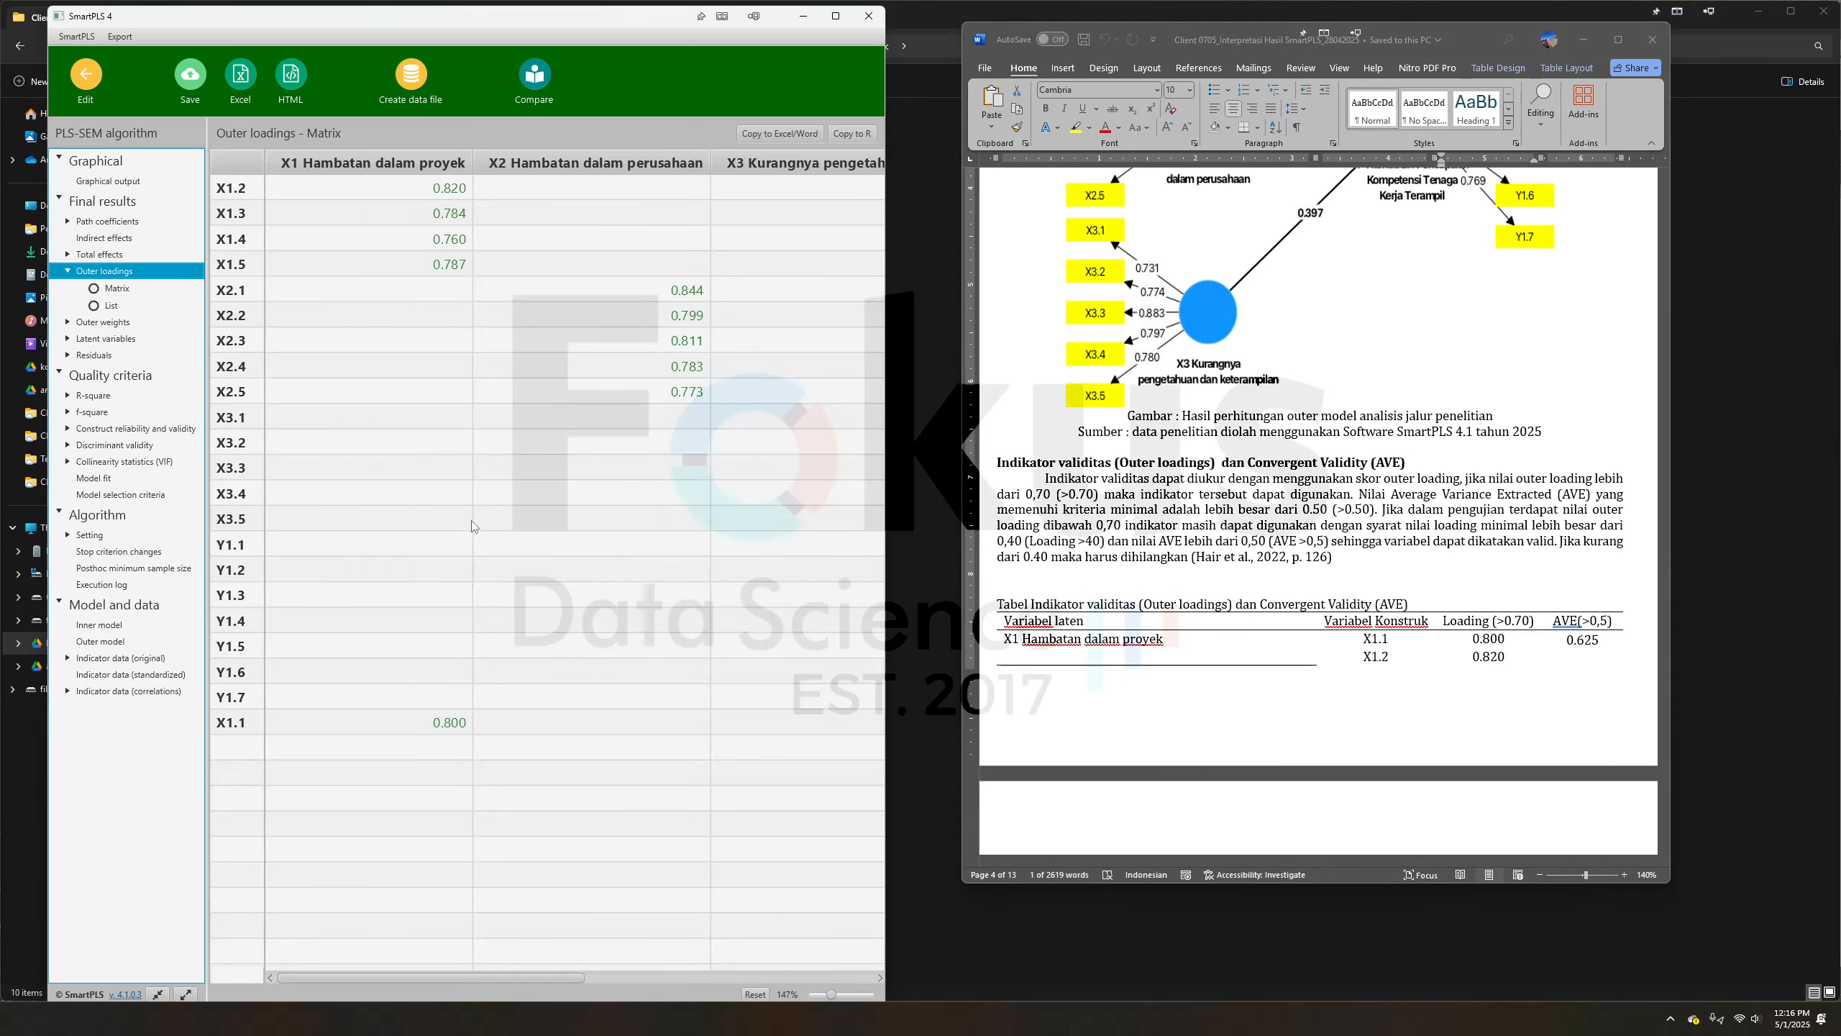
pyautogui.moveTo(428, 978); pyautogui.dragTo(376, 997)
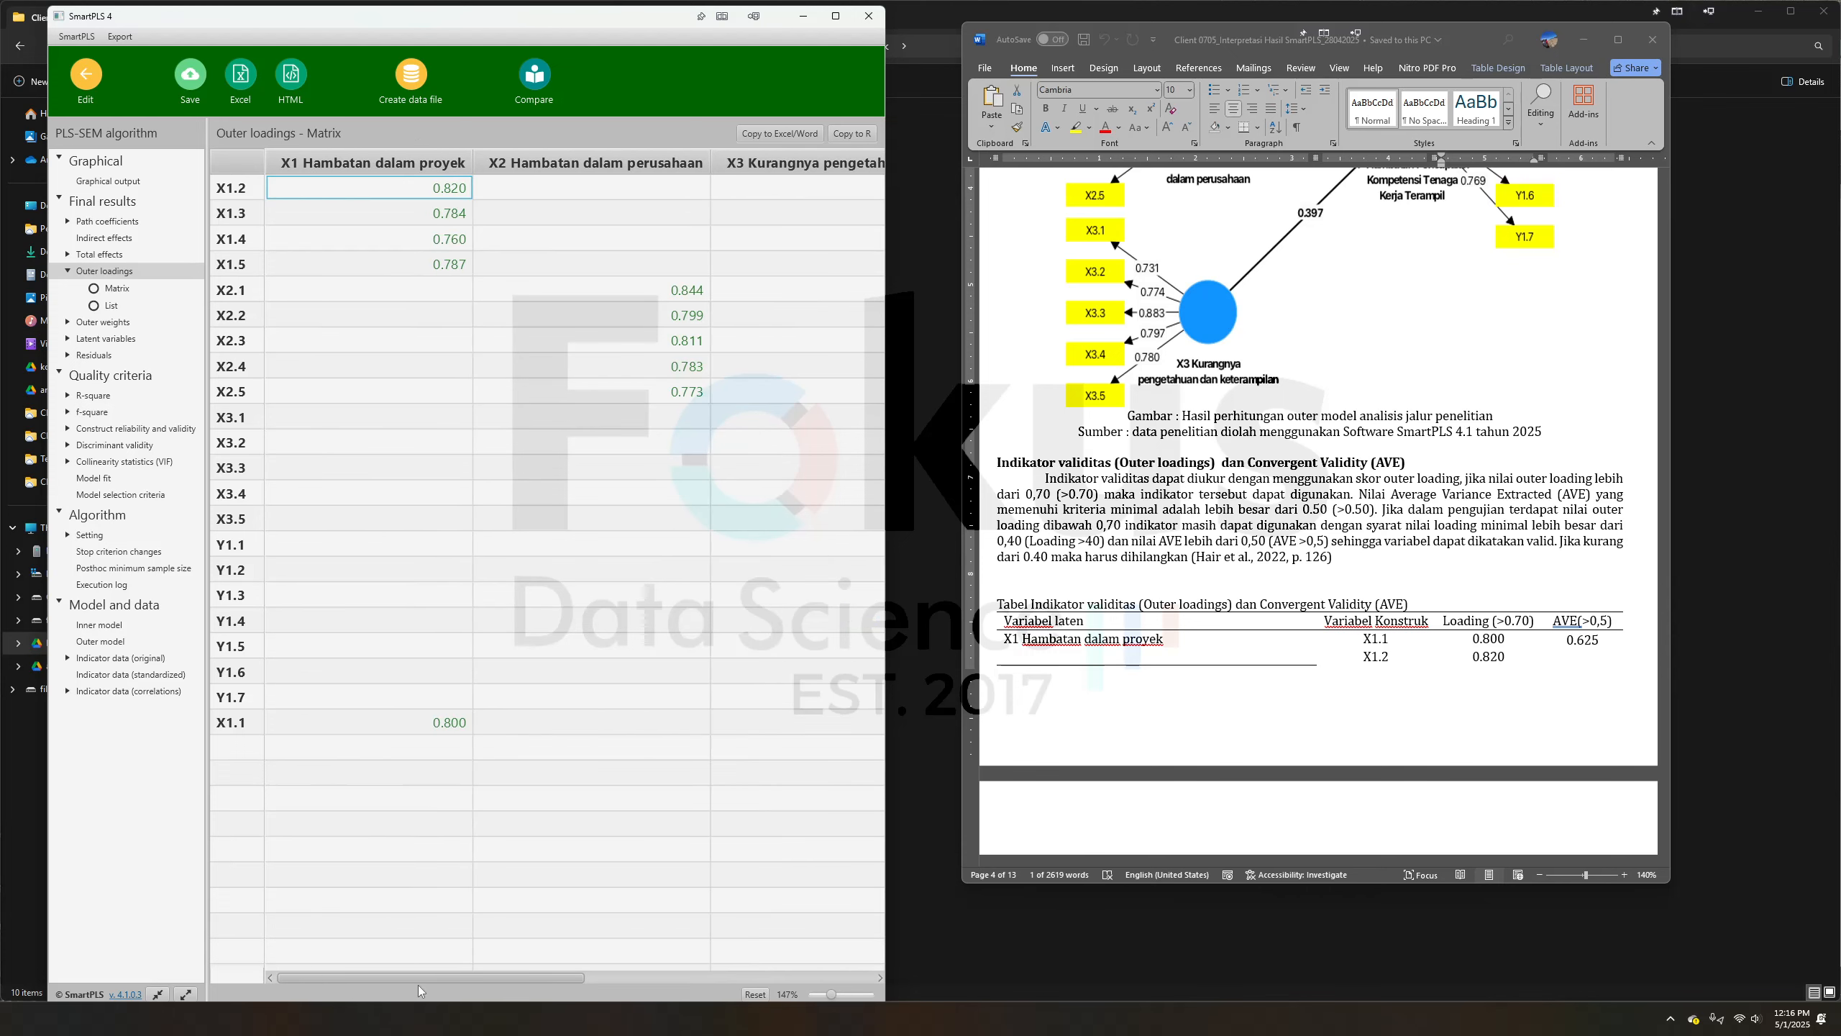
# Move the Word report aside, widen the SmartPLS window, and view the outer loadings matrix across to the X3 and Y columns
pyautogui.moveTo(419, 1009); pyautogui.dragTo(583, 1009)
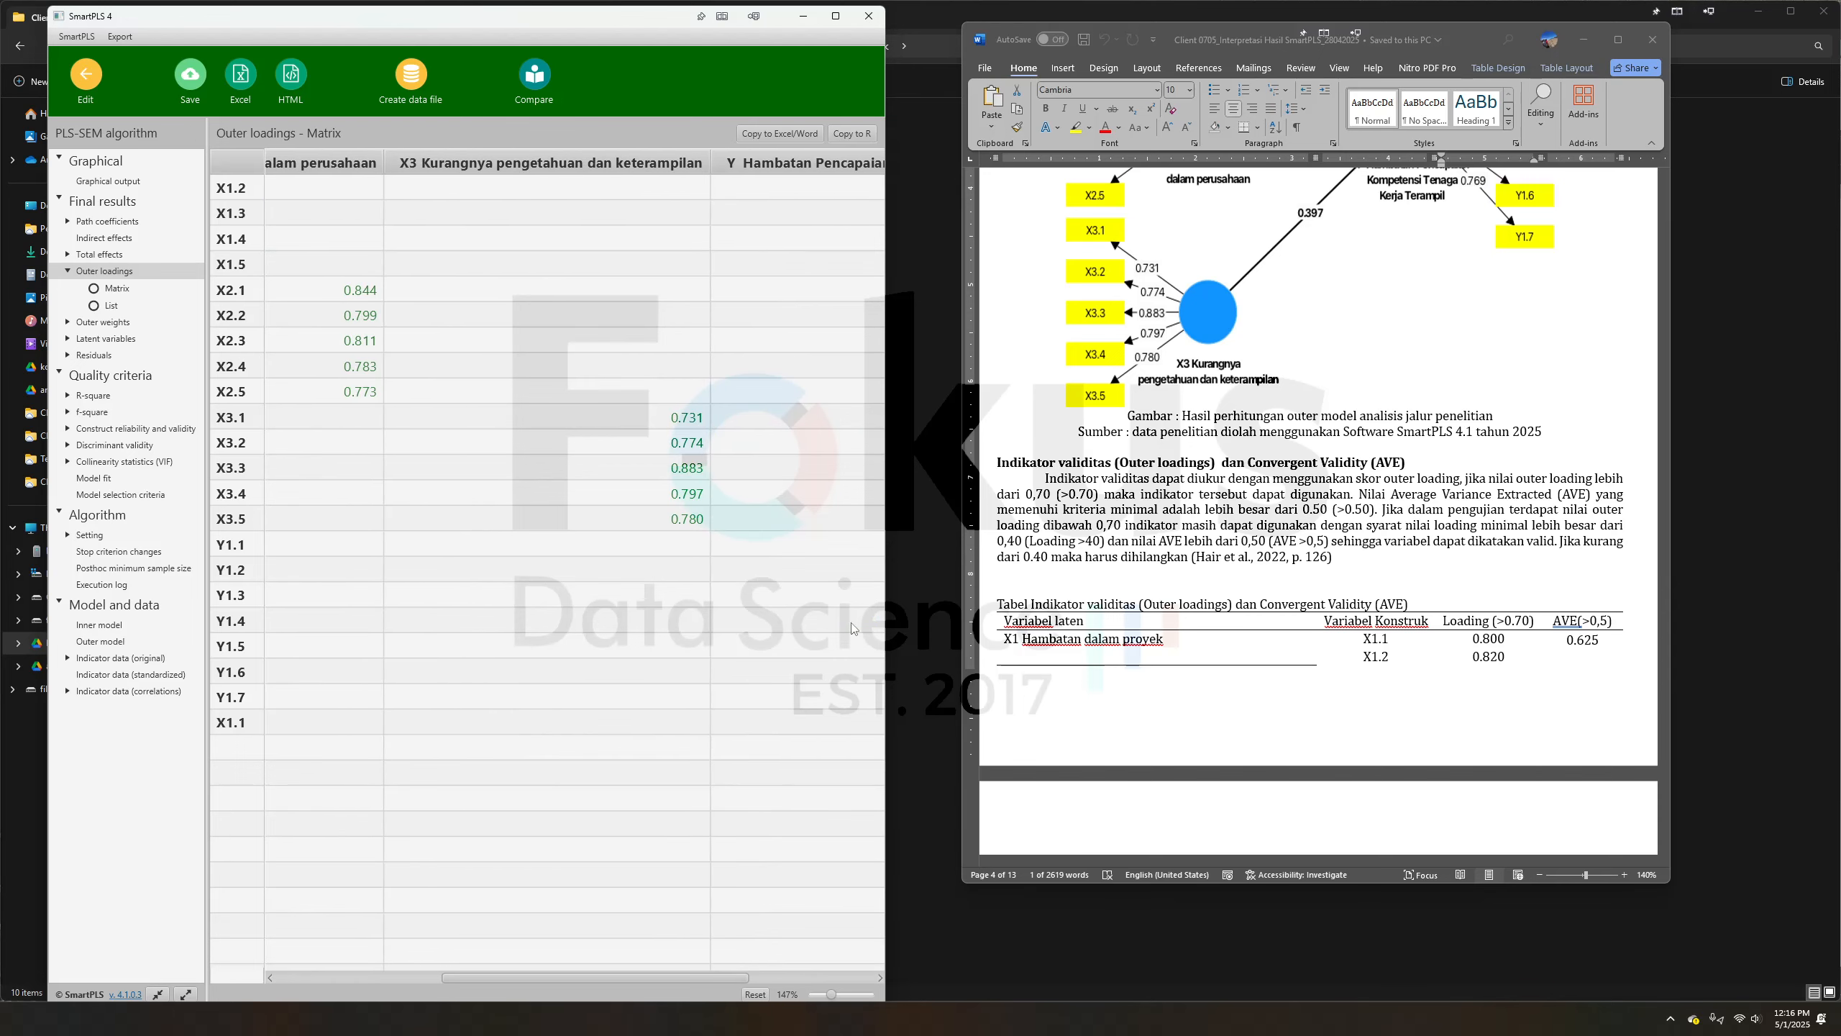
pyautogui.moveTo(1479, 33); pyautogui.dragTo(1647, 42)
pyautogui.click(693, 25)
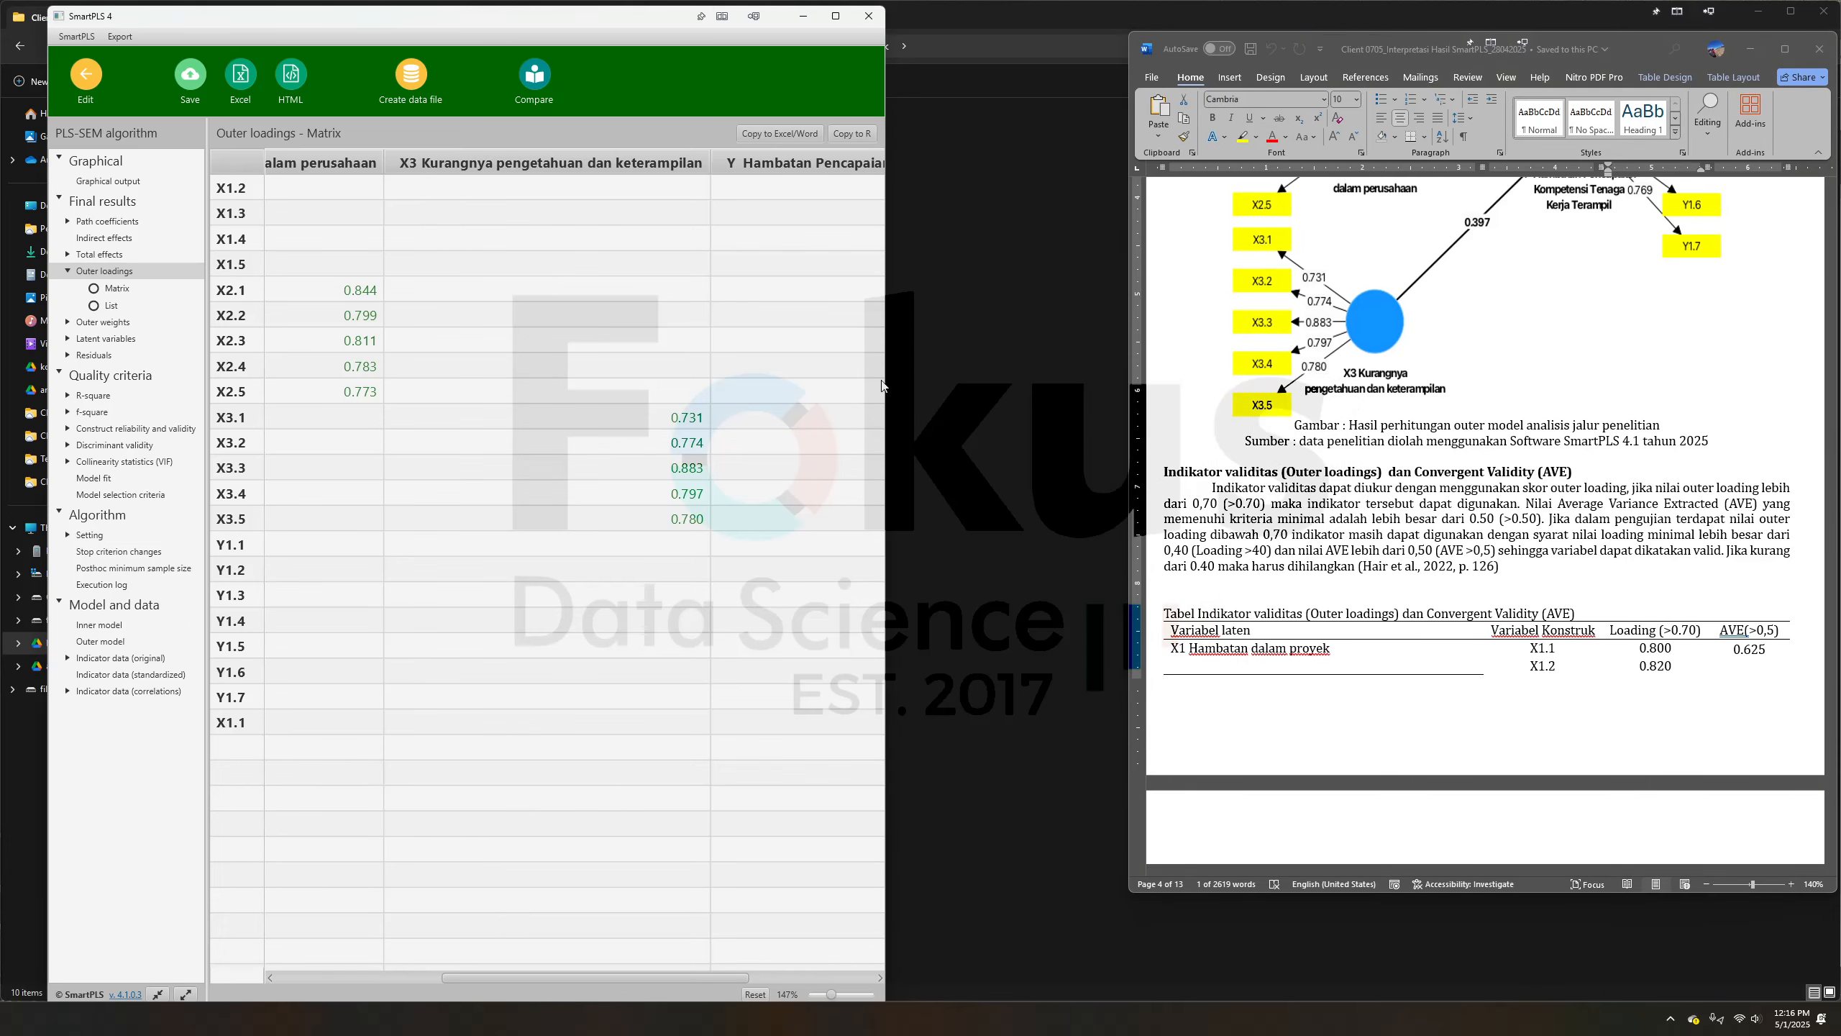
pyautogui.moveTo(888, 378); pyautogui.dragTo(1102, 378)
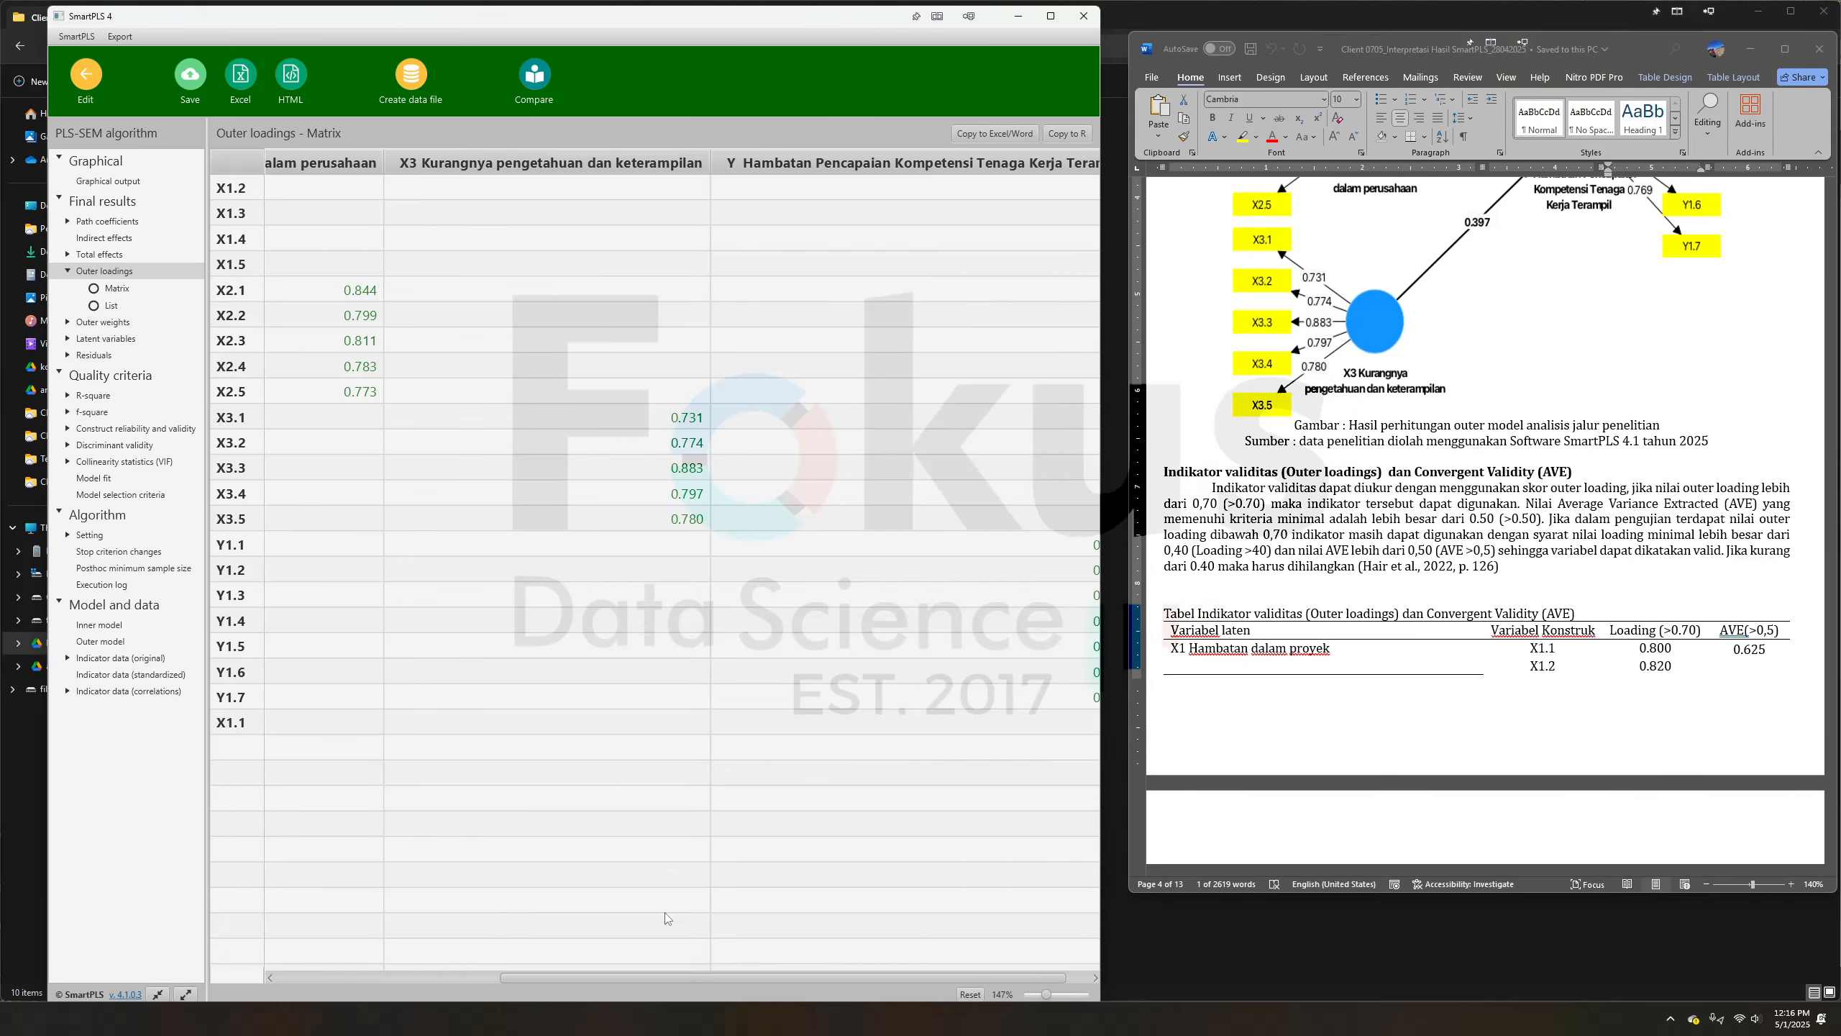
pyautogui.moveTo(652, 981); pyautogui.dragTo(866, 961)
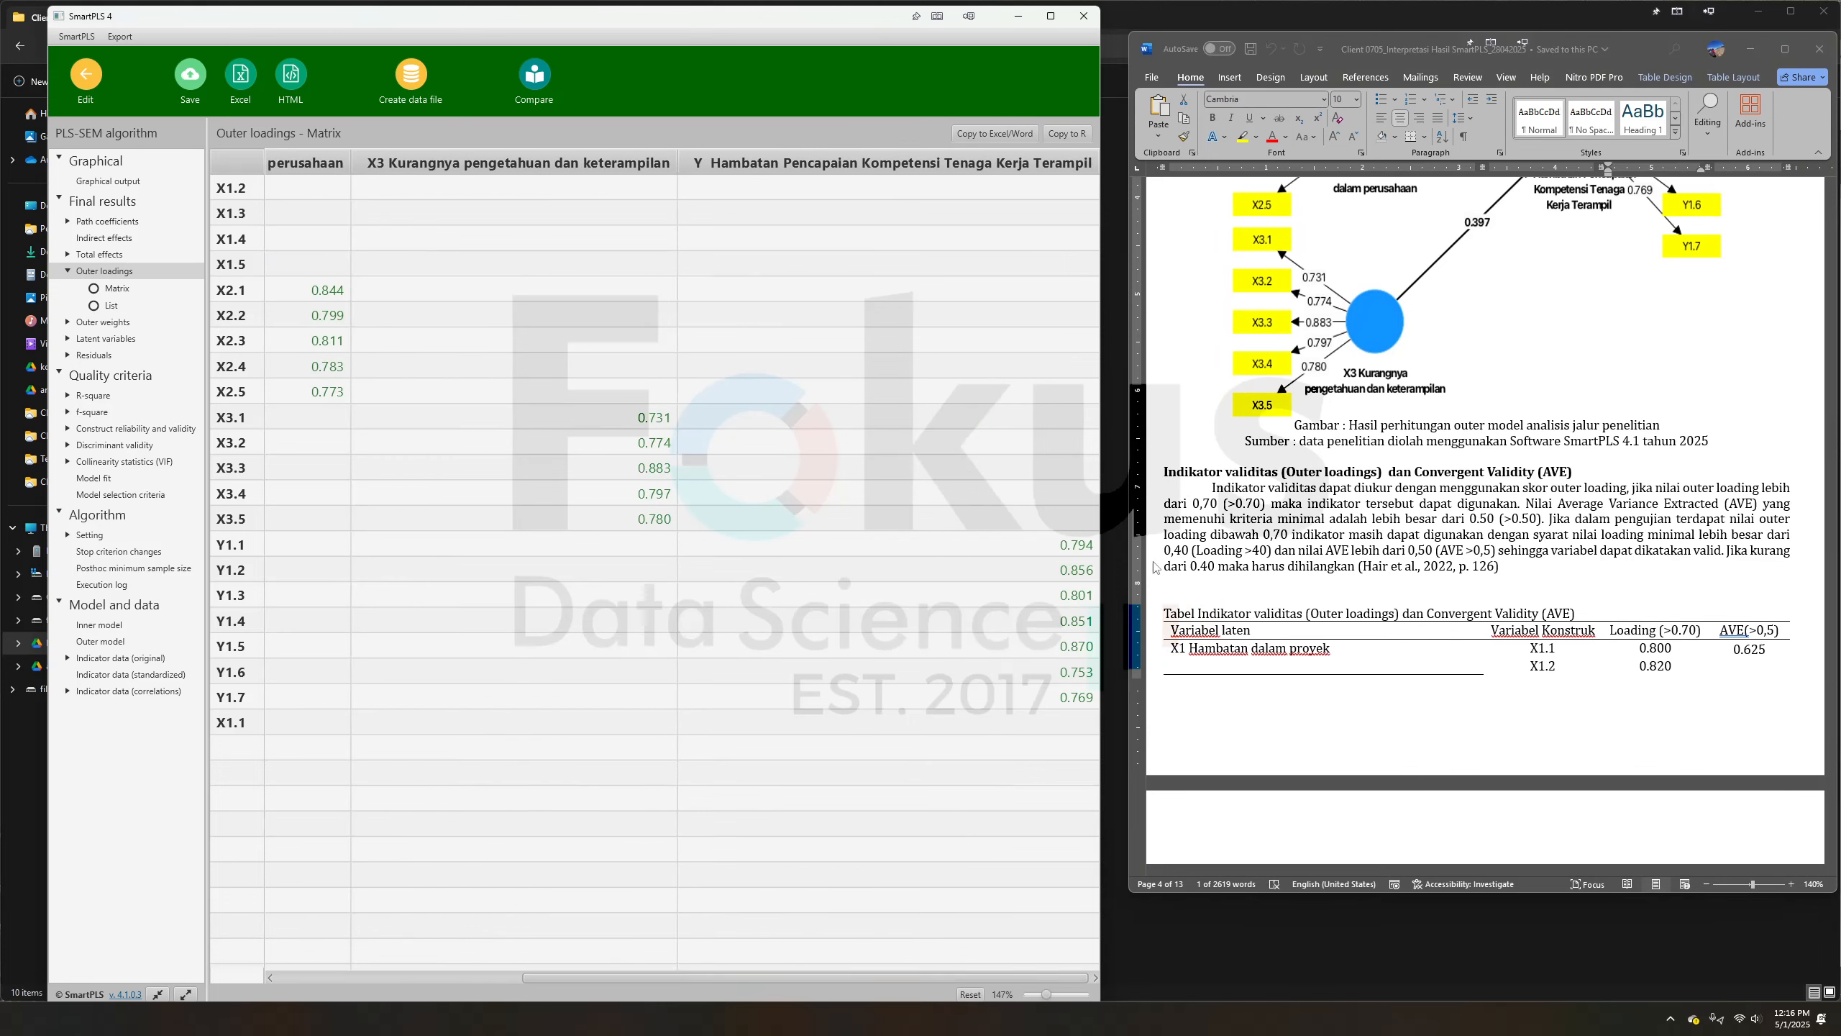
# Open the Construct reliability and validity overview and compare its AVE, composite reliability and Cronbach's alpha columns with the Word report's tables
pyautogui.click(1747, 630)
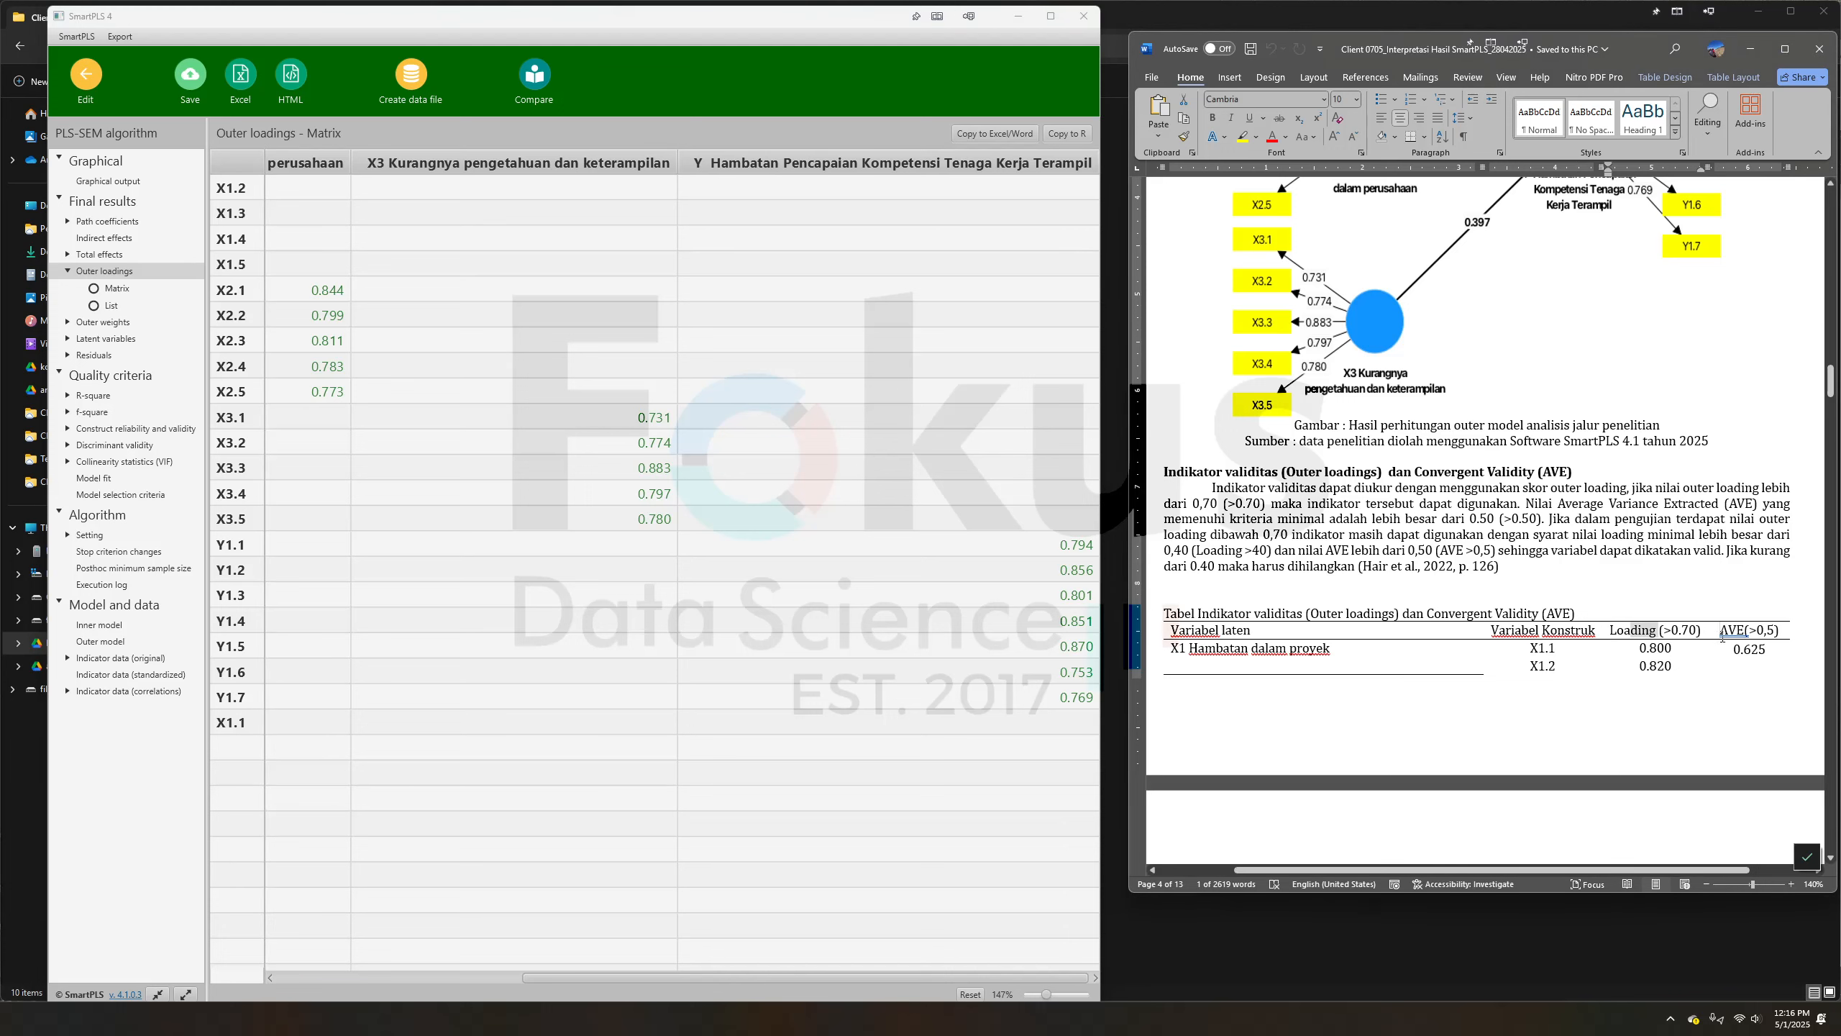
pyautogui.moveTo(1747, 629); pyautogui.dragTo(1746, 653)
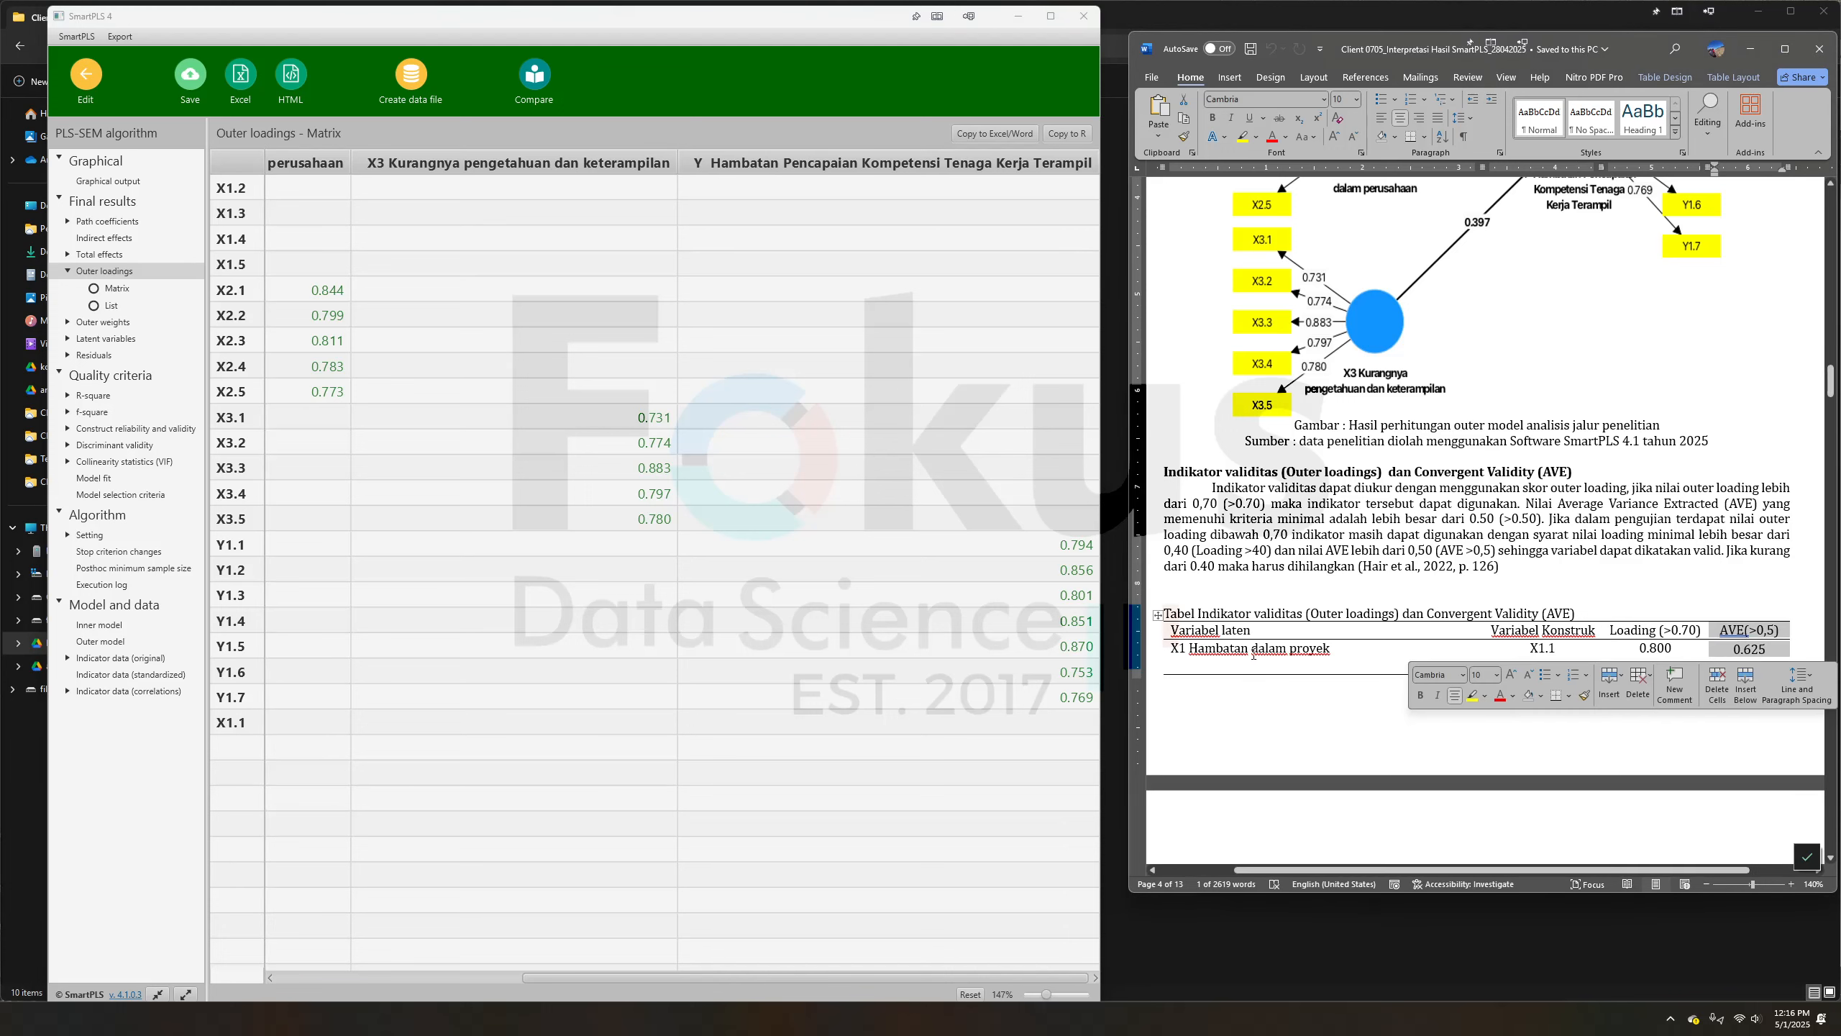
pyautogui.click(1747, 654)
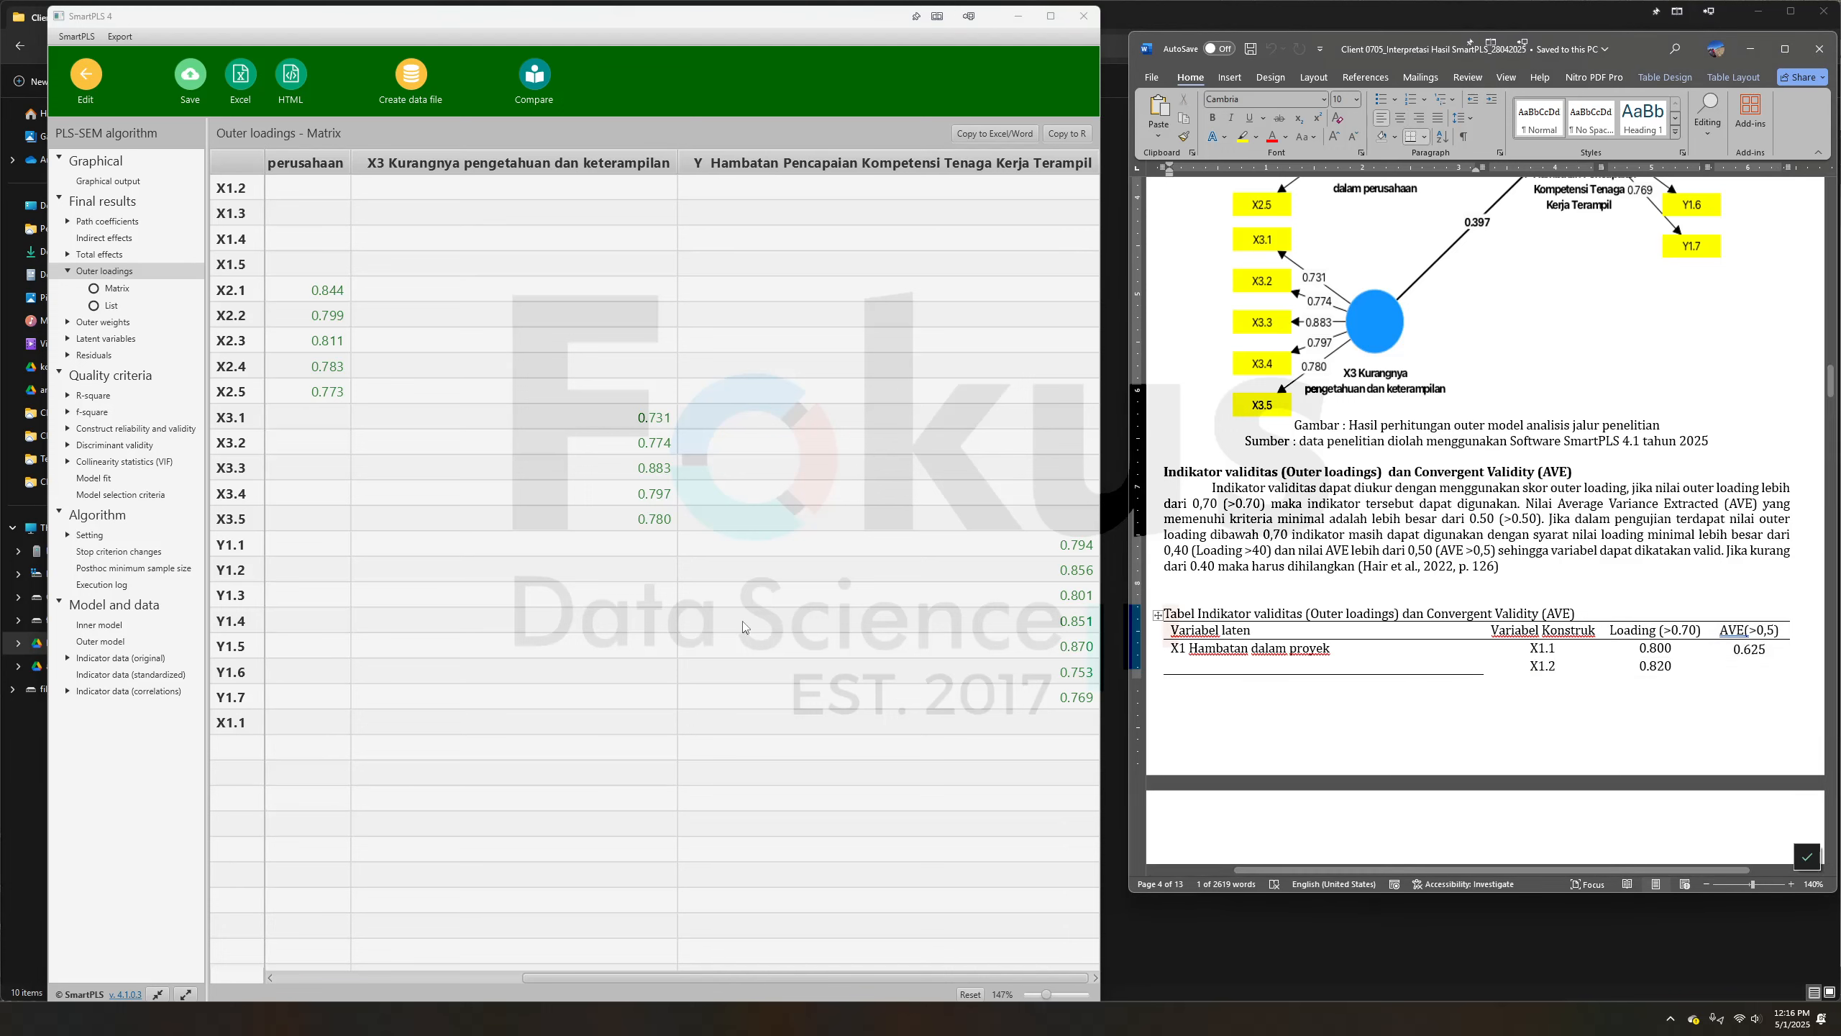
pyautogui.click(124, 431)
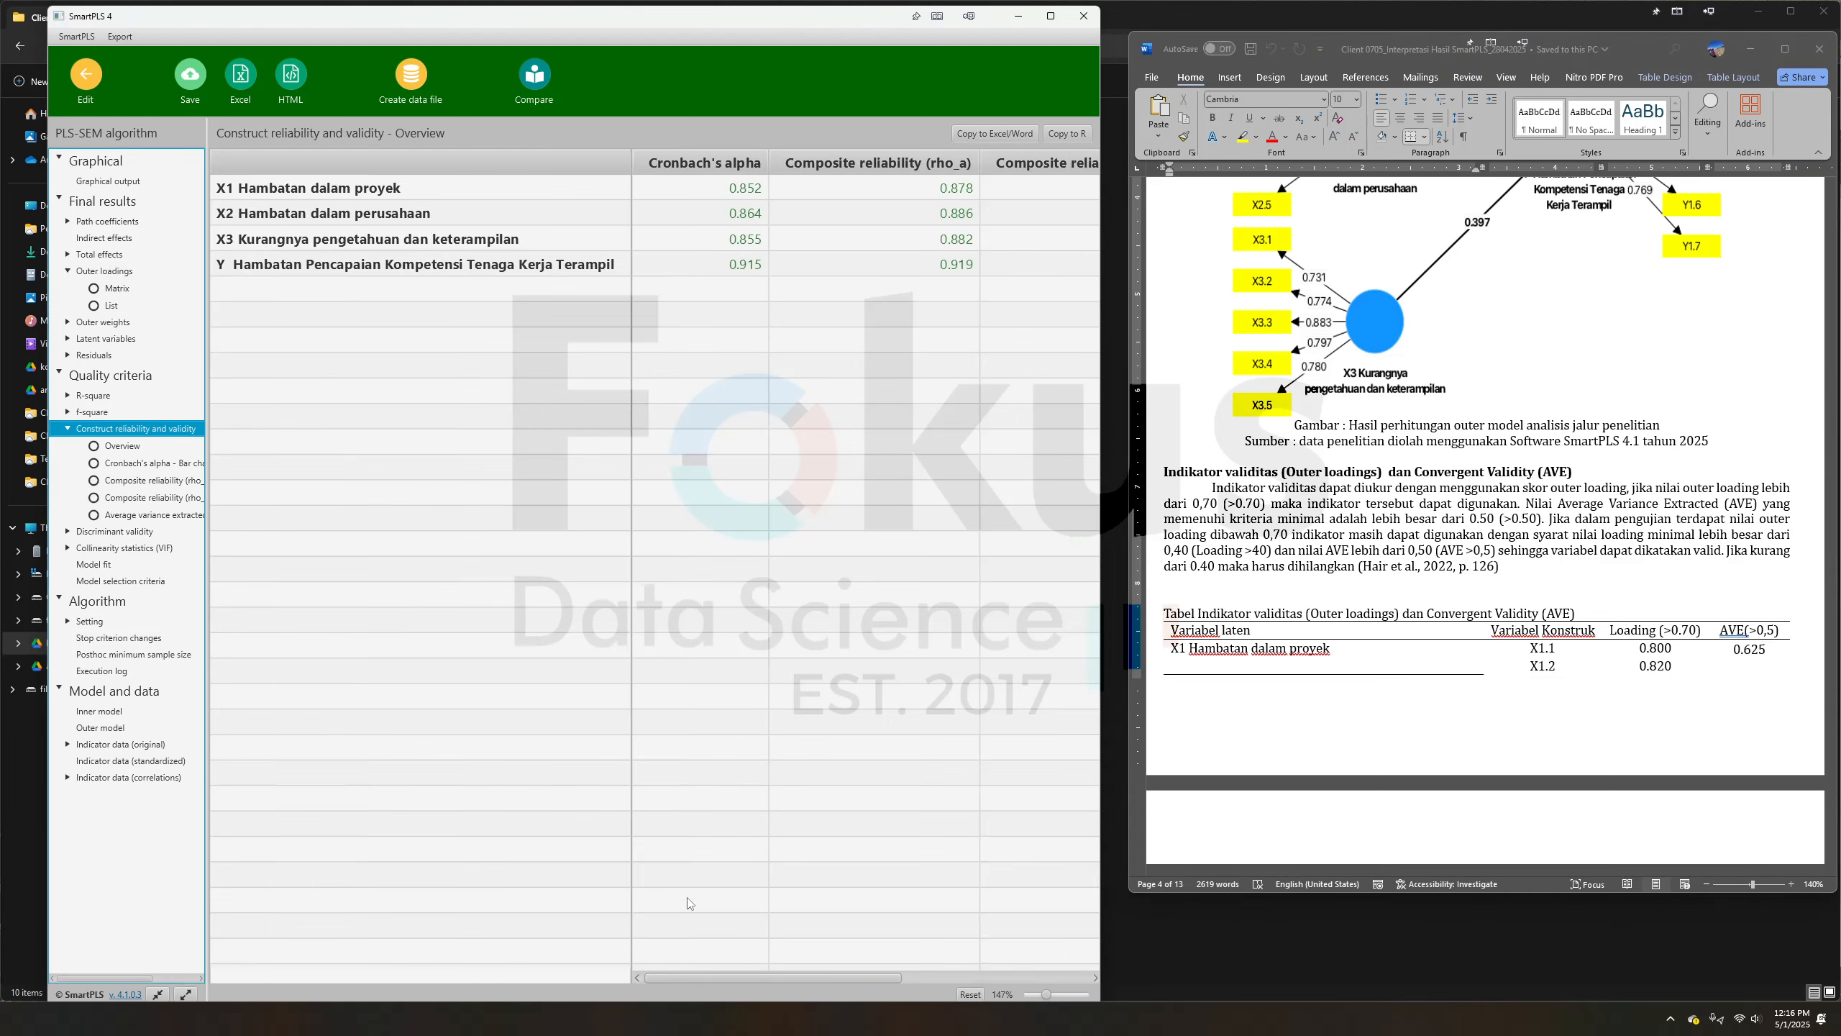
pyautogui.moveTo(781, 979); pyautogui.dragTo(938, 979)
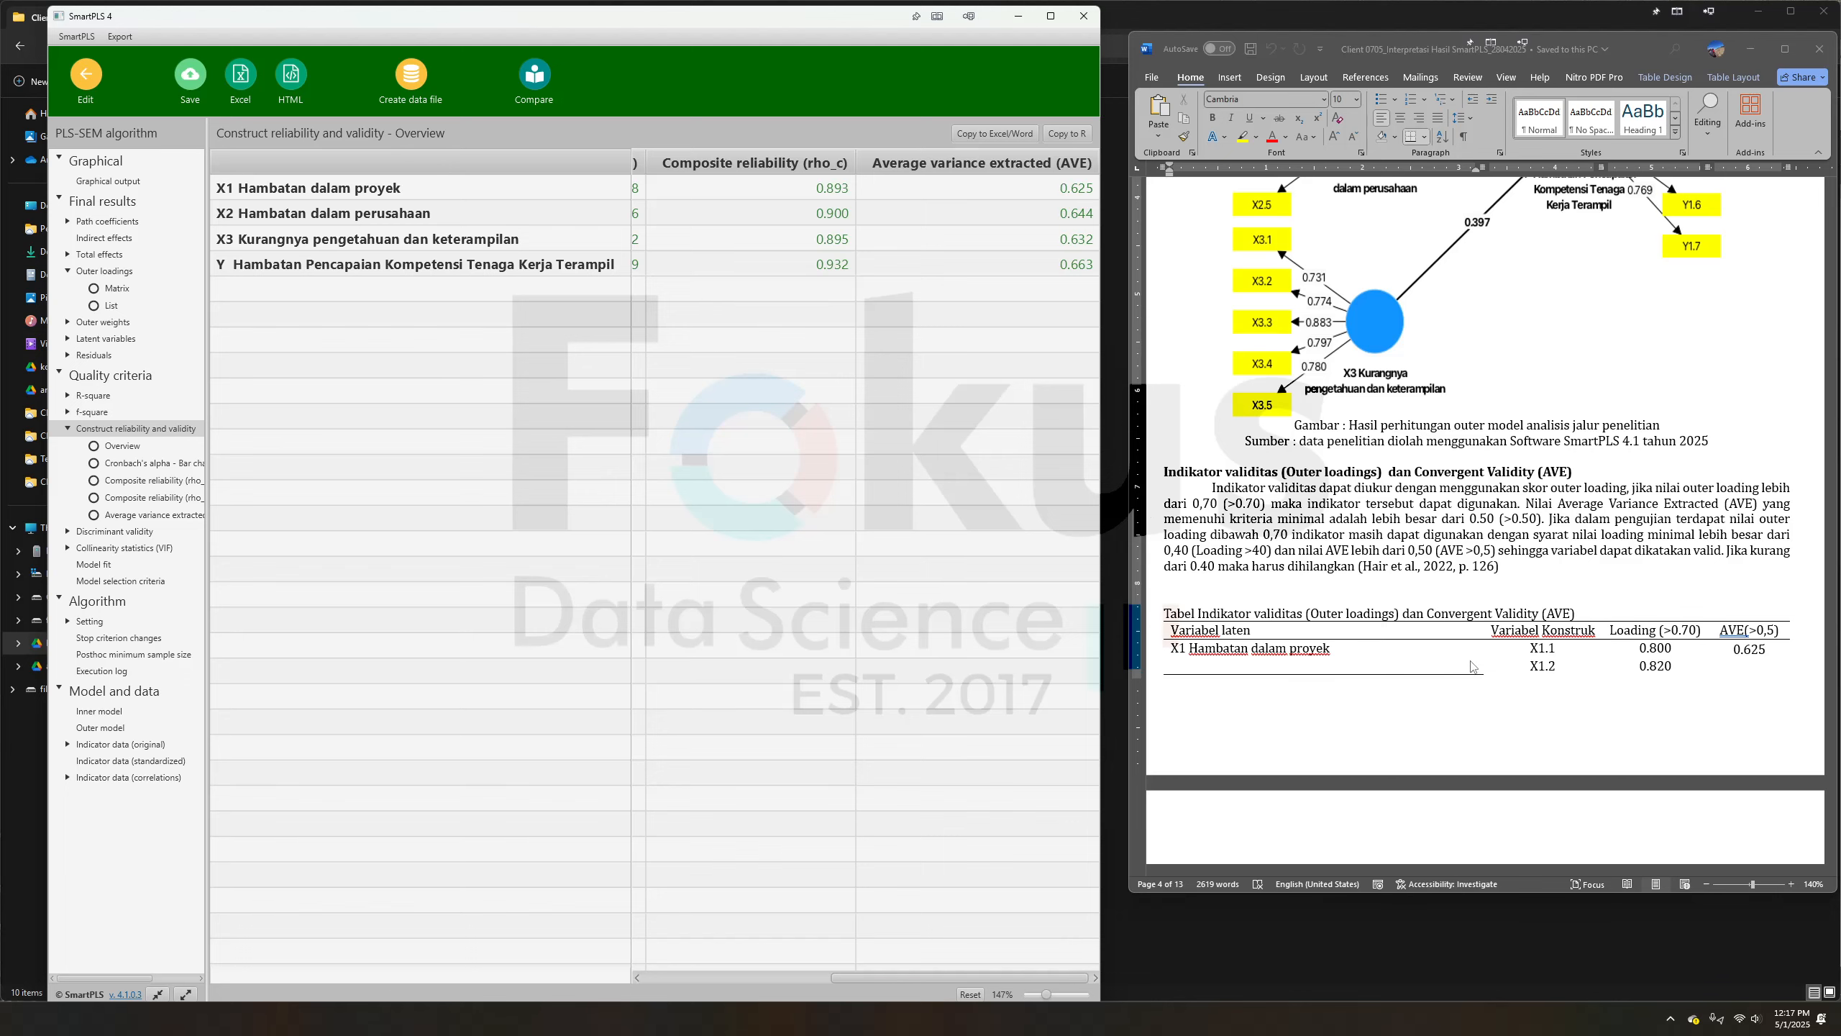
pyautogui.scroll(-10, 1472, 653)
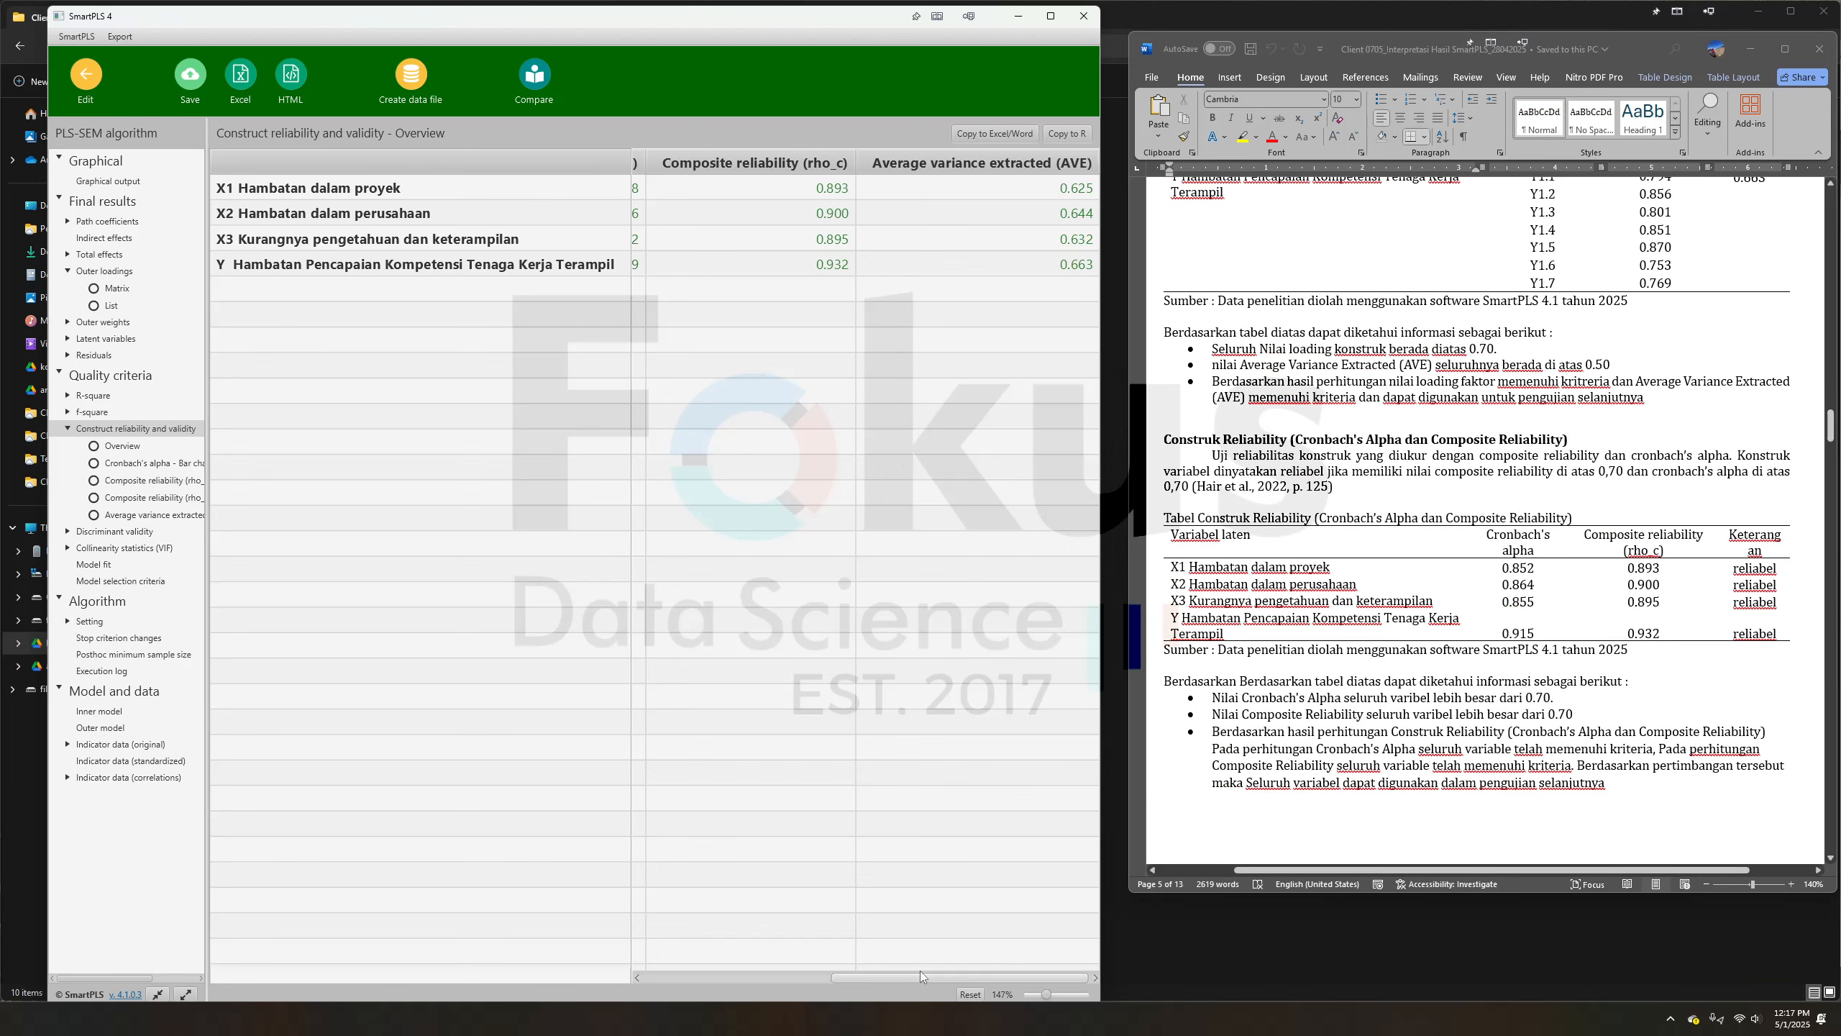
pyautogui.moveTo(923, 976); pyautogui.dragTo(653, 961)
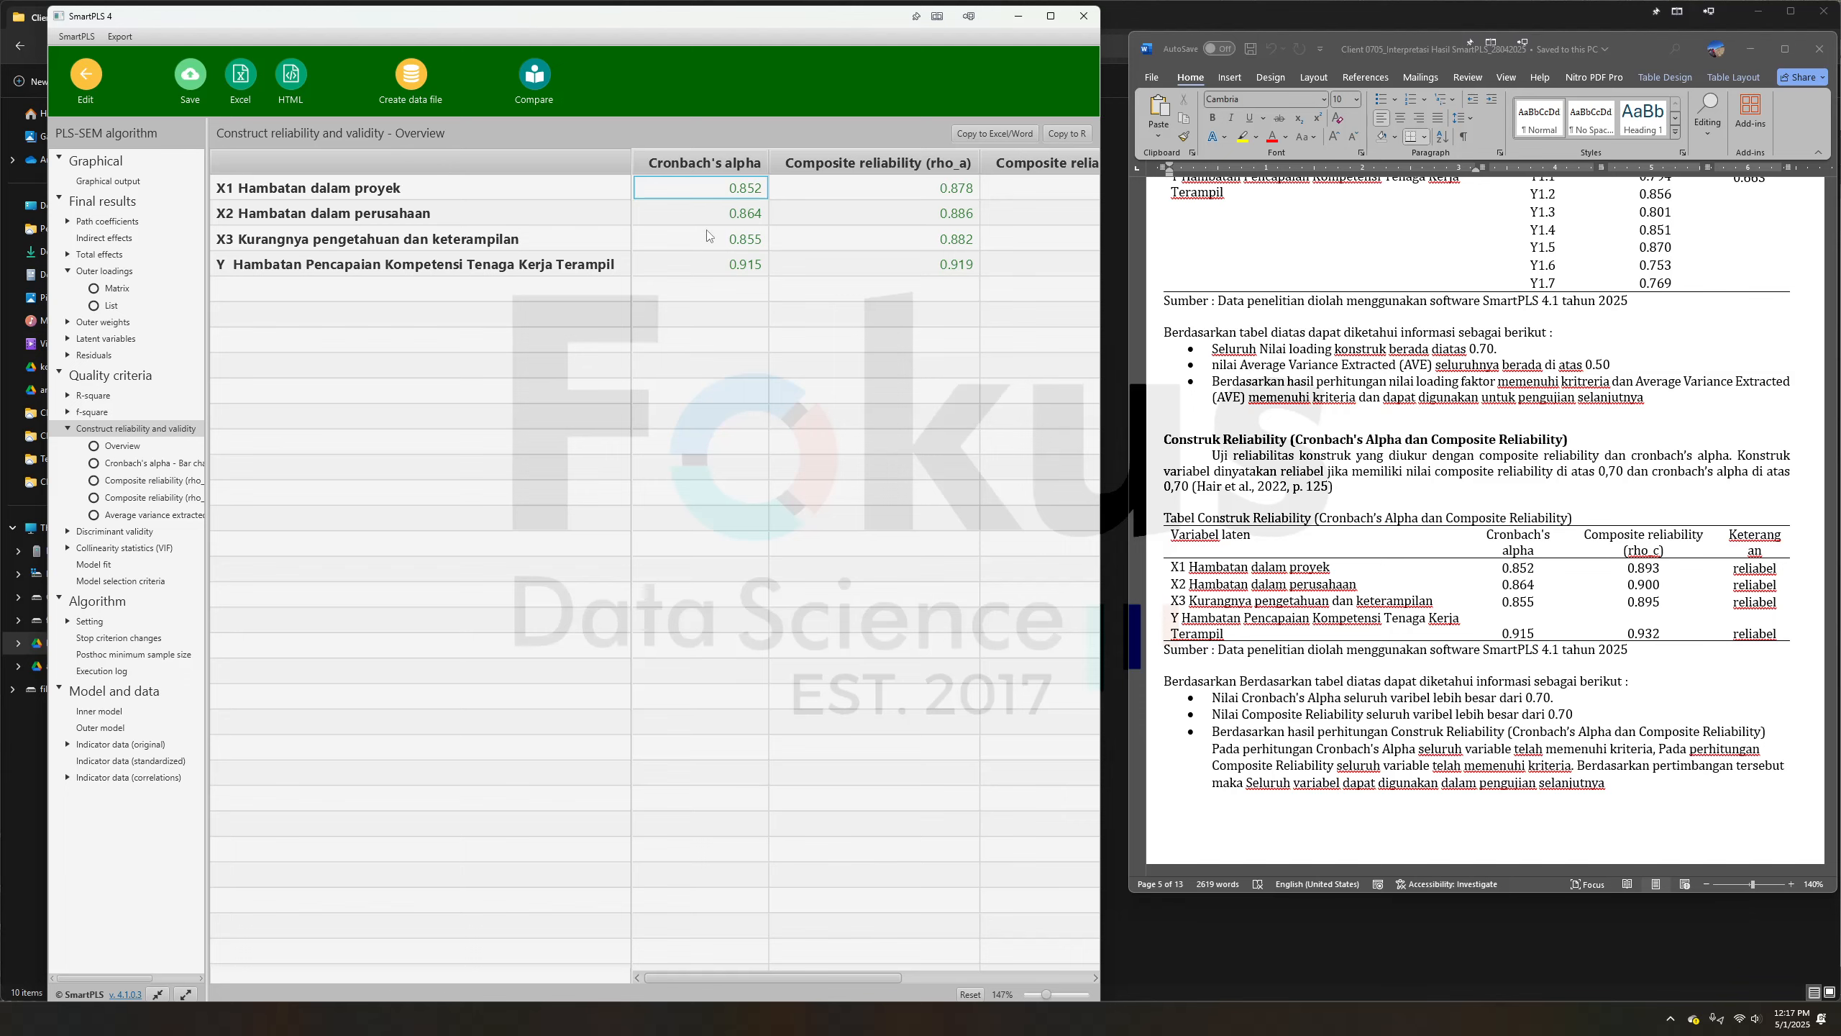
# Open the Heterotrait-monotrait ratio (HTMT) list in SmartPLS and compare its values with the Word report's Discriminant Validity table
pyautogui.click(1344, 624)
pyautogui.scroll(-10, 1377, 625)
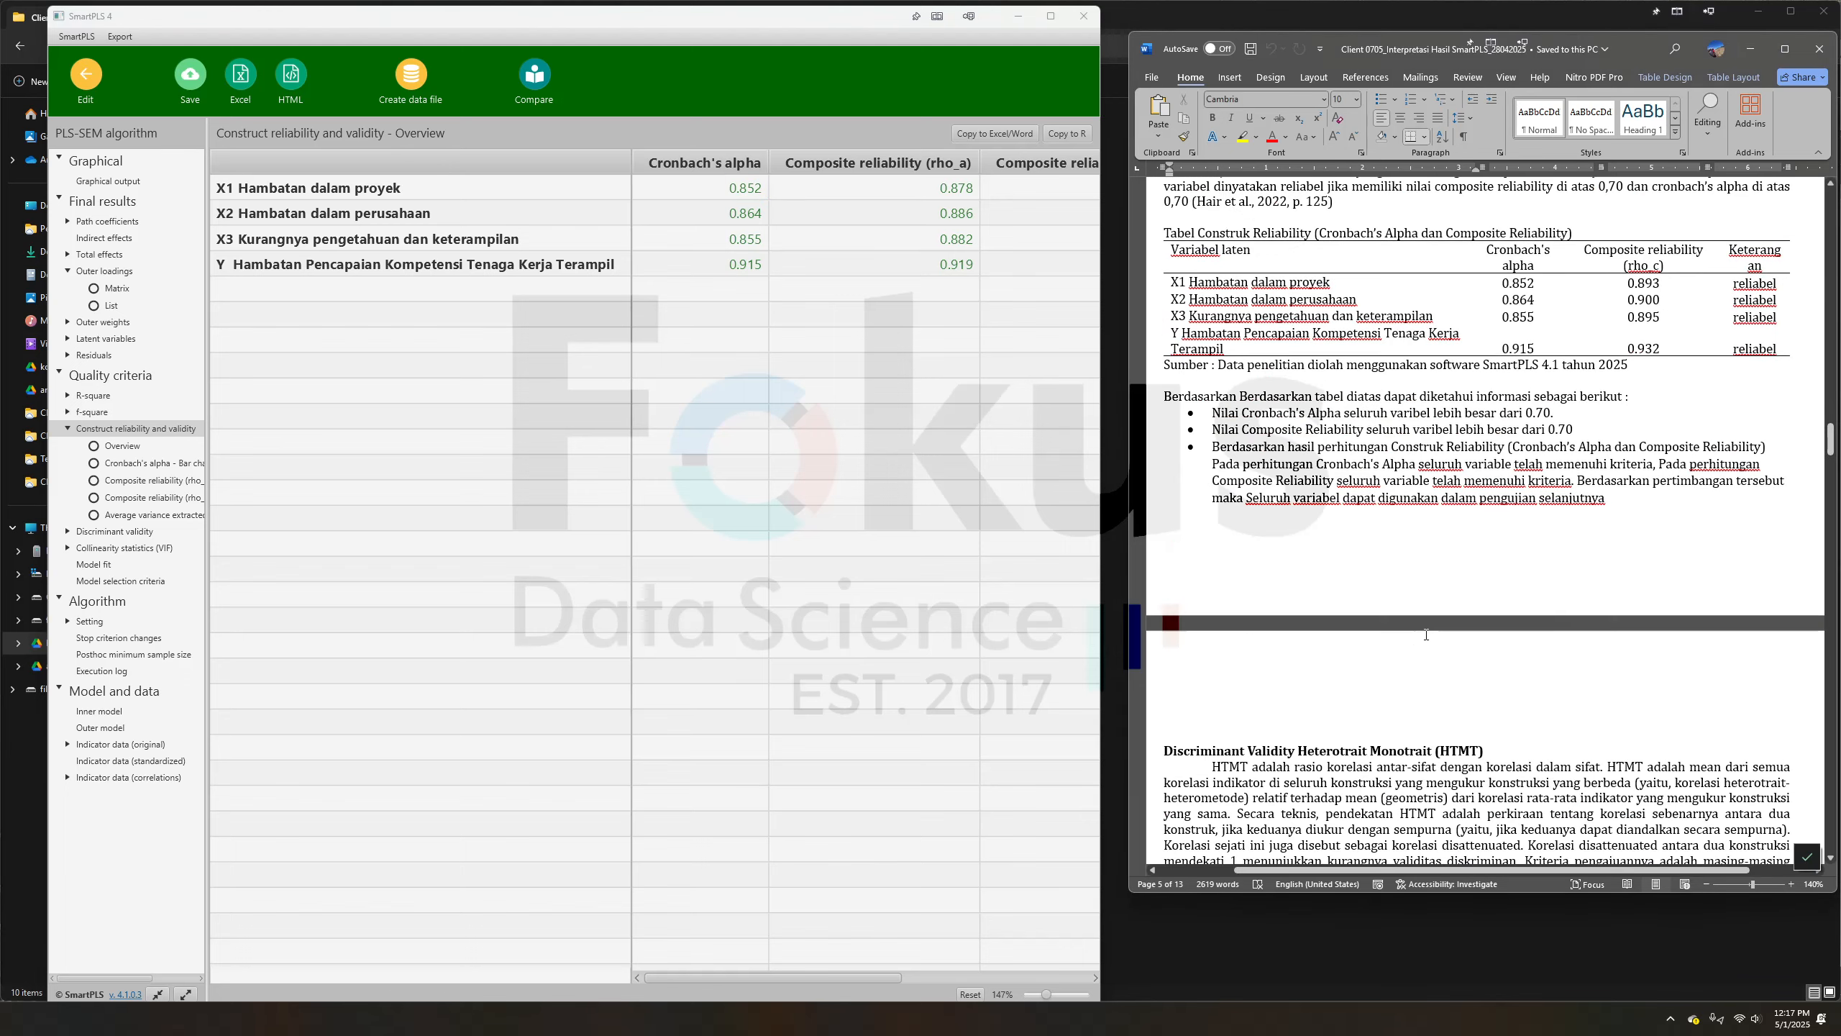
pyautogui.scroll(-3, 1431, 626)
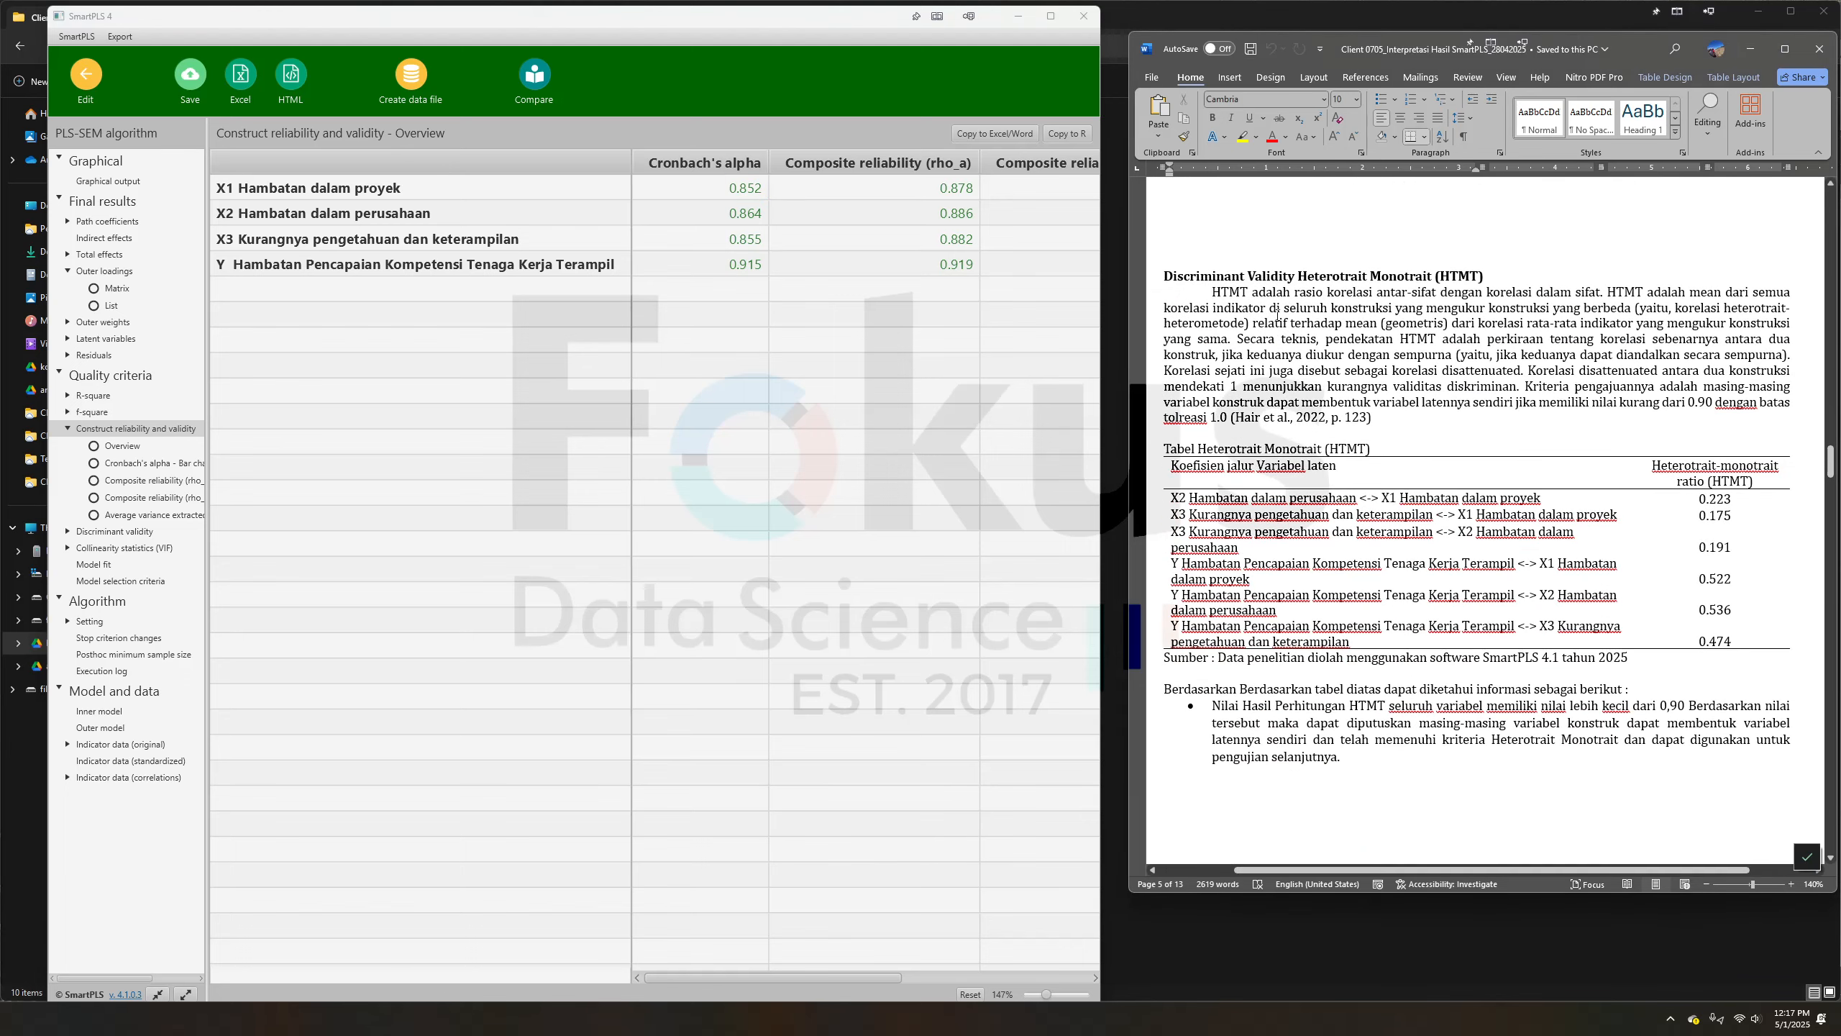
pyautogui.moveTo(1198, 276); pyautogui.dragTo(1296, 277)
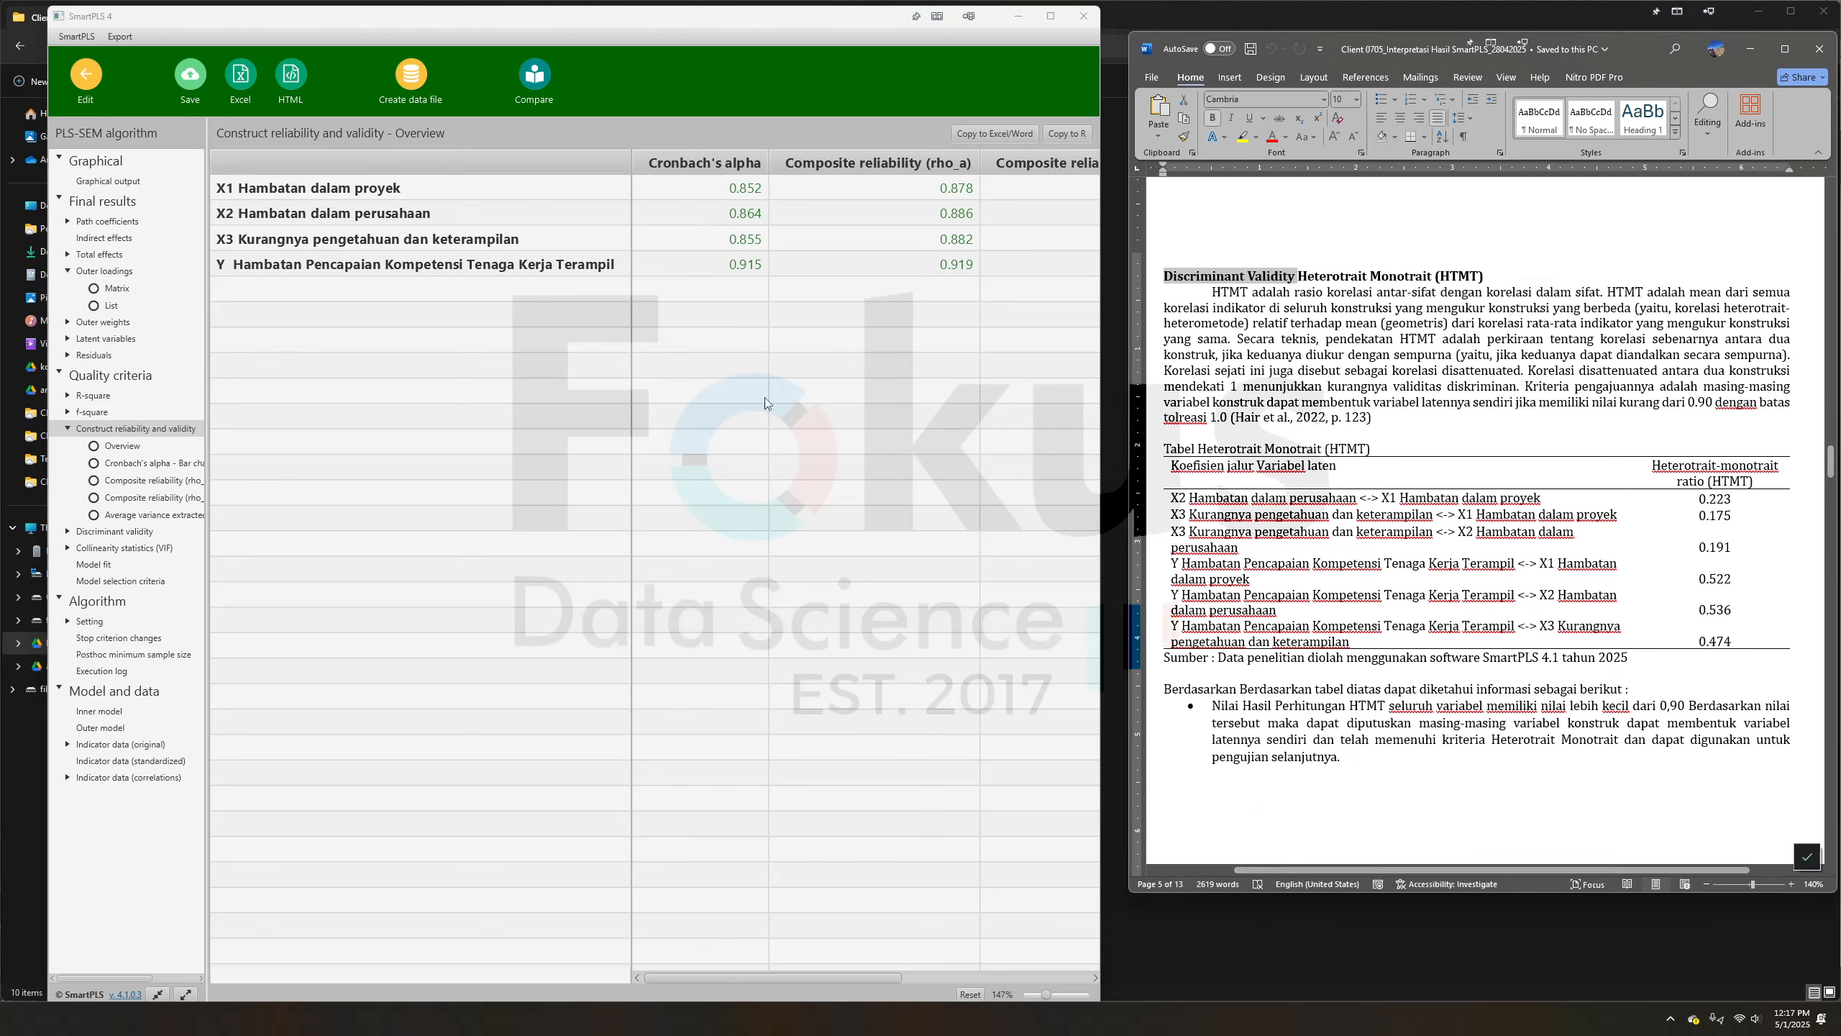
pyautogui.click(135, 531)
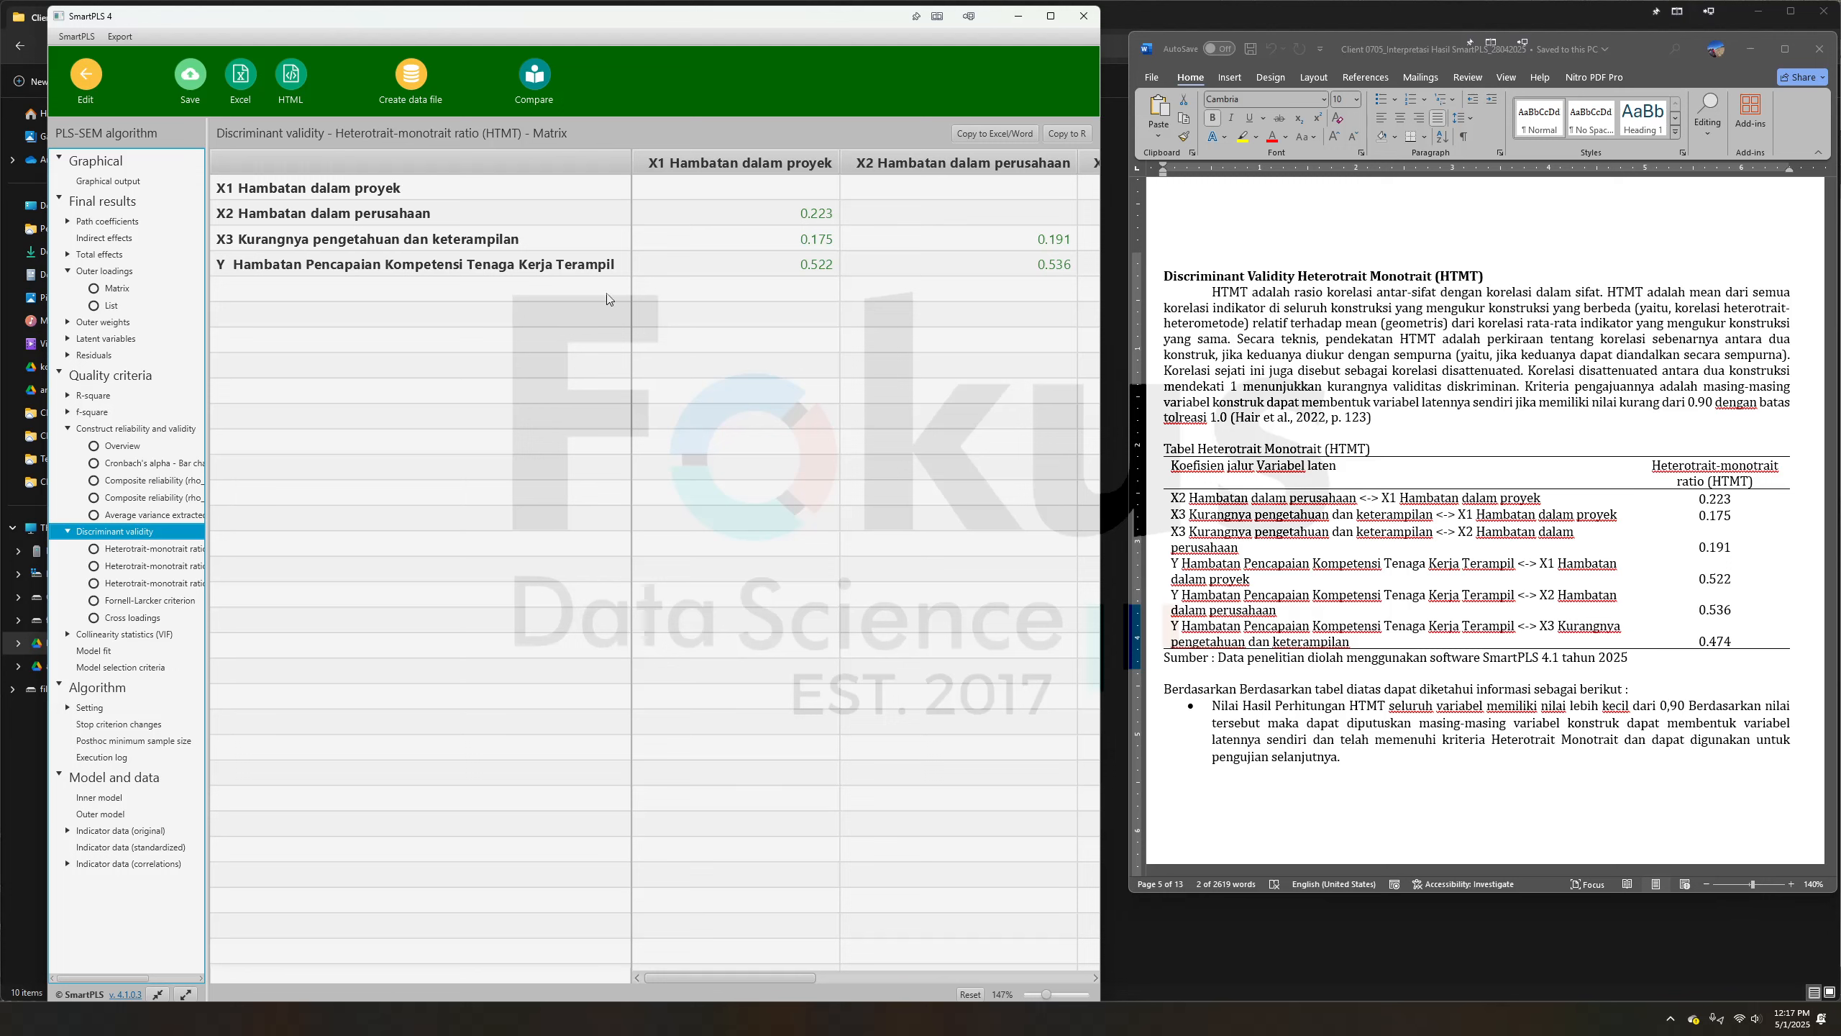
pyautogui.click(144, 567)
pyautogui.moveTo(997, 976); pyautogui.dragTo(1057, 978)
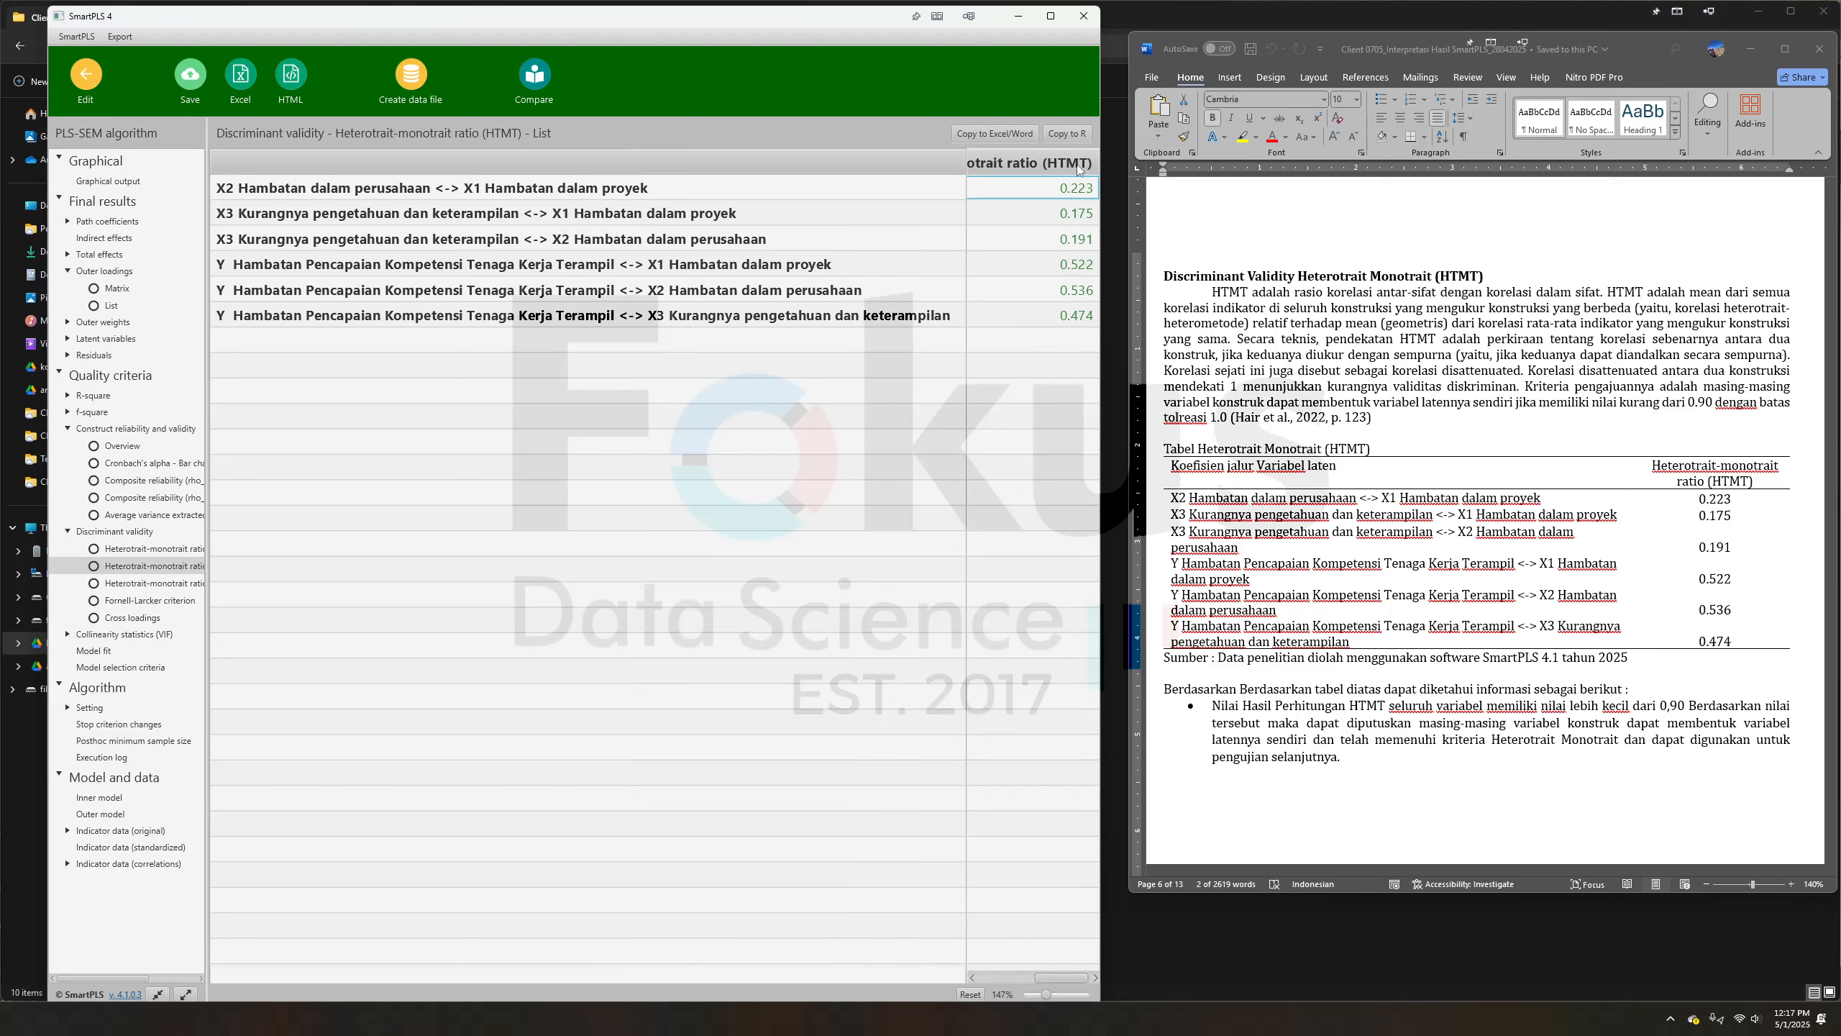
pyautogui.moveTo(1666, 501); pyautogui.dragTo(1655, 642)
pyautogui.click(1654, 642)
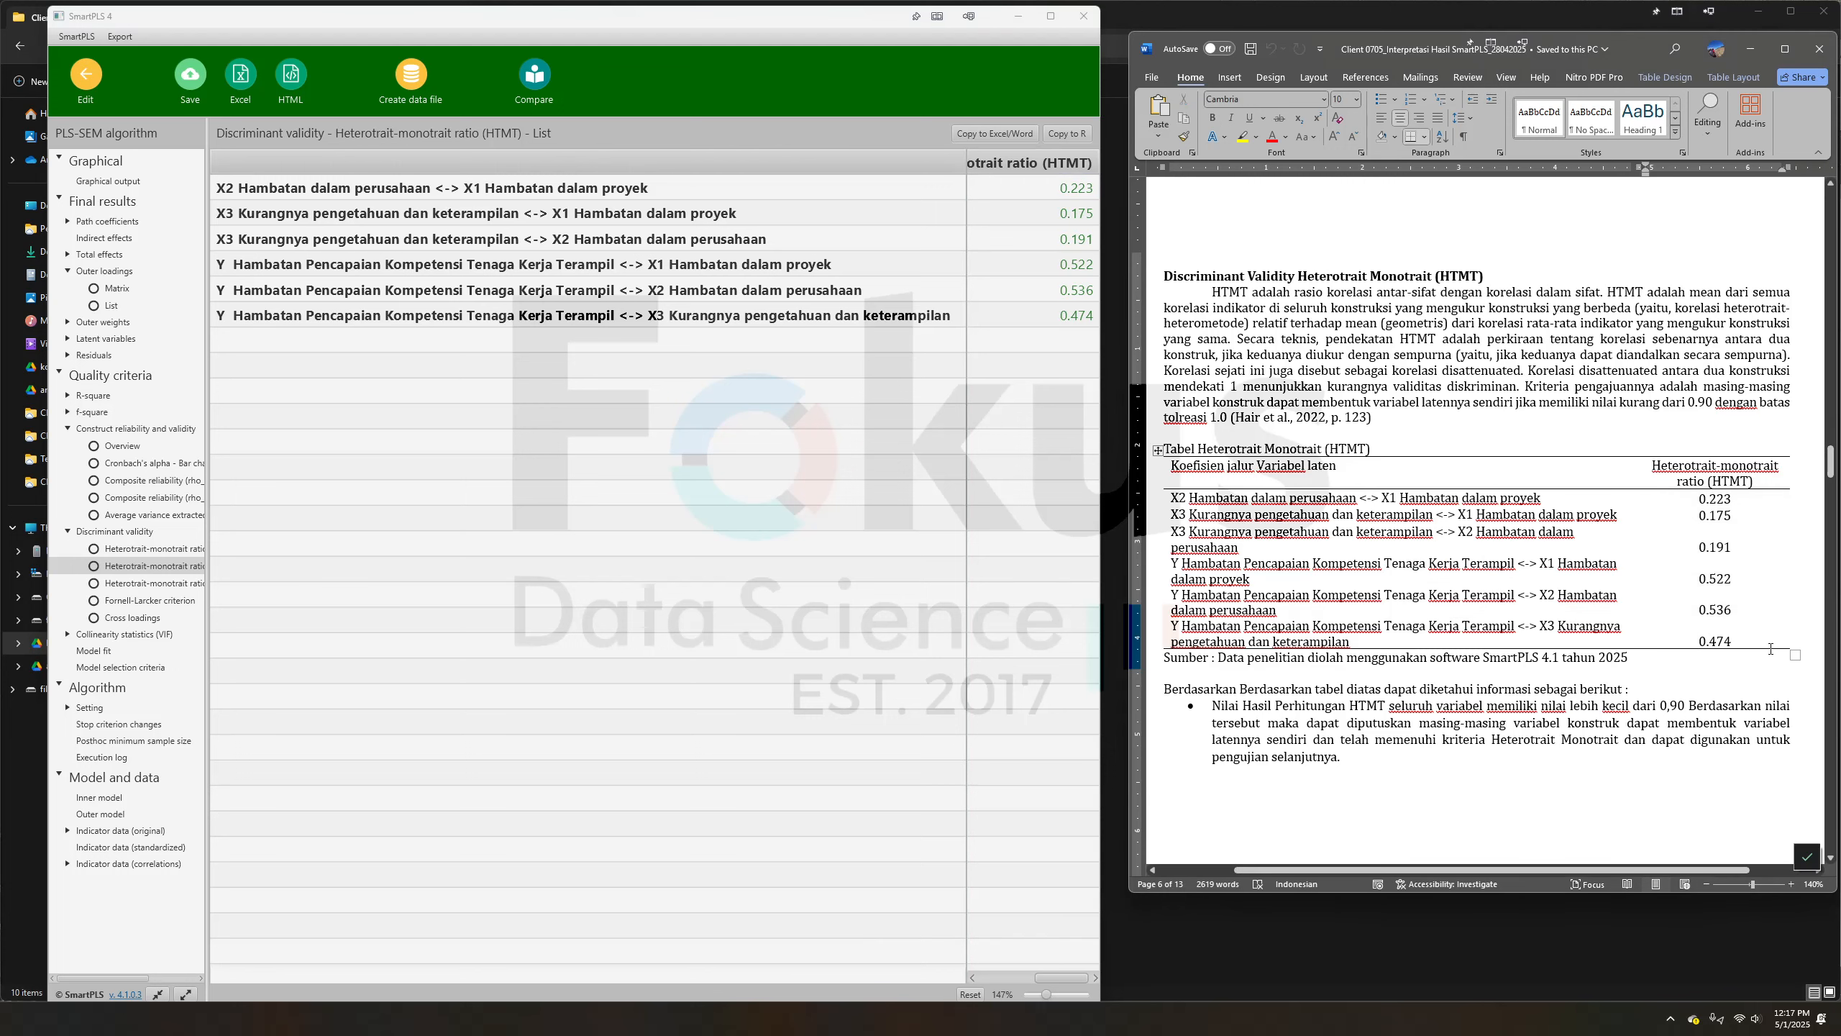
pyautogui.moveTo(1772, 646); pyautogui.dragTo(1684, 511)
pyautogui.click(1683, 511)
# Go to the Word report's Inner Model section and examine the Goodness of Fit Index explanation and formula
pyautogui.scroll(-12, 1367, 520)
pyautogui.scroll(-8, 1367, 520)
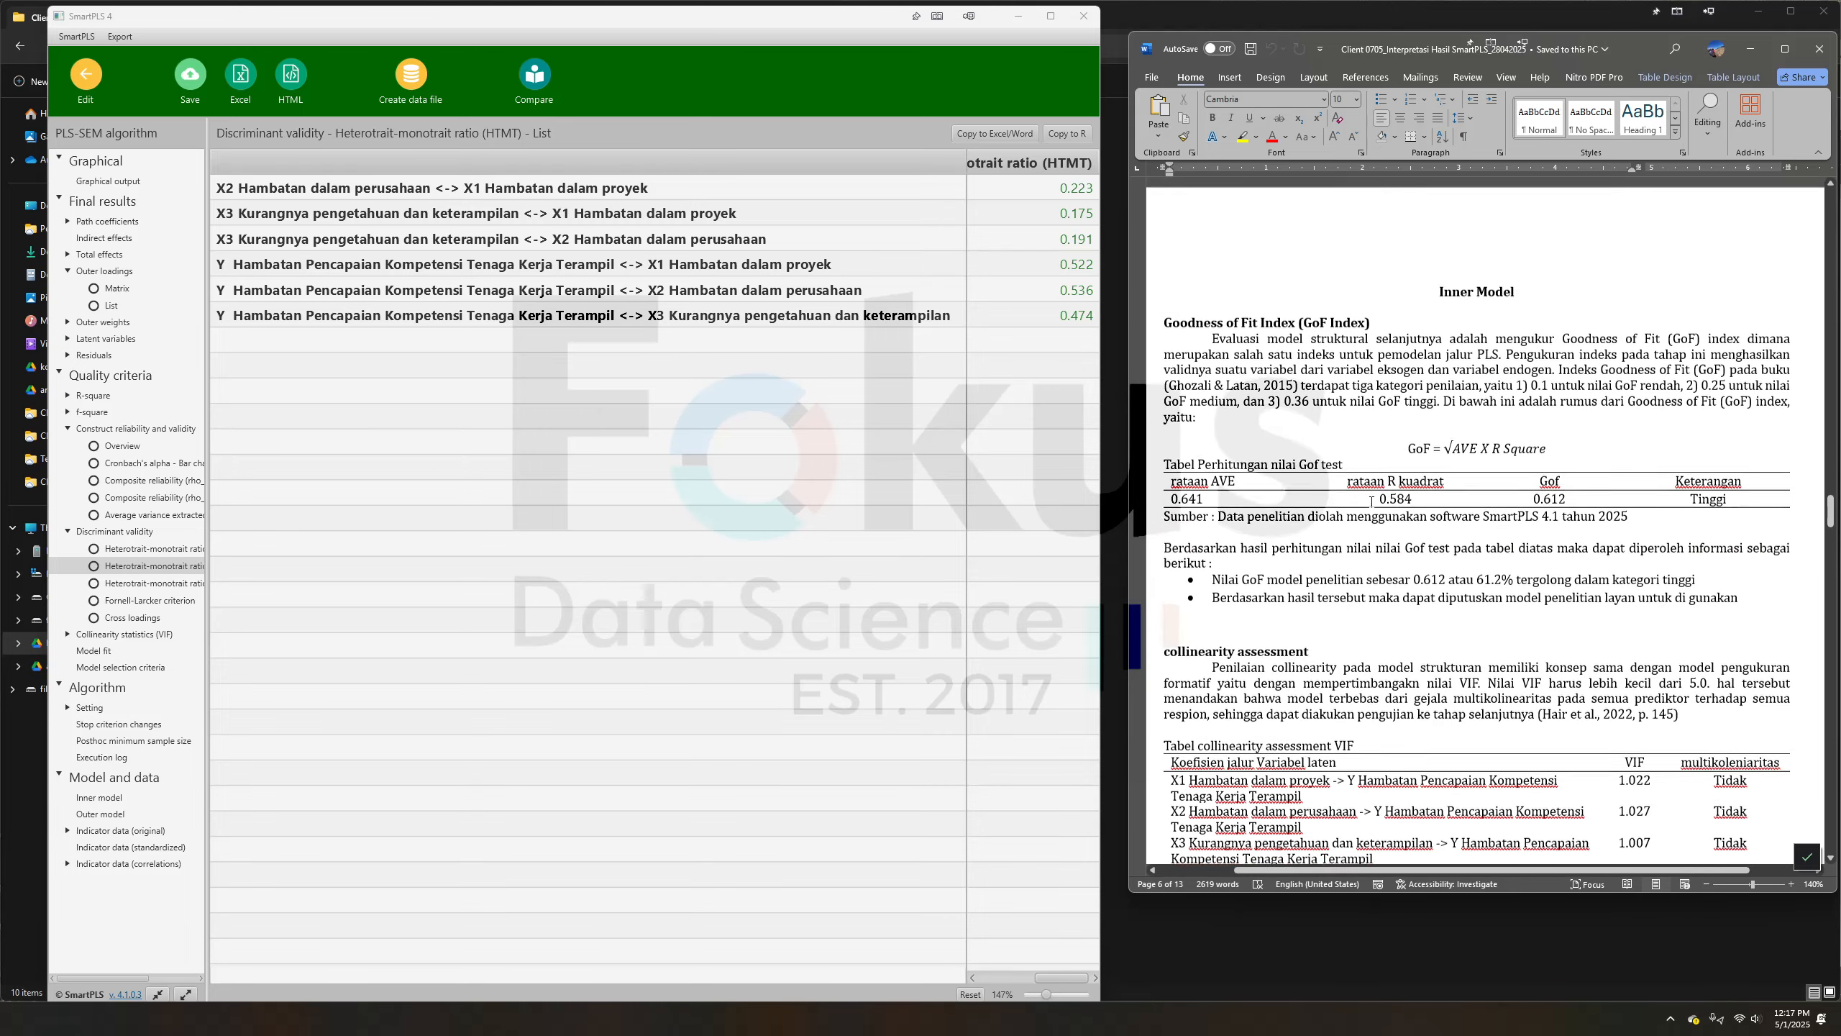
pyautogui.scroll(1, 1442, 259)
pyautogui.click(1444, 288)
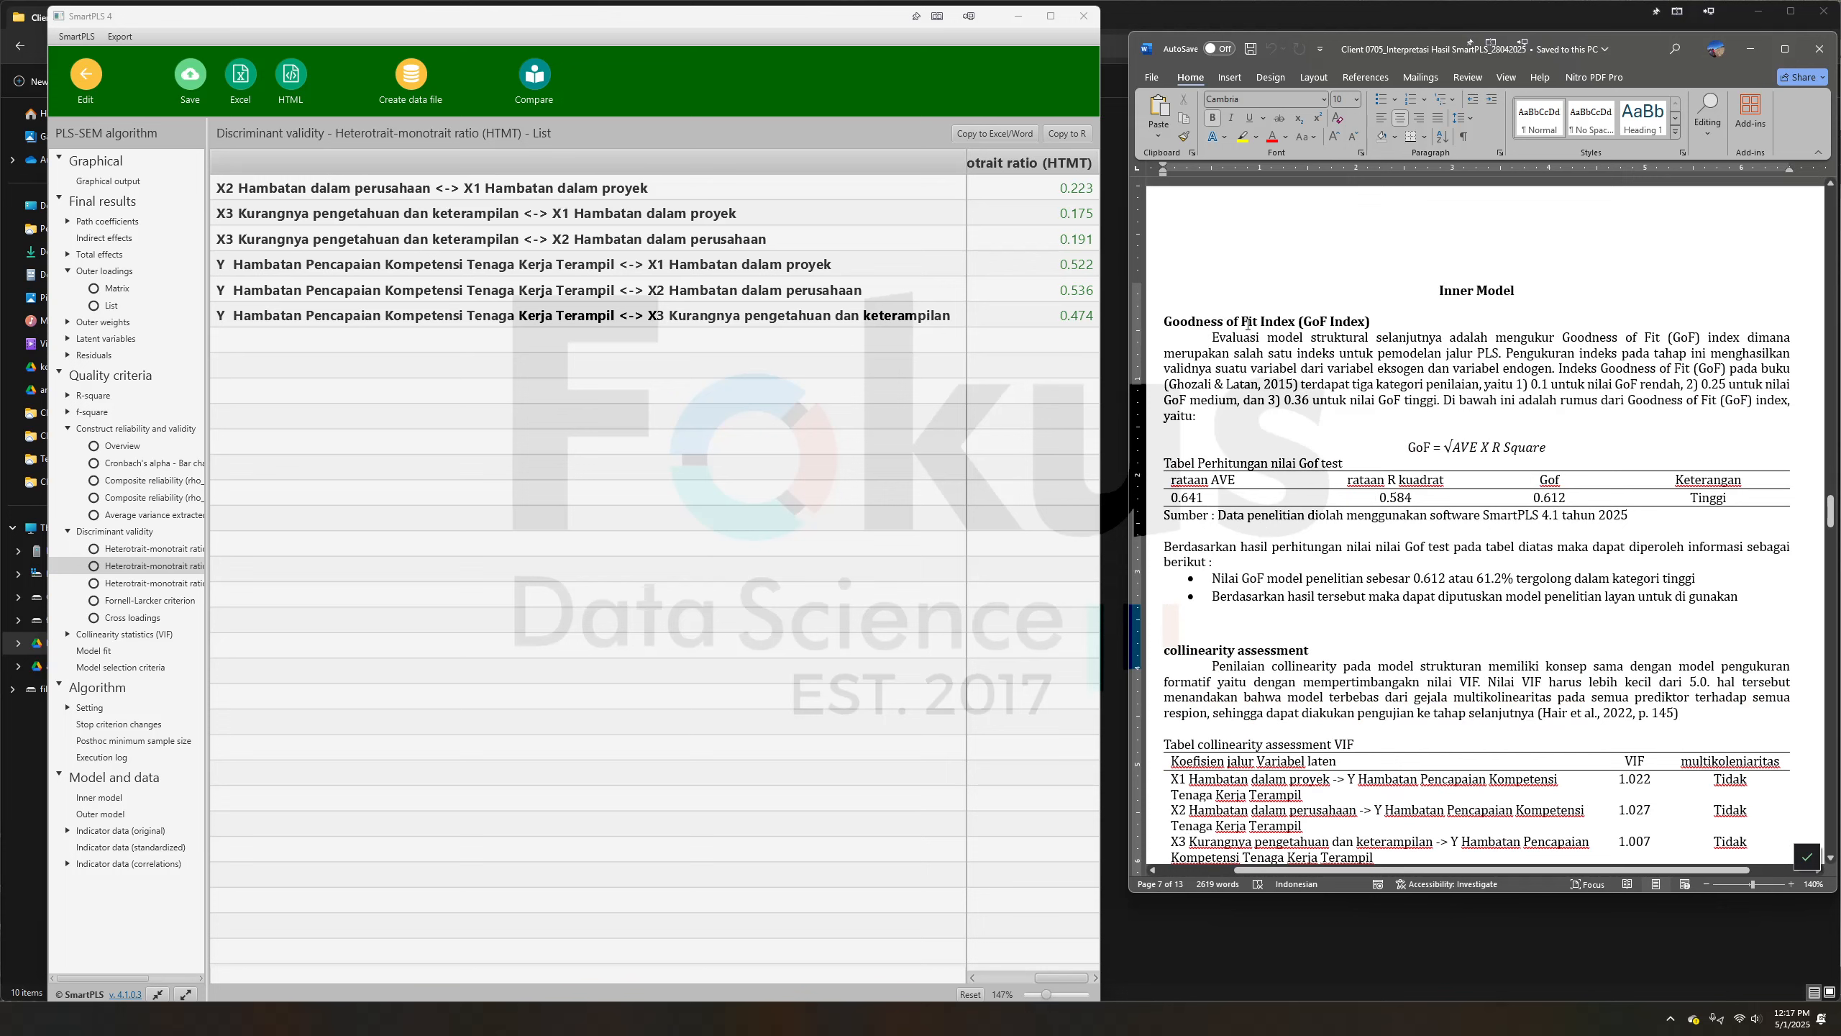
pyautogui.click(1370, 382)
pyautogui.moveTo(1165, 321); pyautogui.dragTo(1297, 419)
pyautogui.click(1421, 557)
# Switch to the Excel results workbook, inspect the Gof formula in the PLSAlgorithm sheet's GoF Test table, and return to the Word report
pyautogui.click(1267, 1005)
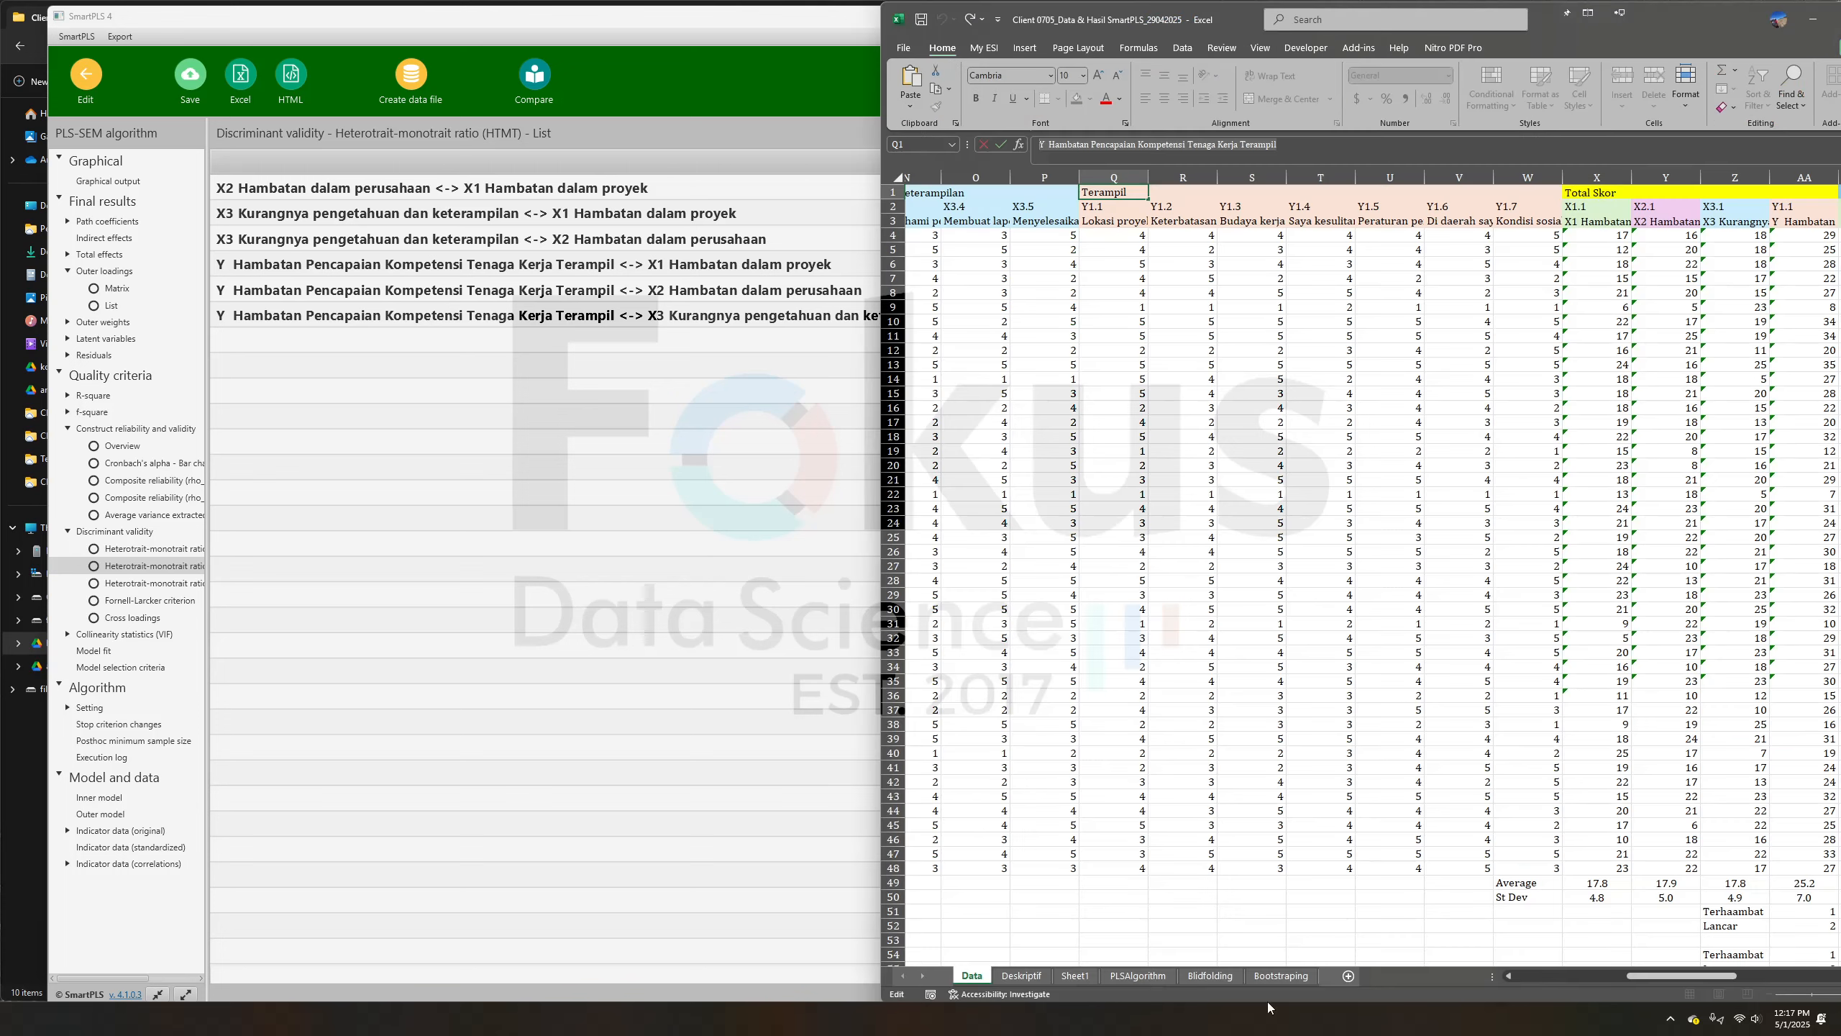
pyautogui.click(1134, 975)
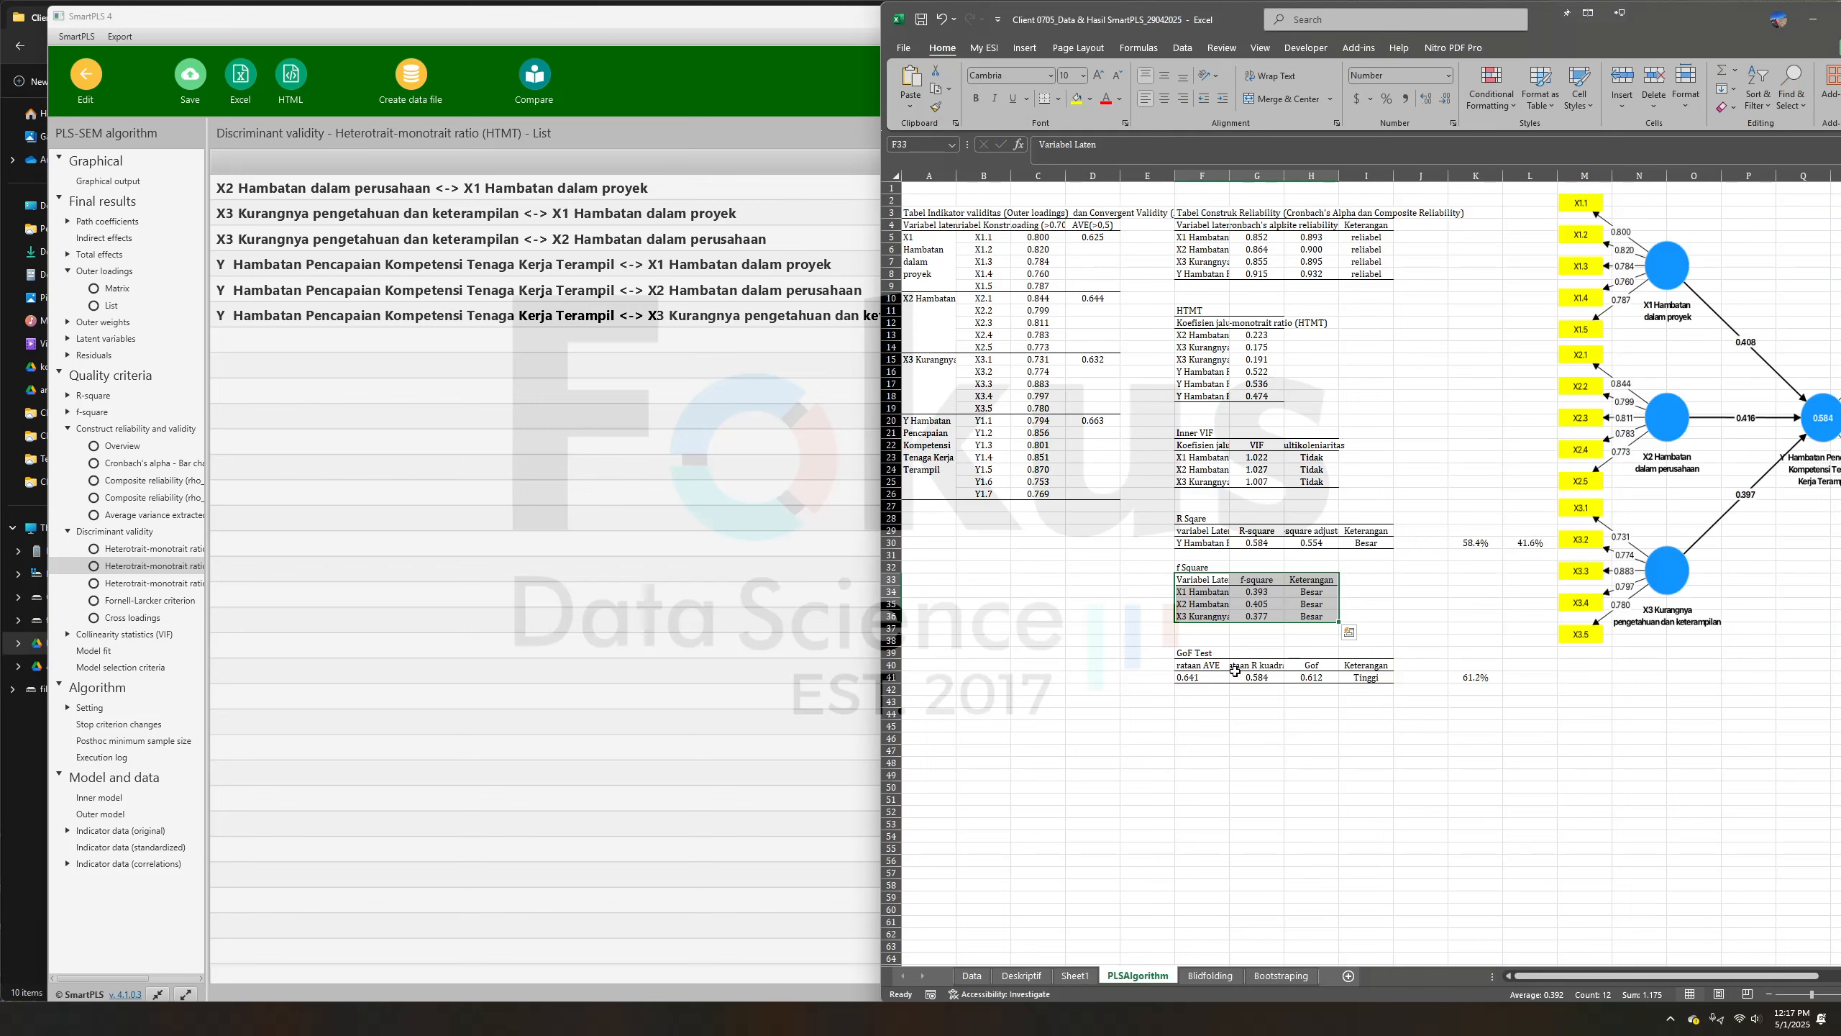
pyautogui.moveTo(1196, 665); pyautogui.dragTo(1441, 691)
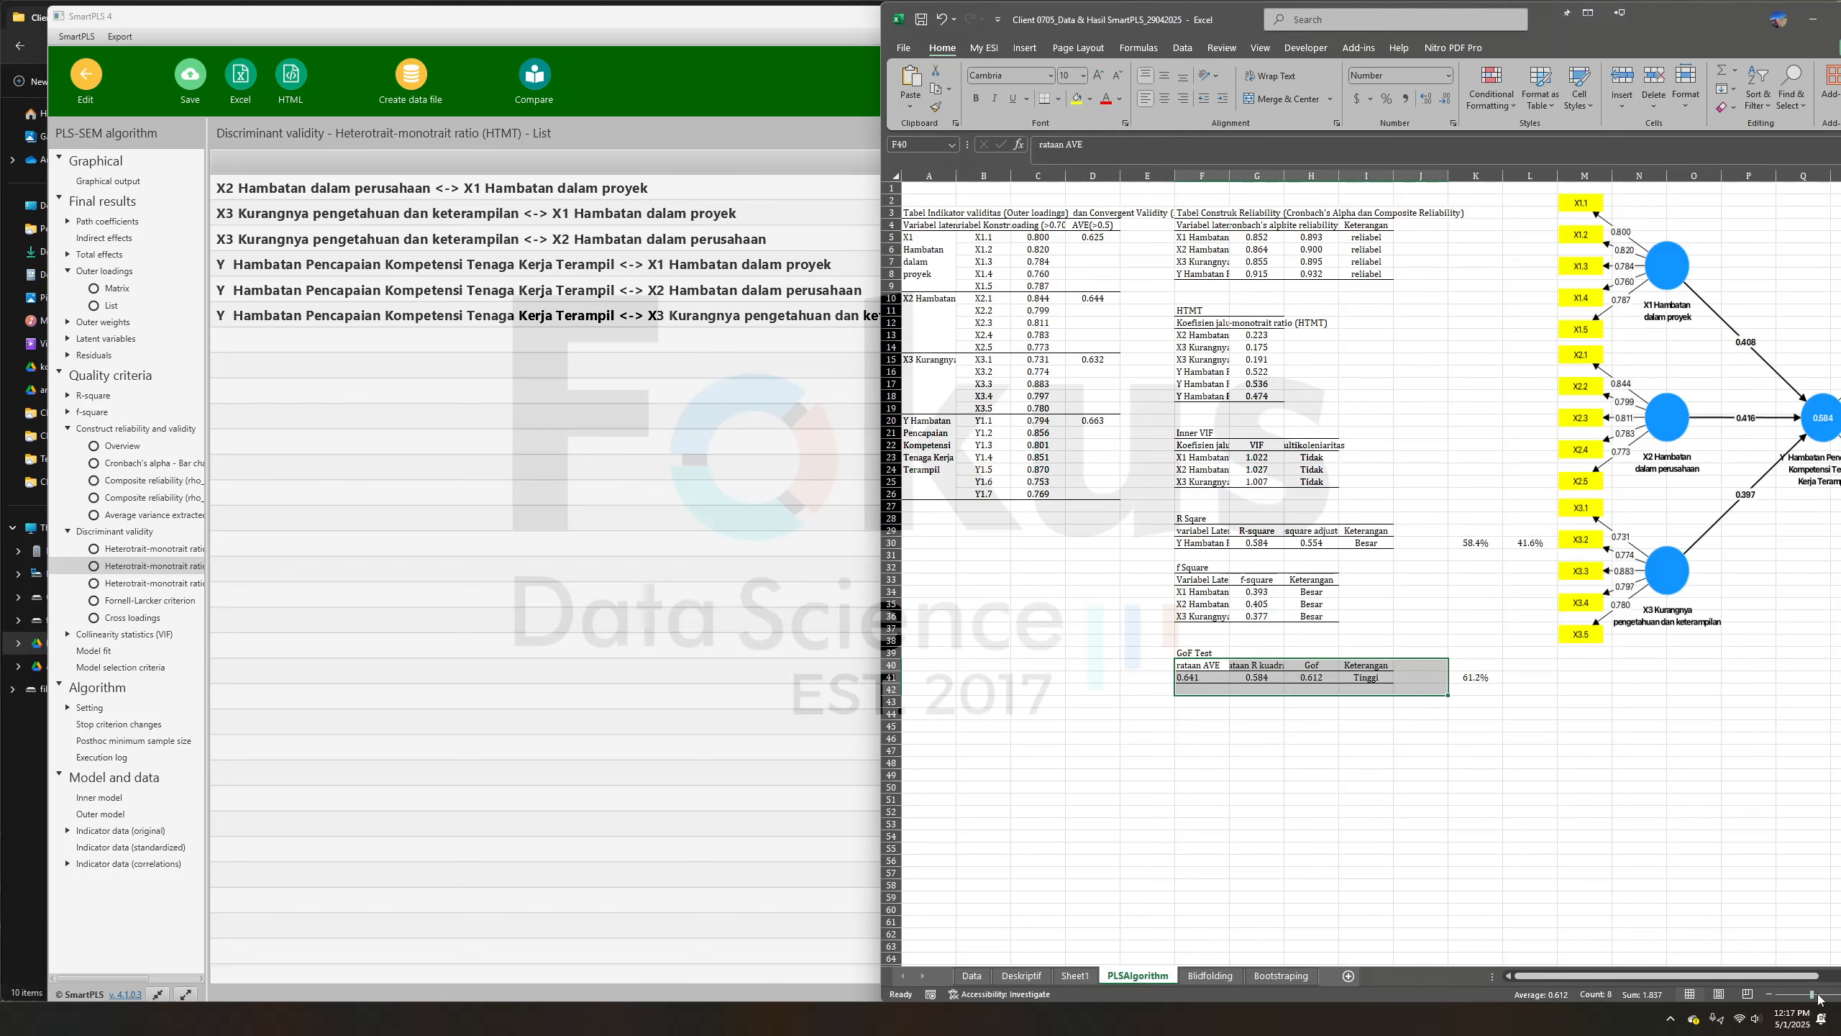
pyautogui.click(1818, 994)
pyautogui.click(1449, 917)
pyautogui.click(1501, 913)
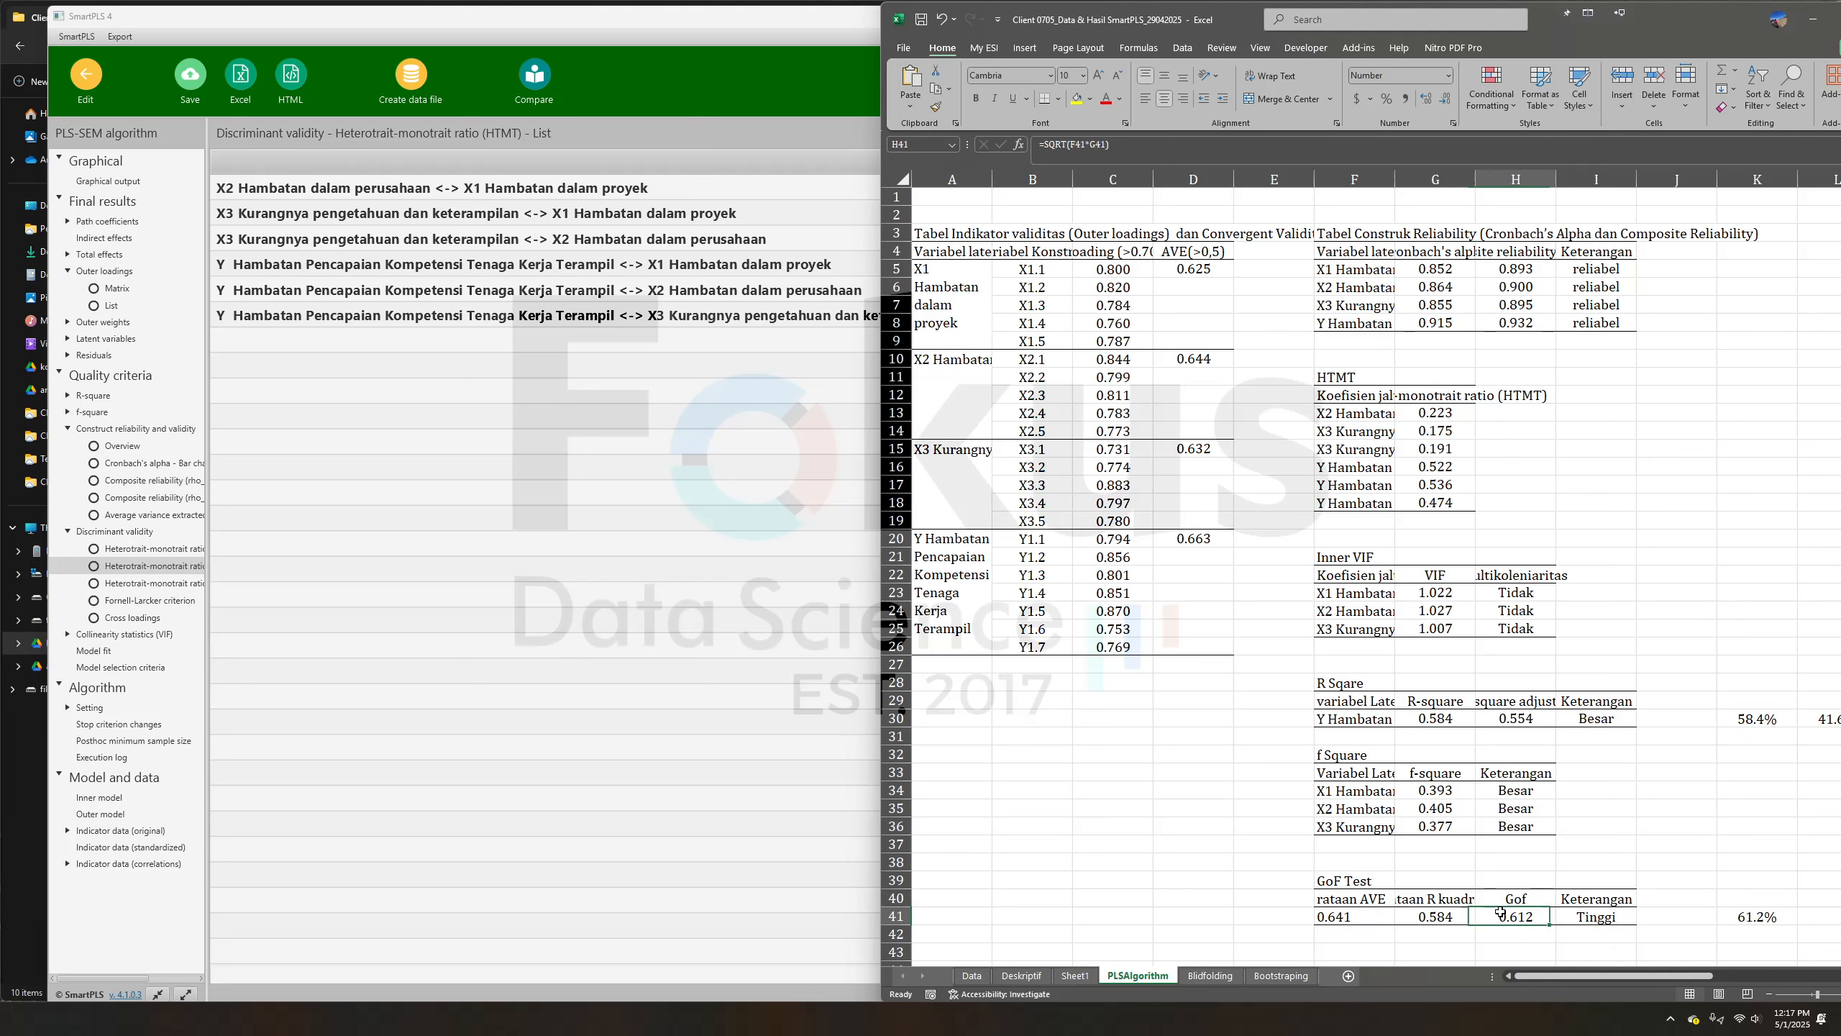
pyautogui.click(1712, 807)
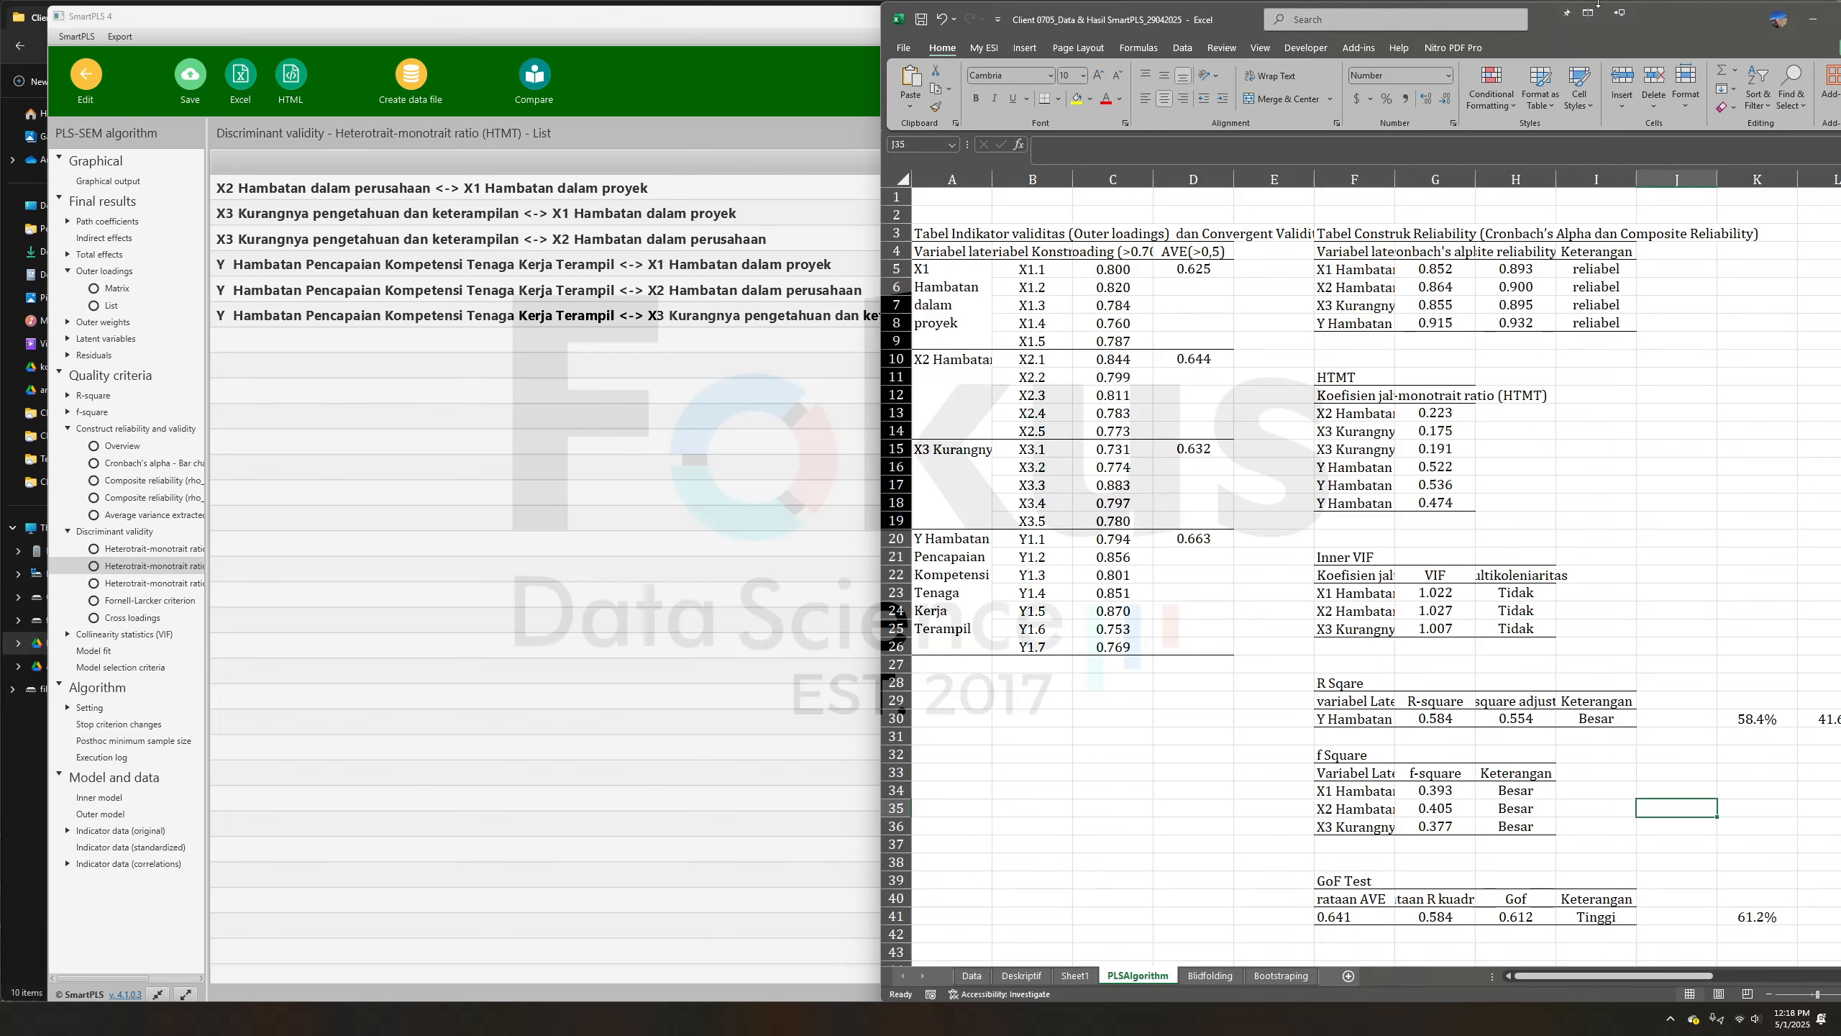
pyautogui.click(1813, 19)
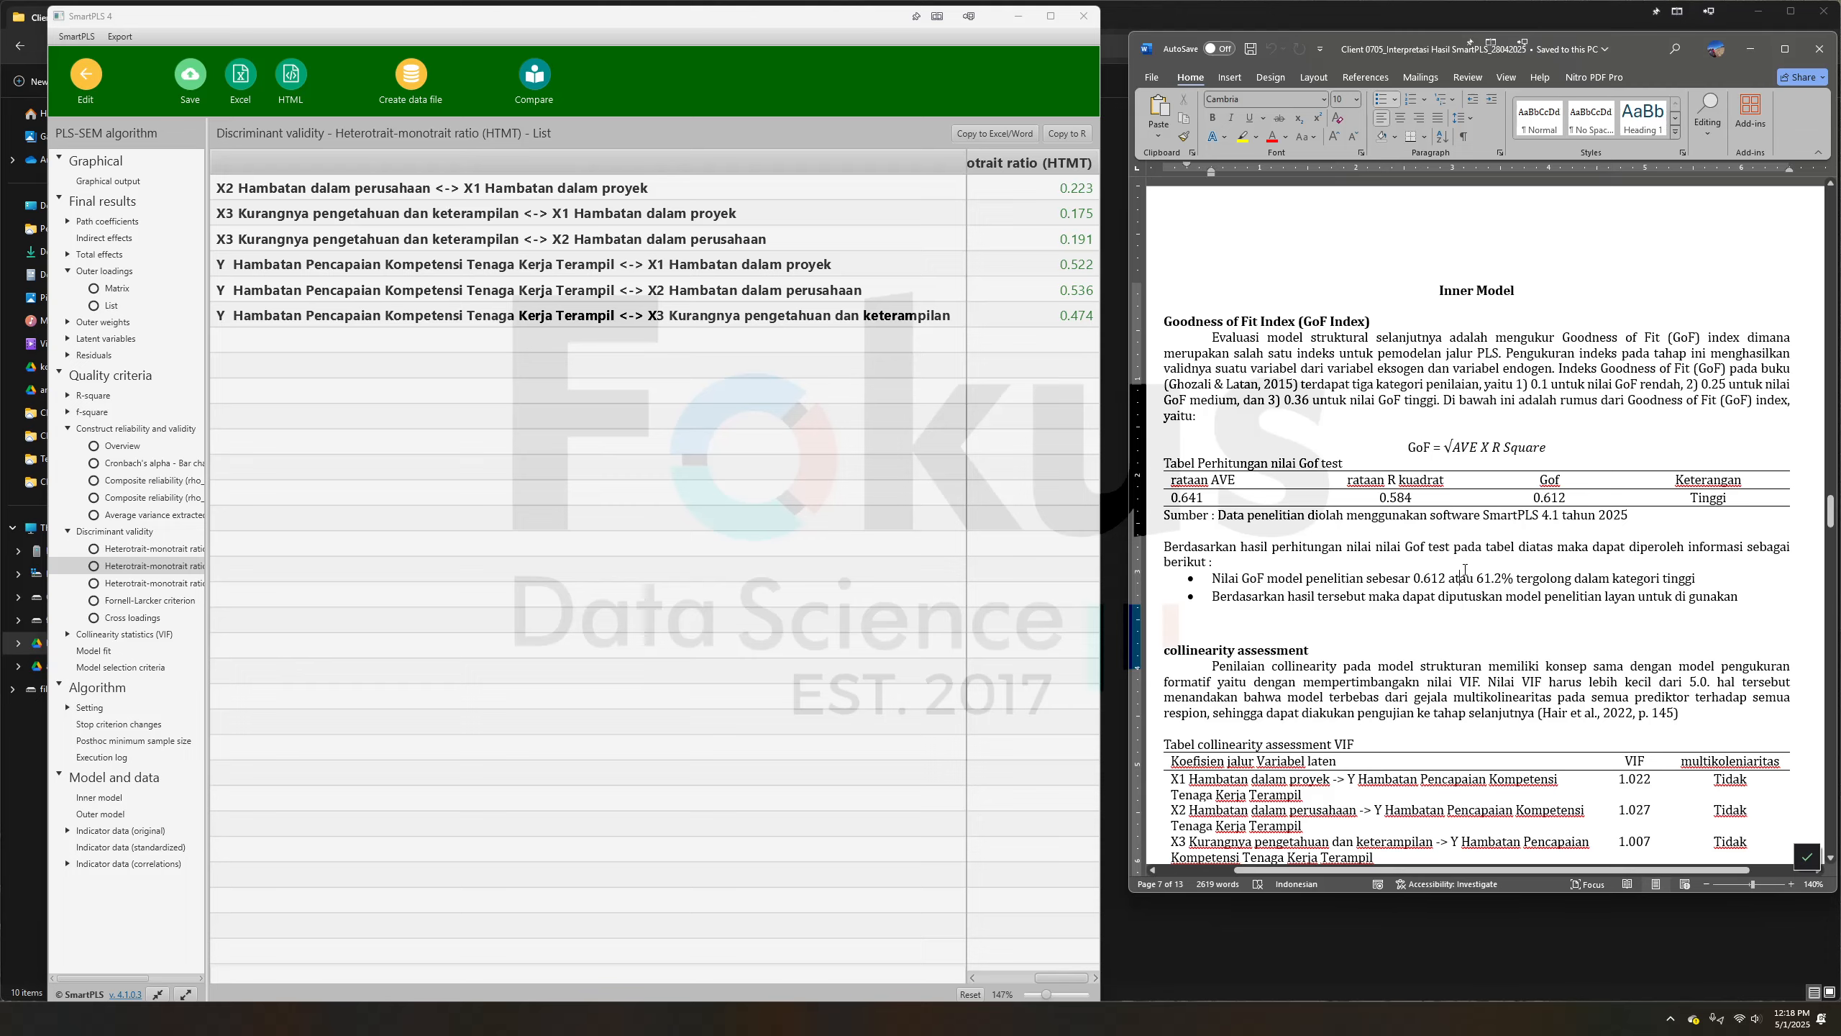
# Look through the Word report's outer model, predictive relevance, effect size and hypothesis sections, ending back at the Goodness of Fit section
pyautogui.scroll(-4, 1465, 570)
pyautogui.scroll(3, 1464, 569)
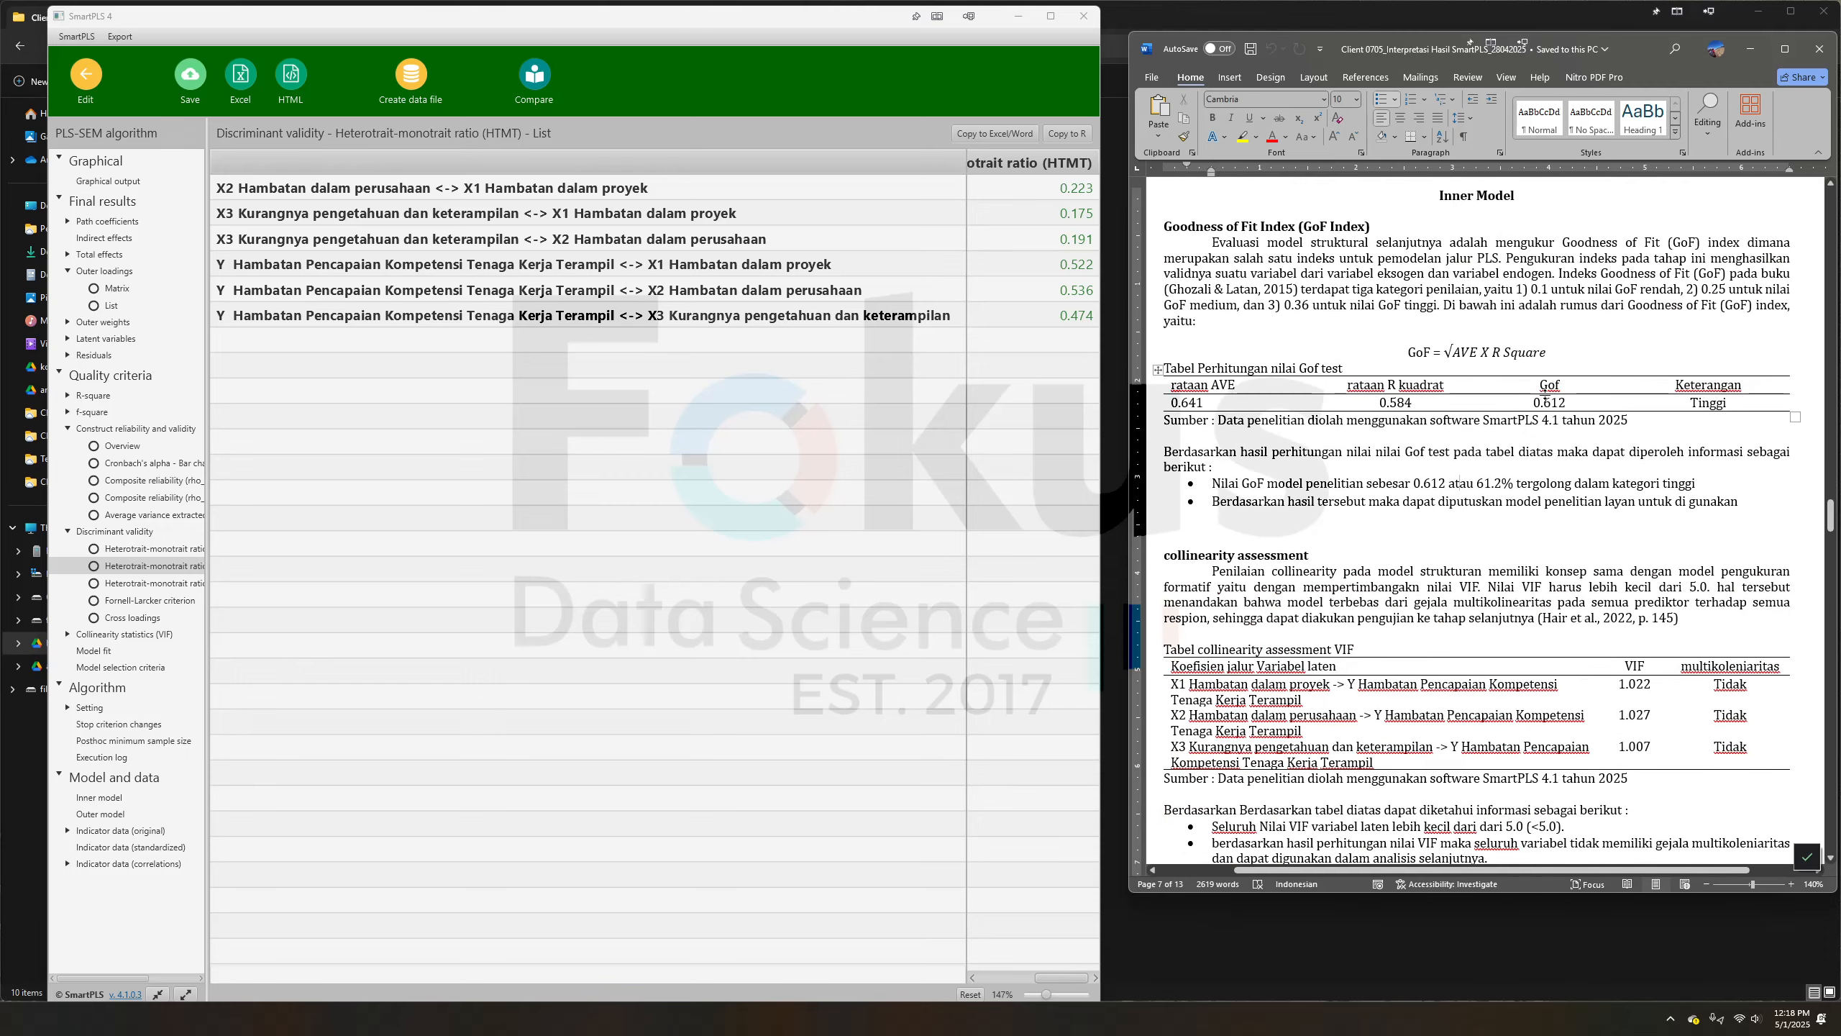
pyautogui.doubleClick(1332, 299)
pyautogui.scroll(10, 1587, 617)
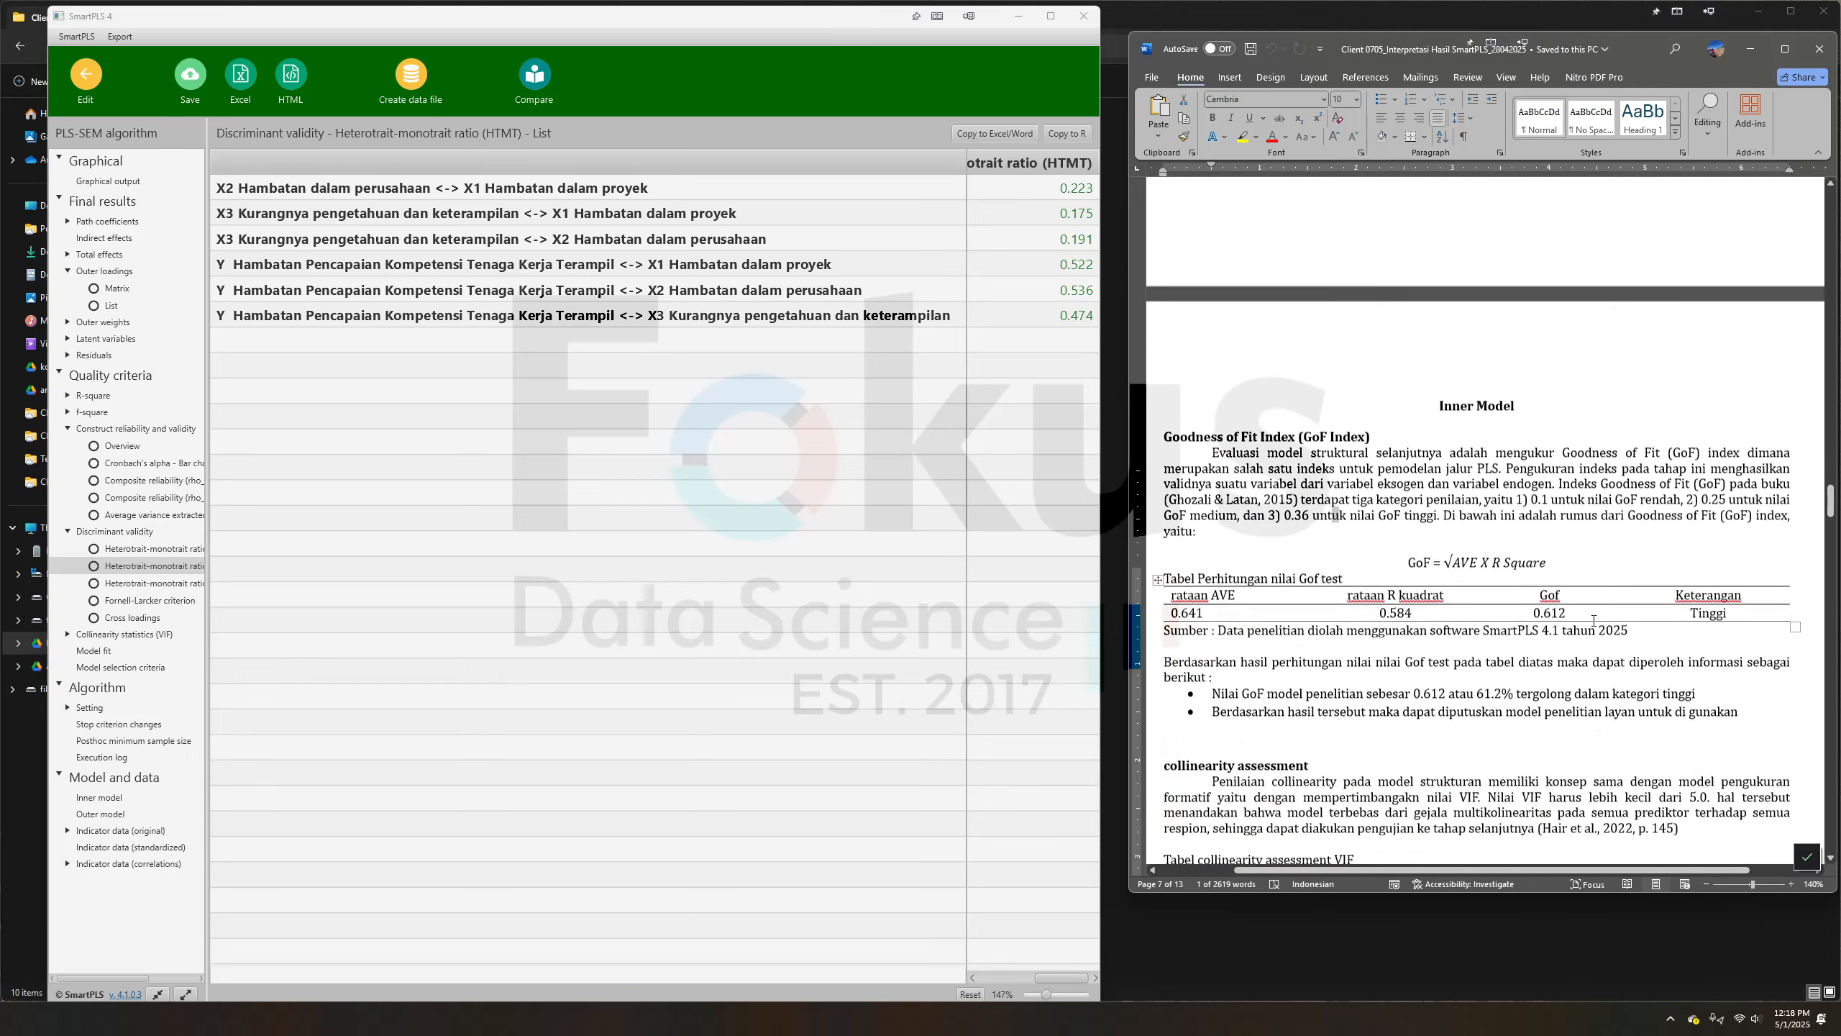
pyautogui.scroll(15, 1586, 617)
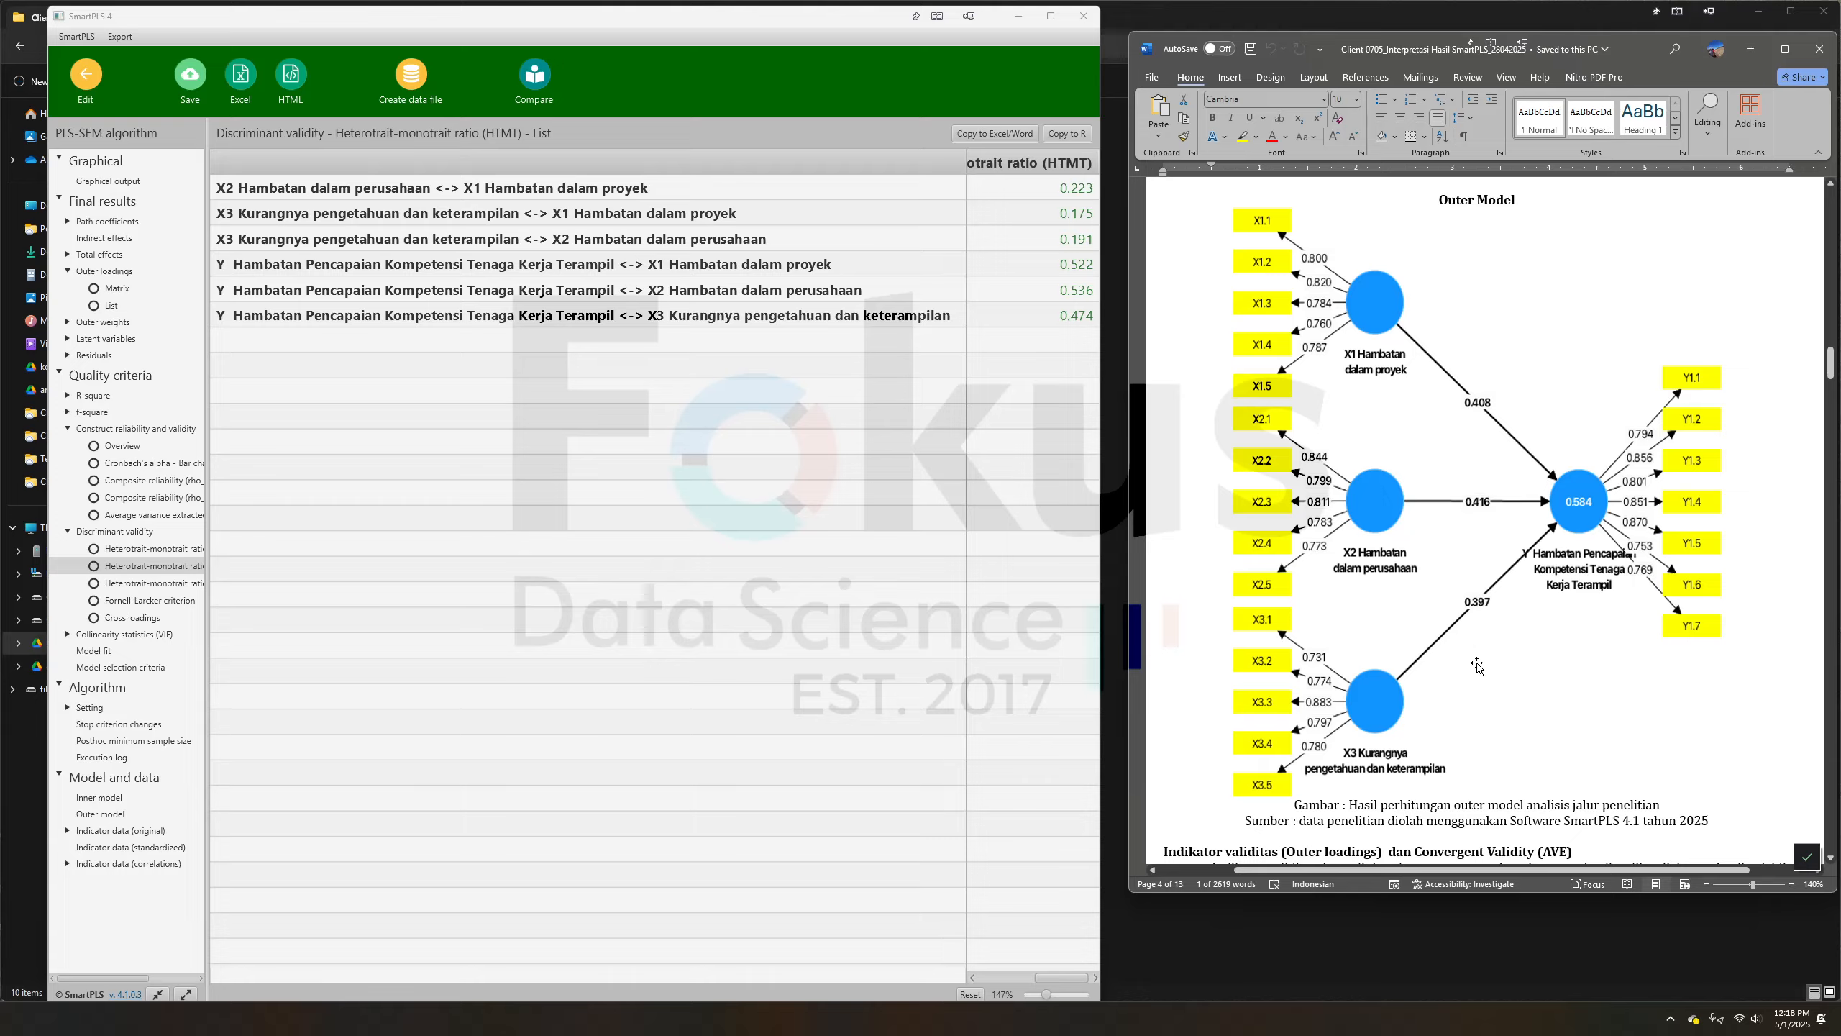
pyautogui.scroll(-20, 1486, 627)
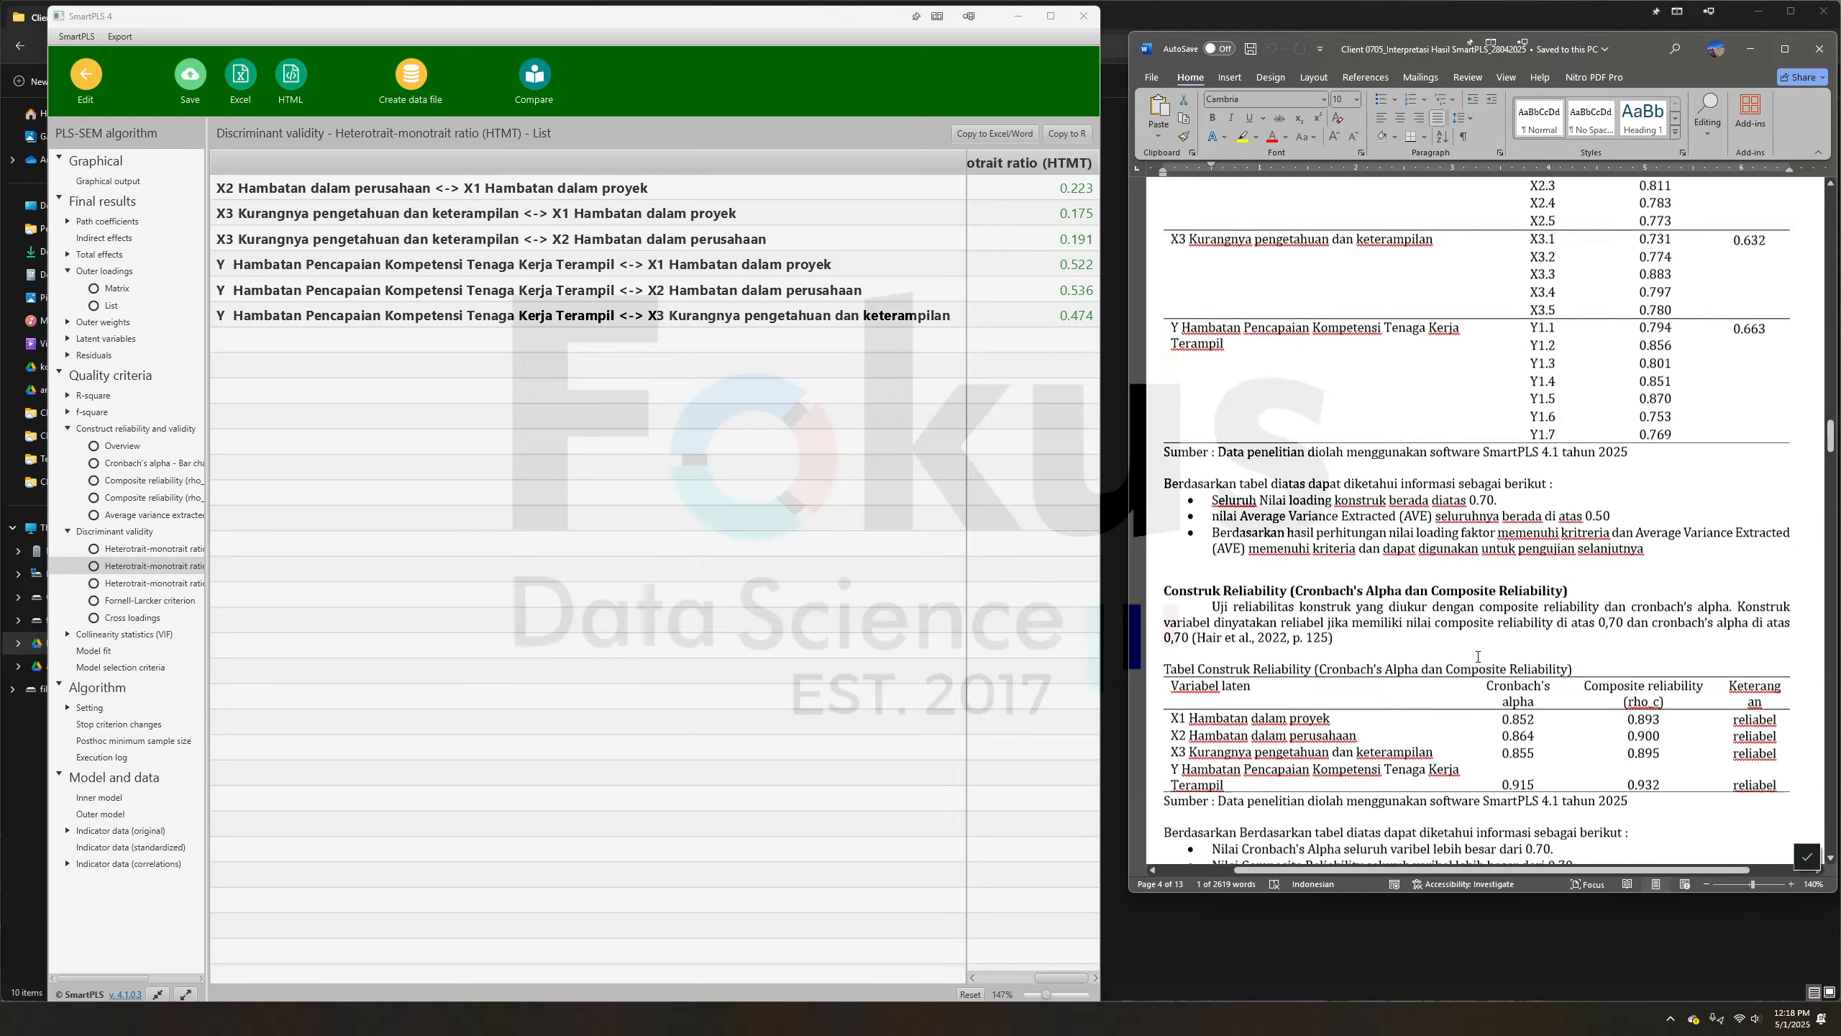
pyautogui.scroll(-15, 1520, 645)
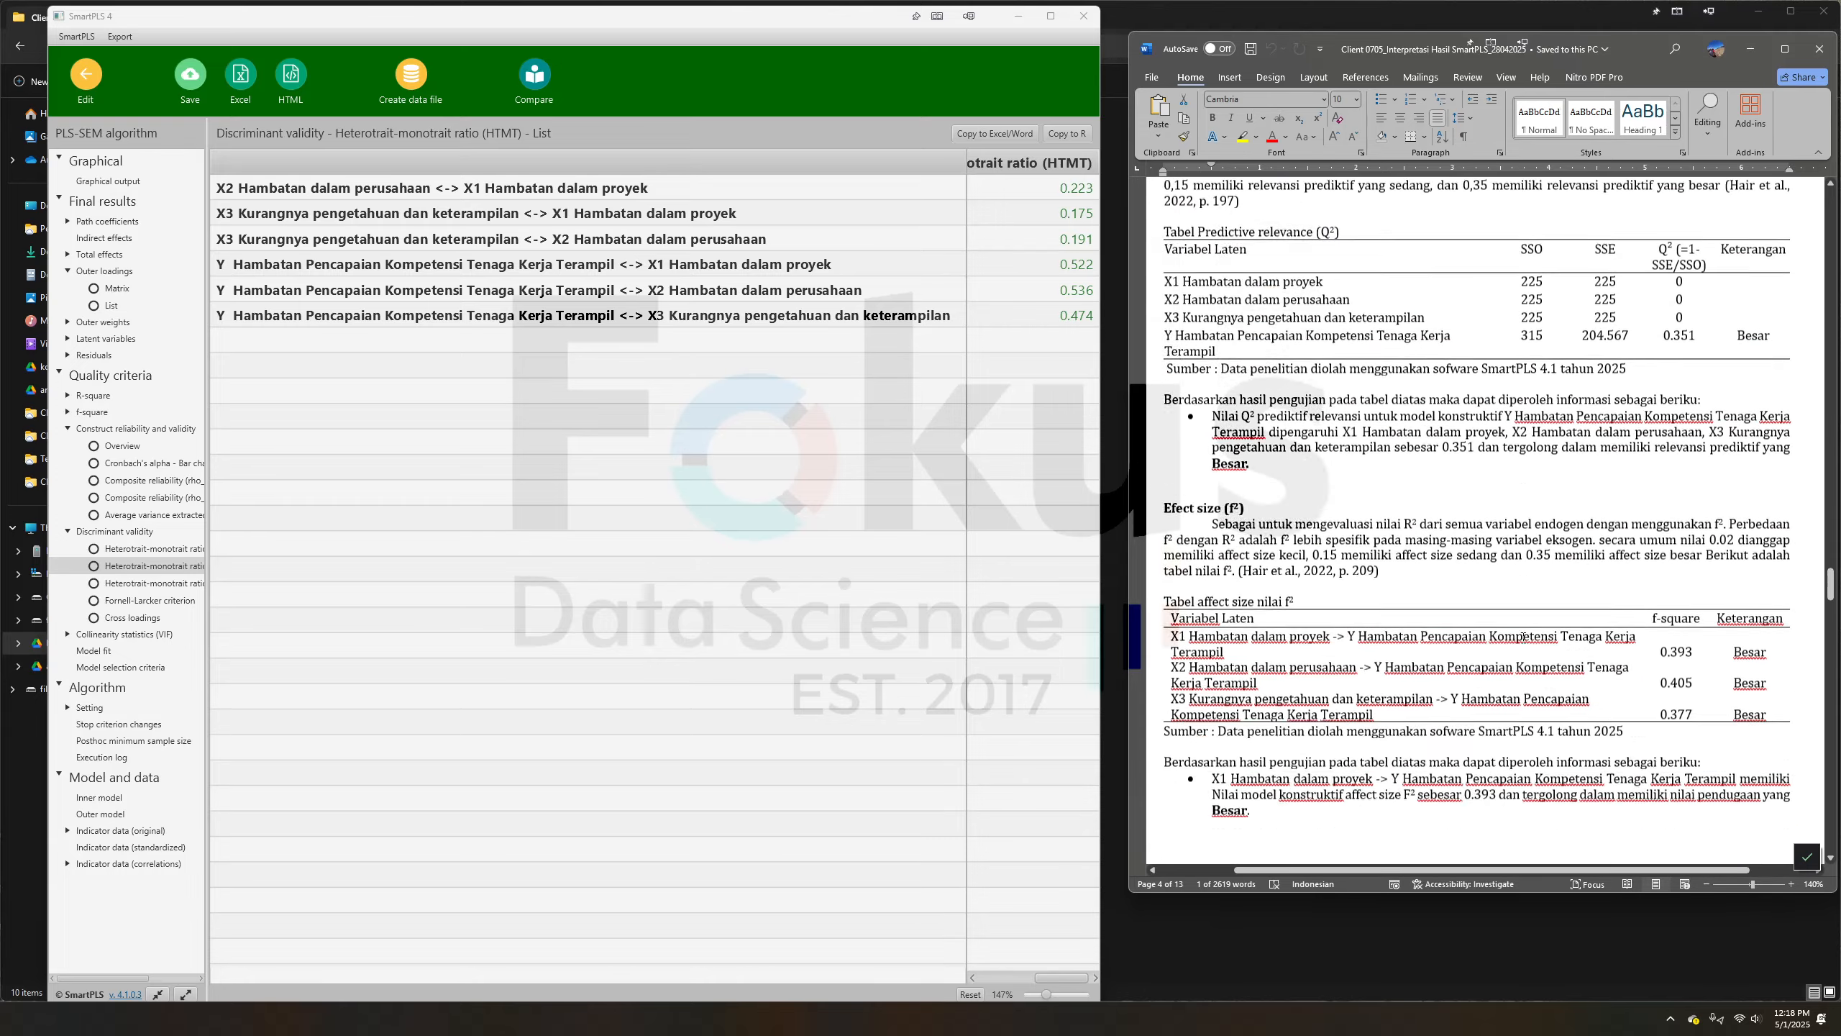
pyautogui.scroll(-10, 1526, 628)
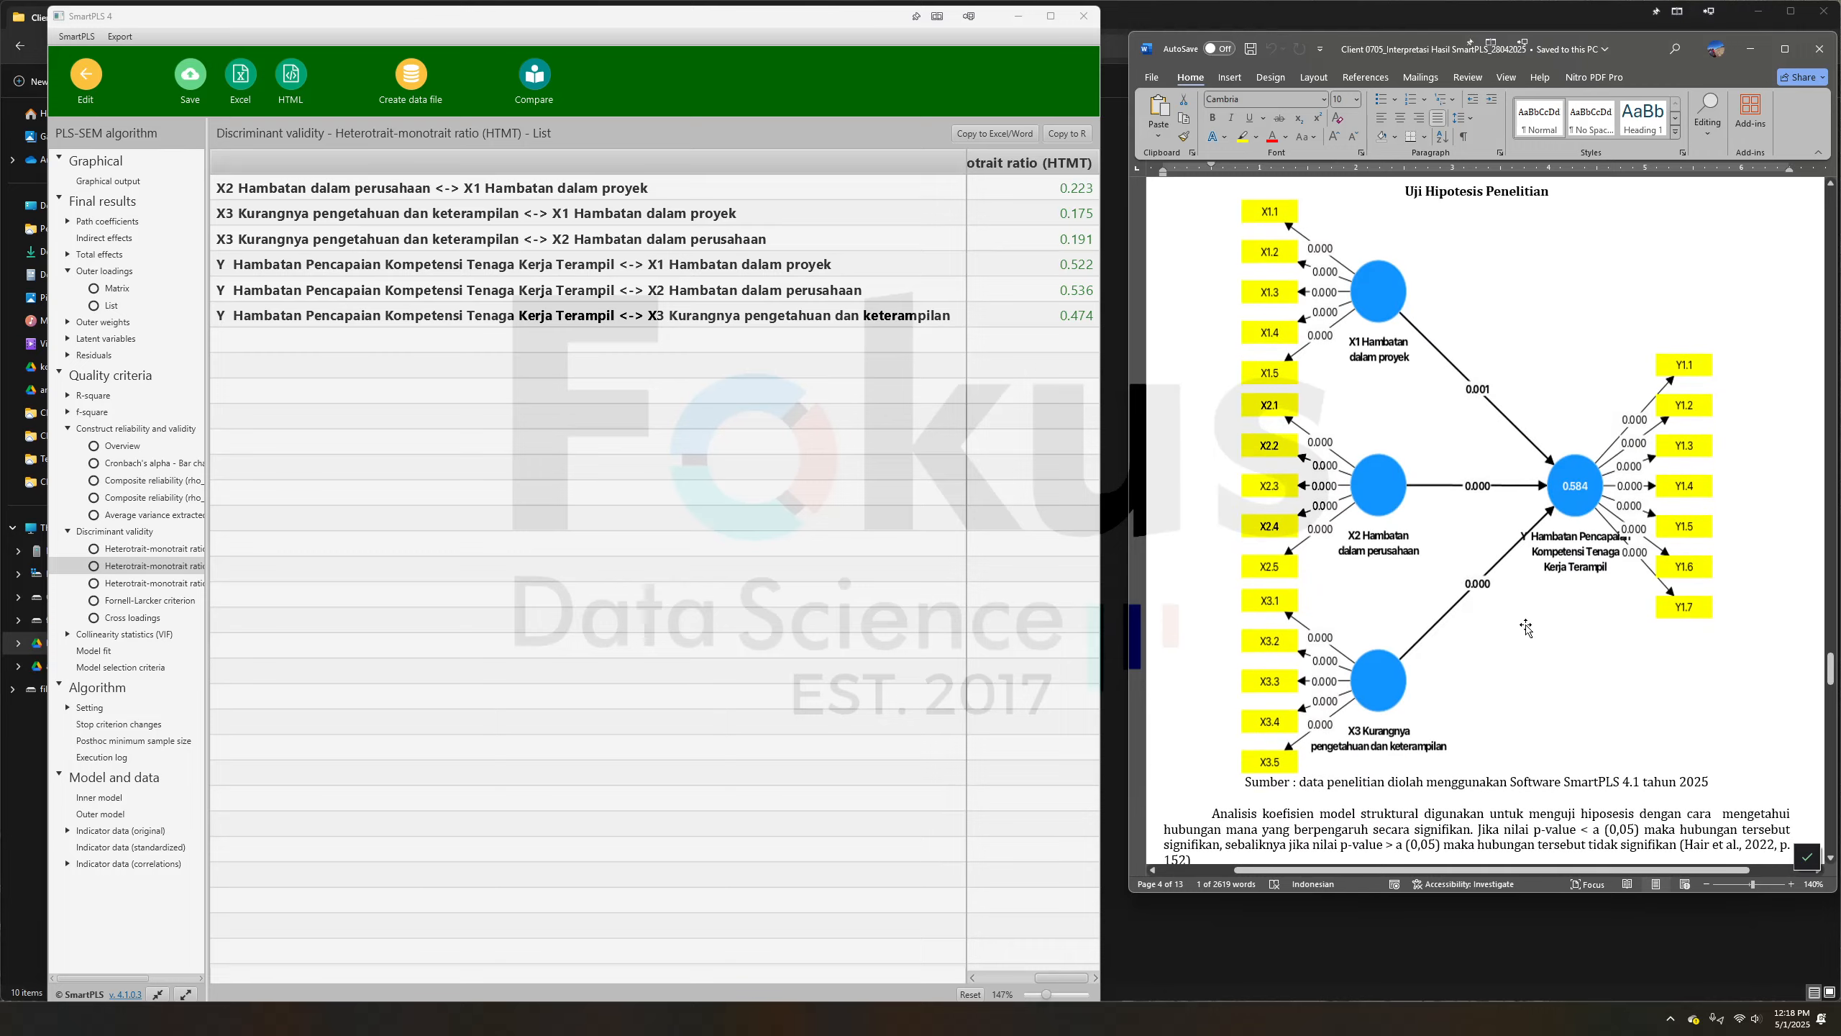
pyautogui.scroll(11, 1527, 612)
pyautogui.scroll(10, 1527, 611)
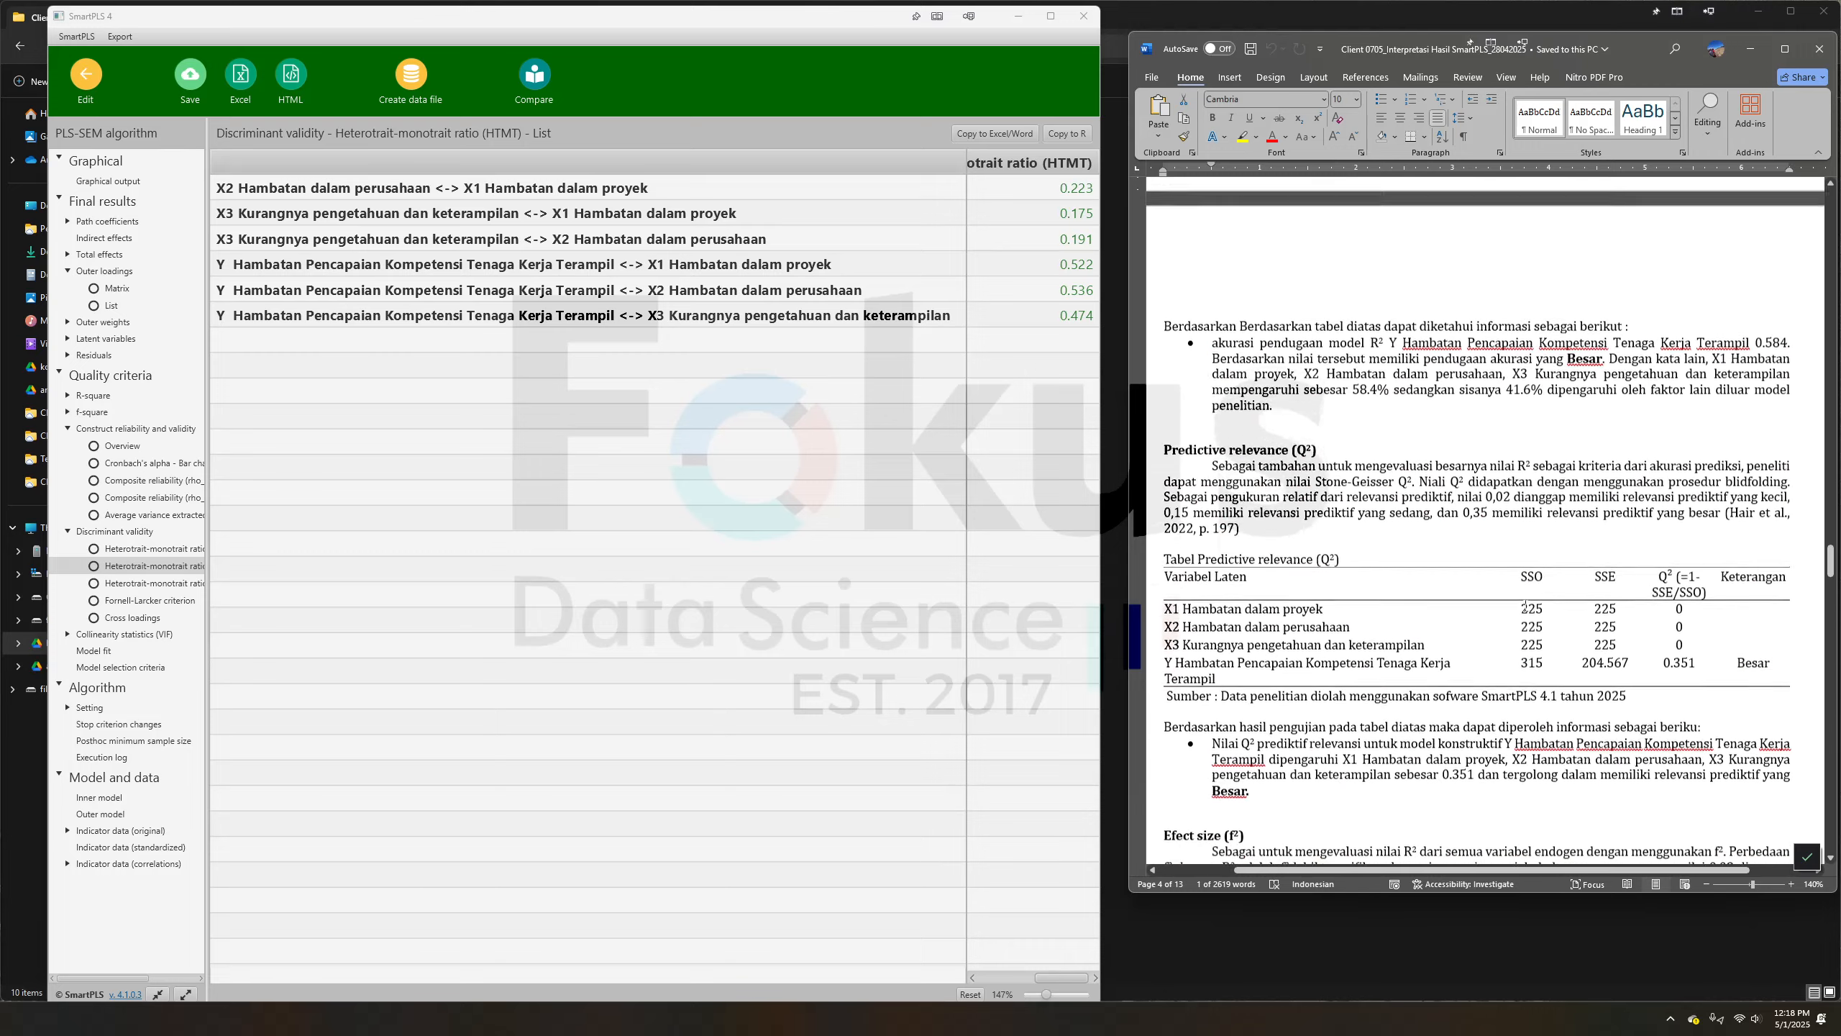
pyautogui.scroll(6, 1525, 605)
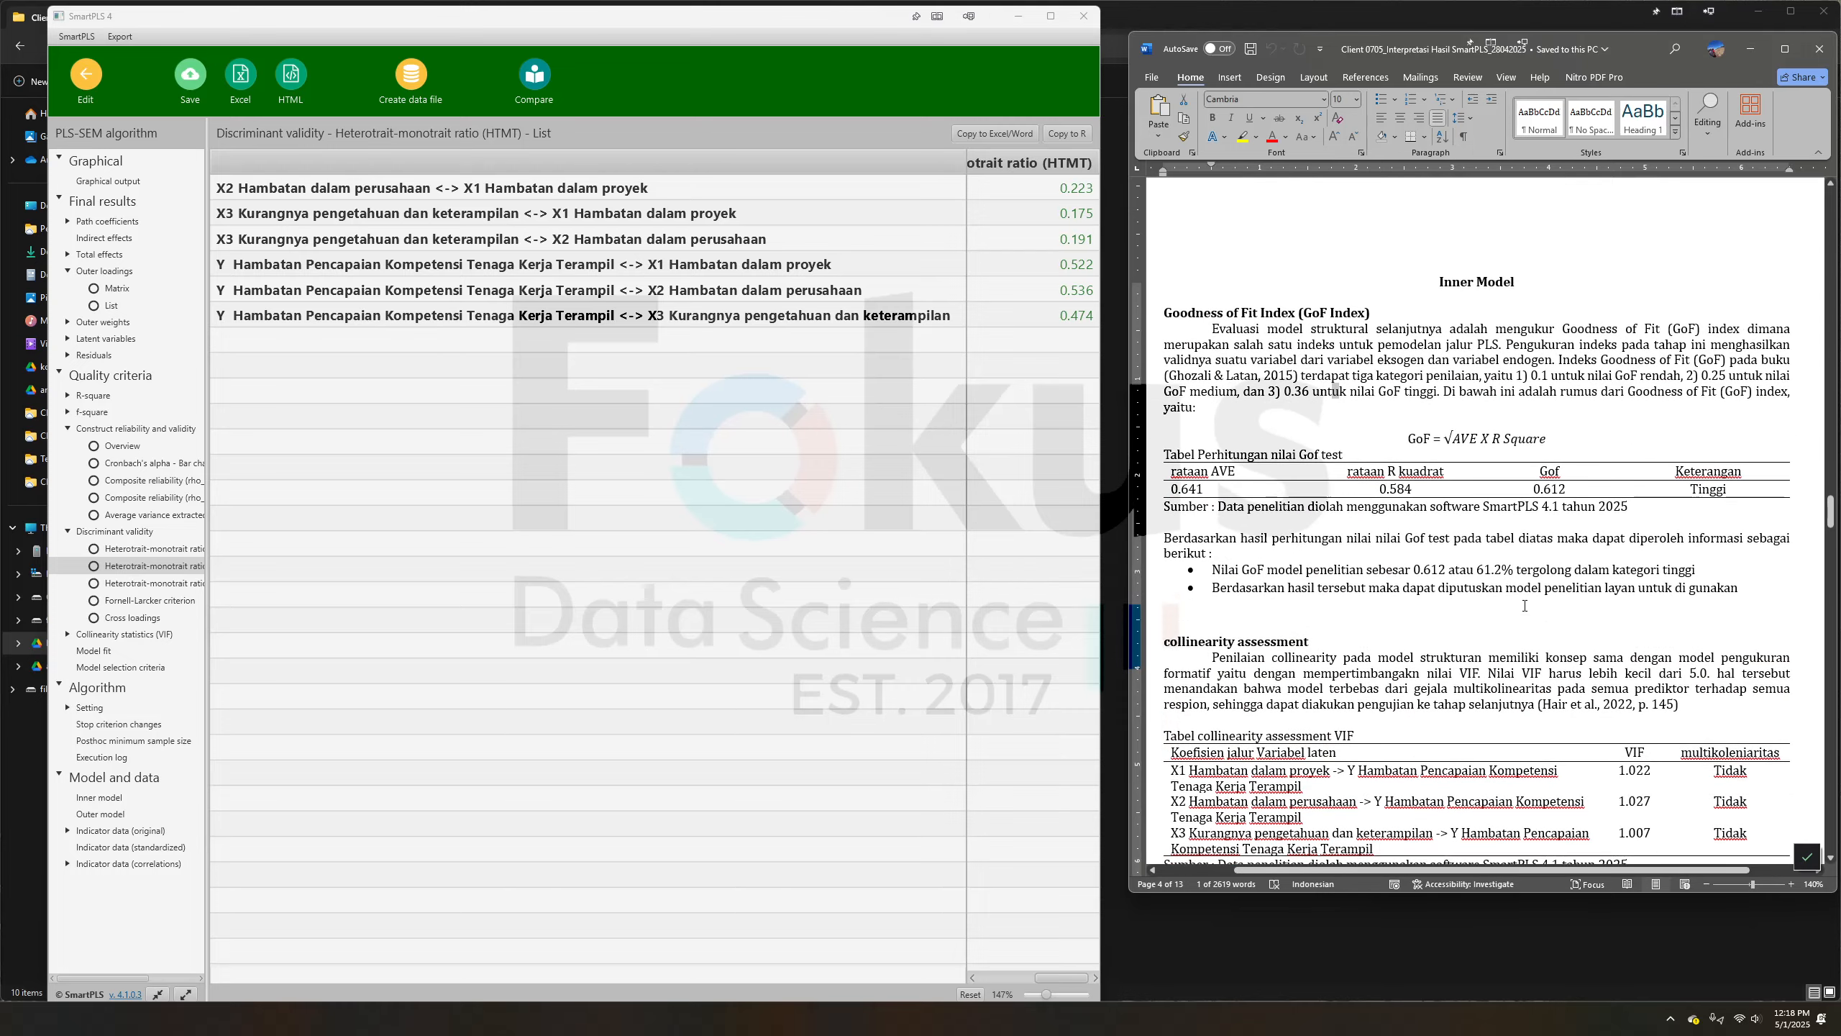
# Open the inner model collinearity statistics (VIF) list in SmartPLS and compare it with the Word report's collinearity assessment table
pyautogui.scroll(-4, 1280, 571)
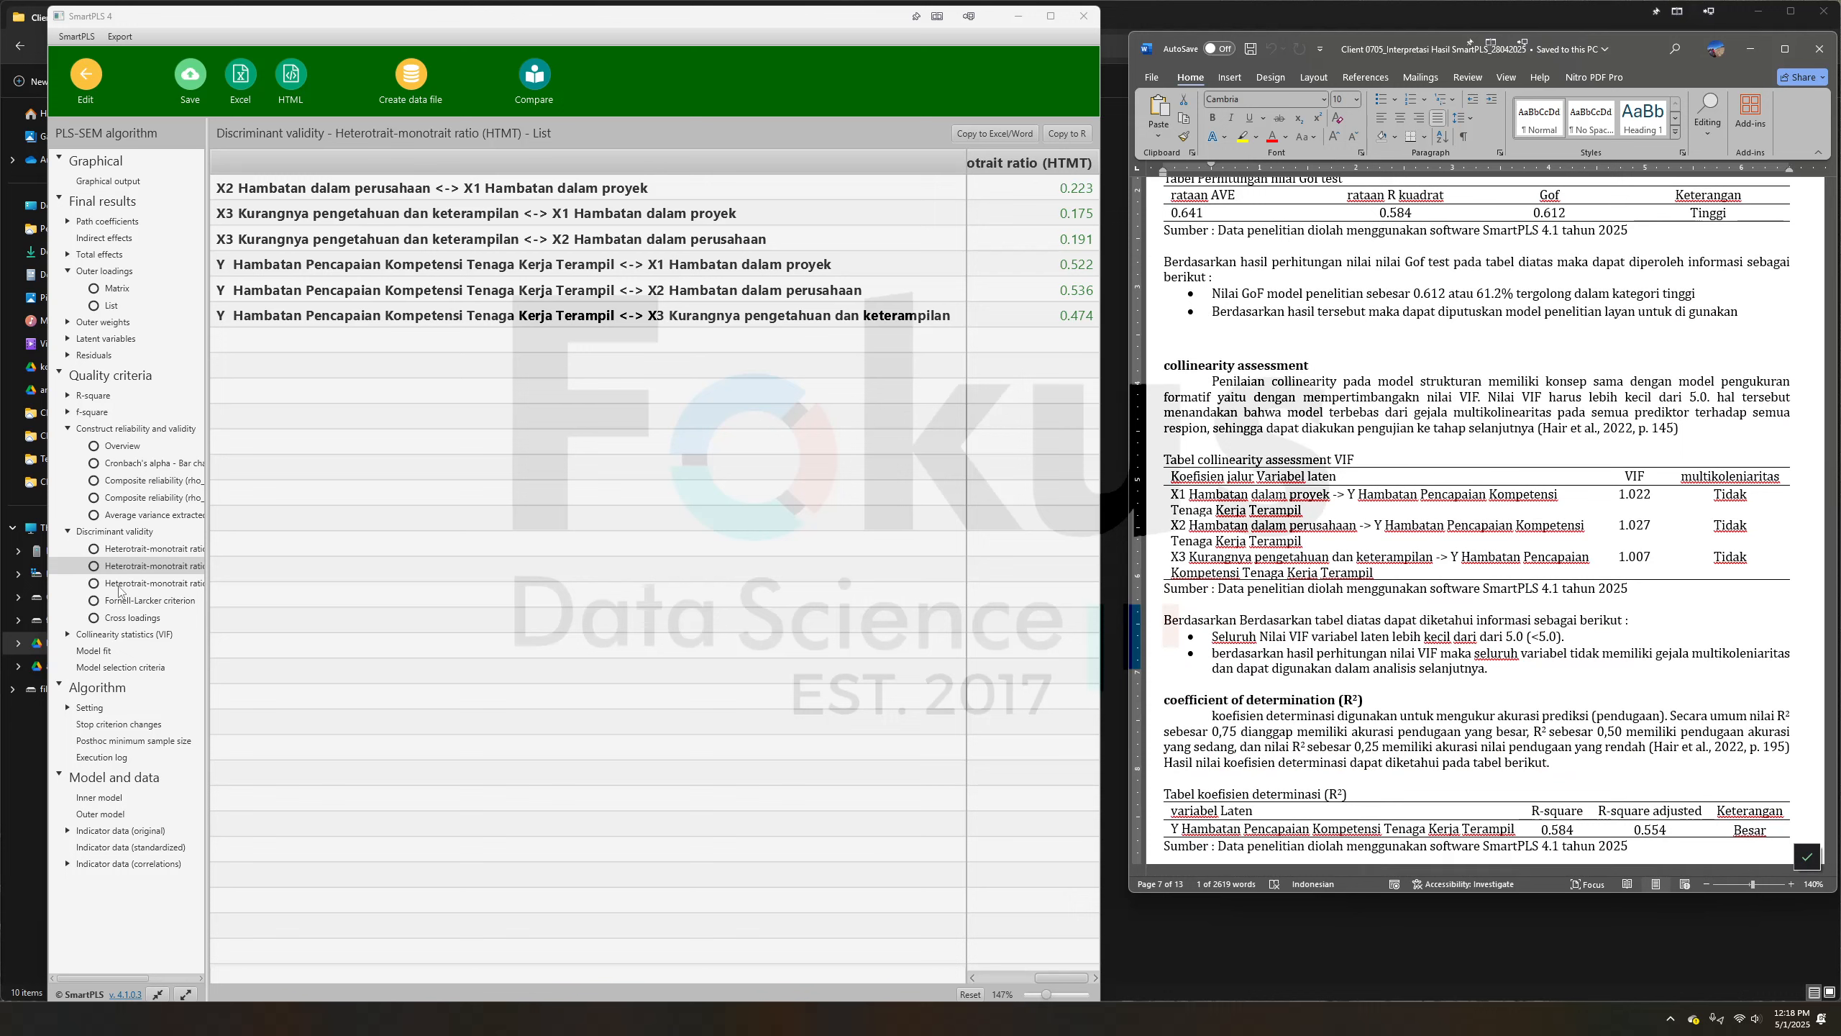
pyautogui.click(100, 635)
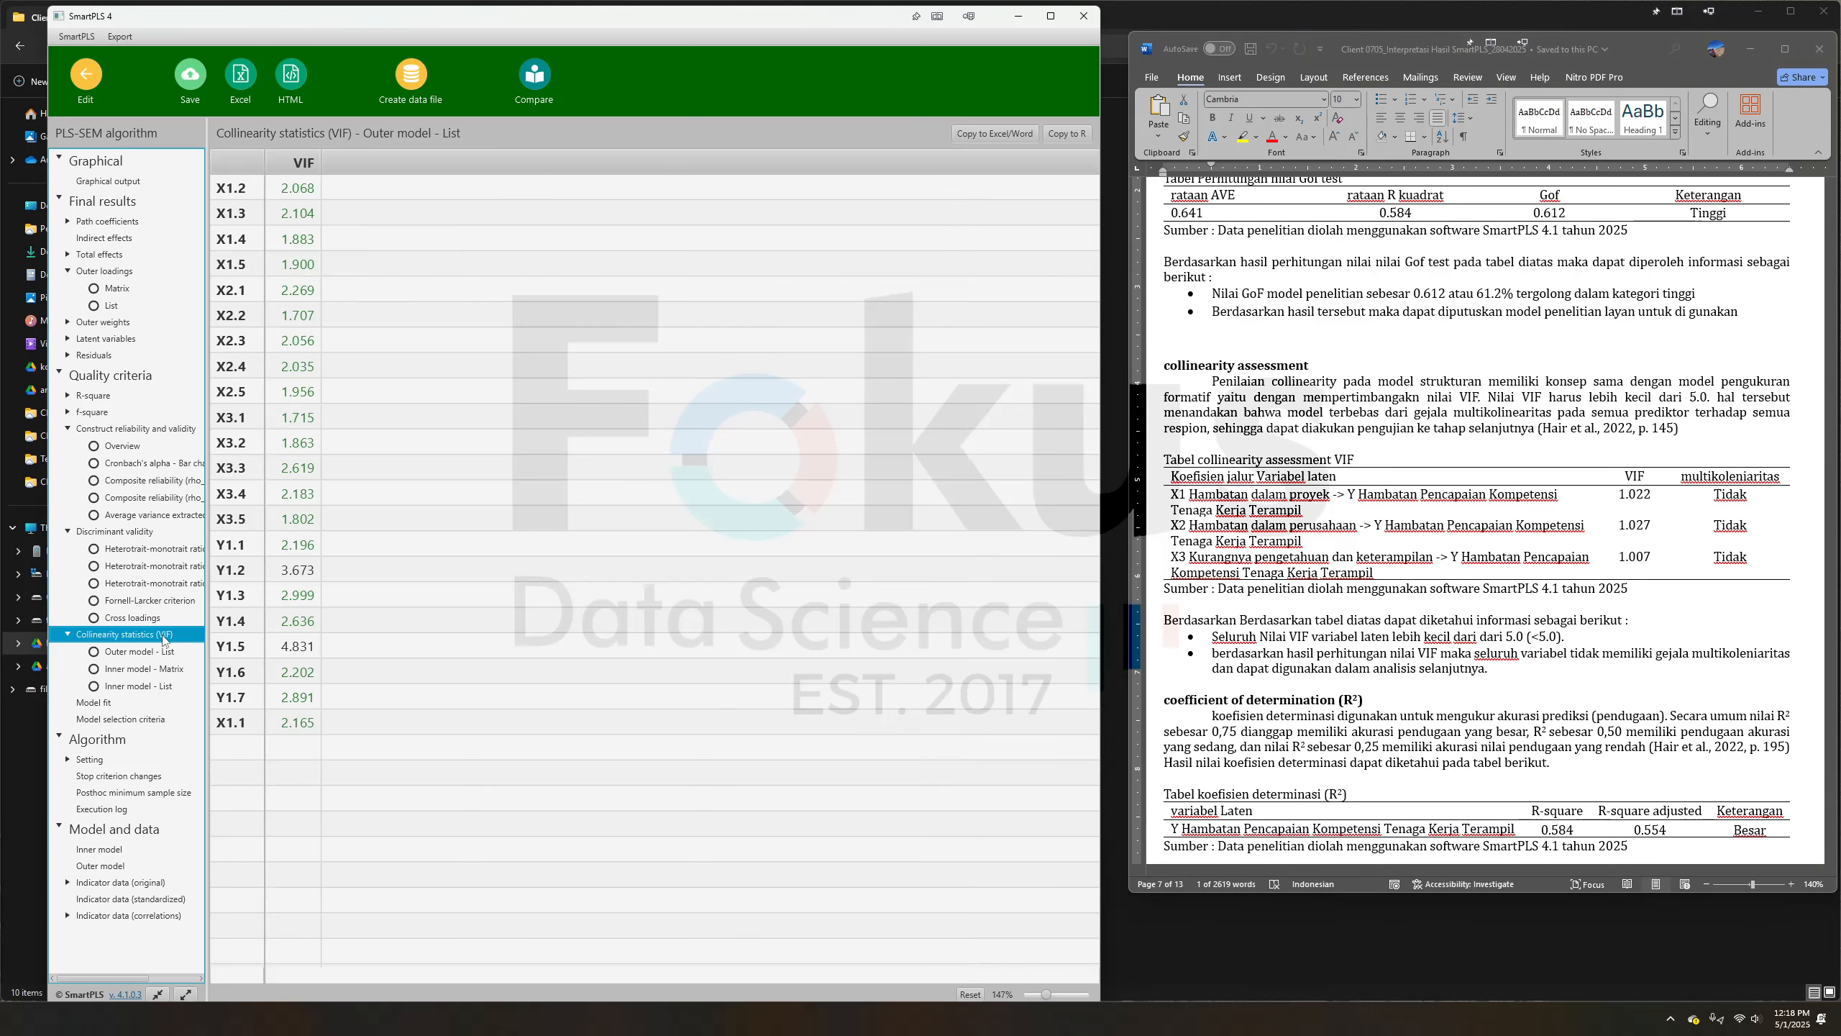
pyautogui.click(123, 686)
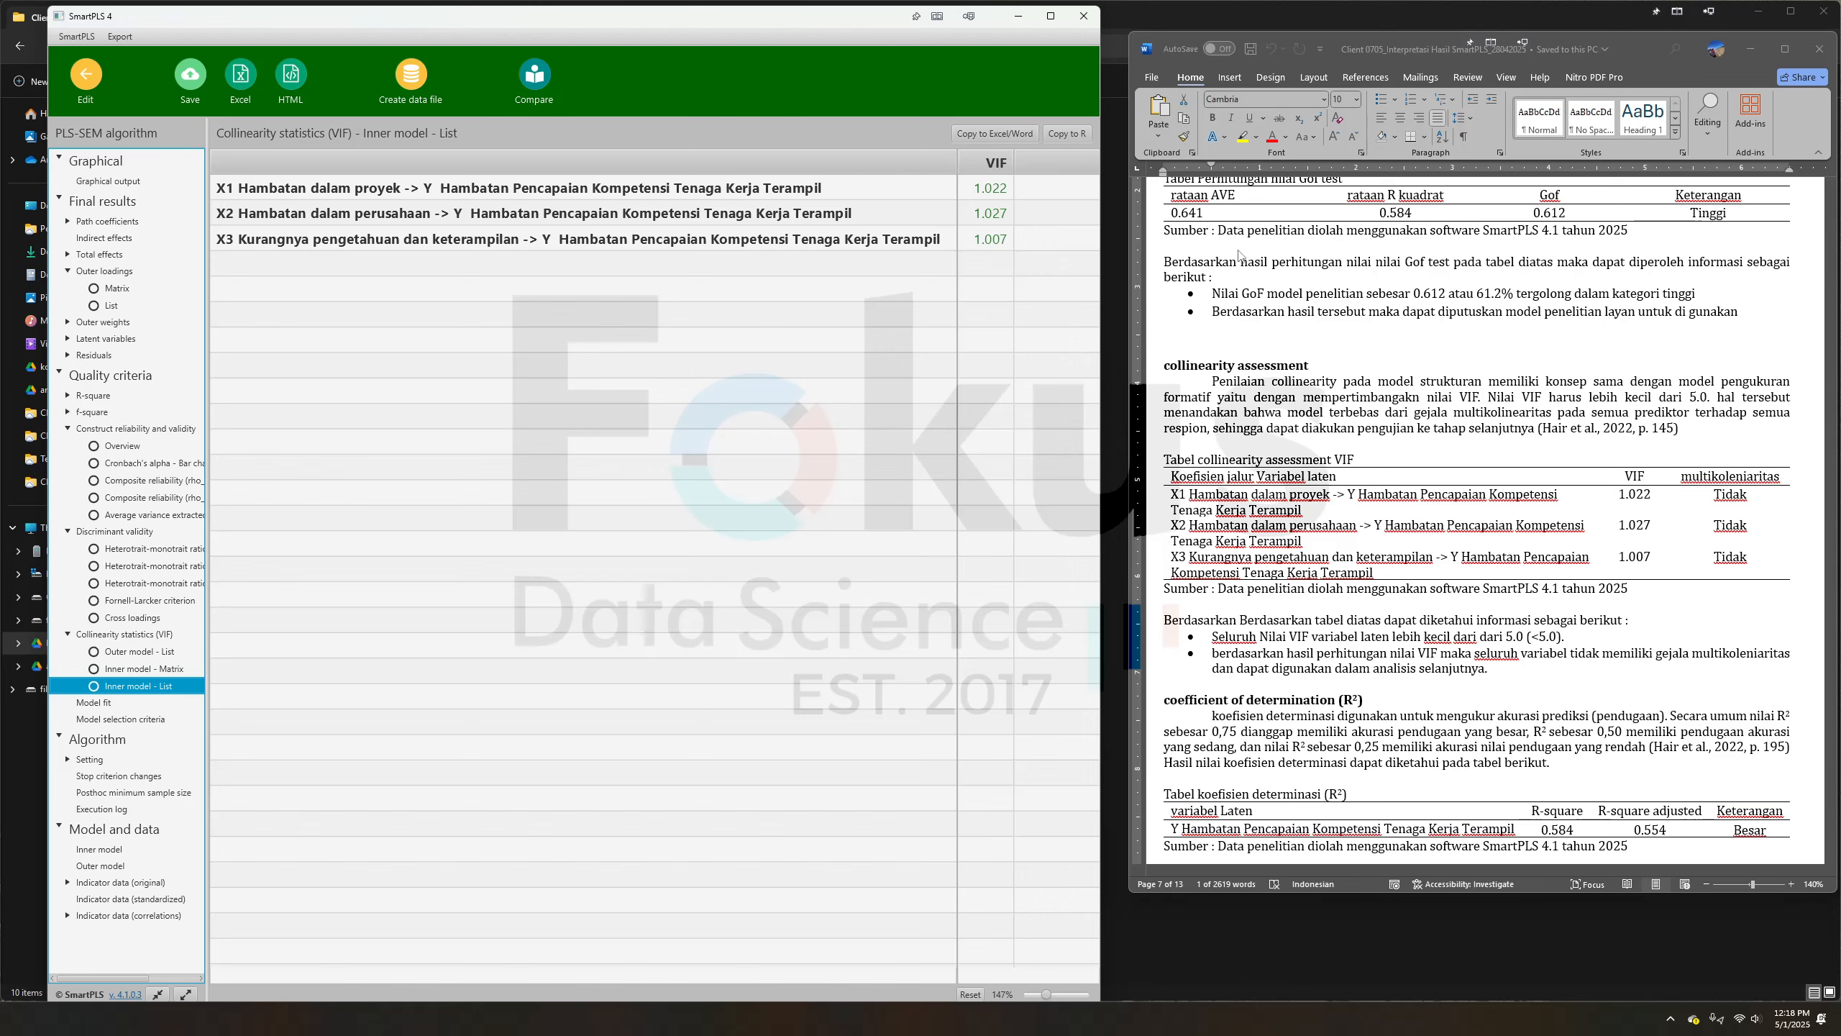
pyautogui.click(1398, 401)
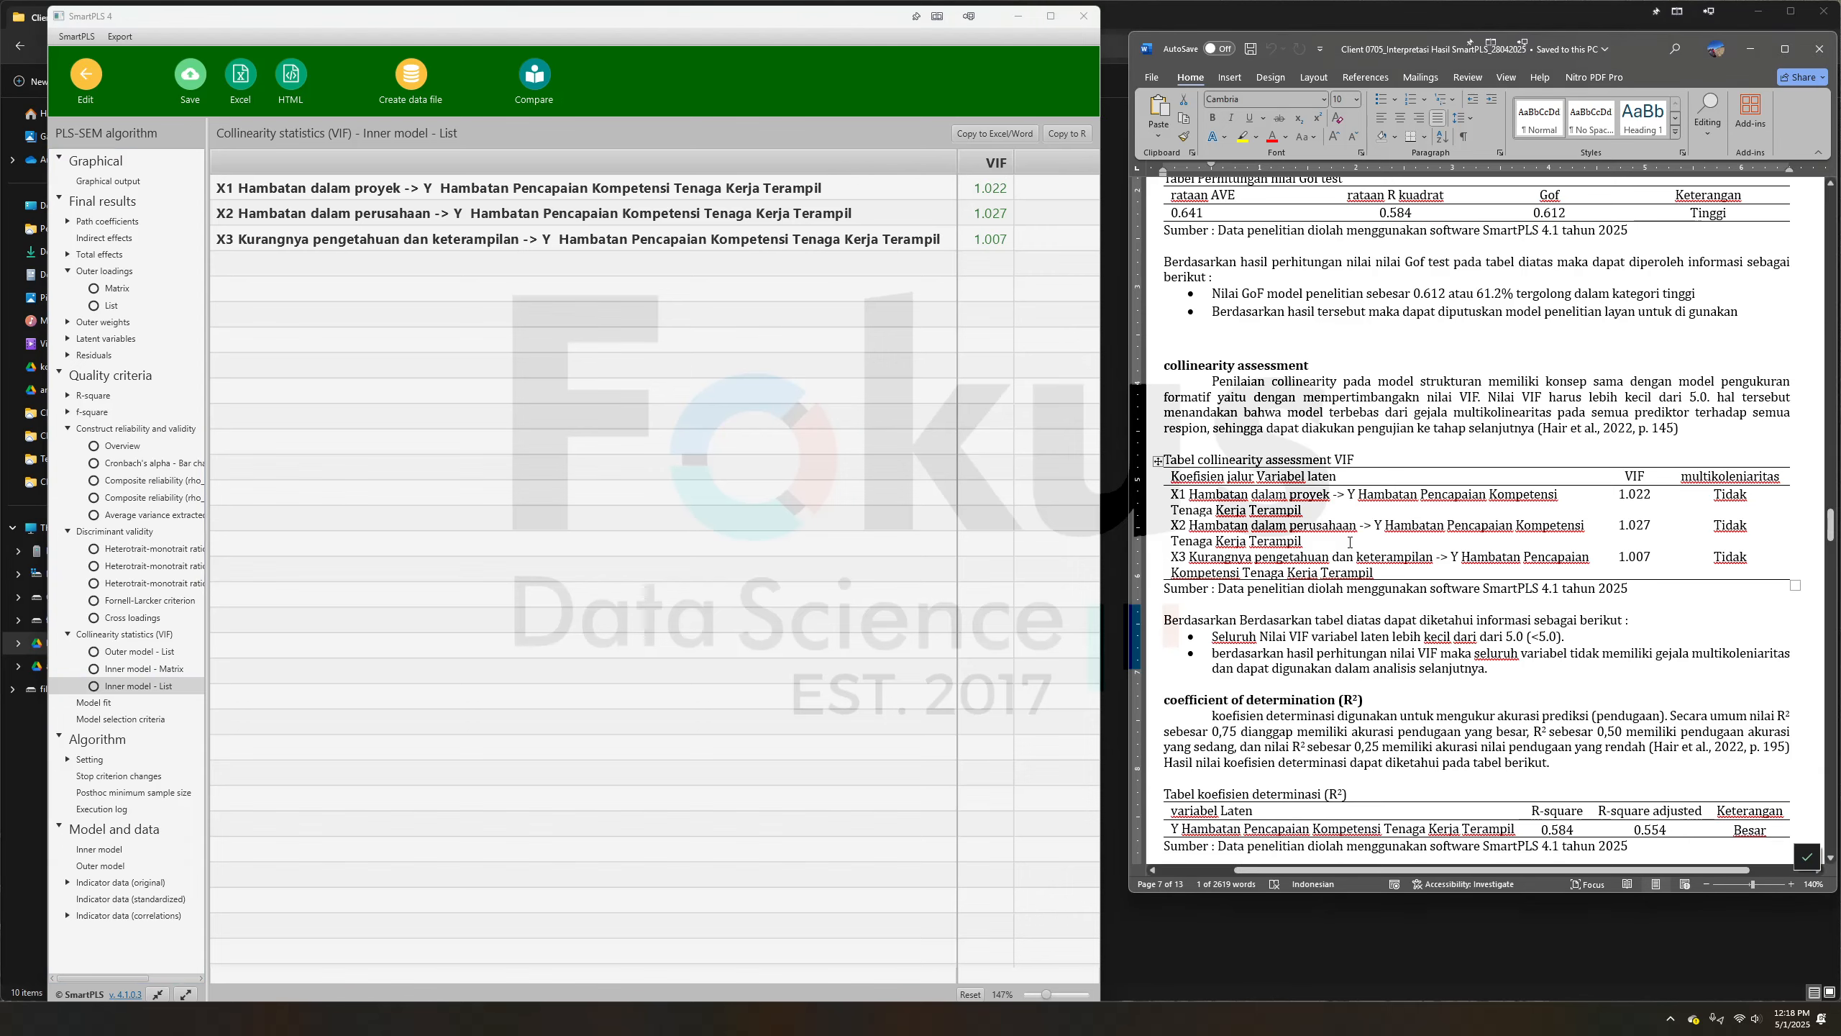
# Go to the Word report's coefficient of determination (R²) section and open the R-square overview in SmartPLS for comparison
pyautogui.scroll(-4, 1364, 531)
pyautogui.scroll(-4, 1364, 531)
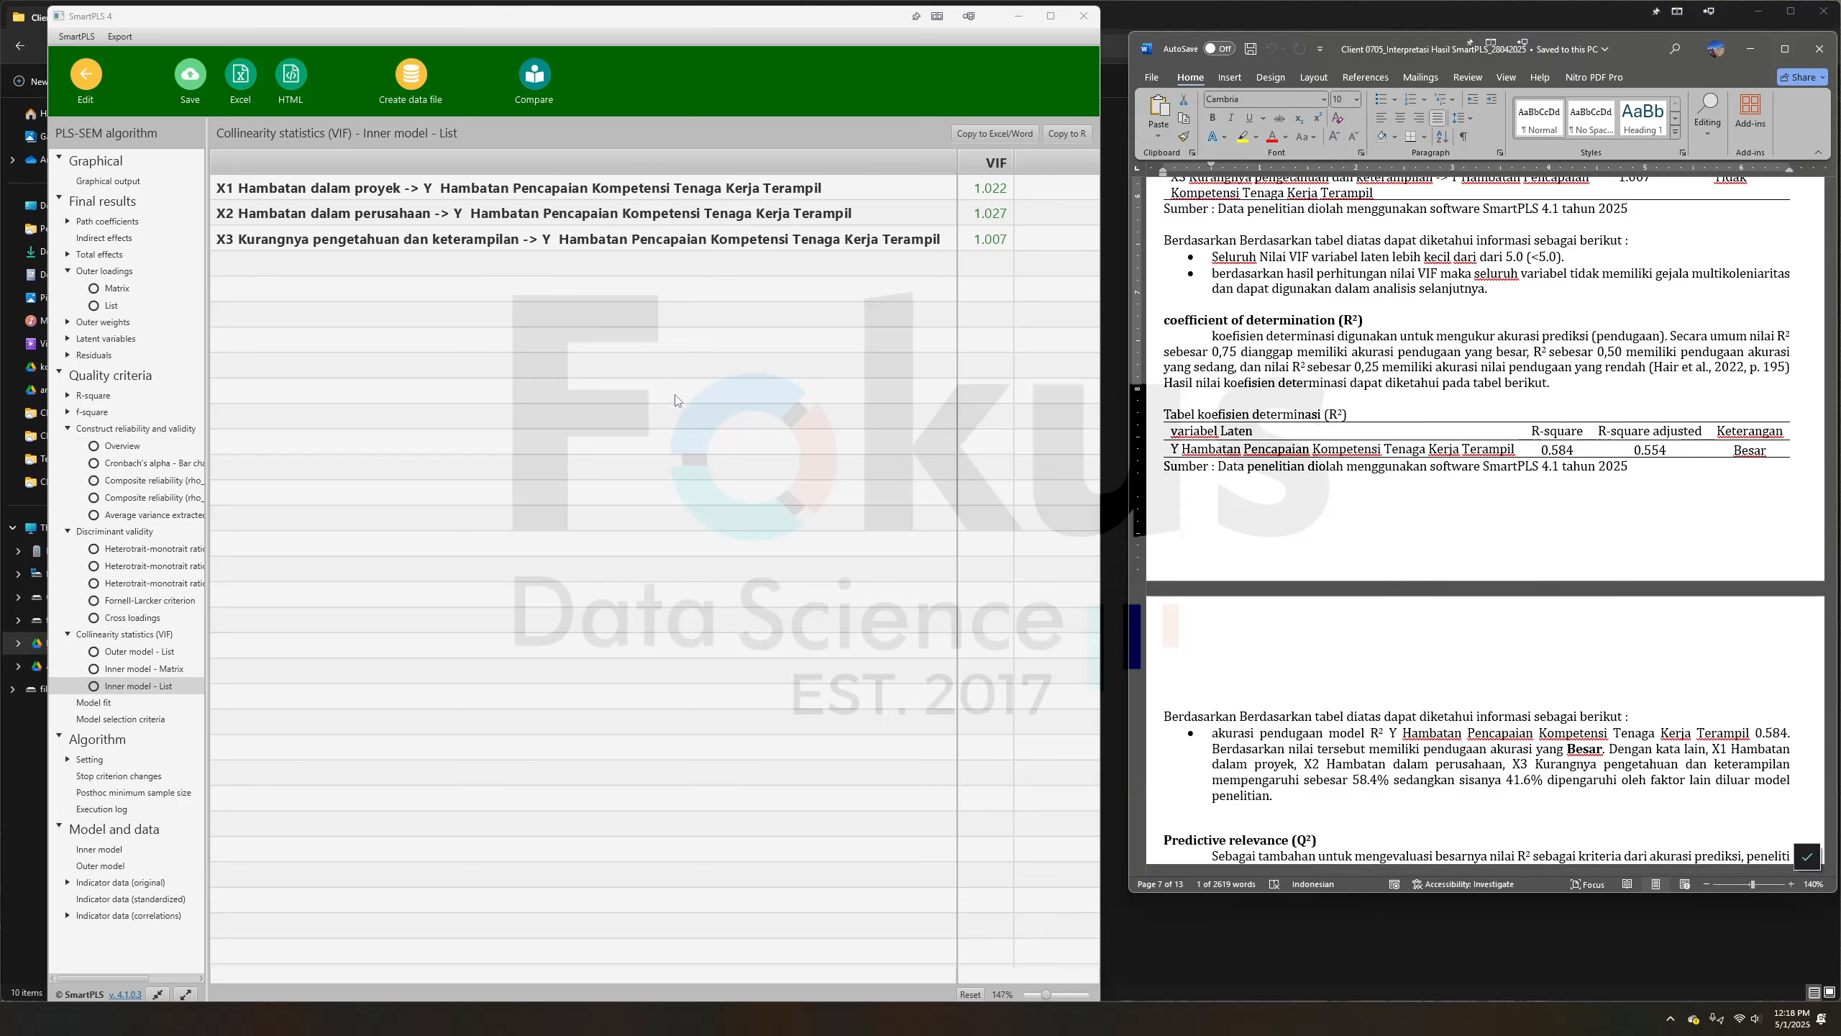
pyautogui.click(95, 397)
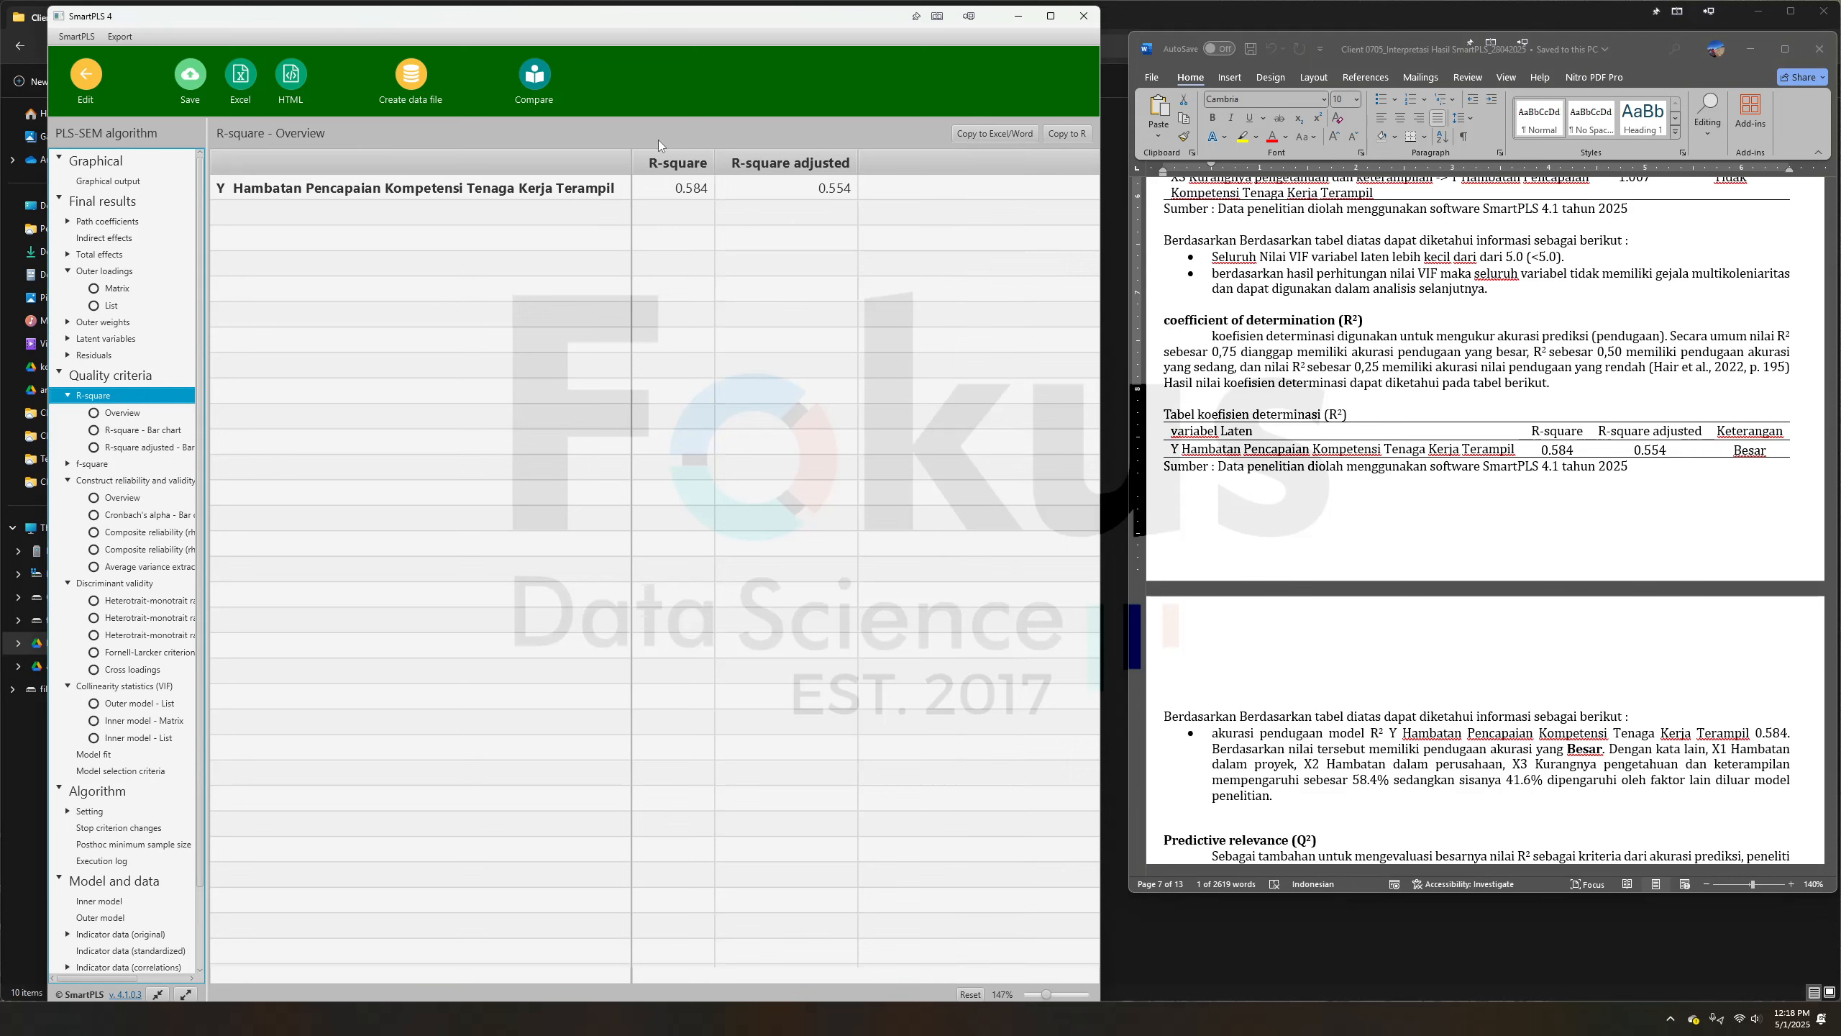
# Find the R-square value of variable Y in the Word report's outer model diagram and return to the coefficient of determination table
pyautogui.scroll(15, 1303, 377)
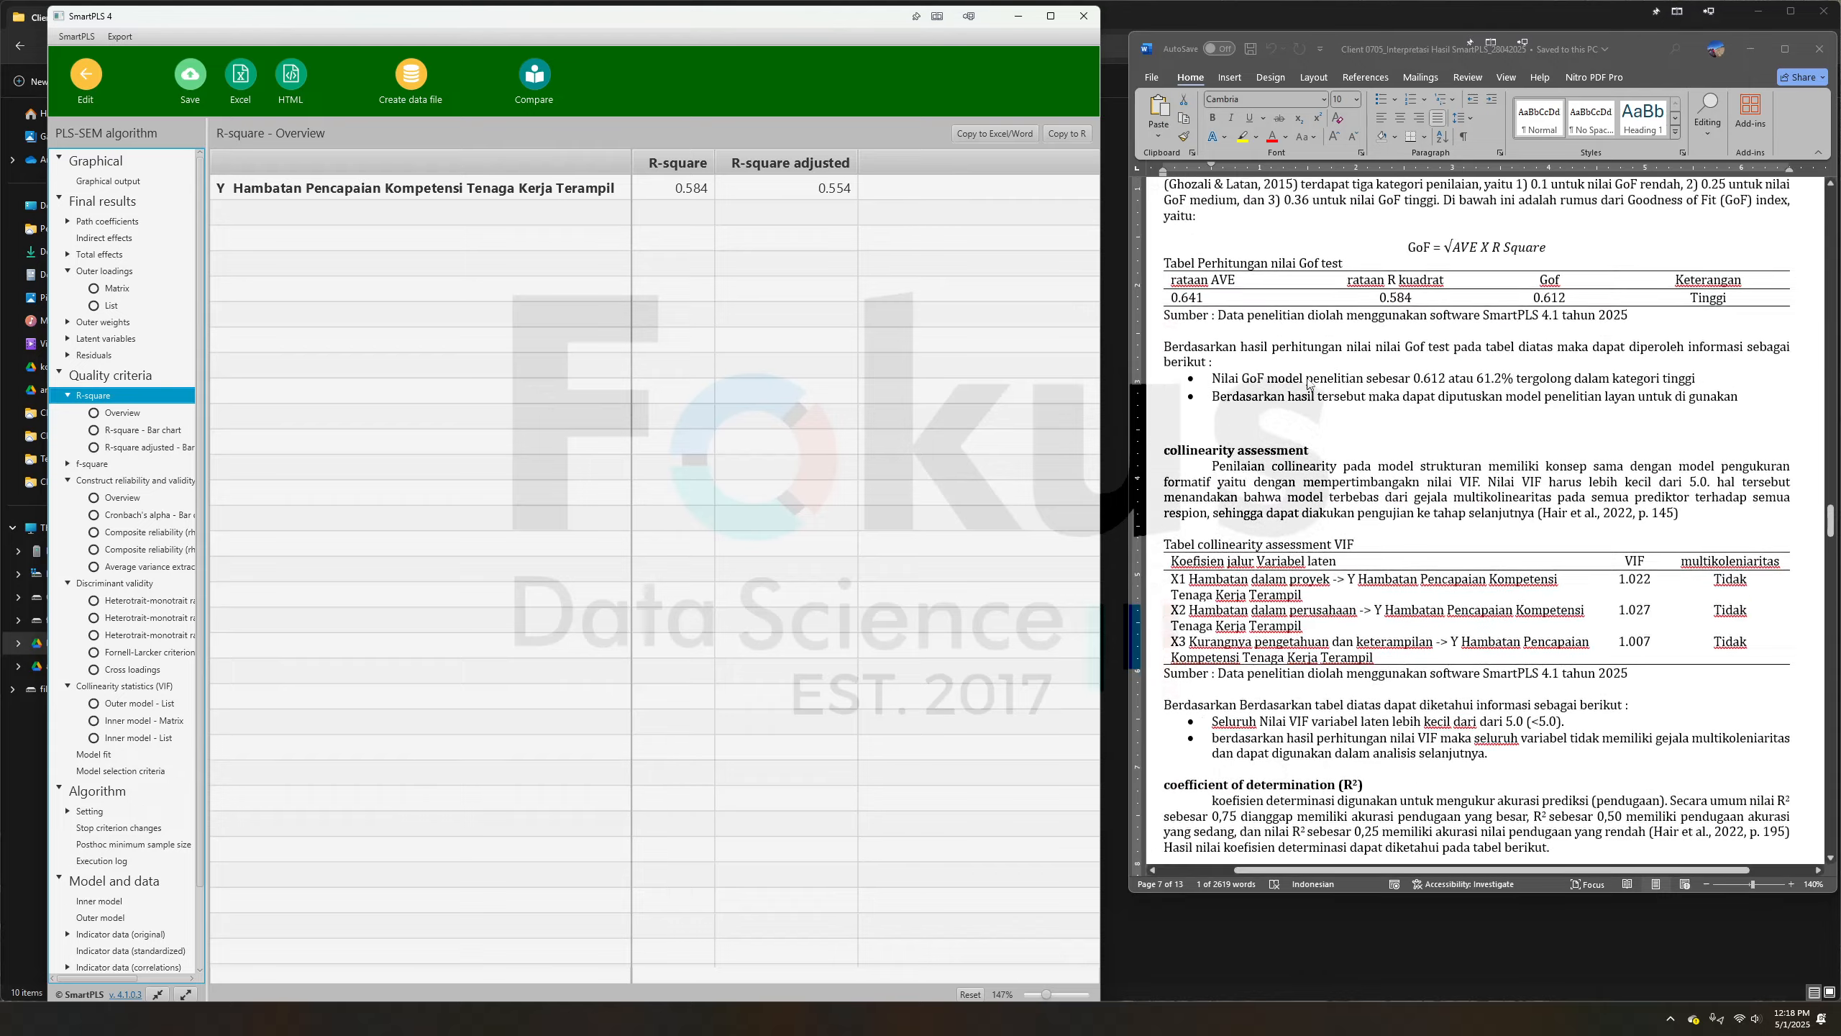
pyautogui.scroll(-10, 1303, 376)
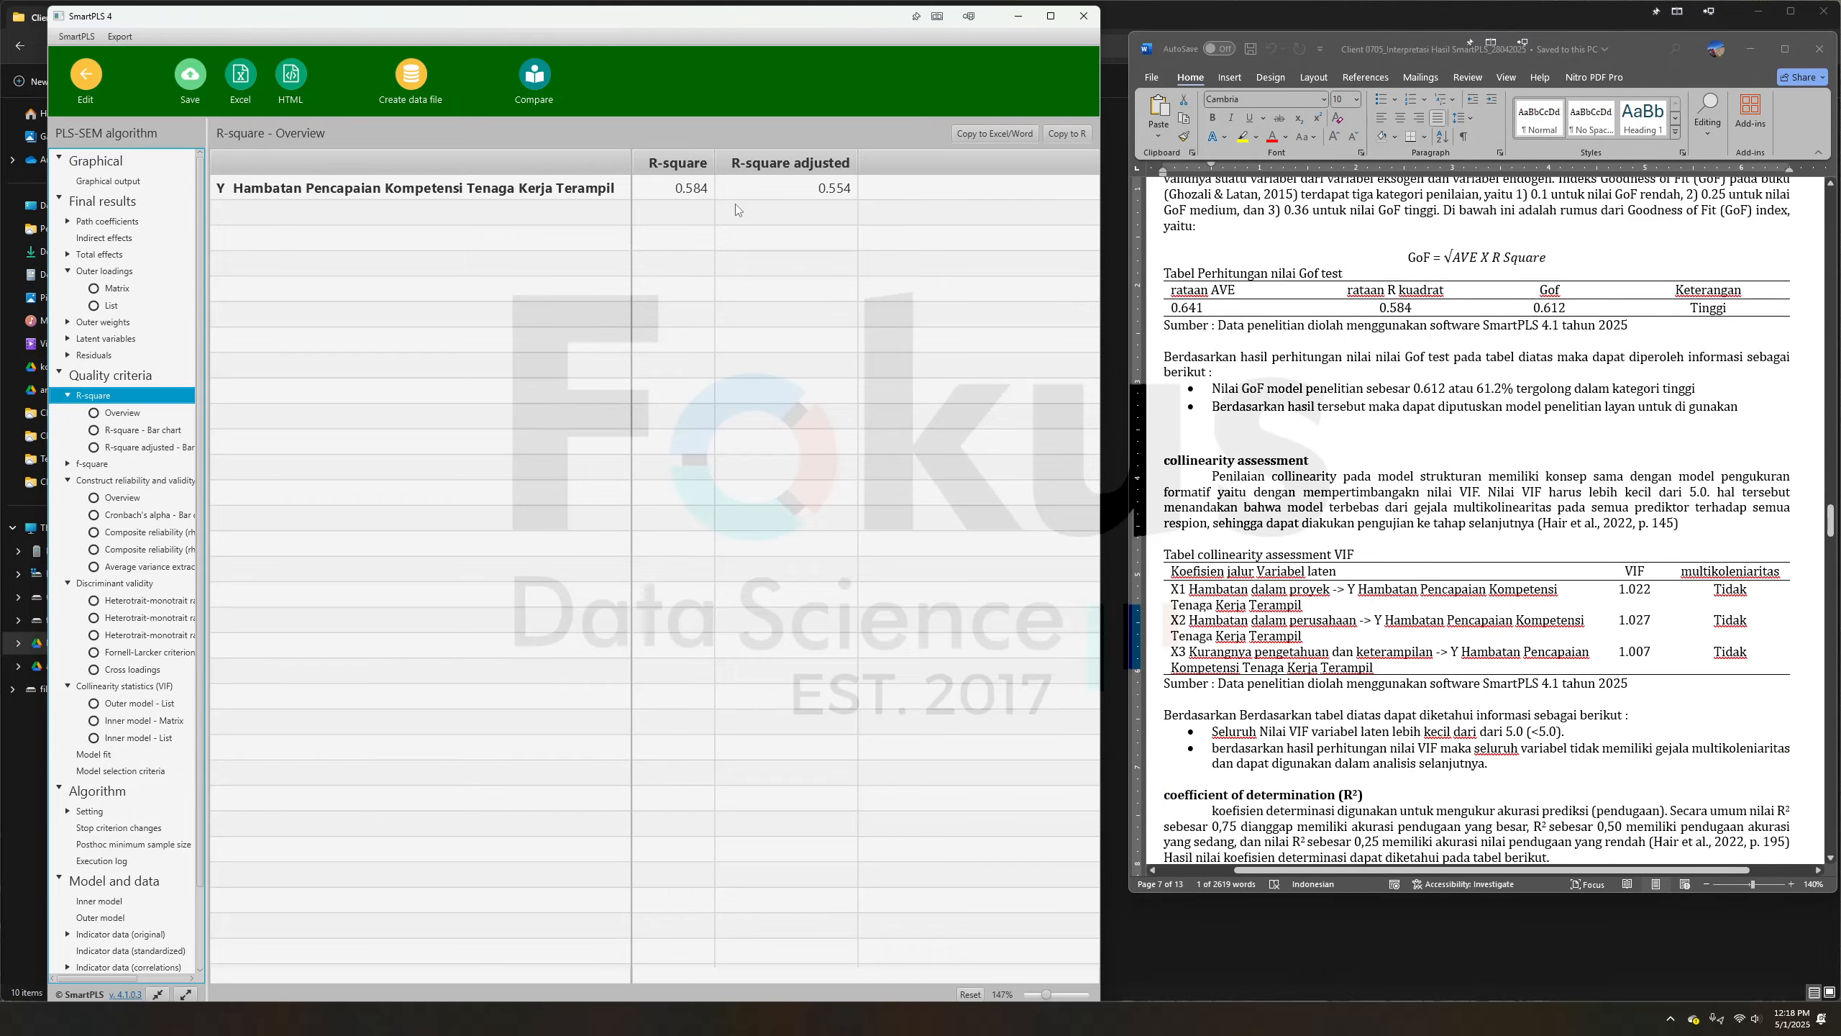
pyautogui.scroll(7, 1414, 459)
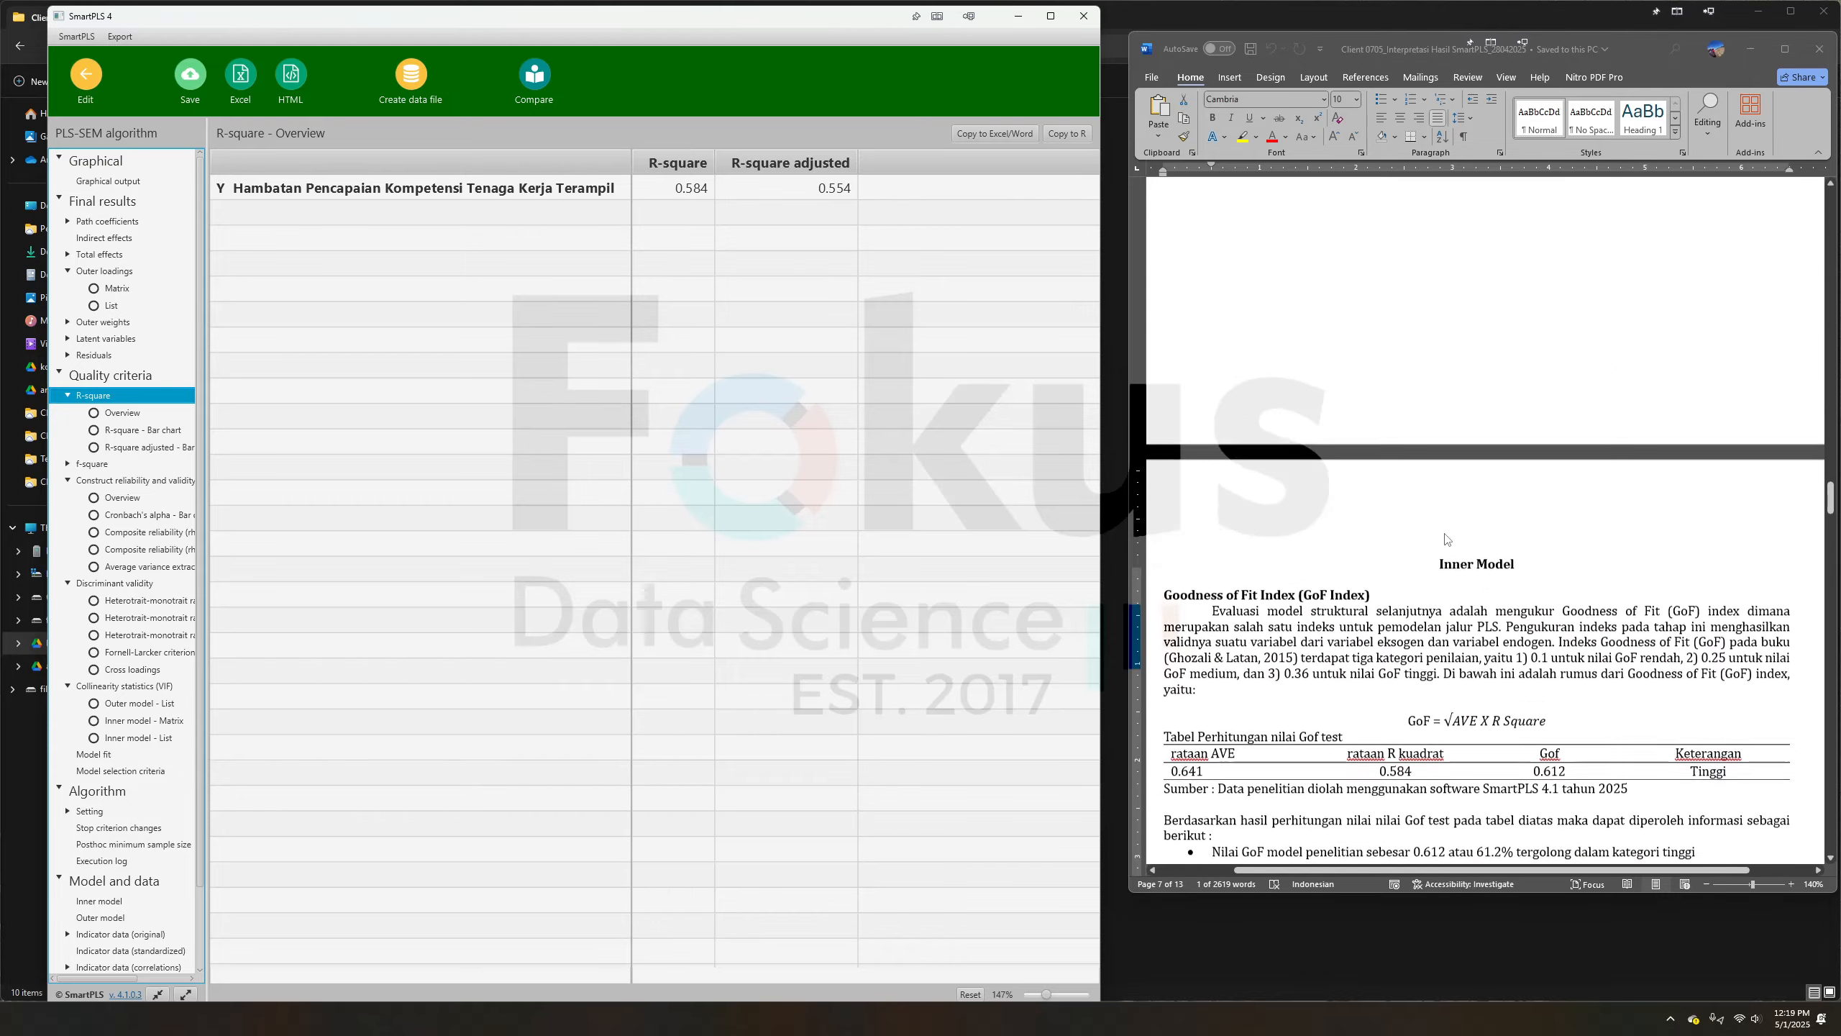
pyautogui.scroll(-12, 1436, 493)
pyautogui.scroll(10, 1456, 517)
pyautogui.scroll(15, 1456, 518)
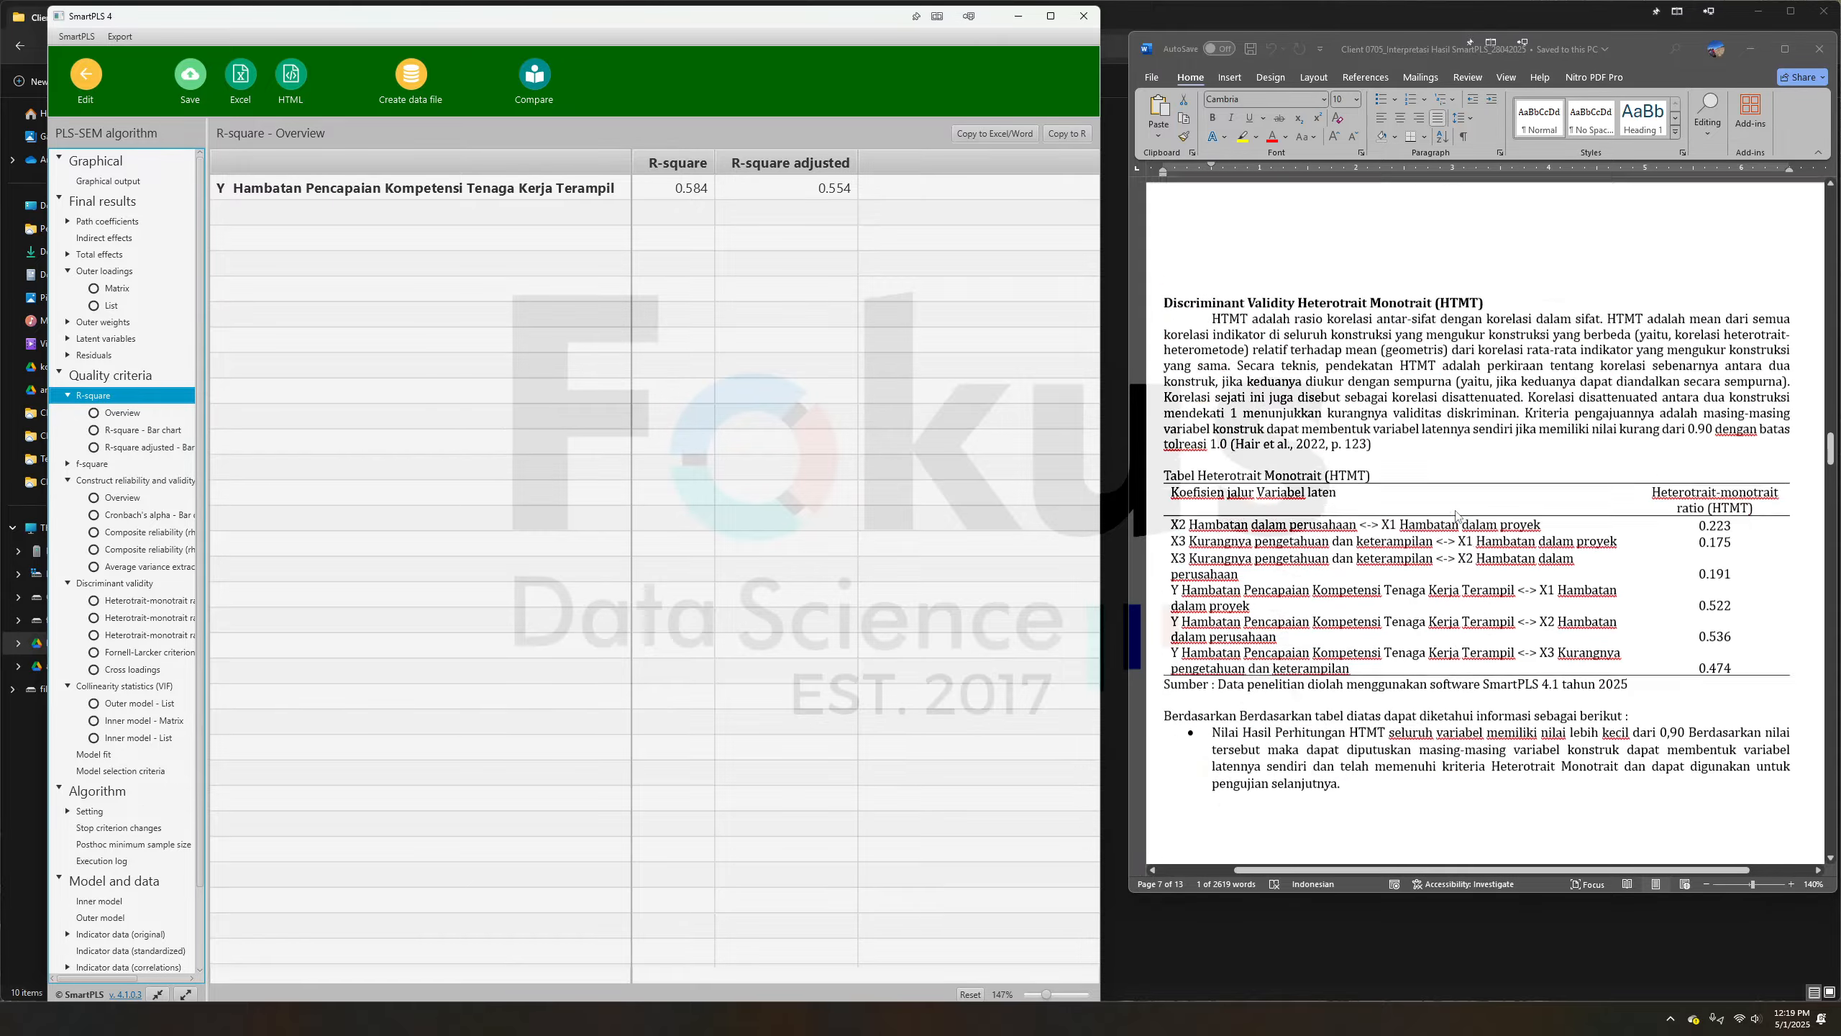
pyautogui.scroll(-2, 1456, 518)
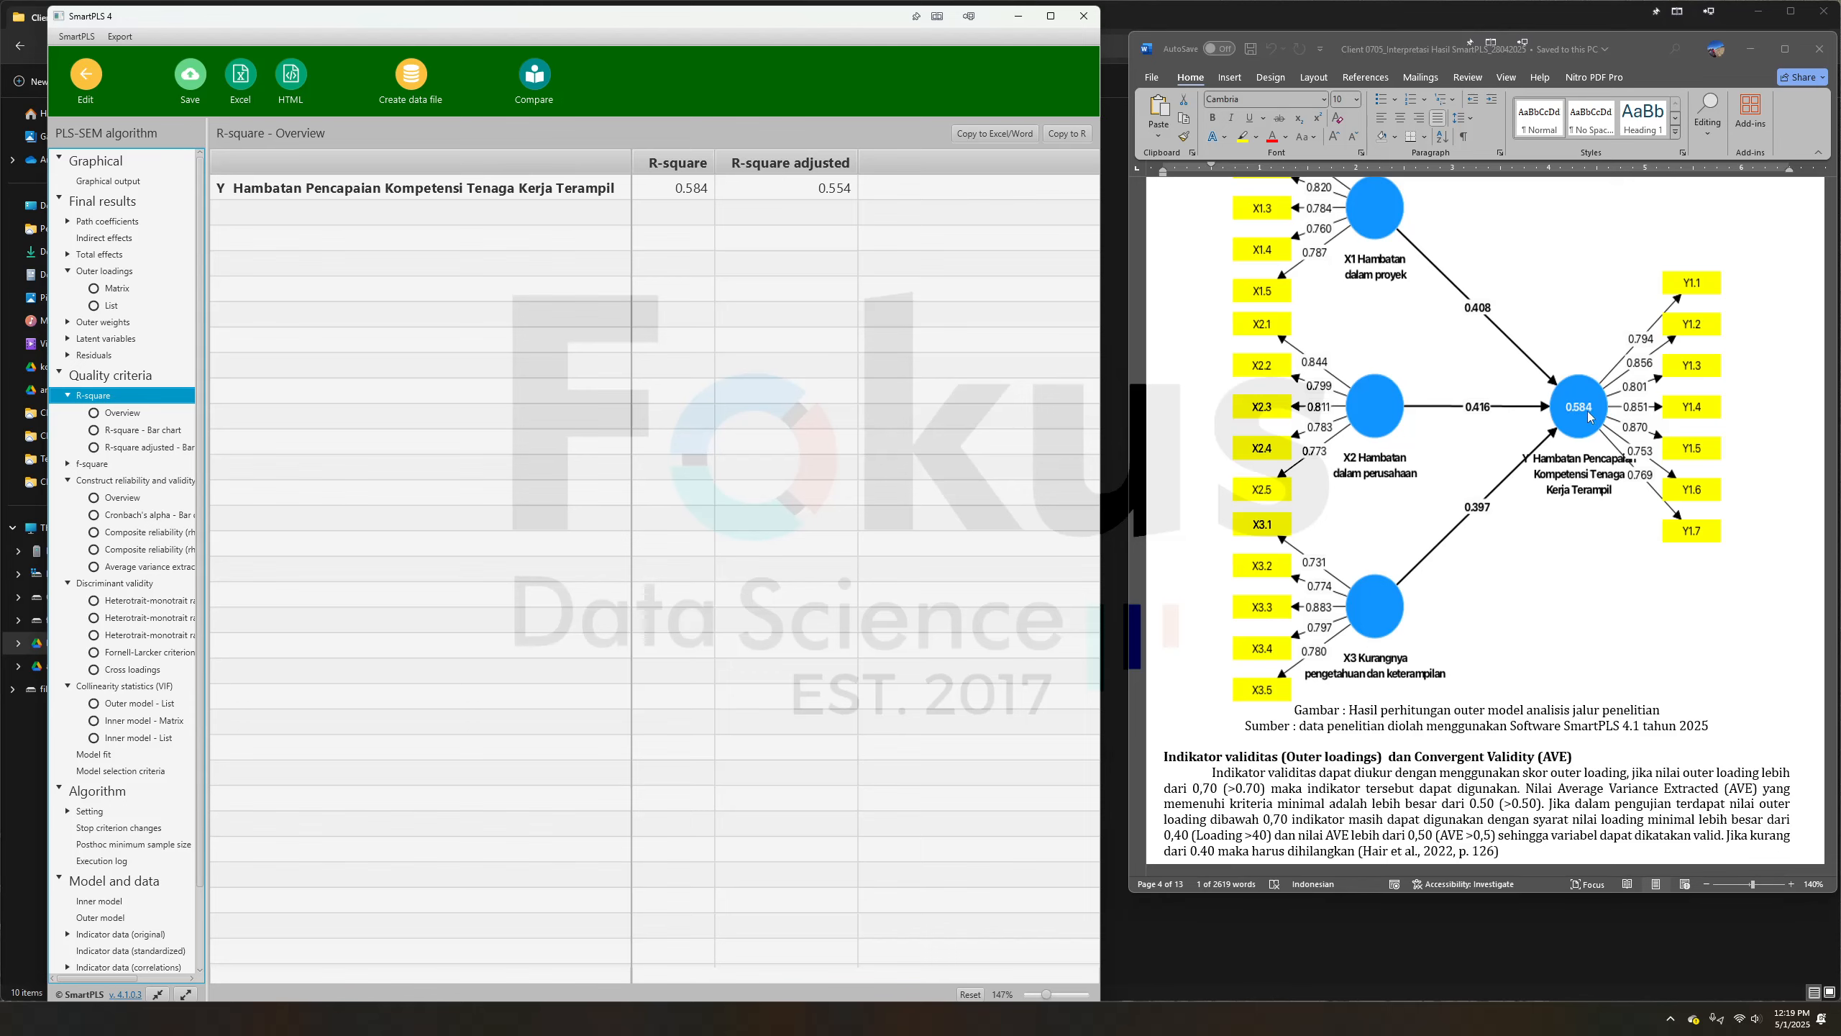
pyautogui.scroll(-6, 1484, 488)
pyautogui.scroll(9, 1556, 622)
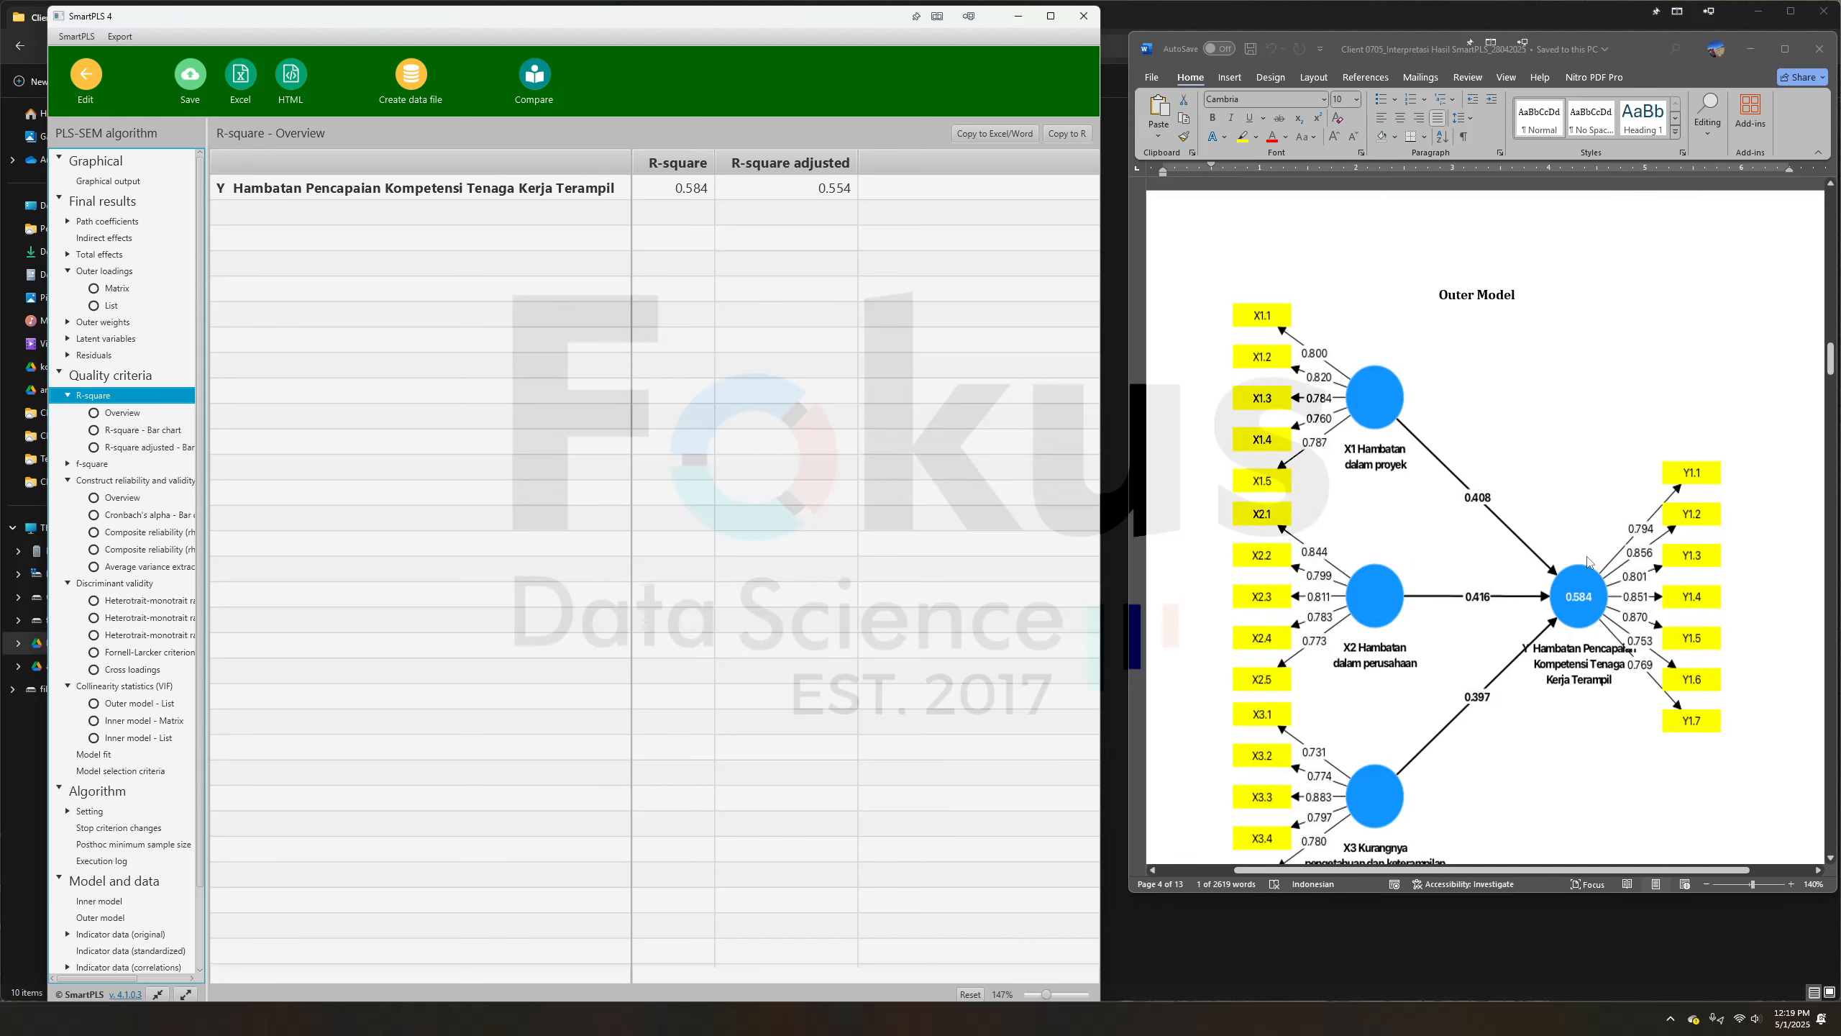
pyautogui.scroll(-10, 1588, 562)
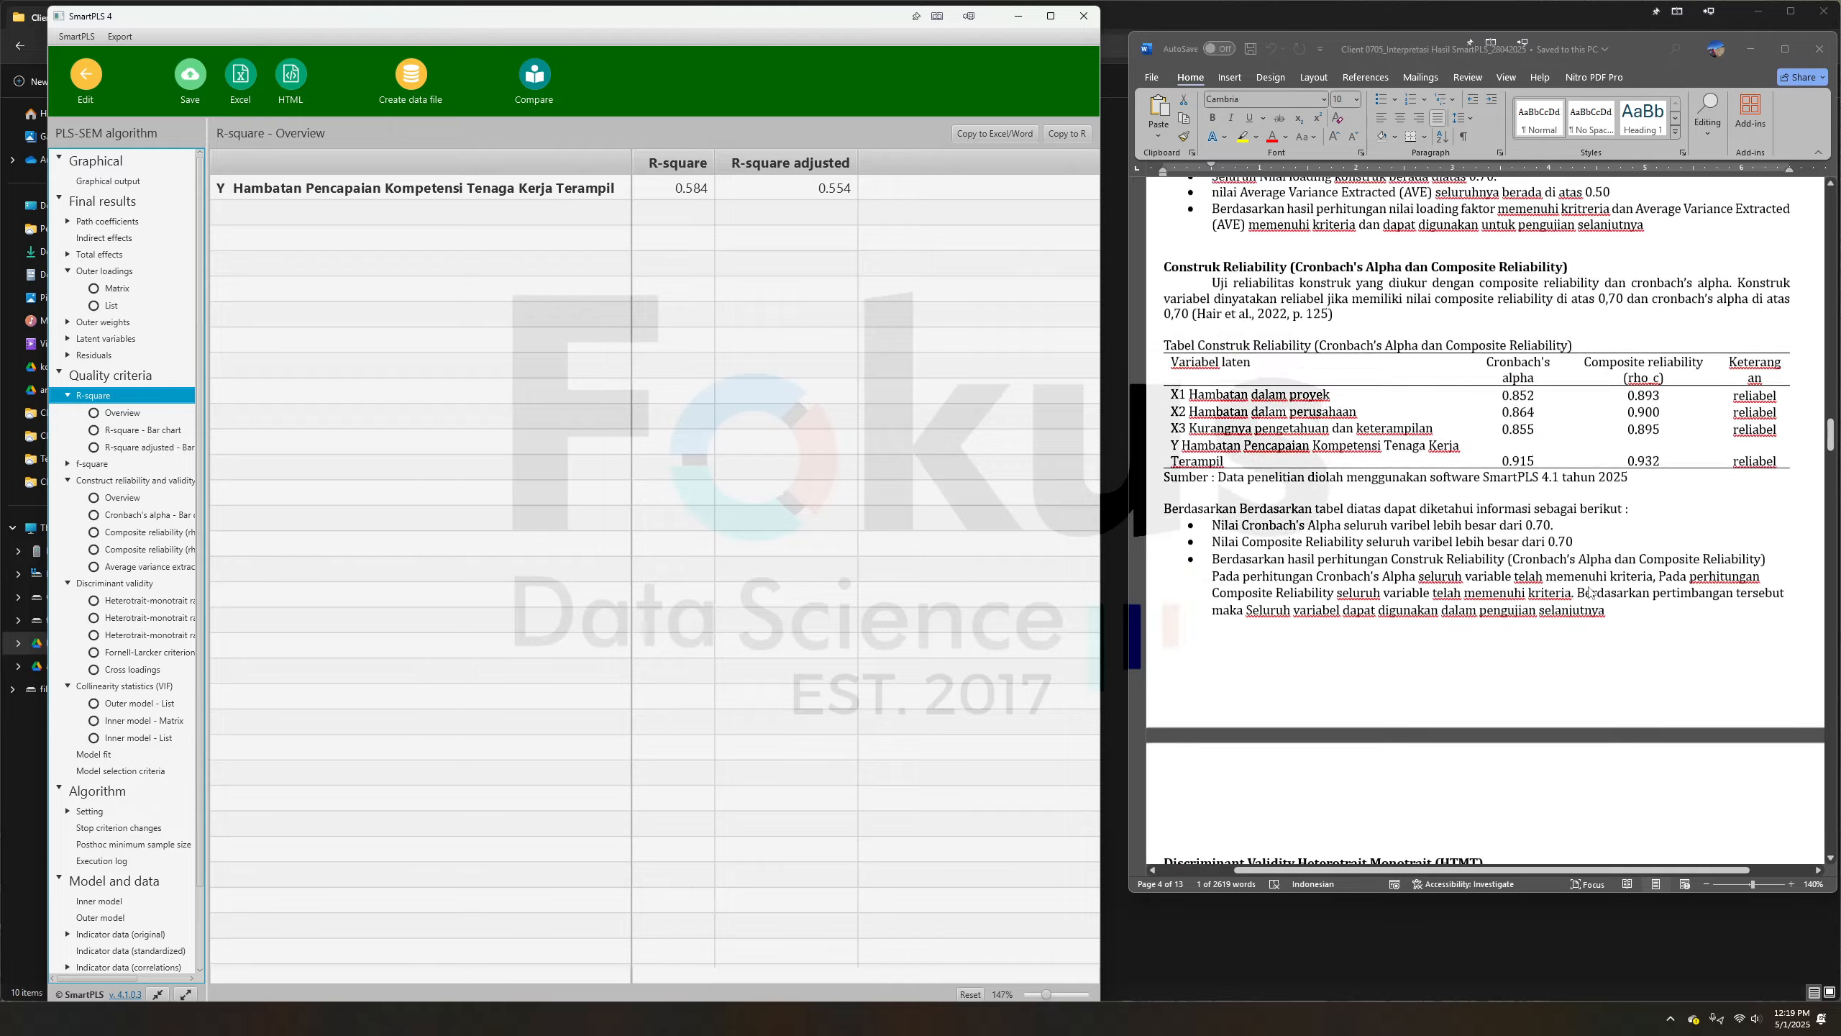
pyautogui.scroll(-15, 1590, 591)
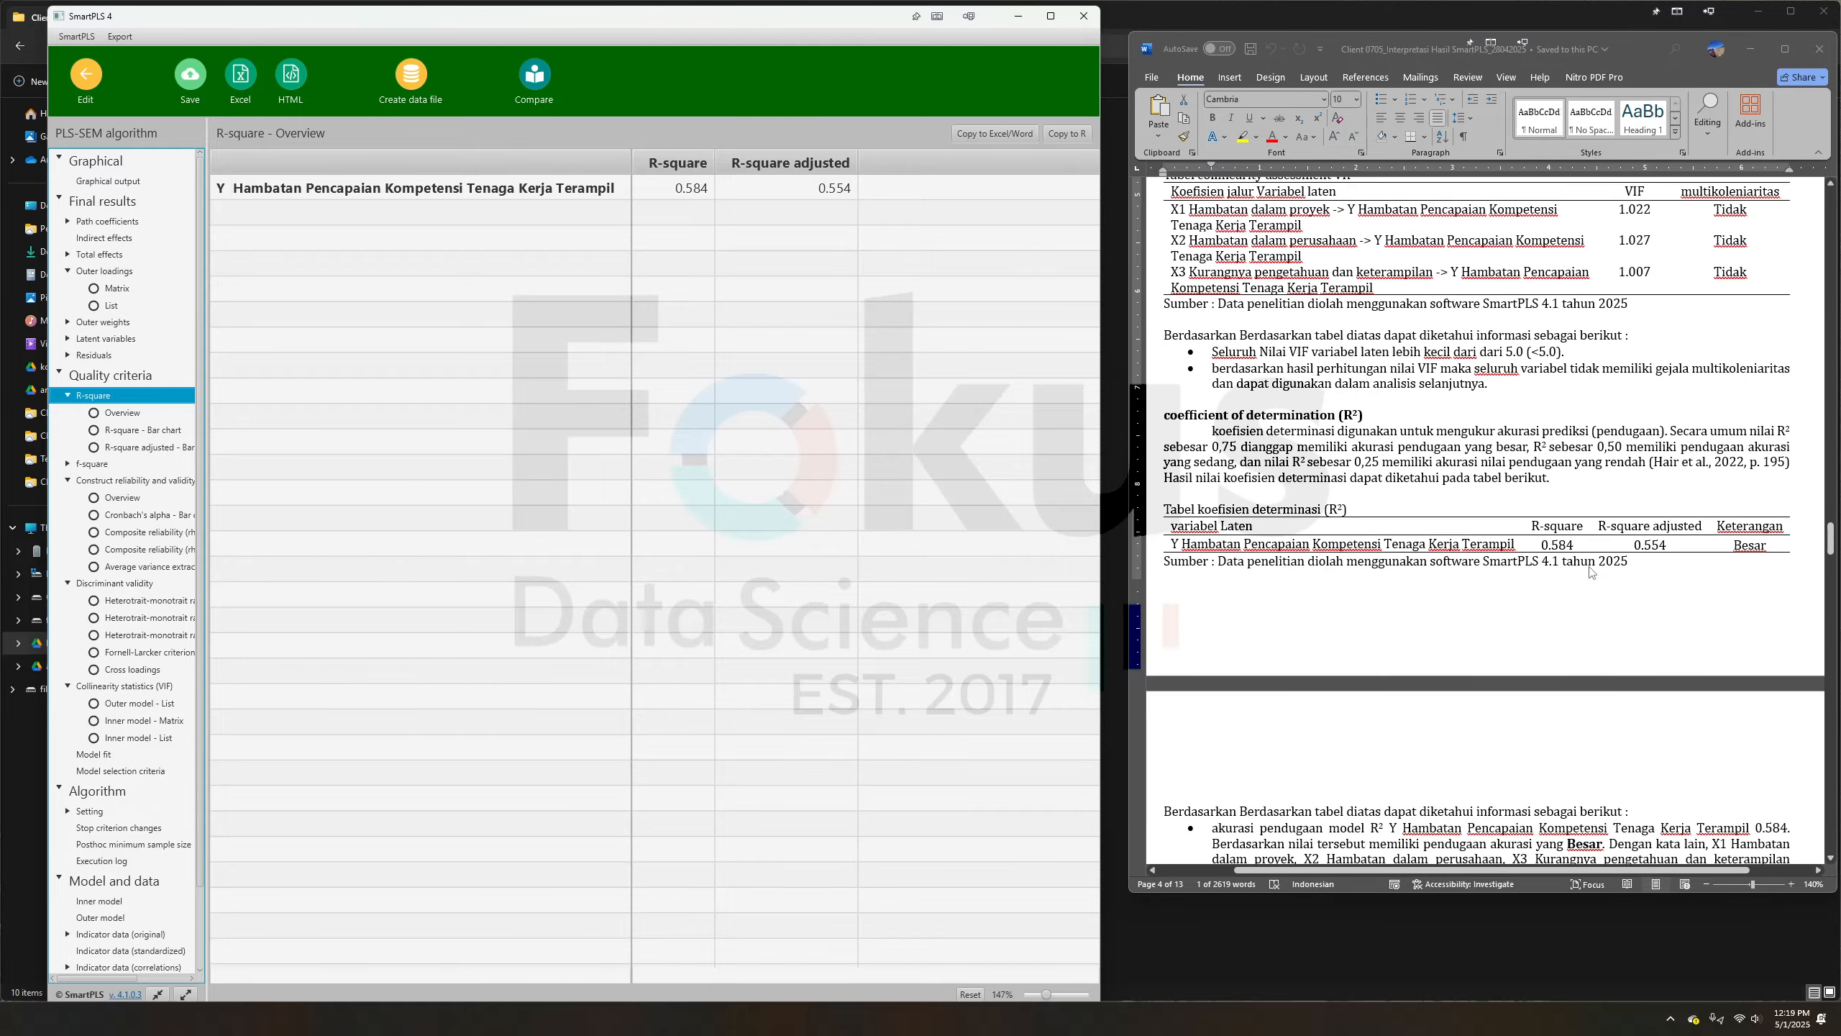
# Examine the Word report's Predictive relevance (Q²) and Effect size (f²) sections, highlighting their headings
pyautogui.scroll(-12, 1589, 571)
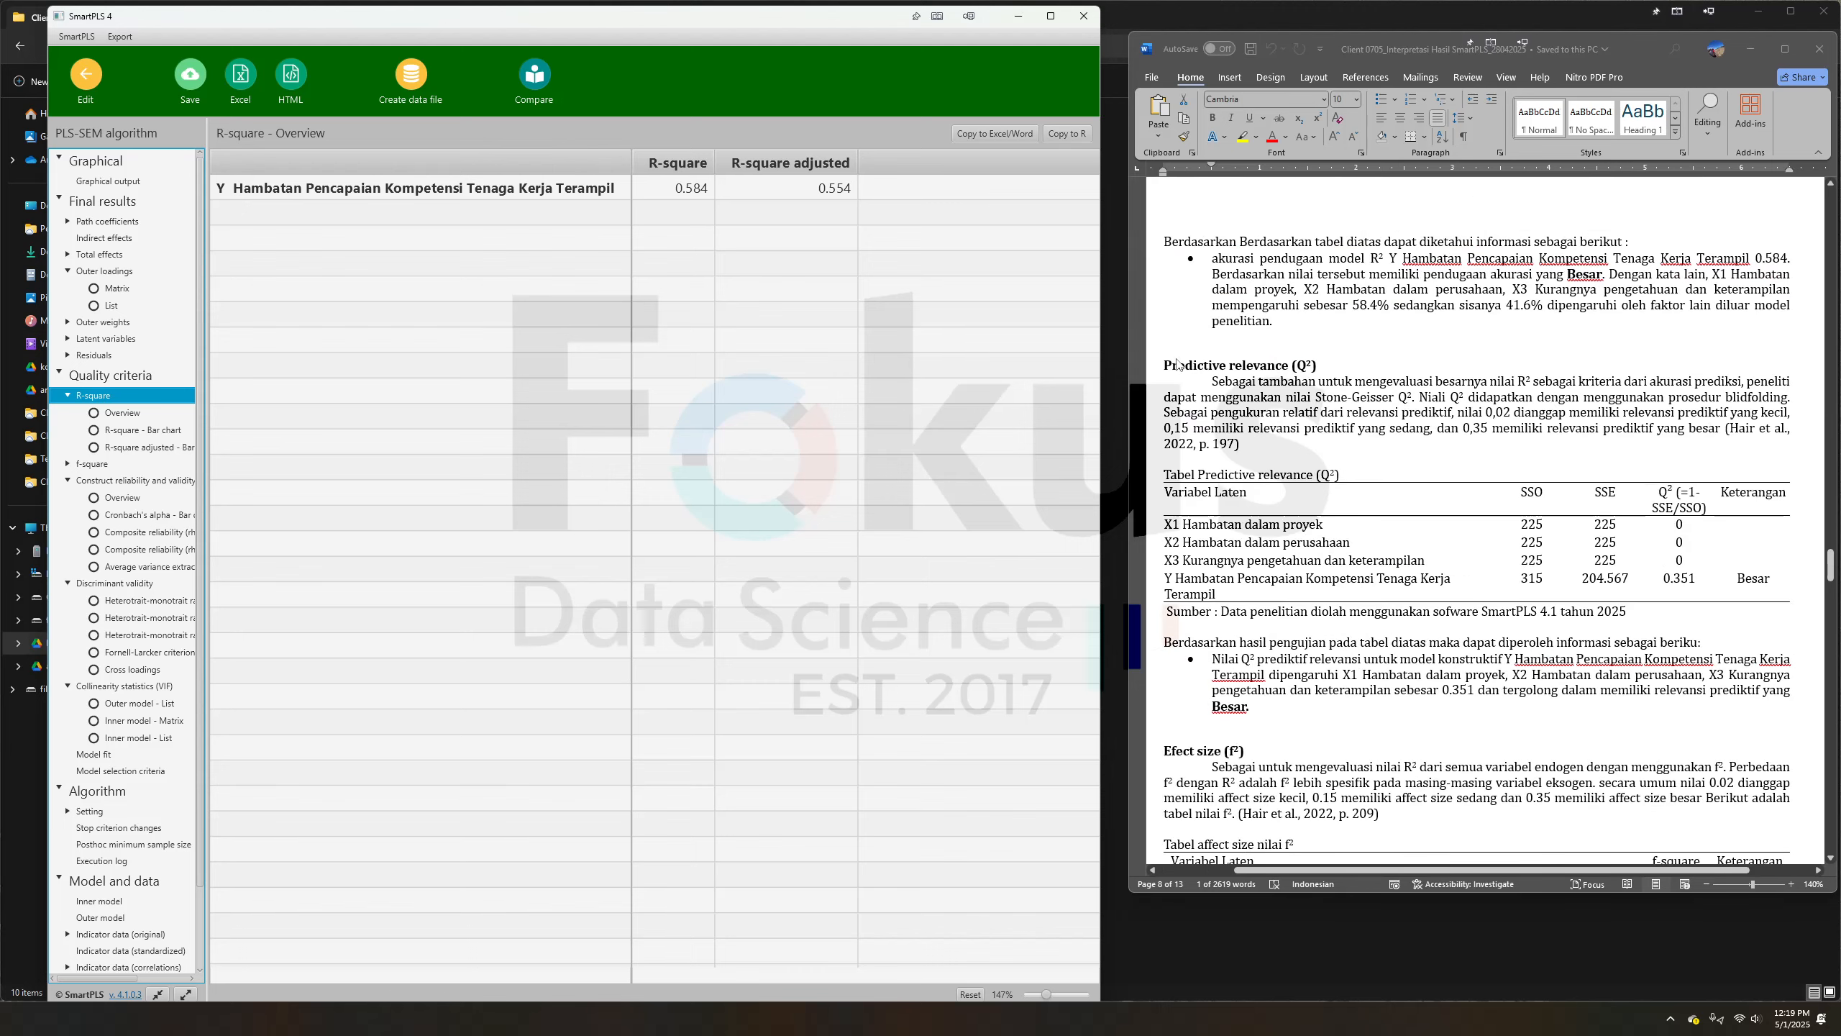
pyautogui.click(1166, 368)
pyautogui.tripleClick(1162, 369)
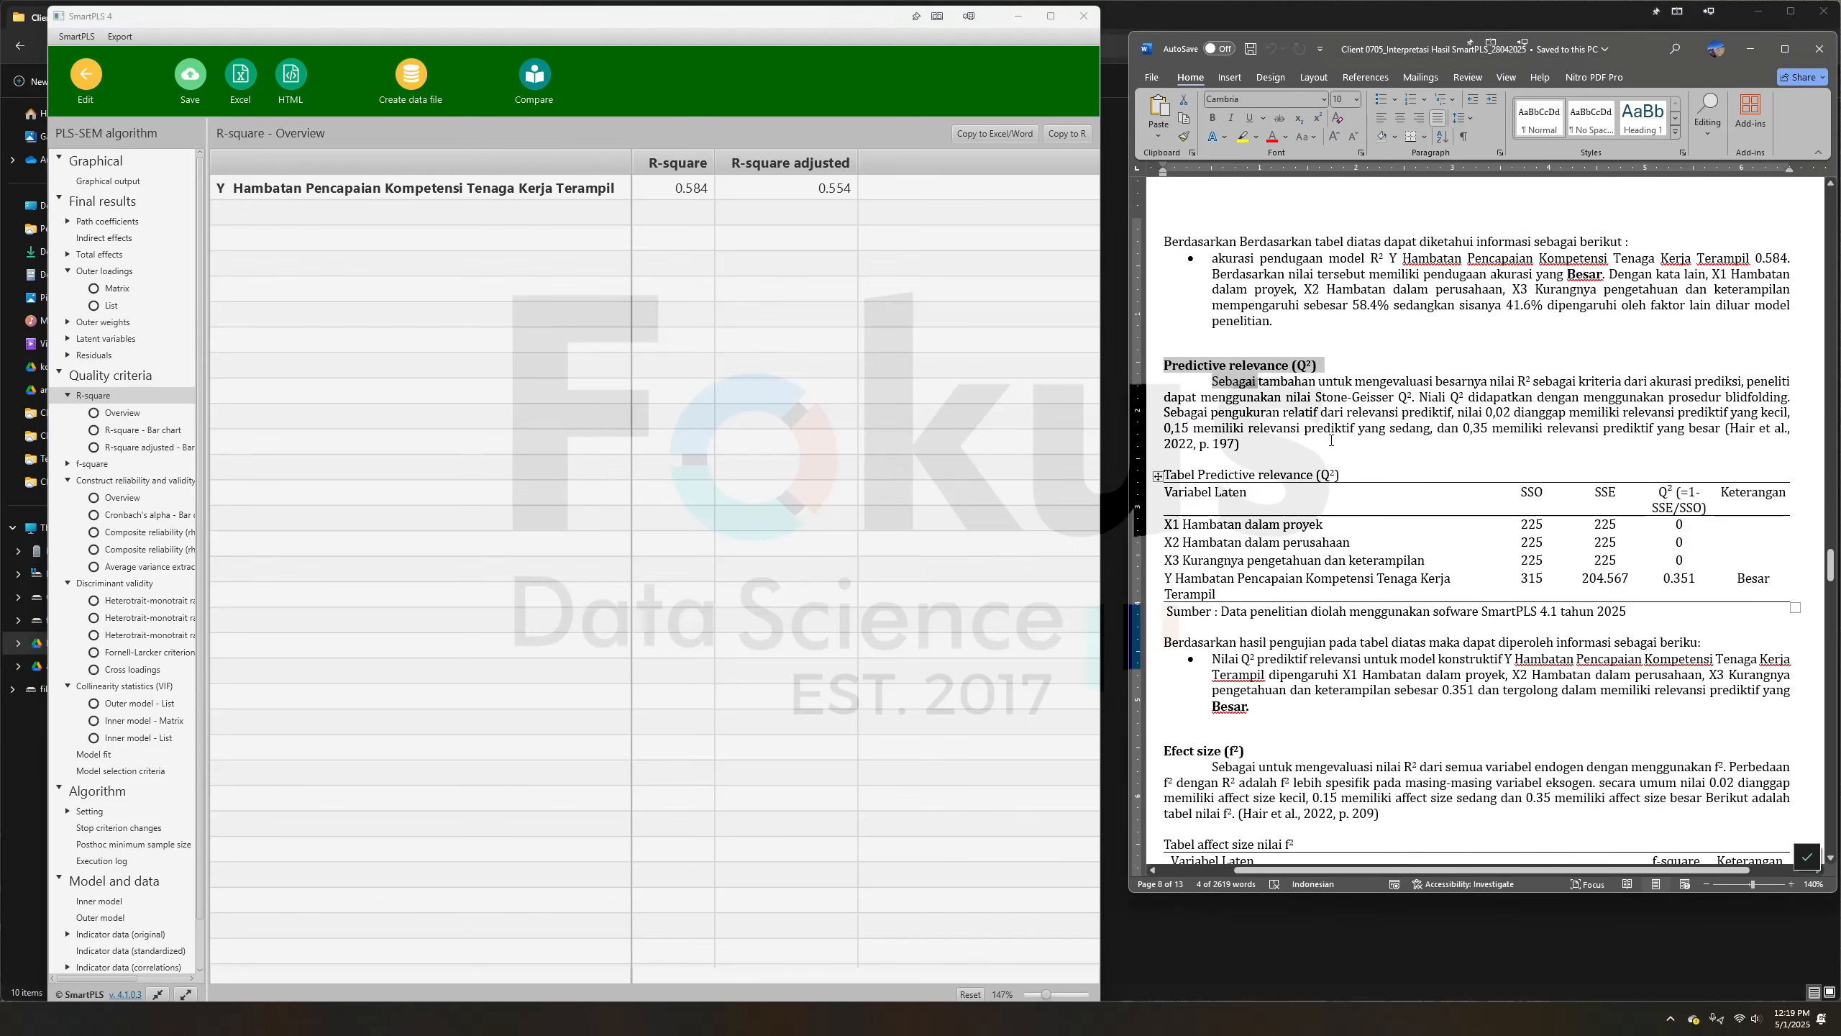
pyautogui.scroll(-3, 1189, 455)
pyautogui.moveTo(1203, 458); pyautogui.dragTo(1163, 466)
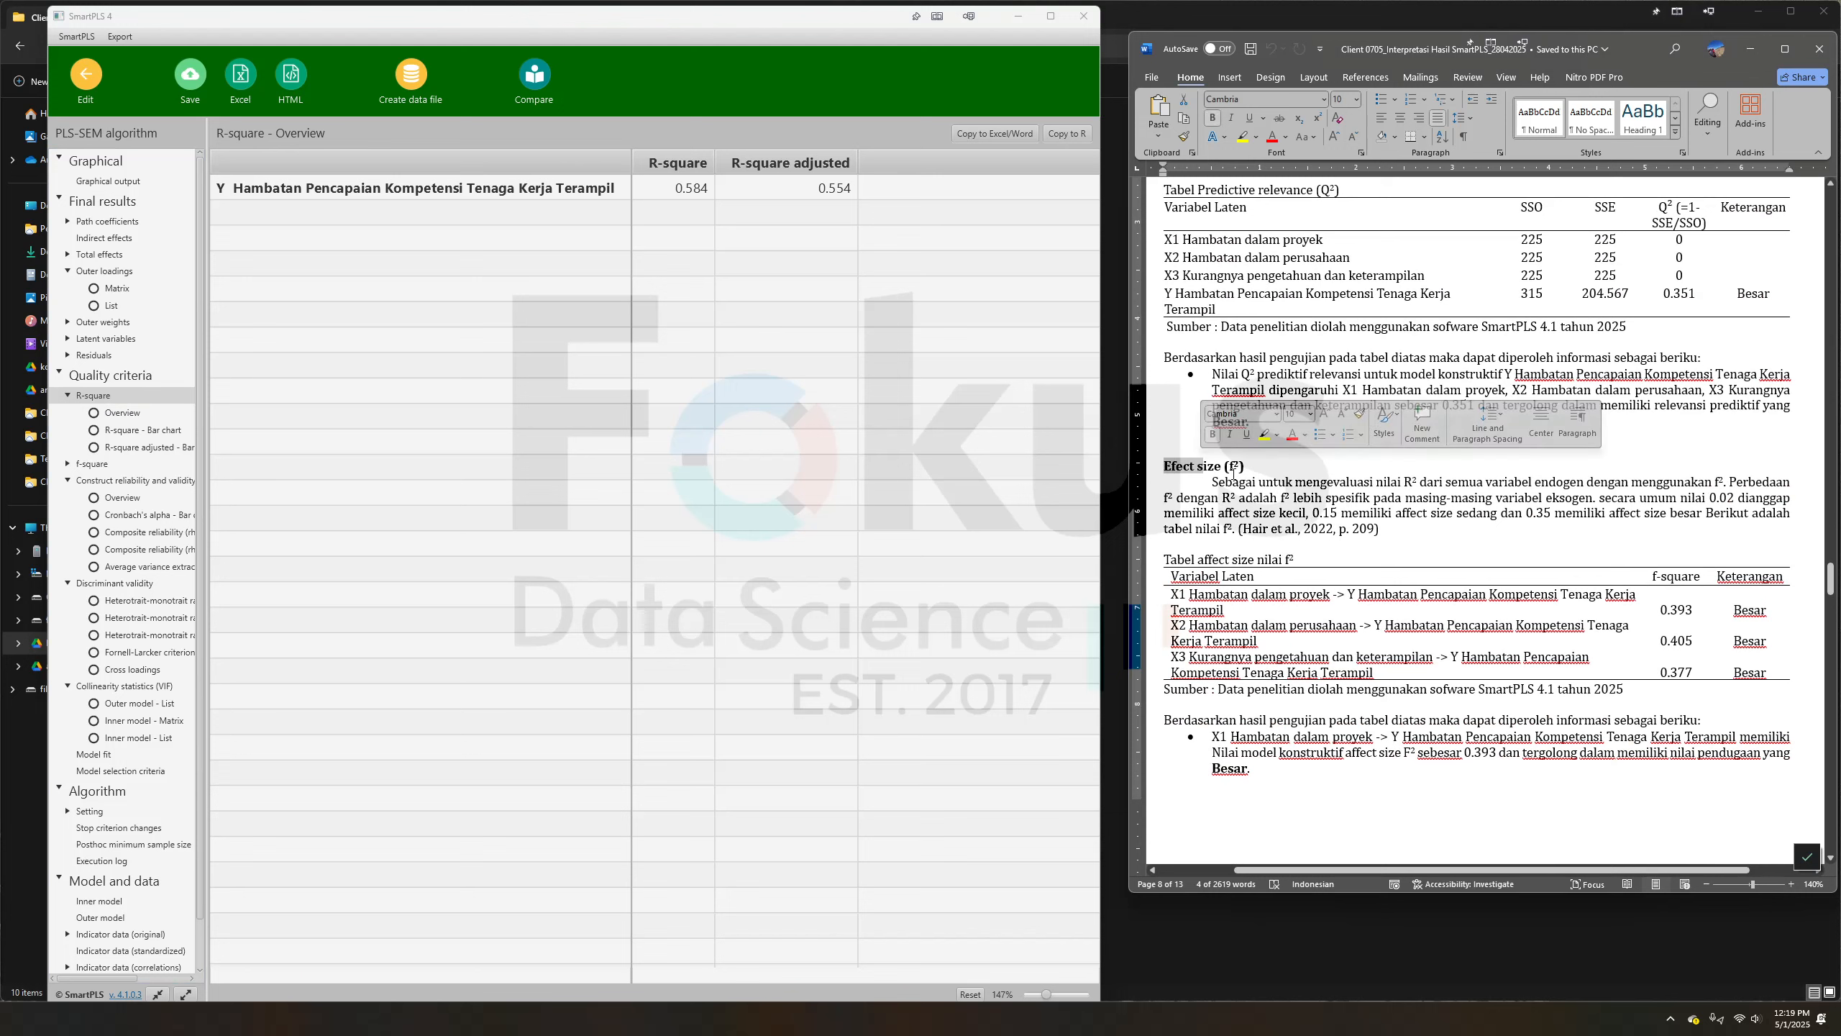
pyautogui.click(1314, 497)
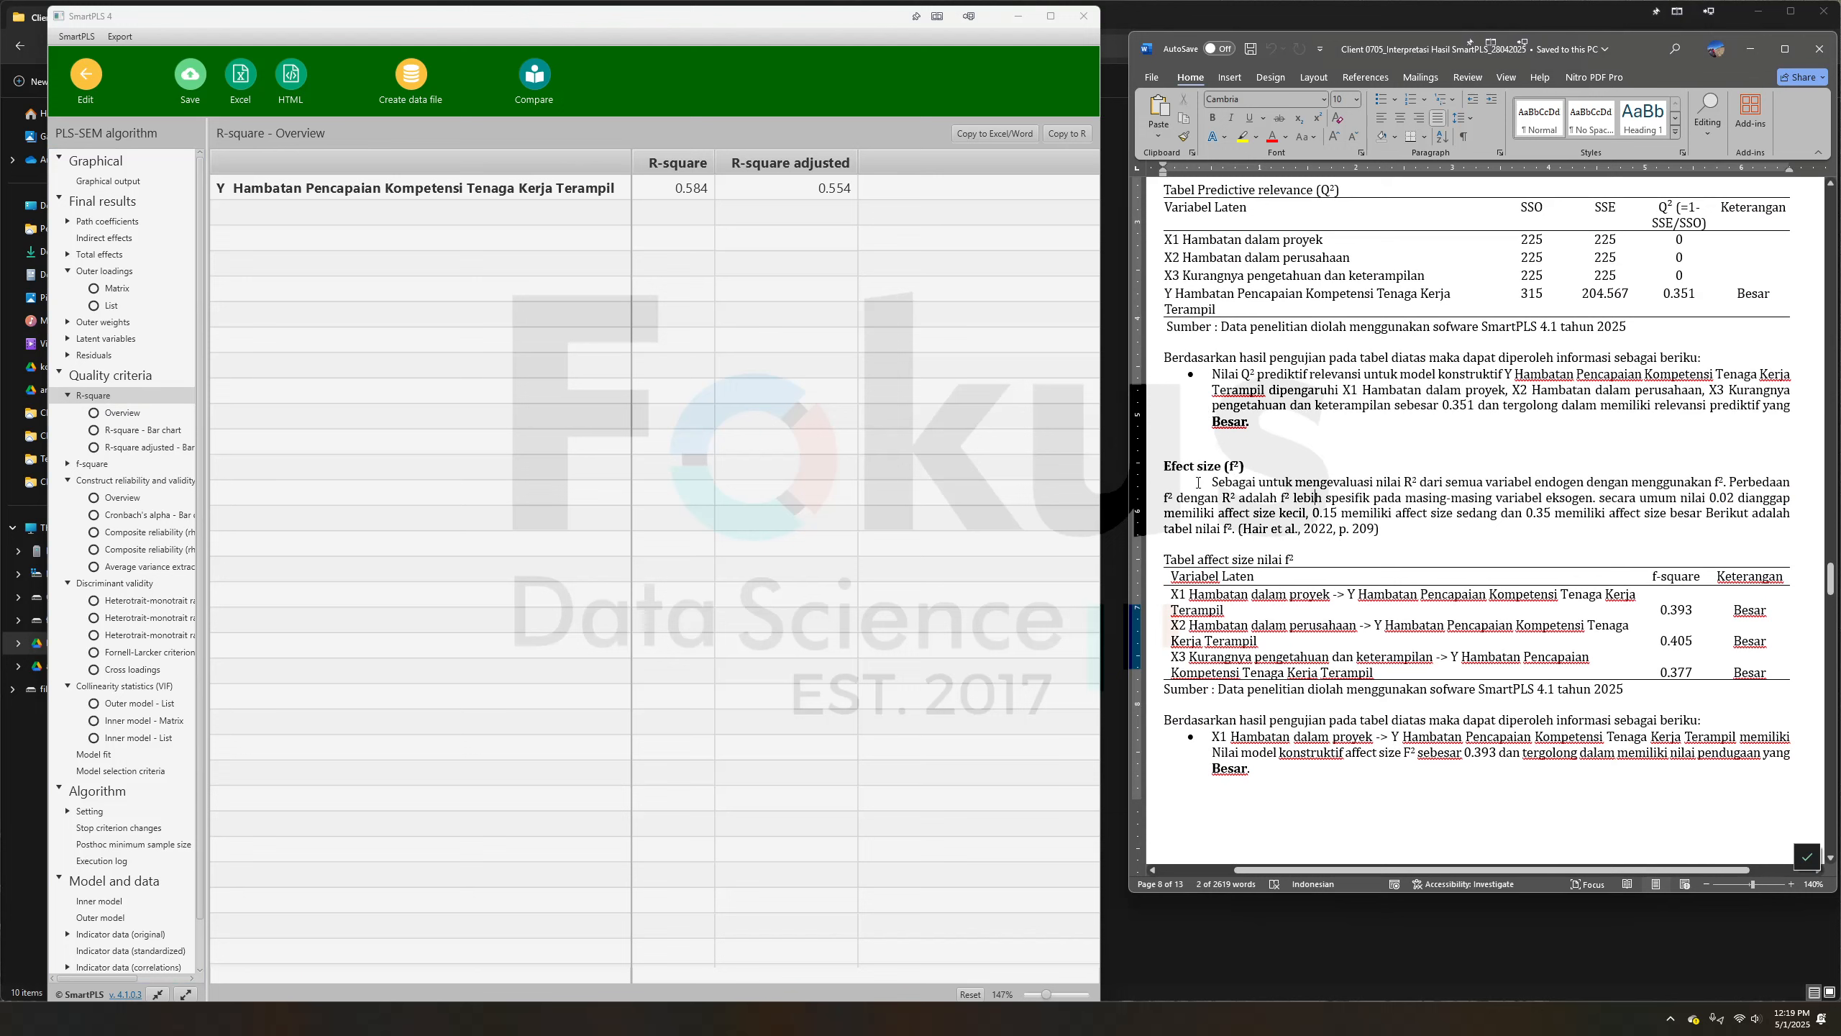
# Open the f-square list in SmartPLS and compare its values with the Word report's effect size table
pyautogui.click(87, 465)
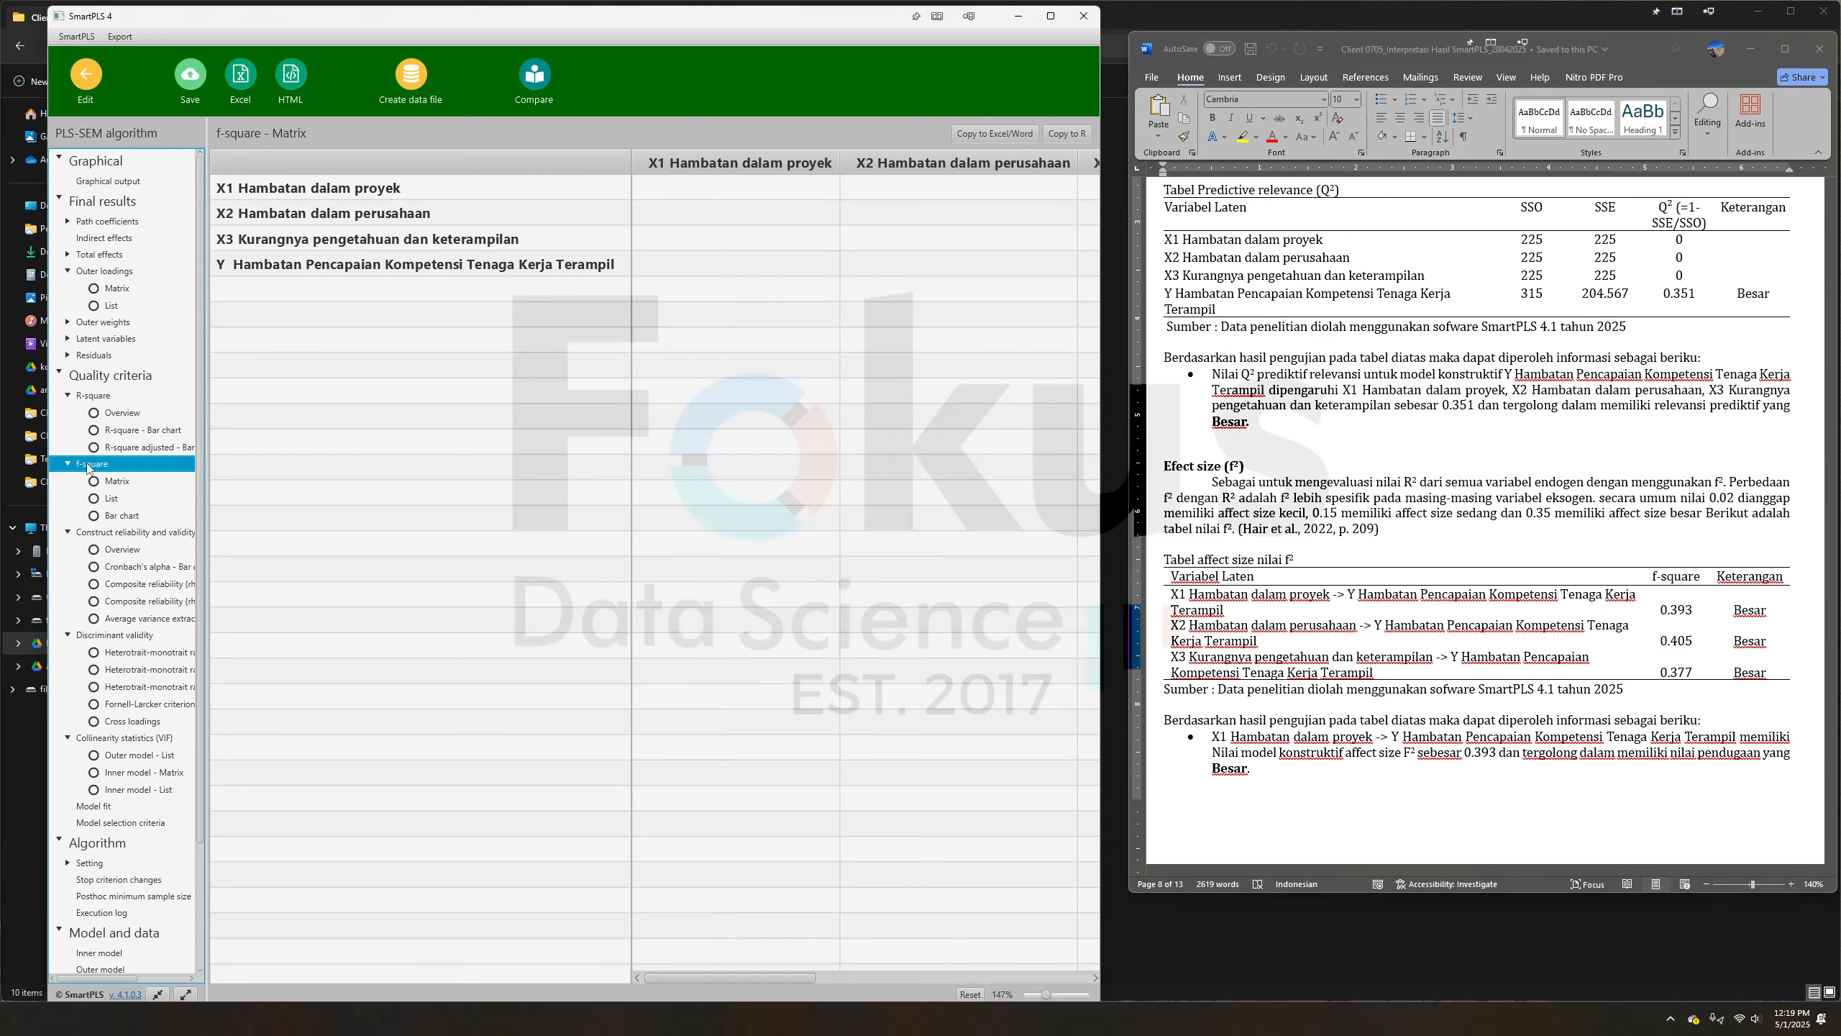
pyautogui.click(108, 499)
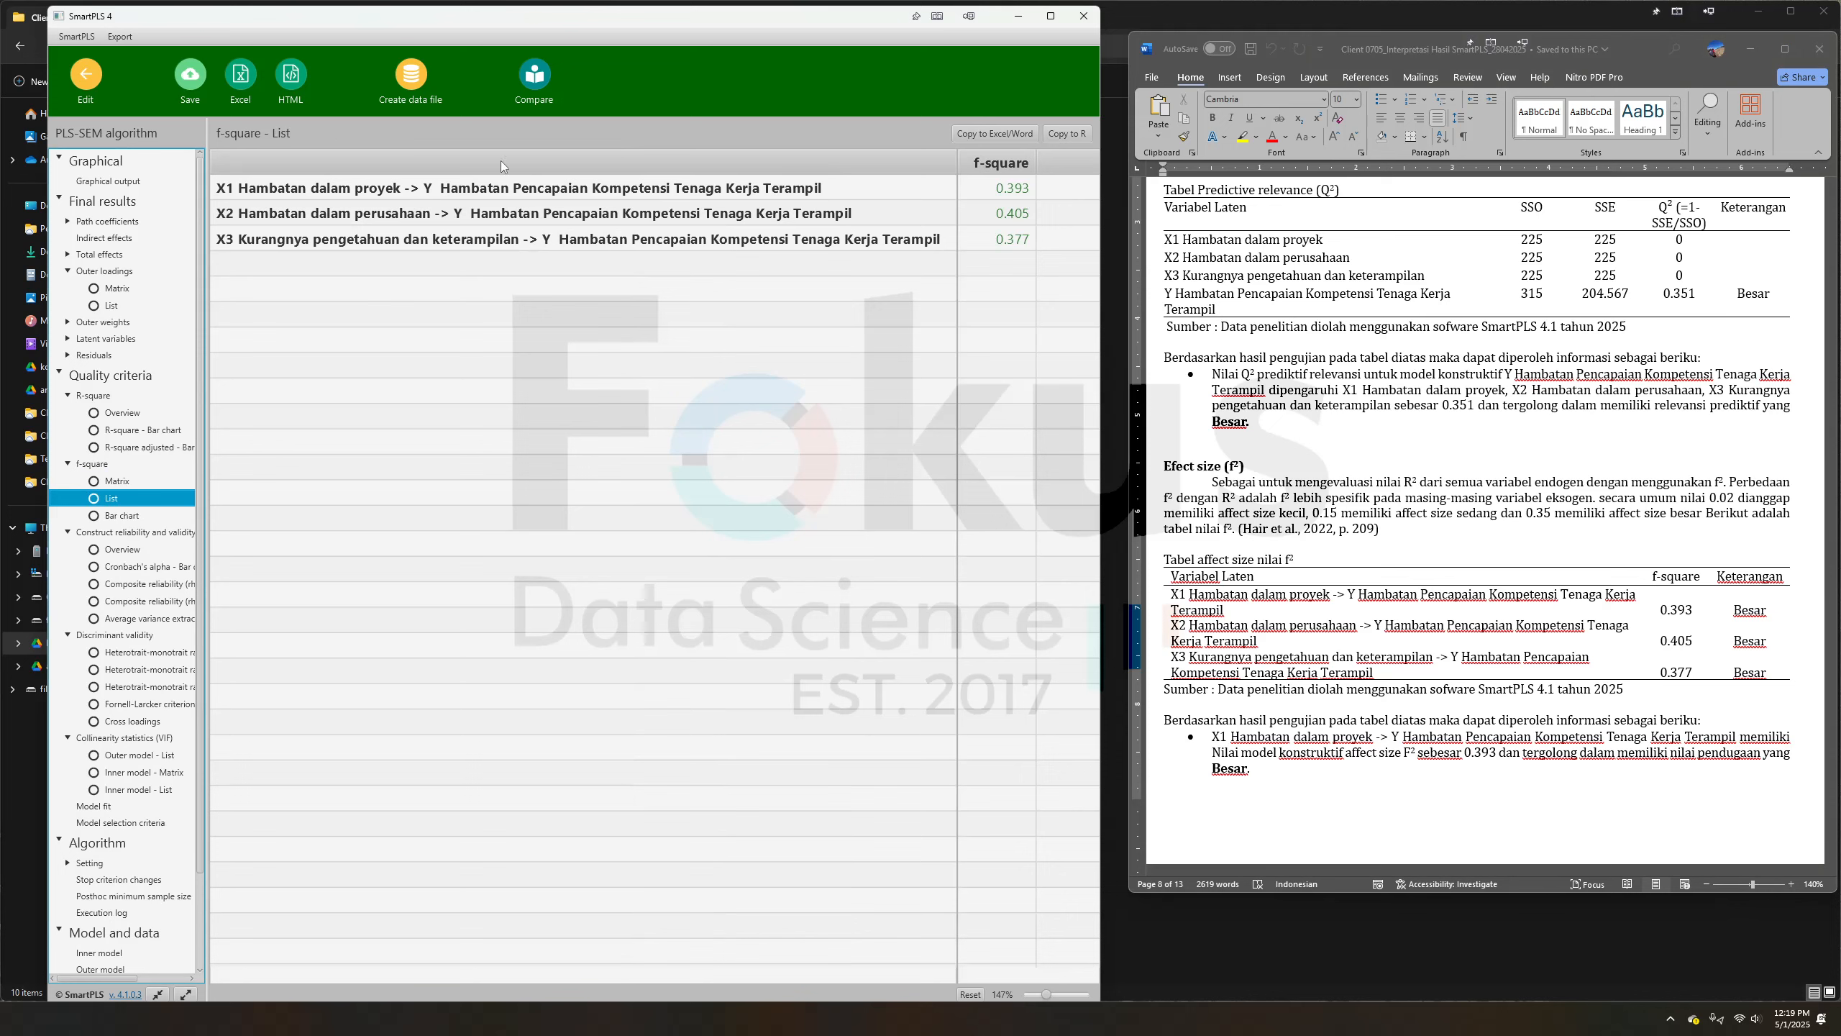
pyautogui.click(1013, 190)
pyautogui.click(1340, 508)
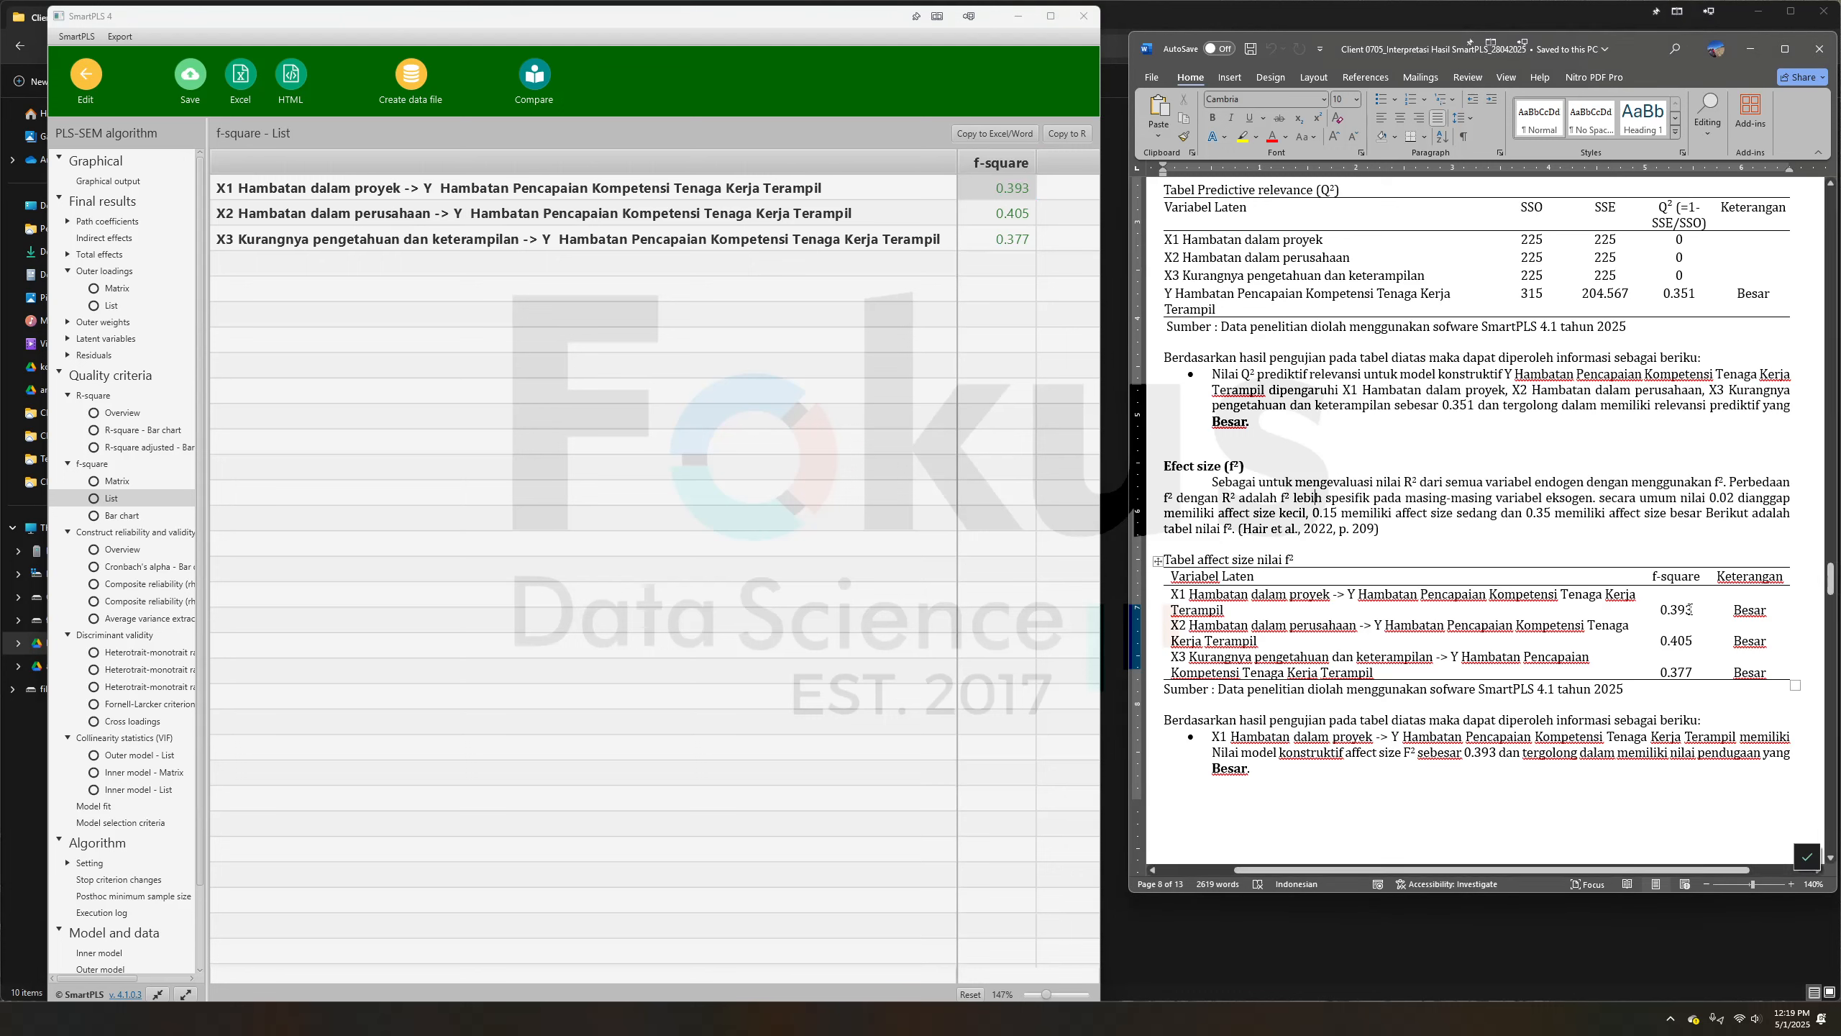
pyautogui.click(1747, 609)
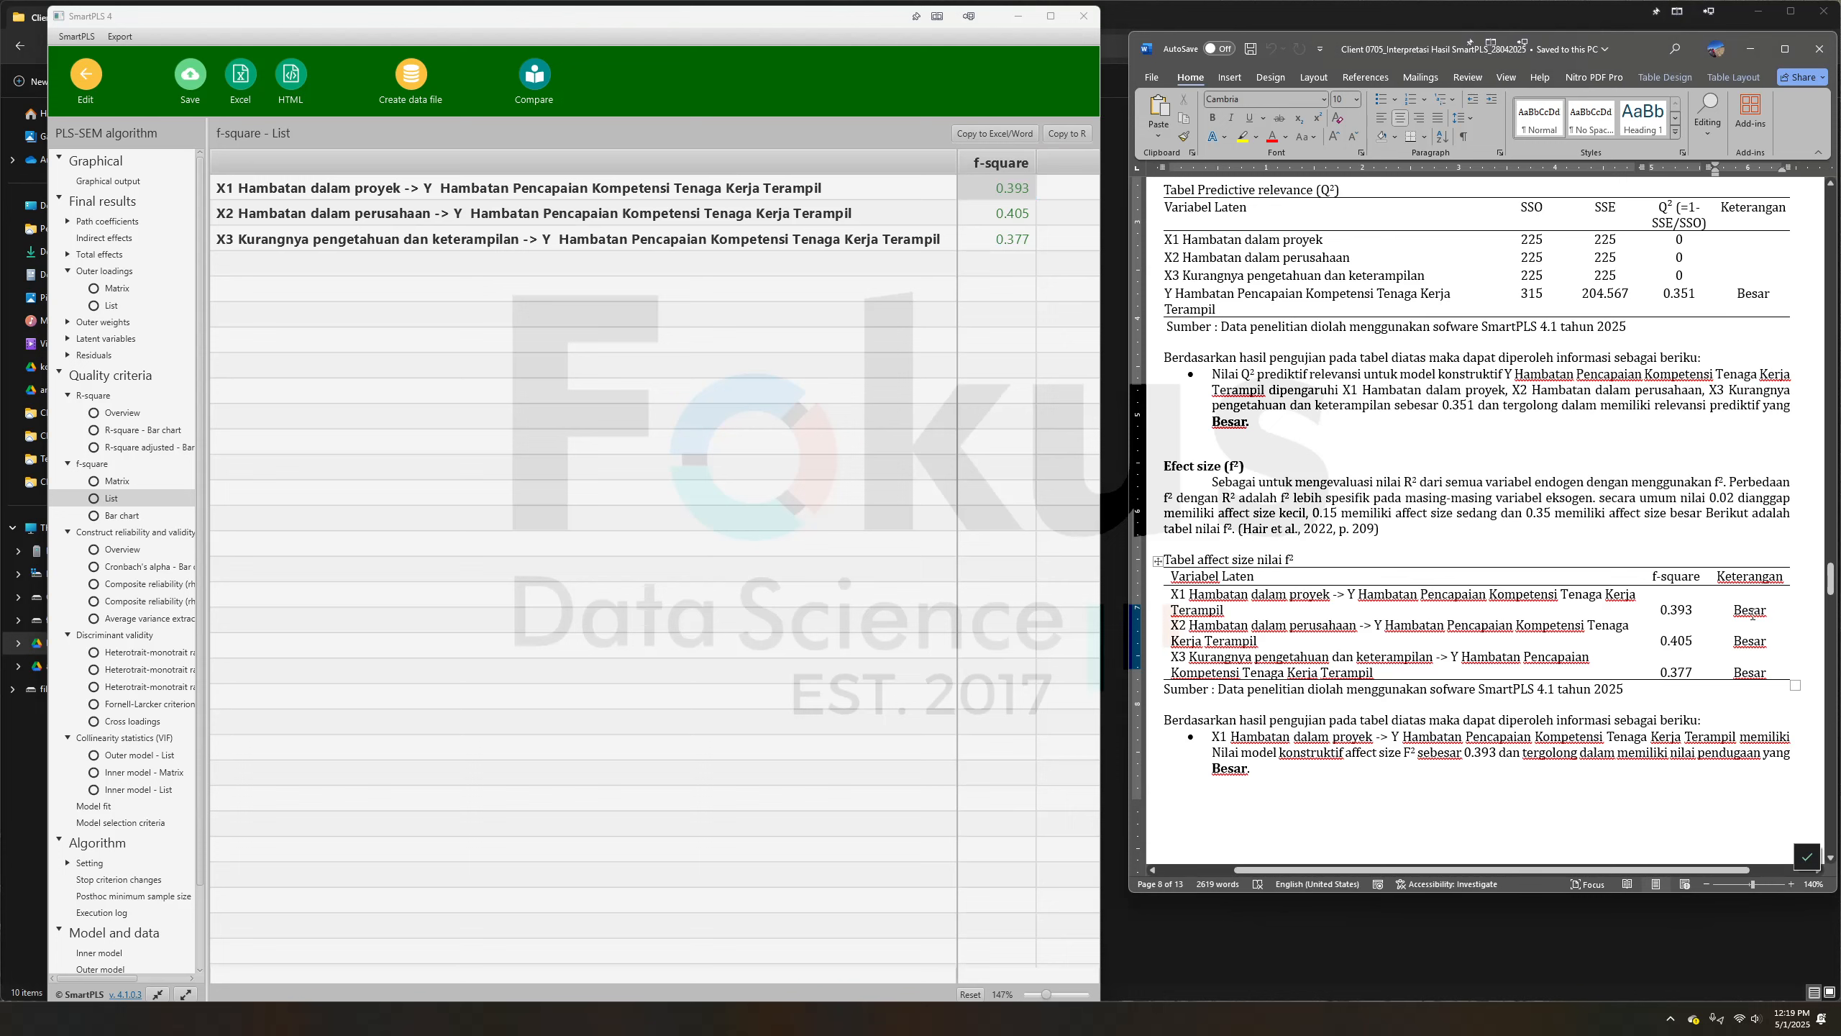
pyautogui.moveTo(1662, 608); pyautogui.dragTo(1682, 673)
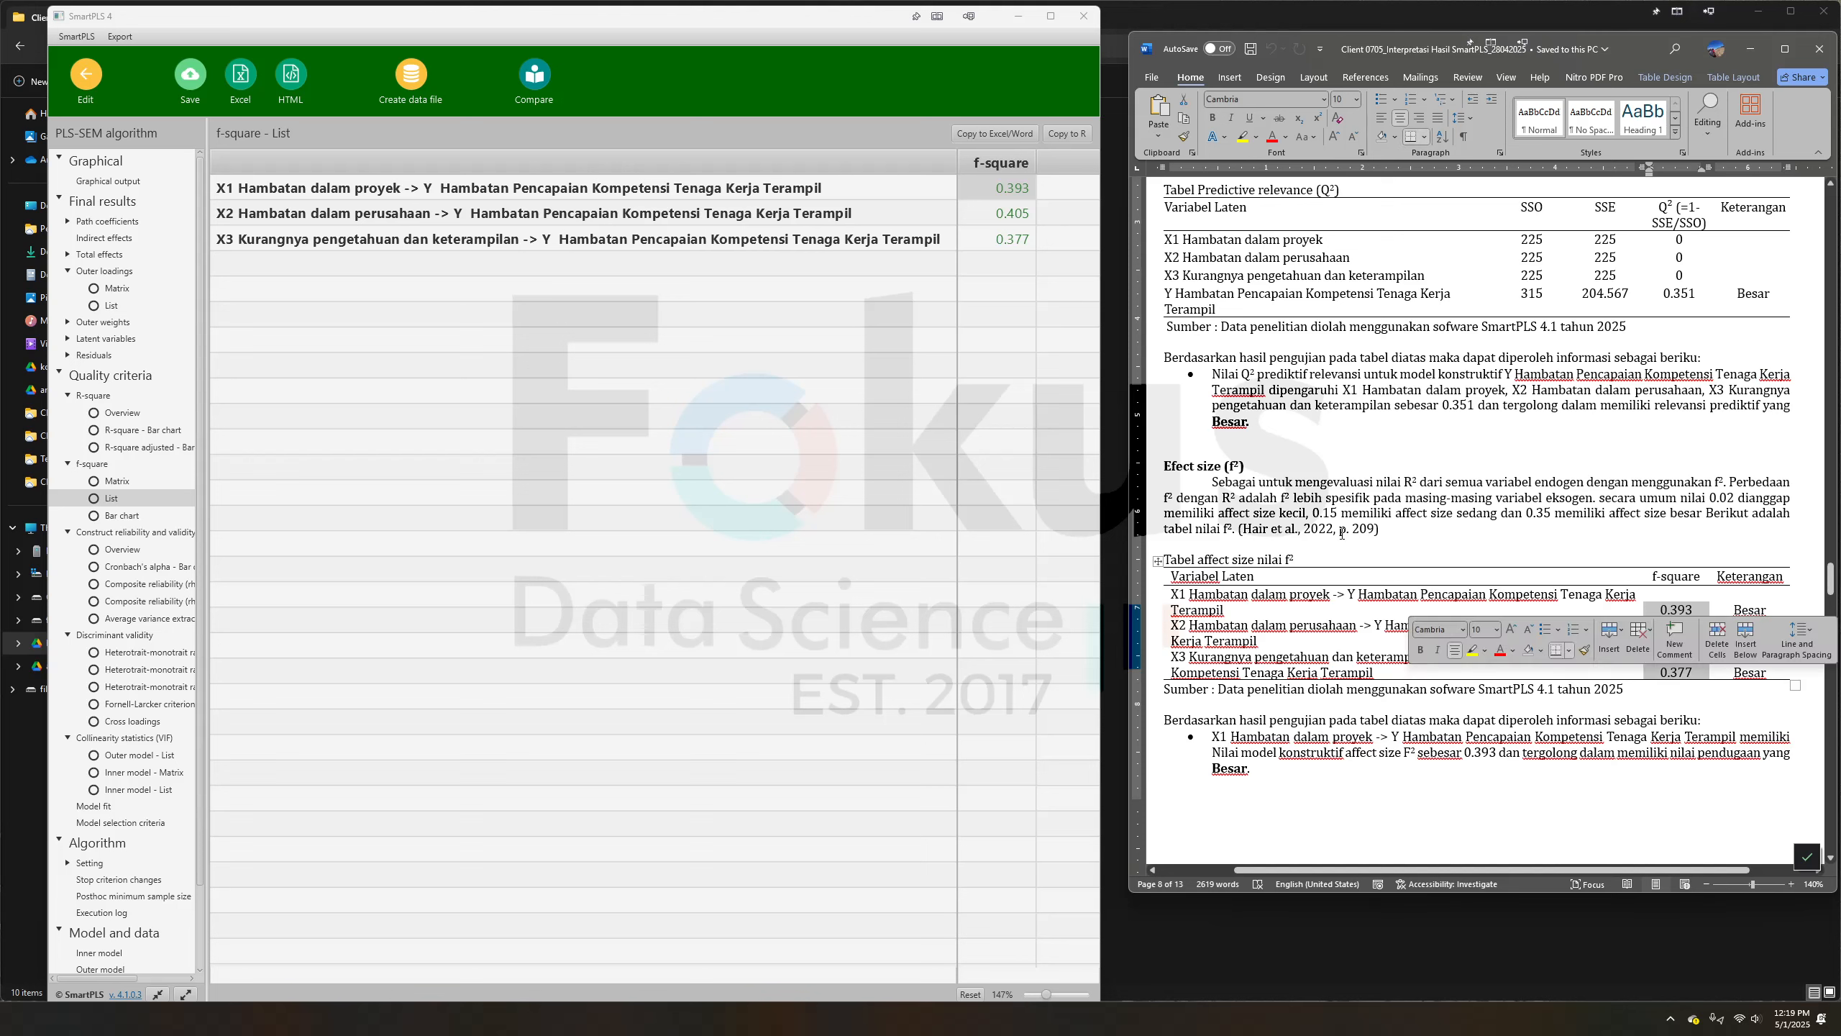
# Review the effect size criteria in the Word report's f² paragraph against the table's f-square values
pyautogui.moveTo(1381, 529); pyautogui.dragTo(1240, 484)
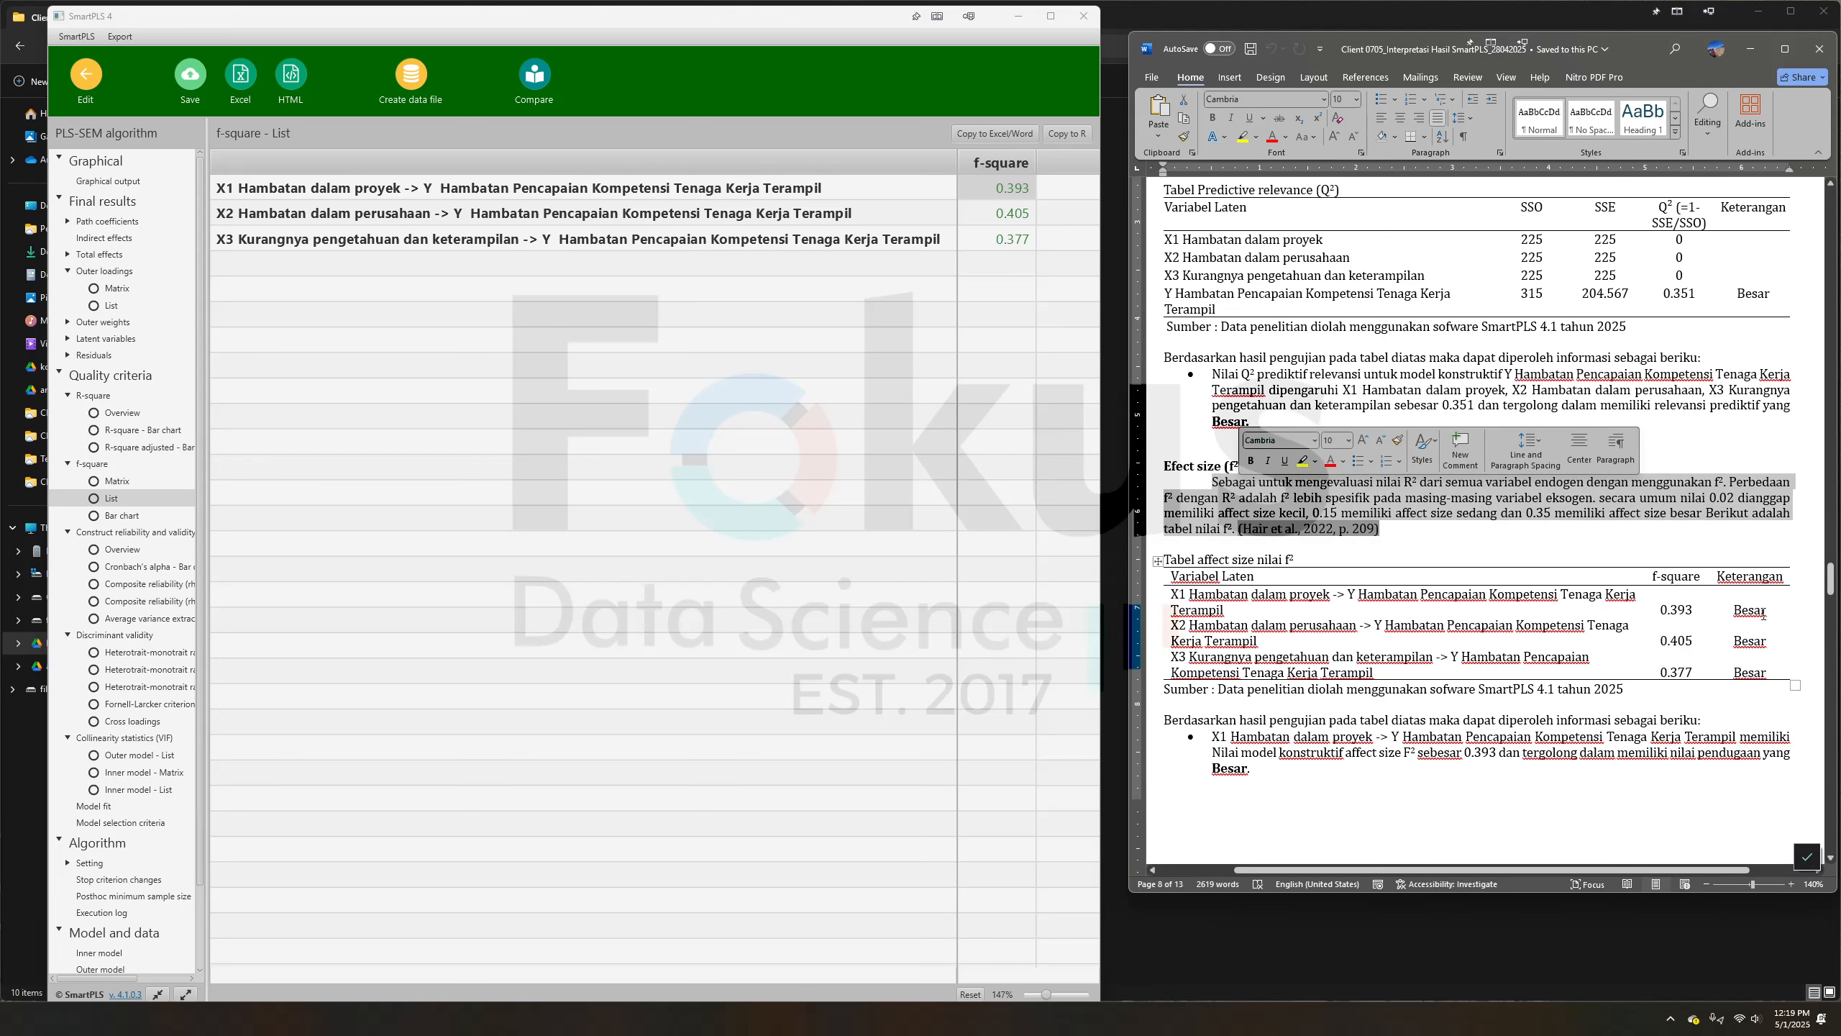
pyautogui.click(1440, 532)
pyautogui.moveTo(1553, 513)
pyautogui.mouseDown()
pyautogui.moveTo(1501, 513)
pyautogui.moveTo(1544, 513)
pyautogui.mouseUp()
pyautogui.click(1665, 606)
pyautogui.scroll(-5, 1526, 519)
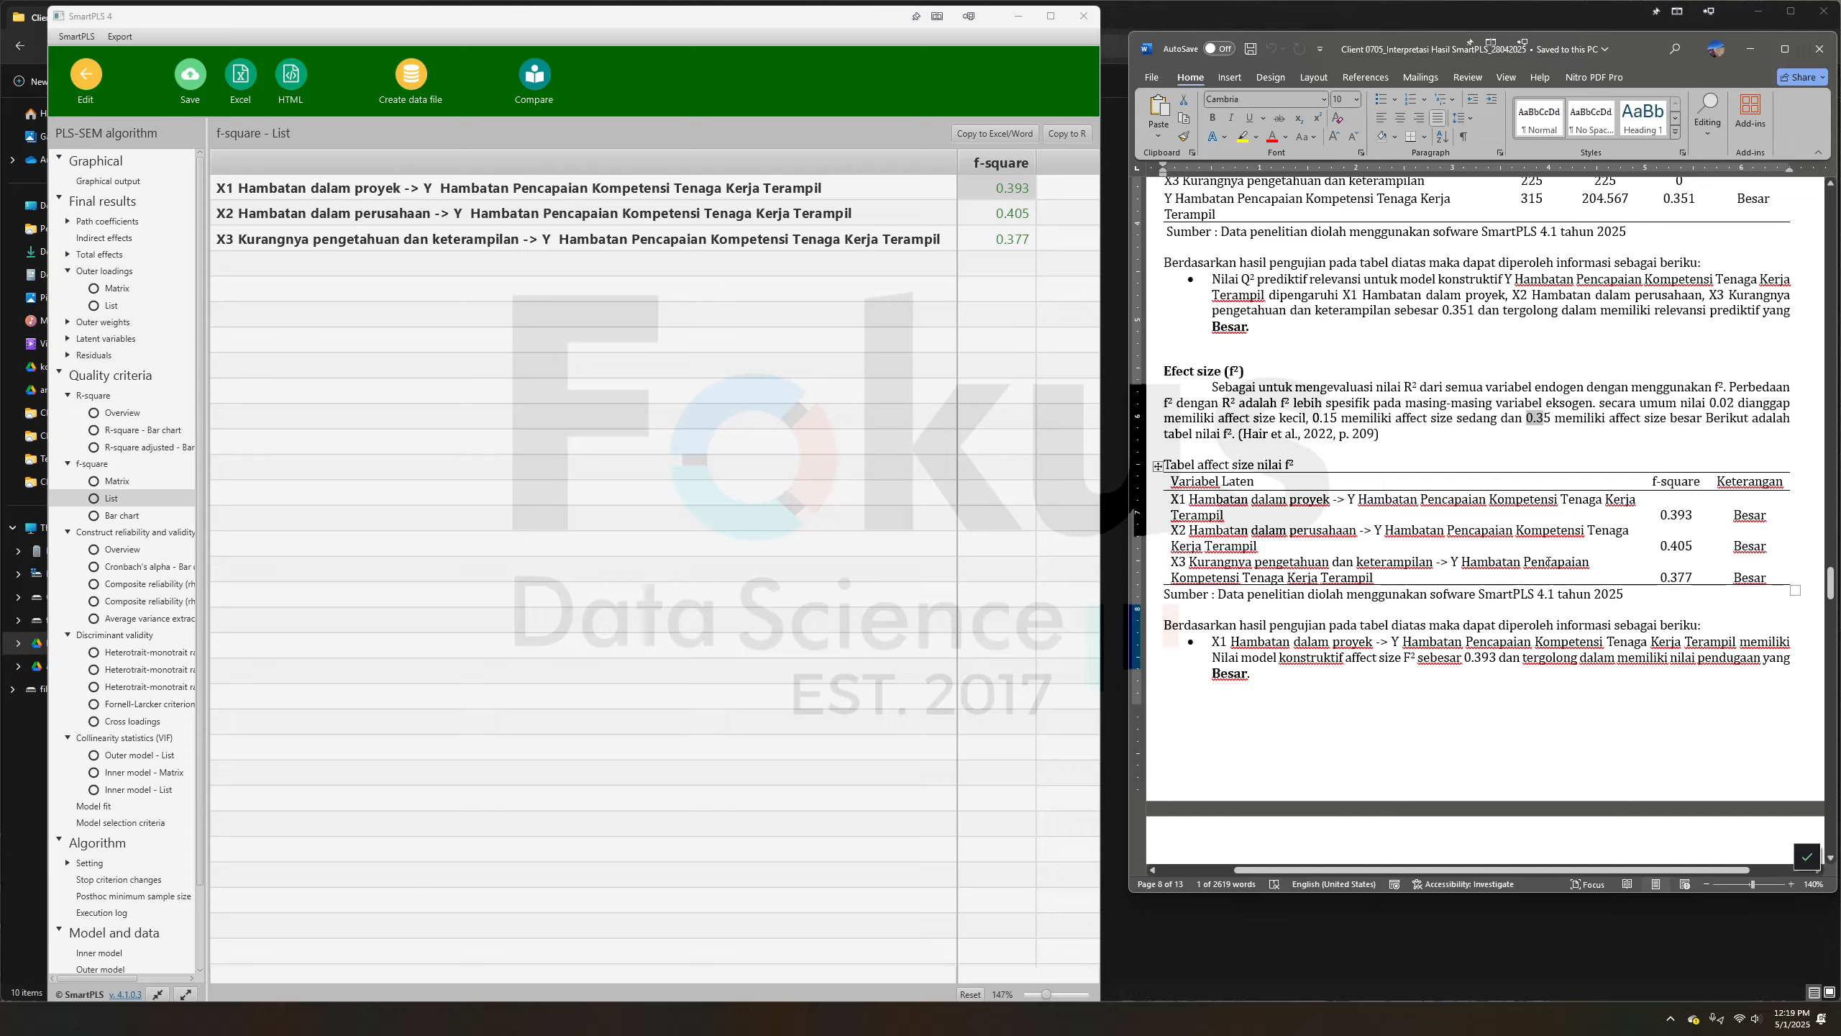
# Return to the Word report's Predictive relevance (Q²) section and read its explanation and table
pyautogui.scroll(3, 1551, 565)
pyautogui.scroll(4, 1552, 564)
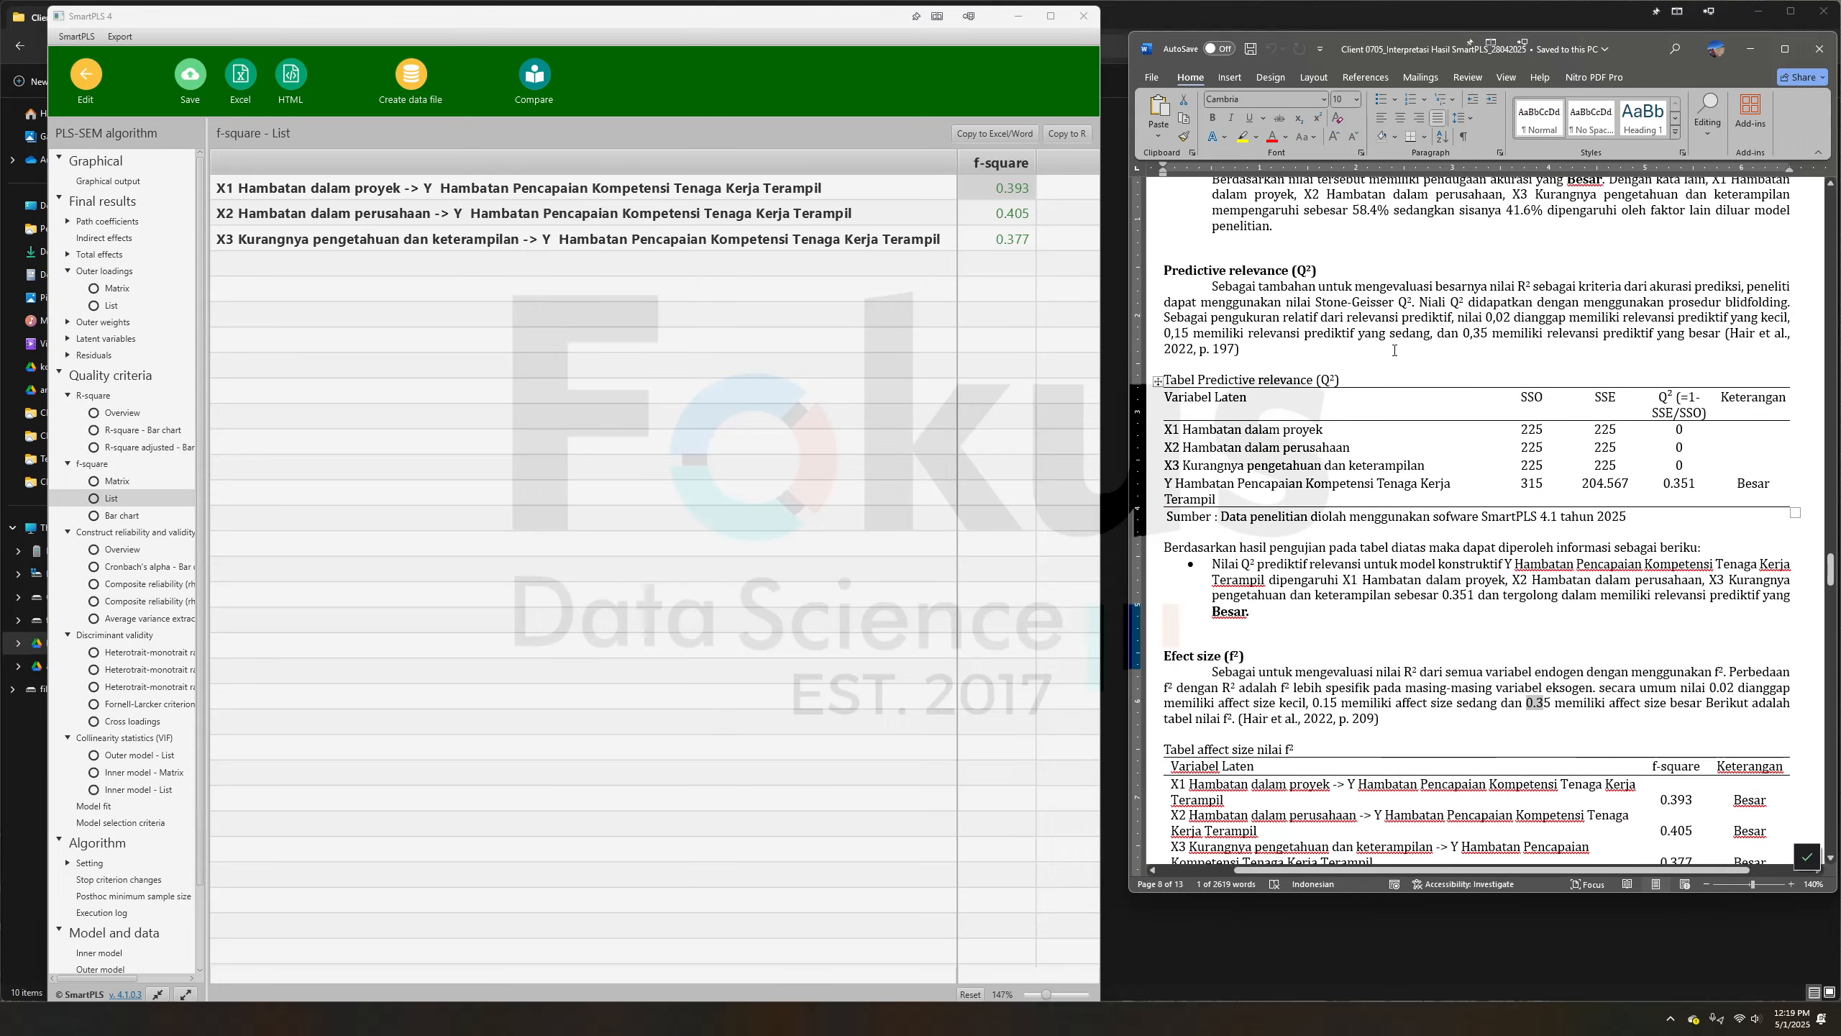
pyautogui.click(1300, 333)
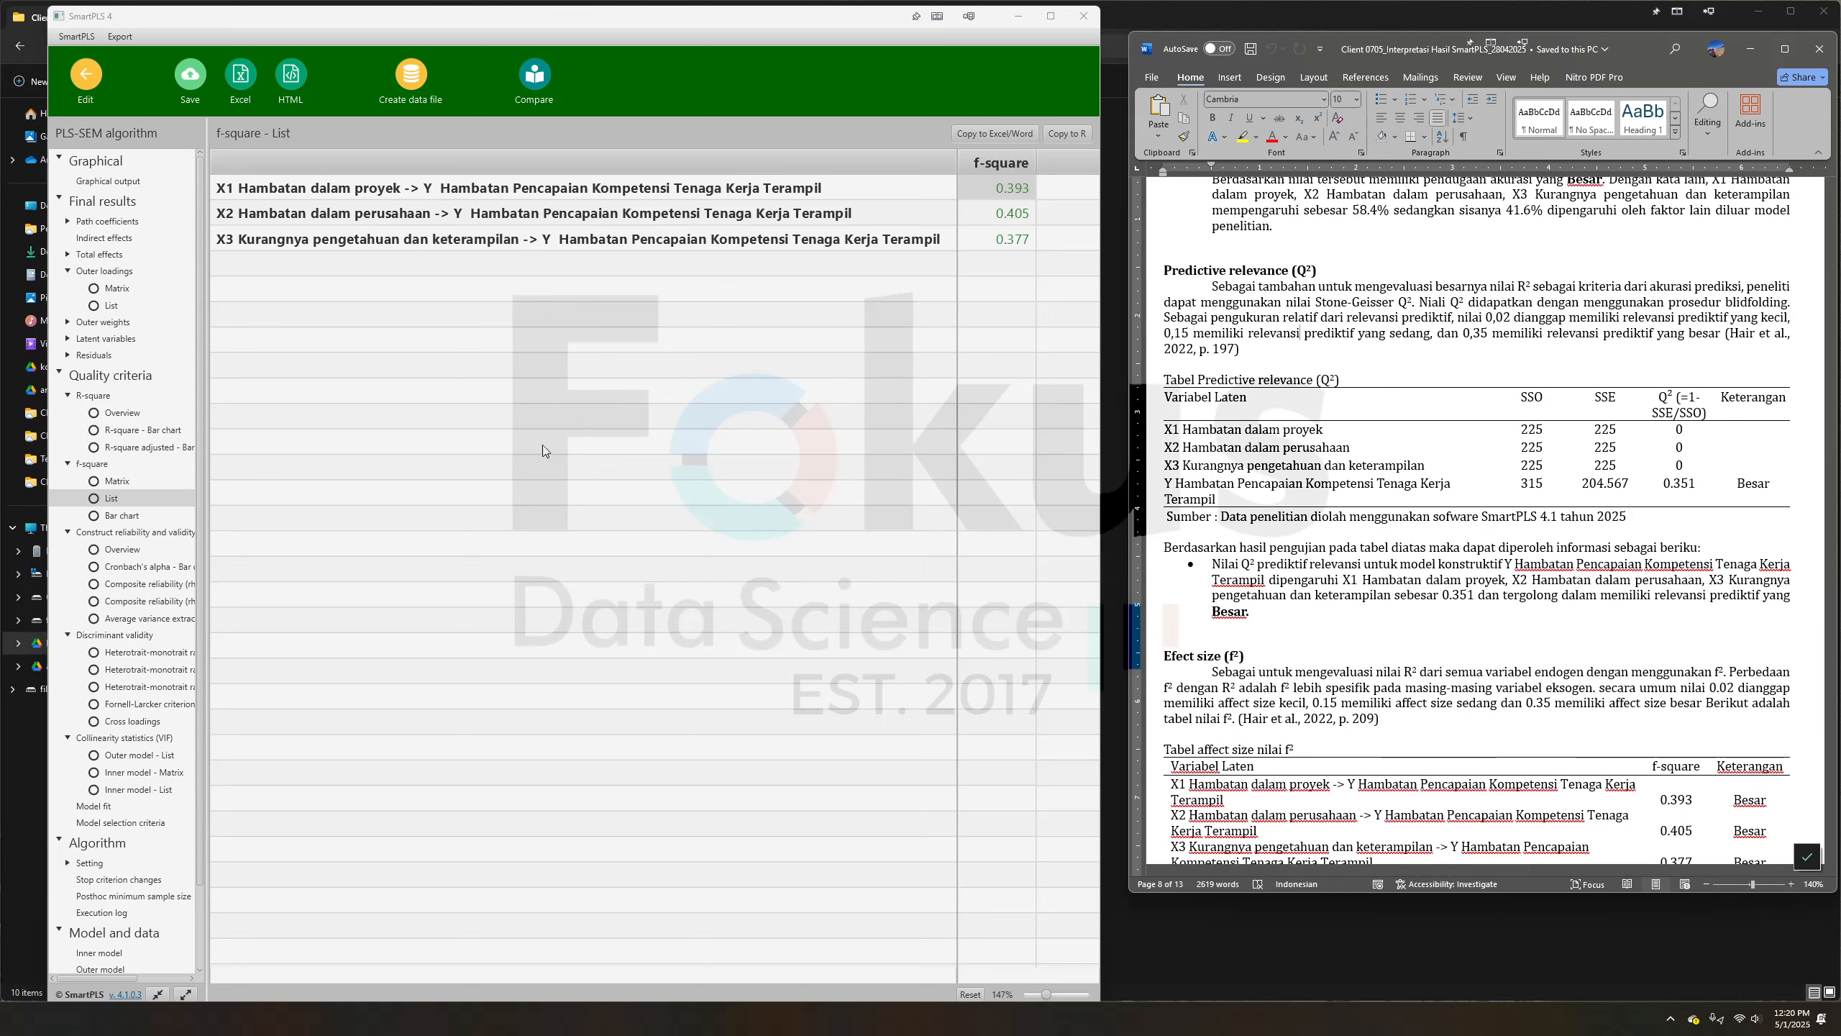
# Save the SmartPLS results report in the contoh project under the name plslagorithm
pyautogui.click(697, 100)
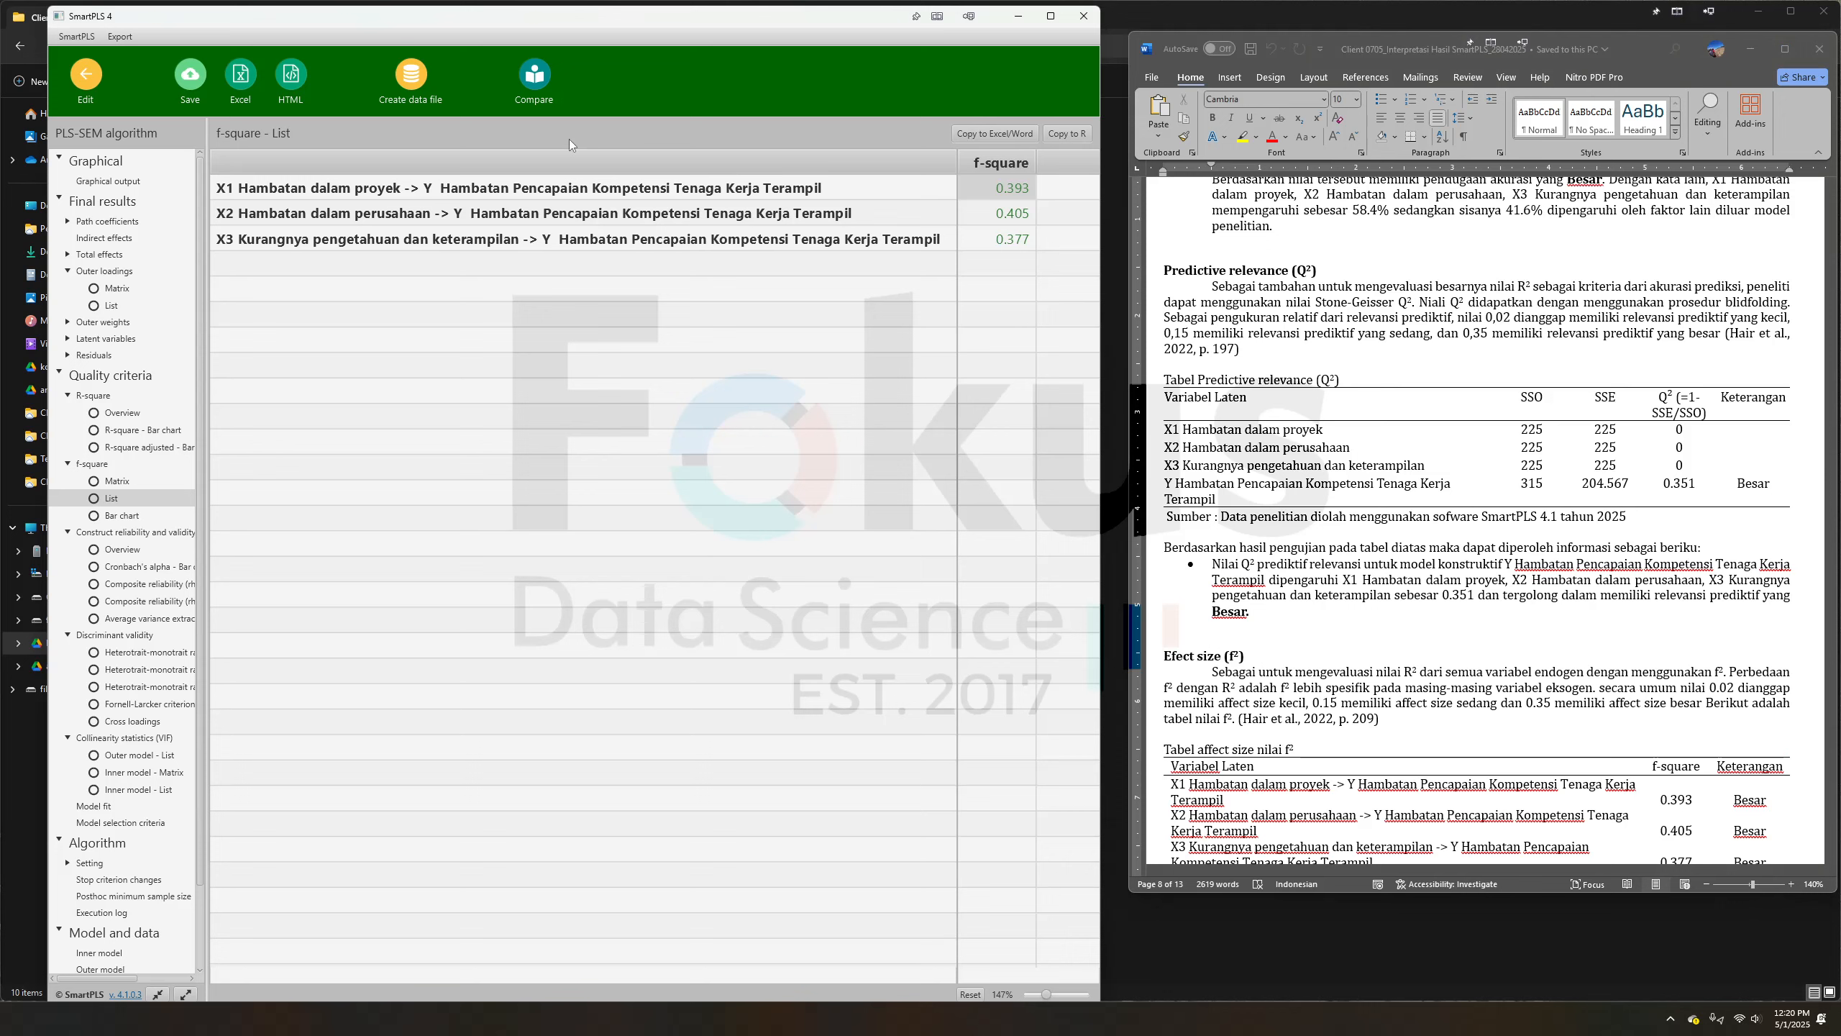
pyautogui.click(190, 74)
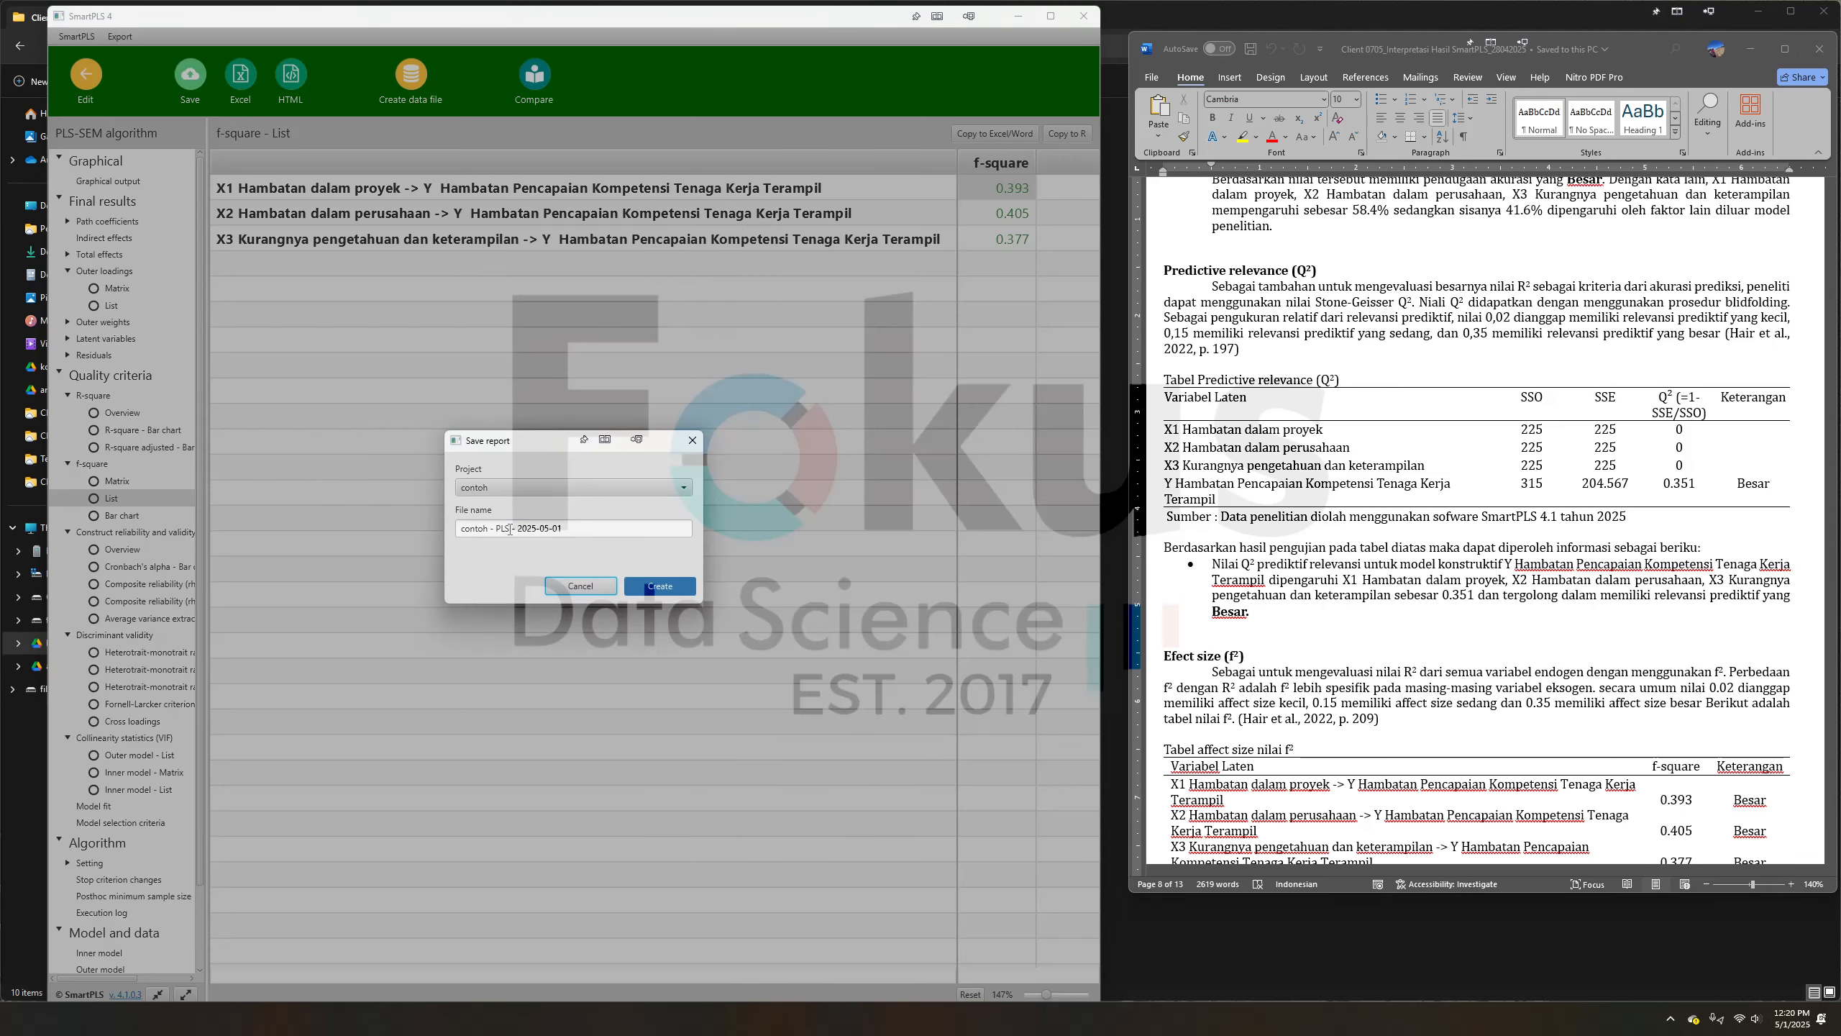
pyautogui.tripleClick(510, 528)
pyautogui.press('BackSpace')
pyautogui.write('plslagorithm')
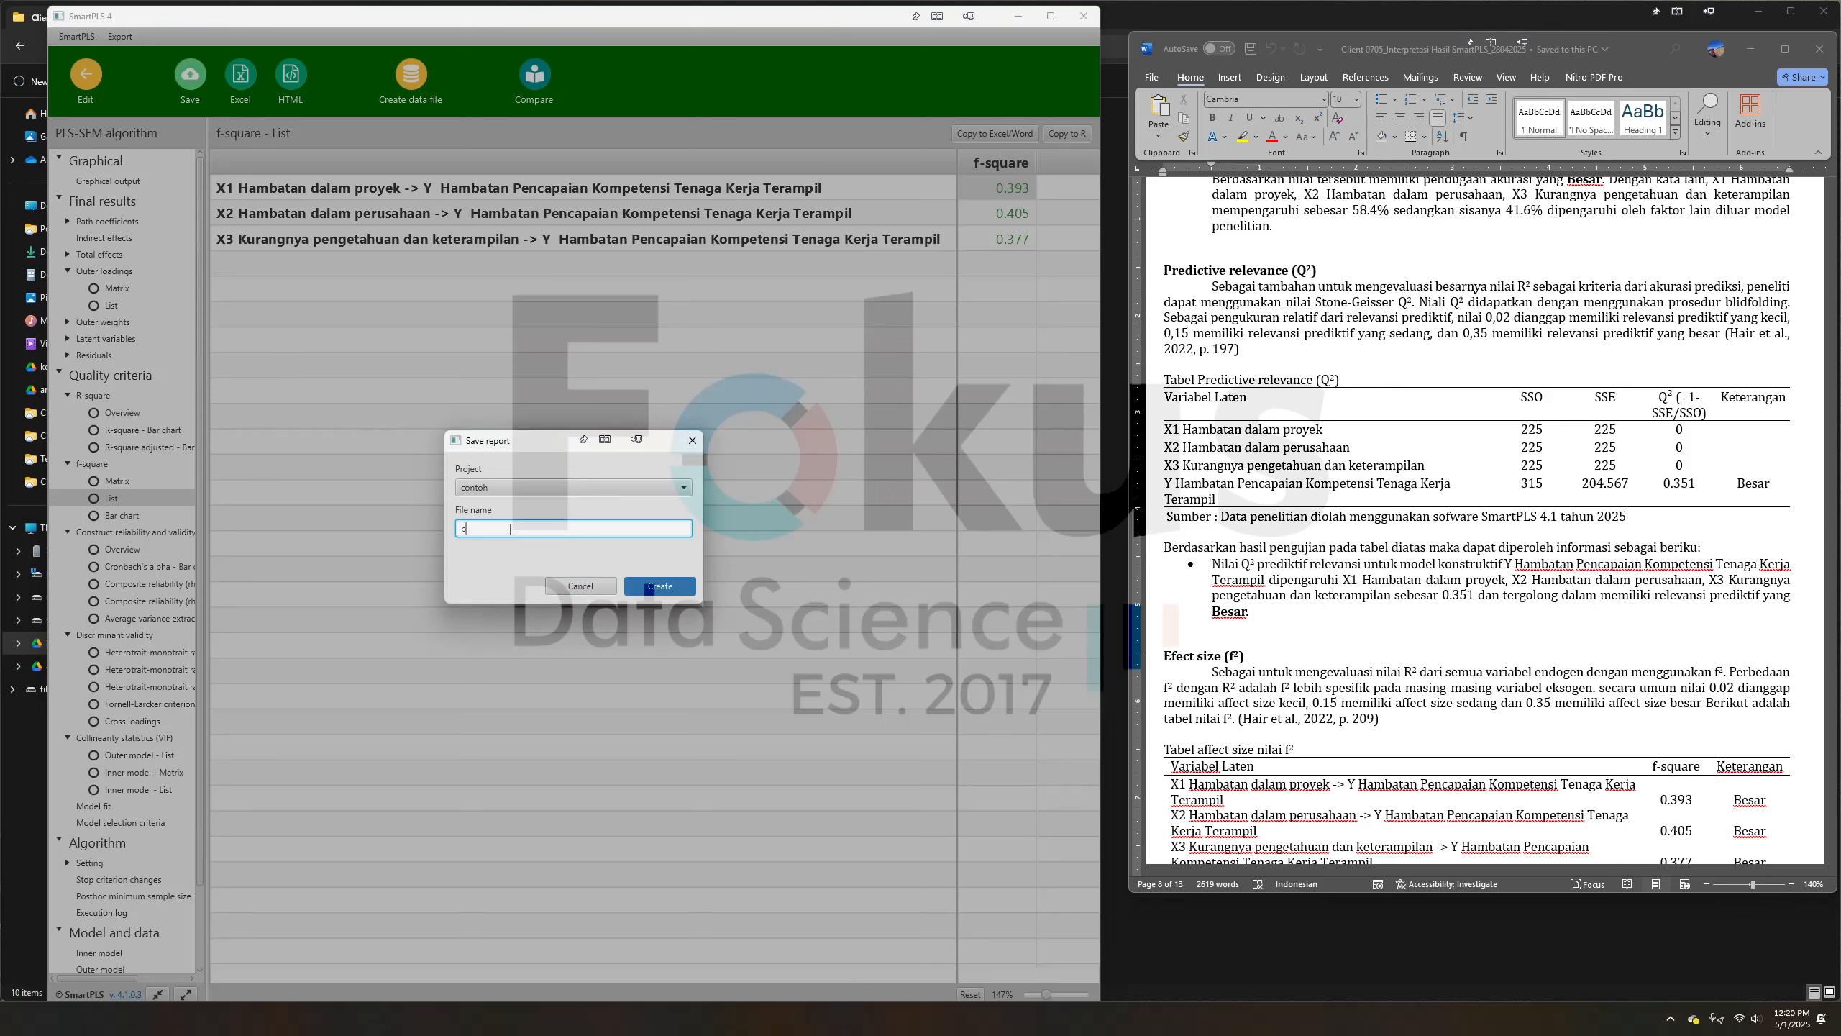
pyautogui.click(651, 587)
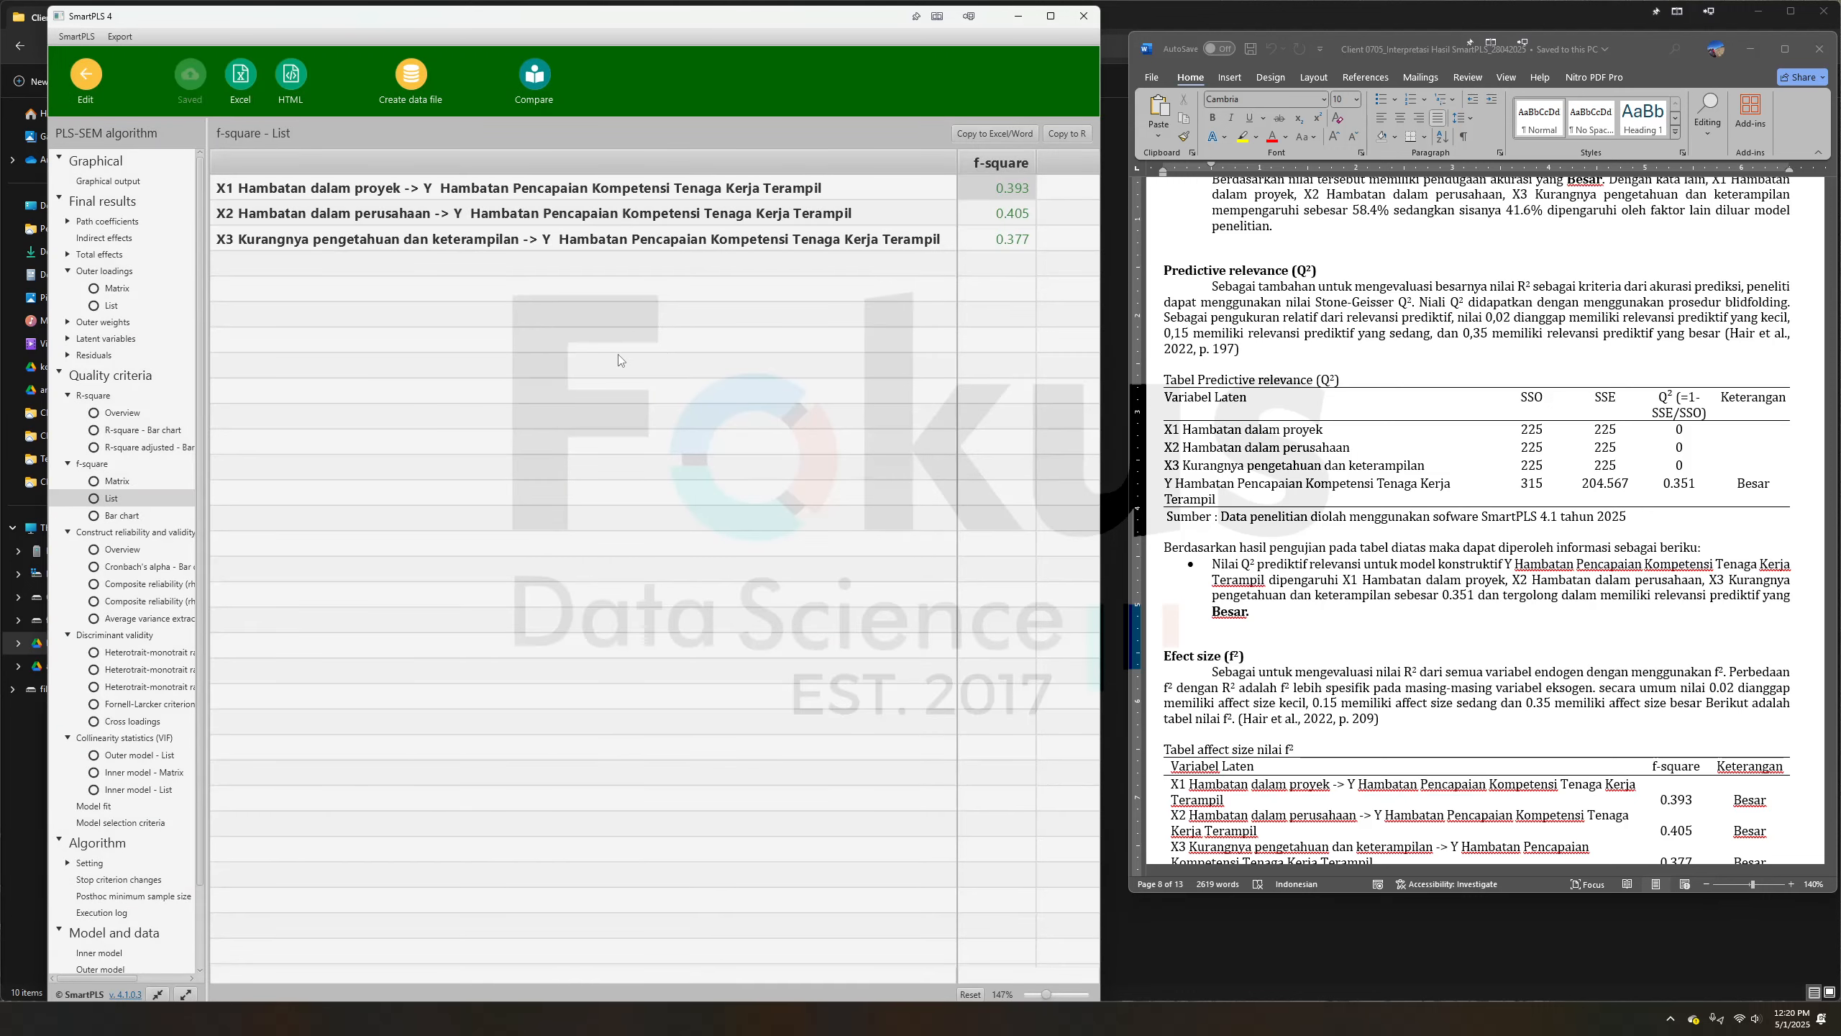
pyautogui.click(238, 81)
pyautogui.click(772, 631)
pyautogui.click(136, 69)
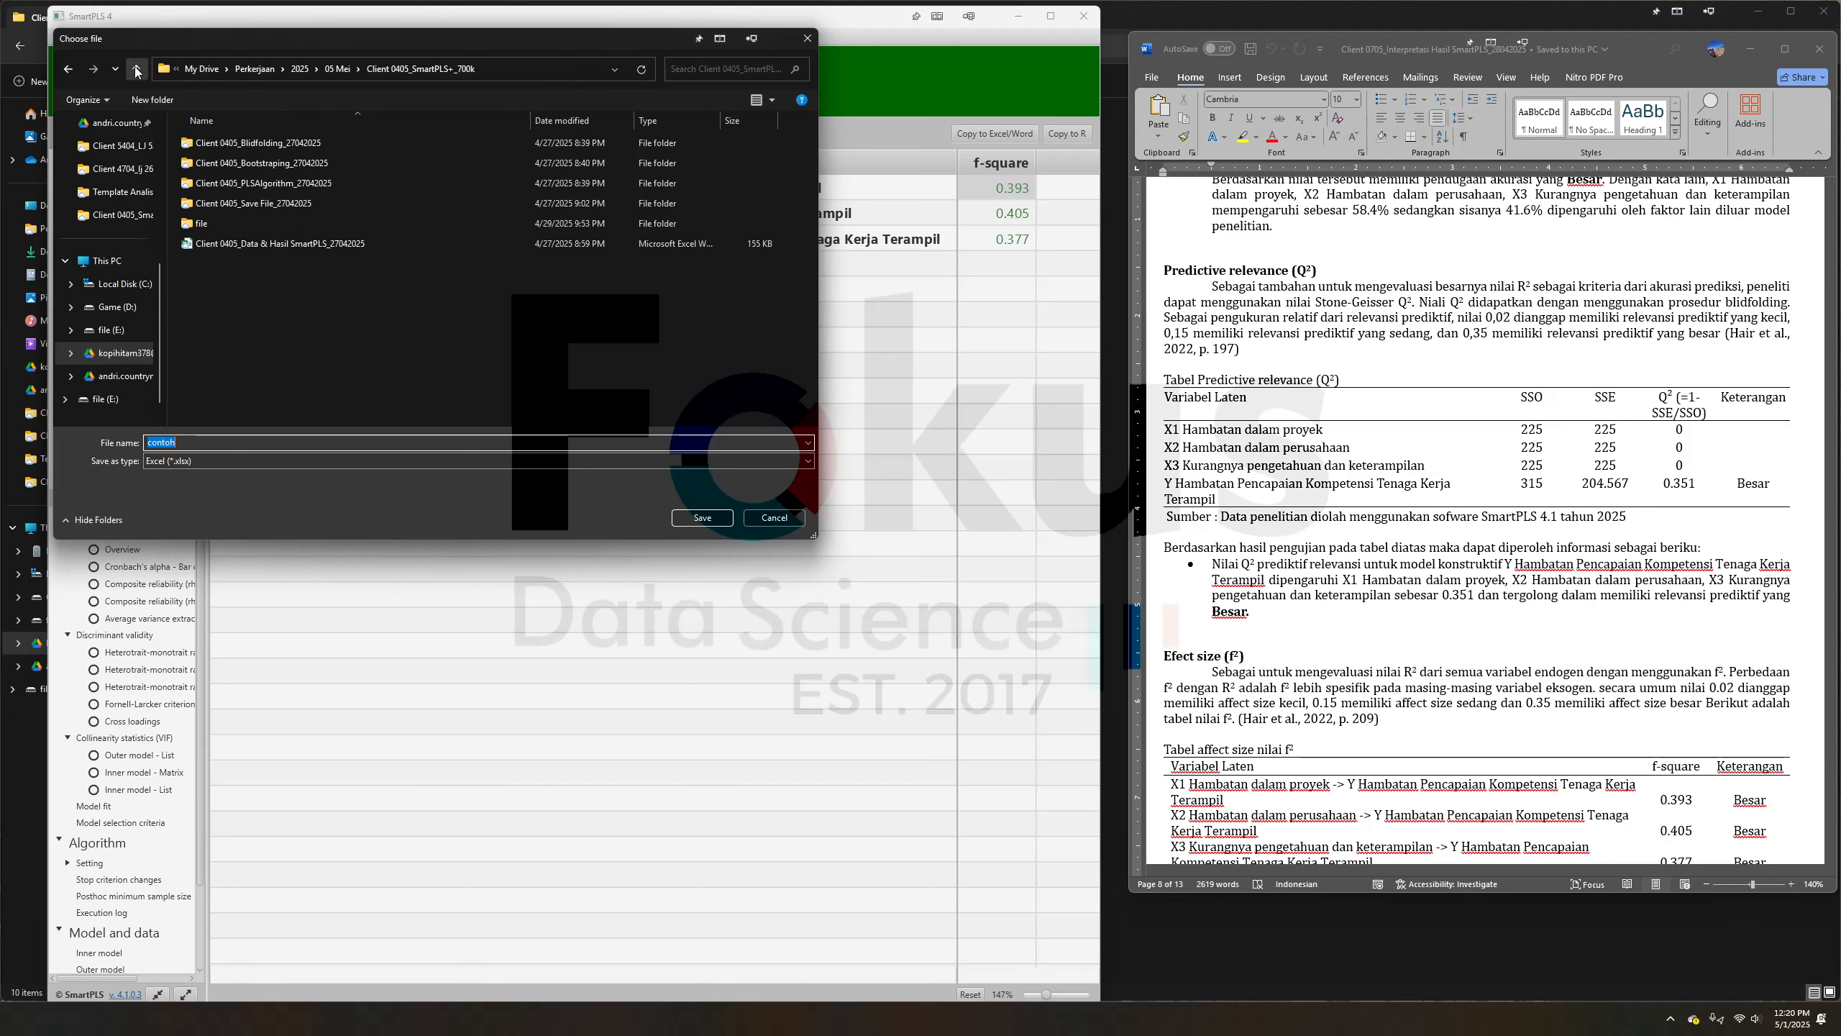
pyautogui.click(135, 69)
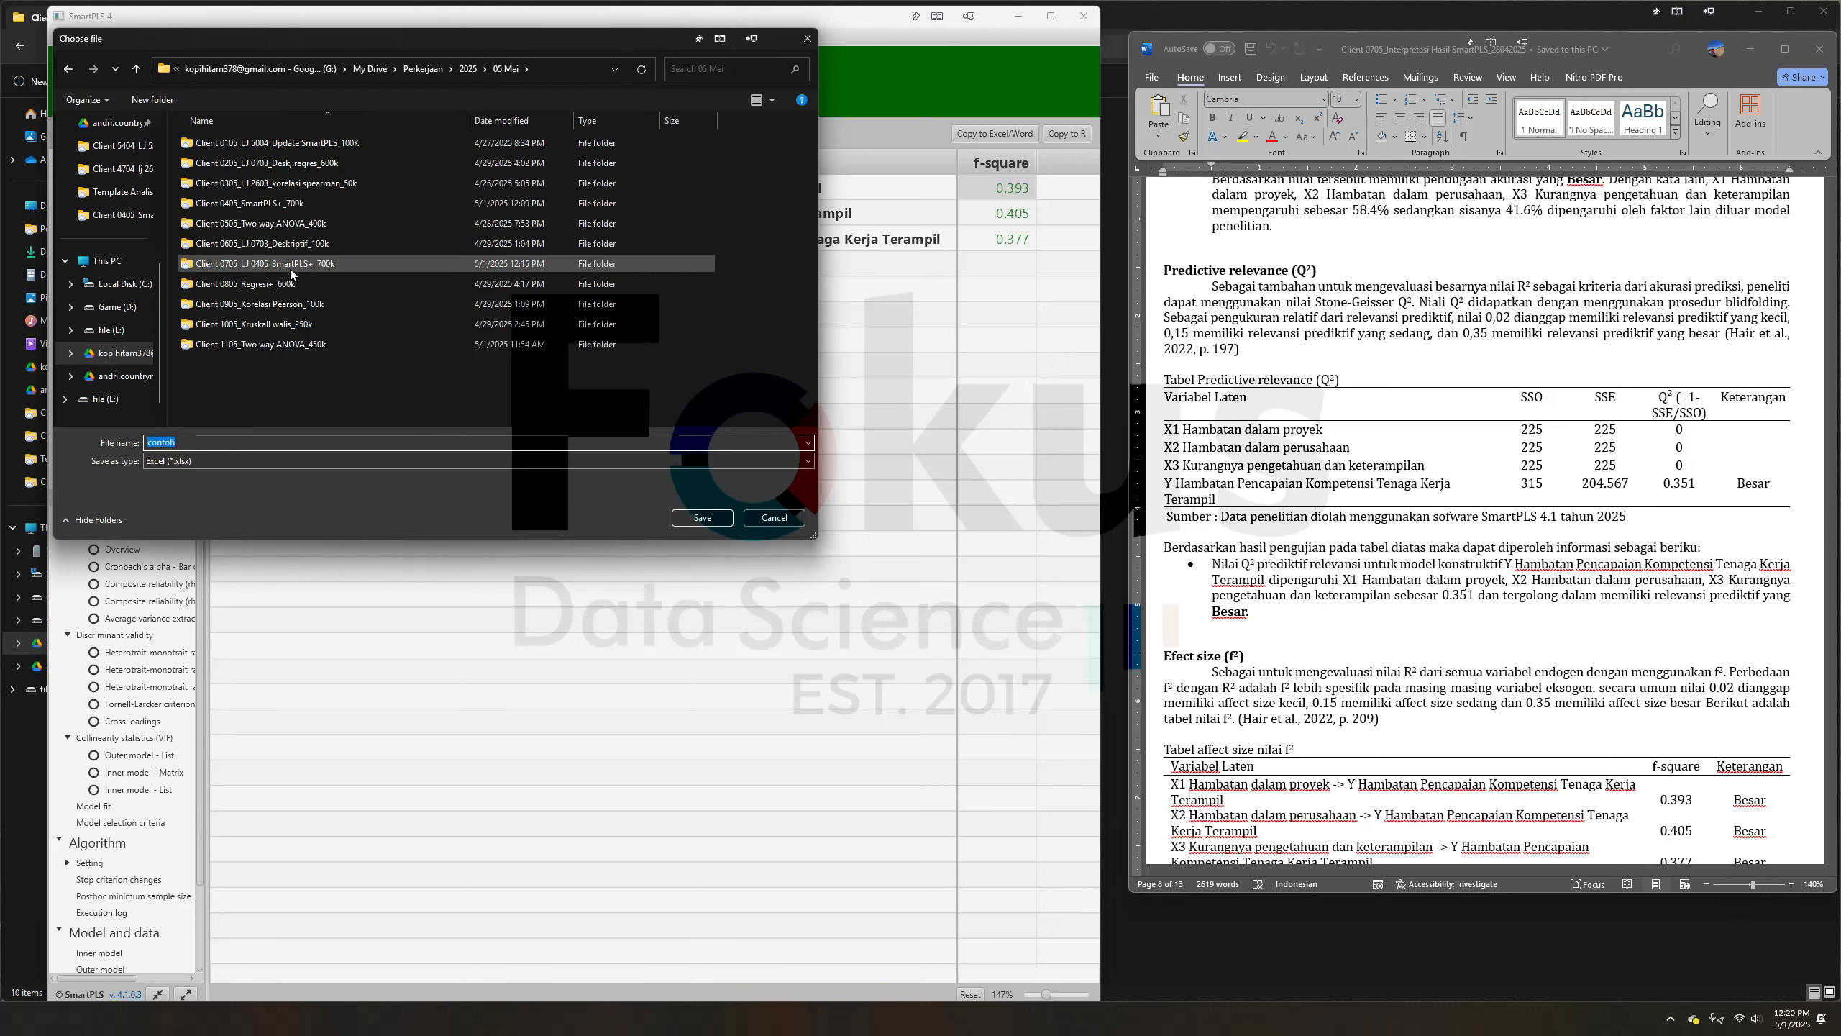
pyautogui.doubleClick(290, 268)
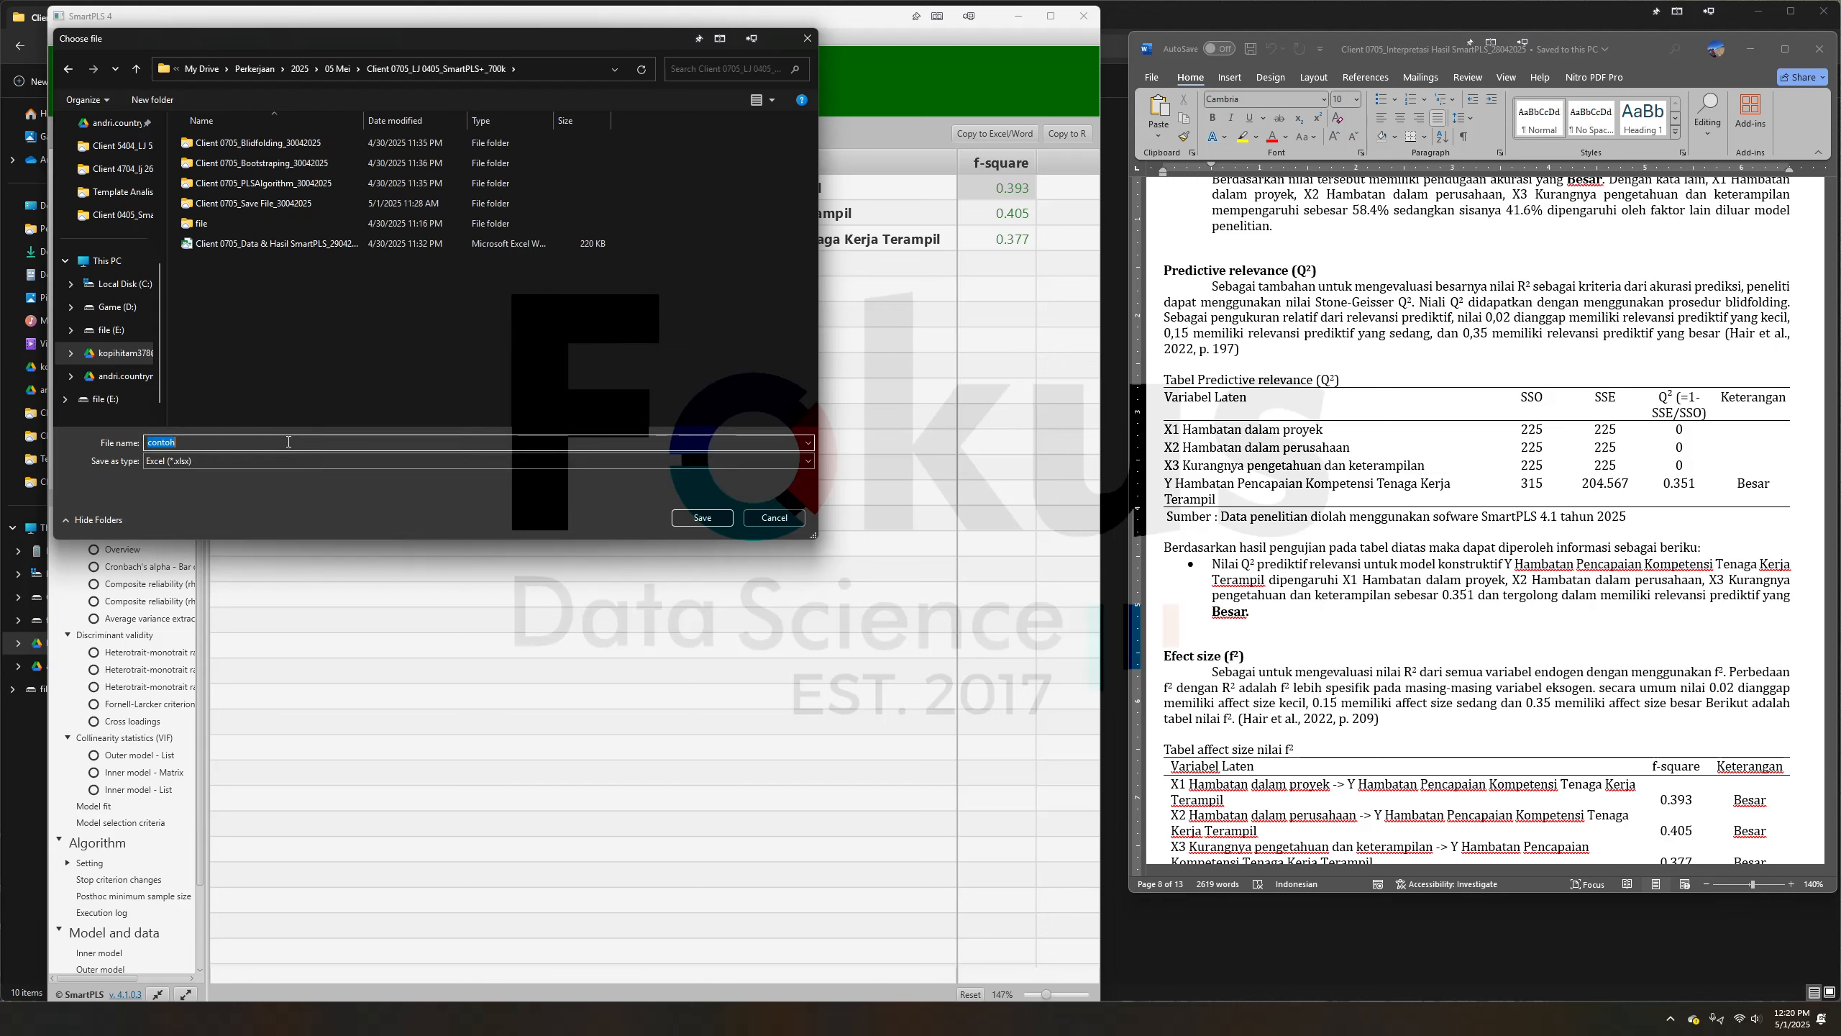
pyautogui.press('BackSpace')
pyautogui.write('plslagorithm')
pyautogui.click(265, 165)
pyautogui.doubleClick(268, 184)
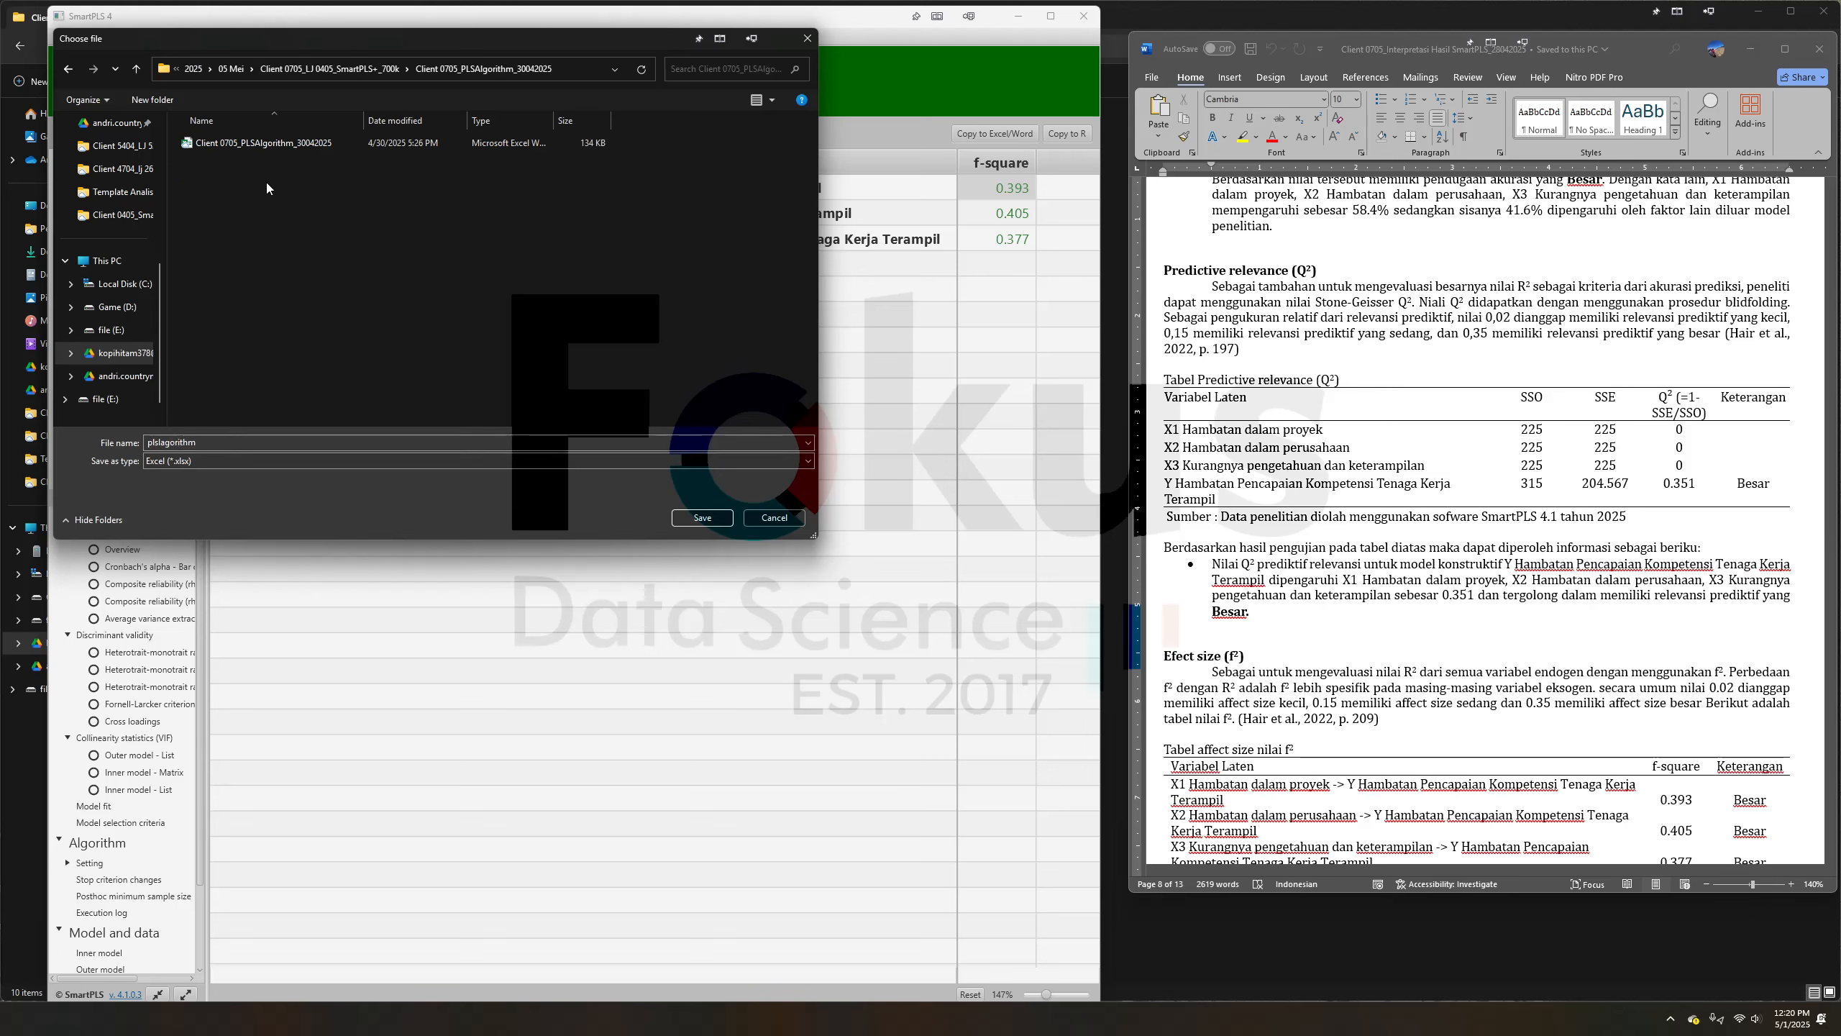
pyautogui.click(136, 69)
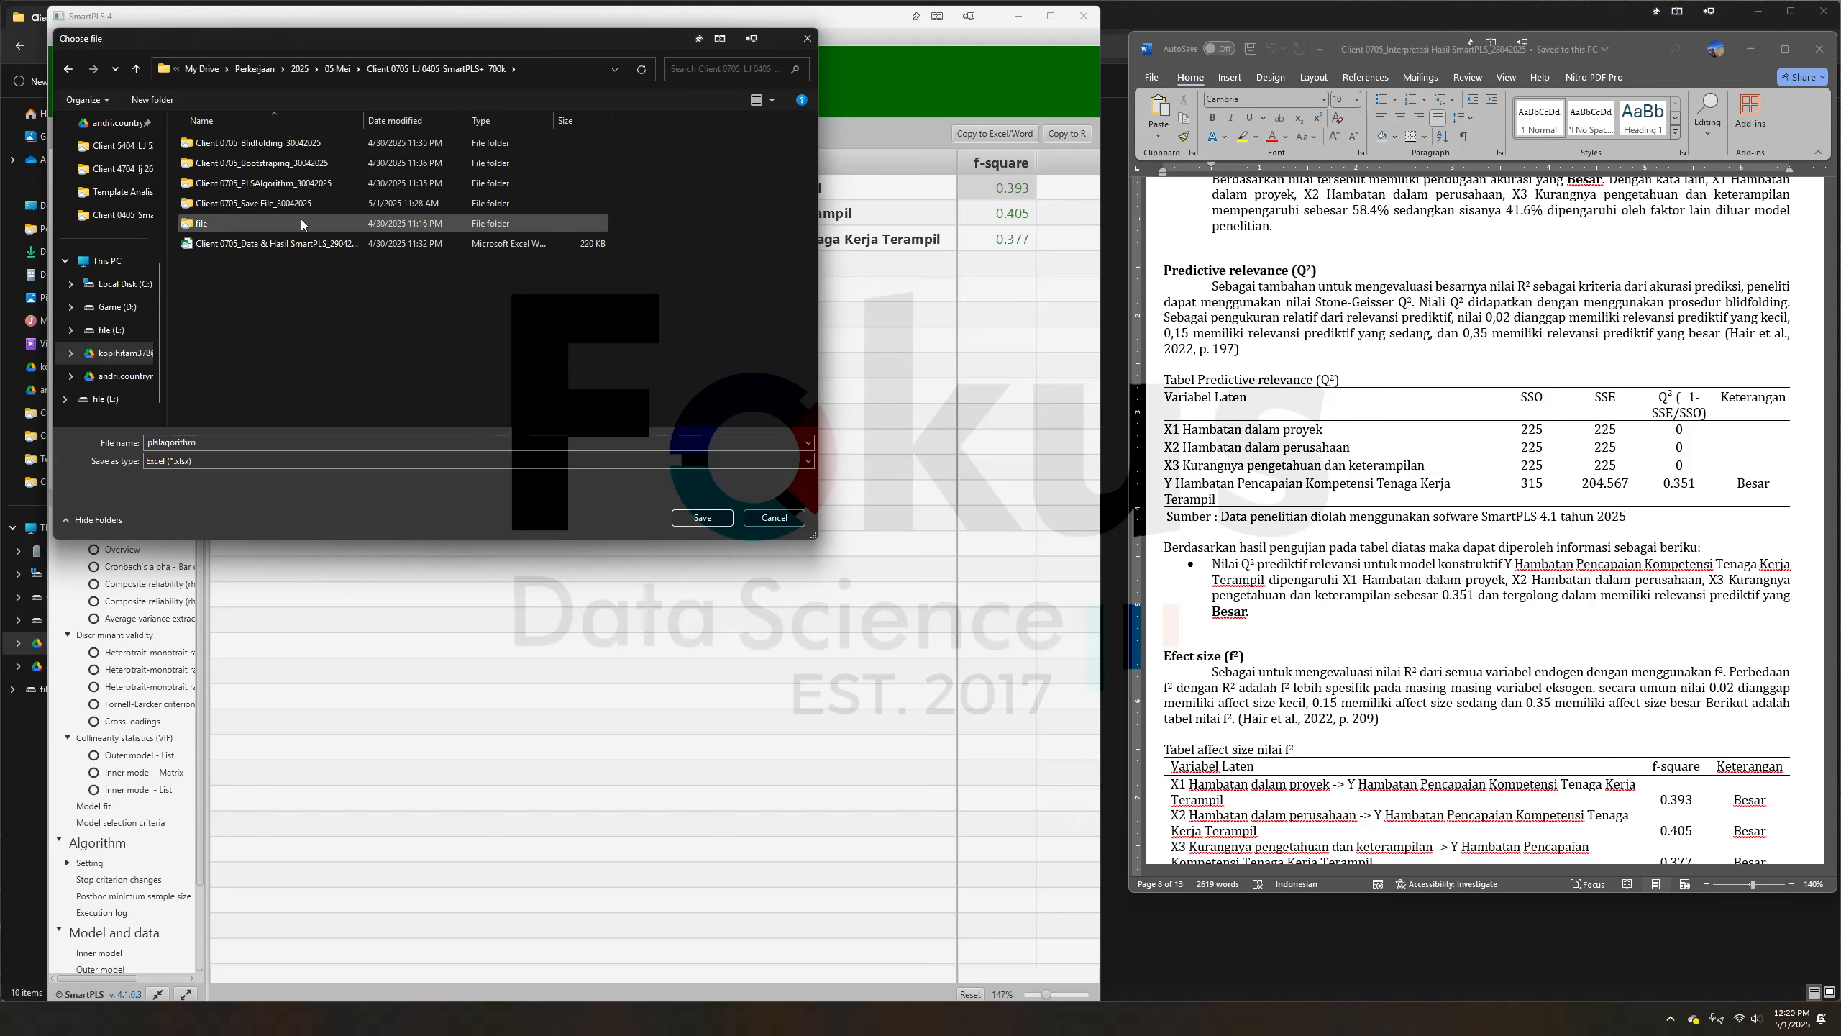
pyautogui.click(774, 517)
# Return to the contoh model and run the Blindfolding calculation with an omission distance of 7, opening its report
pyautogui.click(88, 78)
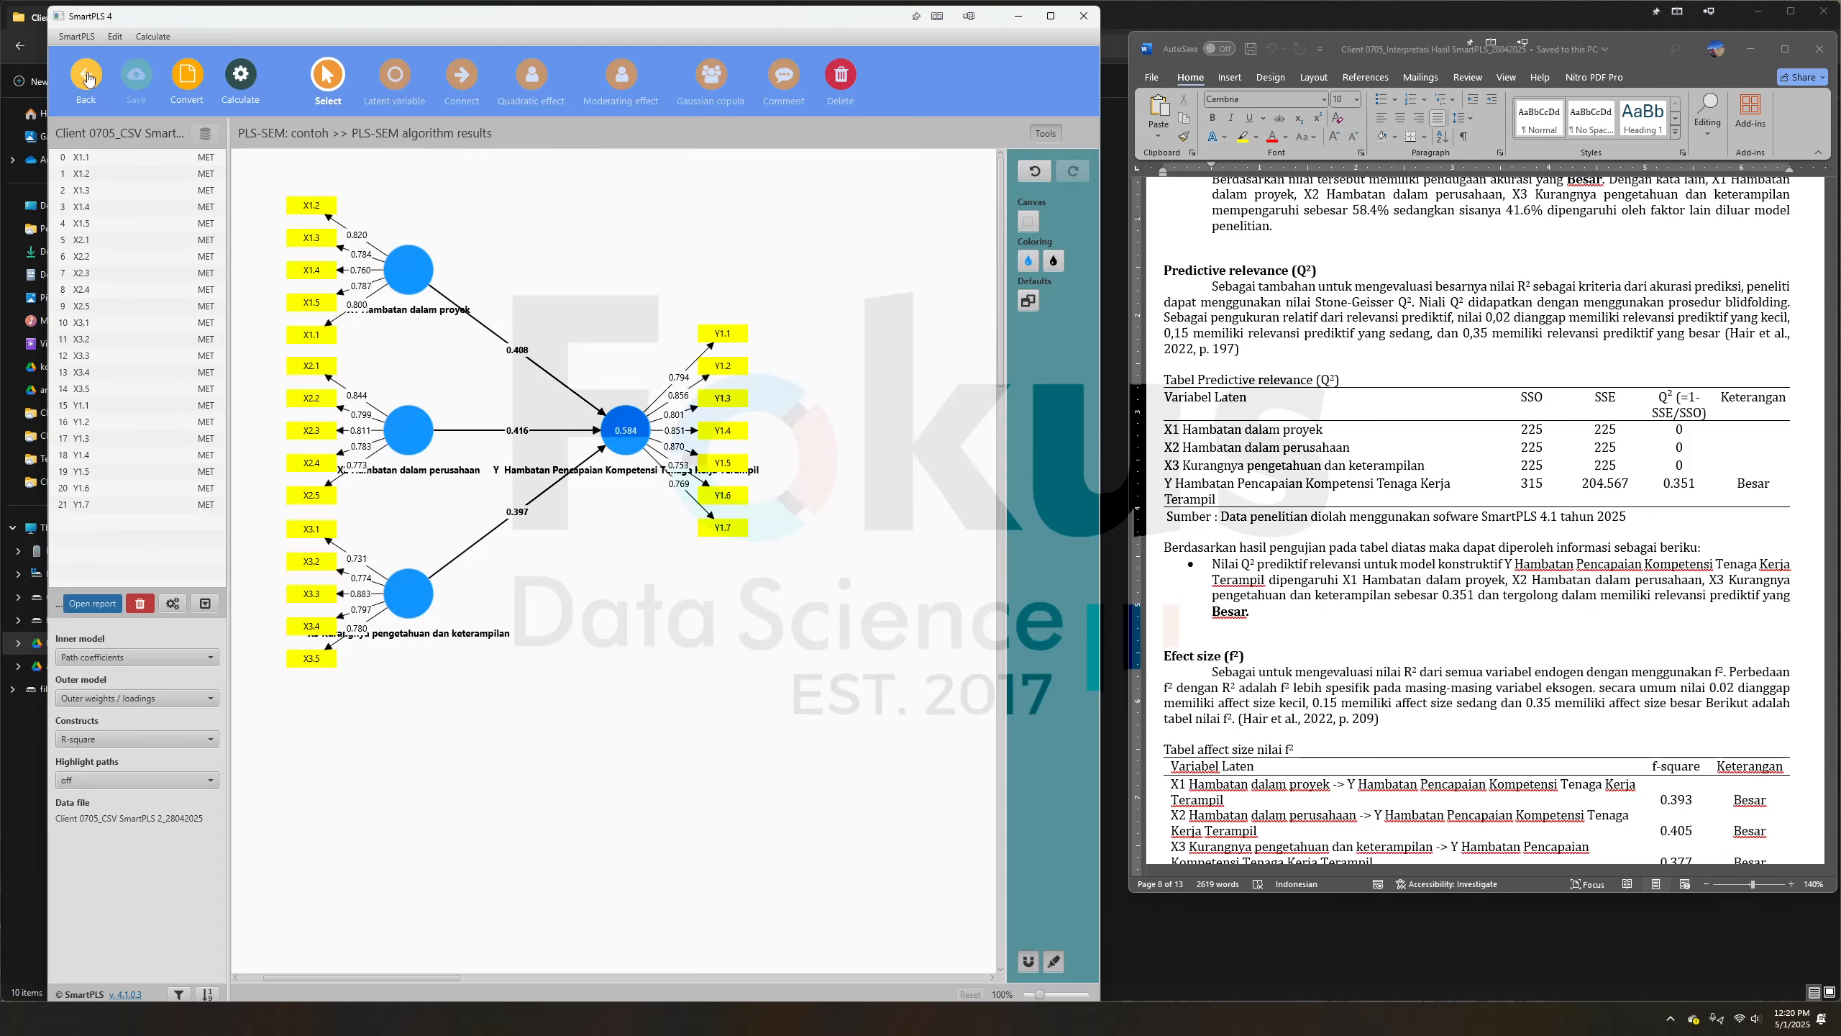
pyautogui.scroll(-2, 1532, 578)
pyautogui.scroll(4, 1253, 358)
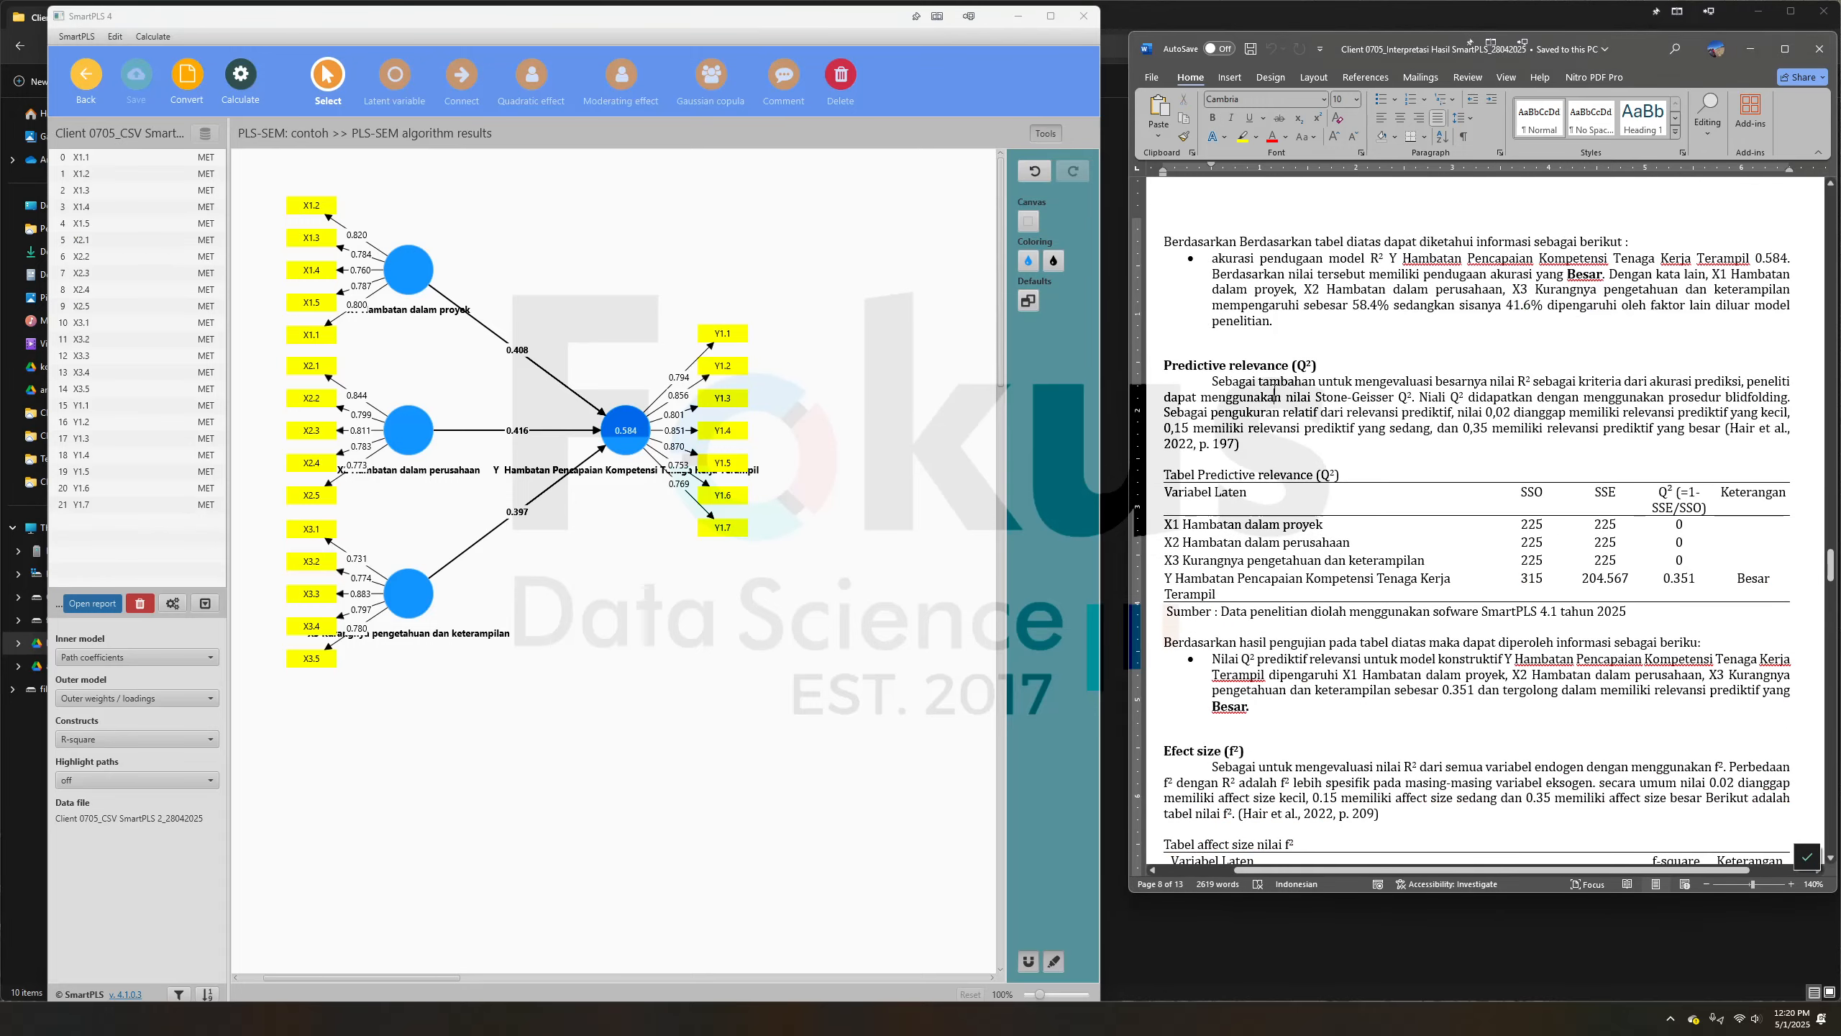
pyautogui.click(245, 81)
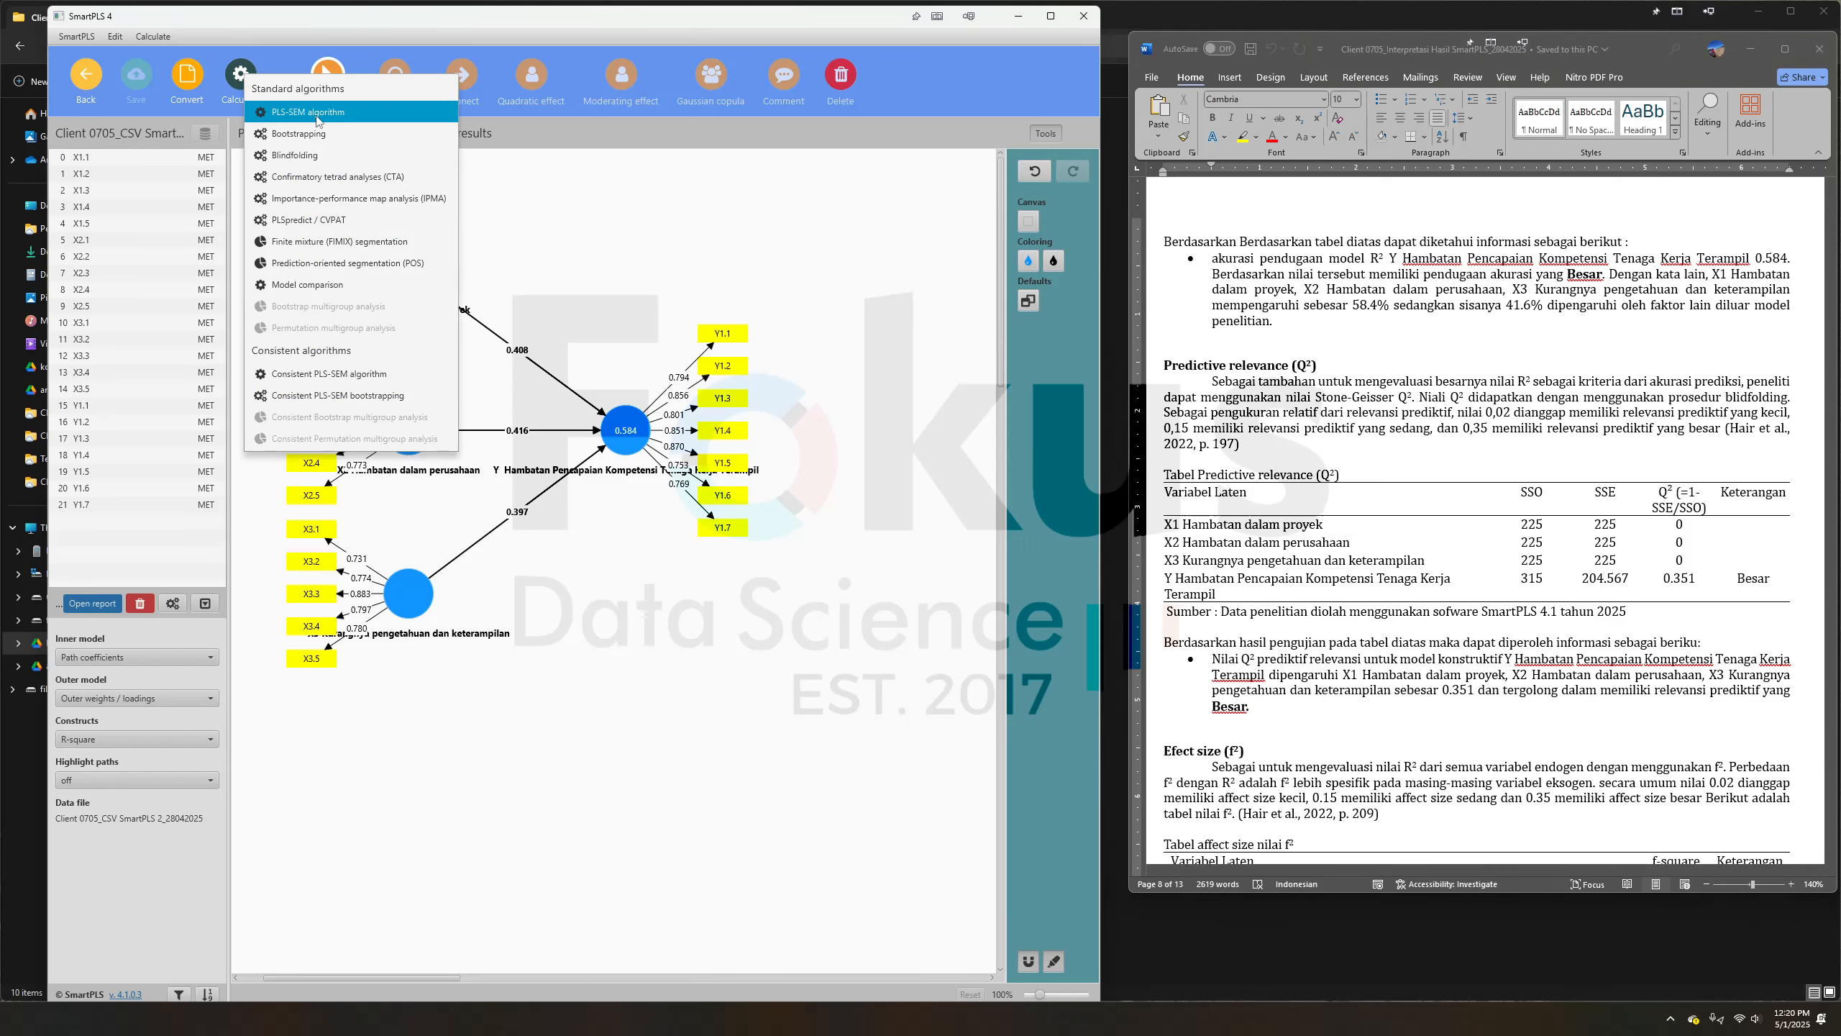
pyautogui.click(315, 158)
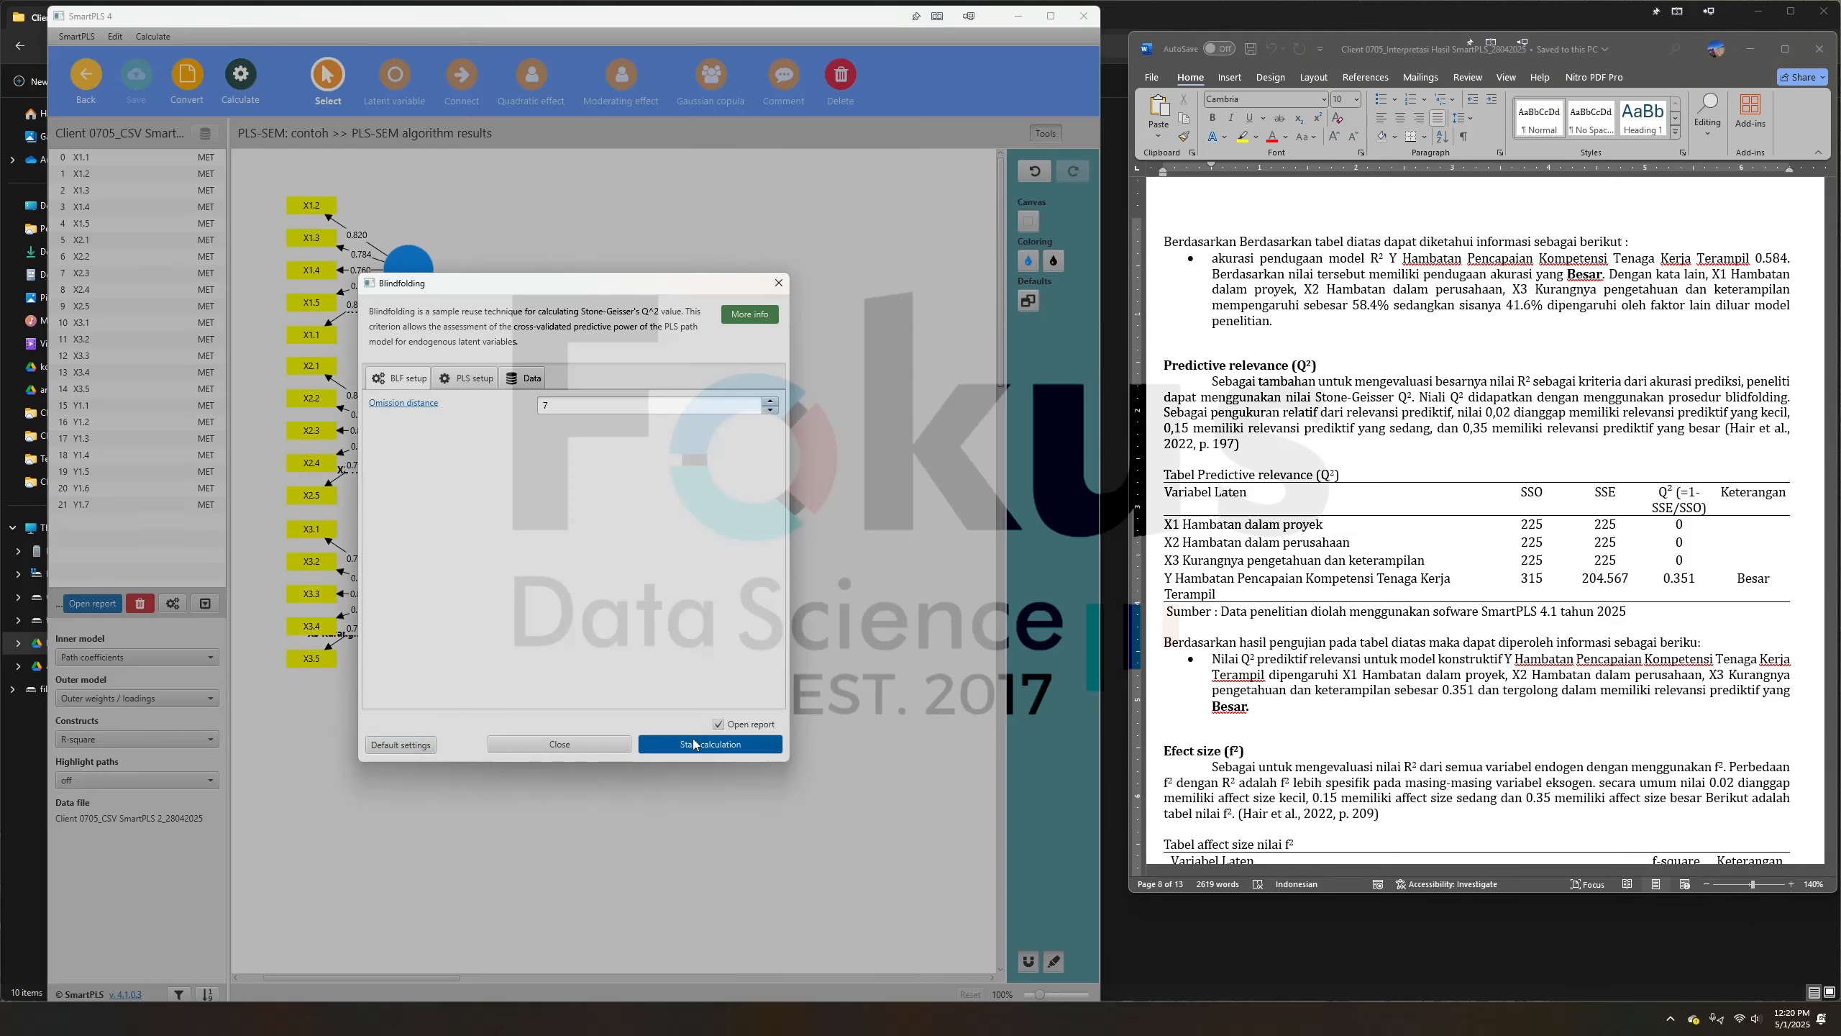
pyautogui.click(710, 745)
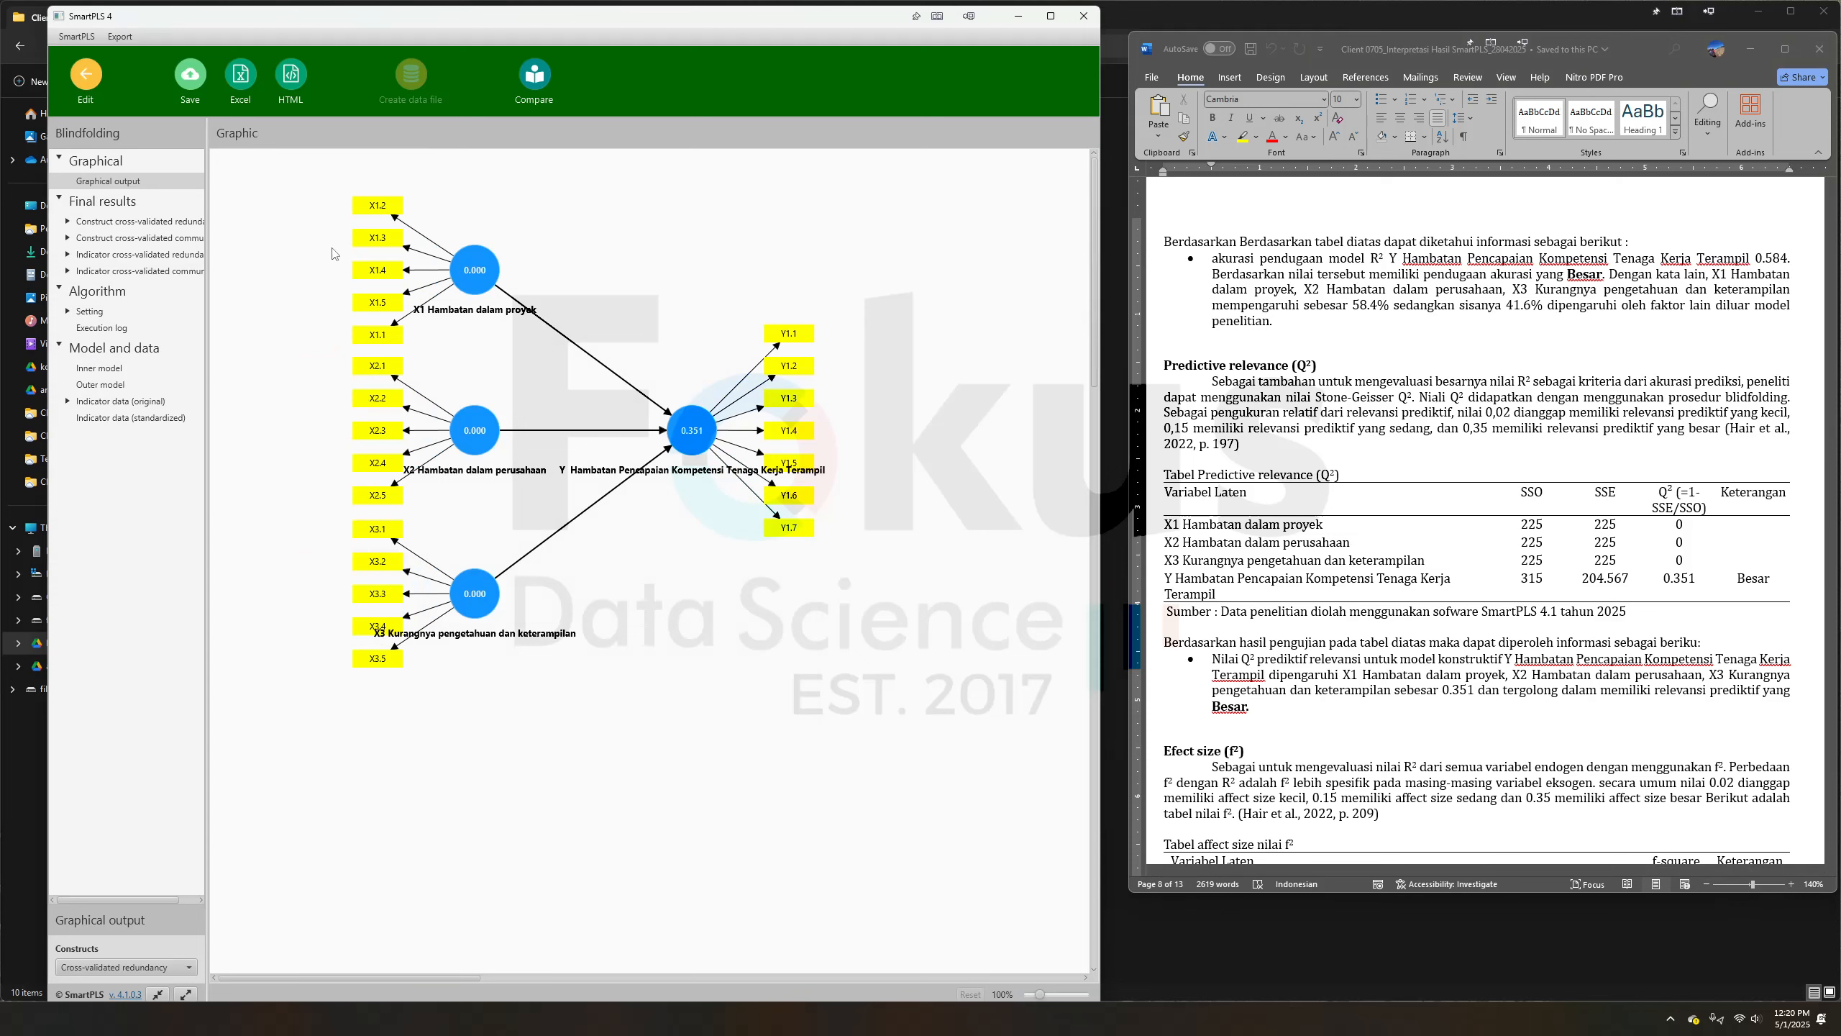
# Compare the blindfolding graph's Q² for Y with the Word report's Predictive relevance table, then find the report's Uji Hipotesis Penelitian diagram
pyautogui.moveTo(670, 428)
pyautogui.click(1667, 584)
pyautogui.click(1691, 580)
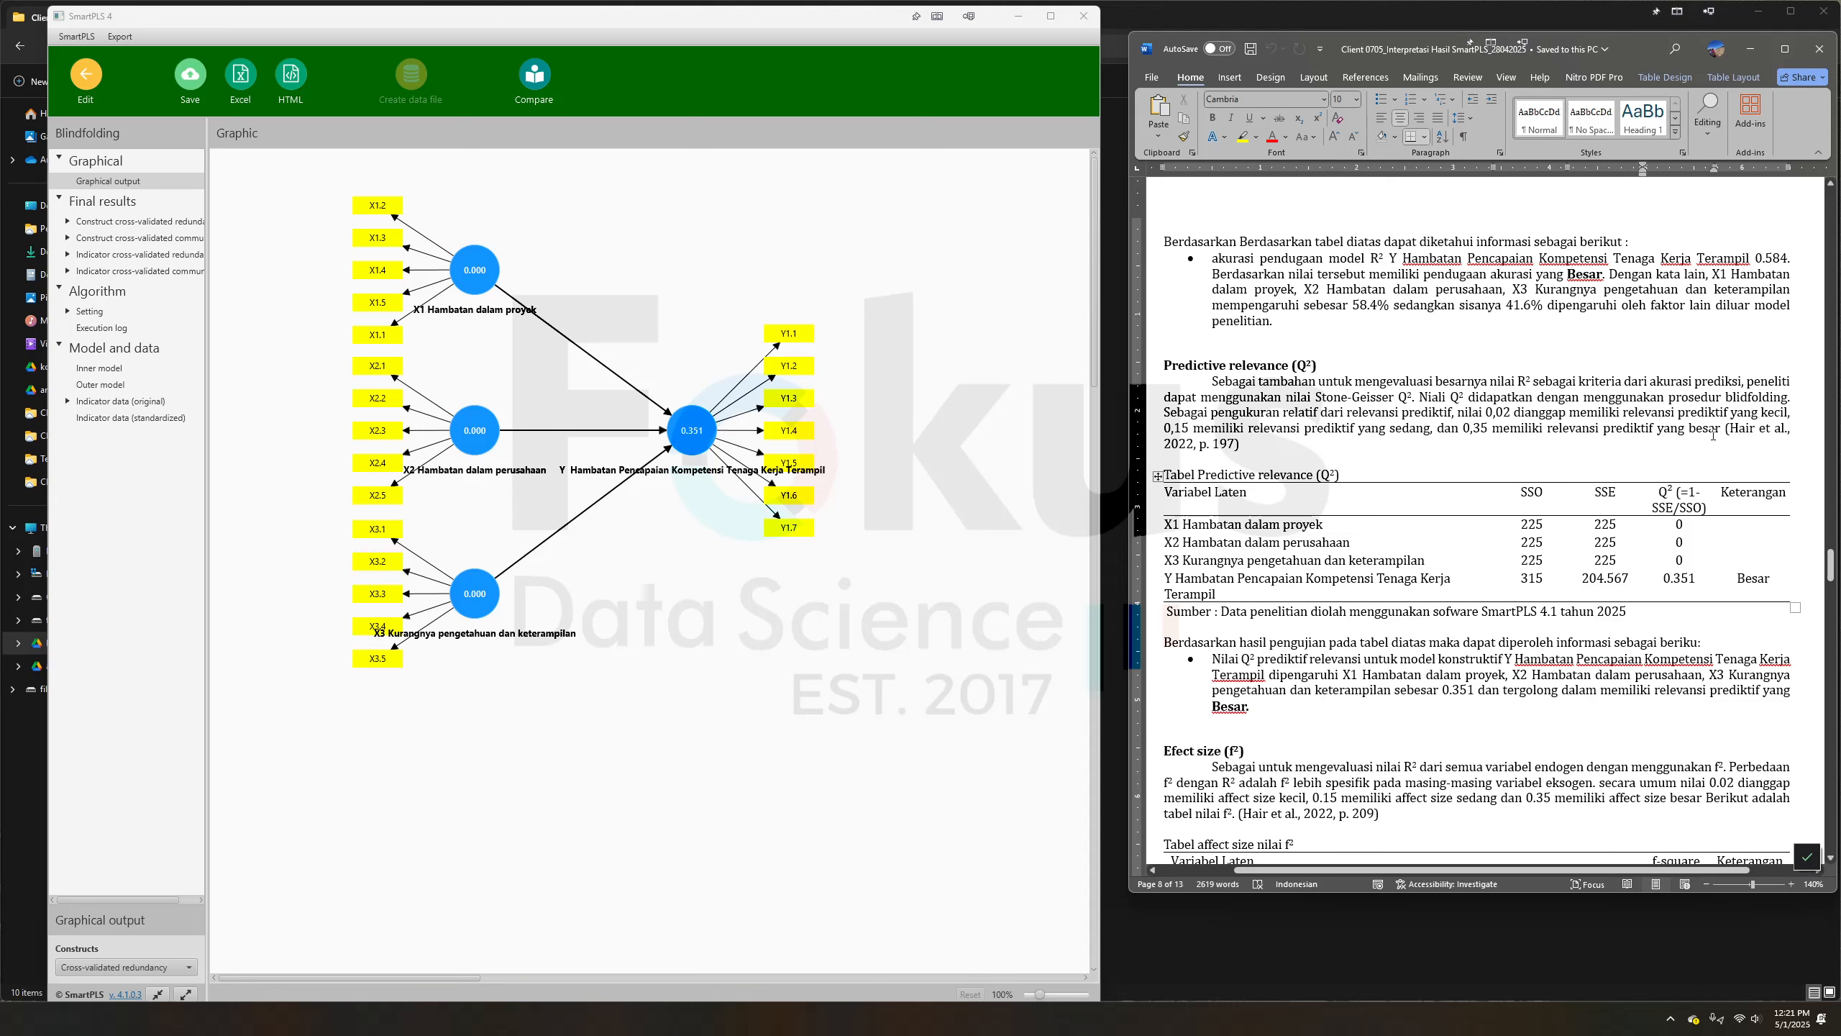
pyautogui.scroll(8, 1625, 561)
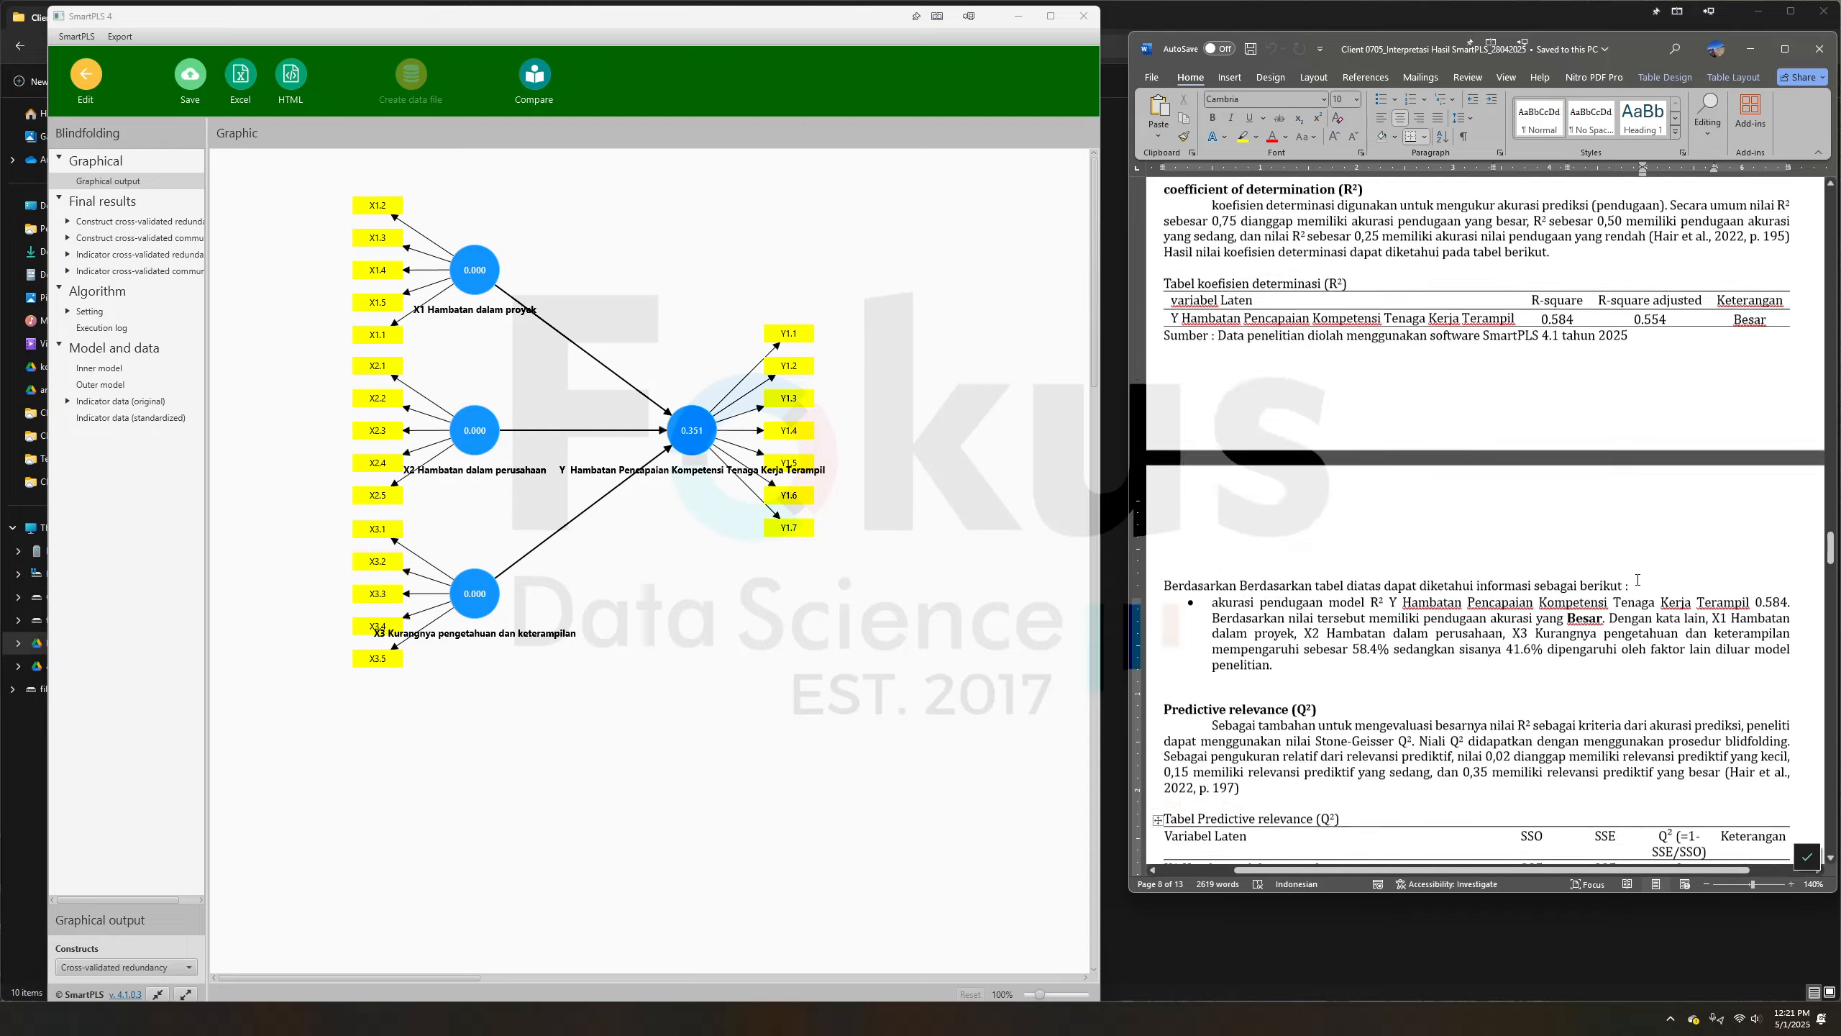
pyautogui.scroll(-10, 1475, 549)
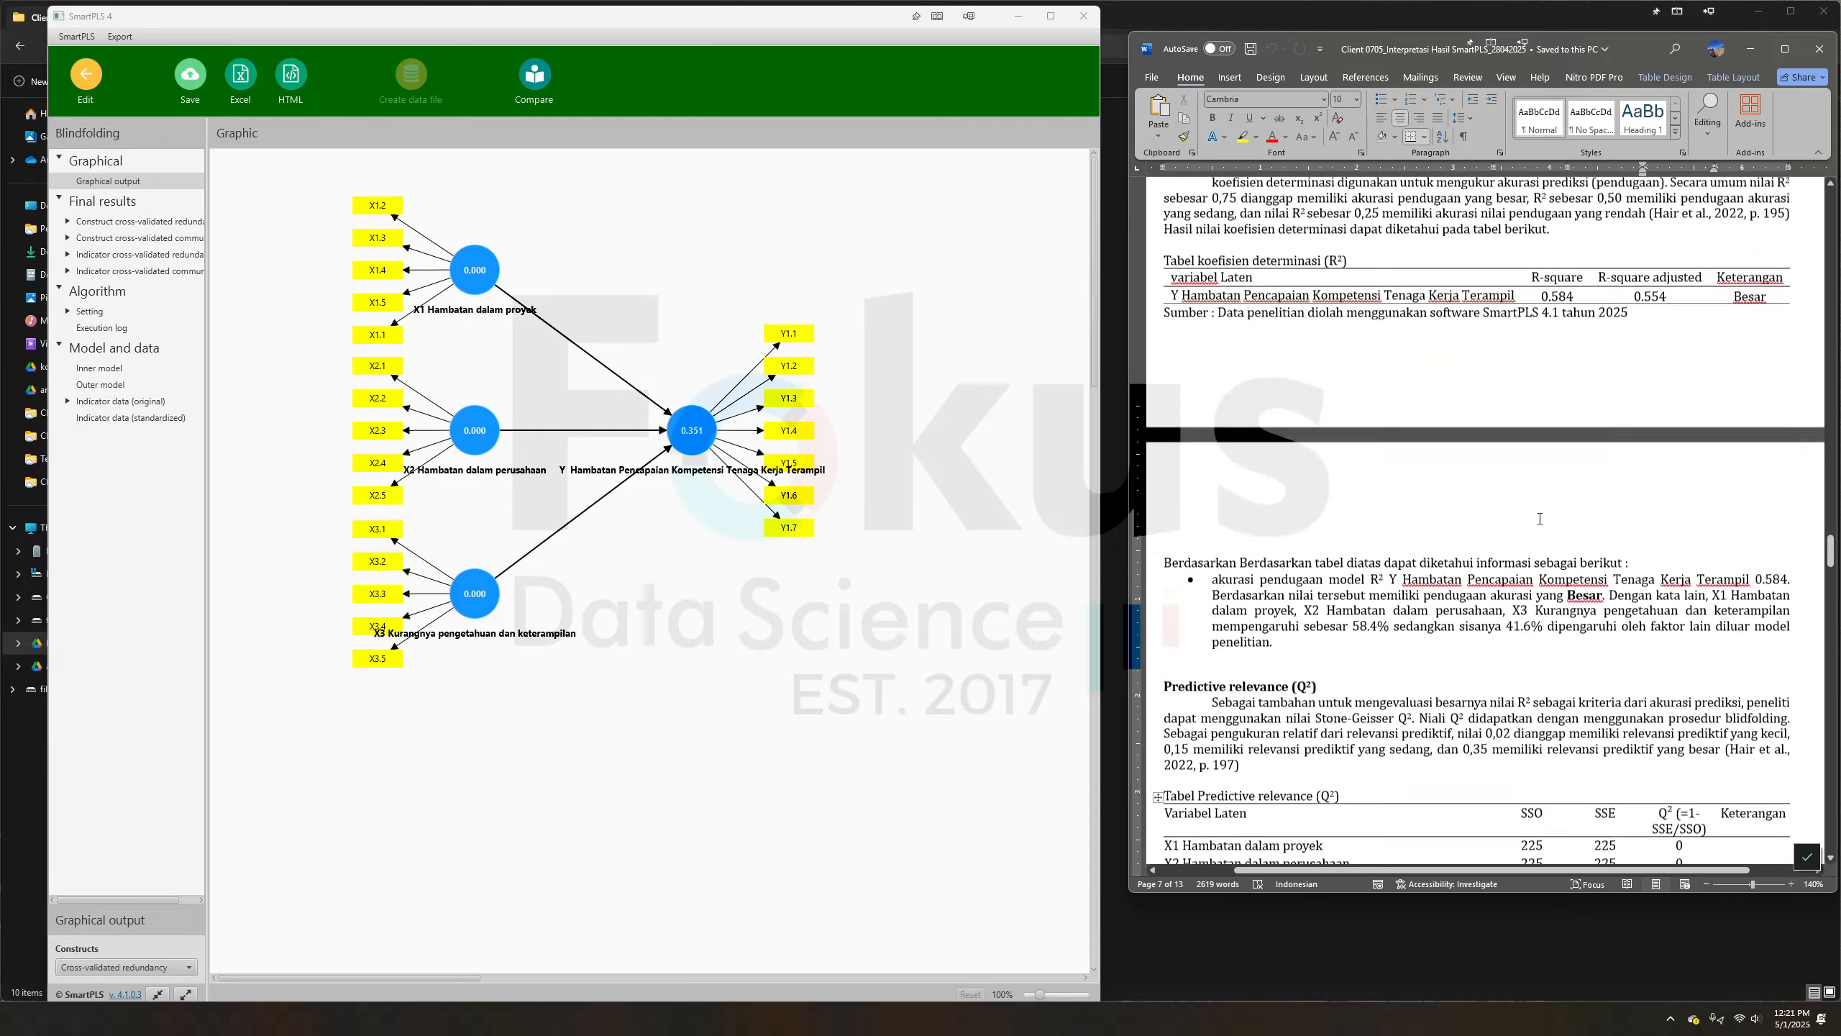
pyautogui.scroll(-10, 1594, 470)
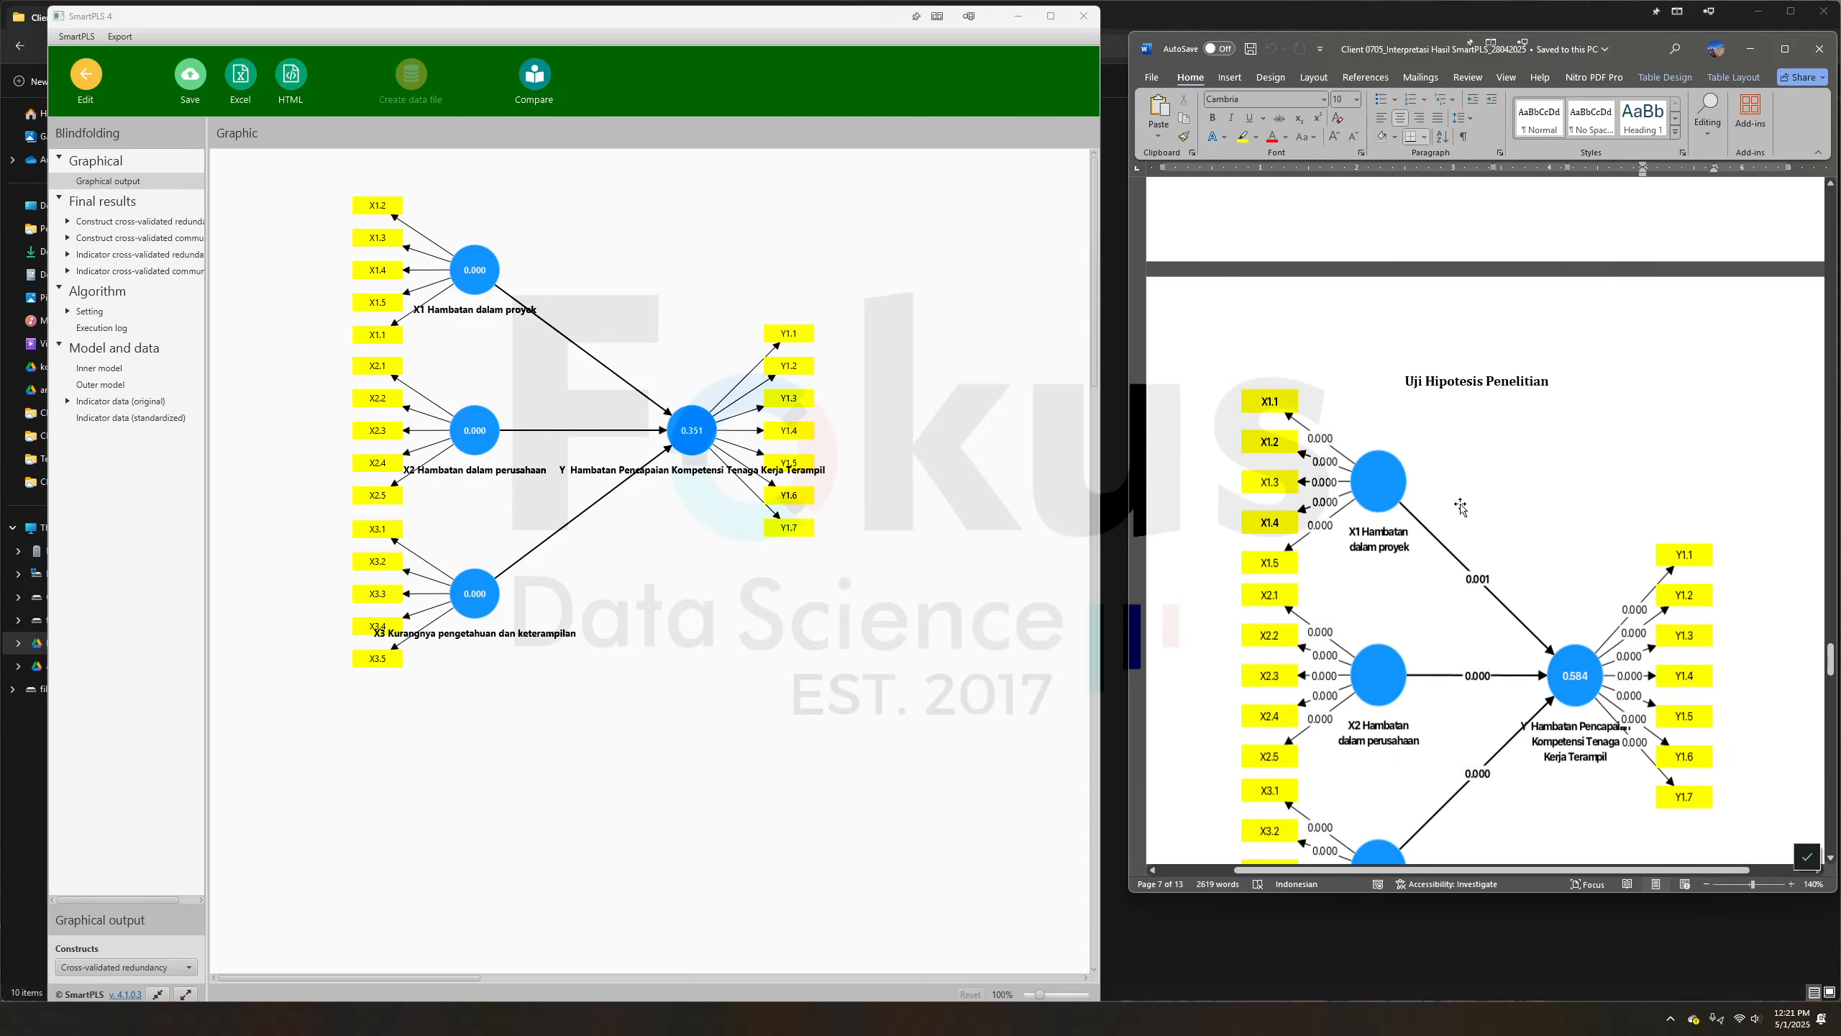
pyautogui.scroll(-1, 1426, 526)
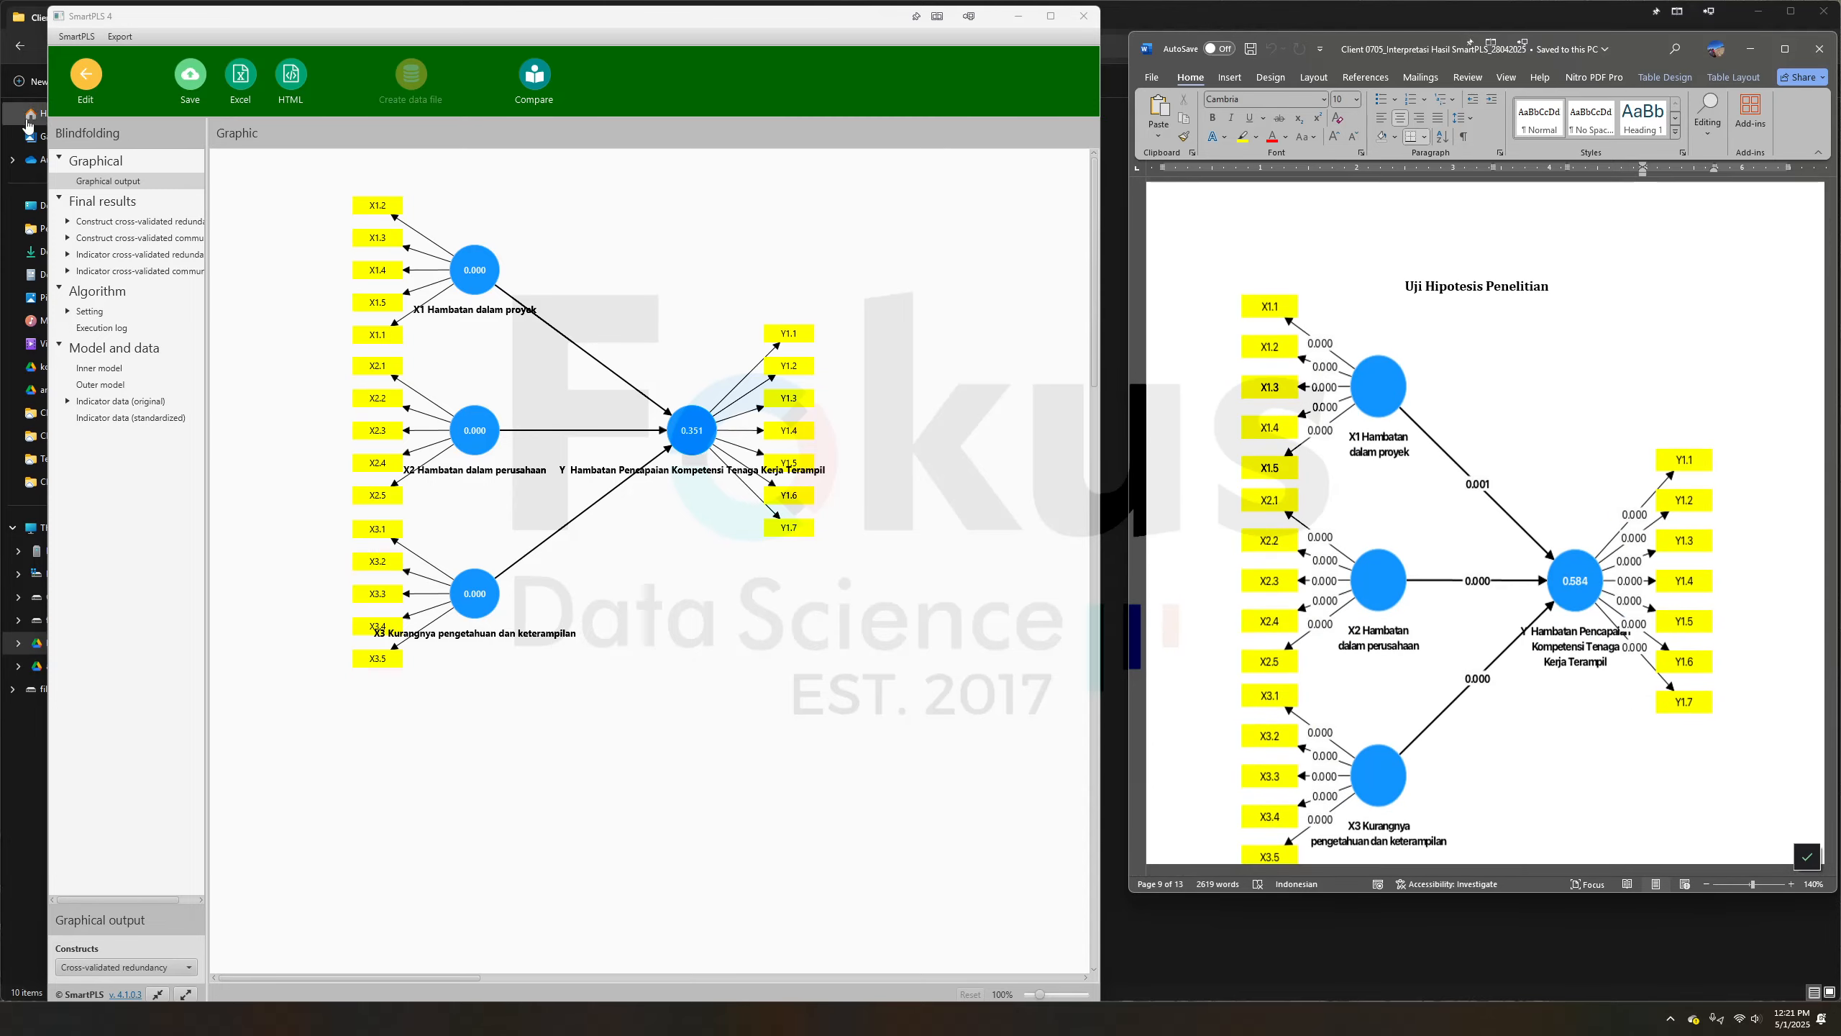
# Return from the blindfolding report to the model and run the Bootstrapping calculation
pyautogui.click(85, 78)
pyautogui.click(244, 76)
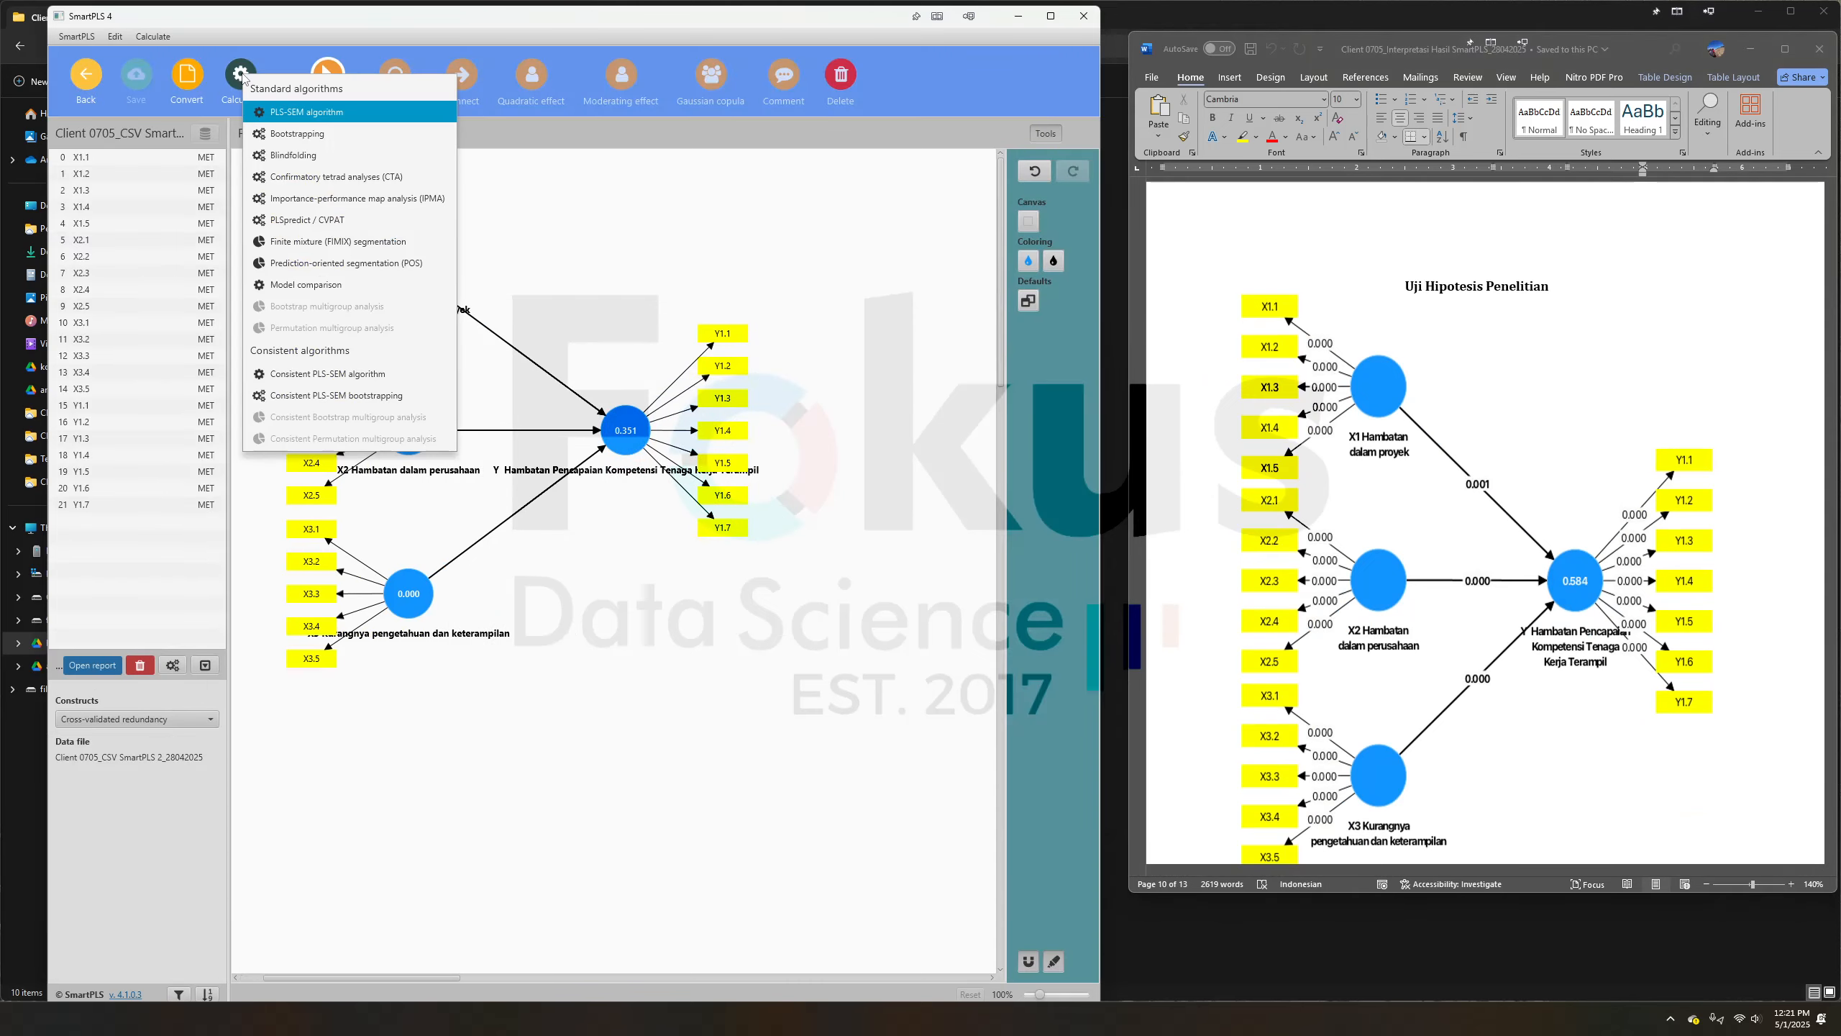
pyautogui.click(297, 134)
pyautogui.click(768, 745)
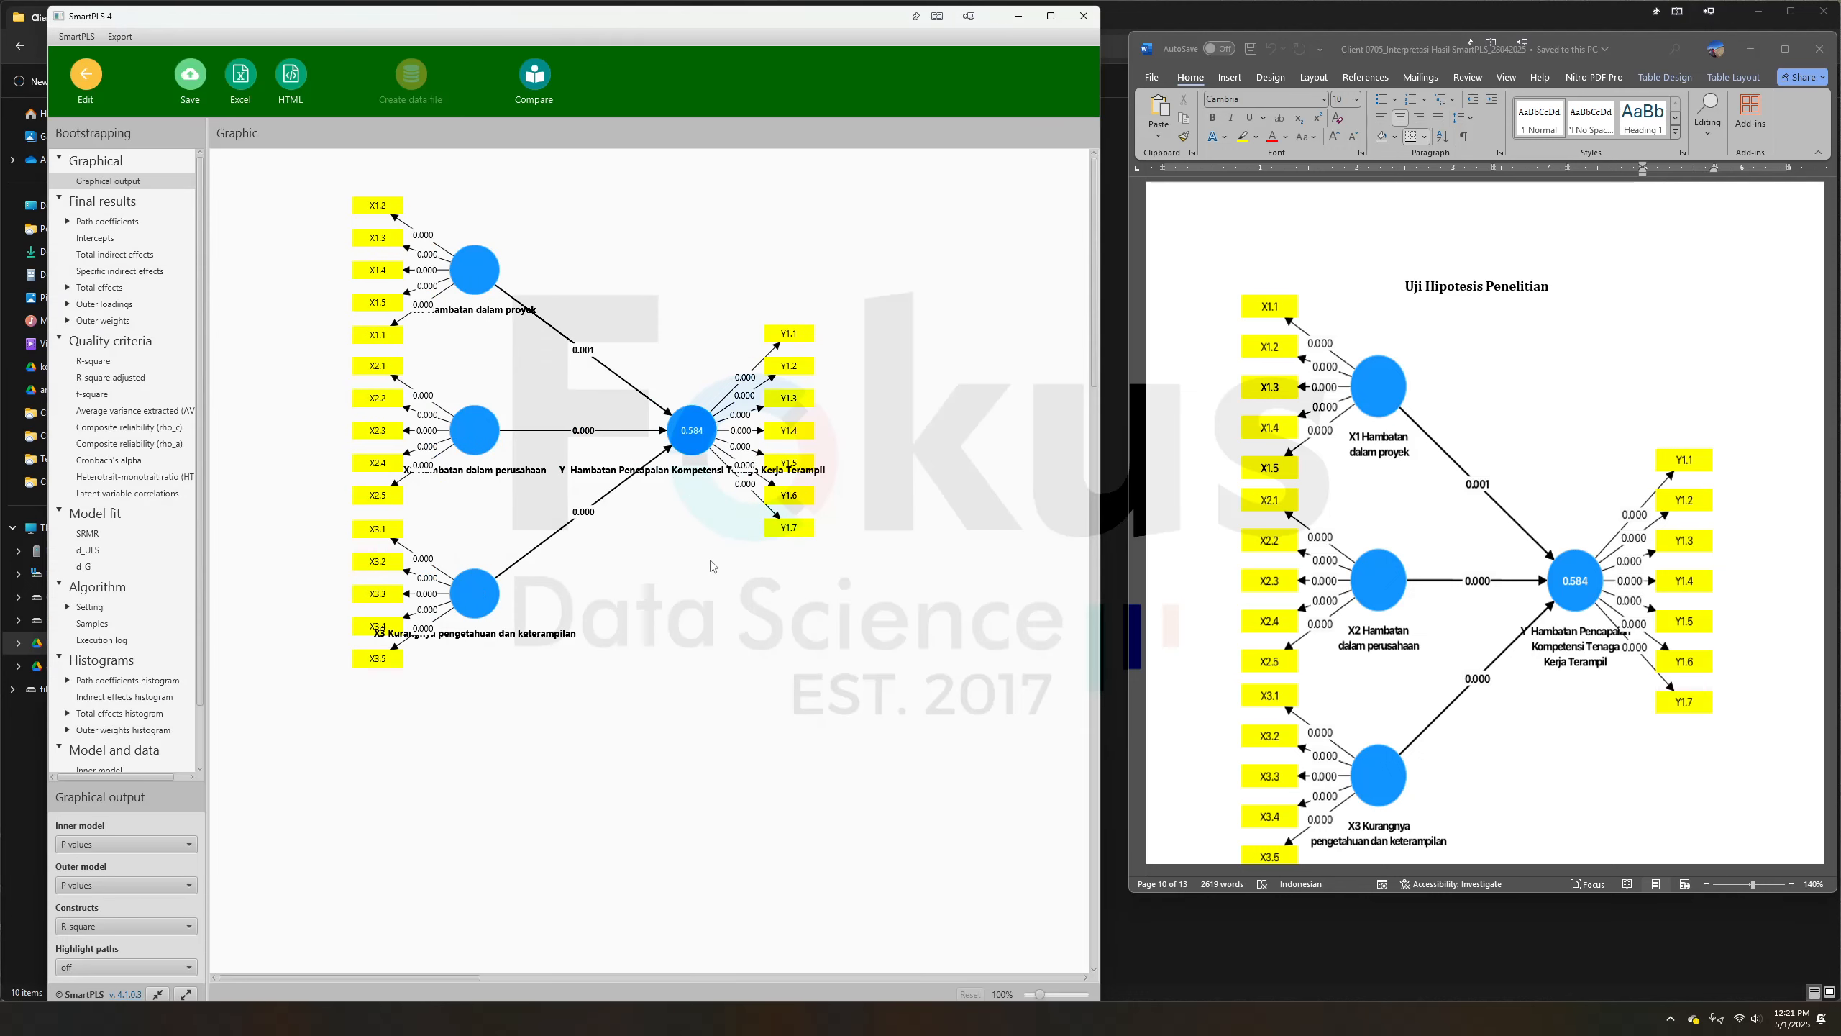
# Open the bootstrapping path coefficients table and maximize the SmartPLS window to read its T statistics and P values
pyautogui.click(100, 224)
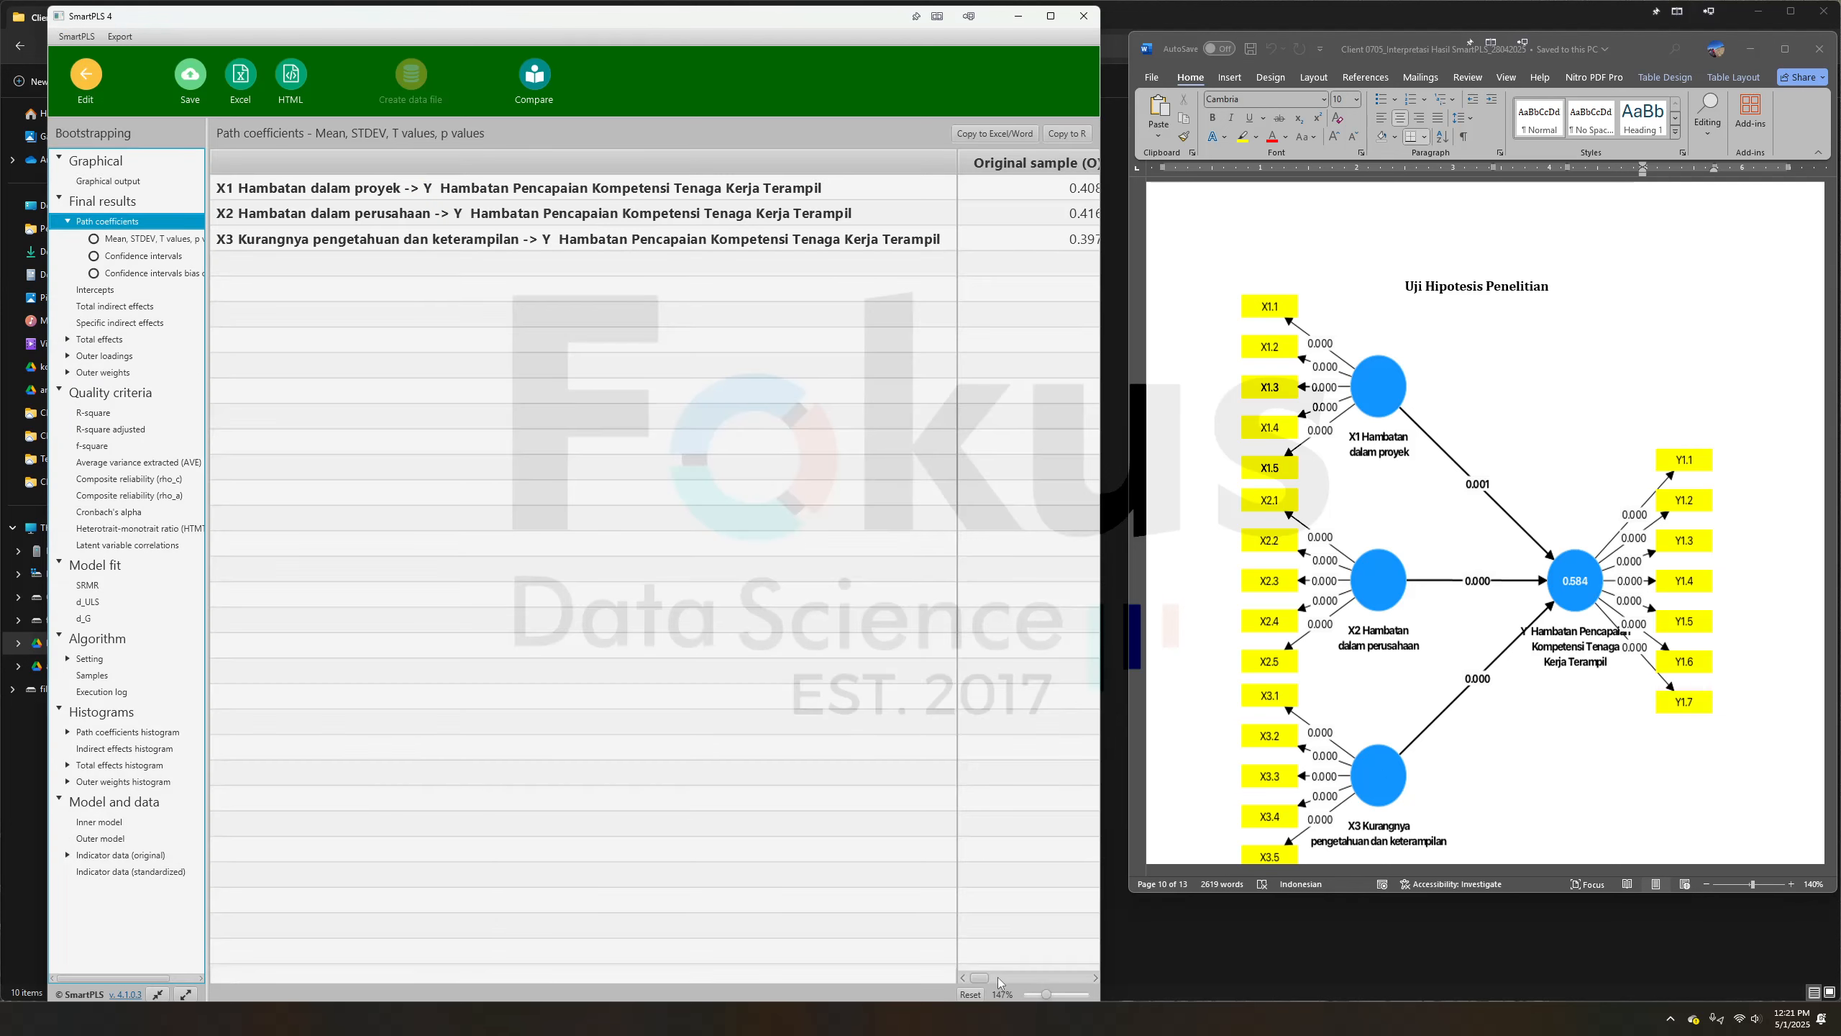
pyautogui.moveTo(997, 980); pyautogui.dragTo(1018, 981)
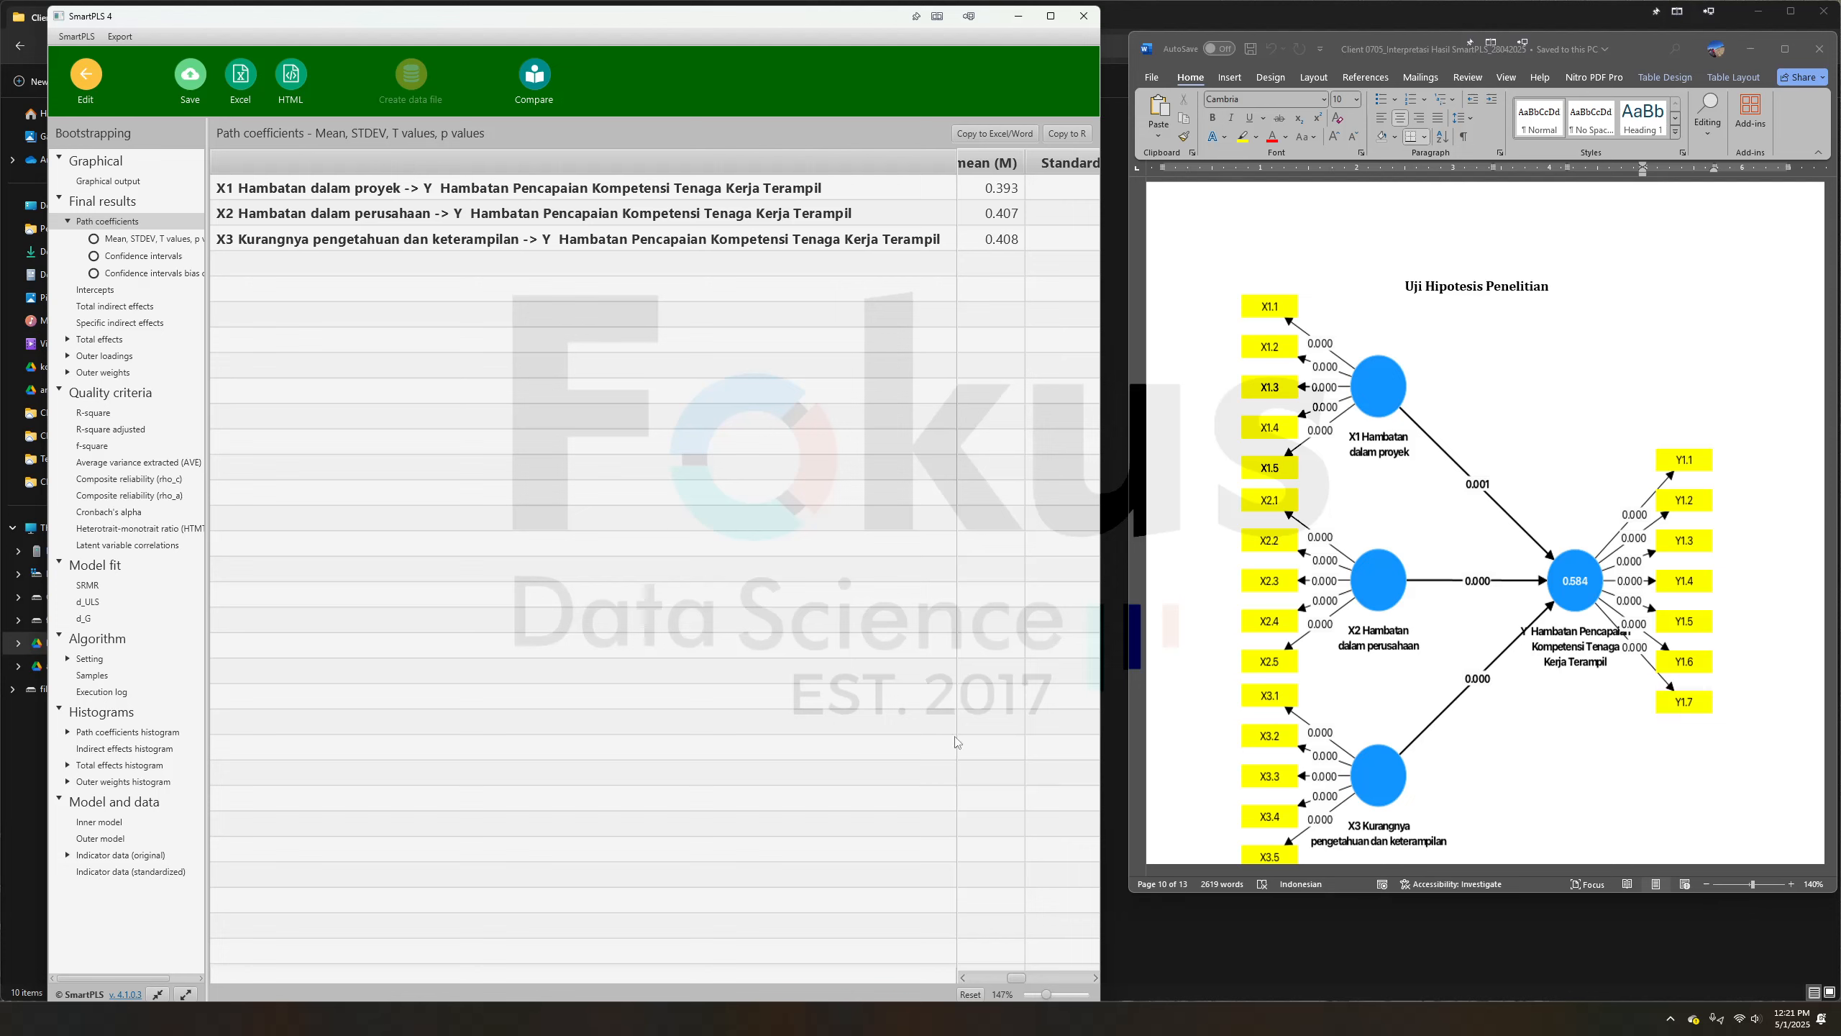
pyautogui.click(964, 164)
pyautogui.doubleClick(948, 22)
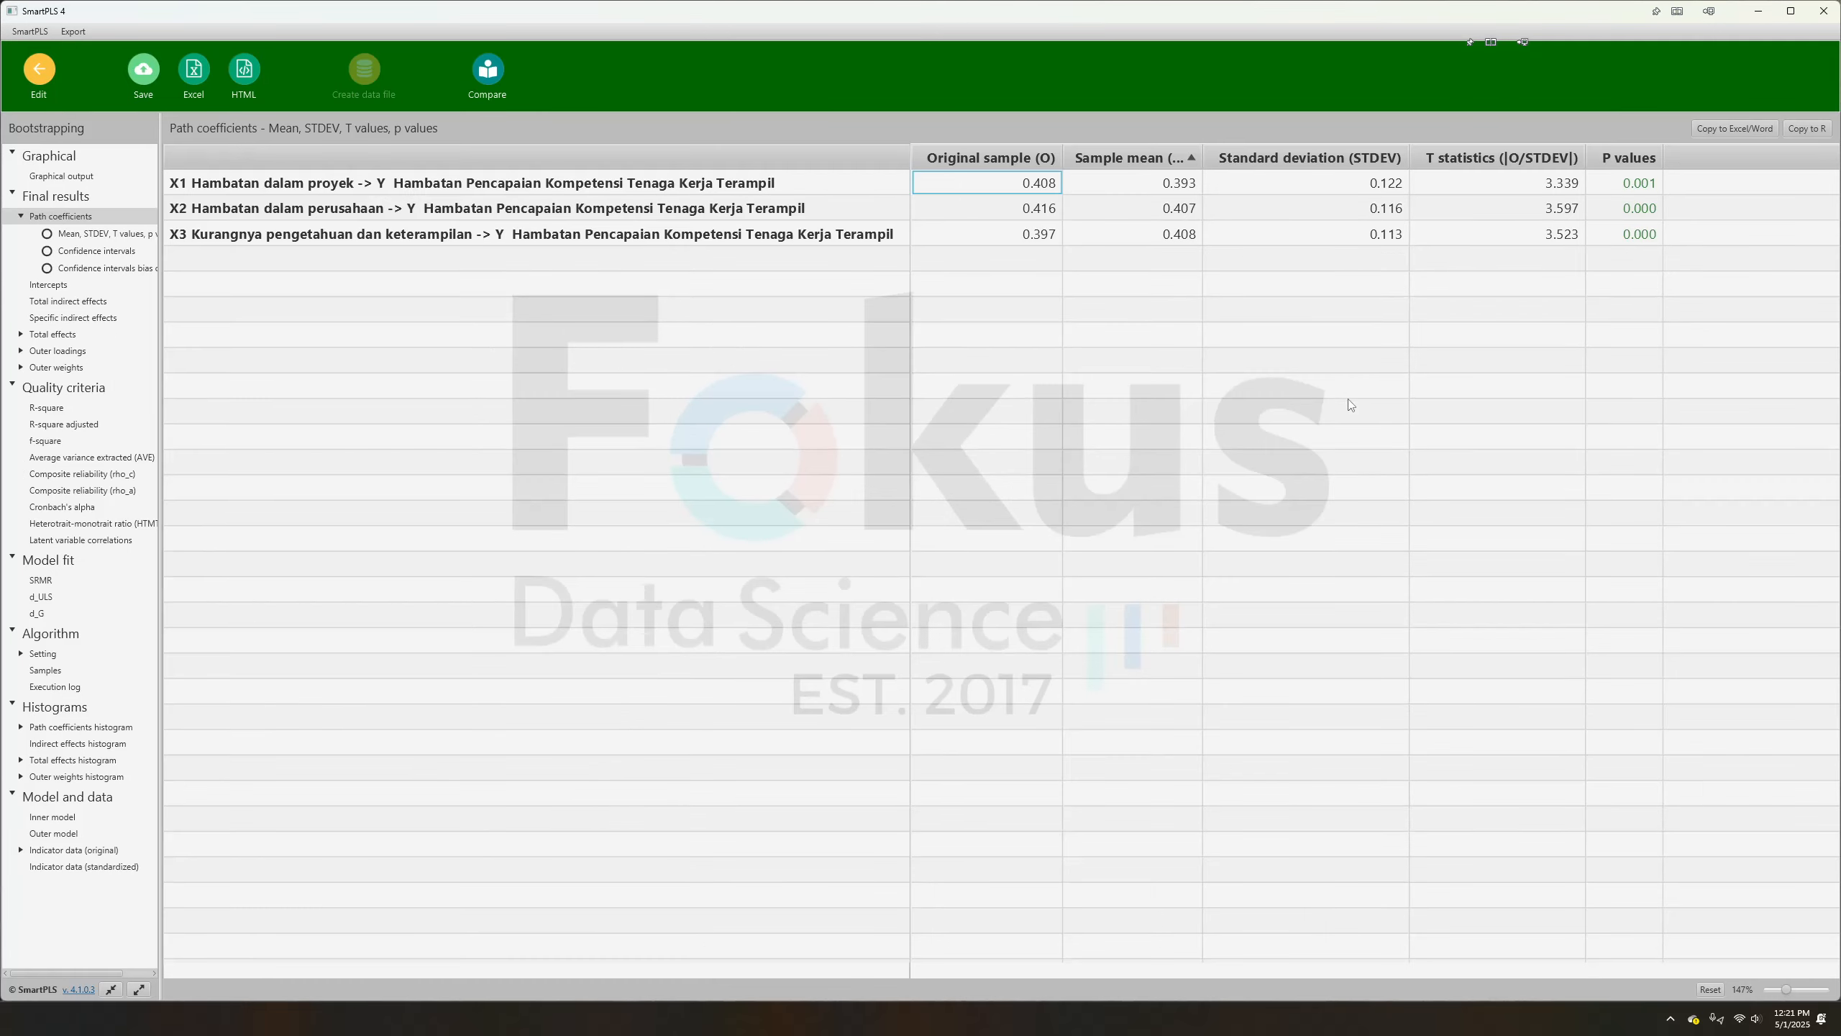